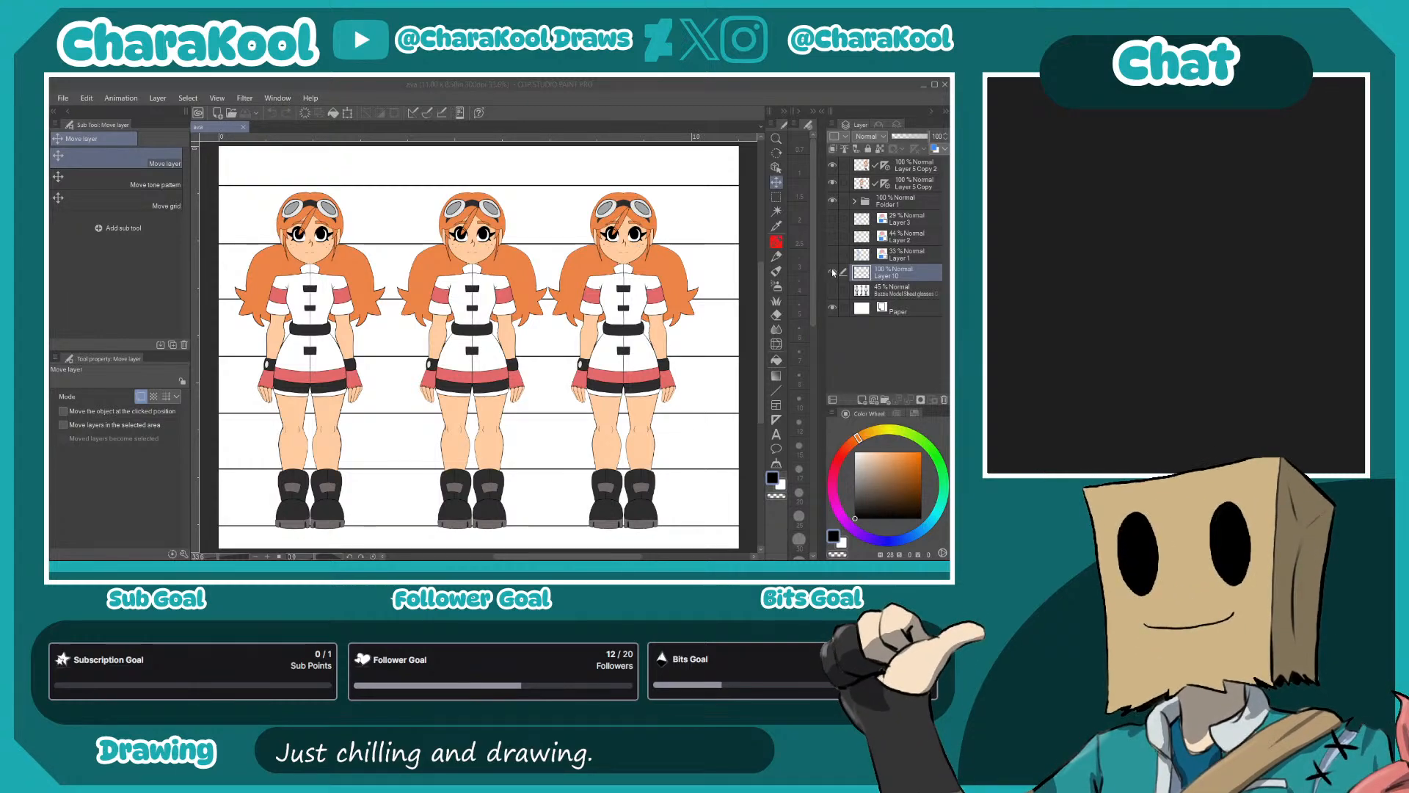
- Show the reference model sheet and number the horizontal height lines 0 to 6 beside the Back view with the mechanical pencil
click(832, 291)
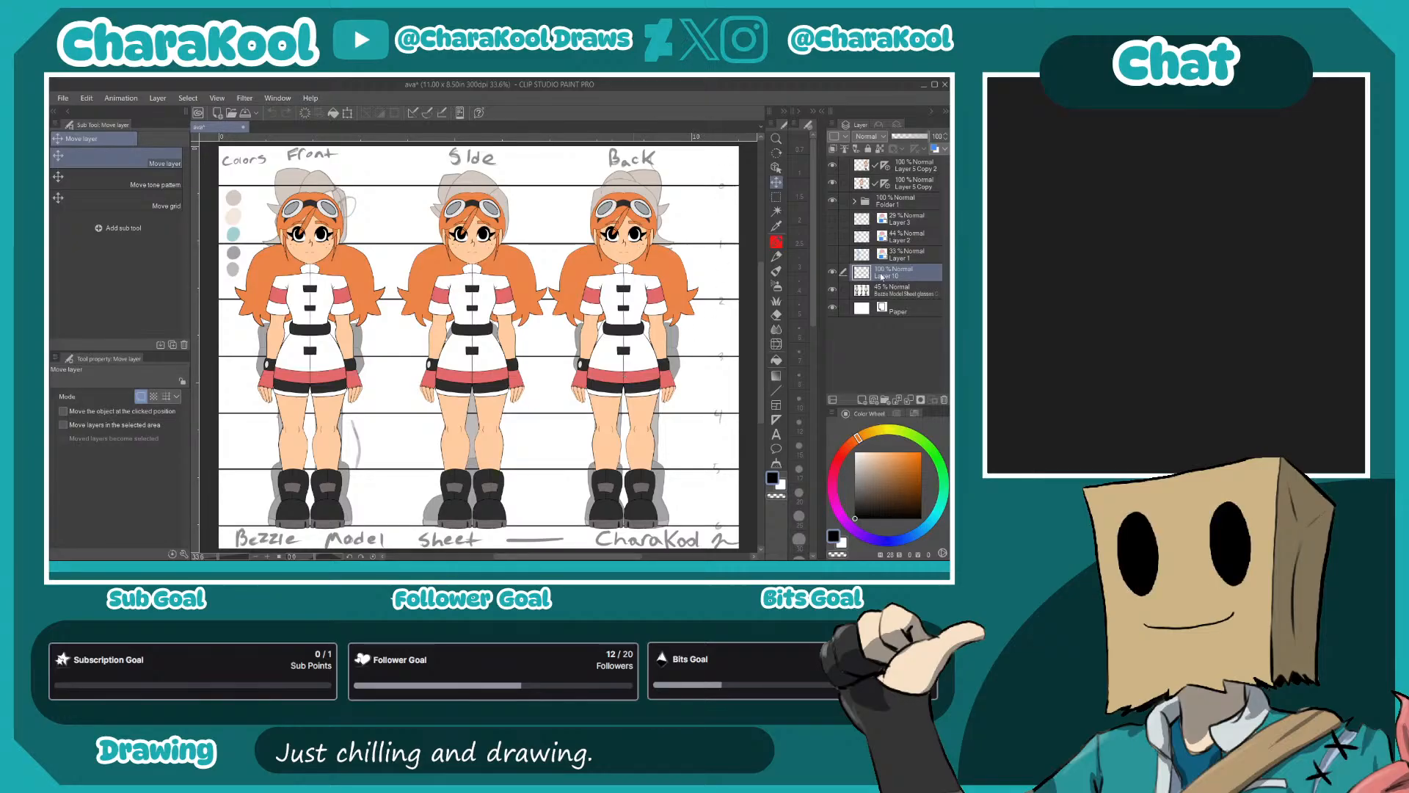
key(p)
key(p)
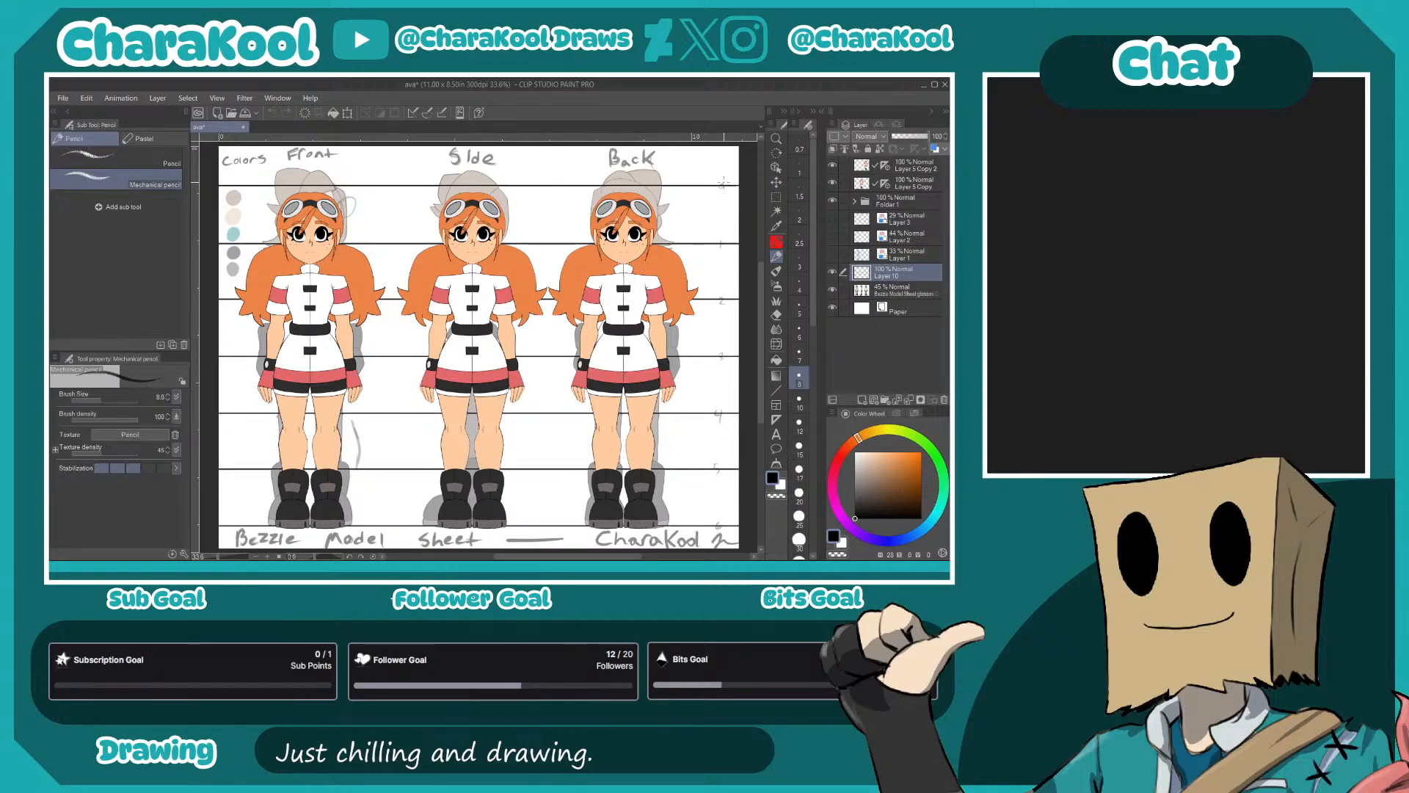
drag(723, 184, 721, 182)
drag(720, 238, 721, 248)
drag(719, 350, 722, 361)
drag(718, 411, 719, 471)
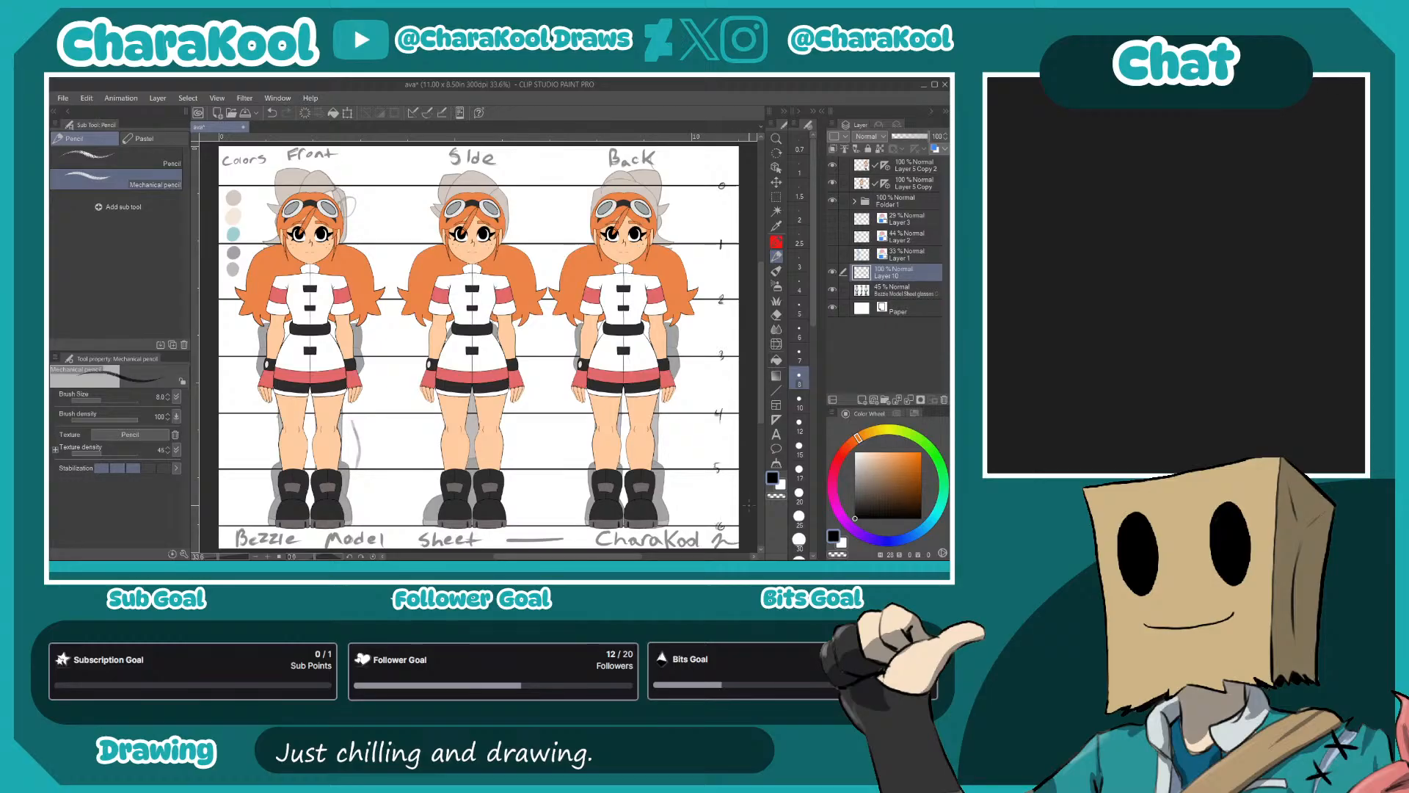
- Toggle the visibility of Folder 1, the two figure copies and the reference sheet to check what each layer holds
click(833, 201)
click(833, 201)
click(834, 201)
click(834, 201)
click(833, 183)
click(833, 184)
click(833, 166)
click(833, 166)
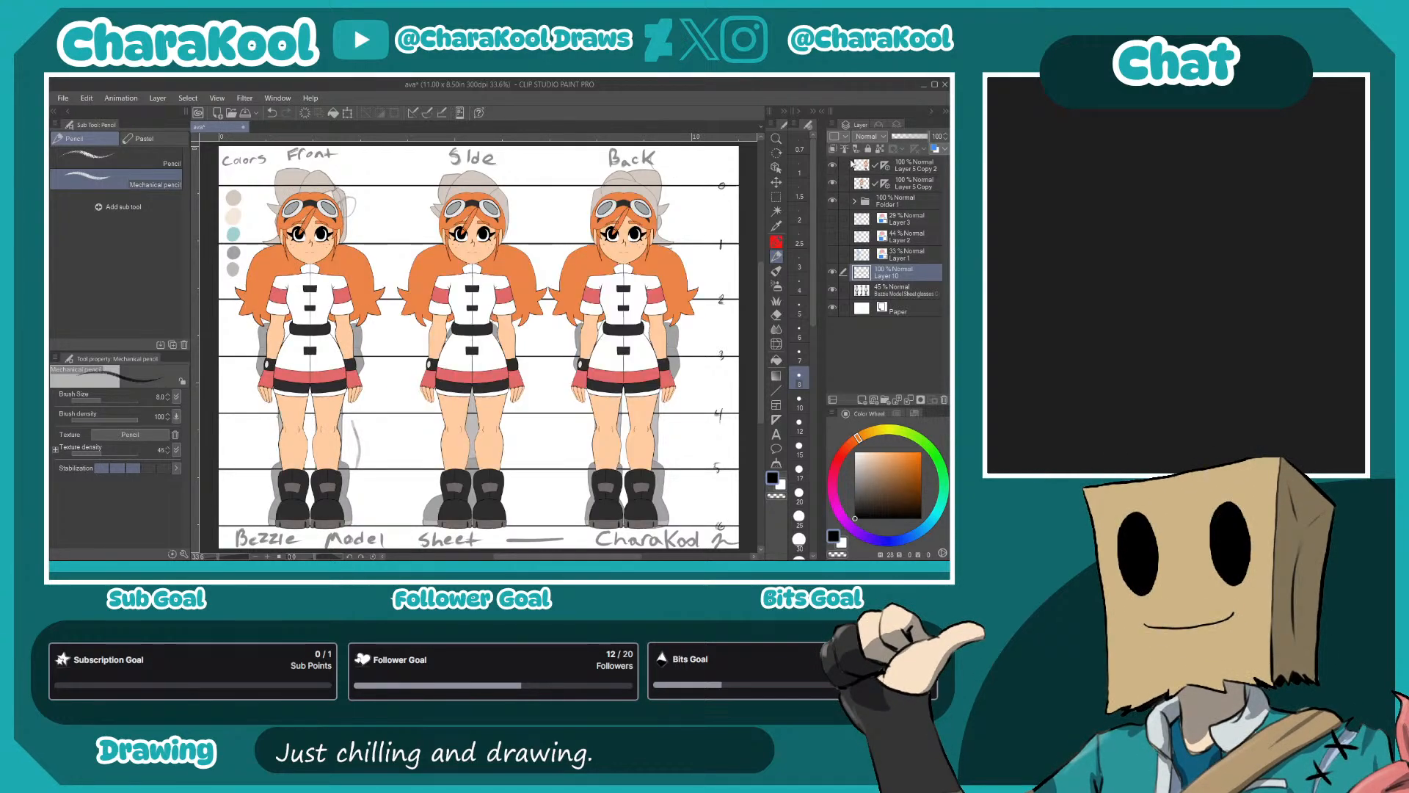
click(833, 292)
click(833, 292)
click(901, 186)
click(862, 400)
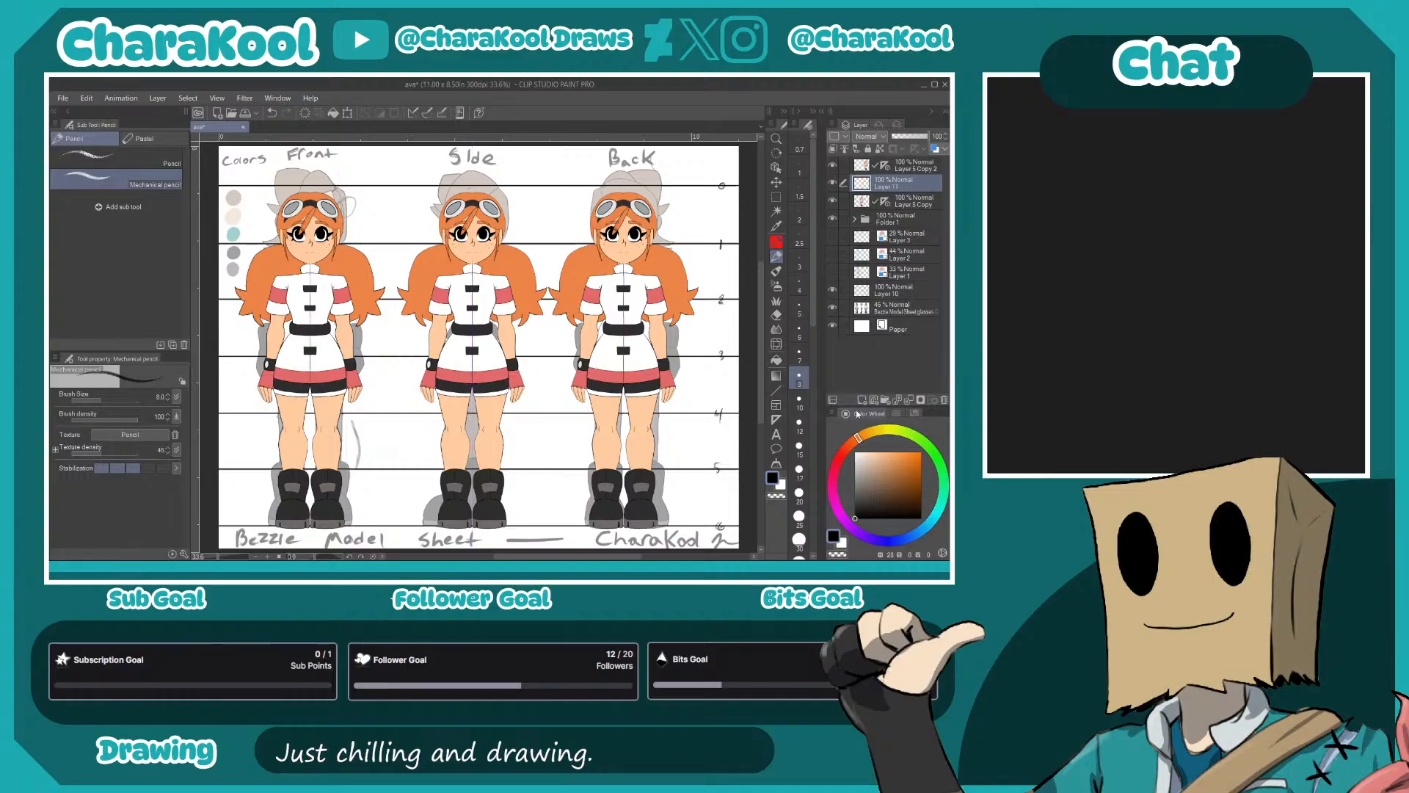
drag(623, 366, 523, 393)
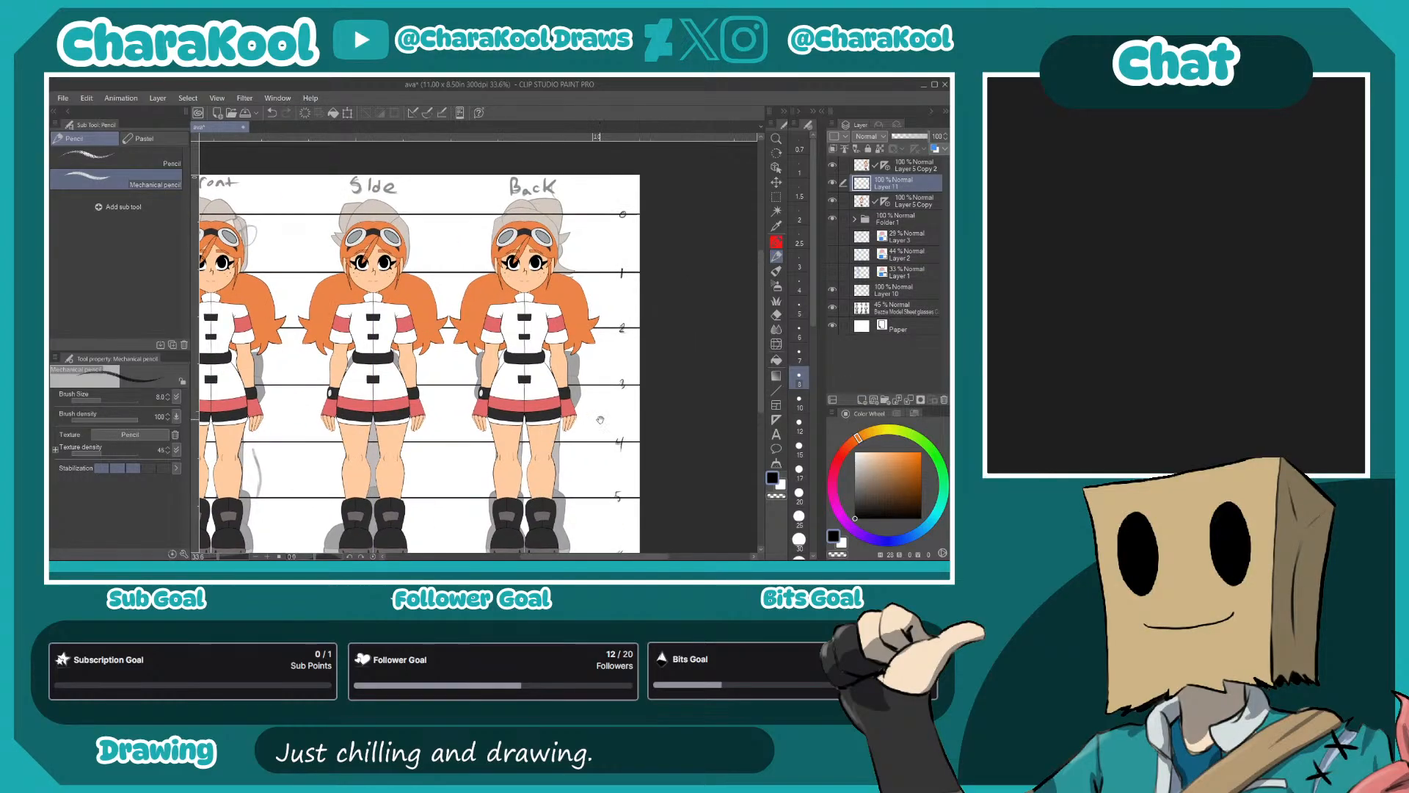
drag(599, 419, 628, 448)
scroll(635, 412, up, 3)
drag(449, 252, 584, 353)
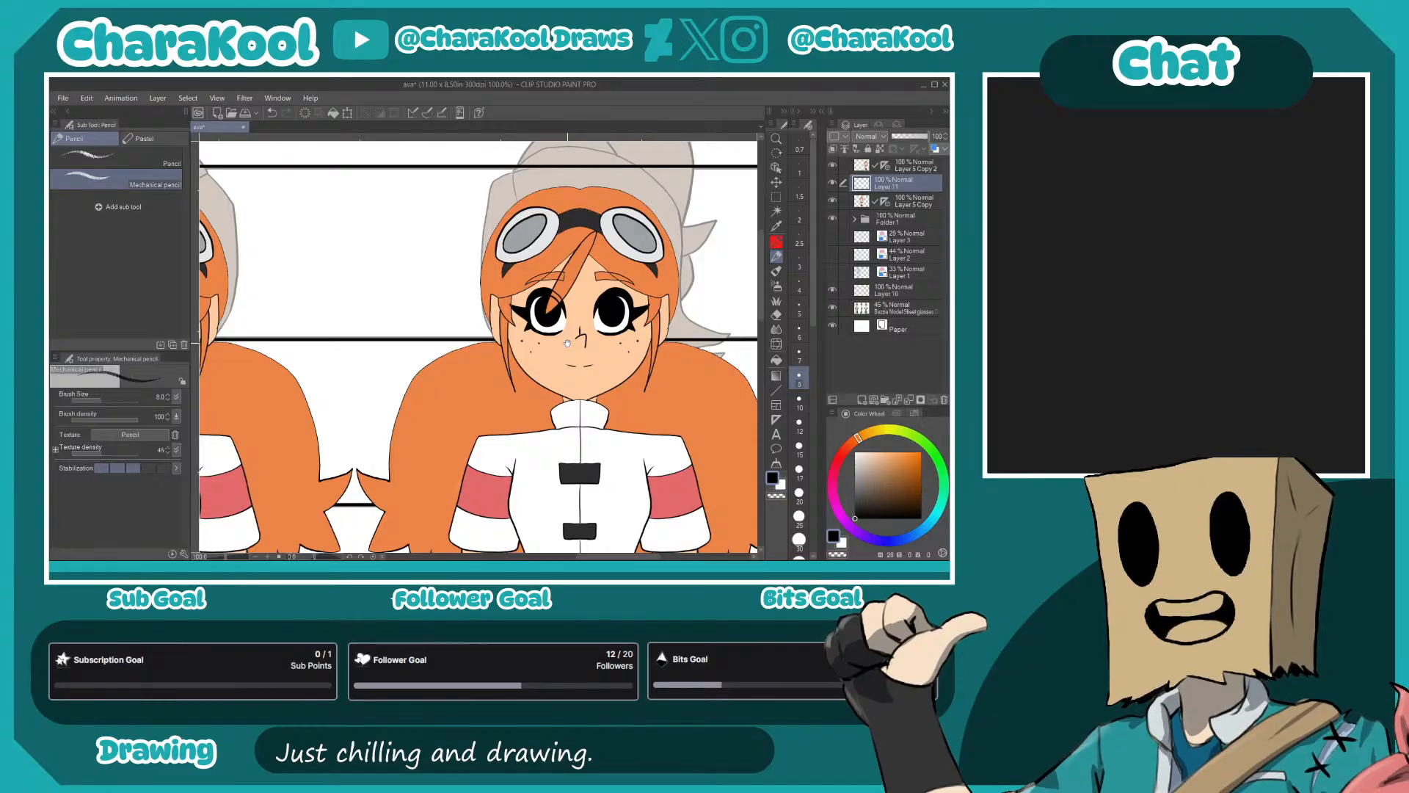
drag(567, 343, 525, 295)
scroll(615, 451, down, 2)
drag(606, 464, 697, 378)
drag(470, 455, 549, 463)
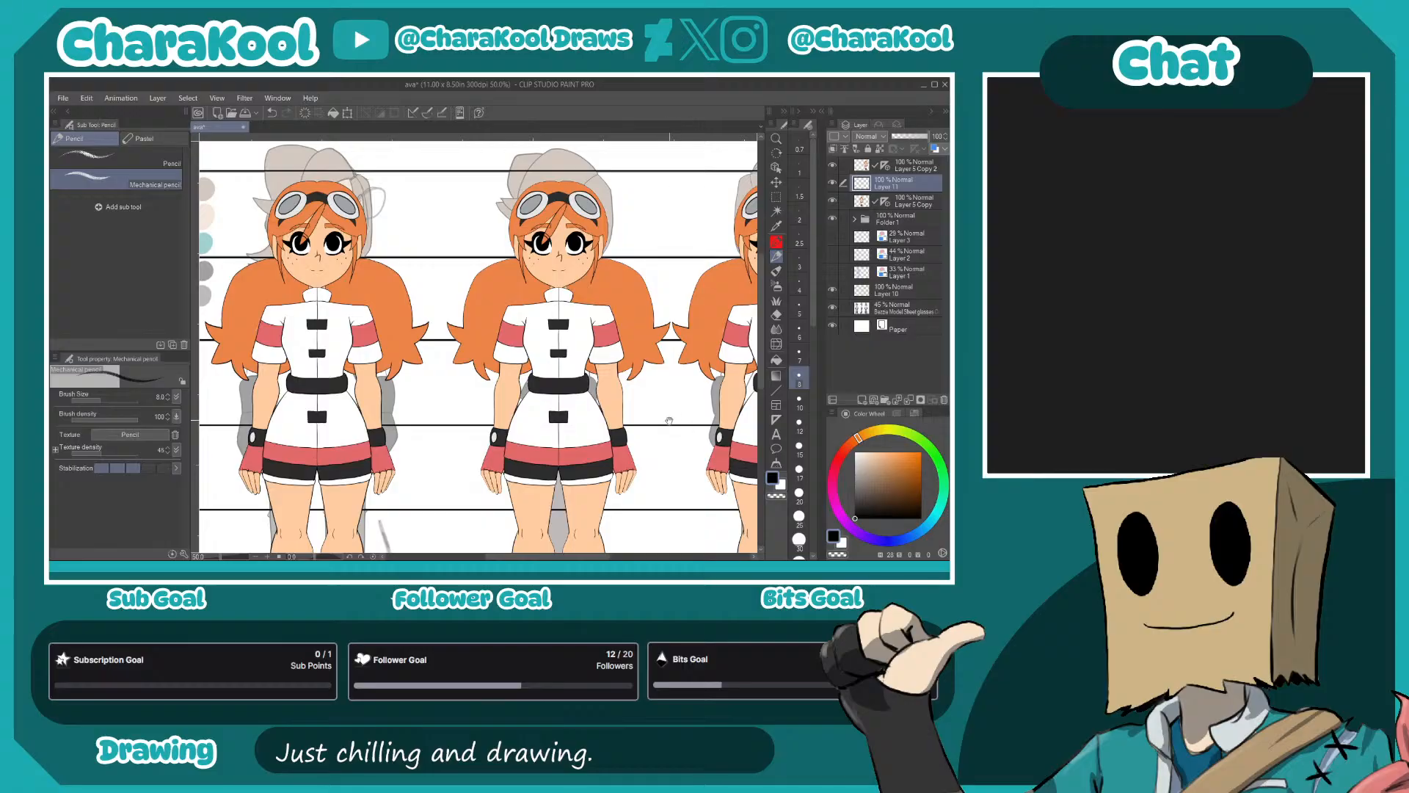
drag(686, 430, 547, 434)
drag(637, 423, 533, 469)
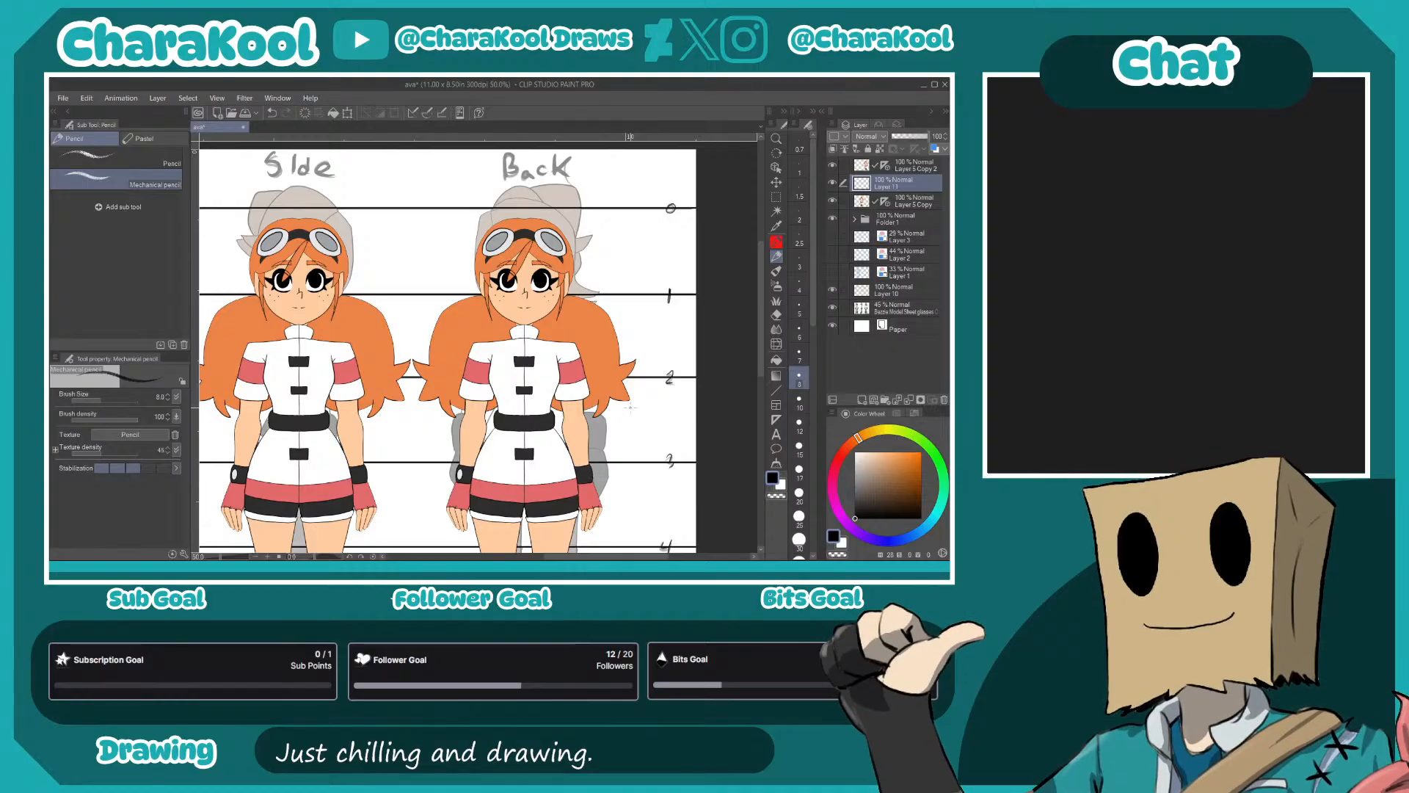
double_click(894, 185)
text(2222222222222222222222222)
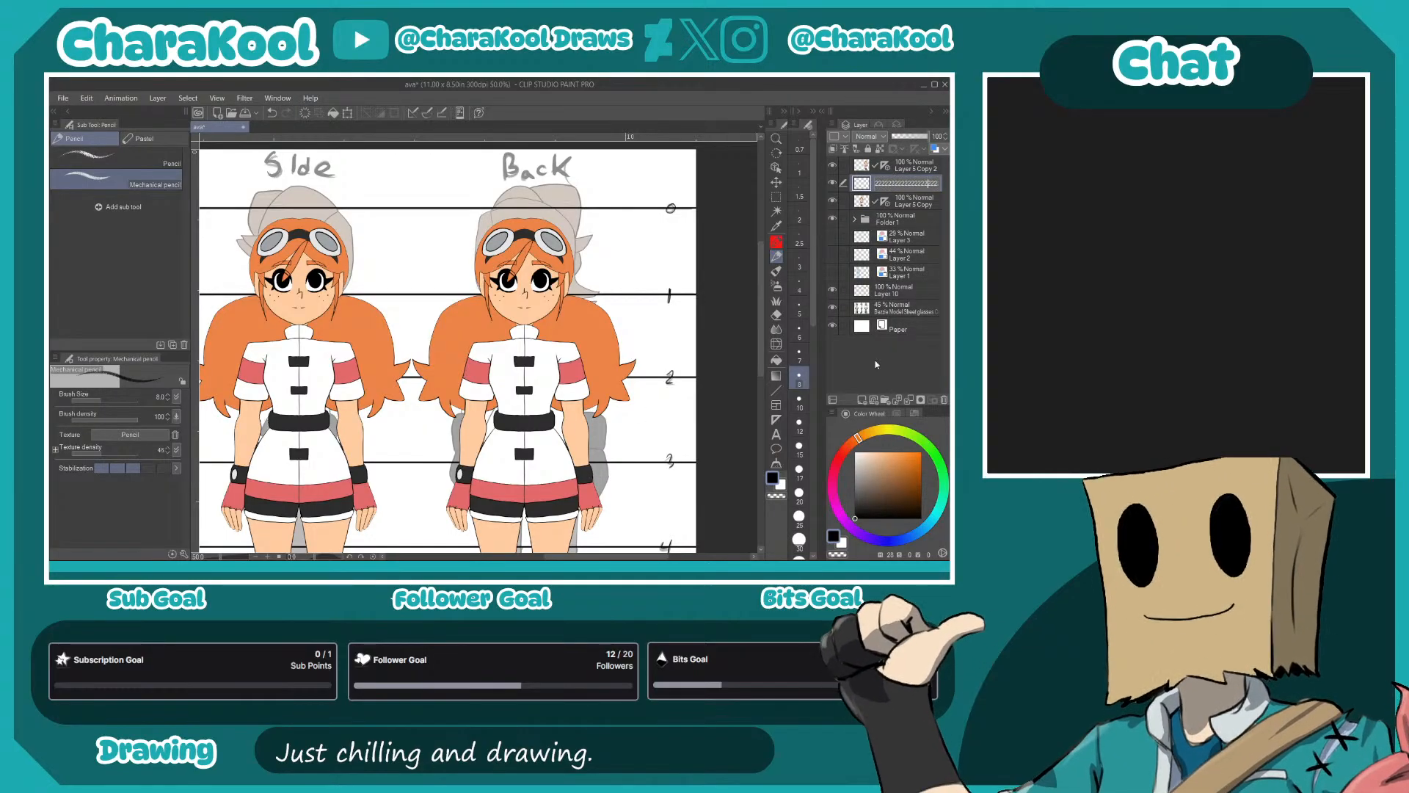
click(884, 361)
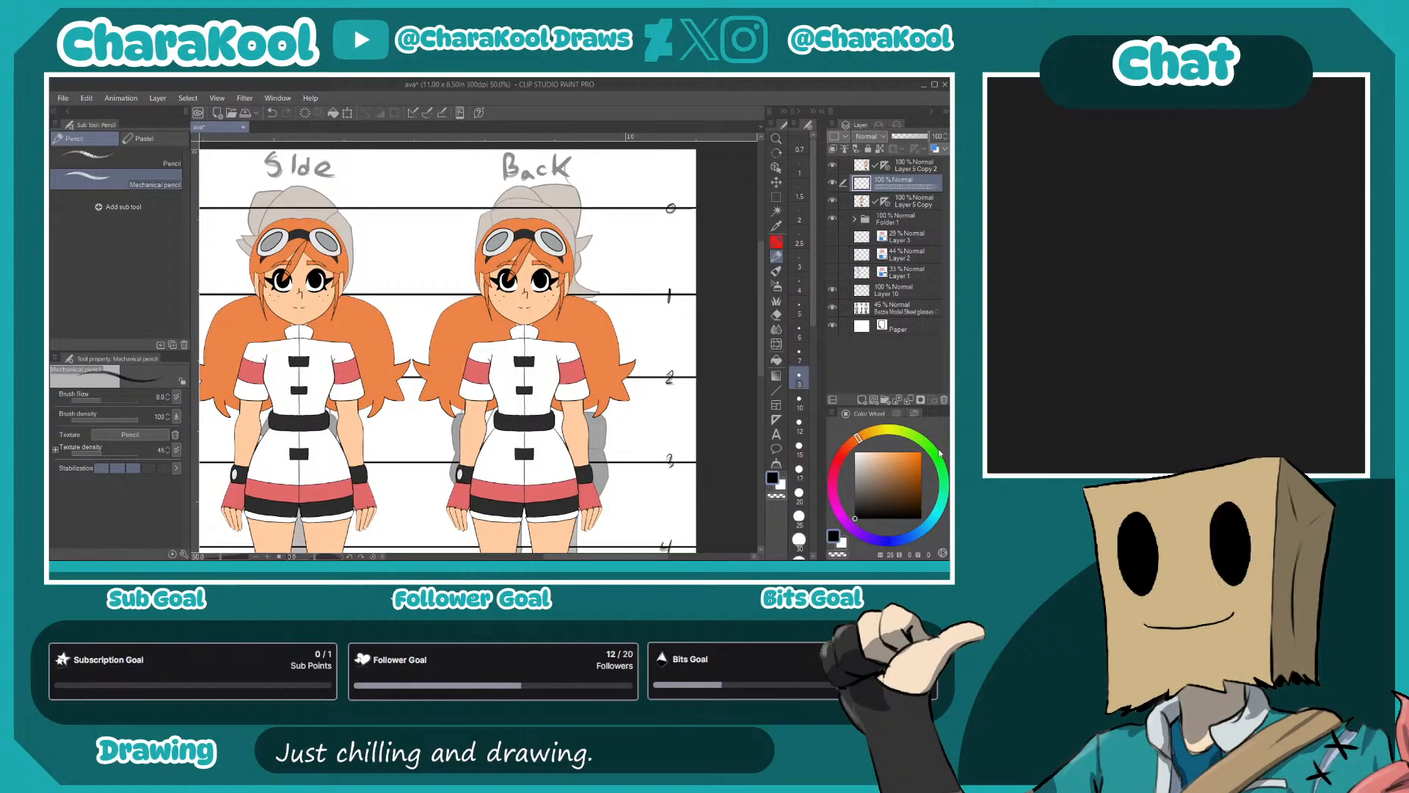
click(944, 399)
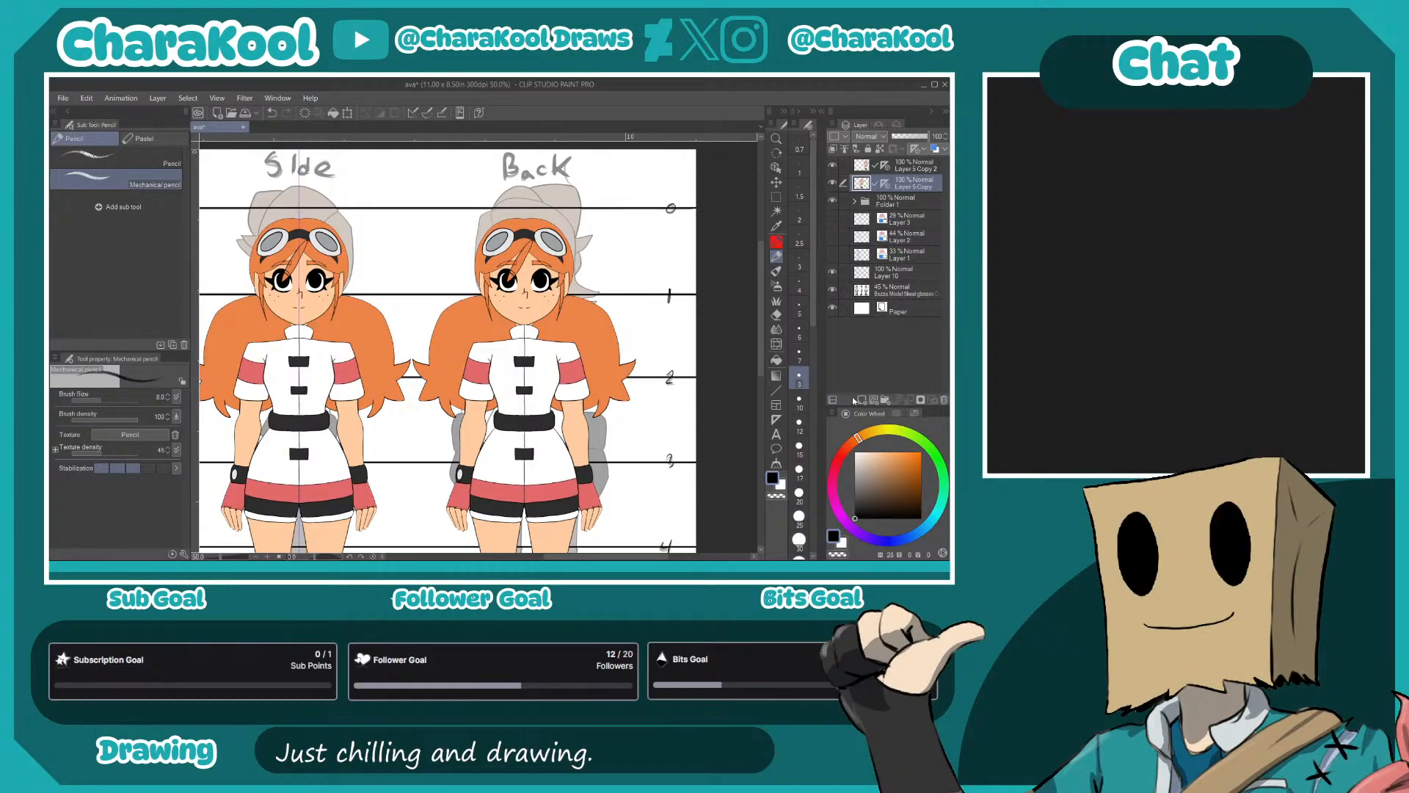
- Add a new layer directly above Layer 5 Copy and name it "back"
click(862, 398)
double_click(885, 186)
text(222222222222)
key(BackSpace)
key(BackSpace)
key(BackSpace)
key(BackSpace)
key(BackSpace)
key(BackSpace)
key(BackSpace)
key(BackSpace)
key(BackSpace)
key(BackSpace)
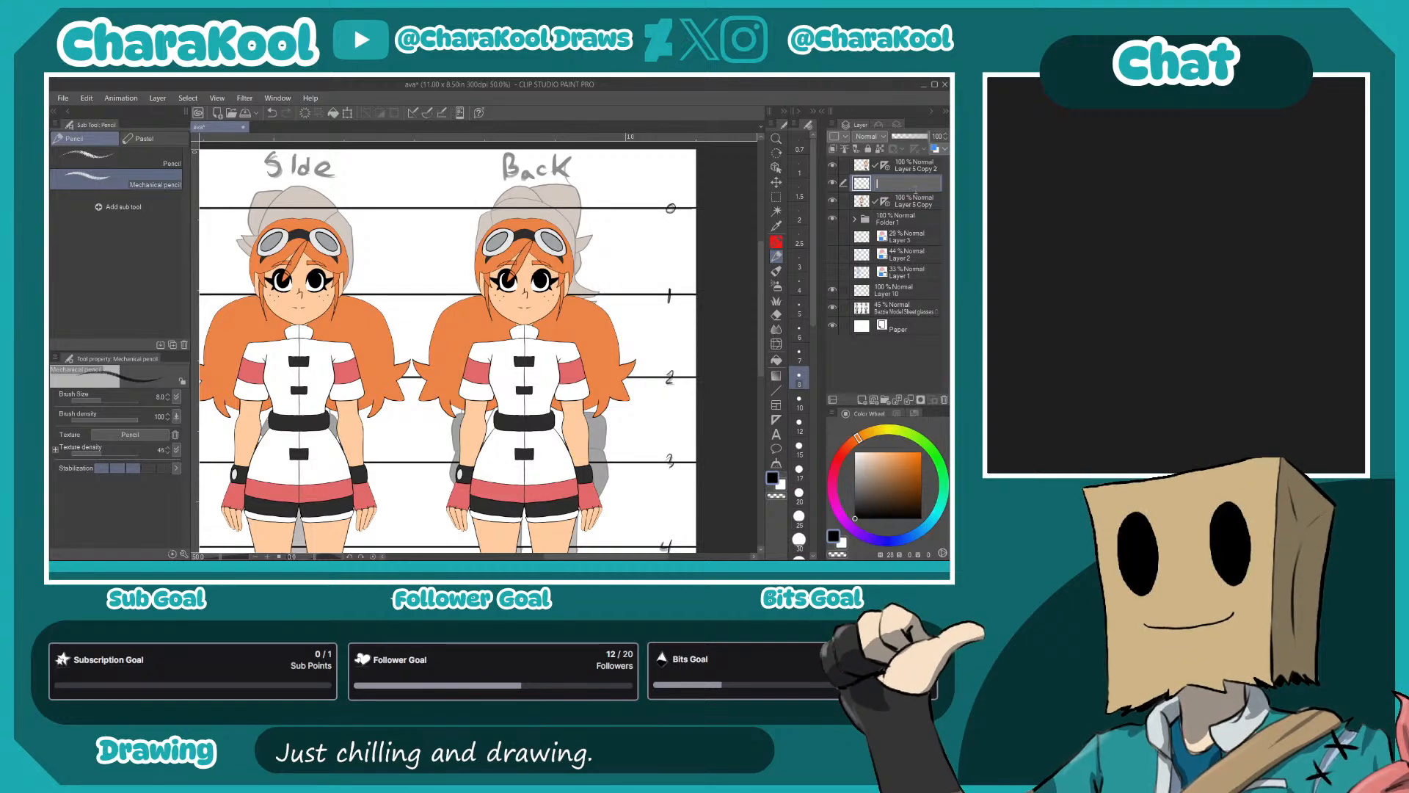
text(back)
key(Return)
- Lower the opacity of both figure copies, Layer 5 Copy and Layer 5 Copy 2, to 44%
click(895, 205)
drag(926, 138, 902, 139)
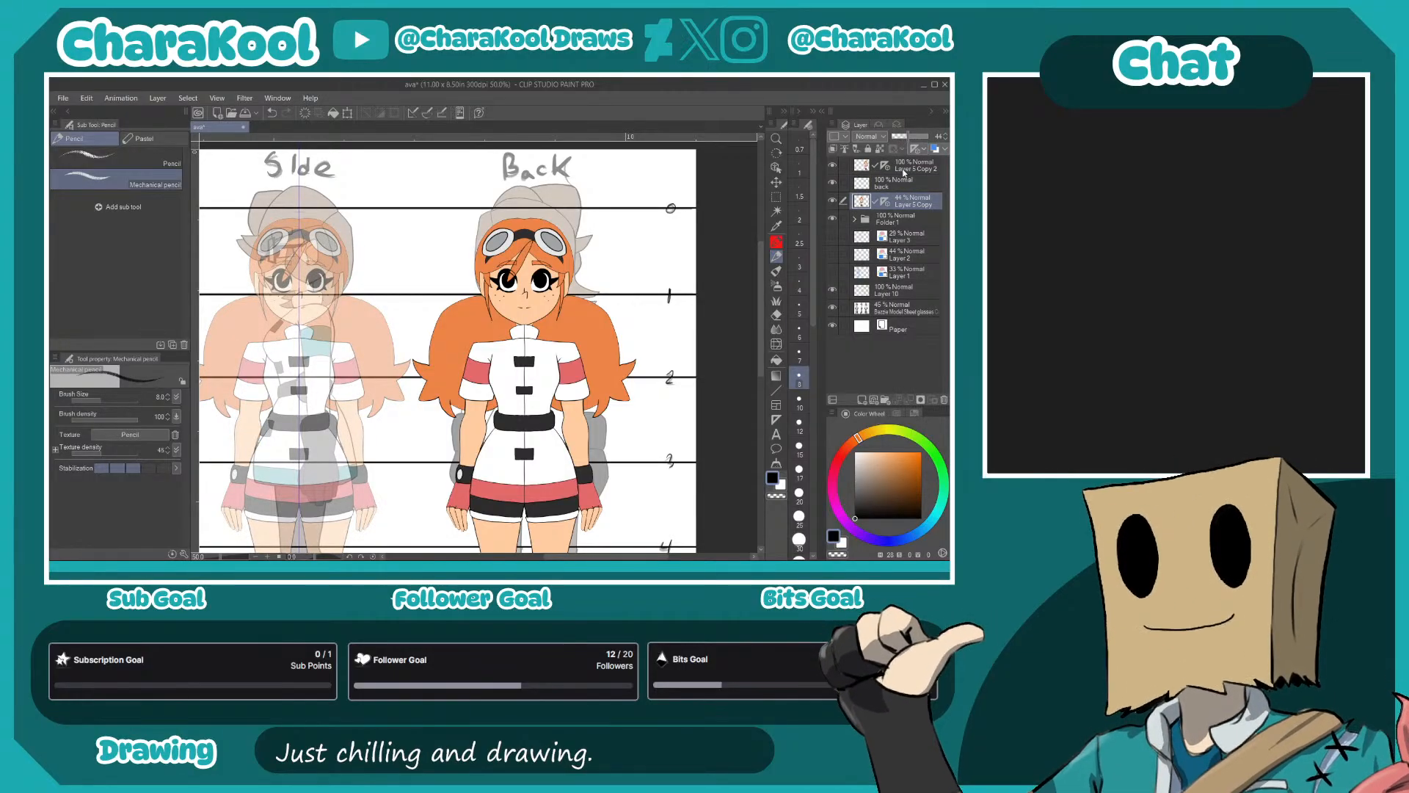
click(909, 165)
click(908, 137)
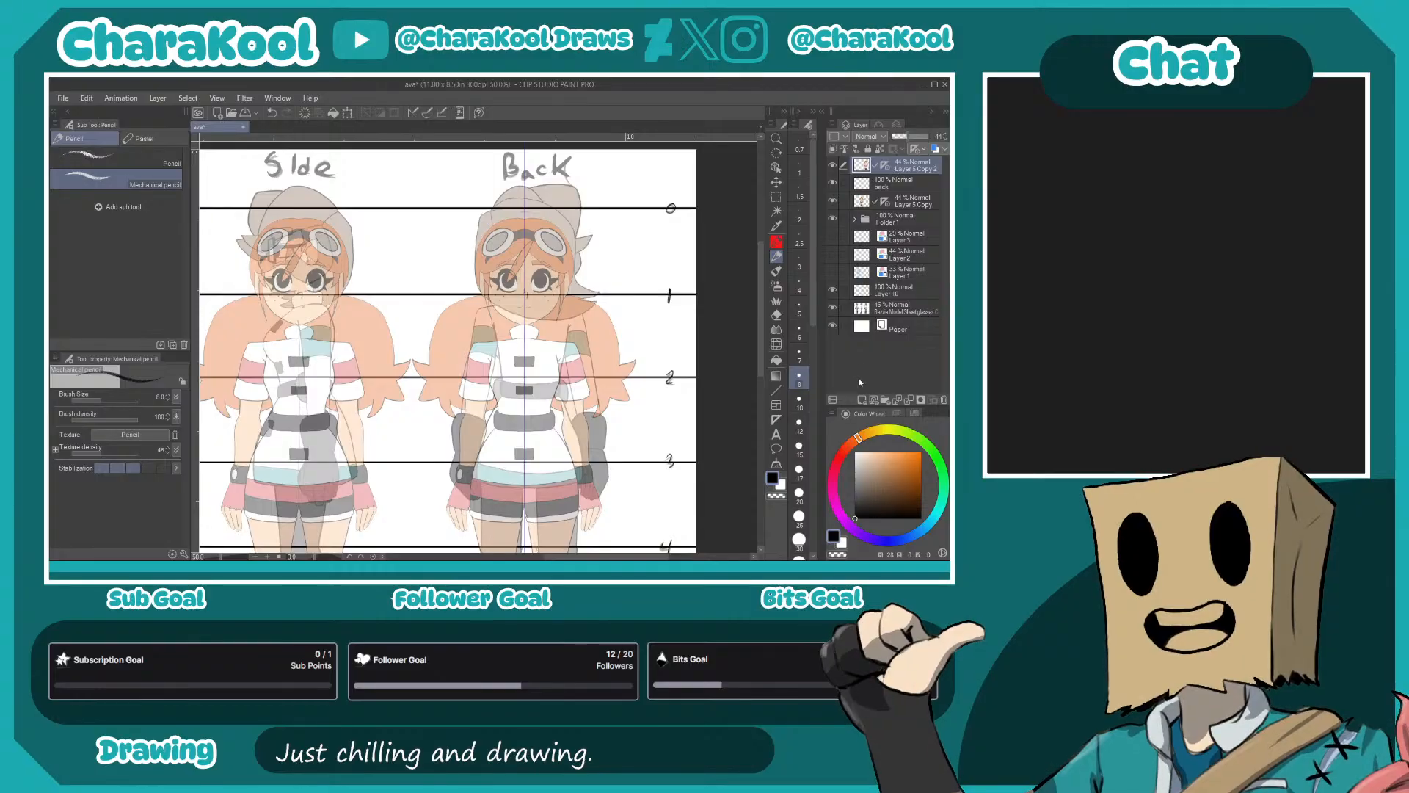
- Fade the reference model sheet layer until it is almost transparent
click(883, 311)
click(894, 136)
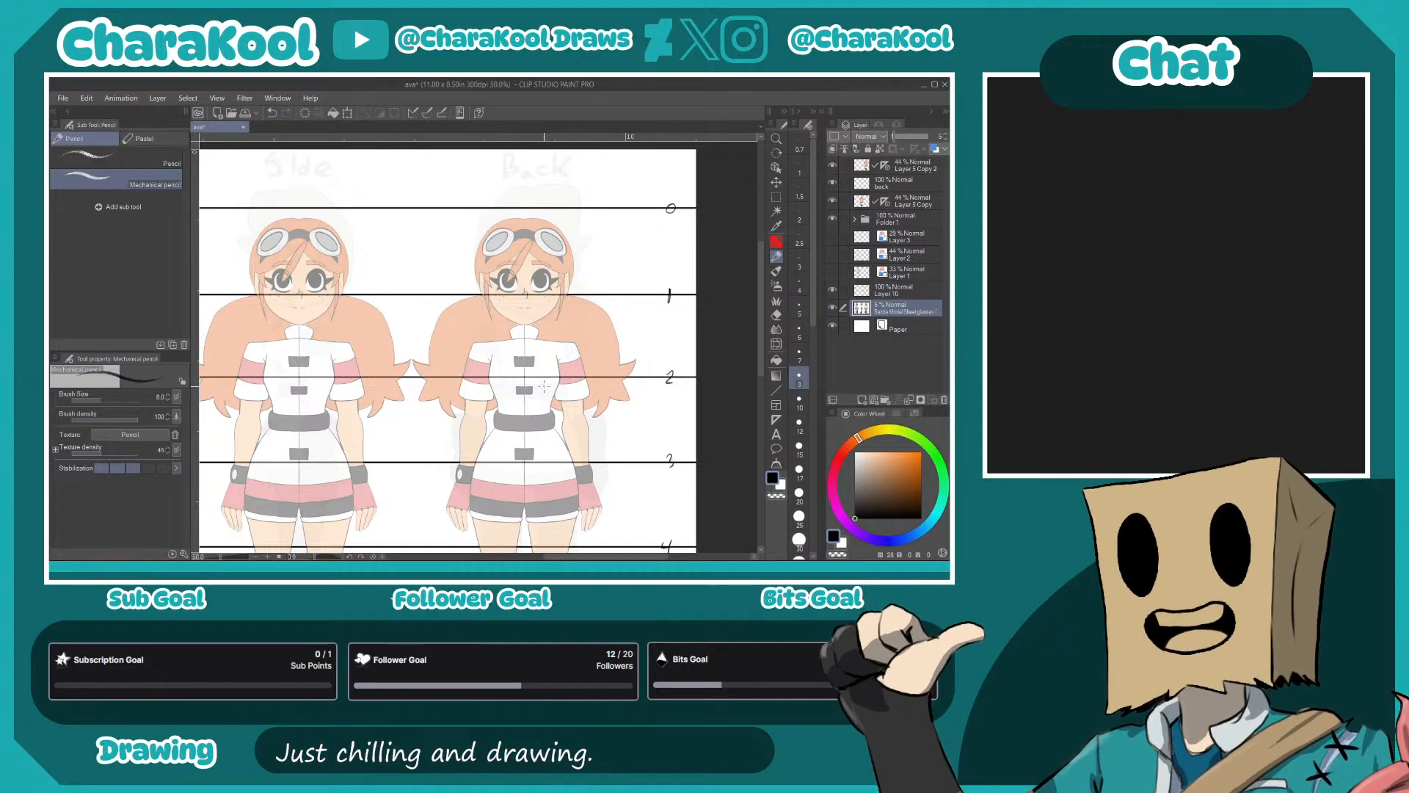
drag(442, 353, 774, 363)
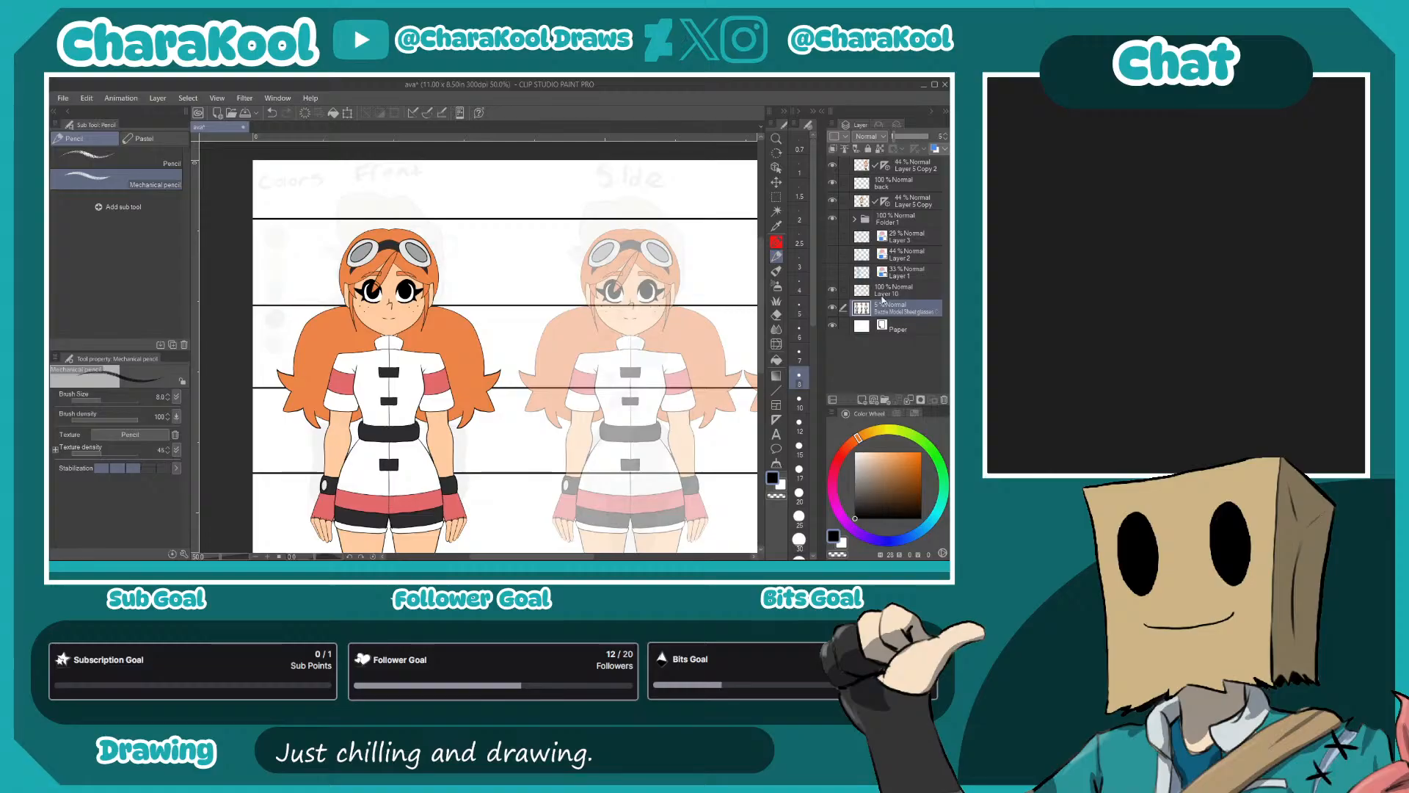
- Examine the reference sheet's front and side views at 100% opacity with the redhead figures hidden, and show the figures again
drag(897, 137, 931, 136)
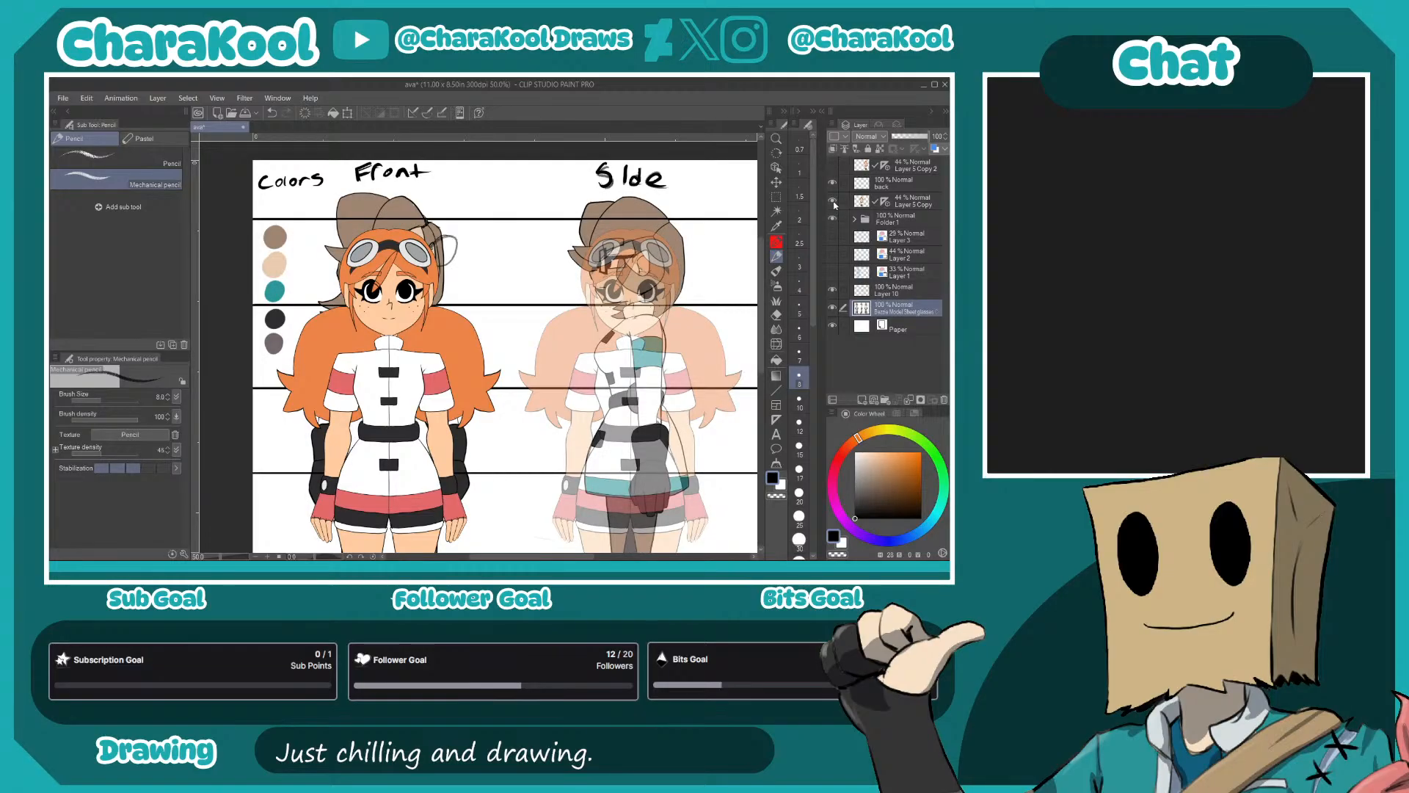
click(833, 202)
click(833, 218)
drag(454, 243, 518, 262)
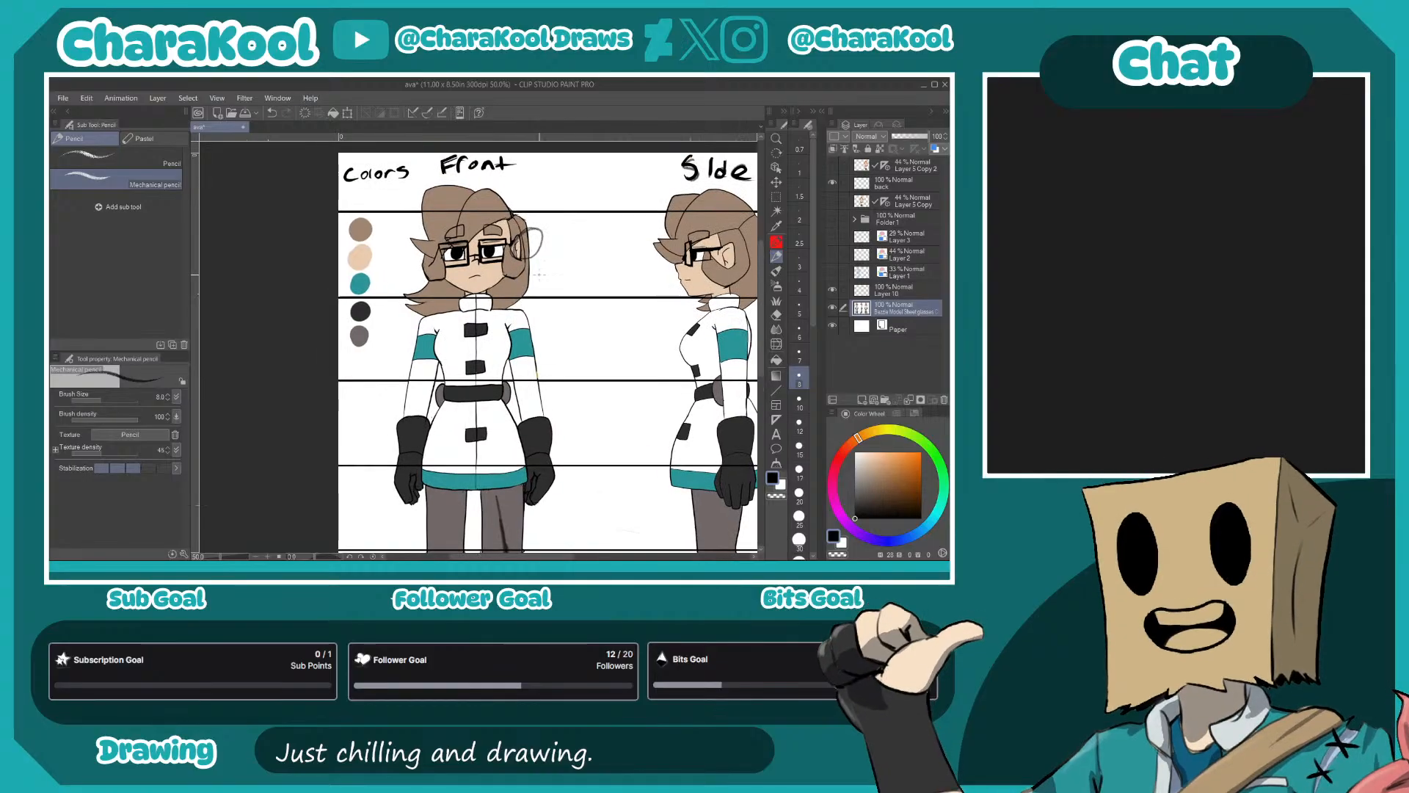
drag(606, 425, 557, 297)
drag(610, 365, 590, 270)
drag(541, 327, 557, 458)
click(833, 166)
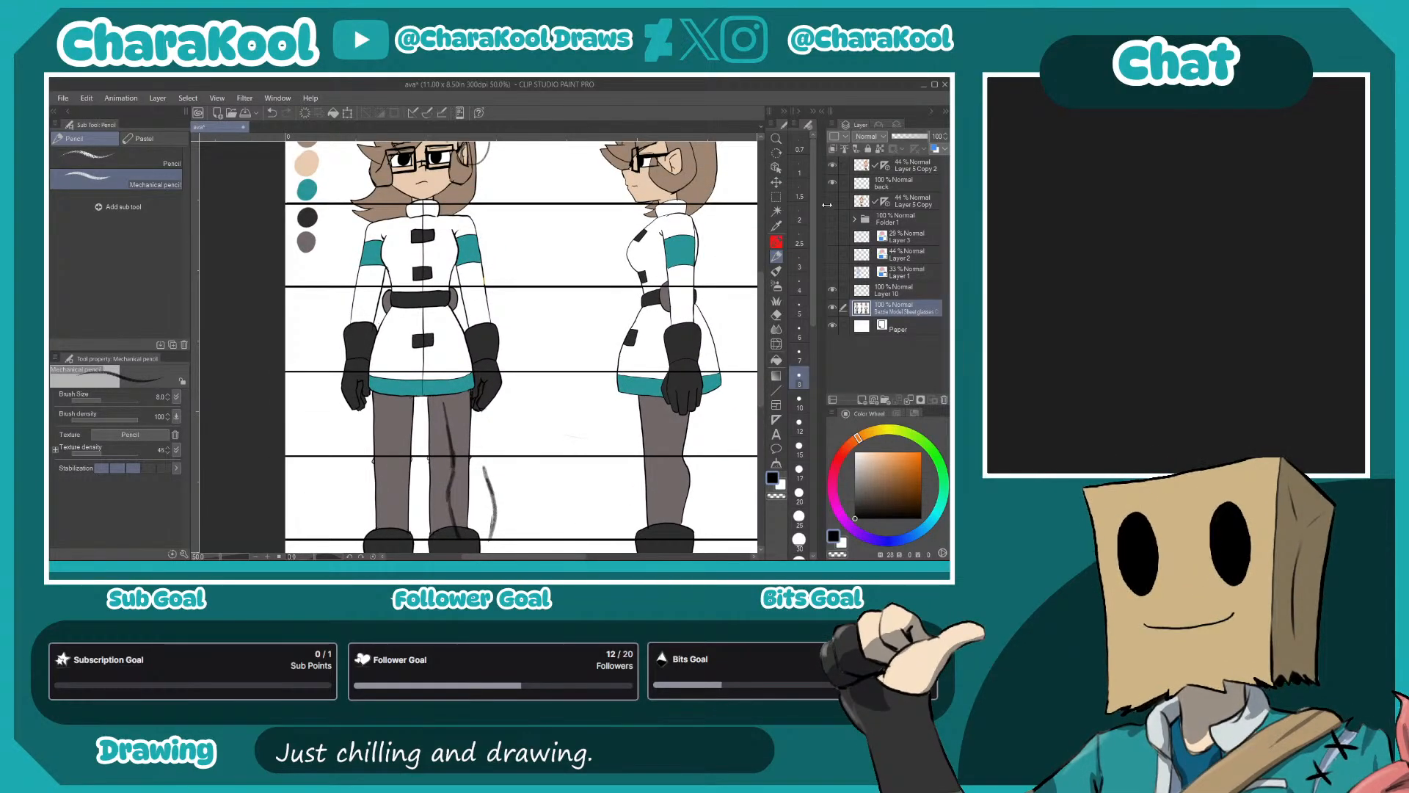
click(833, 200)
click(833, 218)
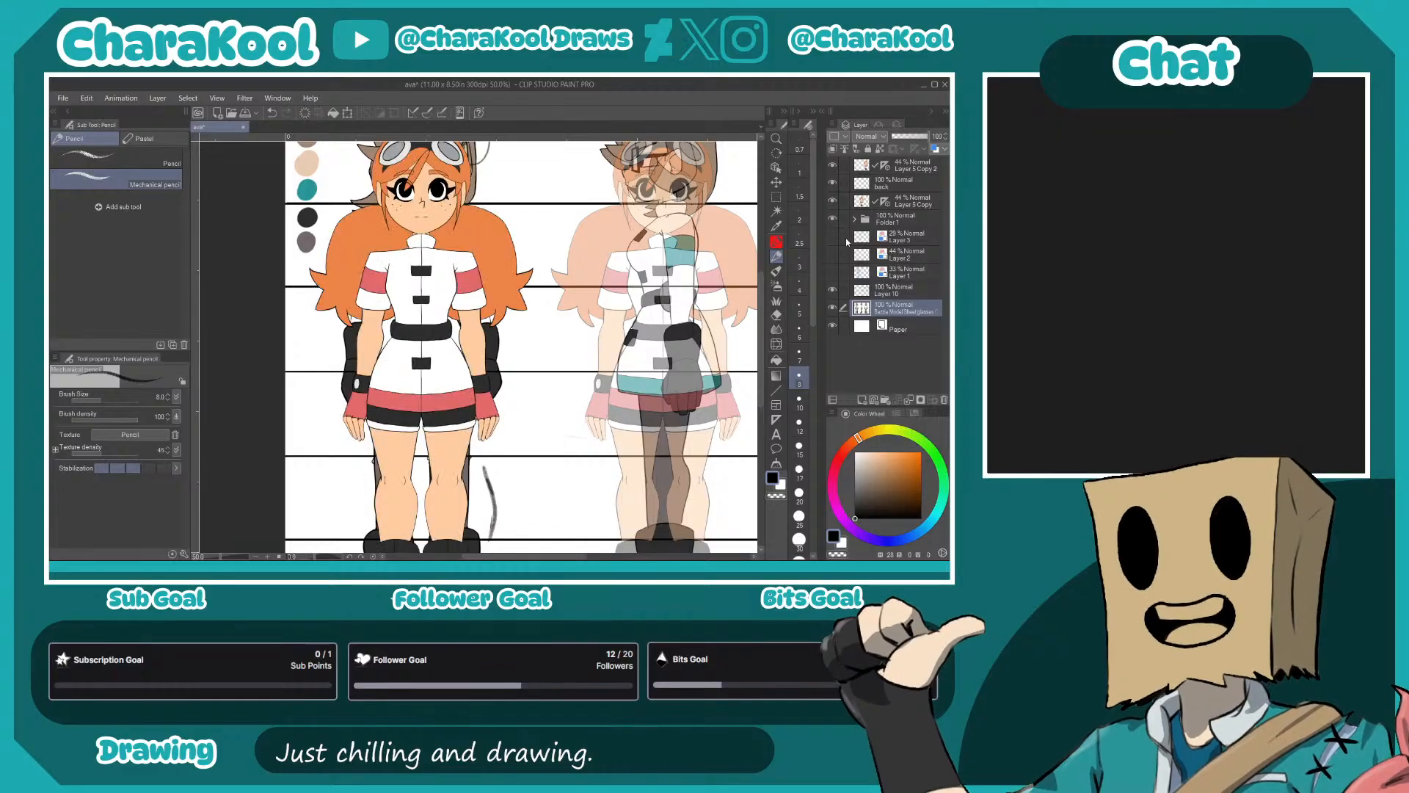
- Lower the opacity of the reference model sheet layer to under 20% so it serves as a faint guide
click(832, 311)
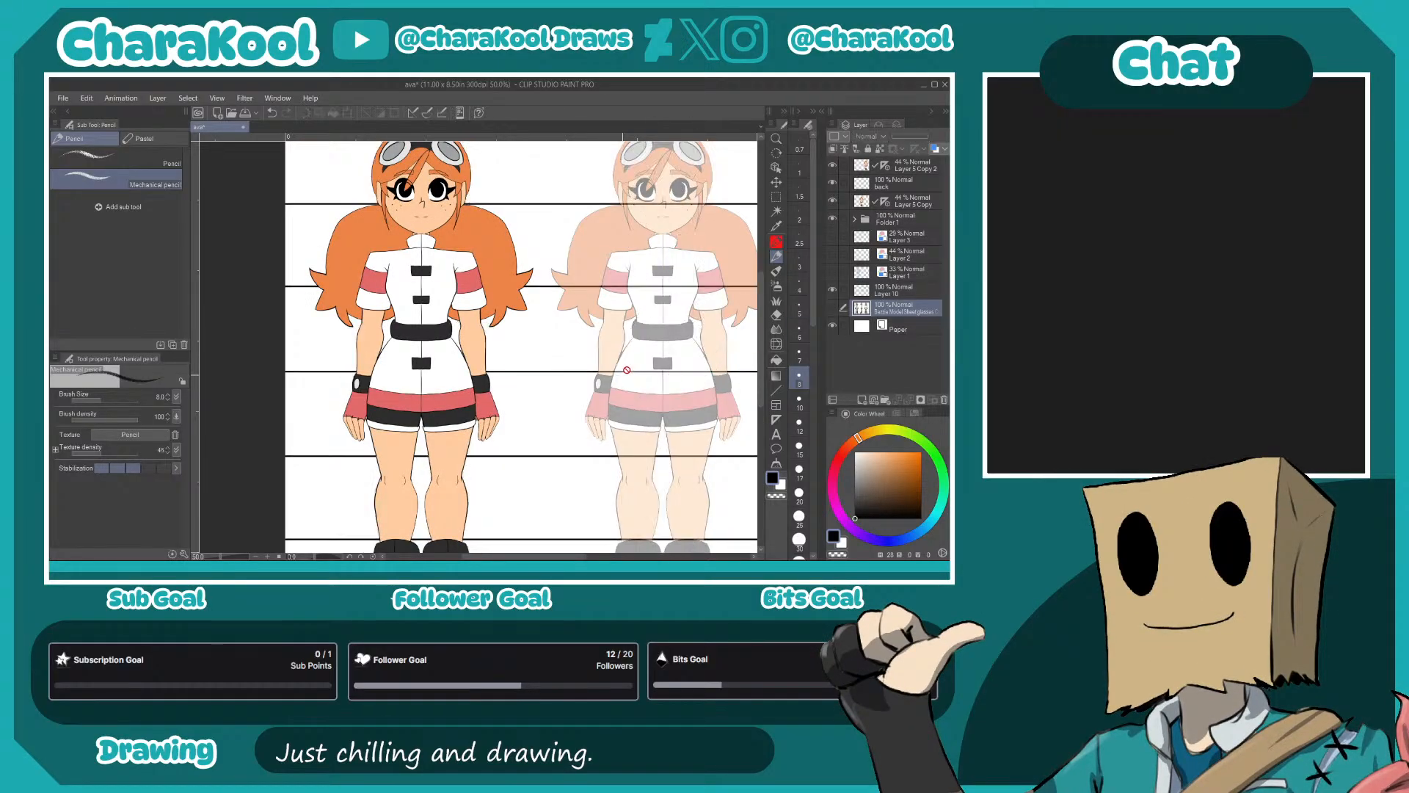
click(832, 311)
drag(905, 138, 895, 140)
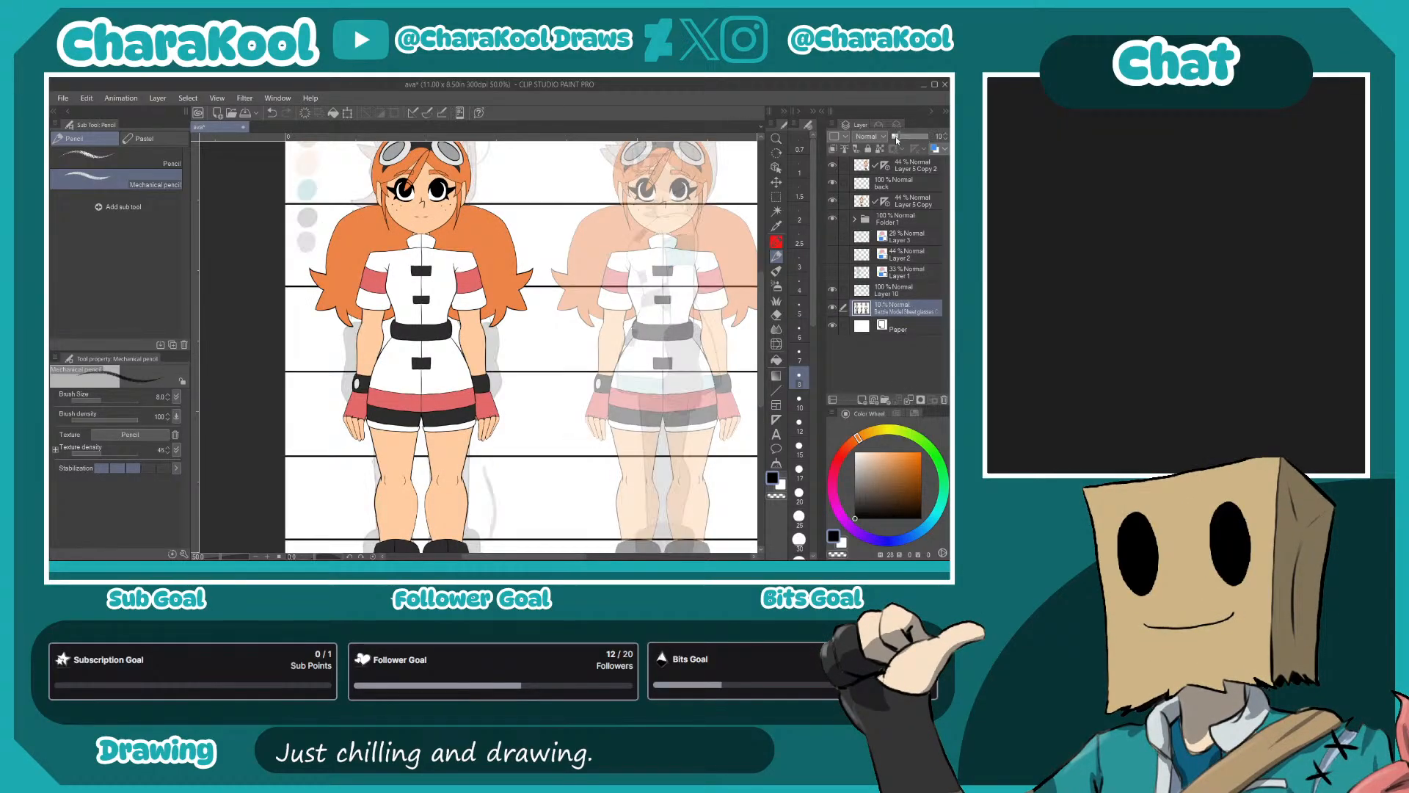
- Examine the head and shoulders of the figure under the Back heading against the faded reference
drag(700, 250, 499, 343)
drag(681, 476, 509, 431)
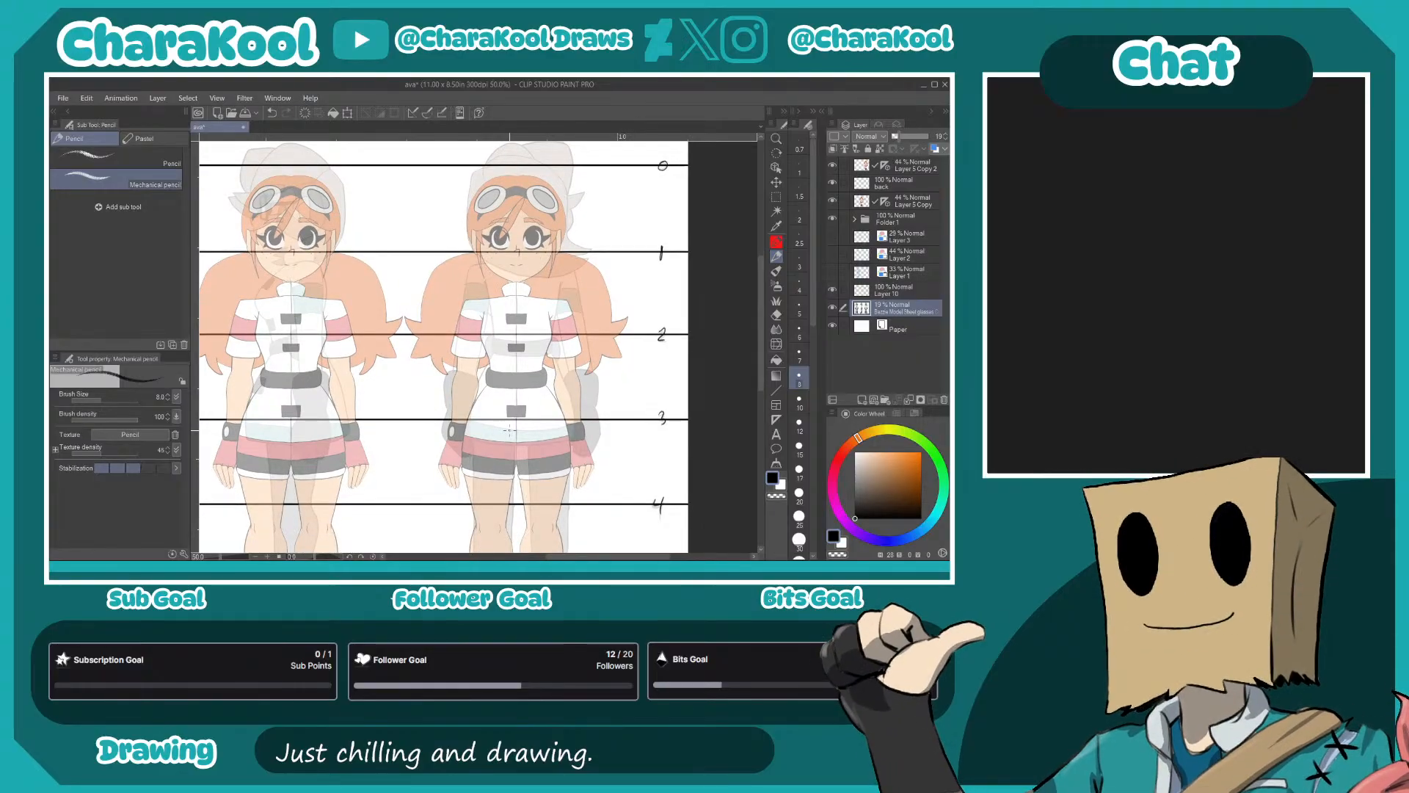
scroll(545, 329, up, 2)
drag(483, 236, 544, 416)
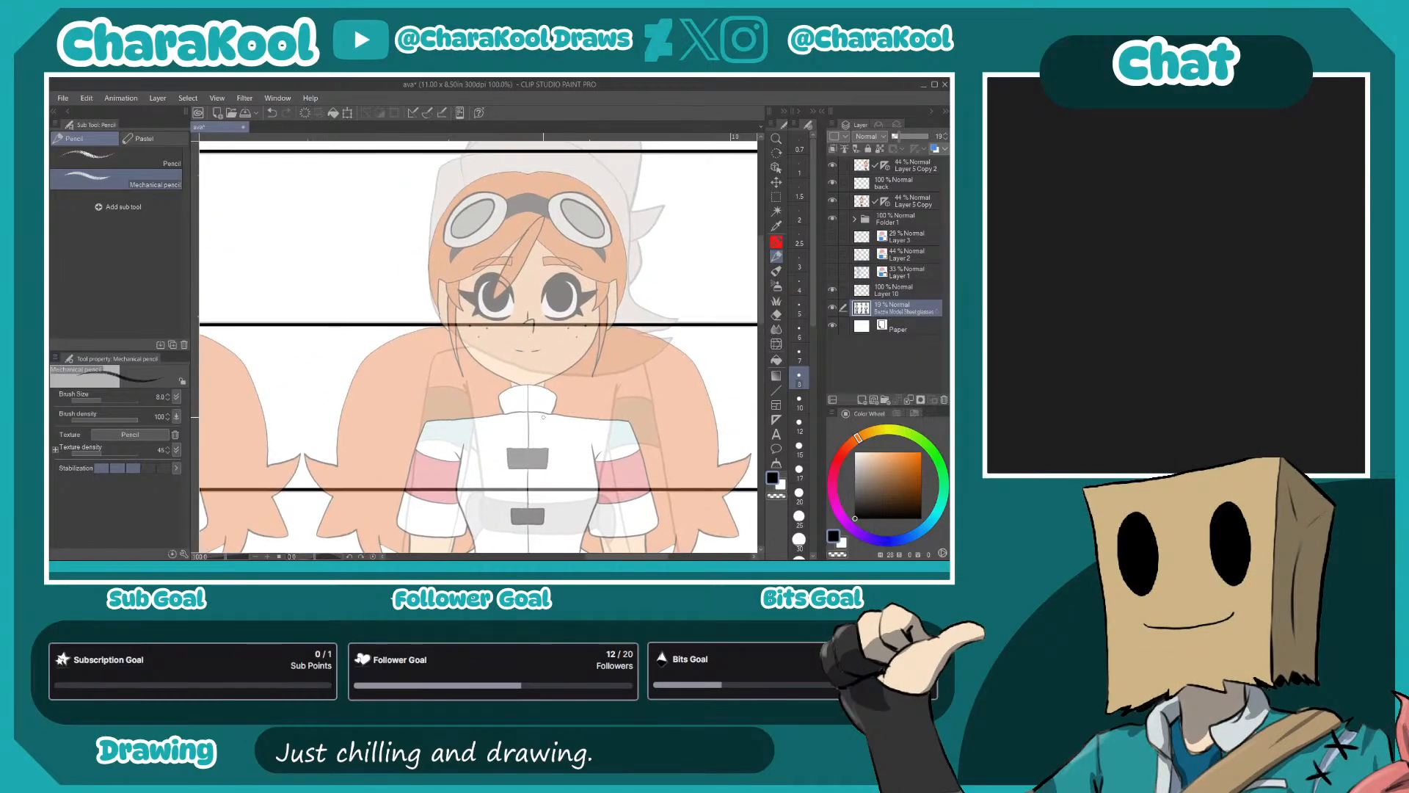
scroll(538, 447, up, 1)
scroll(541, 411, up, 1)
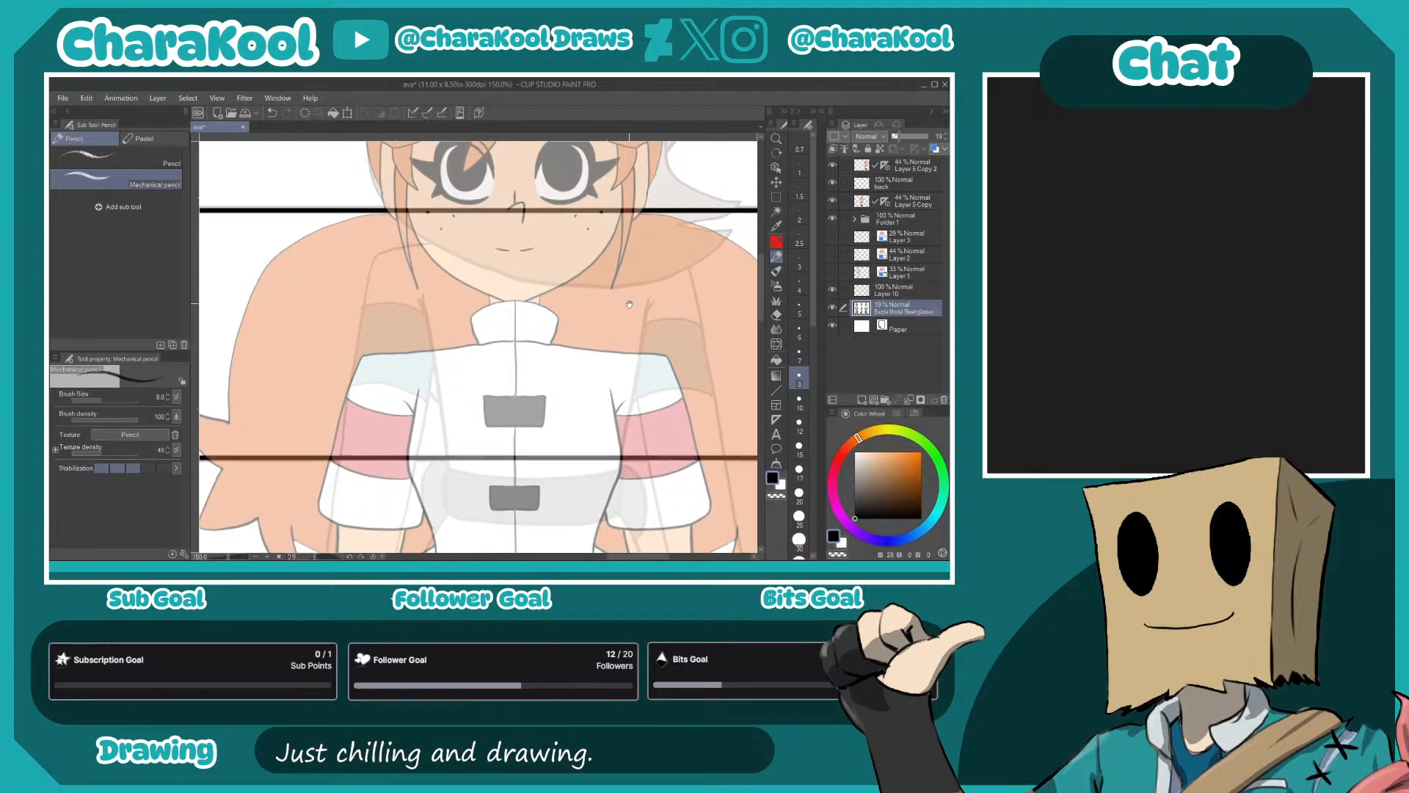
scroll(542, 390, down, 1)
drag(677, 385, 626, 345)
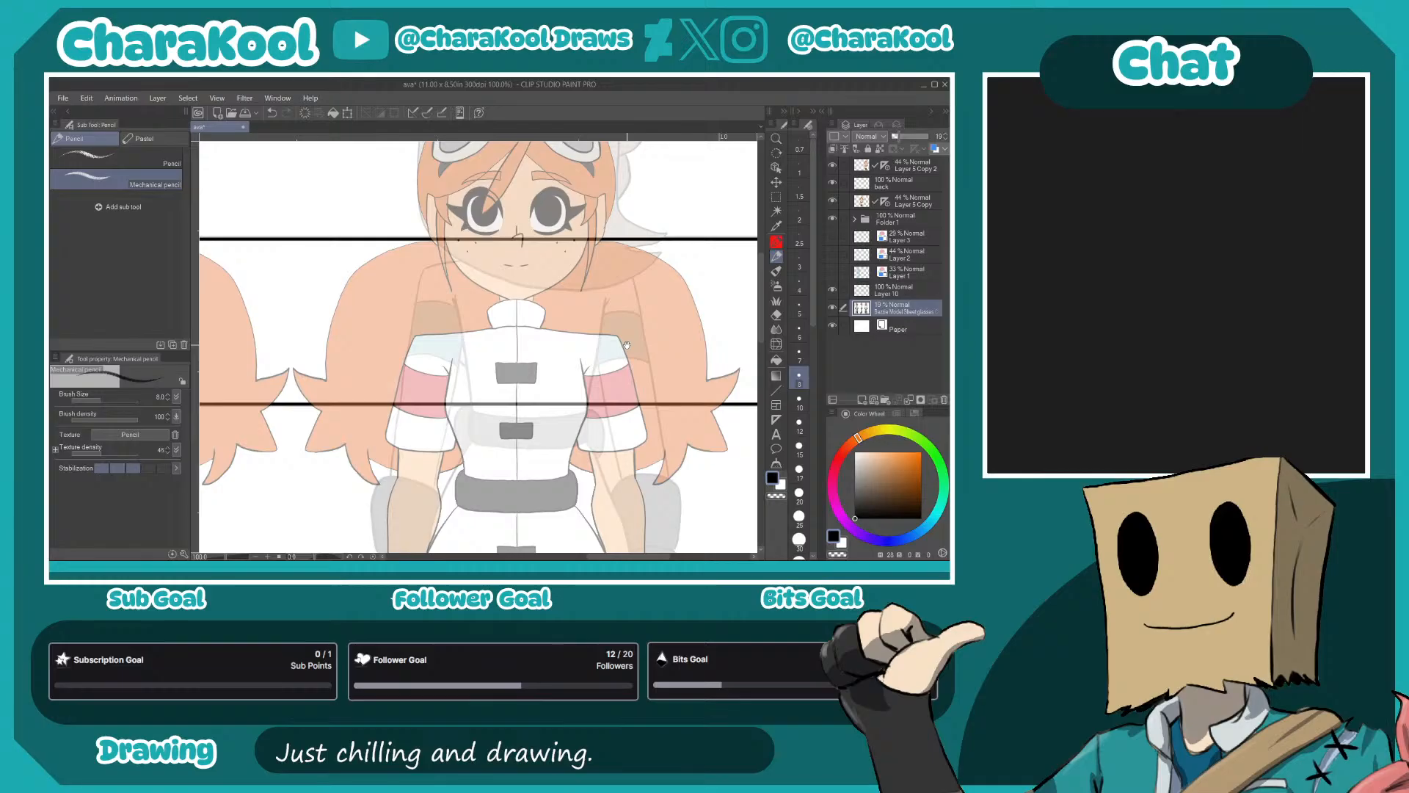
drag(588, 287, 604, 358)
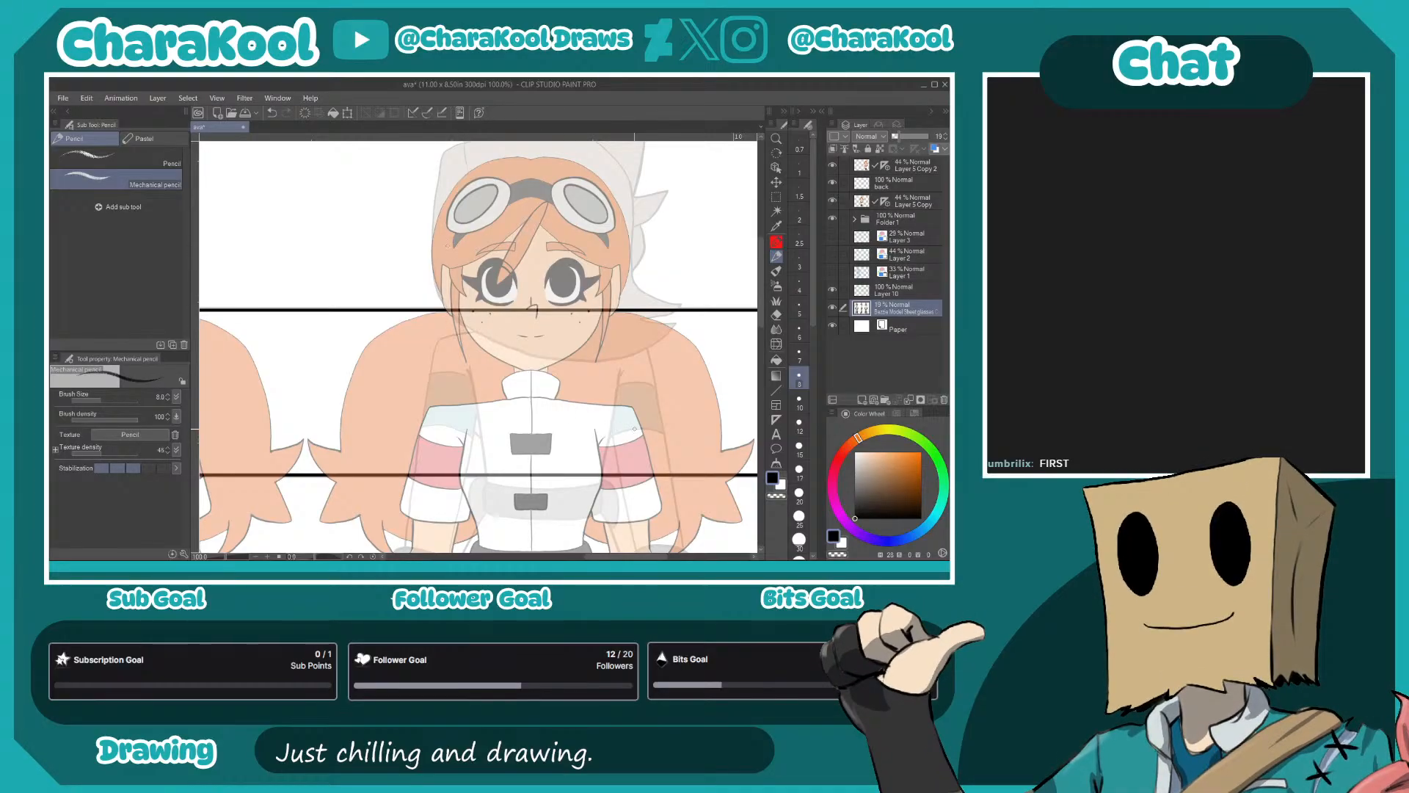
- On the "back" layer, sketch the top and side contours of the back-view head with the Mechanical pencil
click(907, 185)
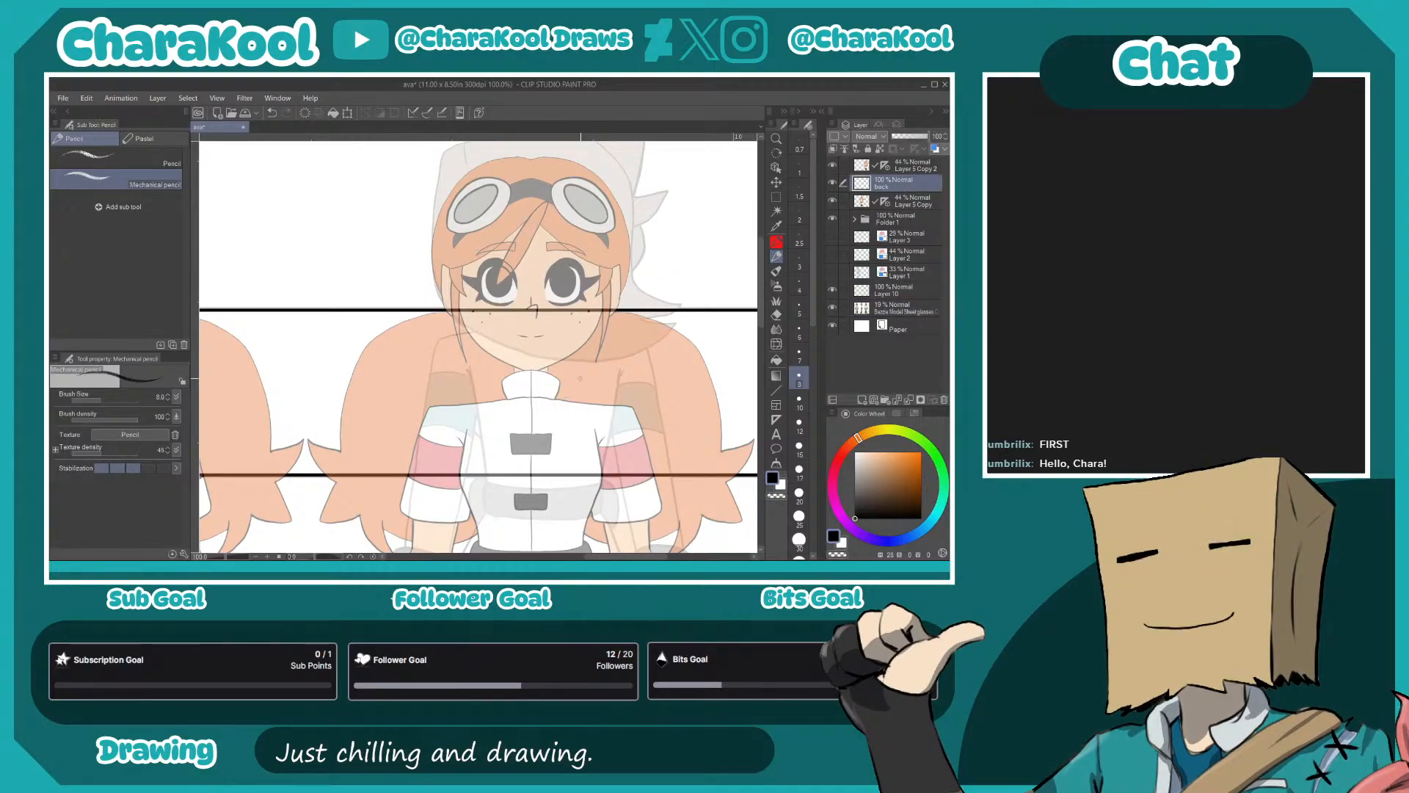
key(p)
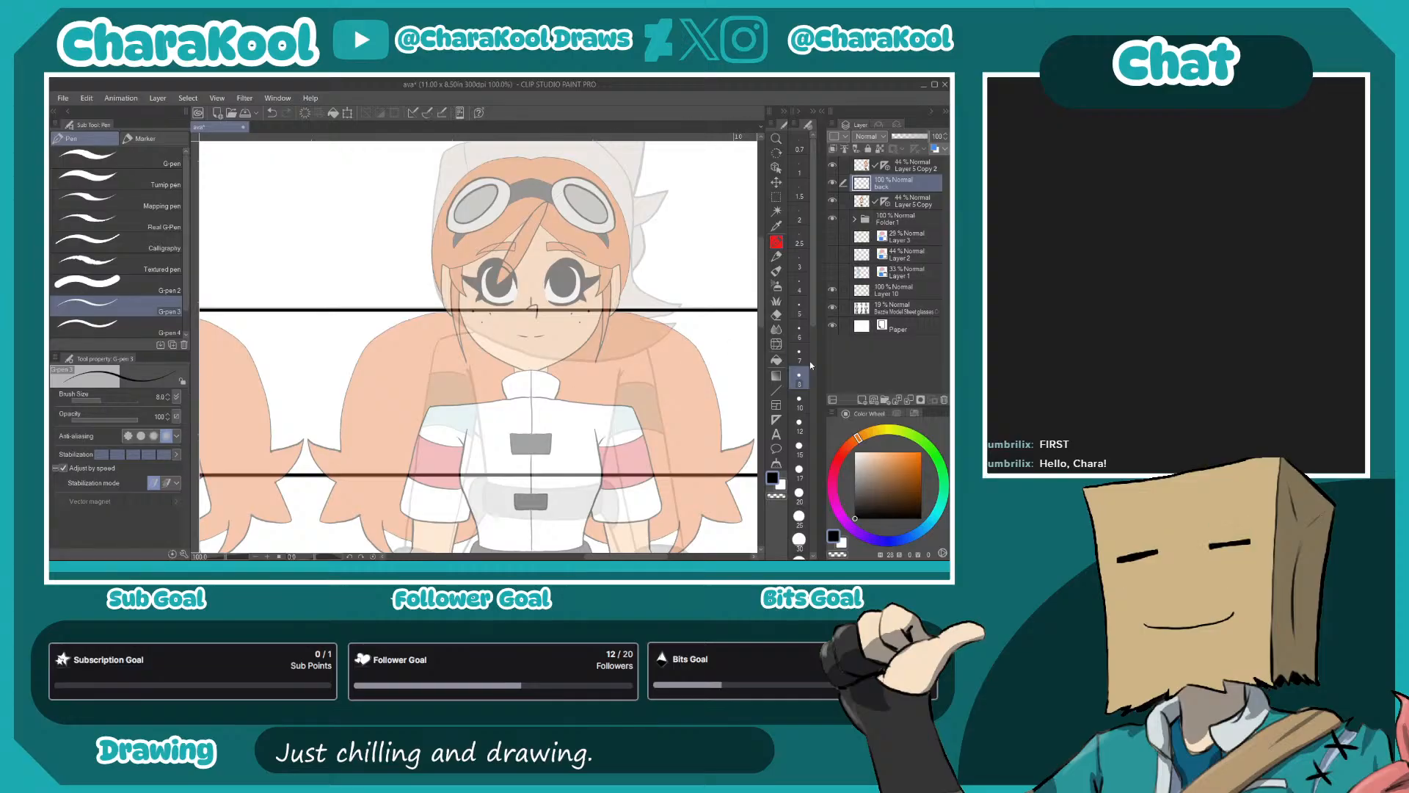
key(p)
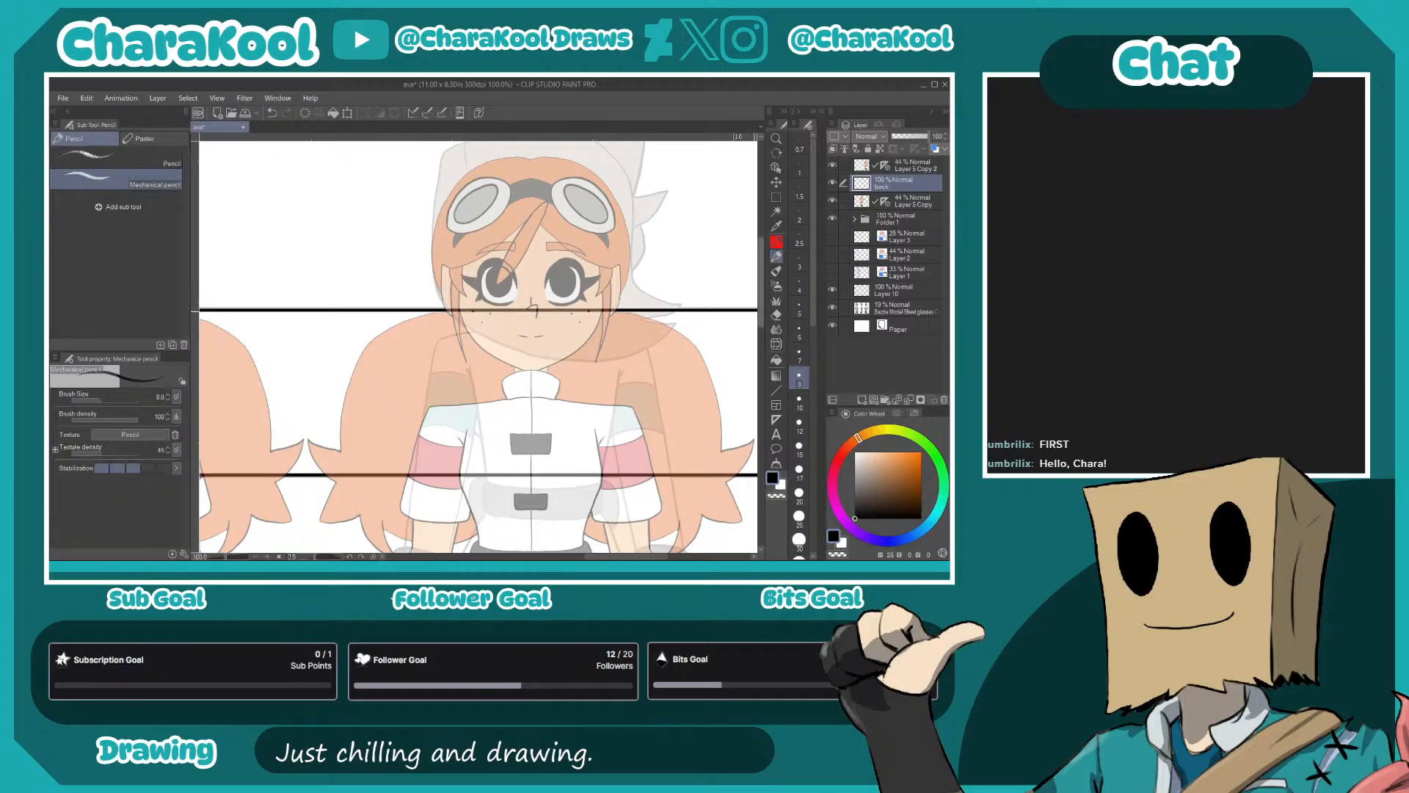
drag(680, 287, 650, 334)
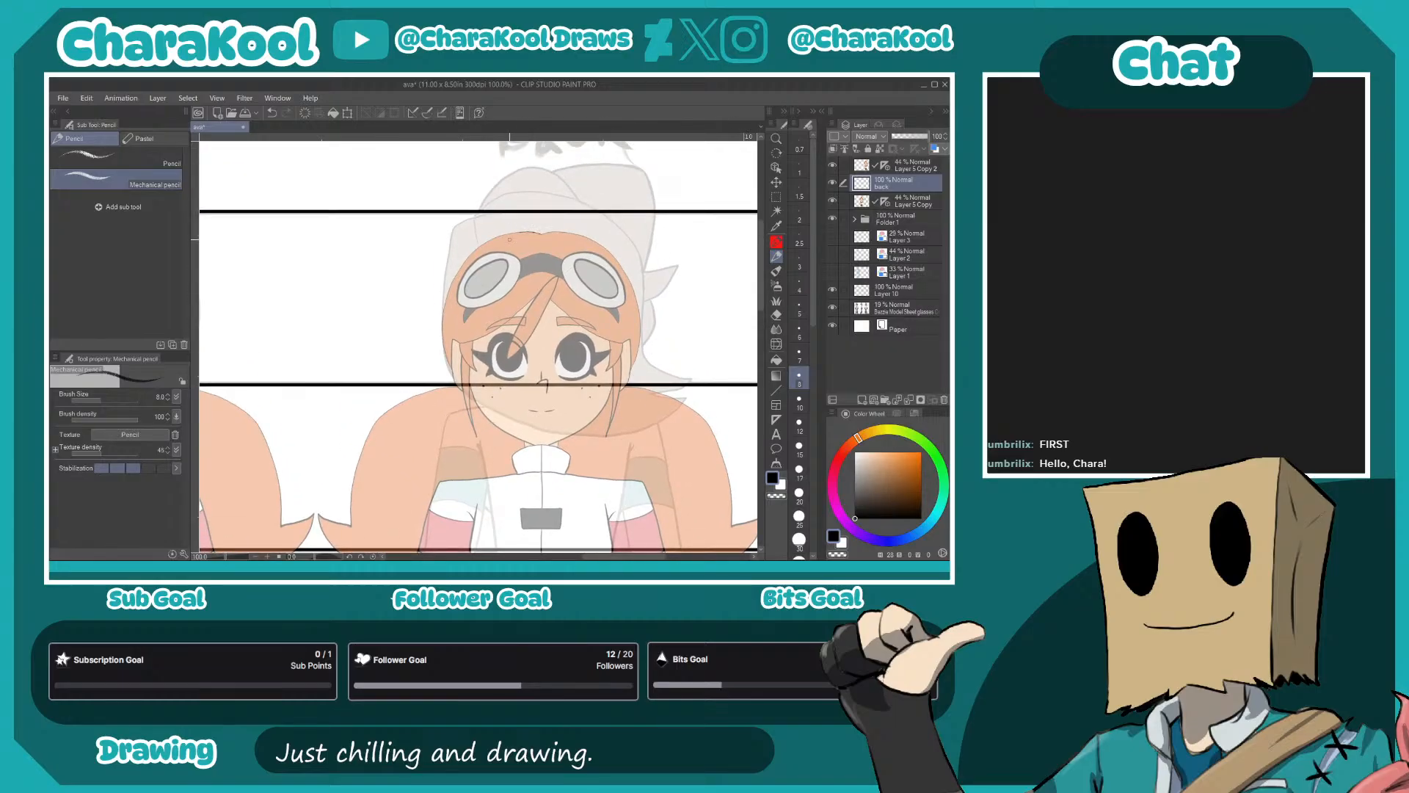
mouse_move(519, 233)
mouse_down()
mouse_move(481, 245)
mouse_move(528, 233)
mouse_move(472, 249)
mouse_move(459, 271)
mouse_move(467, 260)
mouse_move(442, 317)
mouse_move(444, 371)
mouse_up()
mouse_move(566, 232)
mouse_down()
mouse_move(622, 267)
mouse_move(640, 330)
mouse_up()
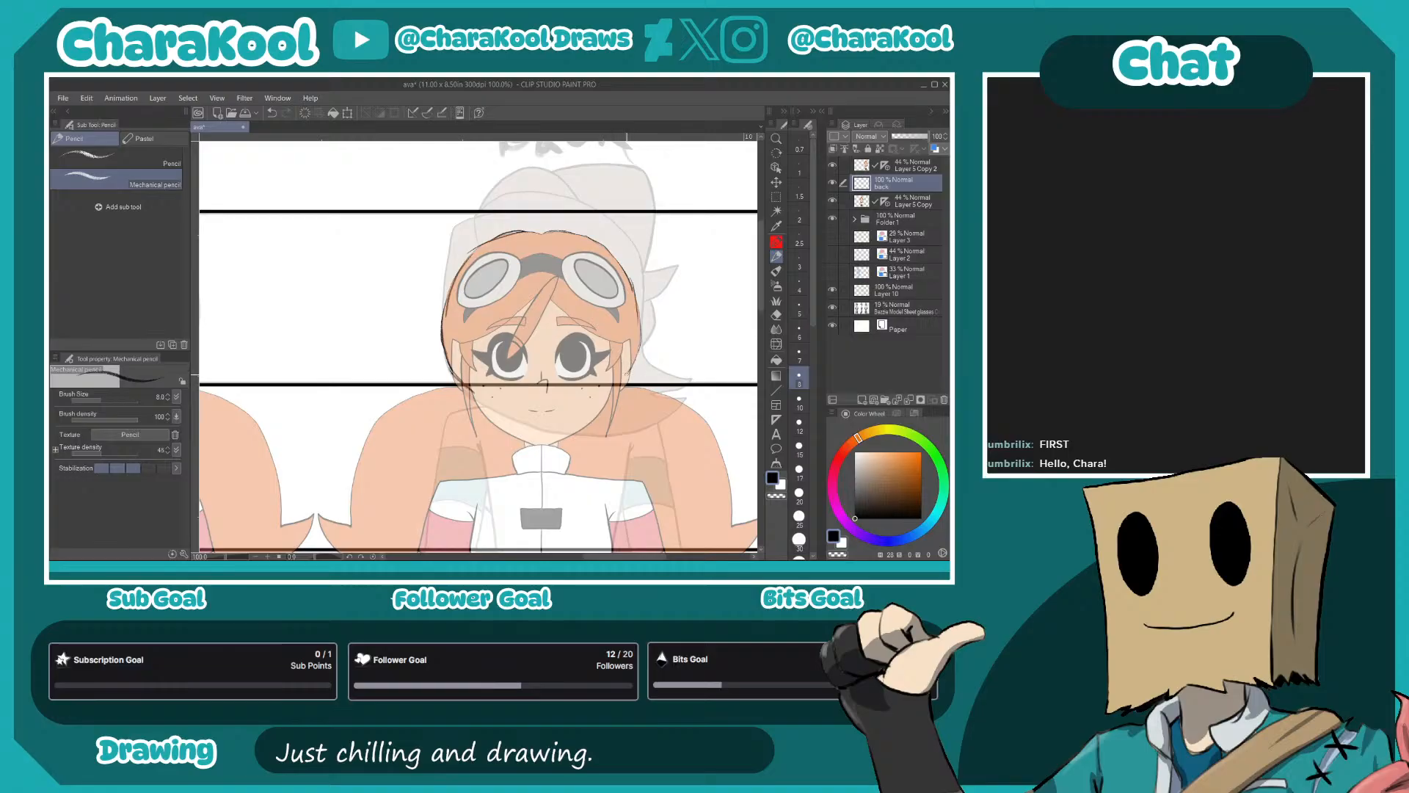
- Sketch the curved lower edge of the hair across the face area and a small round hair tie at each side
drag(499, 409, 520, 311)
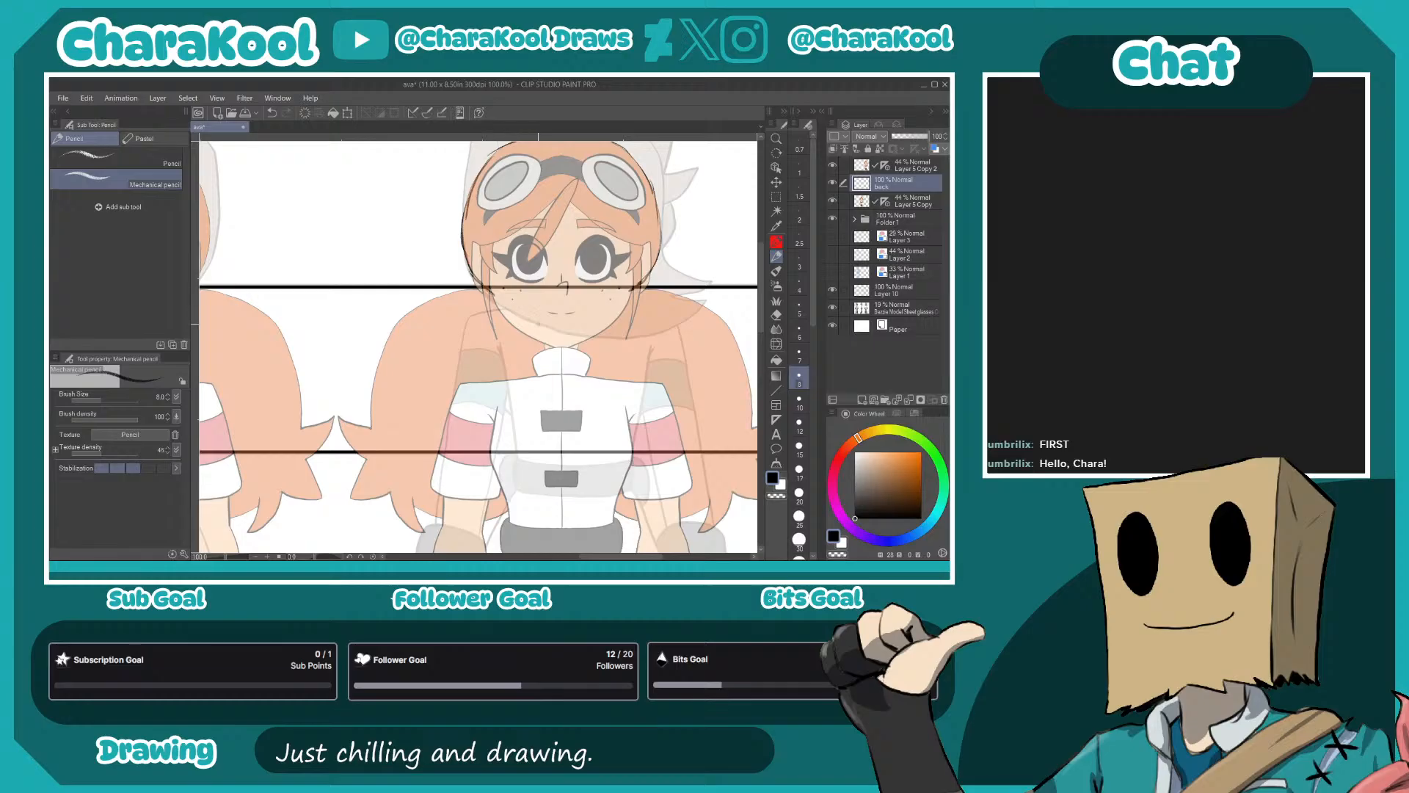
mouse_move(499, 304)
mouse_down()
mouse_move(530, 296)
mouse_move(516, 309)
mouse_move(605, 313)
mouse_move(551, 311)
mouse_move(632, 295)
mouse_move(553, 316)
mouse_up()
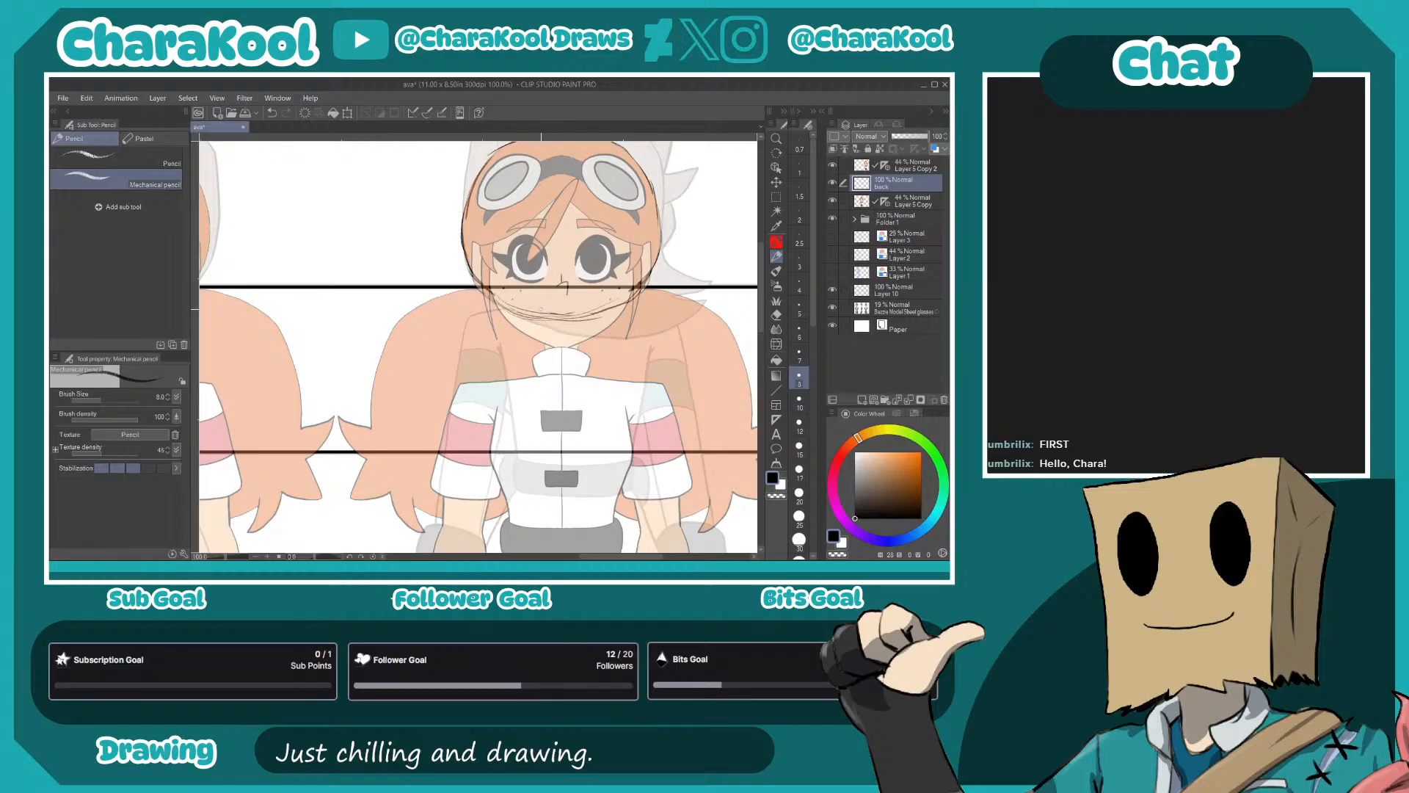
drag(637, 340, 641, 309)
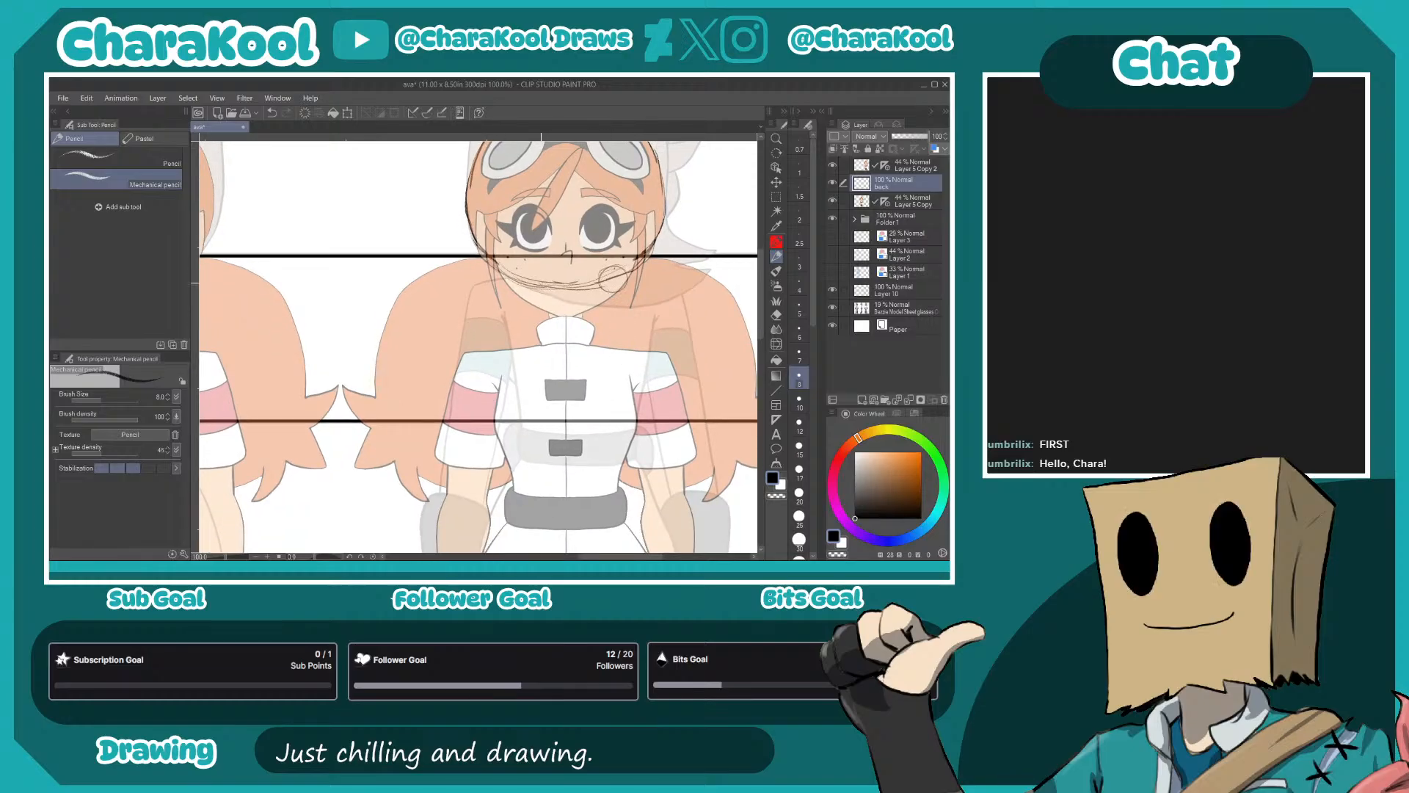
mouse_move(525, 274)
mouse_down()
mouse_move(506, 286)
mouse_move(517, 281)
mouse_up()
drag(592, 376, 629, 314)
- Trace both pigtails with their pointed tips and draw their inner edges running down from the centre of the back
mouse_move(494, 201)
mouse_down()
mouse_move(436, 233)
mouse_move(450, 224)
mouse_move(415, 280)
mouse_move(411, 326)
mouse_move(376, 325)
mouse_move(402, 325)
mouse_move(402, 361)
mouse_move(428, 335)
mouse_move(387, 412)
mouse_move(431, 406)
mouse_move(423, 372)
mouse_move(539, 376)
mouse_up()
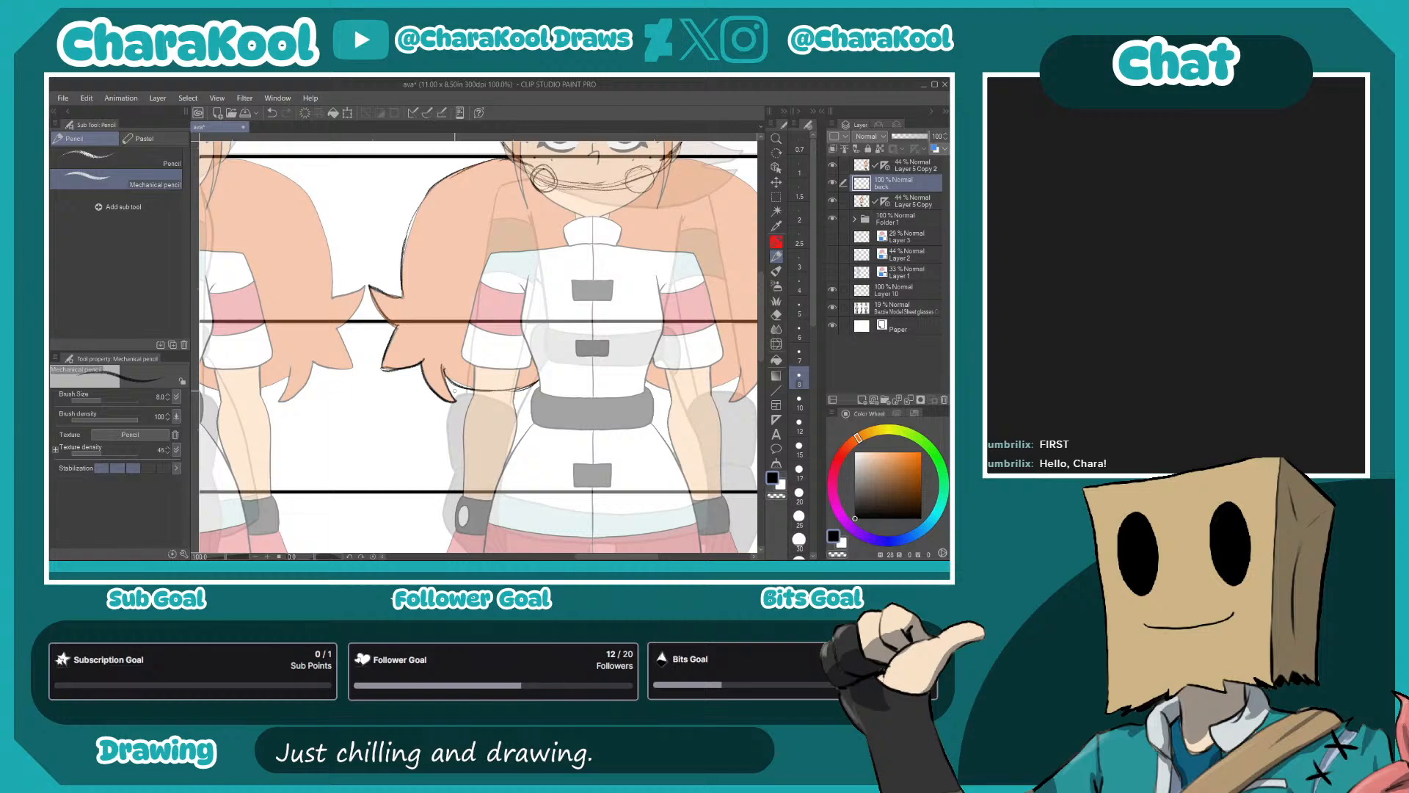
drag(677, 331, 591, 355)
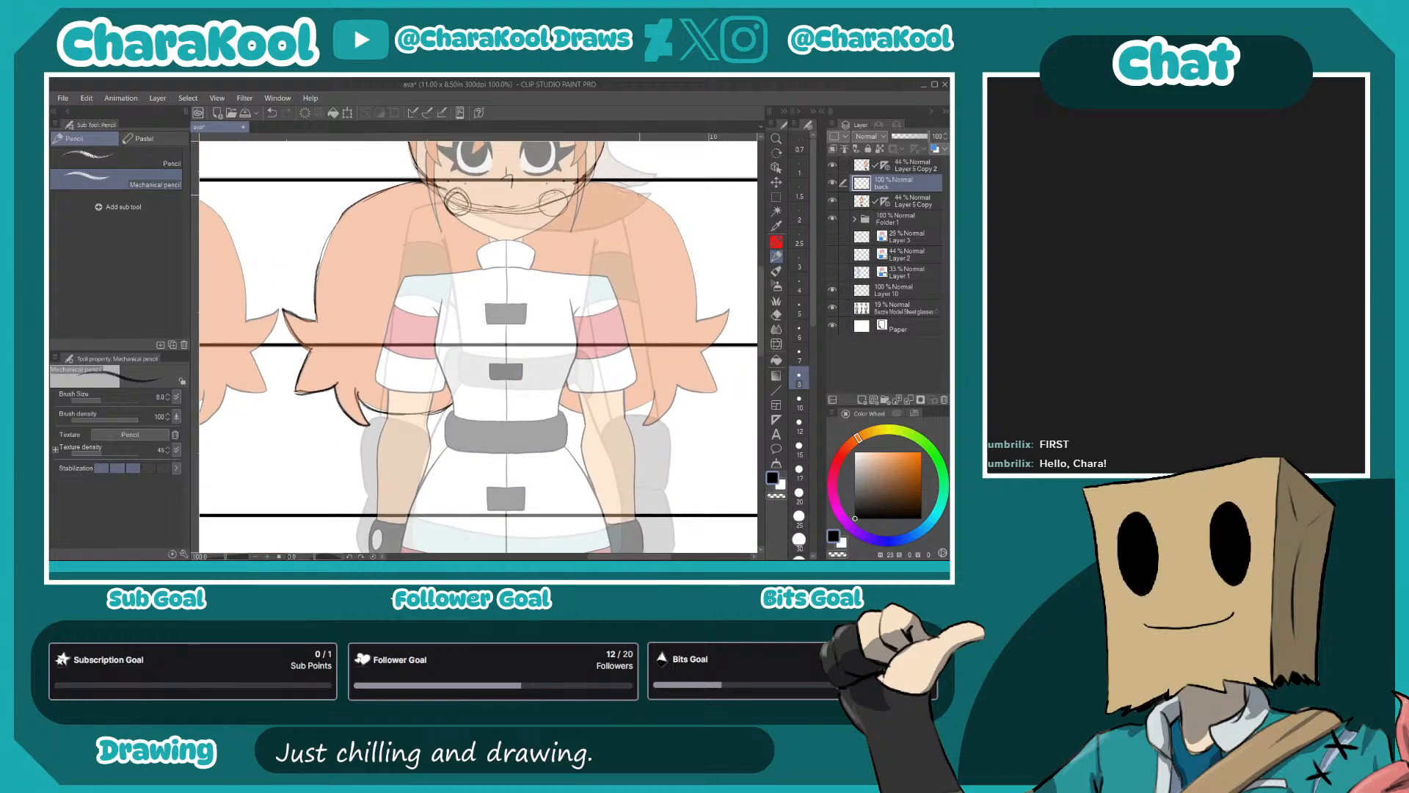
mouse_move(666, 209)
mouse_down()
mouse_move(688, 248)
mouse_move(696, 322)
mouse_move(732, 309)
mouse_up()
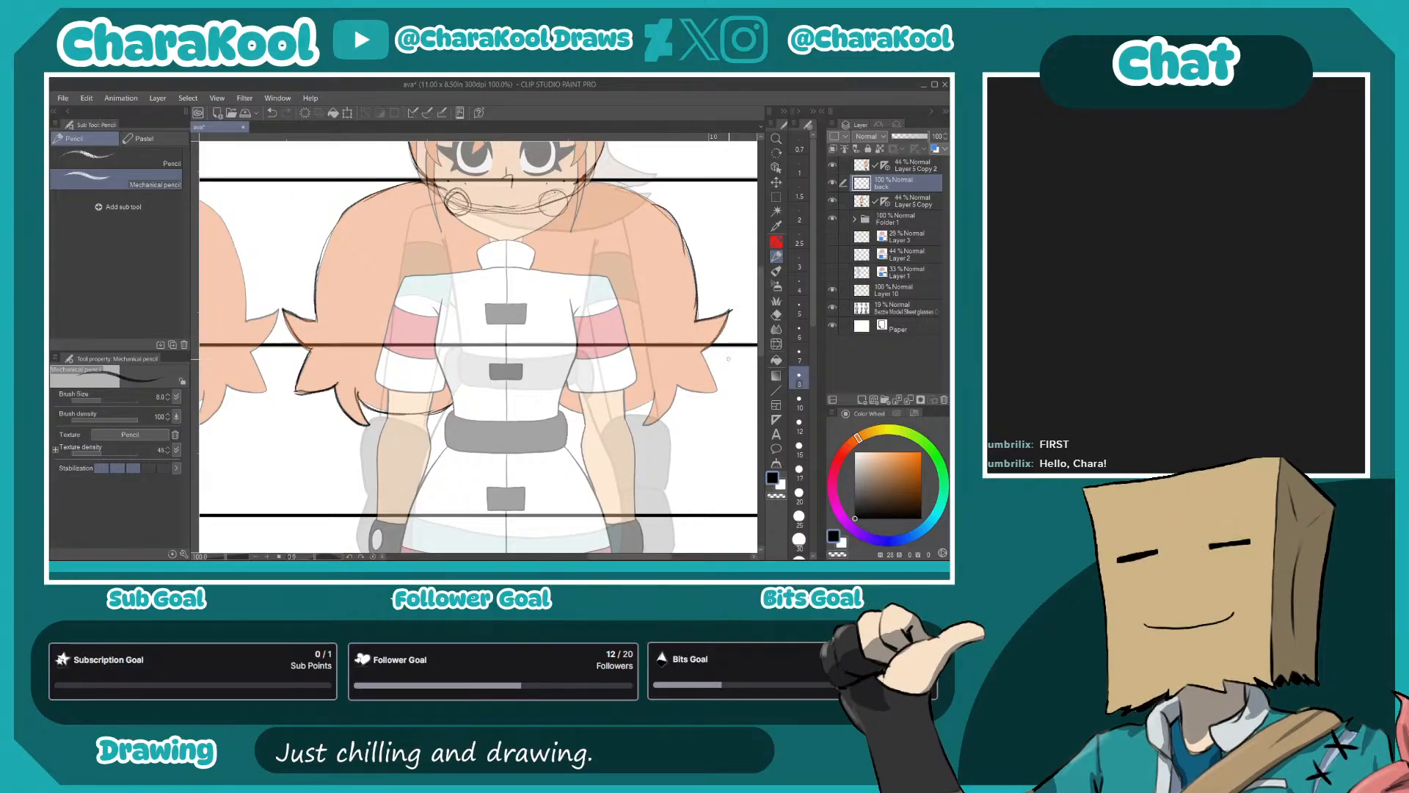
mouse_move(674, 385)
mouse_down()
mouse_move(724, 395)
mouse_move(644, 418)
mouse_up()
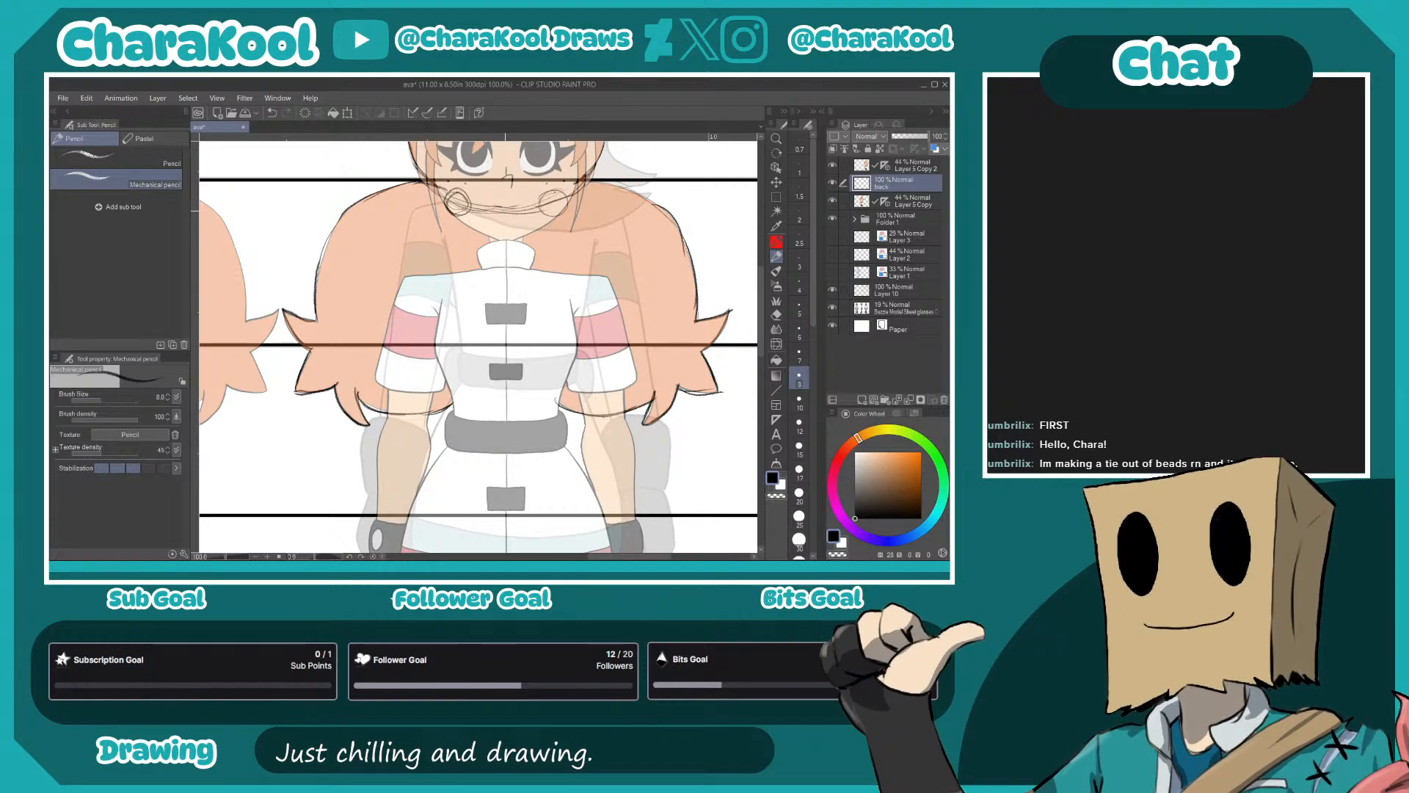
drag(507, 236, 429, 449)
mouse_move(506, 228)
mouse_down()
mouse_move(509, 345)
mouse_move(522, 367)
mouse_move(519, 325)
mouse_move(533, 380)
mouse_move(579, 417)
mouse_move(641, 353)
mouse_move(669, 272)
mouse_move(634, 383)
mouse_move(618, 372)
mouse_move(624, 432)
mouse_move(605, 411)
mouse_up()
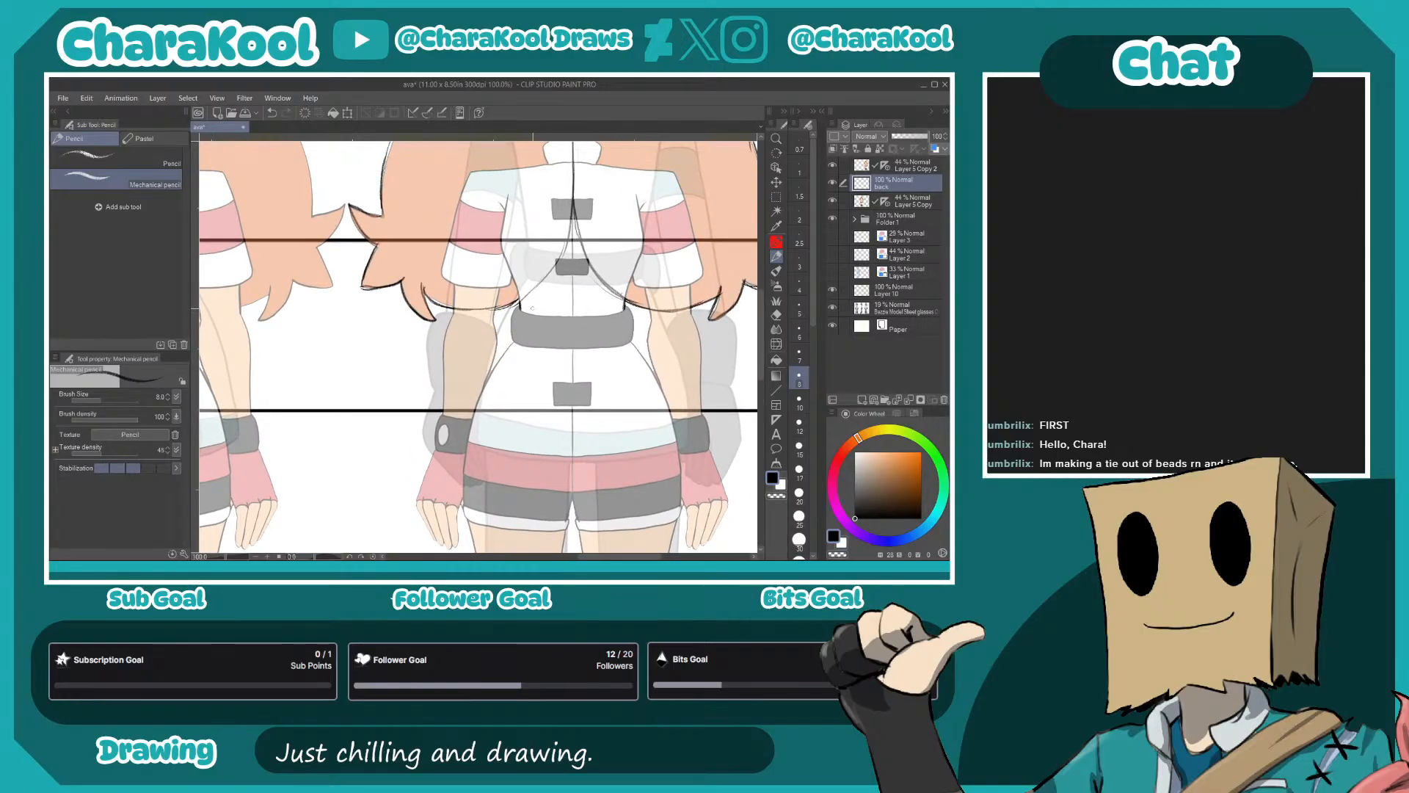
- Outline the grey belt around the waist of the back-view figure
drag(517, 314, 624, 312)
drag(519, 309, 511, 328)
drag(606, 315, 624, 308)
mouse_move(520, 341)
mouse_down()
mouse_move(588, 351)
mouse_move(575, 351)
mouse_up()
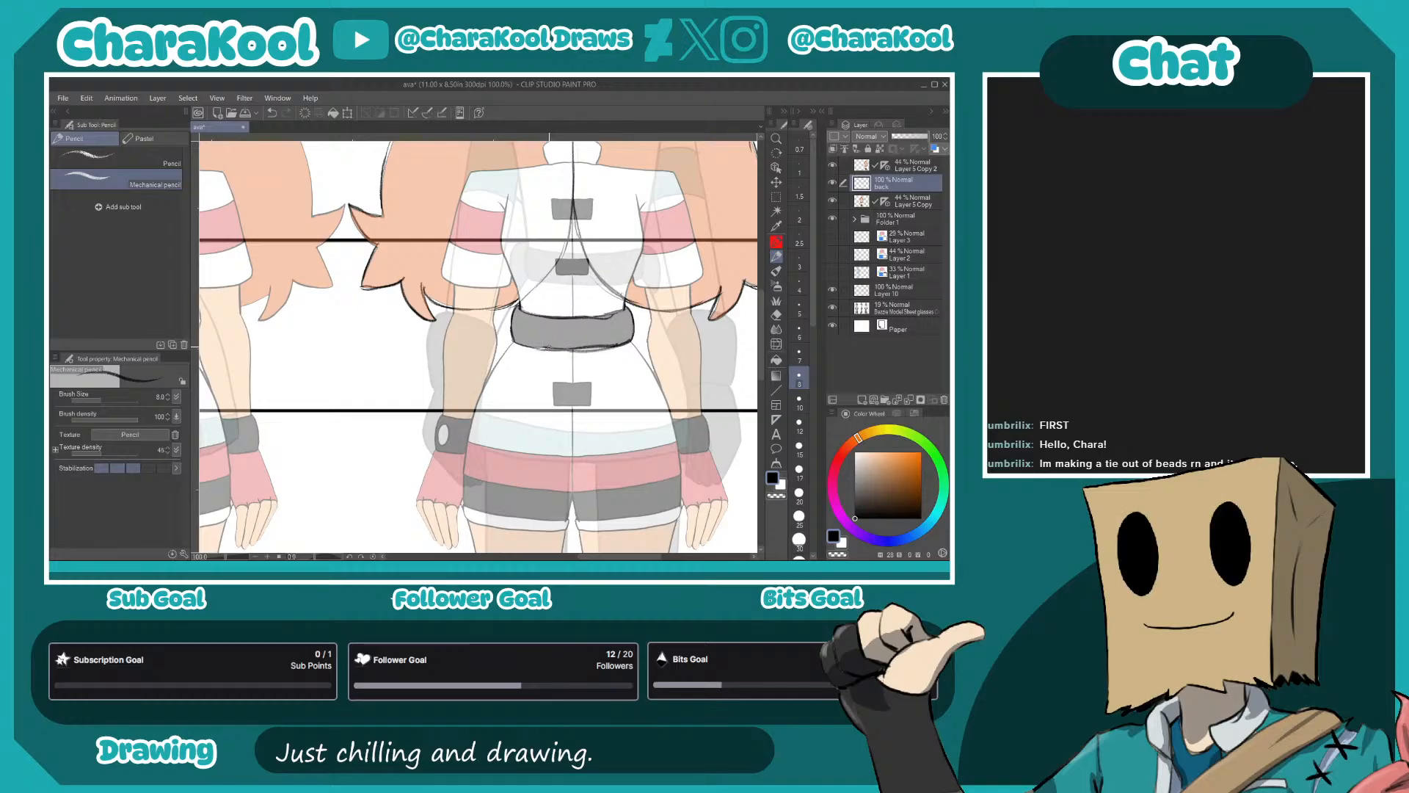
- Trace both side contours of the lower outfit from the belt over the hips to the shorts
drag(635, 417, 660, 356)
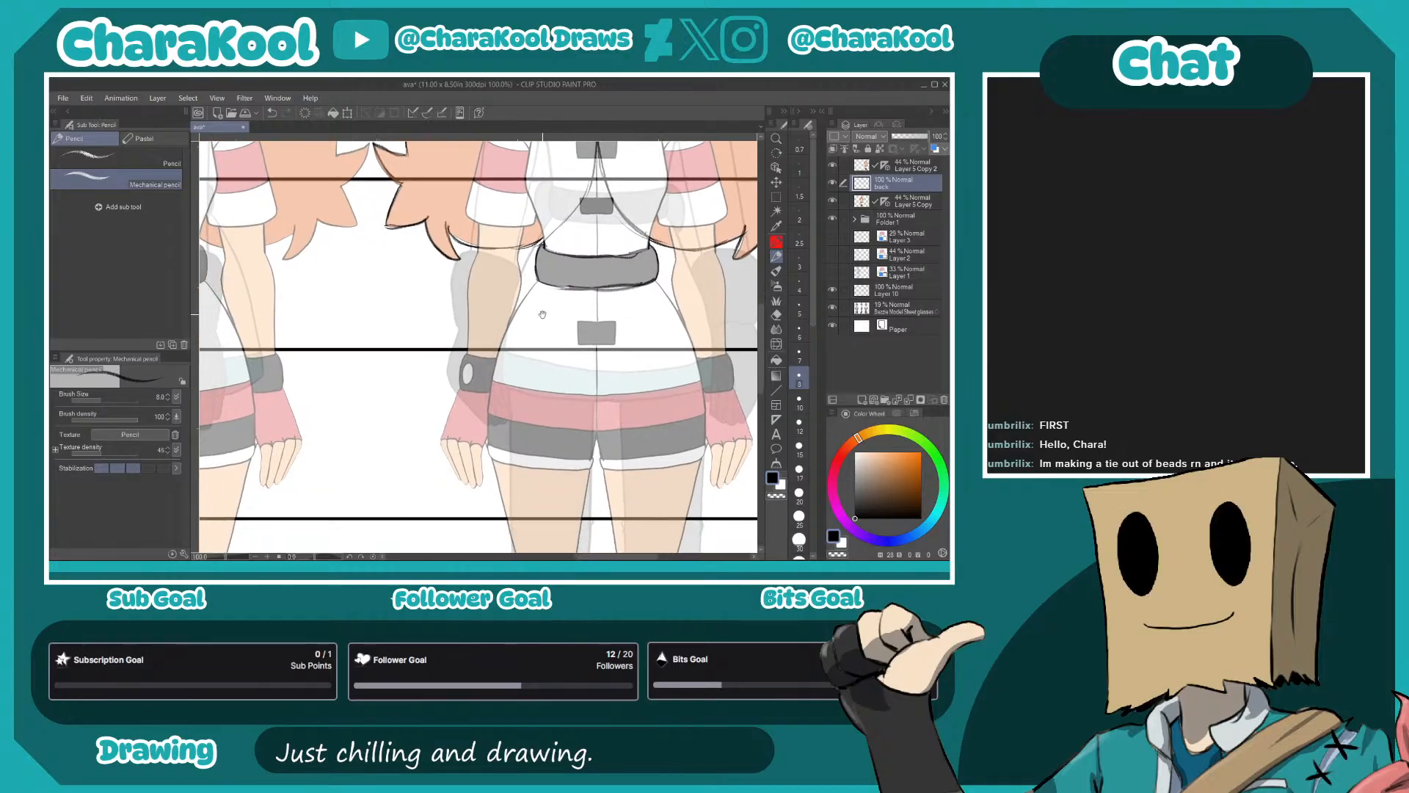
mouse_move(539, 280)
mouse_down()
mouse_move(507, 326)
mouse_move(484, 439)
mouse_up()
drag(492, 389, 488, 451)
scroll(636, 359, down, 5)
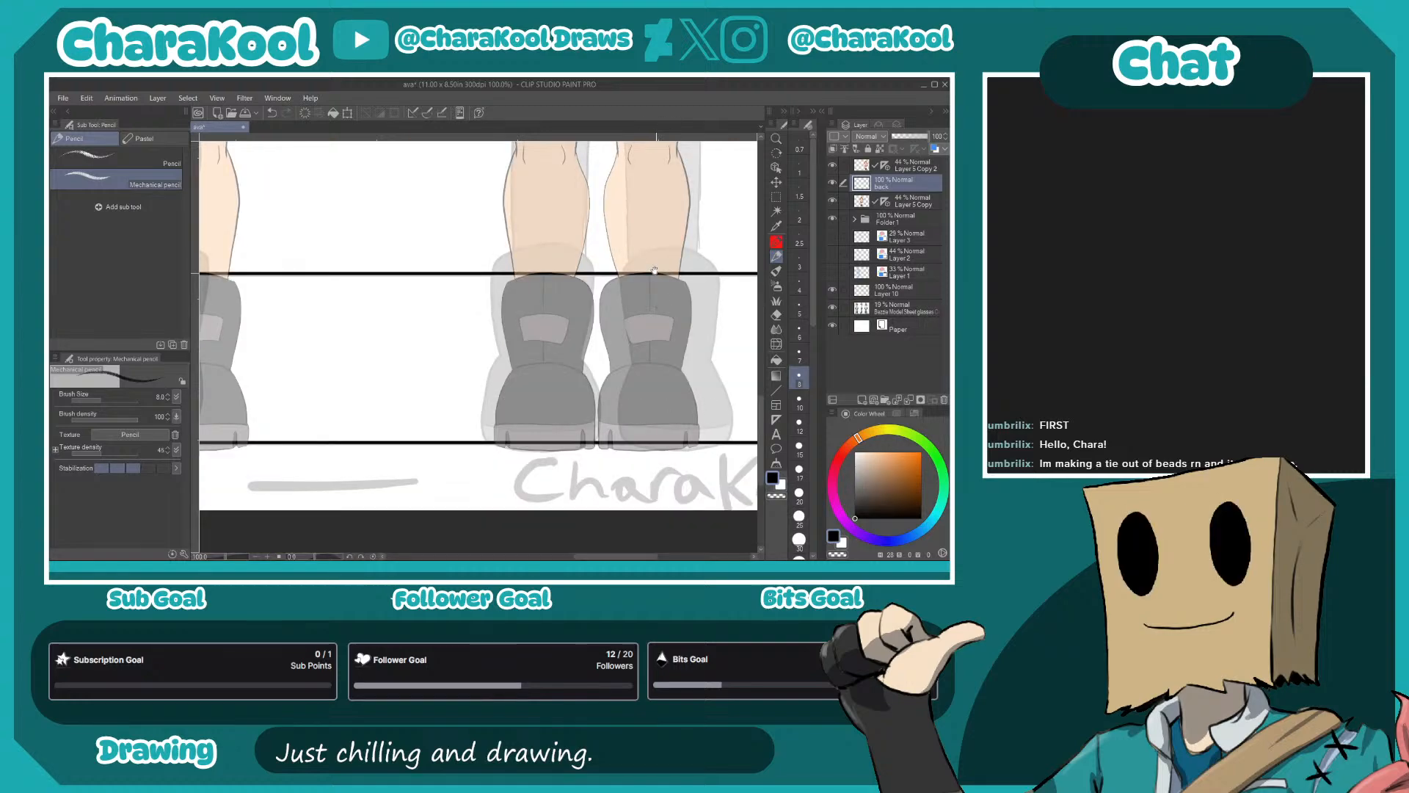
scroll(657, 277, up, 6)
mouse_move(549, 247)
mouse_down()
mouse_move(591, 320)
mouse_move(597, 415)
mouse_up()
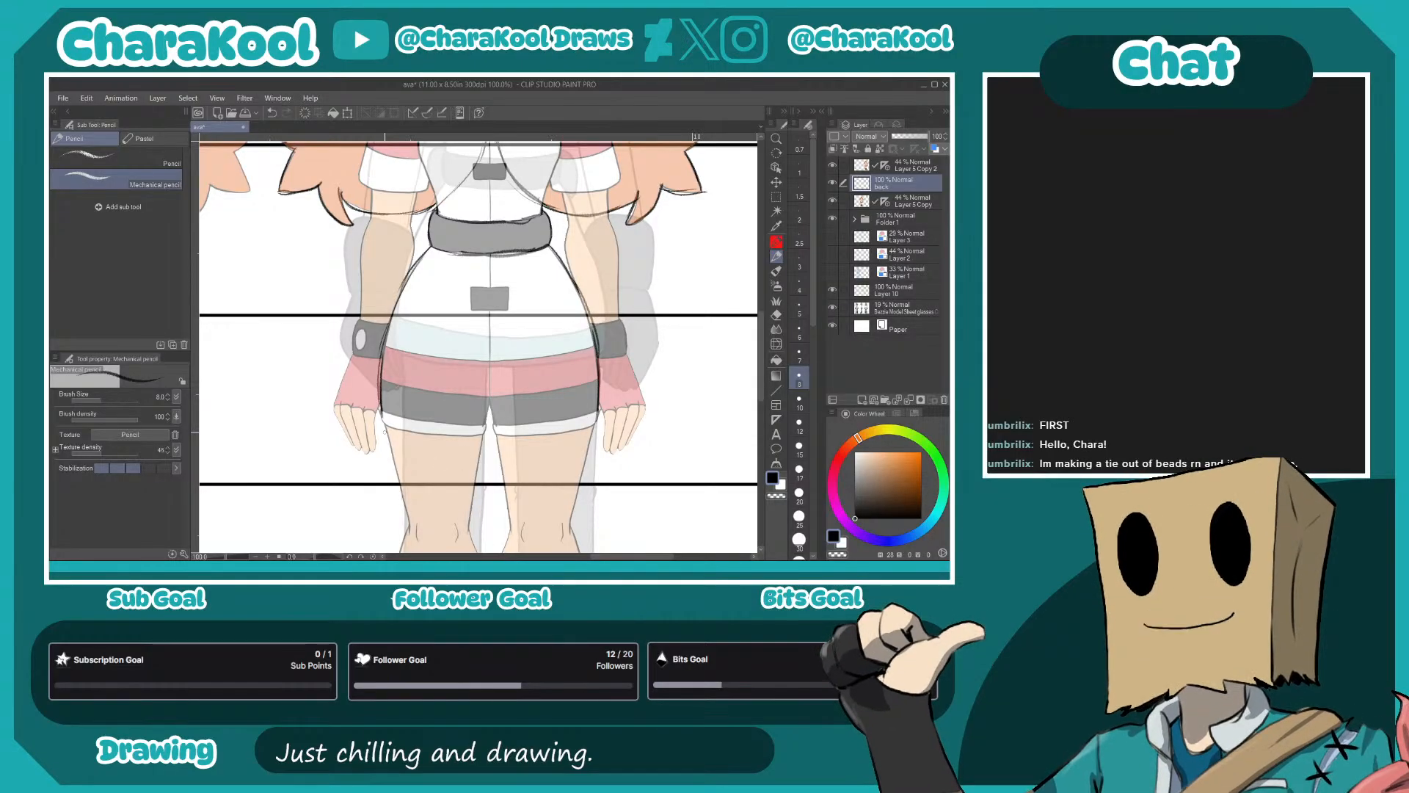
- Outline the white cuffs on both legs of the shorts and draw the centre seam down to the crotch
scroll(556, 438, up, 2)
mouse_move(660, 410)
mouse_down()
mouse_move(682, 327)
mouse_move(660, 284)
mouse_move(652, 318)
mouse_up()
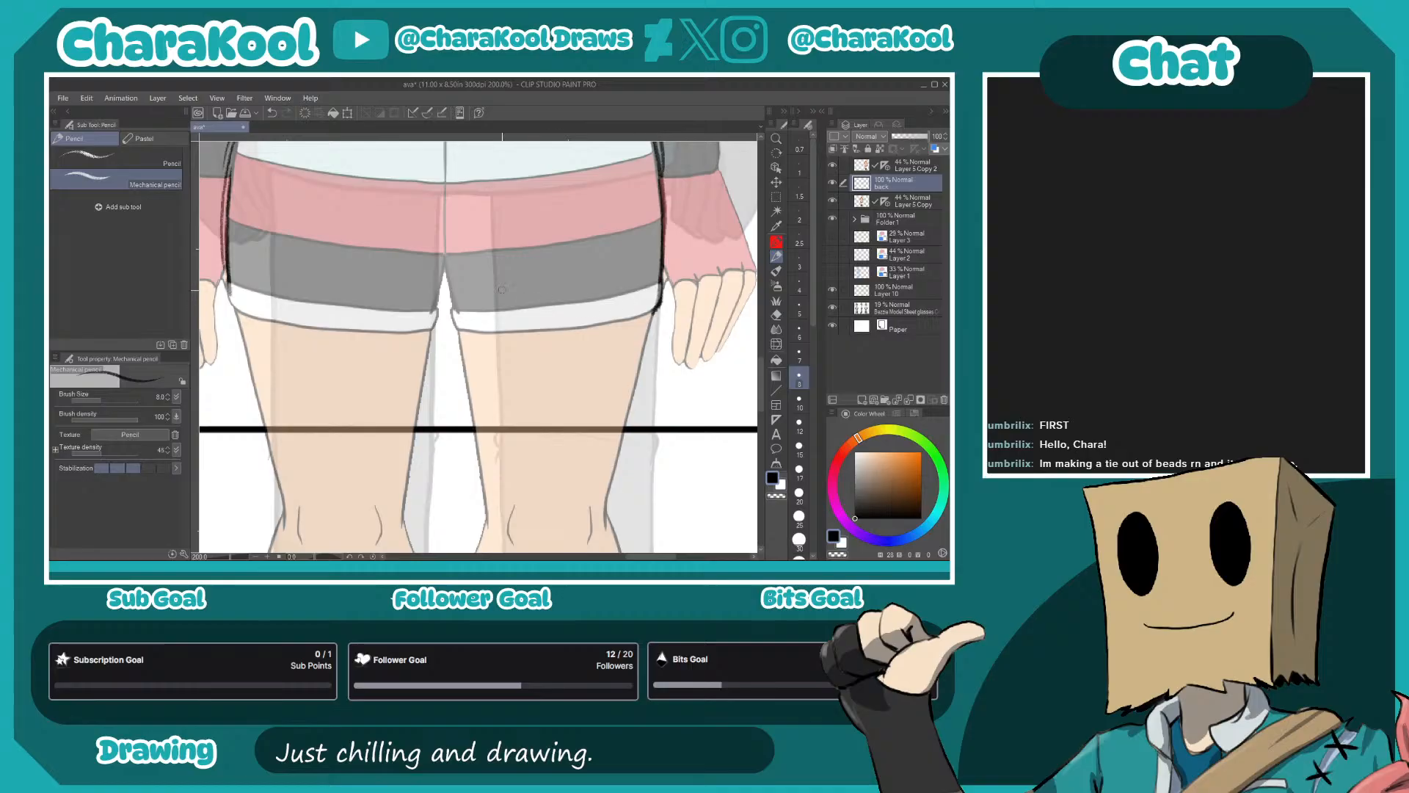
mouse_move(454, 309)
mouse_down()
mouse_move(639, 317)
mouse_move(567, 302)
mouse_move(453, 311)
mouse_move(547, 312)
mouse_move(487, 310)
mouse_move(662, 277)
mouse_up()
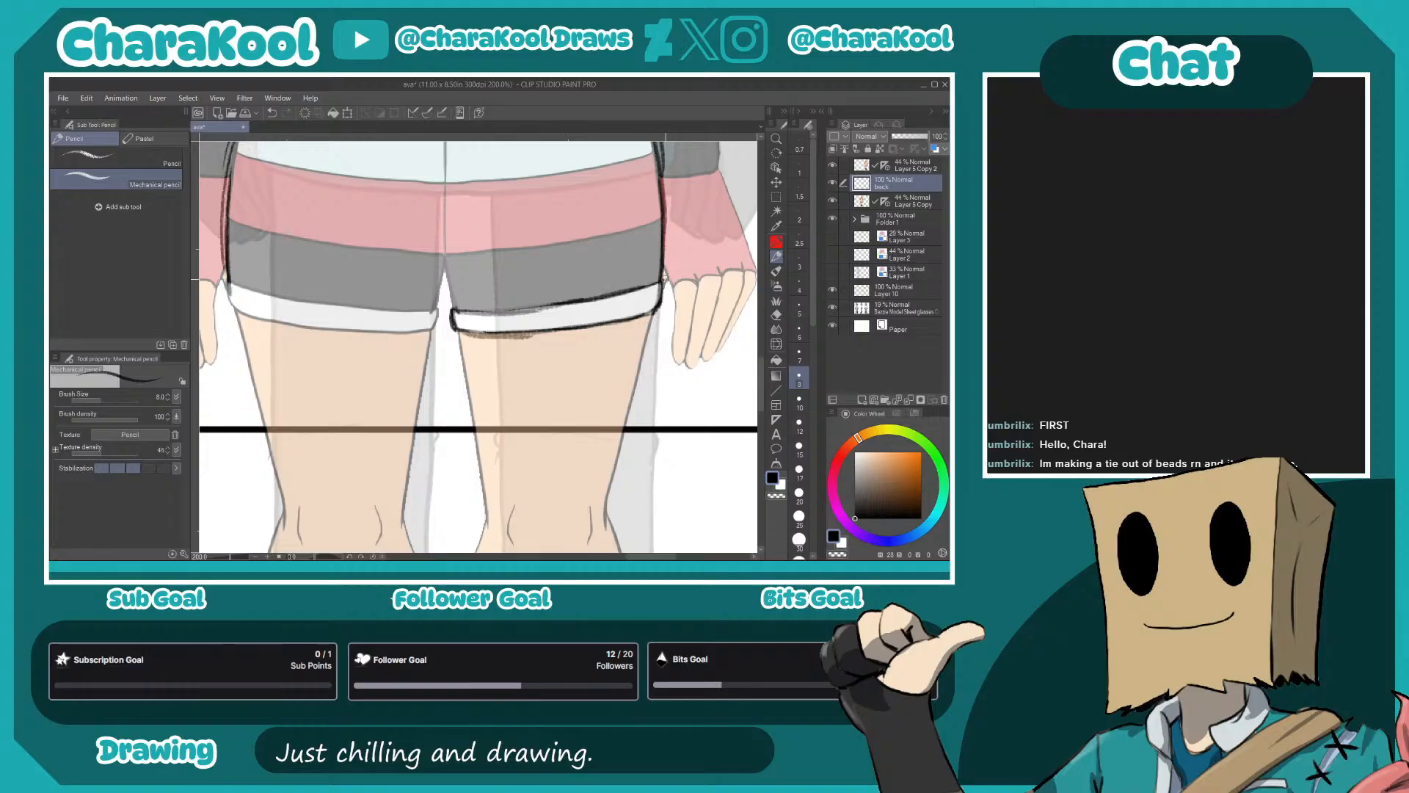
drag(446, 258, 456, 309)
drag(445, 184, 428, 331)
mouse_move(303, 324)
mouse_down()
mouse_move(439, 349)
mouse_move(373, 315)
mouse_move(555, 339)
mouse_up()
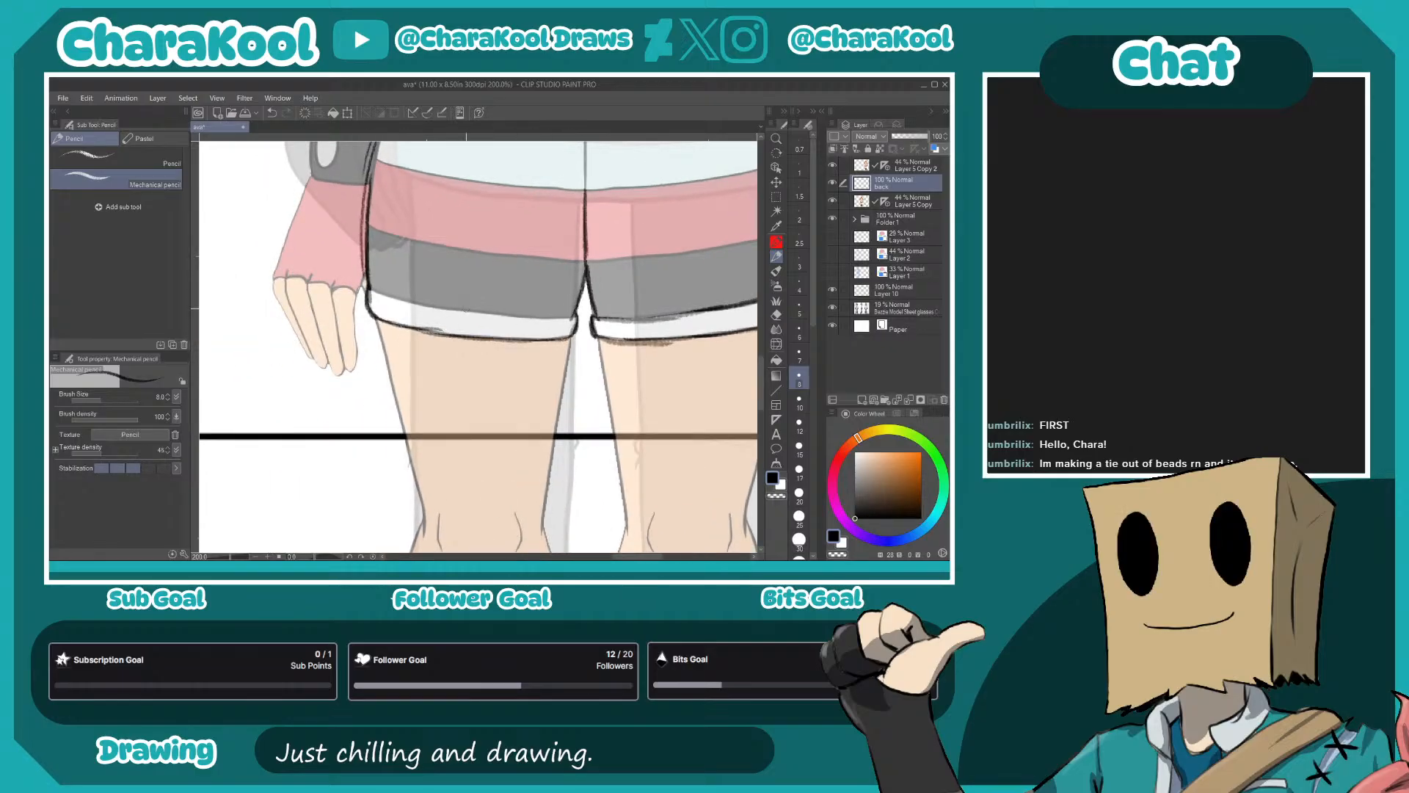
drag(365, 284, 474, 306)
drag(370, 287, 576, 320)
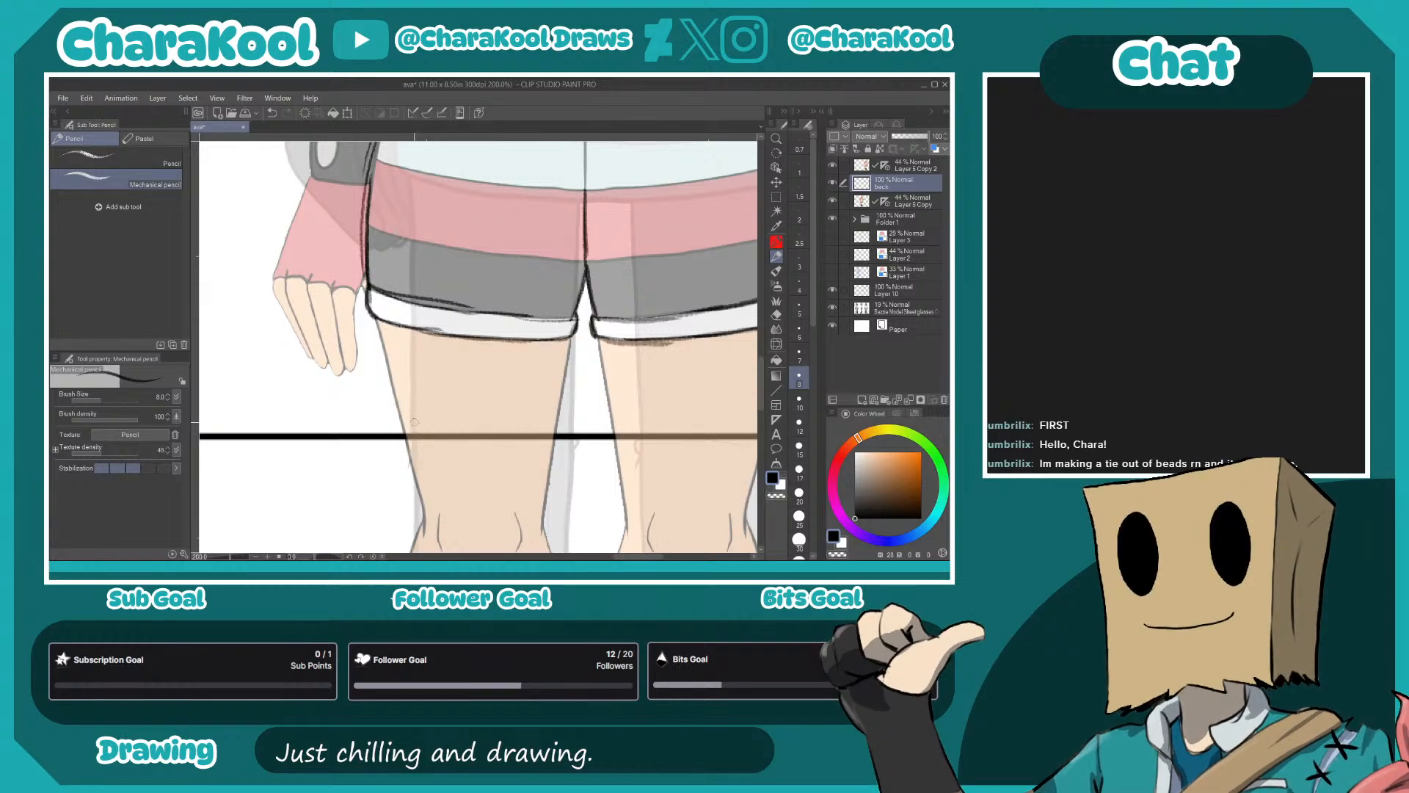
- Draw the curved upper and lower edges of the pink band across the hips
drag(708, 466, 618, 446)
mouse_move(563, 261)
mouse_down()
mouse_move(556, 389)
mouse_move(588, 415)
mouse_move(574, 377)
mouse_up()
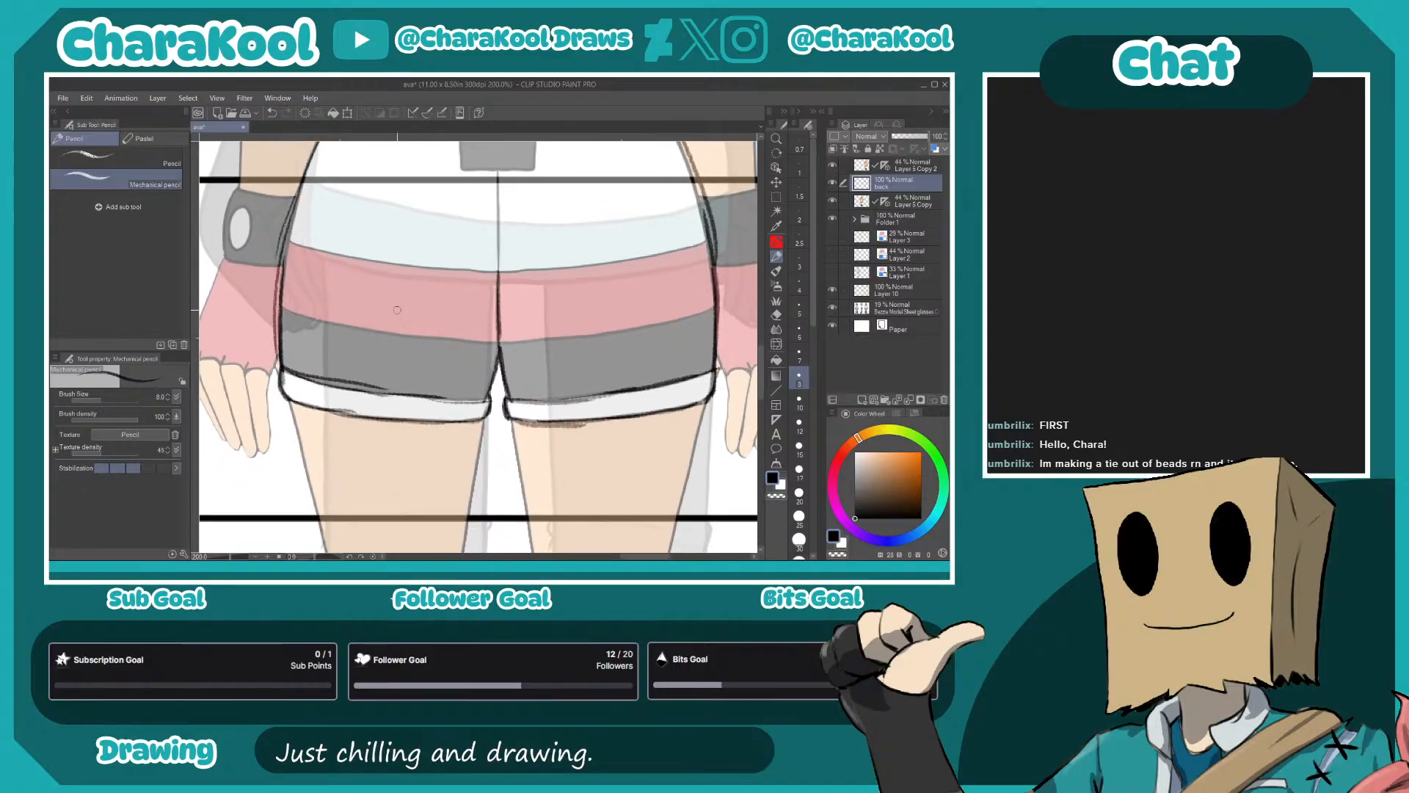
mouse_move(284, 236)
mouse_down()
mouse_move(440, 269)
mouse_move(701, 241)
mouse_up()
mouse_move(275, 307)
mouse_down()
mouse_move(488, 339)
mouse_move(714, 303)
mouse_up()
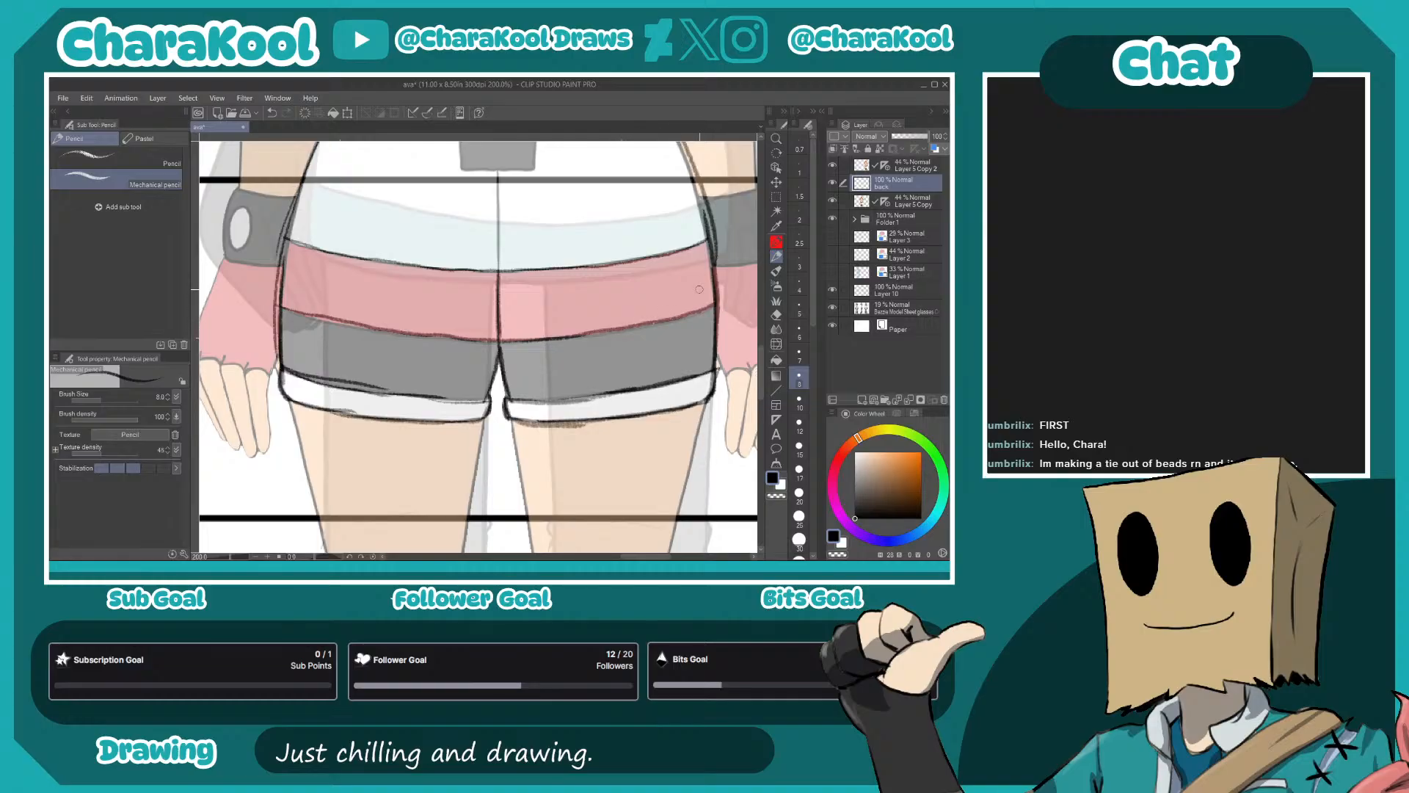
- Trace both sides of the right-hand leg from the shorts cuff past the knee to the top of the boot
drag(677, 439, 655, 233)
drag(611, 381, 543, 356)
drag(490, 207, 514, 389)
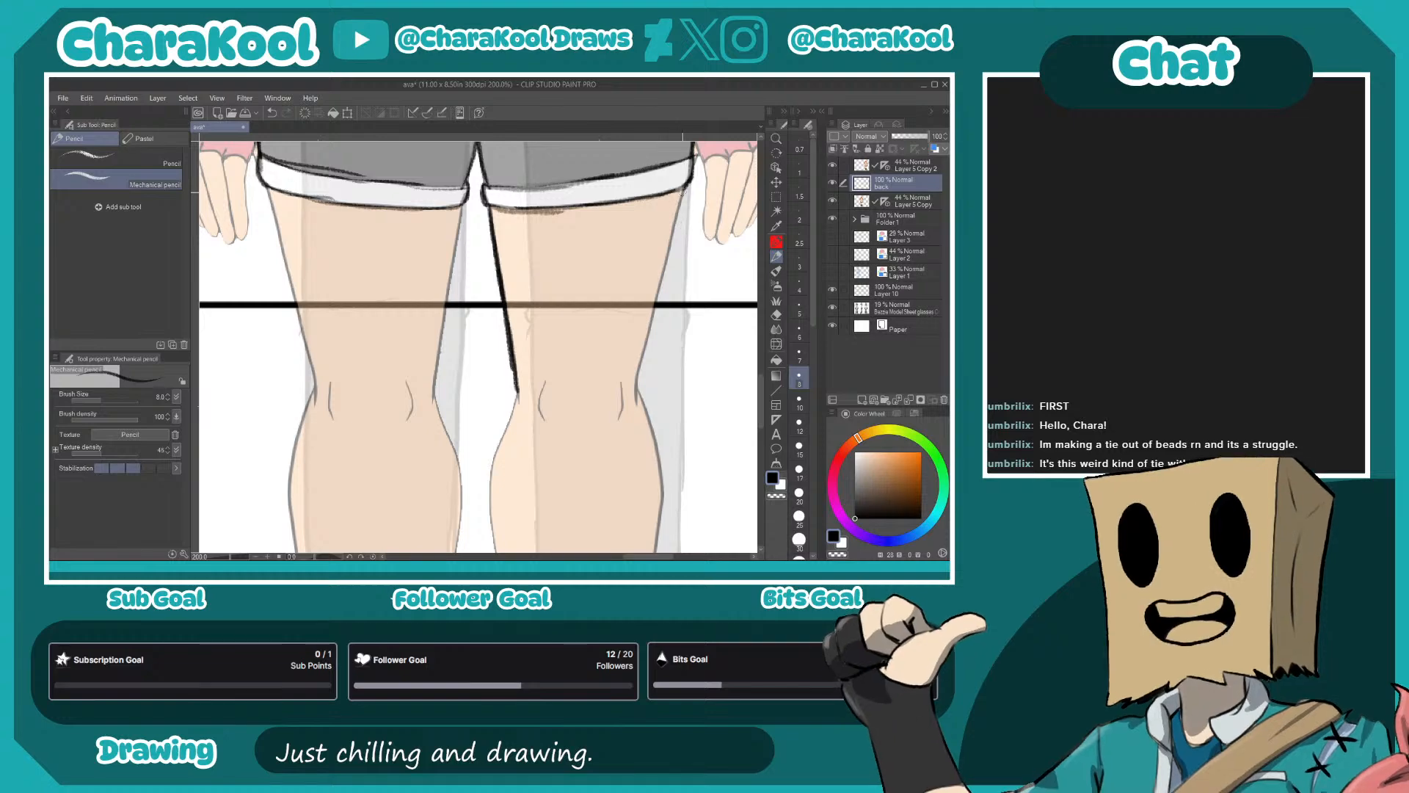
mouse_move(677, 213)
mouse_down()
mouse_move(637, 392)
mouse_move(646, 212)
mouse_up()
mouse_move(515, 249)
mouse_down()
mouse_move(521, 408)
mouse_move(511, 362)
mouse_move(529, 460)
mouse_move(519, 416)
mouse_move(541, 438)
mouse_up()
mouse_move(652, 197)
mouse_down()
mouse_move(679, 315)
mouse_move(657, 441)
mouse_up()
drag(666, 378, 653, 459)
scroll(566, 355, up, 2)
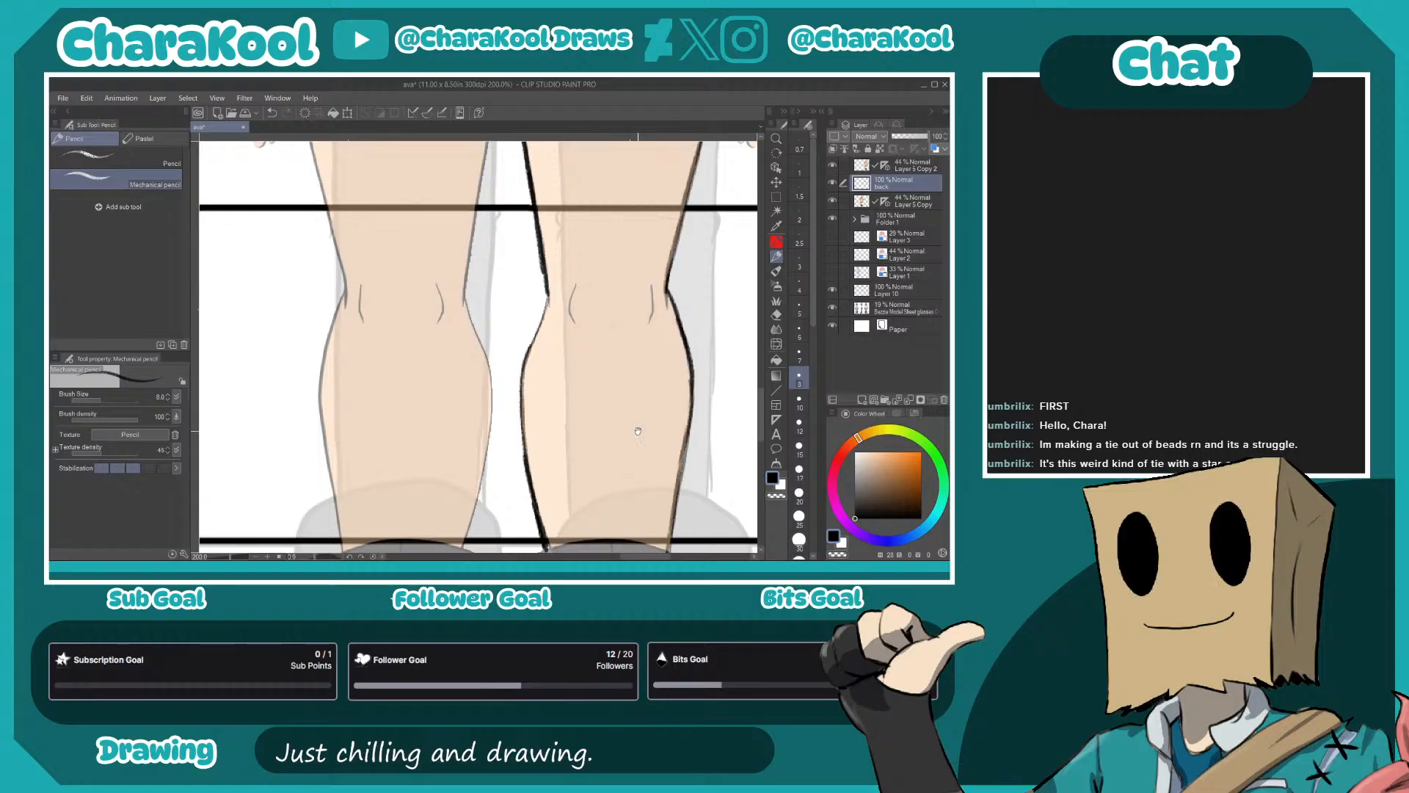
- Outline the top edge and both sides of the right-hand boot's shaft
scroll(588, 290, down, 5)
mouse_move(516, 218)
mouse_down()
mouse_move(602, 203)
mouse_move(650, 215)
mouse_up()
mouse_move(662, 221)
mouse_down()
mouse_move(680, 244)
mouse_move(677, 325)
mouse_move(684, 276)
mouse_move(661, 383)
mouse_up()
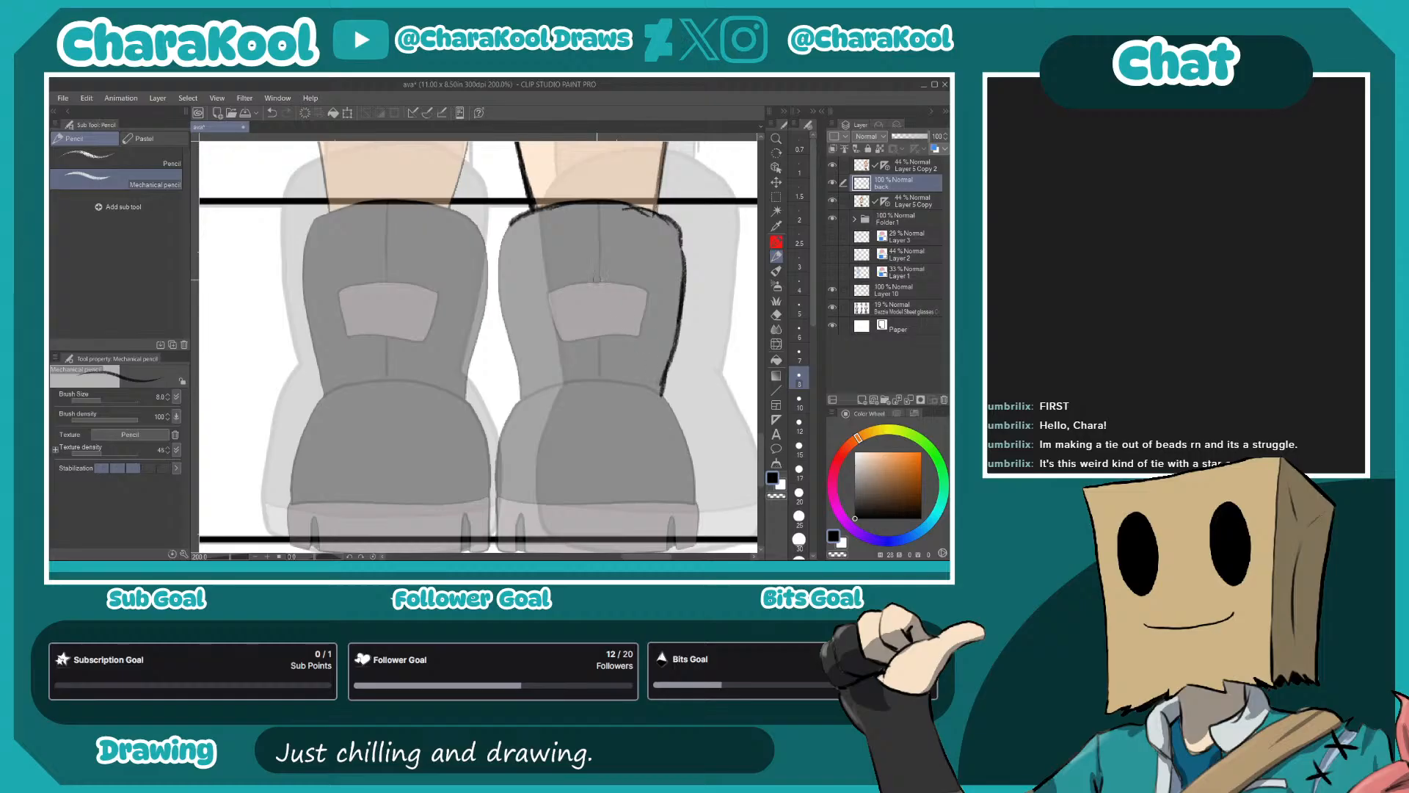
mouse_move(514, 217)
mouse_down()
mouse_move(501, 289)
mouse_move(501, 264)
mouse_move(523, 411)
mouse_move(690, 352)
mouse_move(696, 216)
mouse_move(562, 281)
mouse_move(553, 326)
mouse_up()
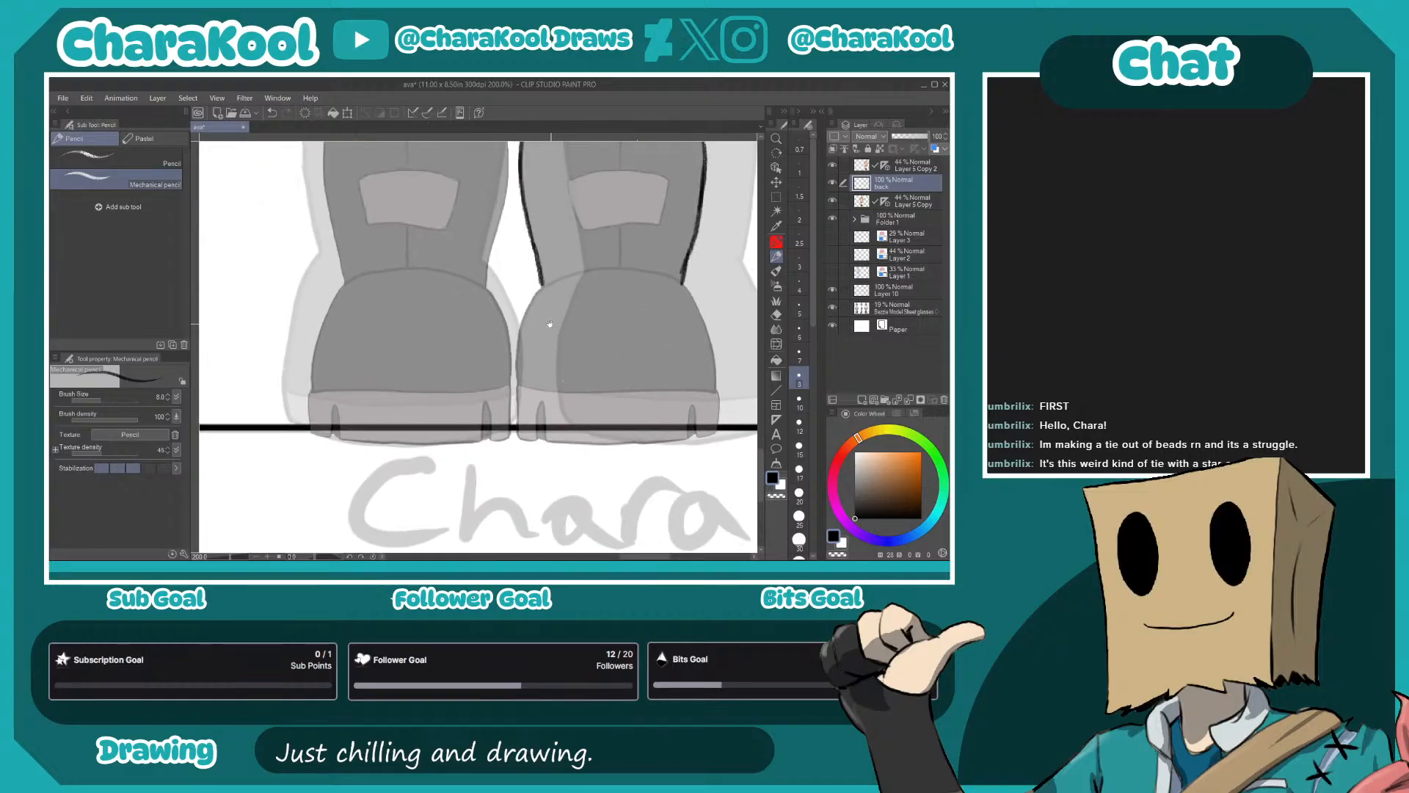
- Outline the rounded heels and the notched soles of both boots
mouse_move(519, 372)
mouse_down()
mouse_move(549, 282)
mouse_move(601, 267)
mouse_move(683, 283)
mouse_move(714, 384)
mouse_up()
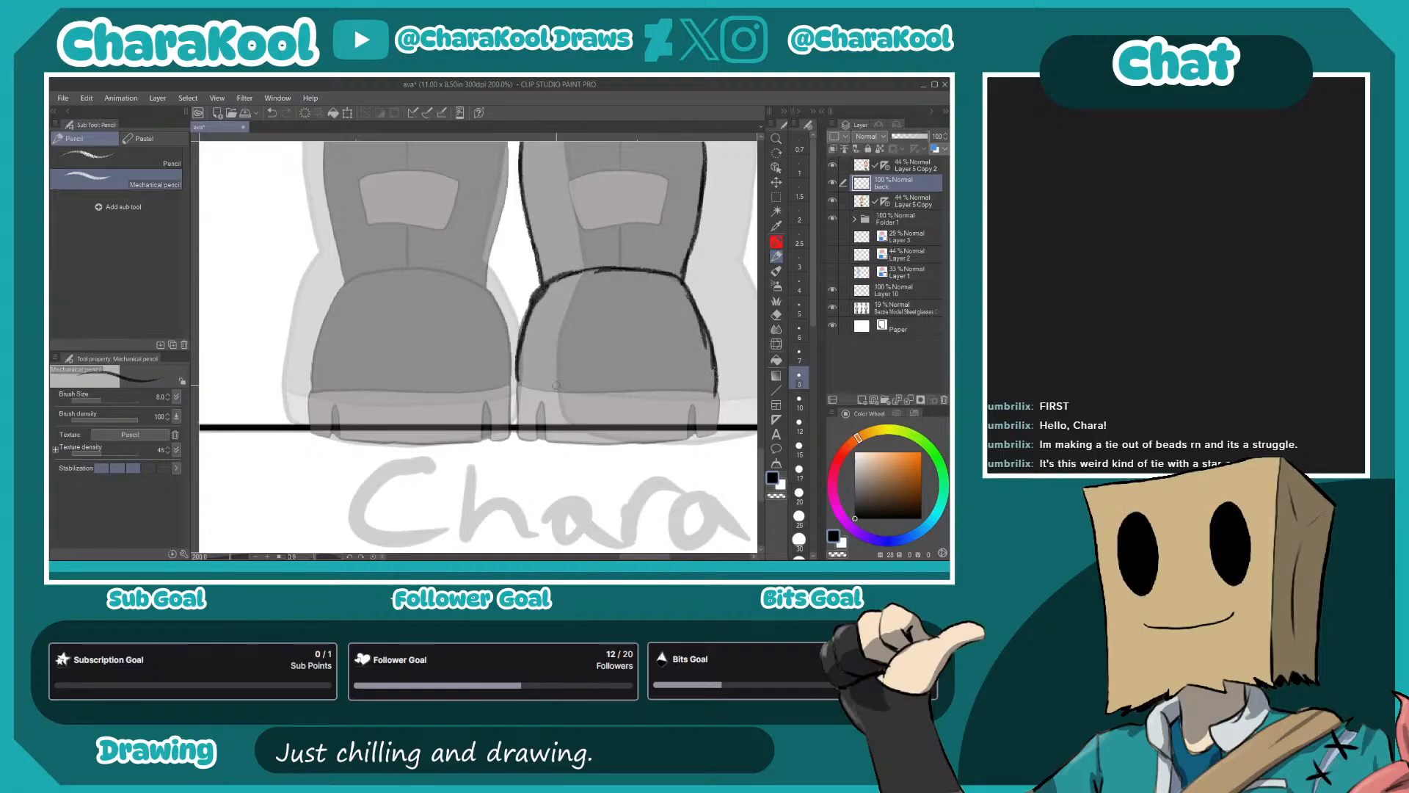
drag(517, 378, 714, 388)
mouse_move(519, 384)
mouse_down()
mouse_move(522, 444)
mouse_move(541, 401)
mouse_move(546, 435)
mouse_move(606, 442)
mouse_move(612, 408)
mouse_move(622, 439)
mouse_move(663, 439)
mouse_move(695, 433)
mouse_move(715, 390)
mouse_move(718, 432)
mouse_up()
mouse_move(507, 352)
mouse_down()
mouse_move(641, 396)
mouse_move(619, 340)
mouse_move(519, 324)
mouse_move(467, 368)
mouse_move(494, 334)
mouse_move(451, 429)
mouse_move(459, 376)
mouse_move(450, 435)
mouse_move(605, 388)
mouse_move(511, 345)
mouse_move(405, 345)
mouse_move(601, 339)
mouse_move(400, 342)
mouse_move(464, 343)
mouse_move(407, 372)
mouse_move(403, 345)
mouse_move(403, 387)
mouse_move(405, 344)
mouse_move(416, 389)
mouse_move(404, 386)
mouse_move(423, 388)
mouse_move(425, 364)
mouse_move(450, 374)
mouse_move(420, 379)
mouse_move(493, 391)
mouse_move(488, 358)
mouse_move(497, 385)
mouse_up()
drag(517, 339, 513, 400)
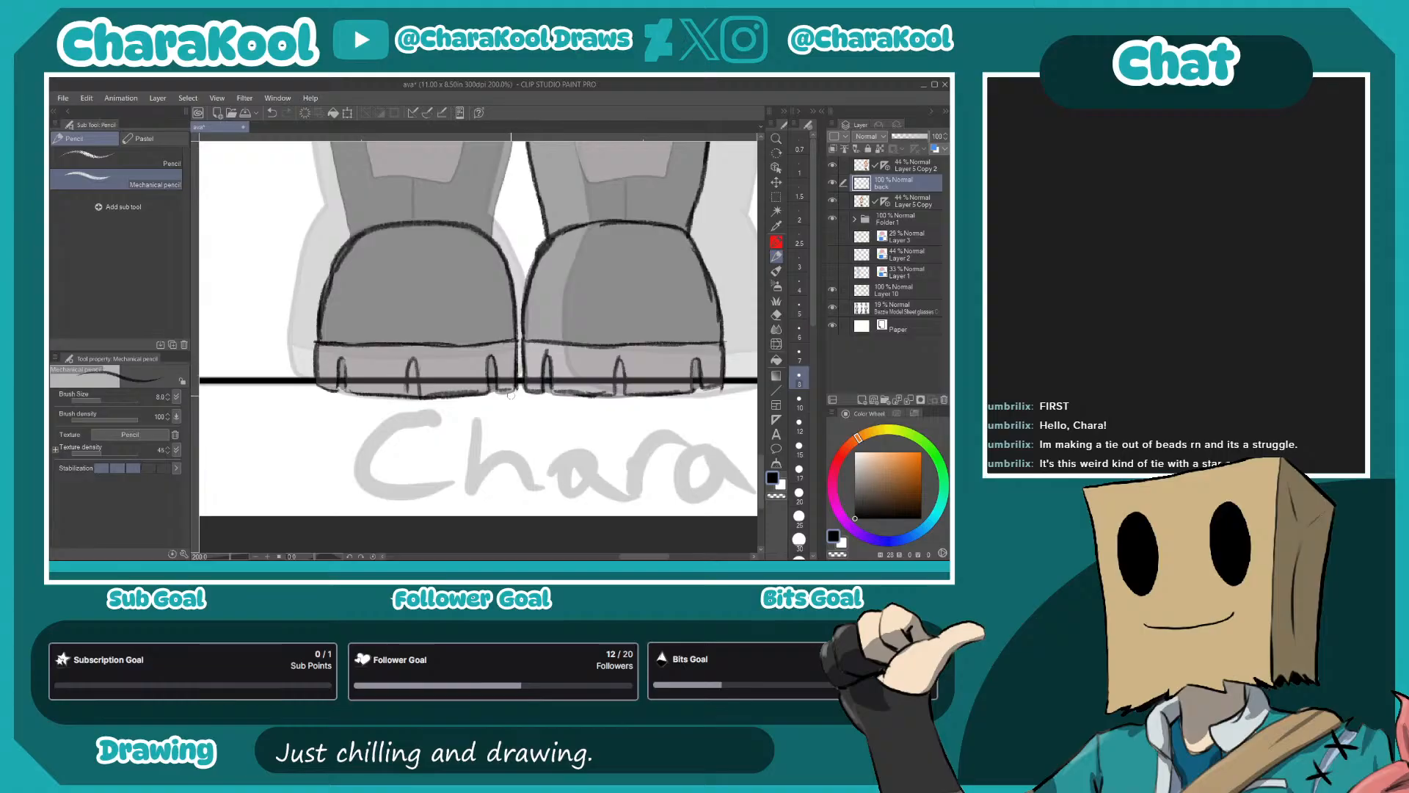
- Trace the shaft of the left-hand boot above its rounded heel
drag(519, 277, 586, 445)
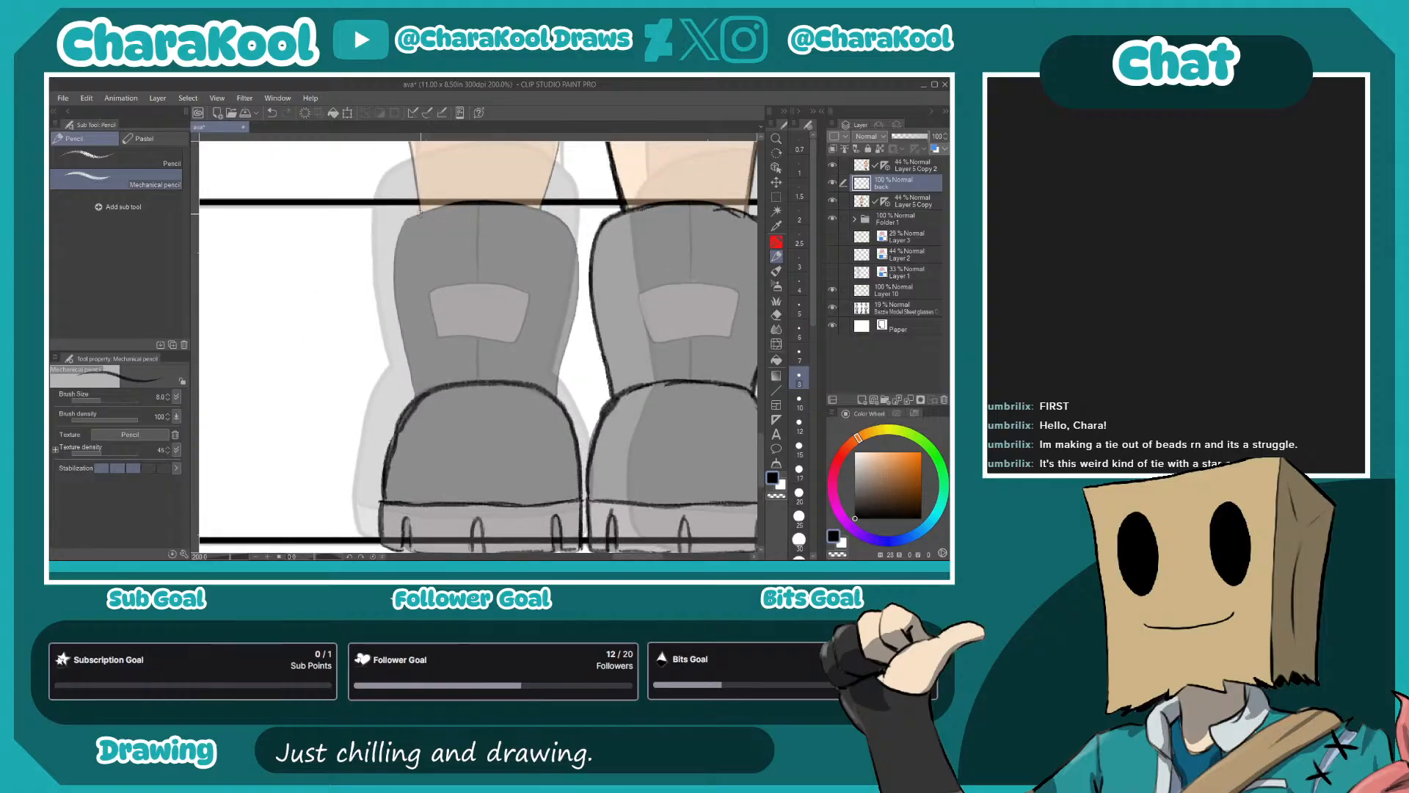
drag(395, 238, 404, 354)
drag(392, 281, 408, 365)
drag(398, 309, 416, 397)
mouse_move(423, 215)
mouse_down()
mouse_move(480, 200)
mouse_move(442, 206)
mouse_move(566, 221)
mouse_move(548, 216)
mouse_move(581, 272)
mouse_move(552, 408)
mouse_up()
drag(535, 274, 569, 466)
- Trace the contours of the left-hand leg from the boot up to the shorts cuff
drag(472, 278, 447, 418)
mouse_move(426, 528)
mouse_down()
mouse_move(408, 357)
mouse_move(408, 379)
mouse_move(433, 275)
mouse_move(486, 397)
mouse_up()
drag(446, 248, 497, 443)
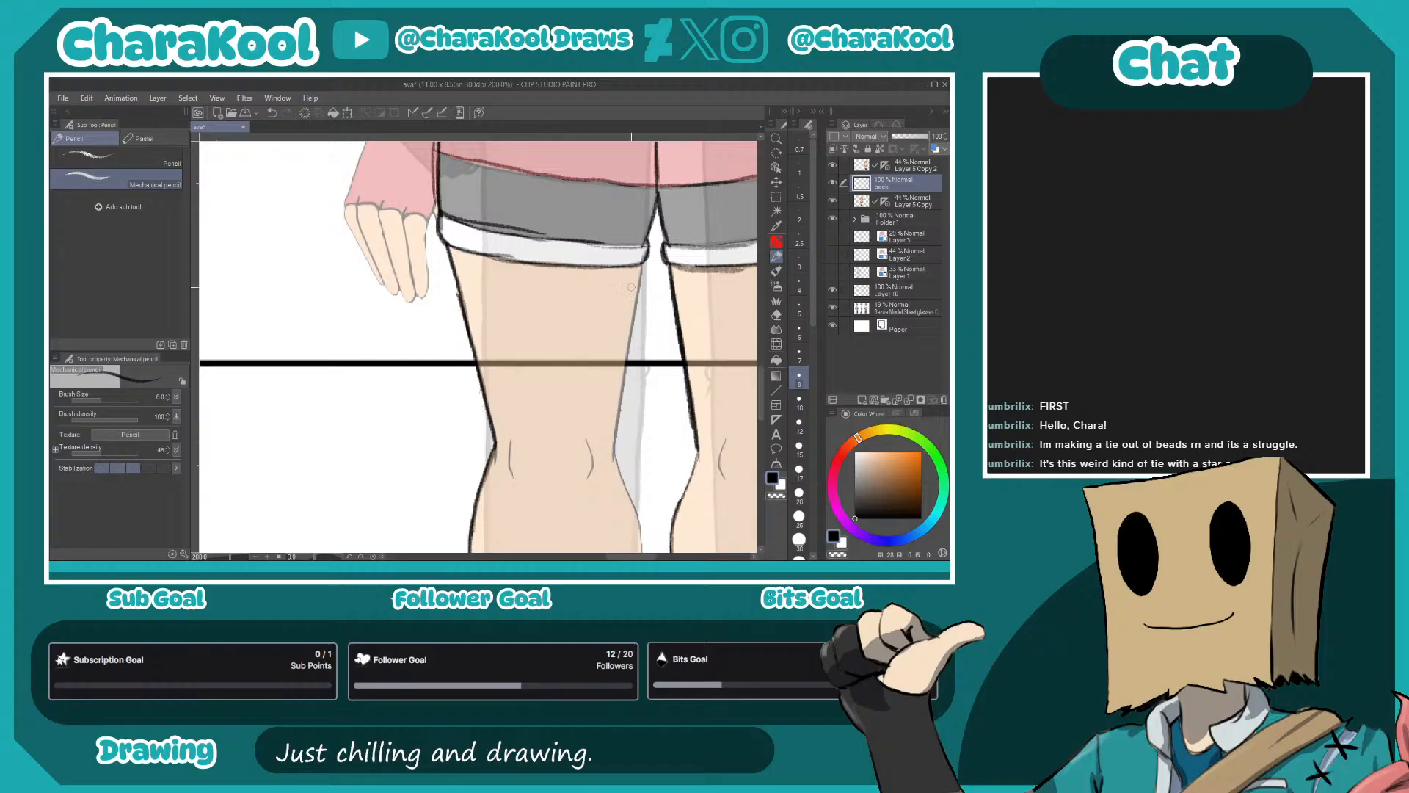
mouse_move(642, 262)
mouse_down()
mouse_move(620, 357)
mouse_move(624, 442)
mouse_move(594, 245)
mouse_move(617, 343)
mouse_move(615, 313)
mouse_move(607, 413)
mouse_up()
drag(617, 359, 589, 485)
- Strengthen the central dividing line between the pigtails from the nape down the back
drag(423, 304, 424, 453)
drag(555, 308, 568, 469)
drag(543, 293, 538, 455)
drag(518, 280, 520, 447)
mouse_move(482, 371)
mouse_down()
mouse_move(575, 354)
mouse_move(470, 479)
mouse_up()
drag(618, 279, 547, 394)
drag(549, 286, 559, 411)
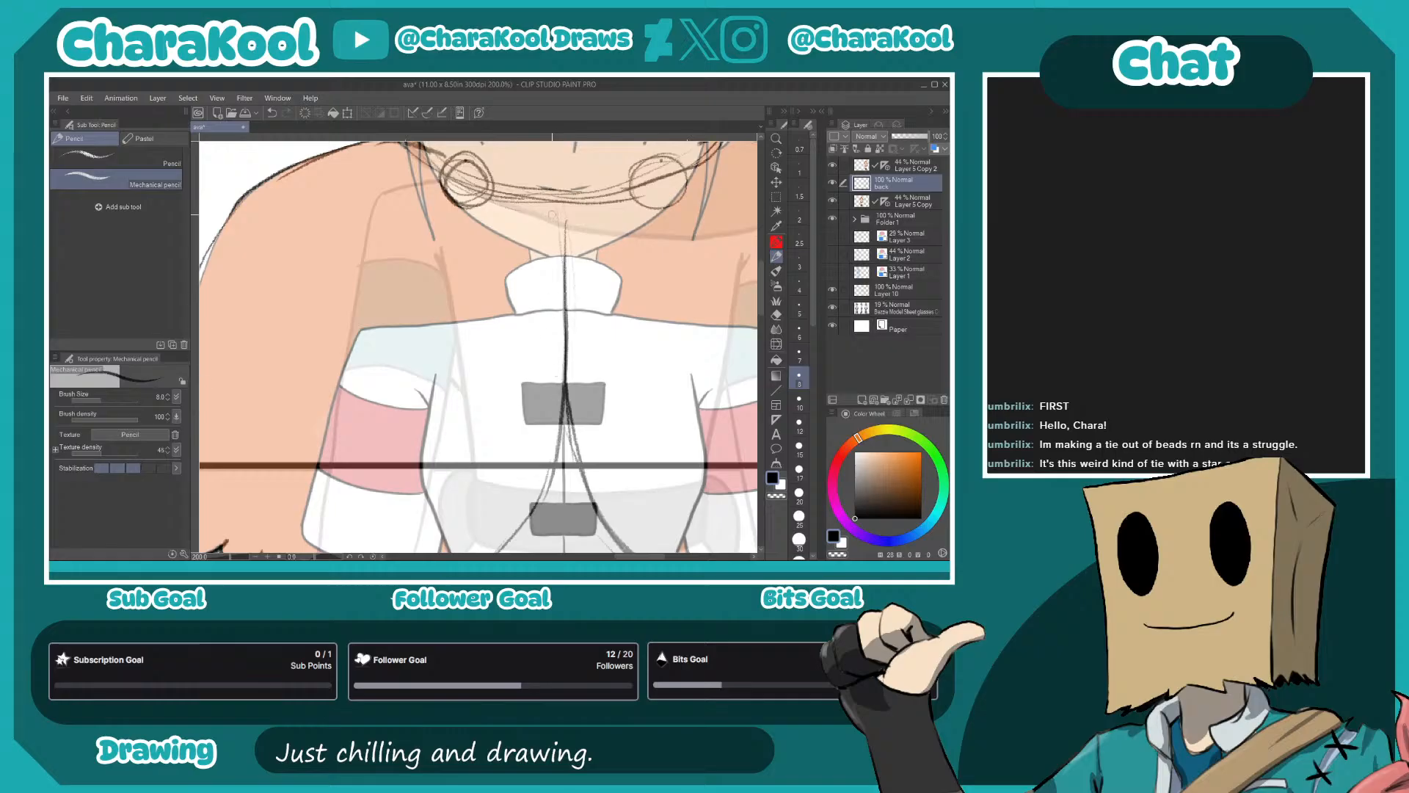
mouse_move(508, 195)
mouse_down()
mouse_move(560, 254)
mouse_move(559, 243)
mouse_move(561, 405)
mouse_up()
drag(624, 184, 560, 297)
mouse_move(579, 222)
mouse_down()
mouse_move(559, 329)
mouse_move(564, 440)
mouse_up()
drag(564, 381, 602, 511)
drag(564, 252, 564, 357)
drag(561, 297, 564, 412)
- Sketch the lower hair contours from both hair ties so they converge in a point at the nape
mouse_move(541, 285)
mouse_down()
mouse_move(528, 413)
mouse_move(574, 369)
mouse_move(624, 355)
mouse_move(611, 478)
mouse_up()
mouse_move(475, 321)
mouse_down()
mouse_move(612, 394)
mouse_move(626, 425)
mouse_move(576, 400)
mouse_move(636, 423)
mouse_move(685, 398)
mouse_up()
mouse_move(629, 261)
mouse_down()
mouse_move(623, 385)
mouse_move(605, 412)
mouse_up()
mouse_move(611, 192)
mouse_down()
mouse_move(613, 449)
mouse_move(630, 488)
mouse_move(609, 231)
mouse_up()
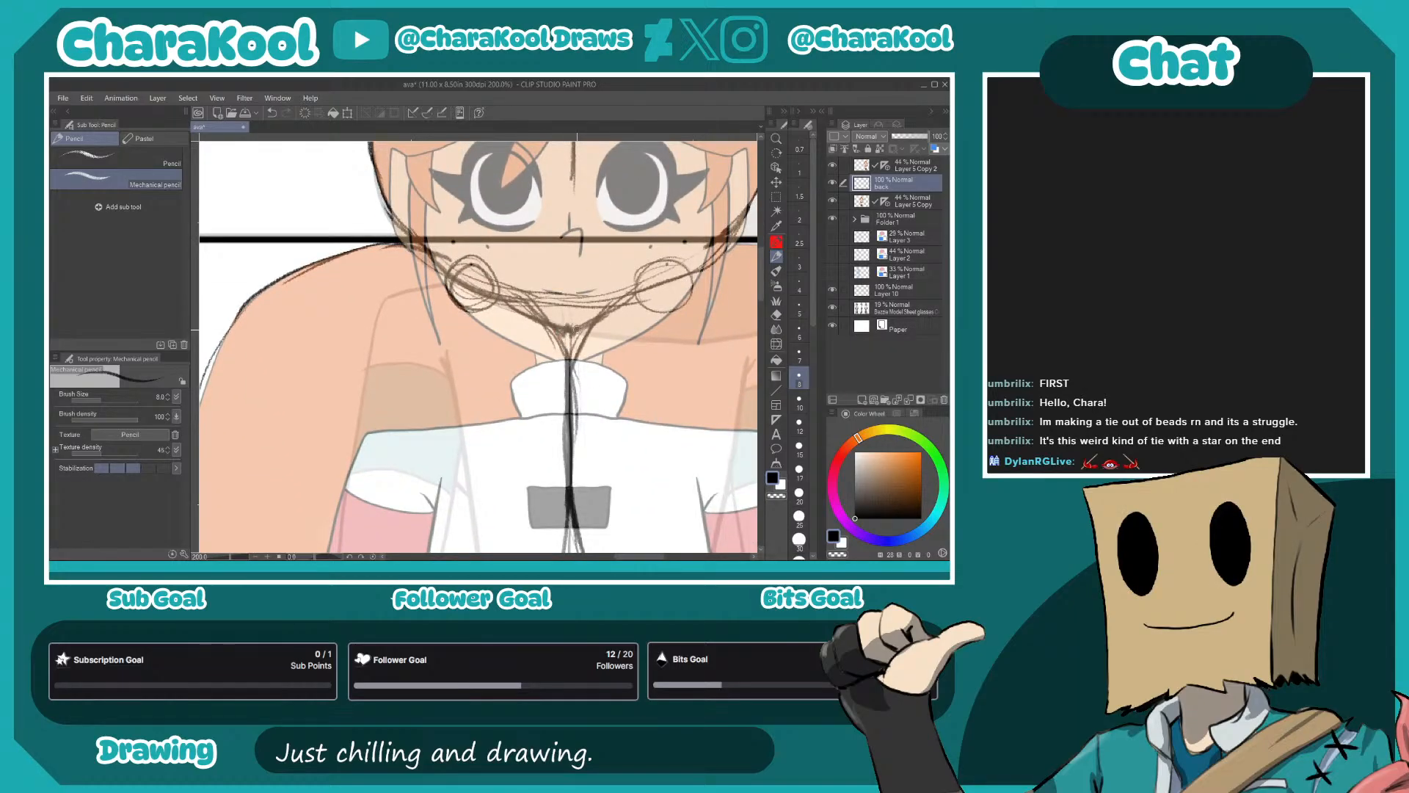
mouse_move(496, 268)
mouse_down()
mouse_move(504, 405)
mouse_move(552, 336)
mouse_up()
drag(469, 313, 477, 336)
mouse_move(696, 396)
mouse_down()
mouse_move(579, 326)
mouse_move(576, 591)
mouse_move(561, 373)
mouse_move(649, 236)
mouse_up()
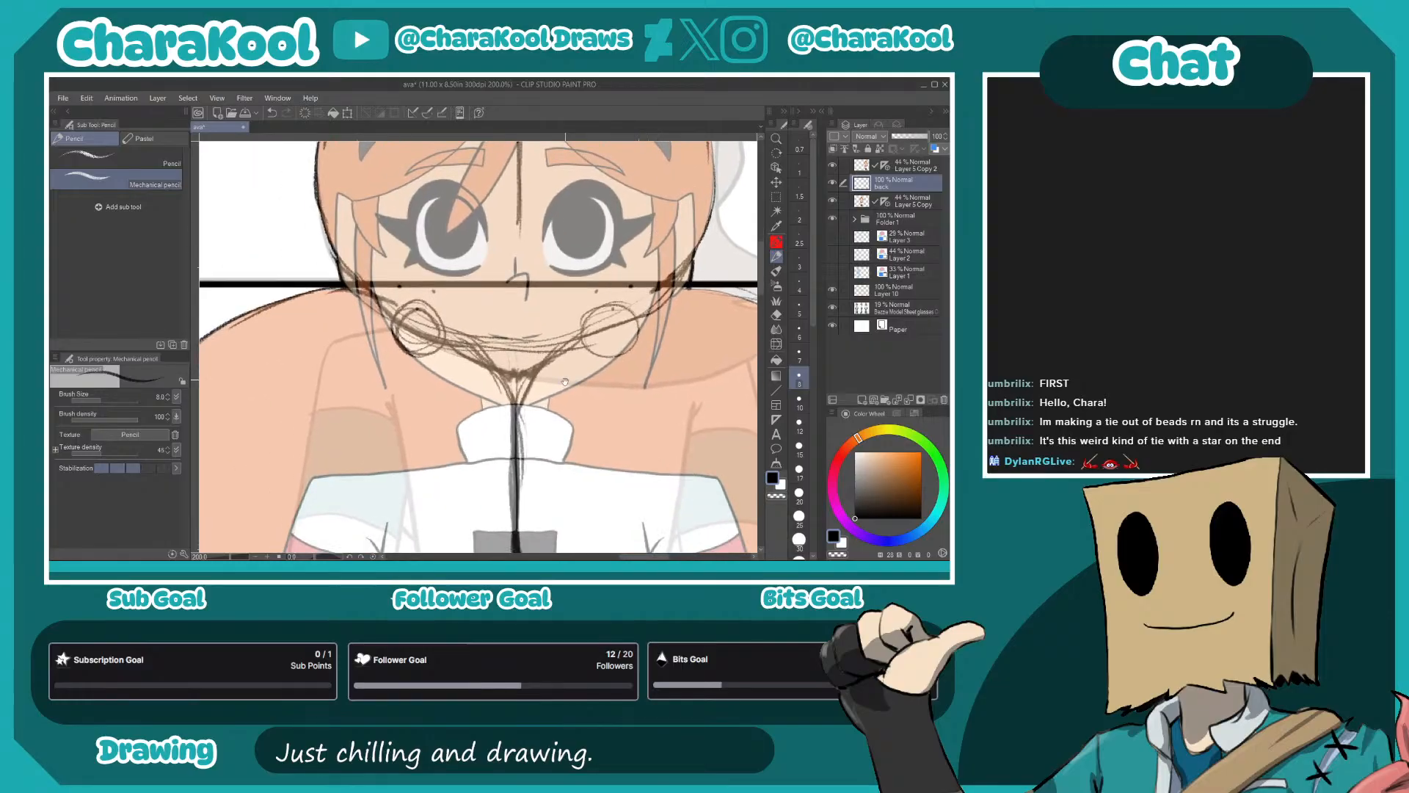
- Trace both contours of the left-hand bare forearm from the elbow area down to the wristband
mouse_move(558, 433)
mouse_down()
mouse_move(541, 220)
mouse_move(561, 293)
mouse_up()
mouse_move(507, 457)
mouse_down()
mouse_move(464, 431)
mouse_move(617, 390)
mouse_move(573, 240)
mouse_up()
drag(433, 200, 531, 240)
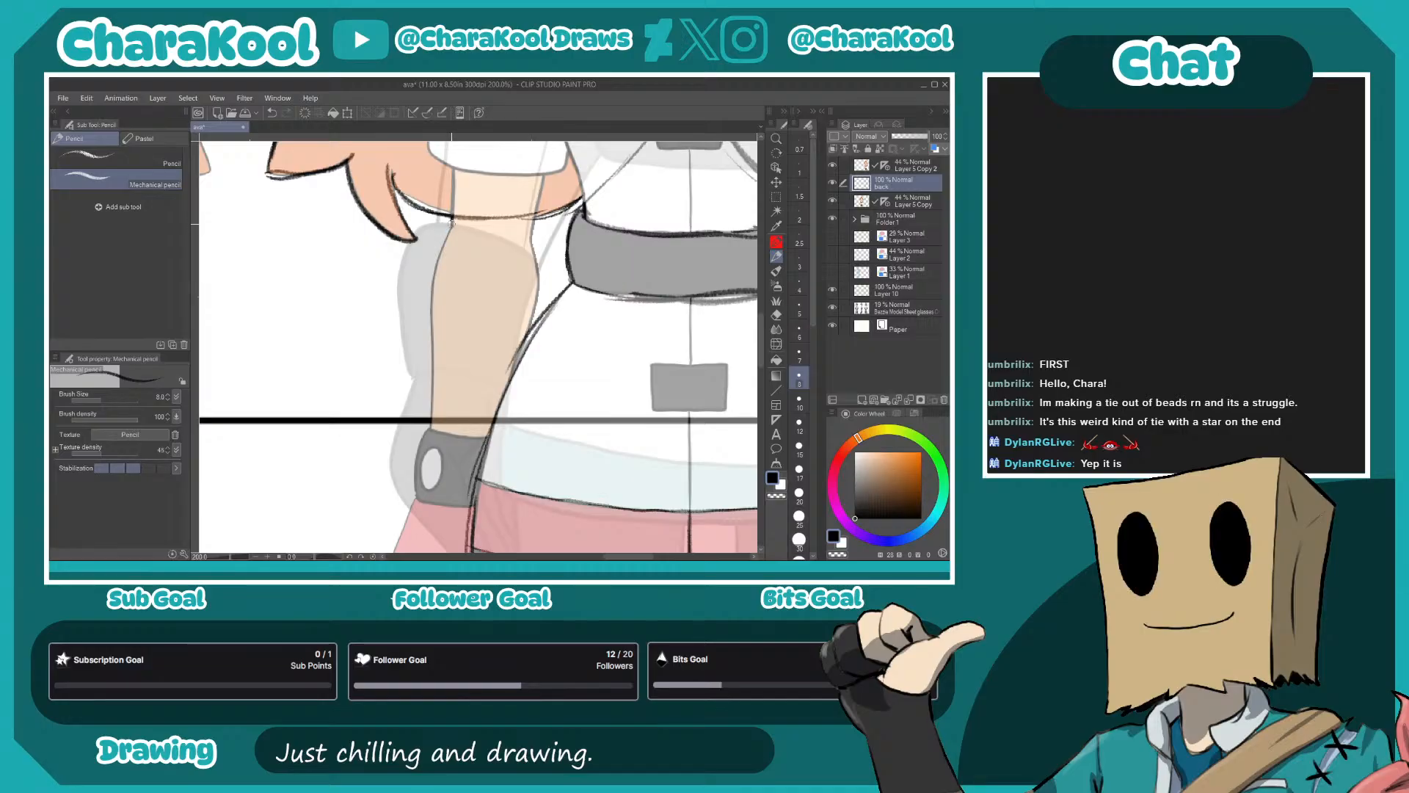
mouse_move(541, 209)
mouse_down()
mouse_move(501, 422)
mouse_move(447, 431)
mouse_move(500, 436)
mouse_up()
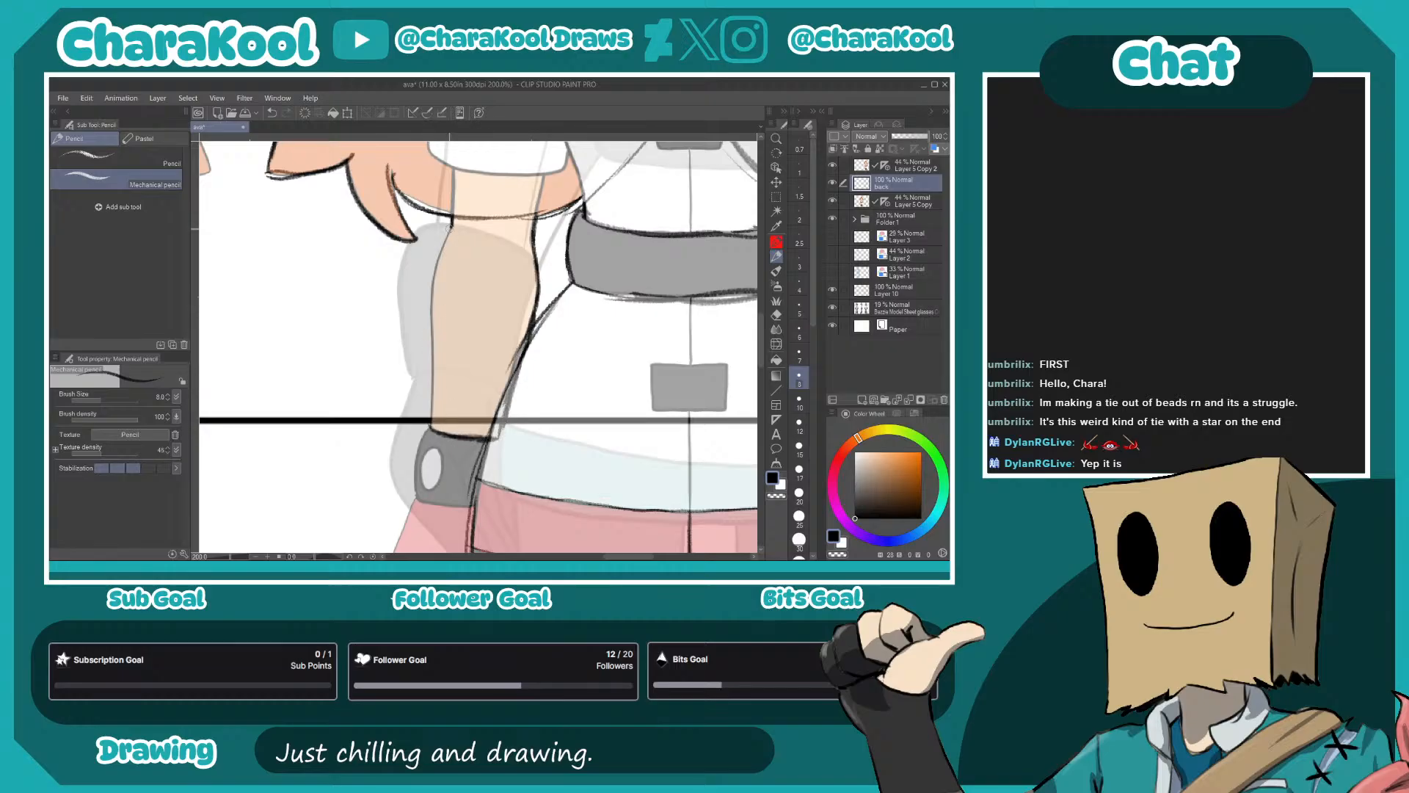
drag(433, 300, 433, 423)
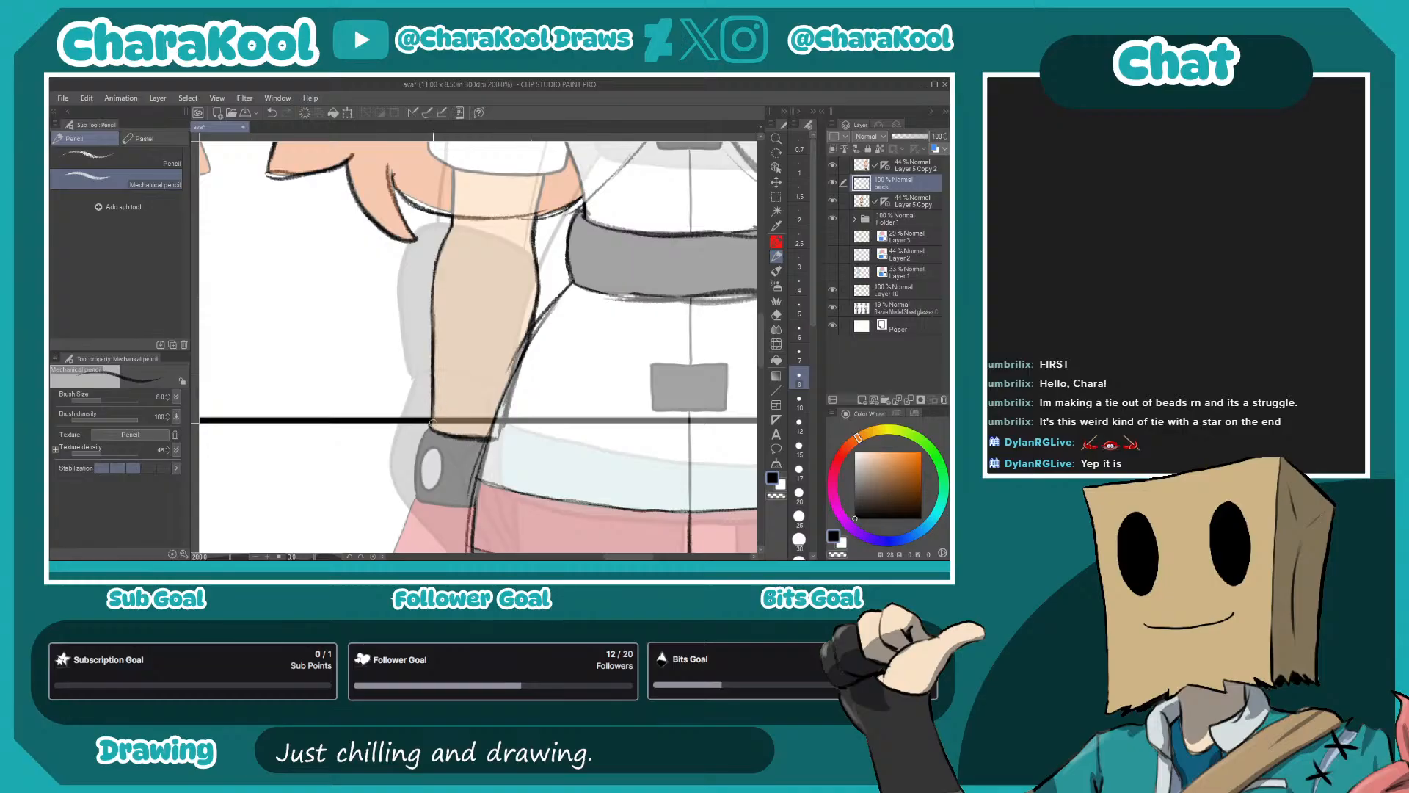
- Trace the outline of the wristband on the left-hand arm
drag(551, 441, 574, 307)
mouse_move(455, 295)
mouse_down()
mouse_move(442, 364)
mouse_move(518, 369)
mouse_up()
drag(519, 310, 519, 360)
- Trace the inner and outer contours of the right-hand forearm down to its wristband
drag(555, 461, 500, 370)
drag(574, 421, 470, 427)
drag(653, 390, 514, 411)
mouse_move(573, 367)
mouse_down()
mouse_move(553, 422)
mouse_move(547, 544)
mouse_up()
drag(538, 206, 552, 374)
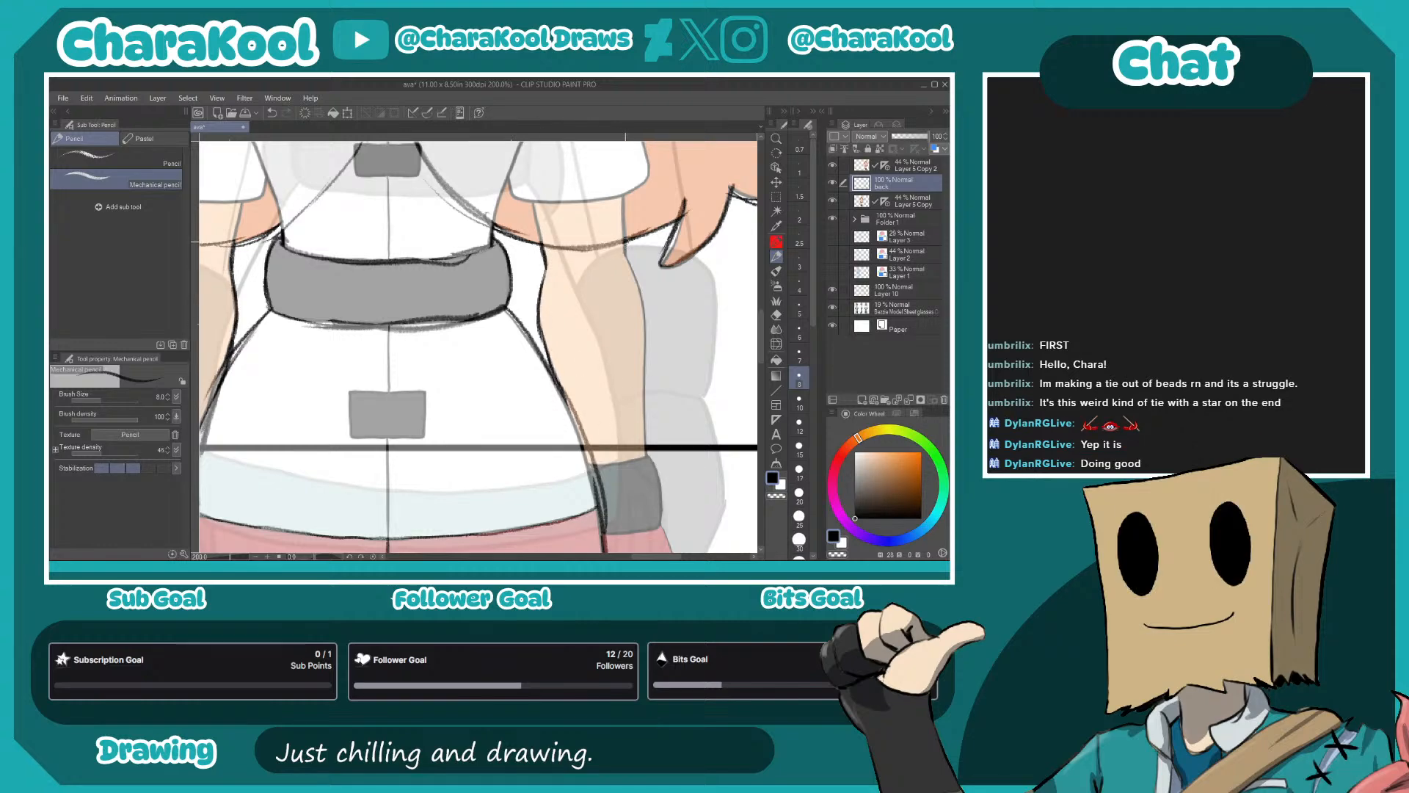
mouse_move(626, 255)
mouse_down()
mouse_move(645, 316)
mouse_move(643, 399)
mouse_up()
- Trace the outline of the right-hand wristband, including its inner edge overlapping the hip
scroll(591, 328, down, 3)
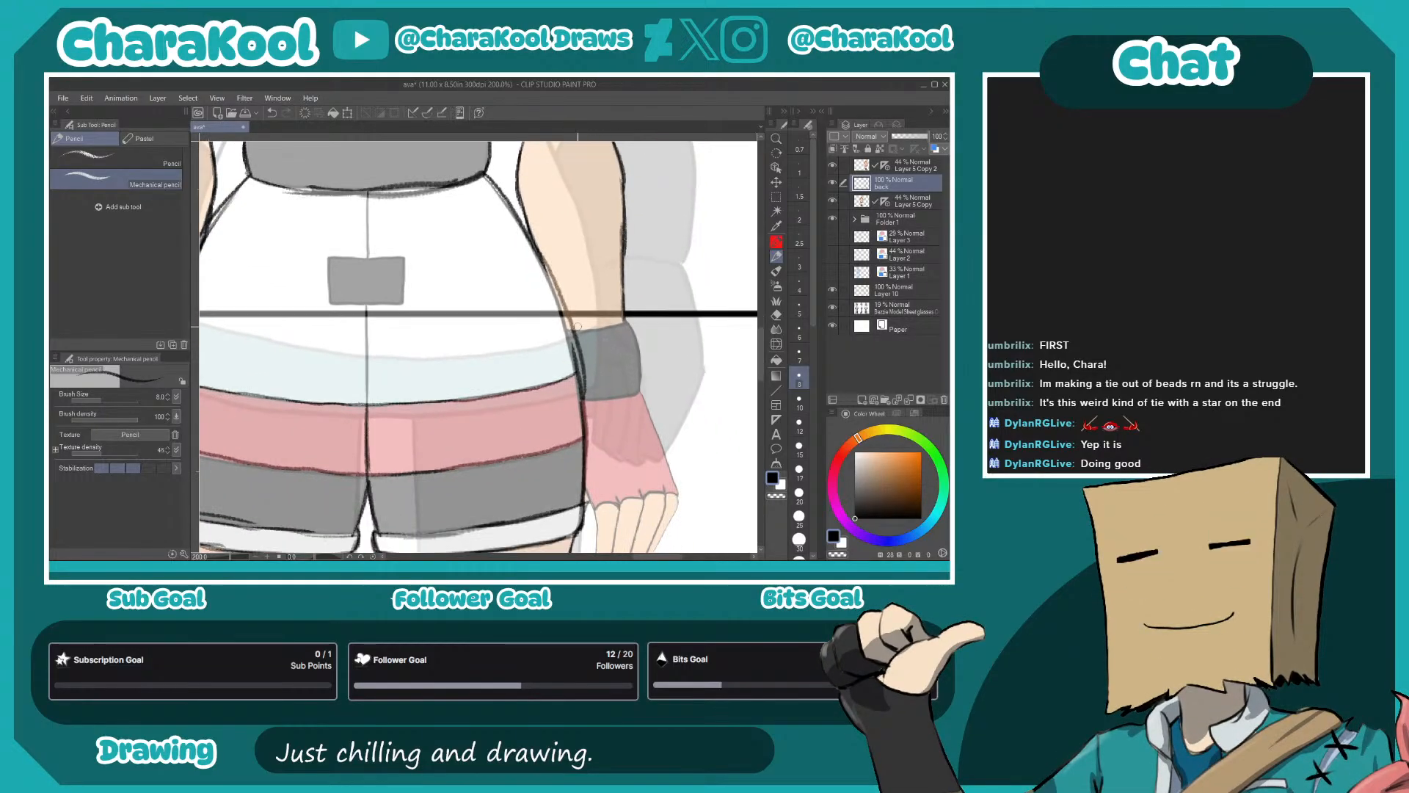
mouse_move(591, 329)
mouse_down()
mouse_move(619, 322)
mouse_move(644, 360)
mouse_move(641, 393)
mouse_up()
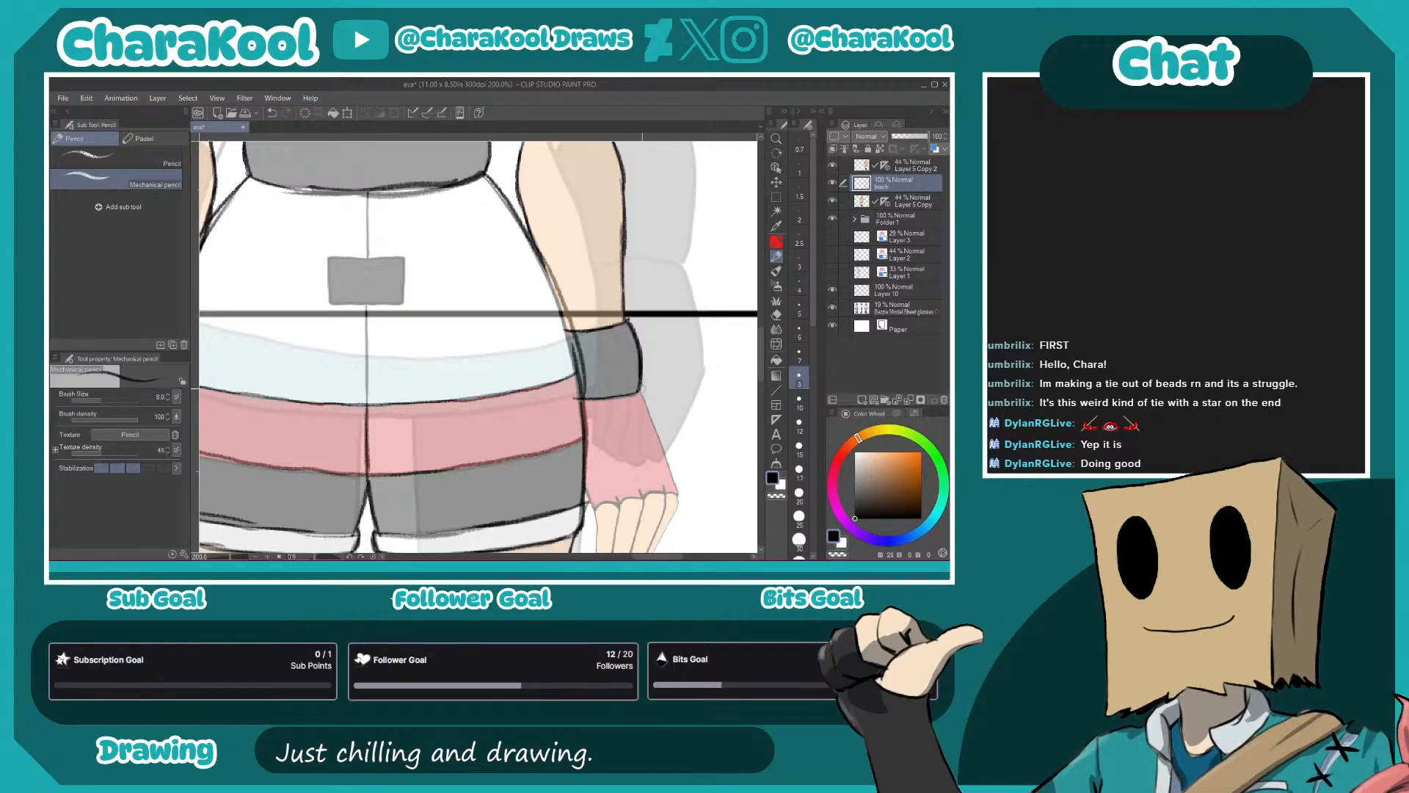
mouse_move(472, 412)
mouse_down()
mouse_move(630, 398)
mouse_move(478, 400)
mouse_up()
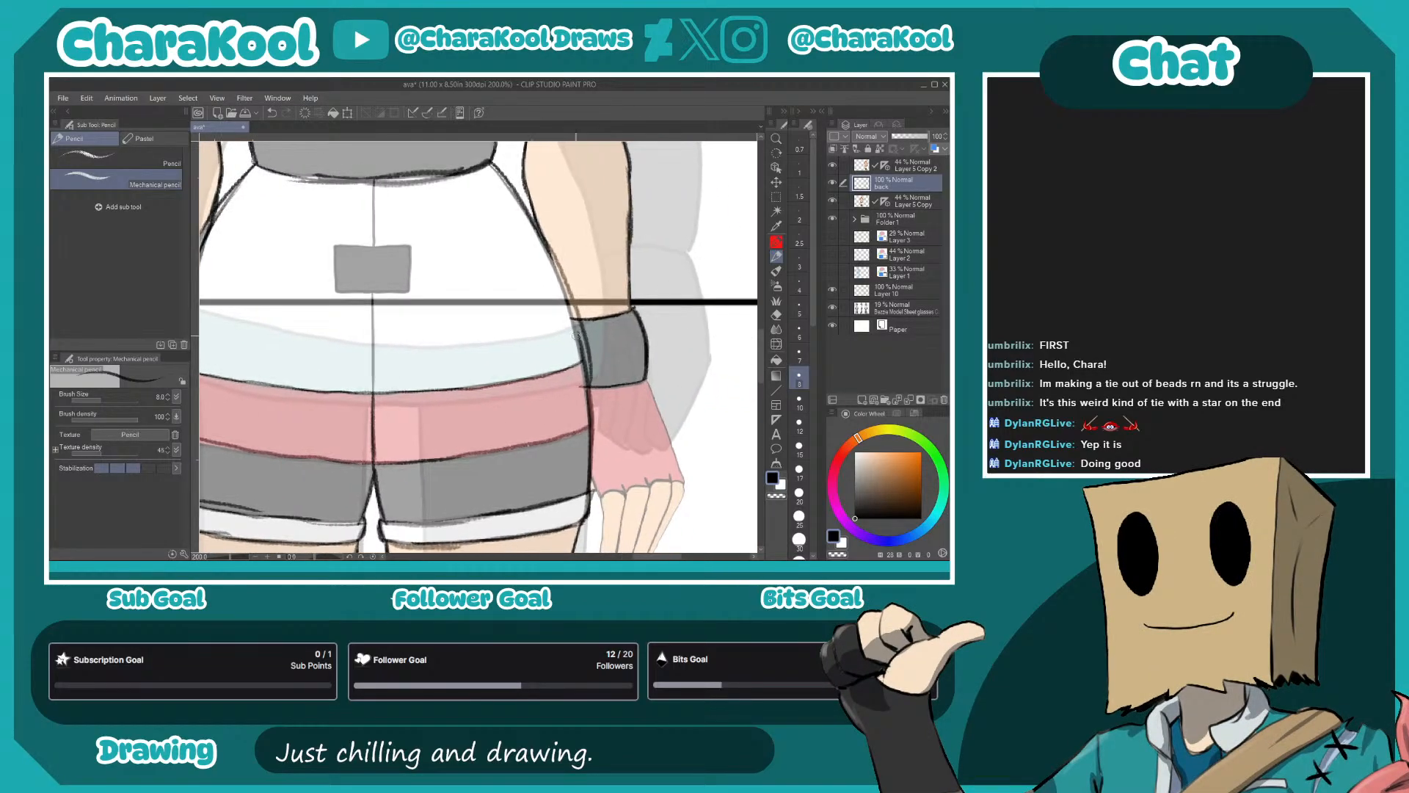
drag(566, 321, 570, 358)
drag(542, 233, 574, 329)
drag(413, 350, 710, 358)
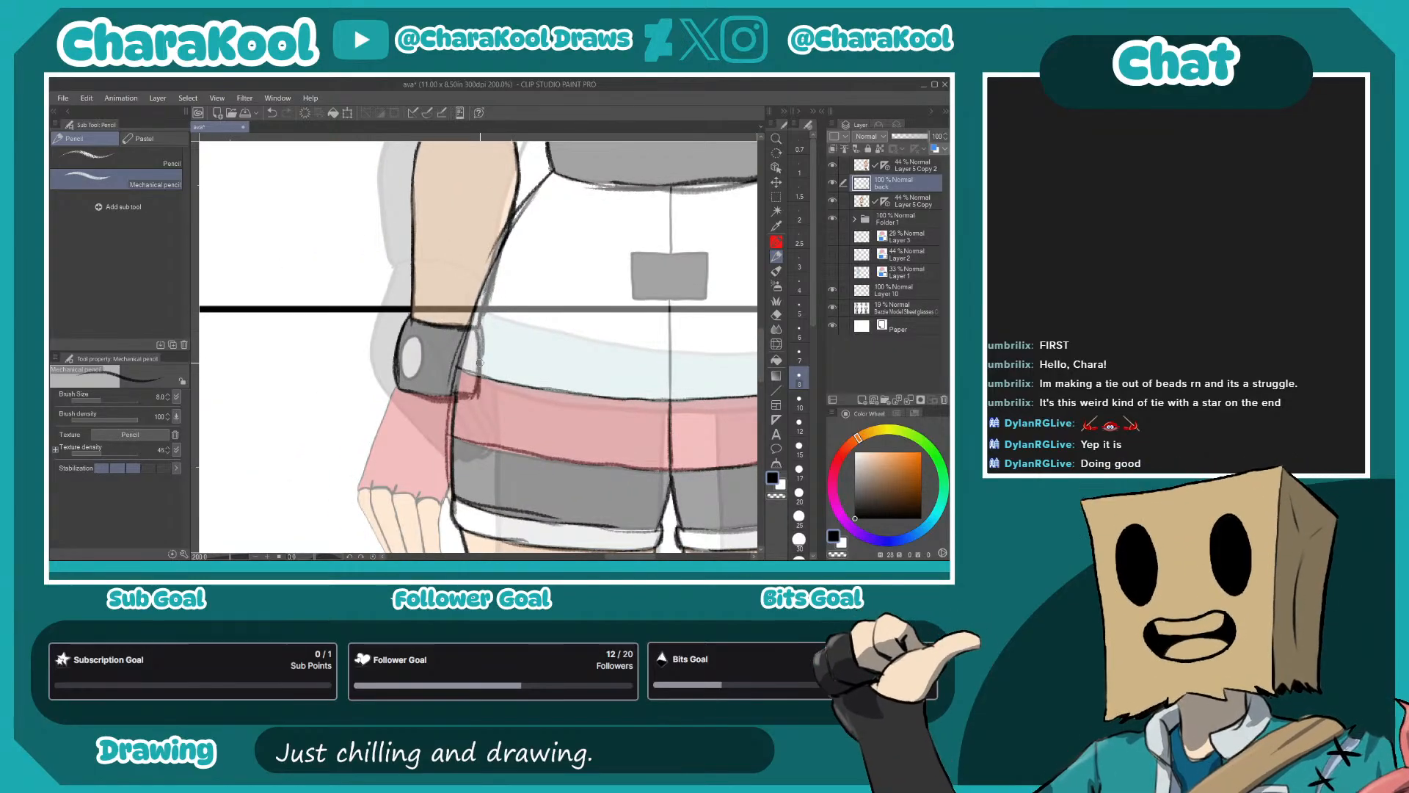
drag(482, 355, 280, 322)
drag(674, 404, 575, 415)
drag(562, 302, 571, 365)
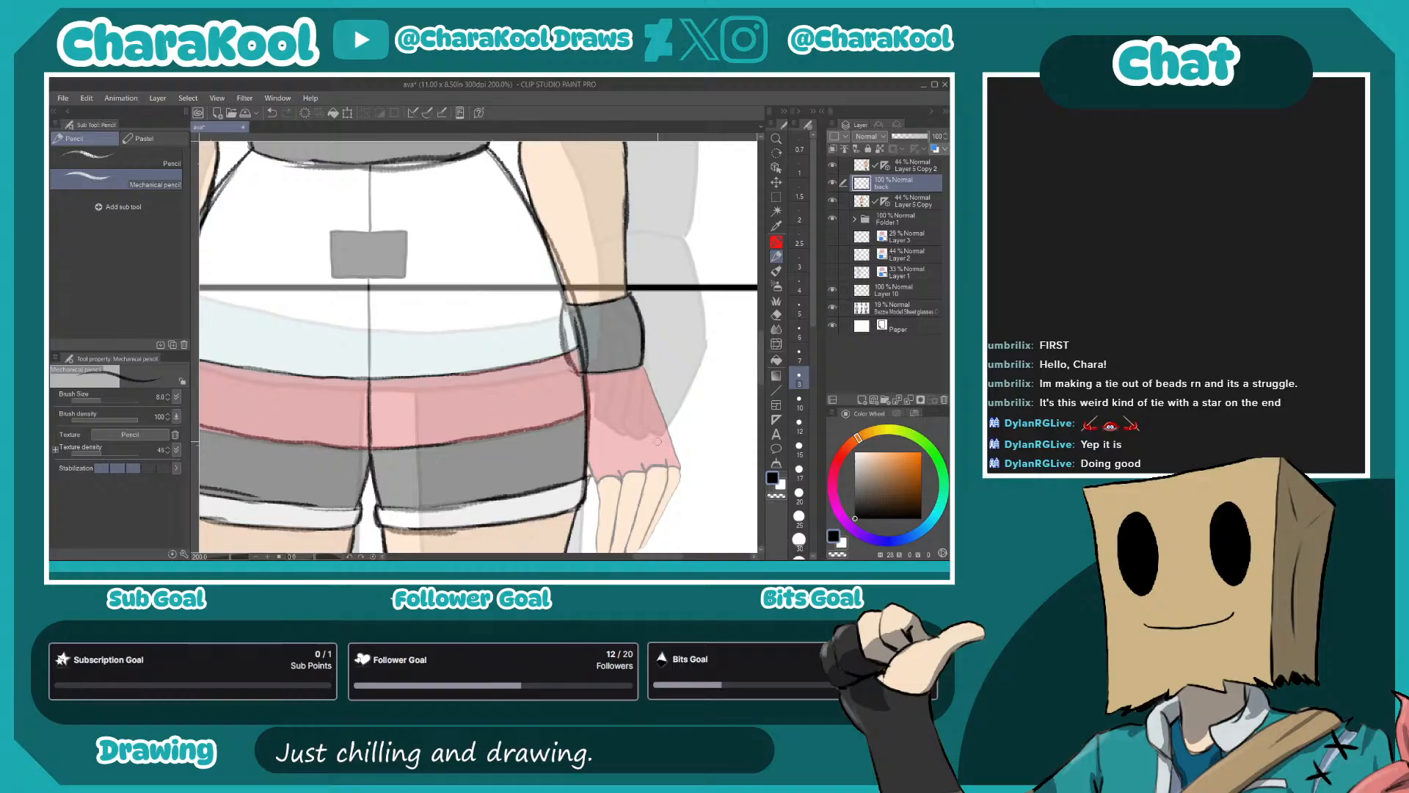
- Hide the faded reference model sheet layer so only the front figure copies remain beneath the sketch
drag(667, 394, 627, 262)
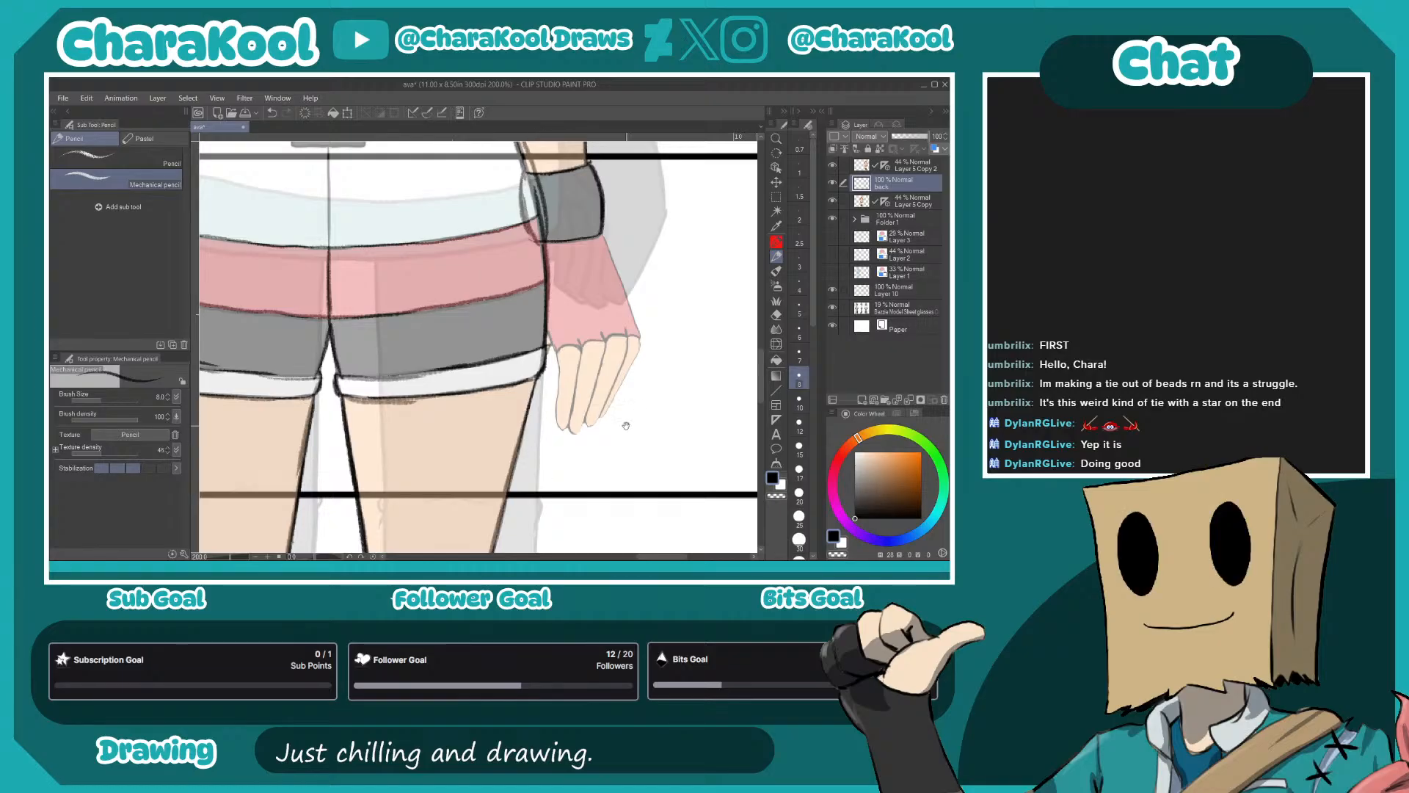
drag(629, 425, 768, 312)
drag(526, 342, 726, 392)
drag(452, 311, 546, 337)
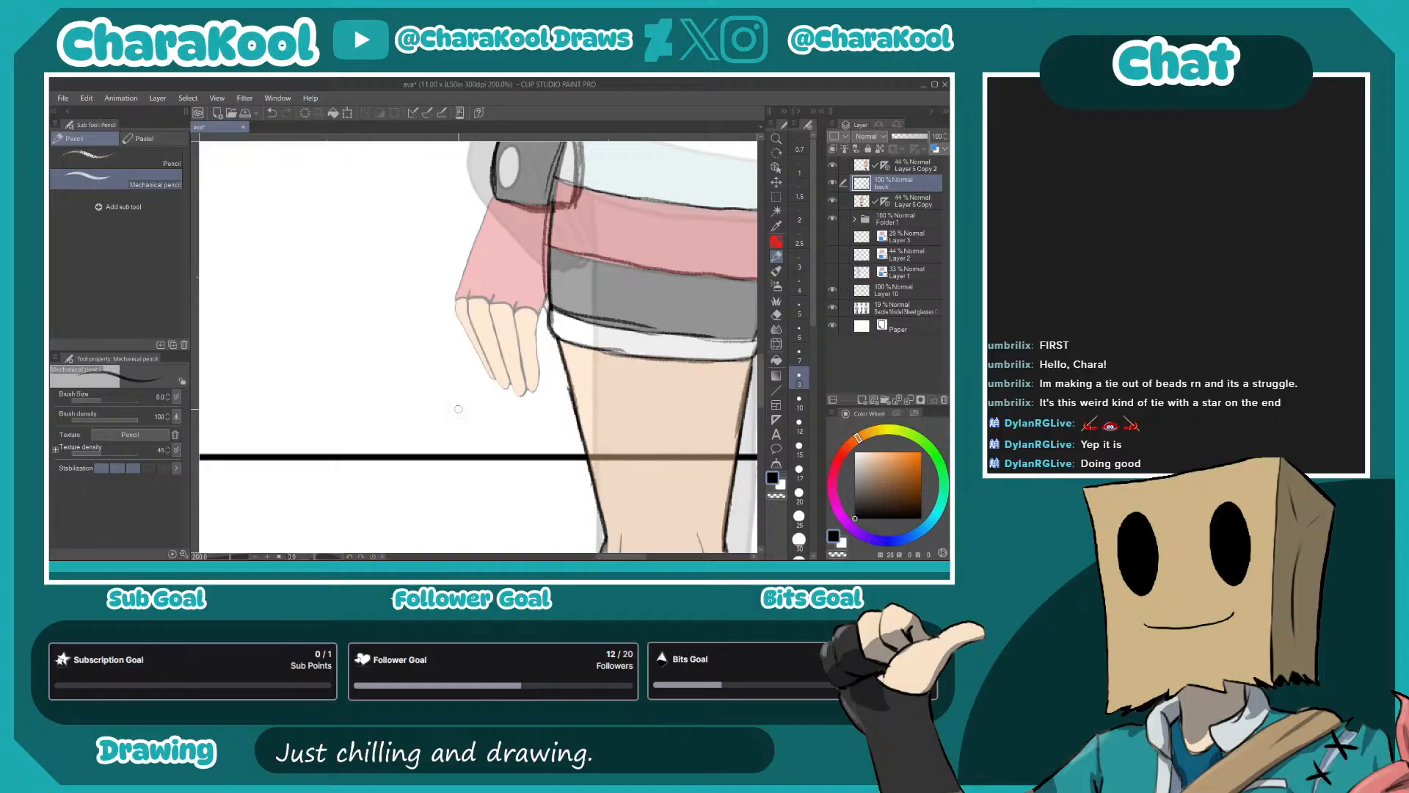
click(832, 308)
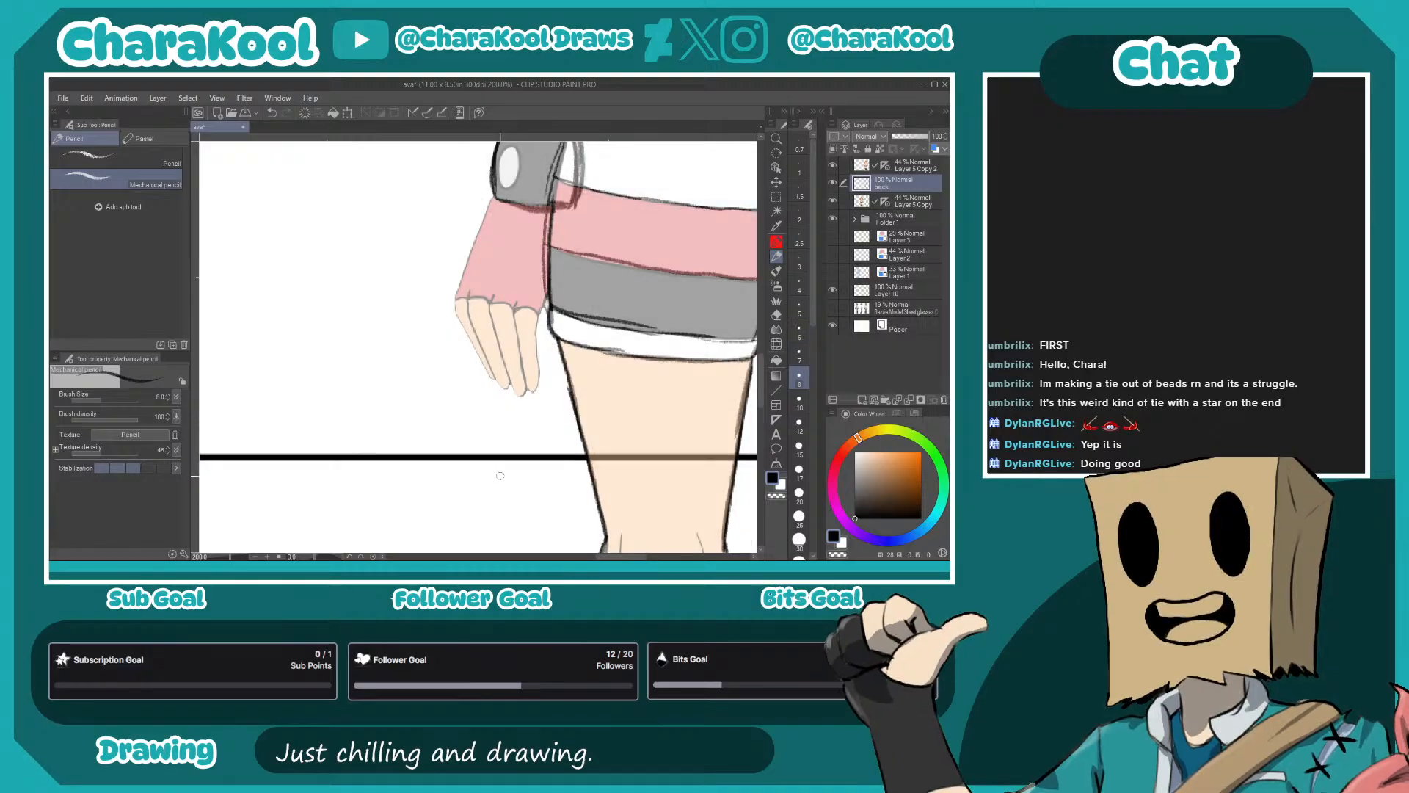
mouse_move(551, 353)
mouse_down()
mouse_move(467, 439)
mouse_move(544, 350)
mouse_up()
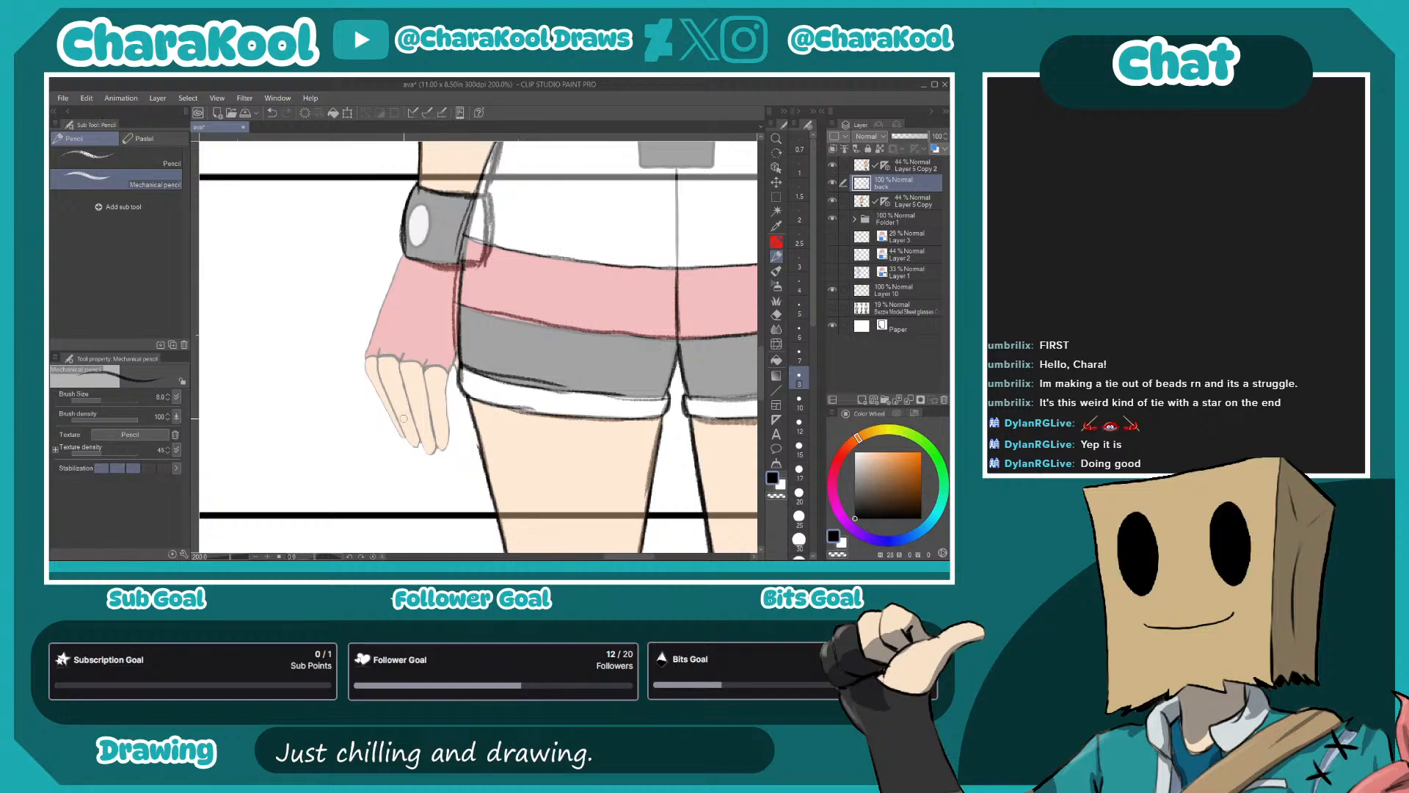
click(776, 196)
click(149, 207)
drag(540, 373, 602, 305)
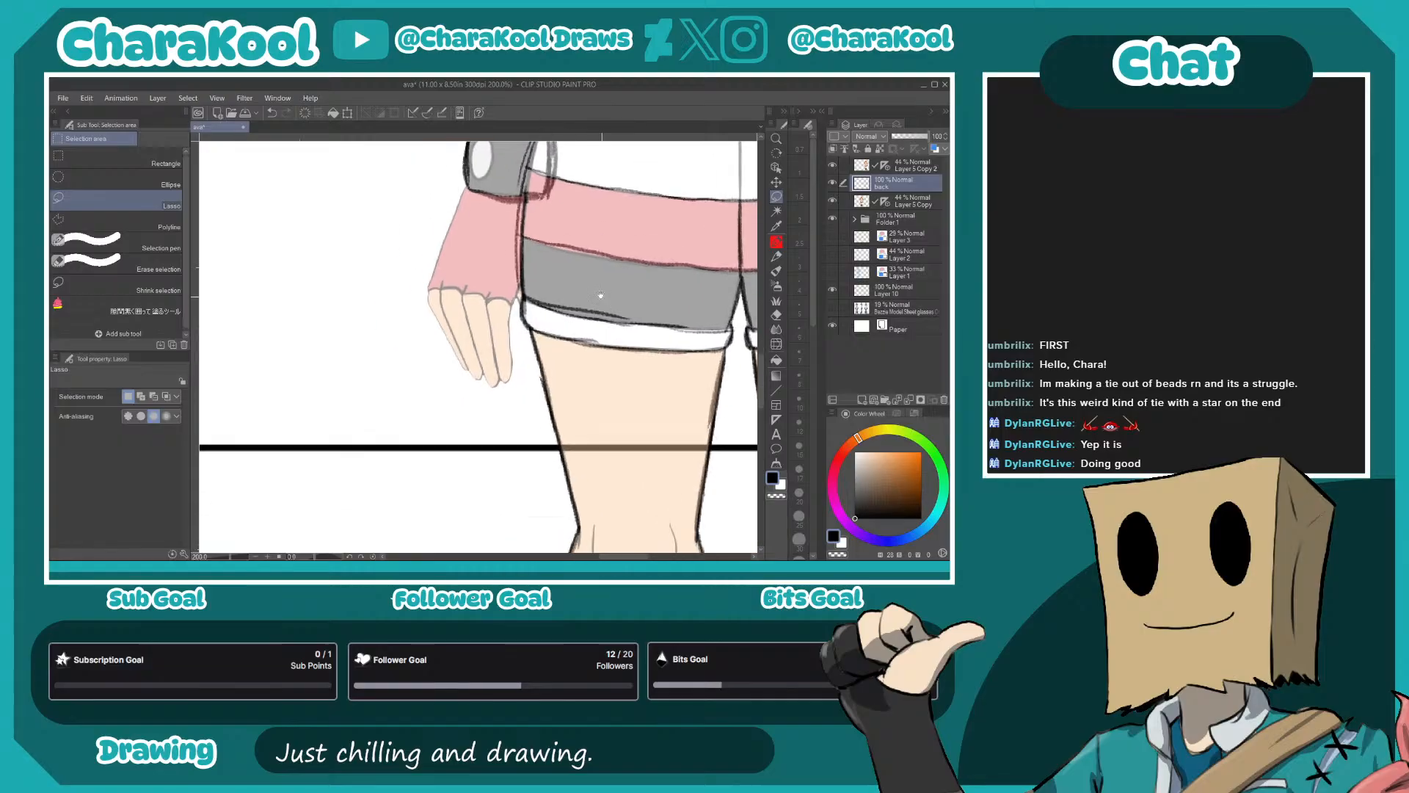
mouse_move(464, 184)
mouse_down()
mouse_move(515, 243)
mouse_move(513, 402)
mouse_move(409, 246)
mouse_move(426, 219)
mouse_up()
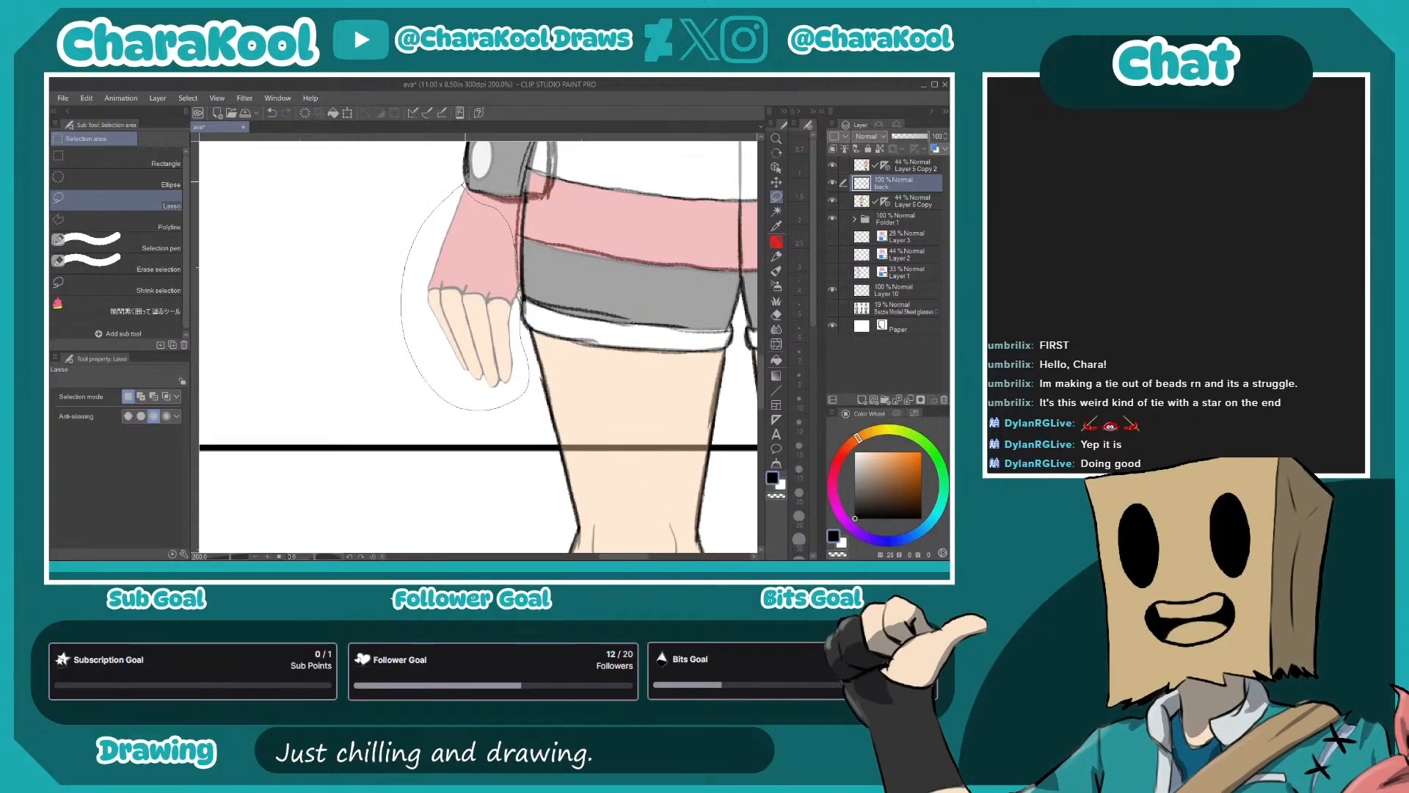
click(888, 202)
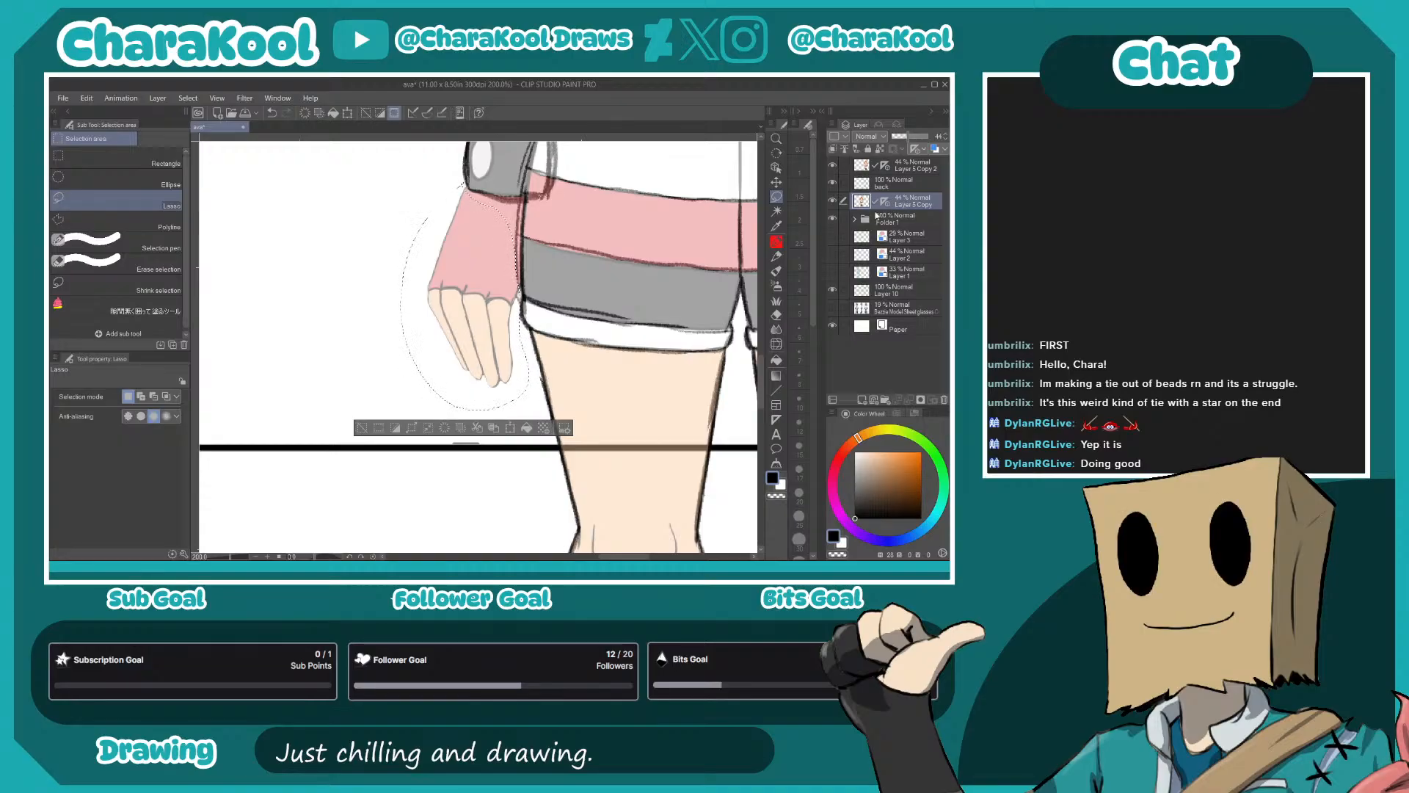
click(915, 151)
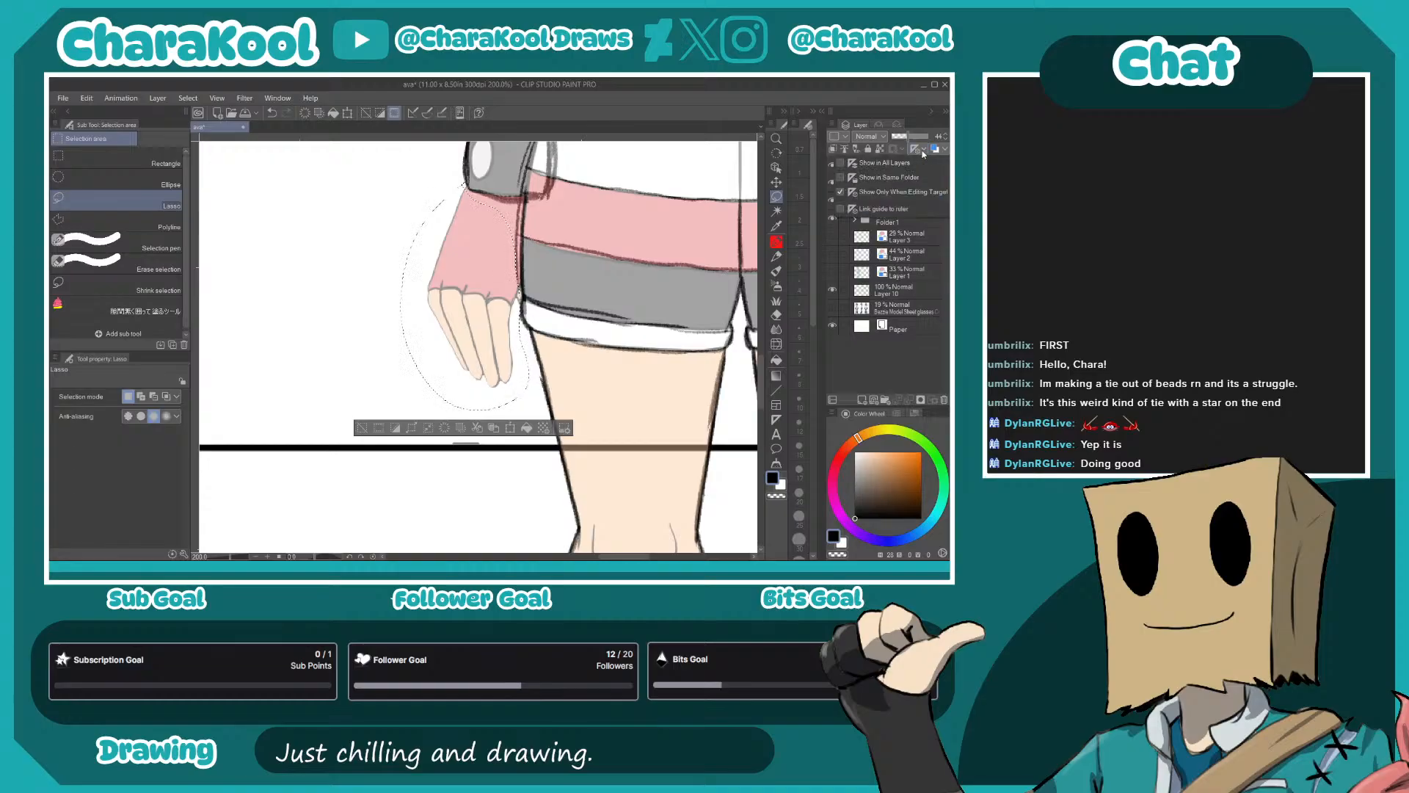
click(843, 192)
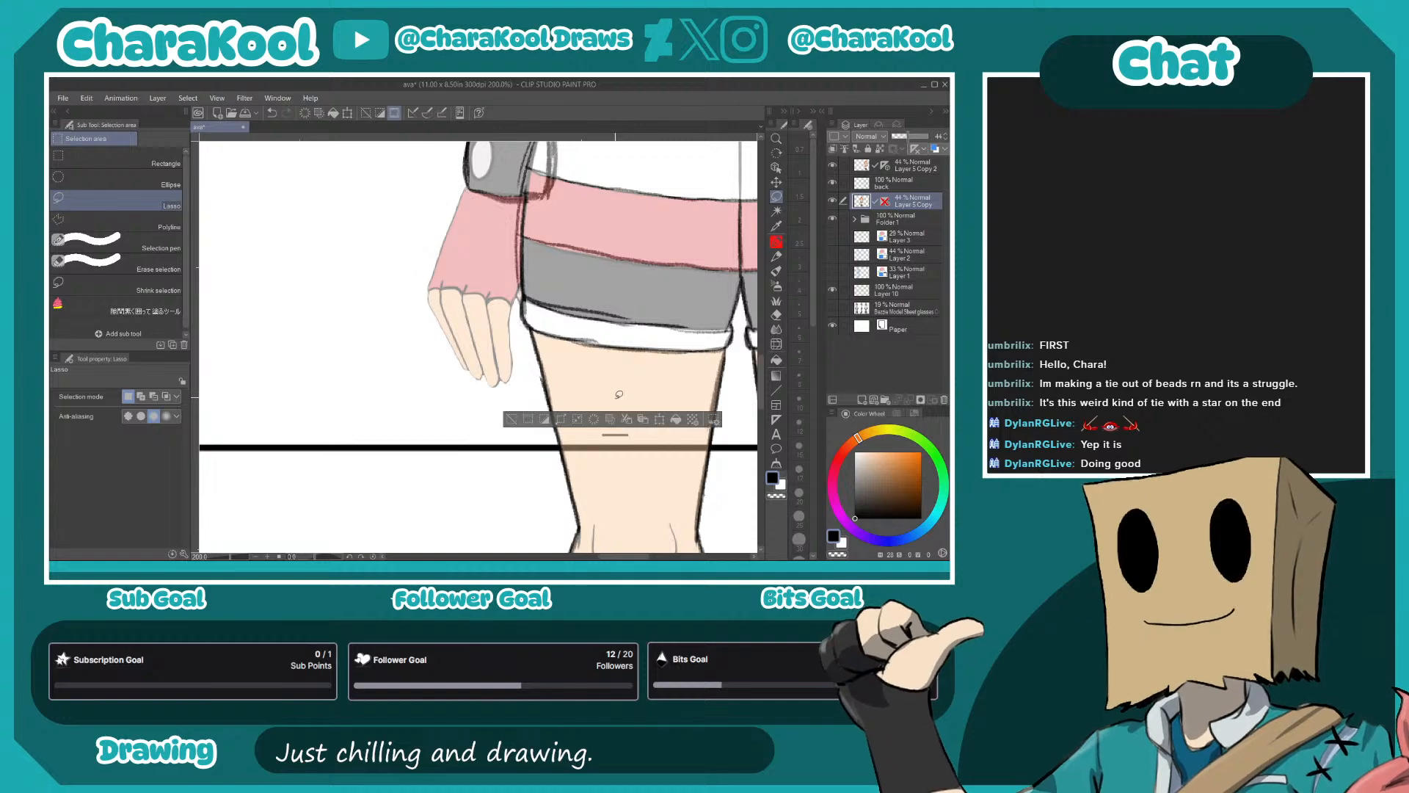
key(ctrl+d)
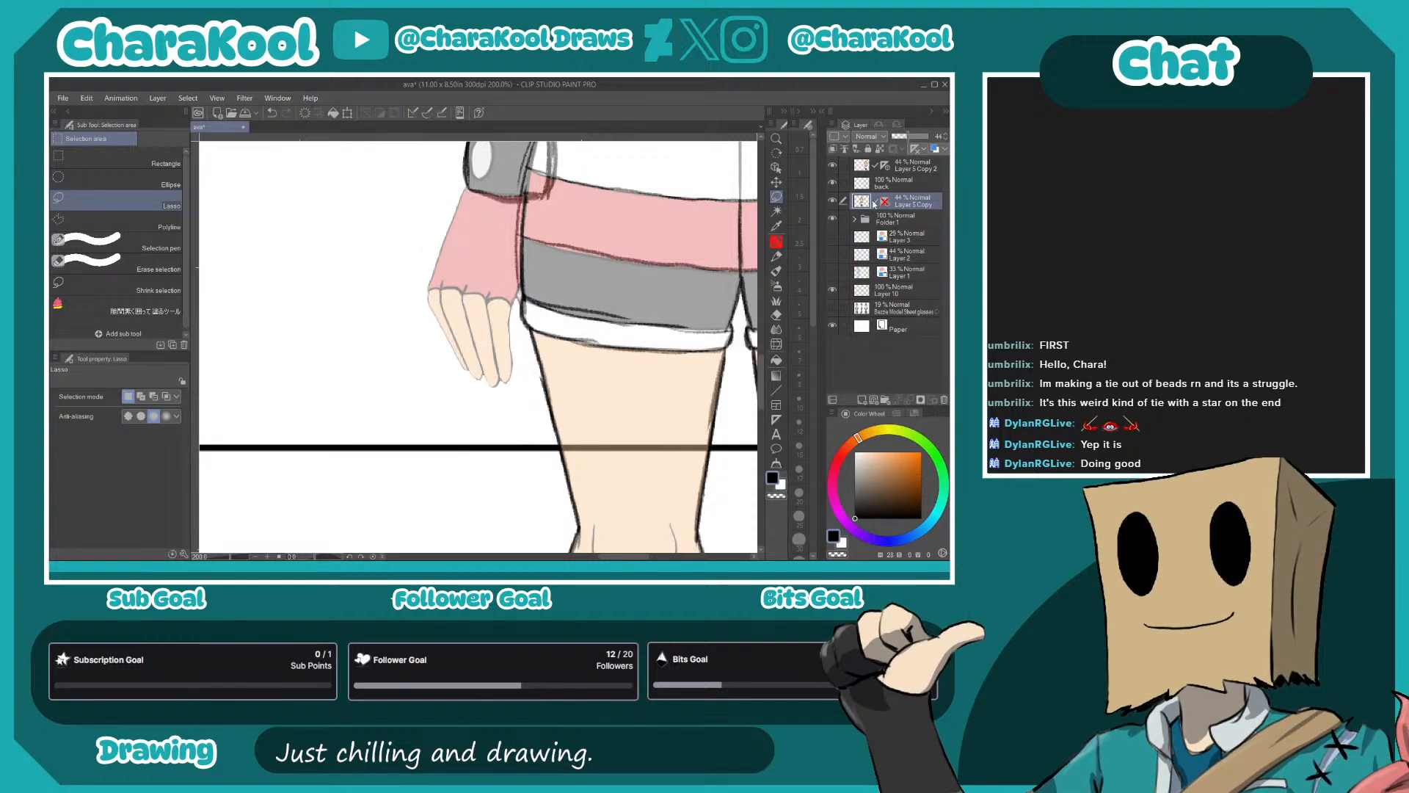
mouse_move(522, 292)
mouse_down()
mouse_move(508, 207)
mouse_move(465, 186)
mouse_move(439, 211)
mouse_move(422, 314)
mouse_move(446, 376)
mouse_move(498, 394)
mouse_move(525, 376)
mouse_move(521, 293)
mouse_up()
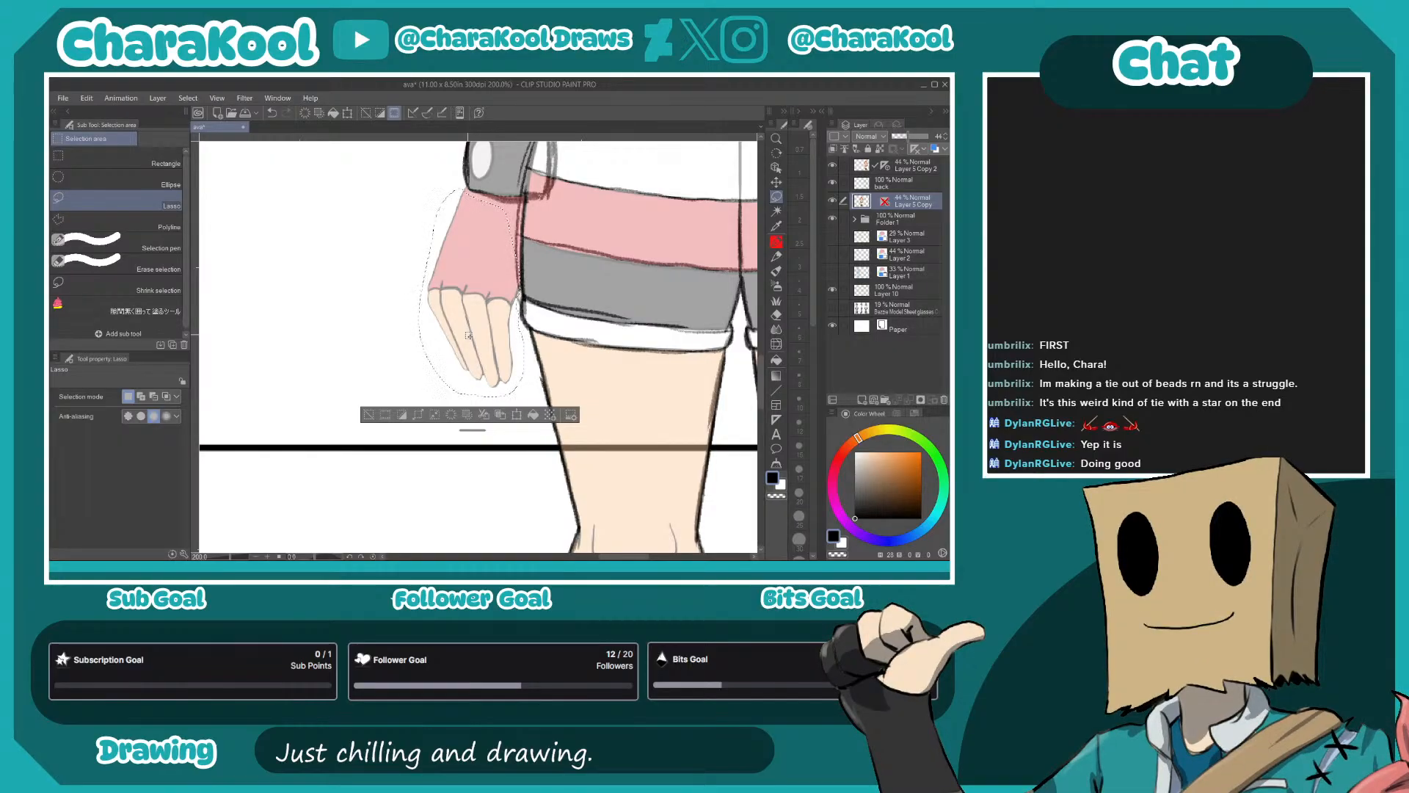
shift+click(889, 204)
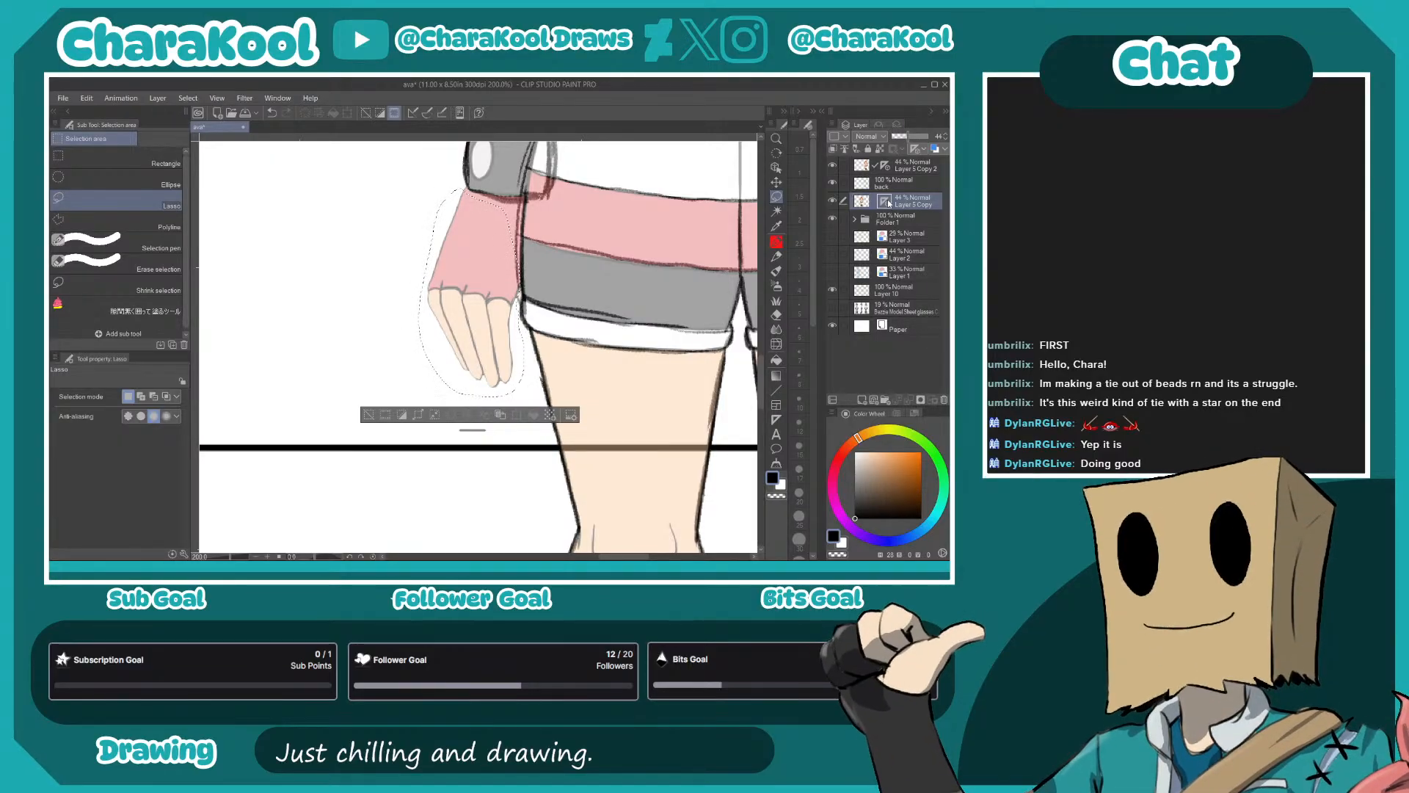
key(ctrl+d)
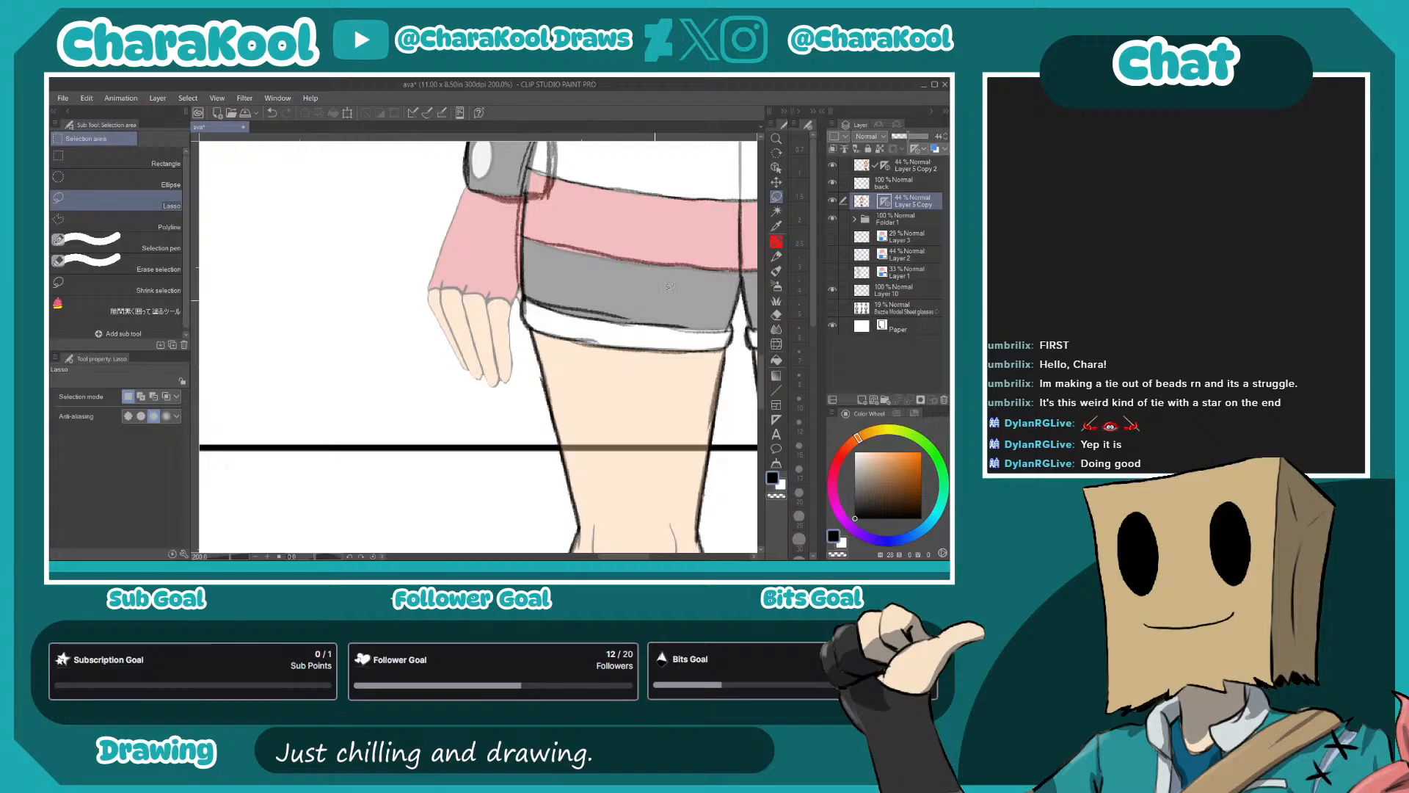
- Lasso the left-hand hand on Layer 5 Copy 2 and move that layer below the back layer
click(832, 164)
click(834, 165)
click(893, 167)
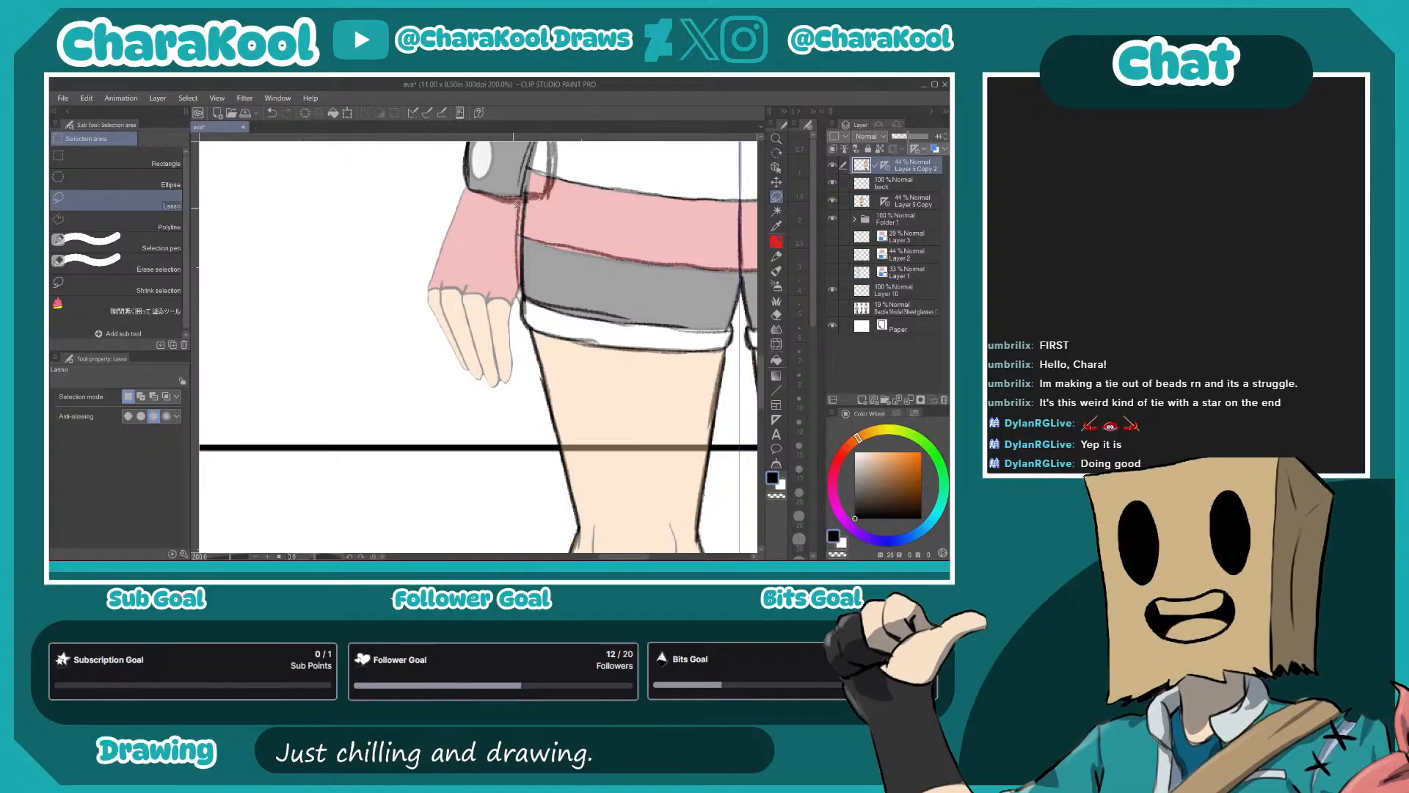
mouse_move(521, 286)
mouse_down()
mouse_move(524, 358)
mouse_move(502, 393)
mouse_move(421, 350)
mouse_move(427, 242)
mouse_move(464, 192)
mouse_move(520, 210)
mouse_up()
drag(901, 170, 902, 194)
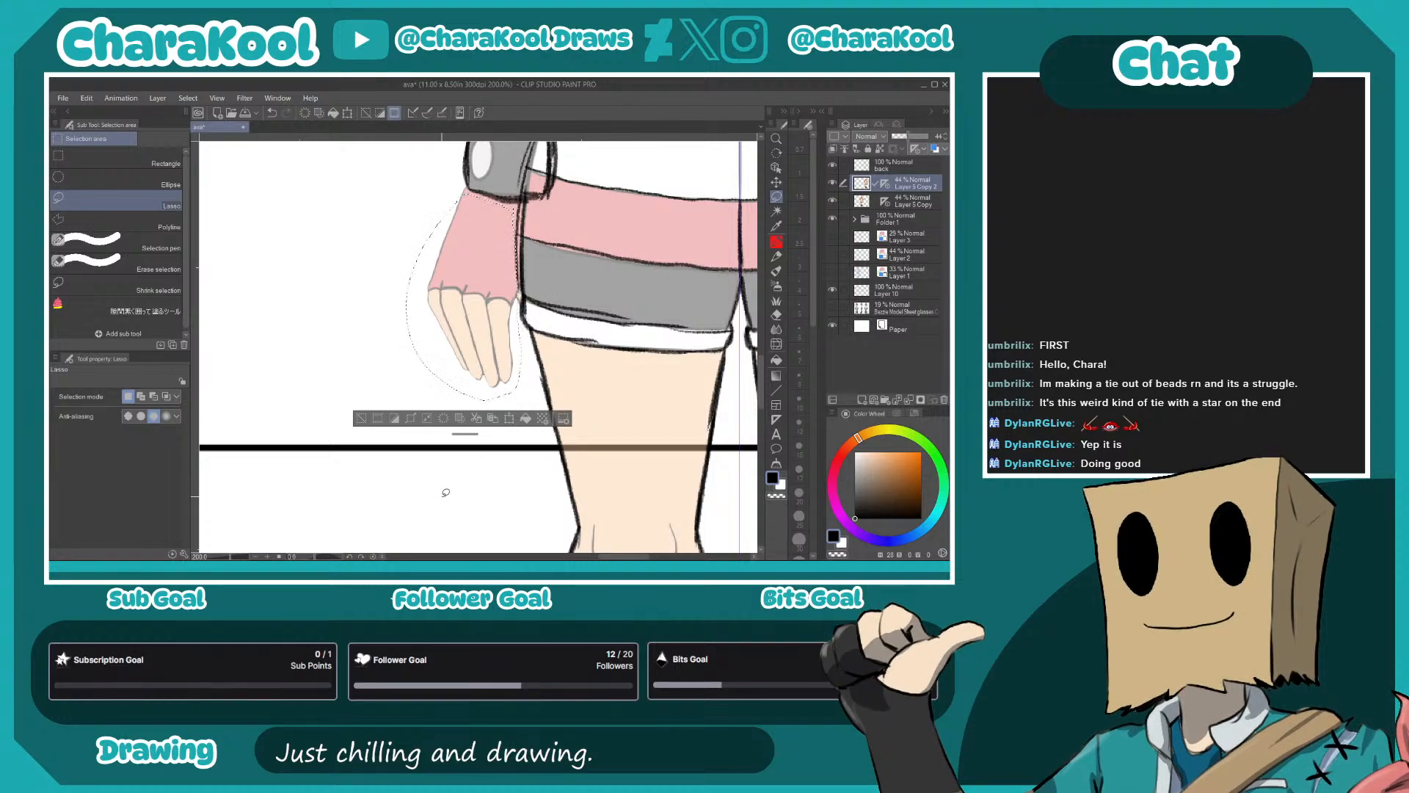
- Duplicate the selected hand onto its own layer and flip the copy horizontally
key(ctrl+c)
key(ctrl+v)
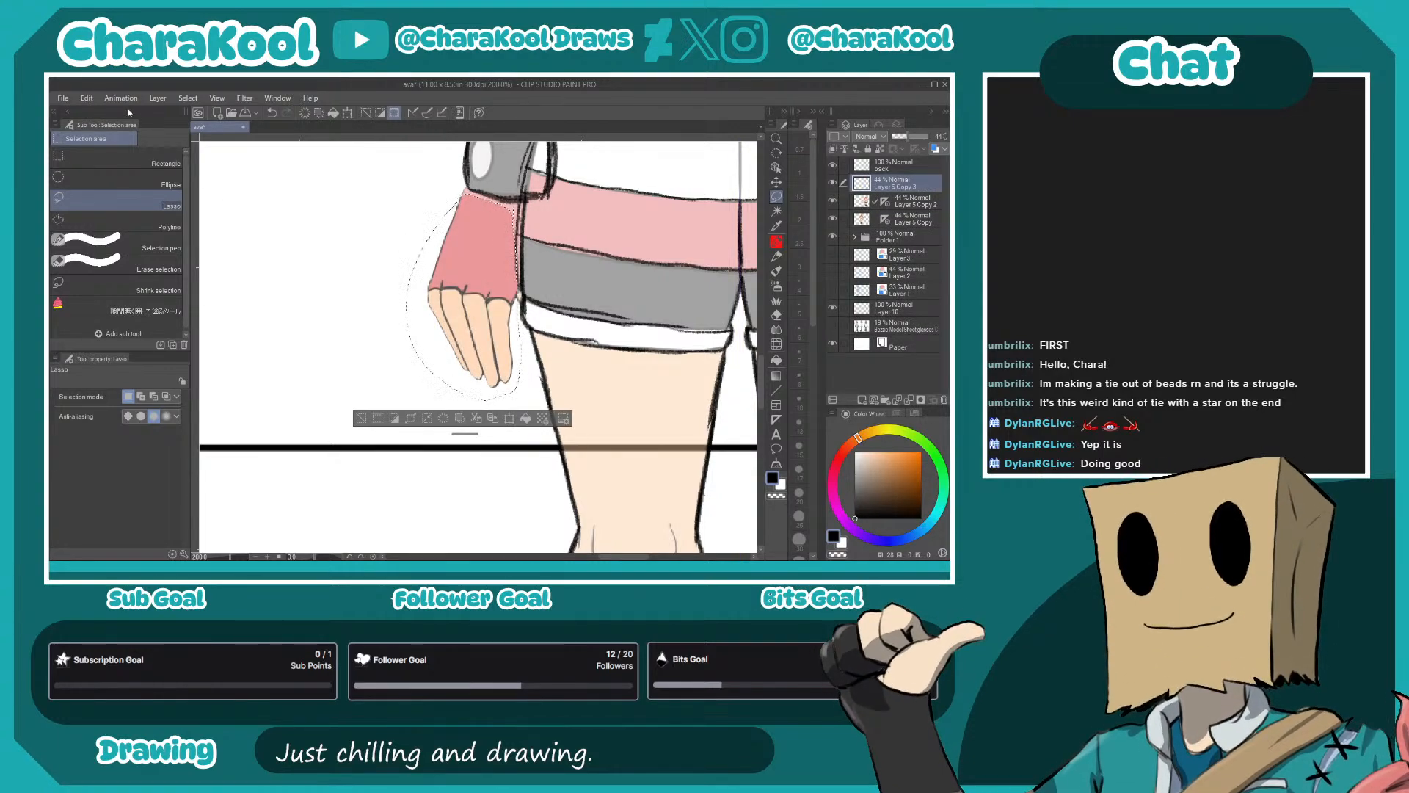
click(86, 100)
mouse_move(163, 371)
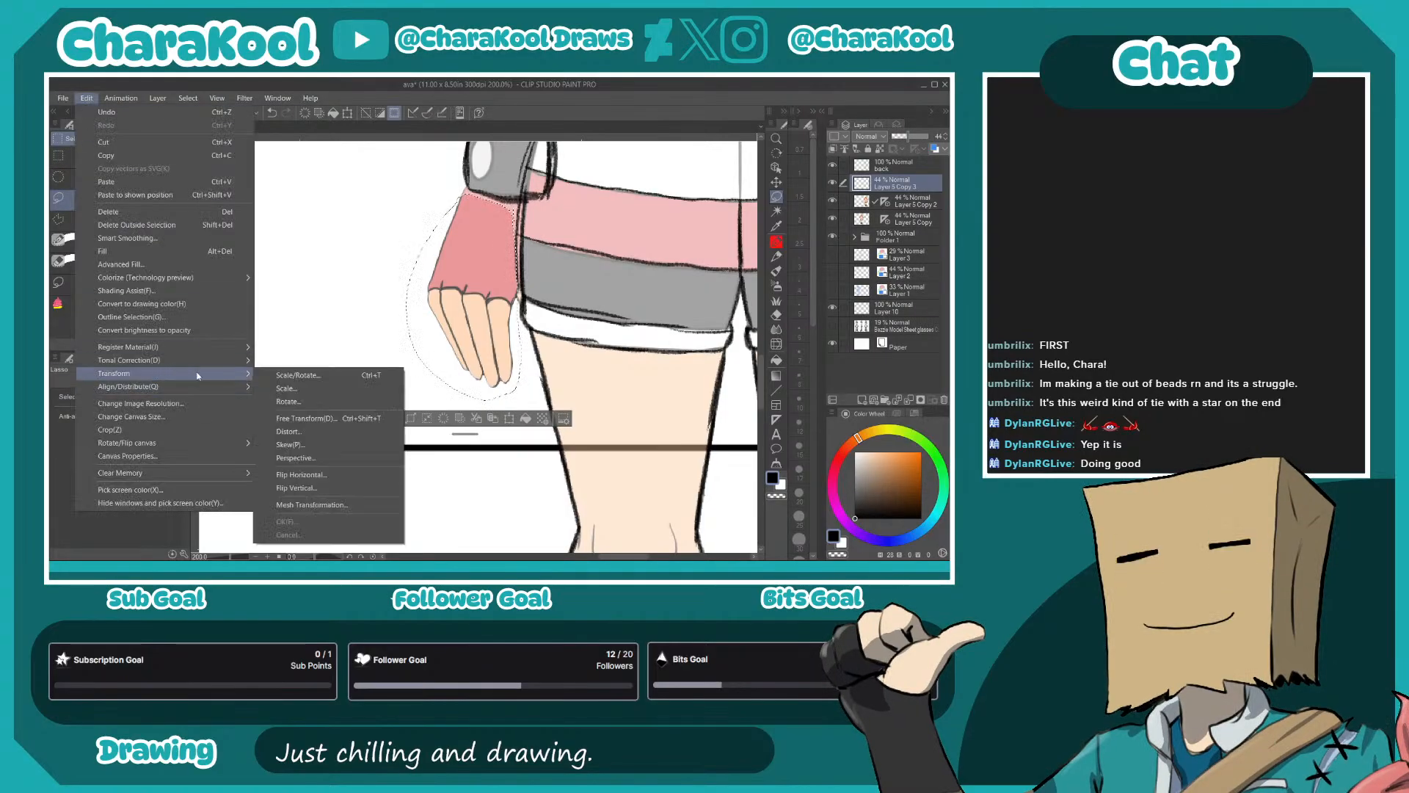
click(330, 419)
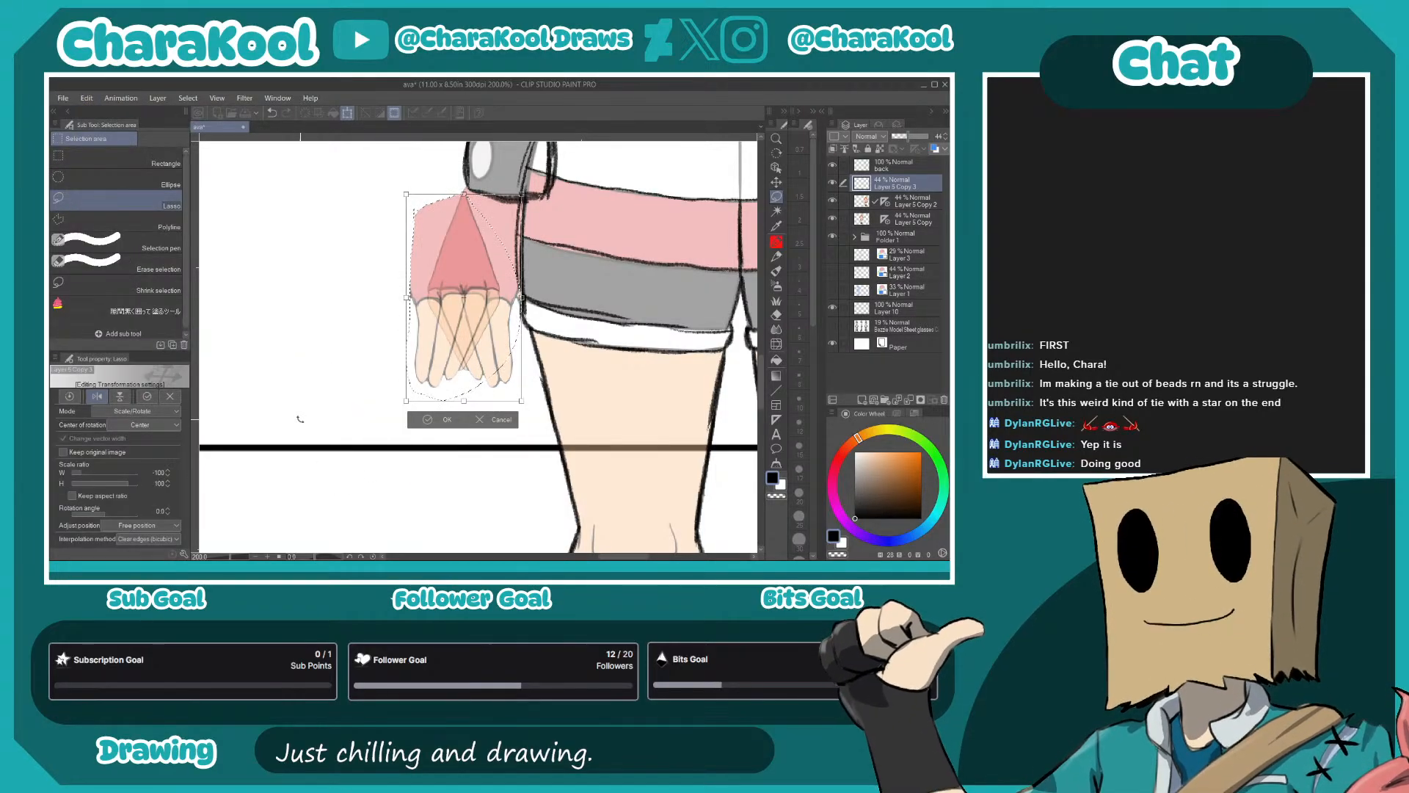
key(Return)
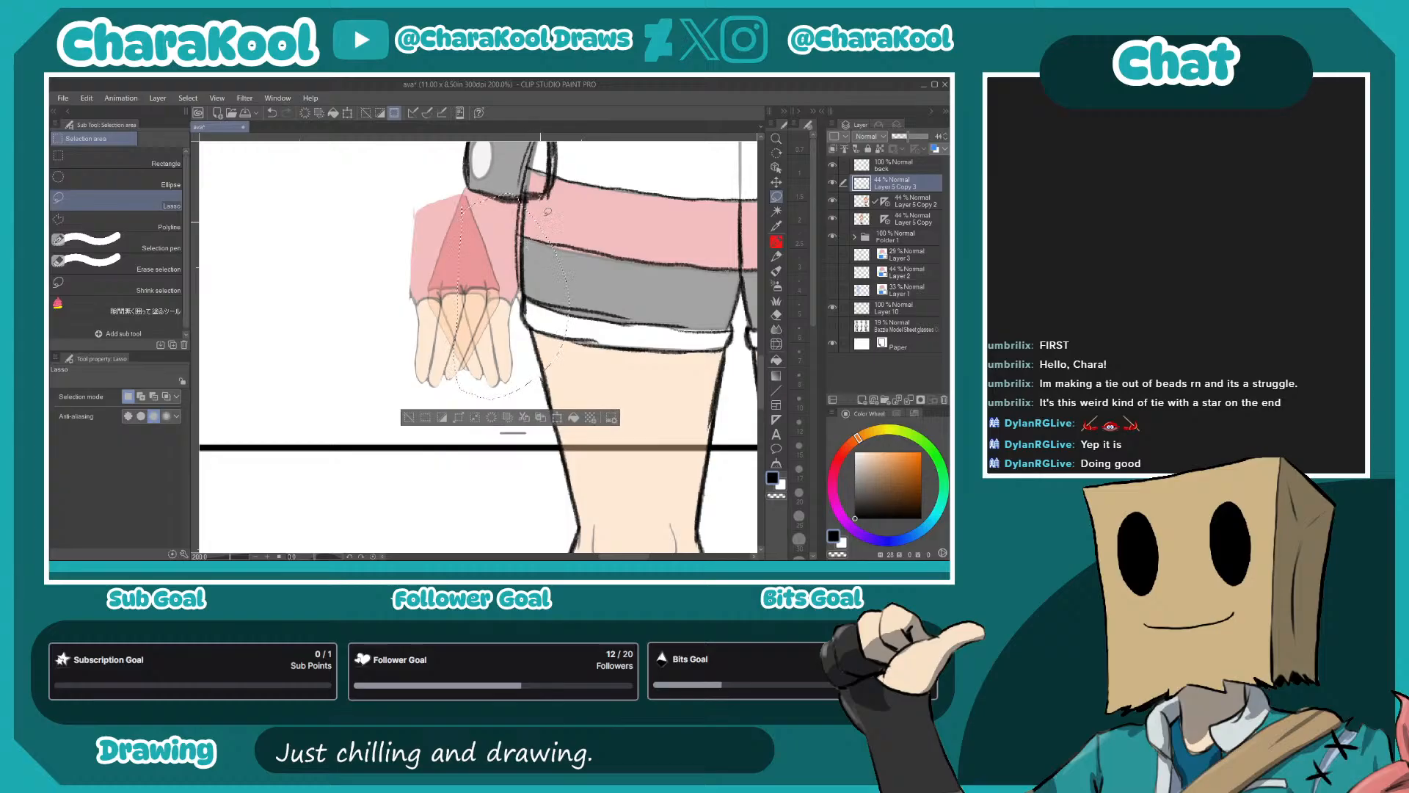
- Try to fit the flipped hand copy under the left-hand wristband by moving and rotating it
mouse_move(547, 302)
mouse_down()
mouse_move(491, 297)
mouse_move(543, 262)
mouse_move(513, 255)
mouse_move(535, 255)
mouse_move(527, 264)
mouse_up()
click(776, 182)
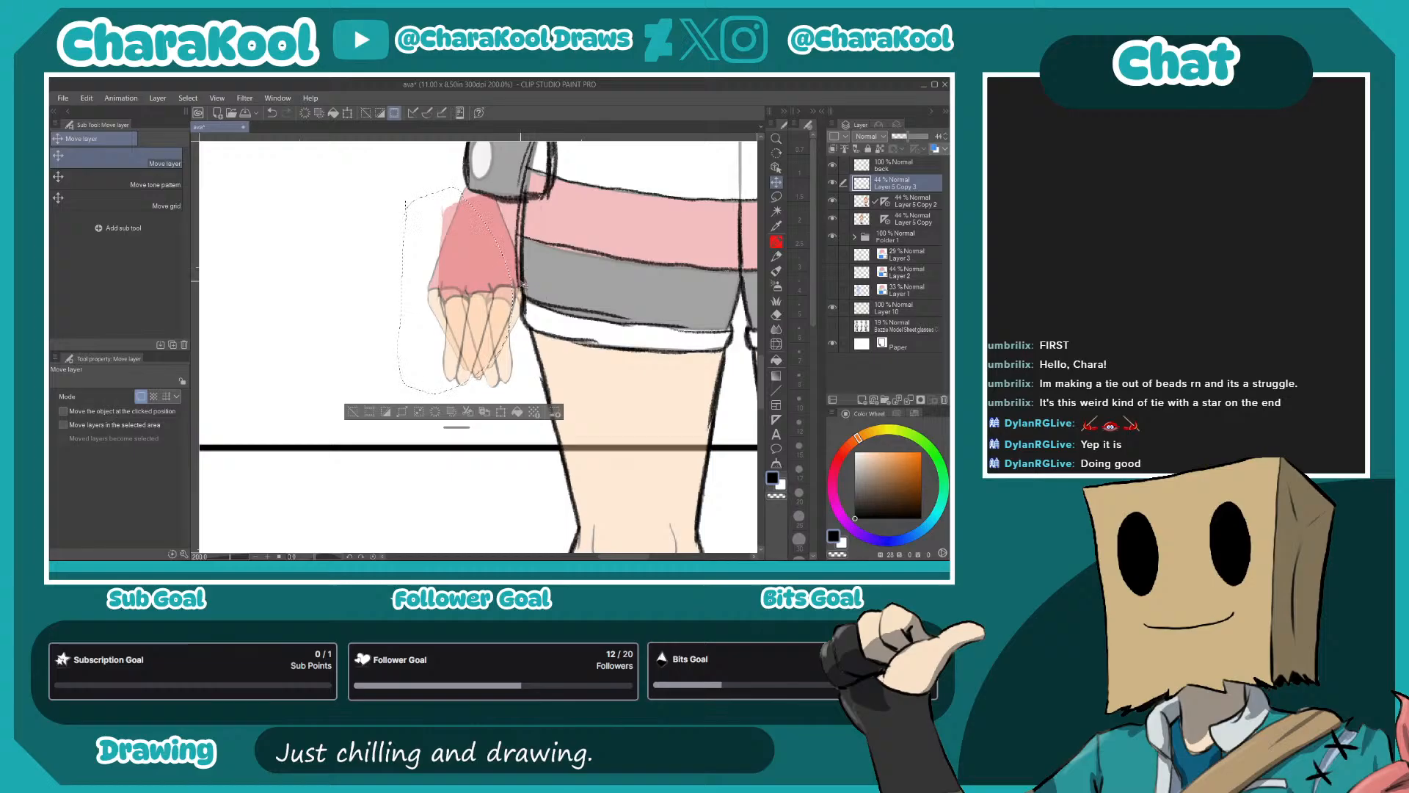
key(ctrl+z)
key(ctrl+t)
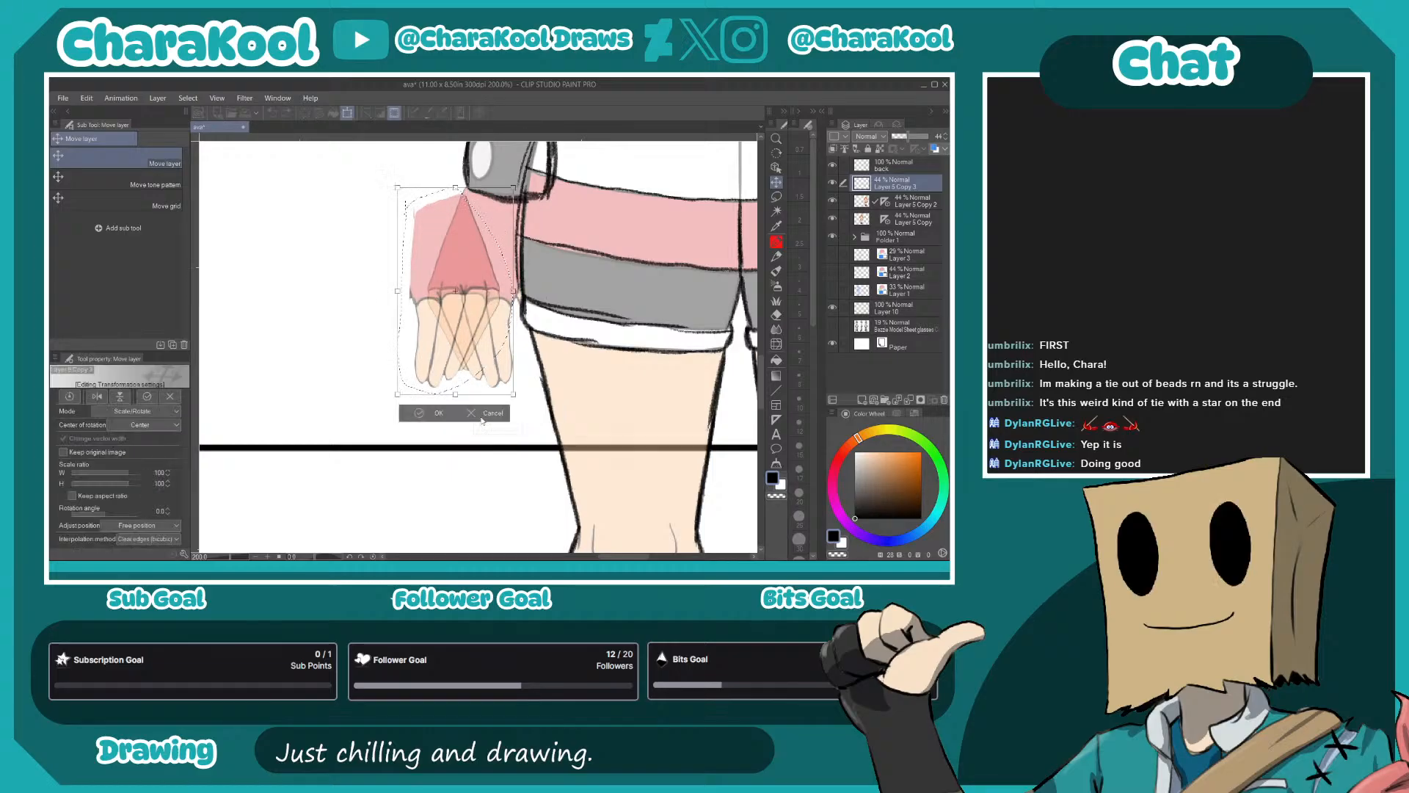
drag(518, 185, 557, 222)
drag(501, 301, 538, 296)
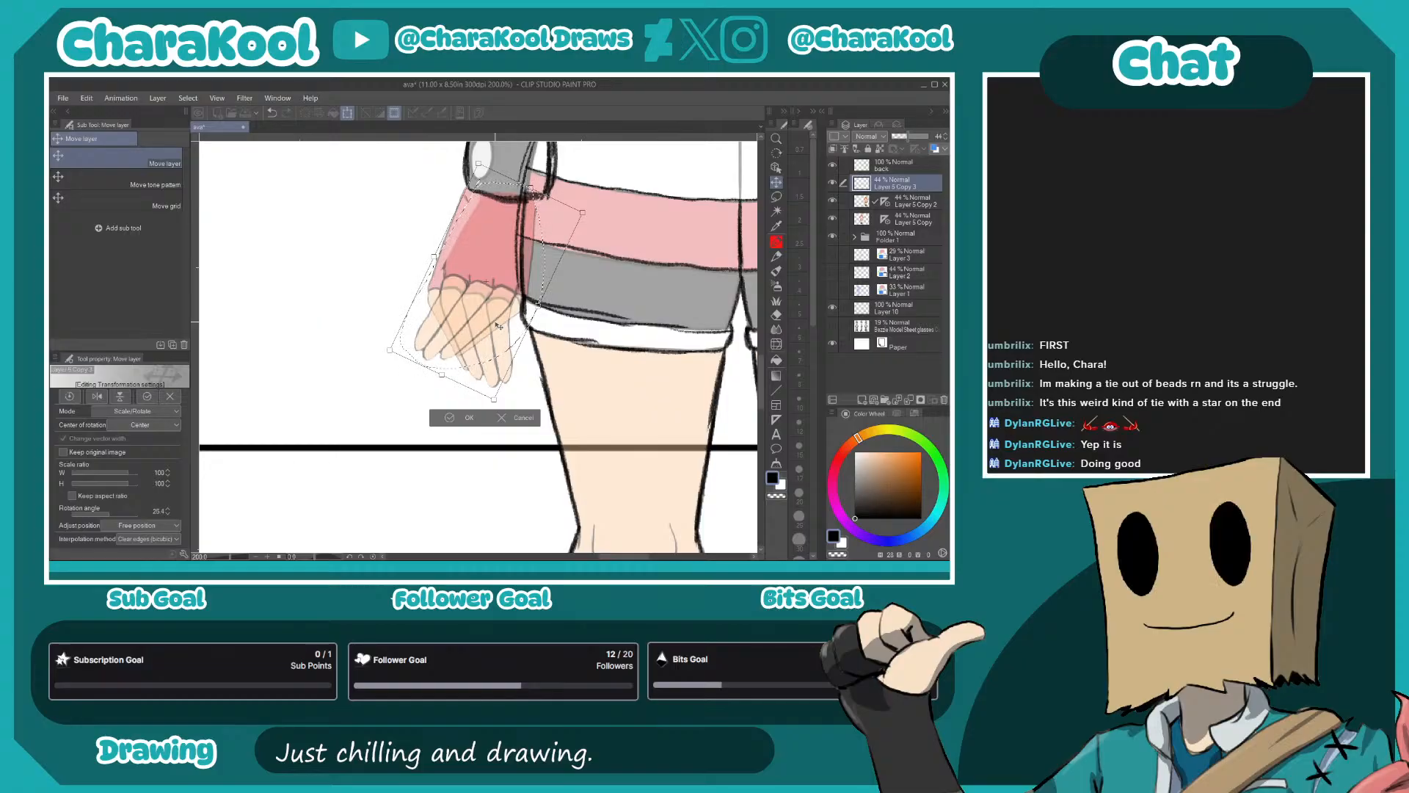
click(523, 418)
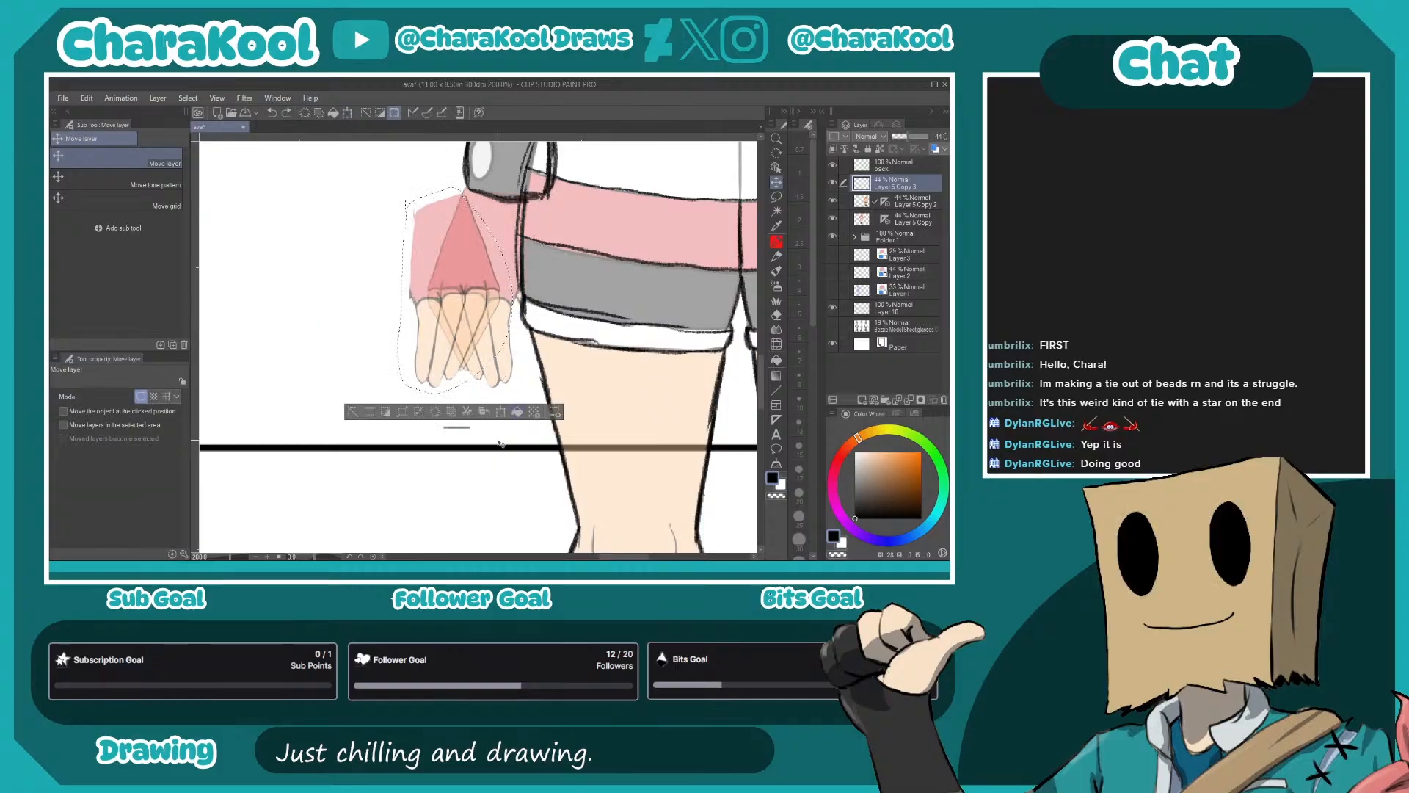
- Move the flipped hand copy away from the figure and delete its layer, keeping Layer 5 Copy 2
drag(503, 338, 413, 345)
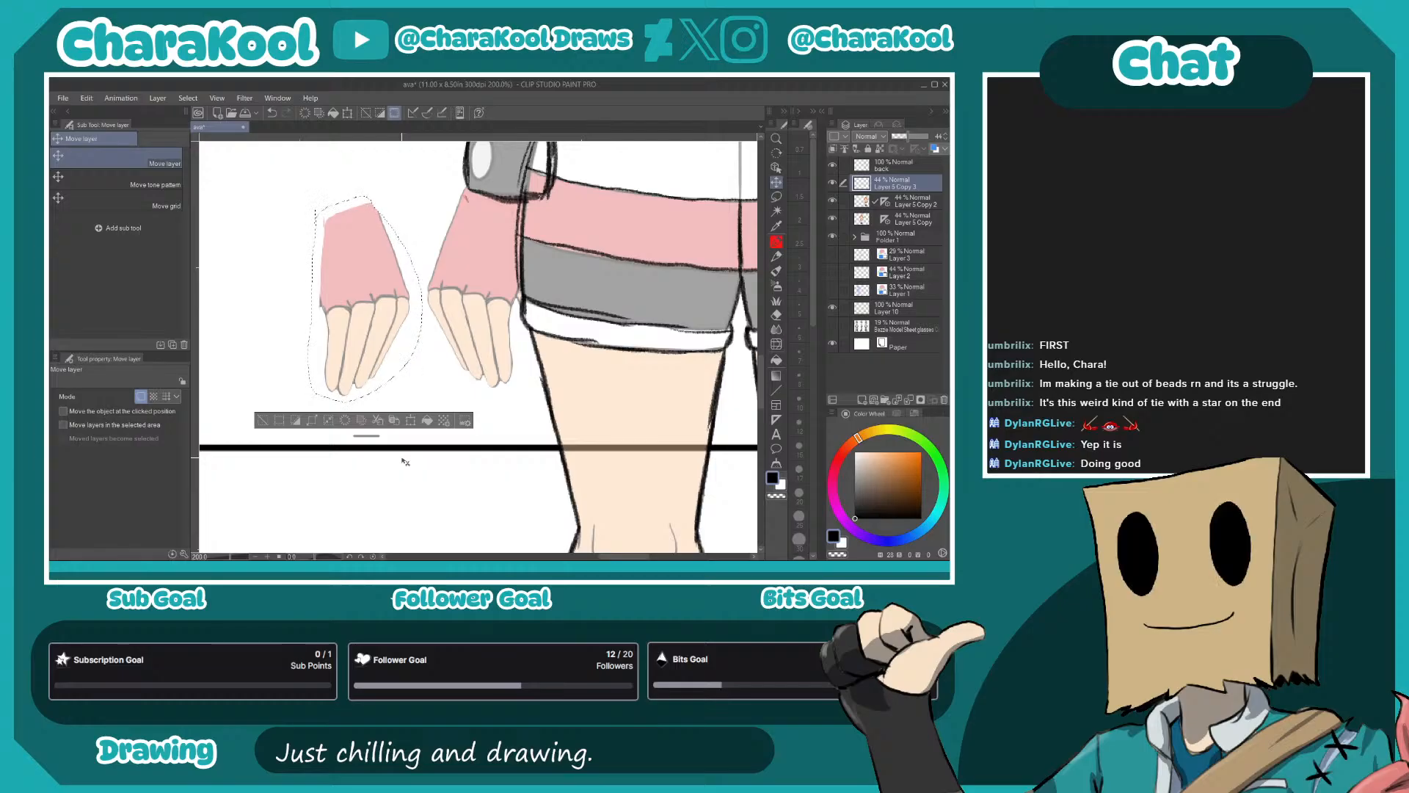
click(945, 400)
click(944, 399)
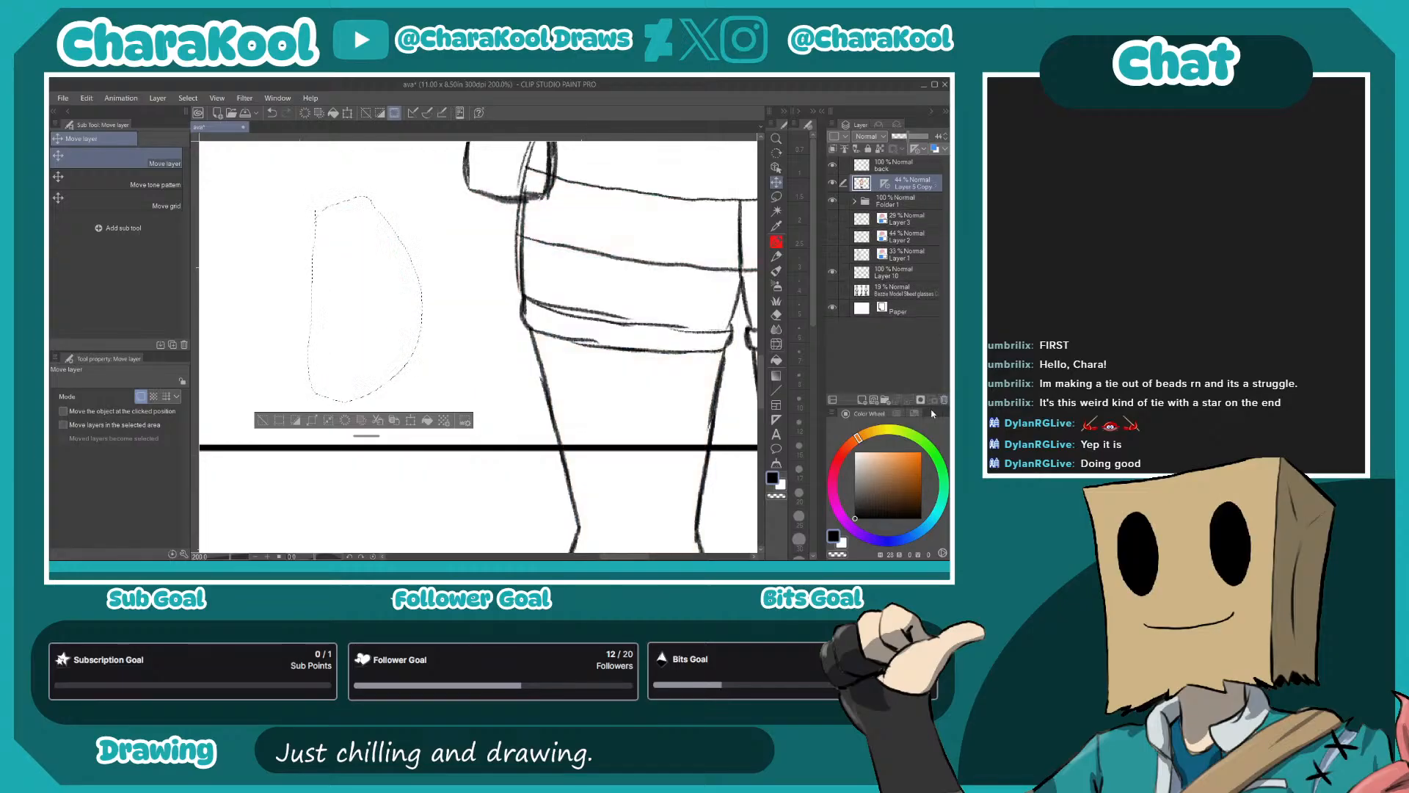
key(ctrl+z)
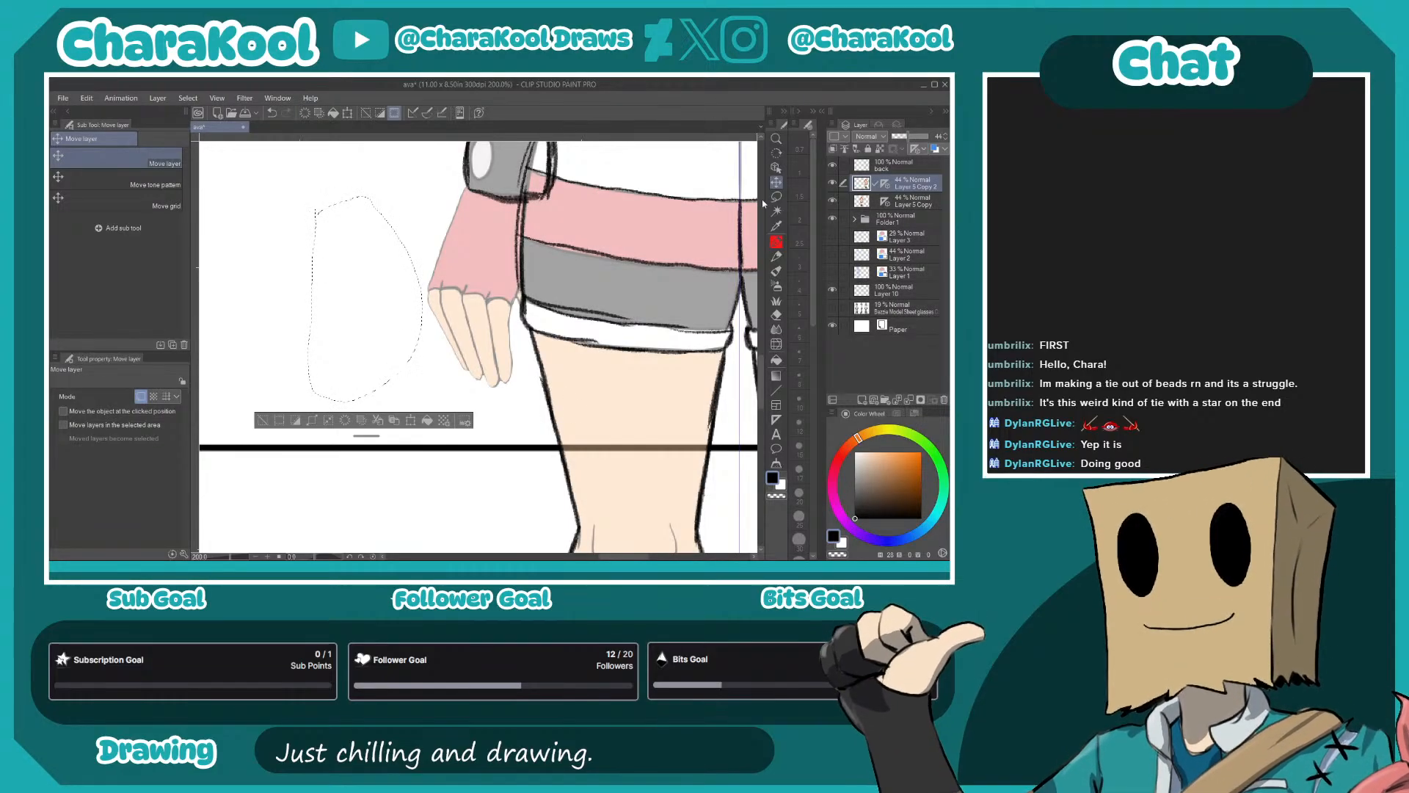
- Clear the selection and make the back layer active for sketching with the Mechanical pencil, undoing the stray stroke
key(m)
key(ctrl+d)
mouse_move(602, 377)
mouse_down()
mouse_move(516, 543)
mouse_move(596, 336)
mouse_move(566, 408)
mouse_move(583, 446)
mouse_up()
scroll(582, 459, up, 2)
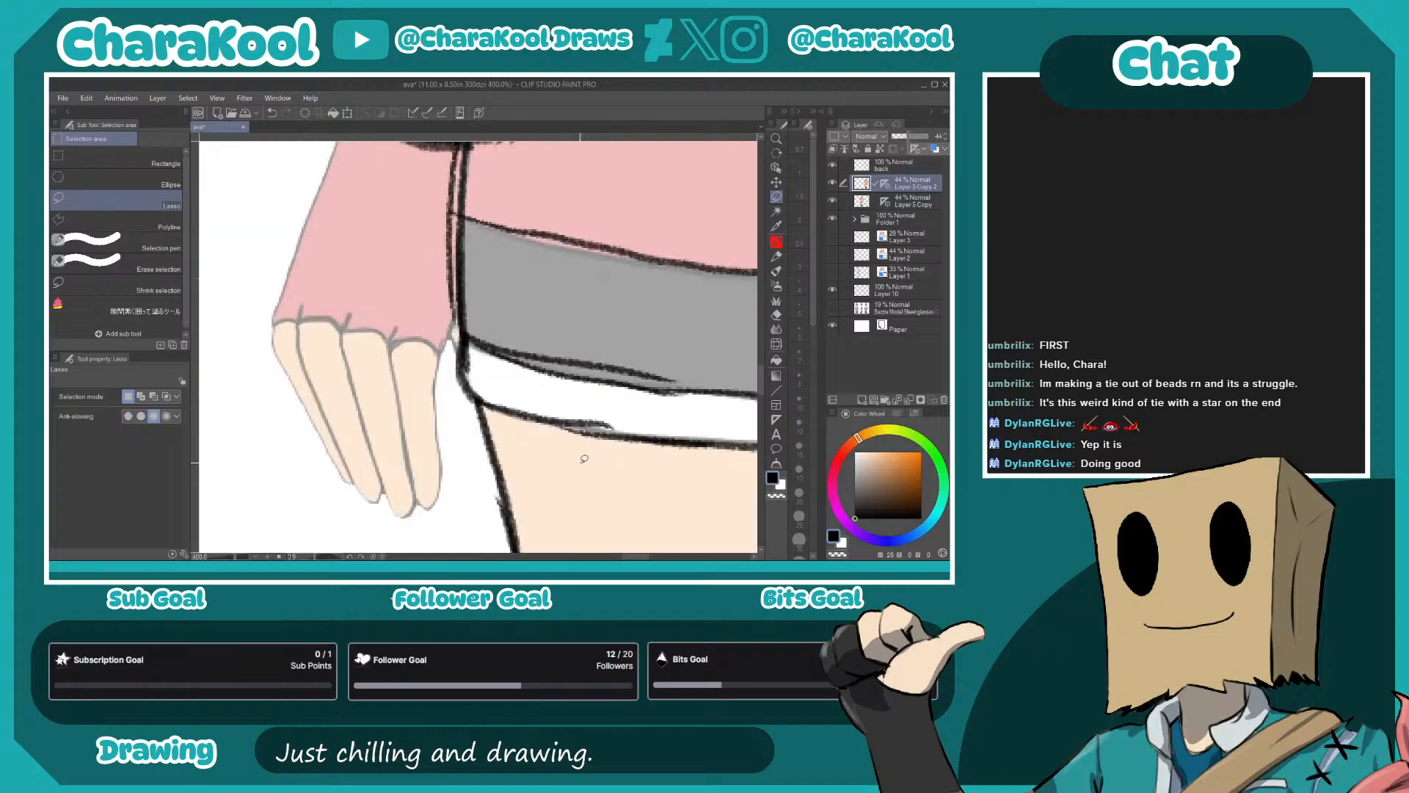
scroll(561, 400, down, 2)
key(p)
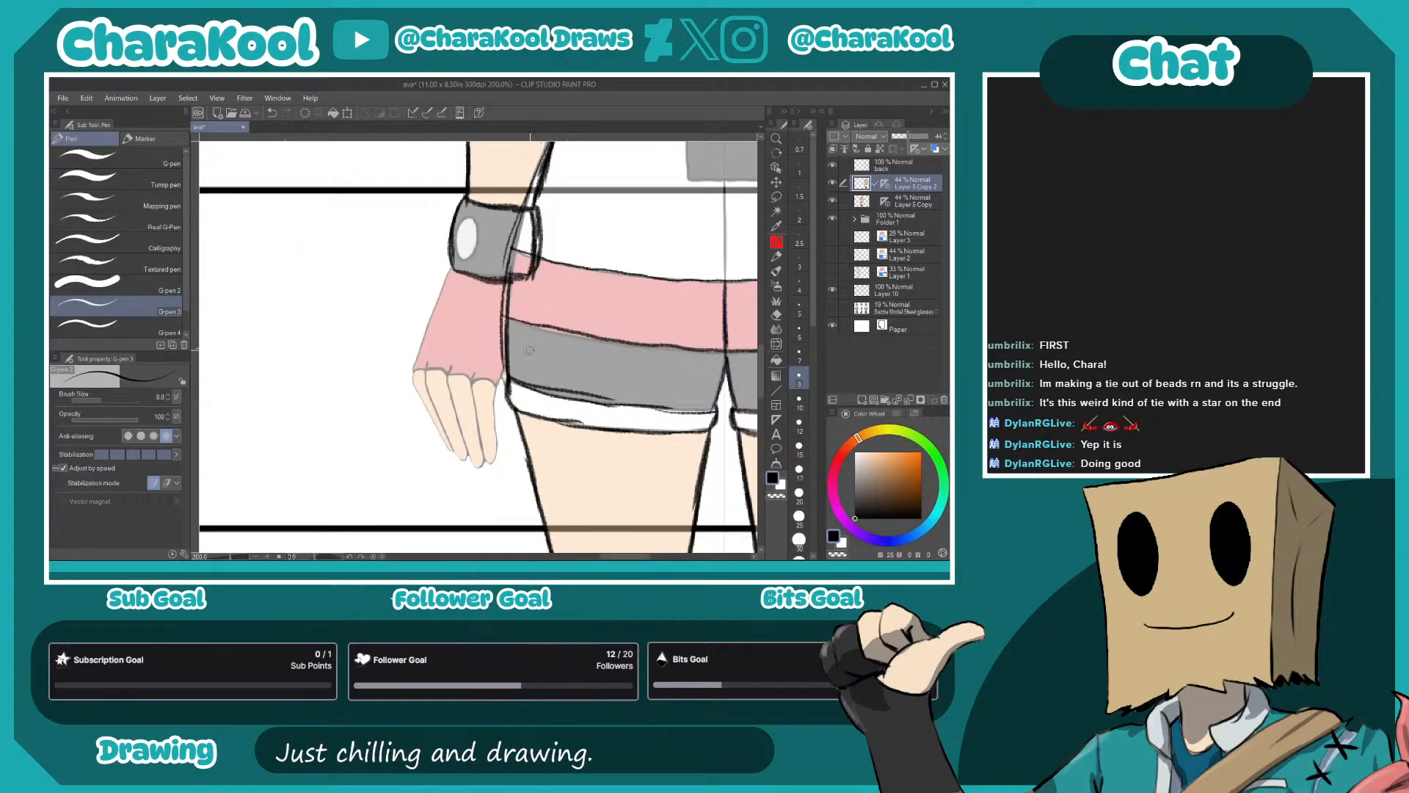
drag(545, 345, 616, 361)
key(p)
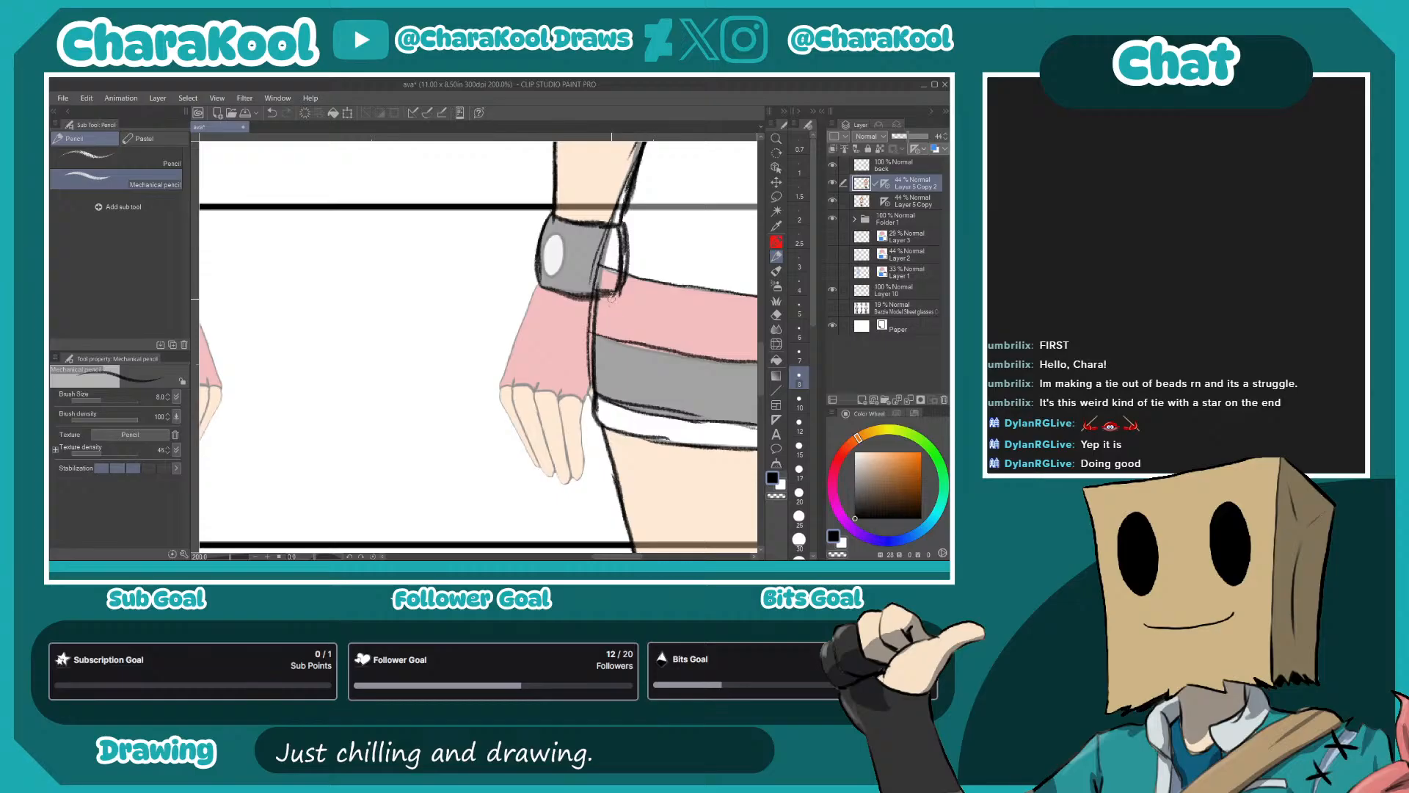
drag(614, 296, 626, 345)
click(899, 165)
key(ctrl+z)
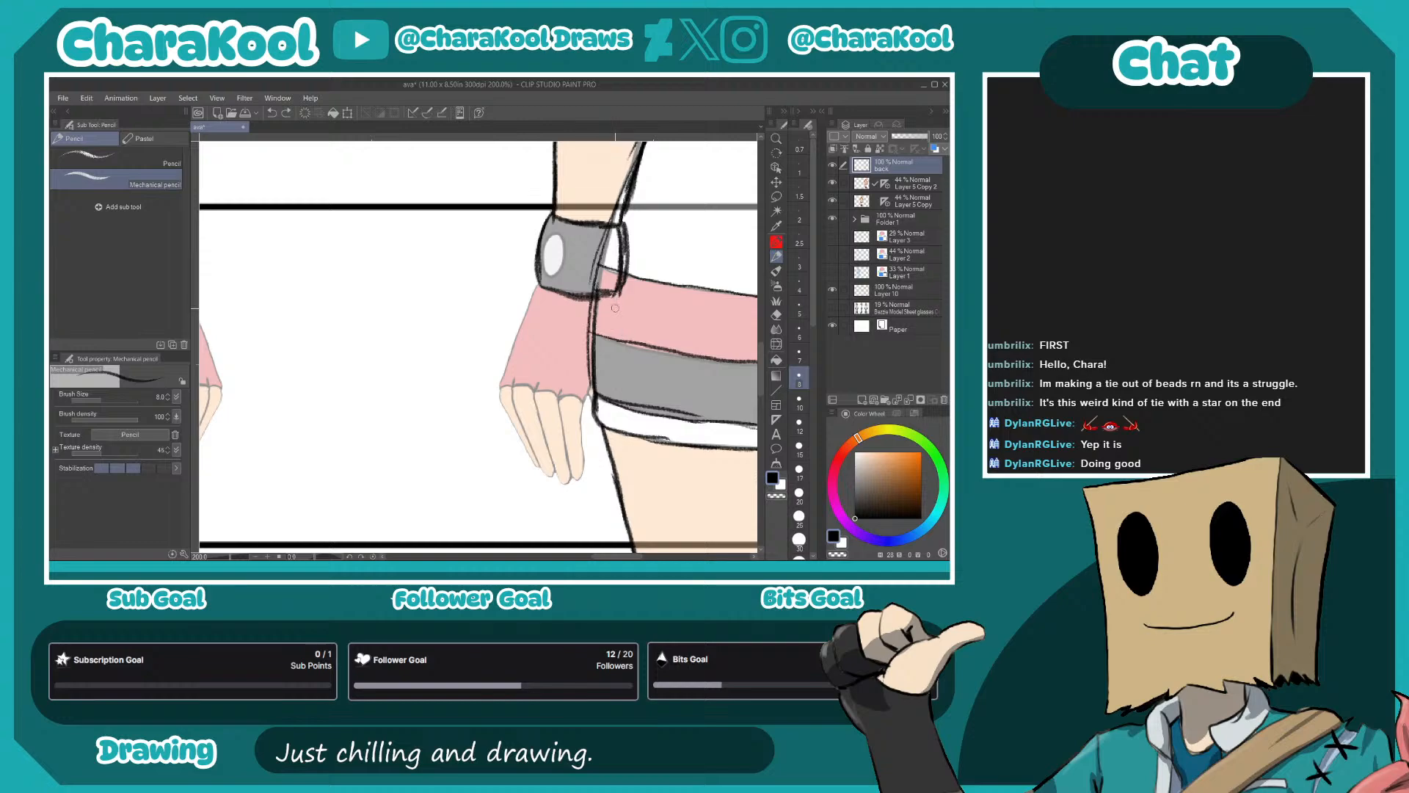
- Sketch the palm edges and the thumb of the left-hand hand below its wristband, overlapping the shorts
drag(614, 299, 634, 380)
mouse_move(536, 290)
mouse_down()
mouse_move(544, 380)
mouse_move(650, 373)
mouse_up()
drag(596, 317, 617, 302)
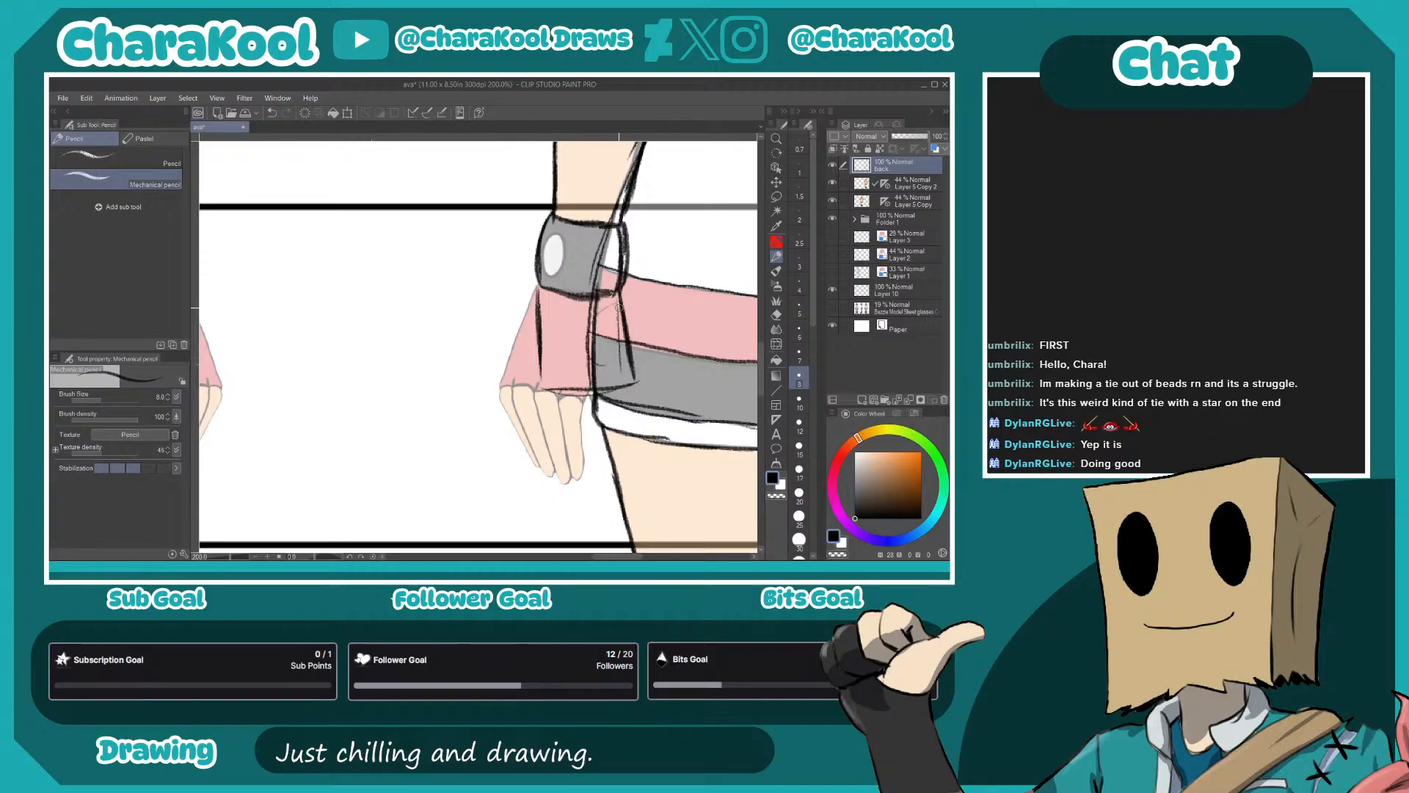
drag(598, 357, 619, 376)
drag(604, 371, 624, 376)
mouse_move(624, 323)
mouse_down()
mouse_move(650, 367)
mouse_move(623, 381)
mouse_move(649, 389)
mouse_move(646, 417)
mouse_move(647, 405)
mouse_move(627, 422)
mouse_move(645, 418)
mouse_up()
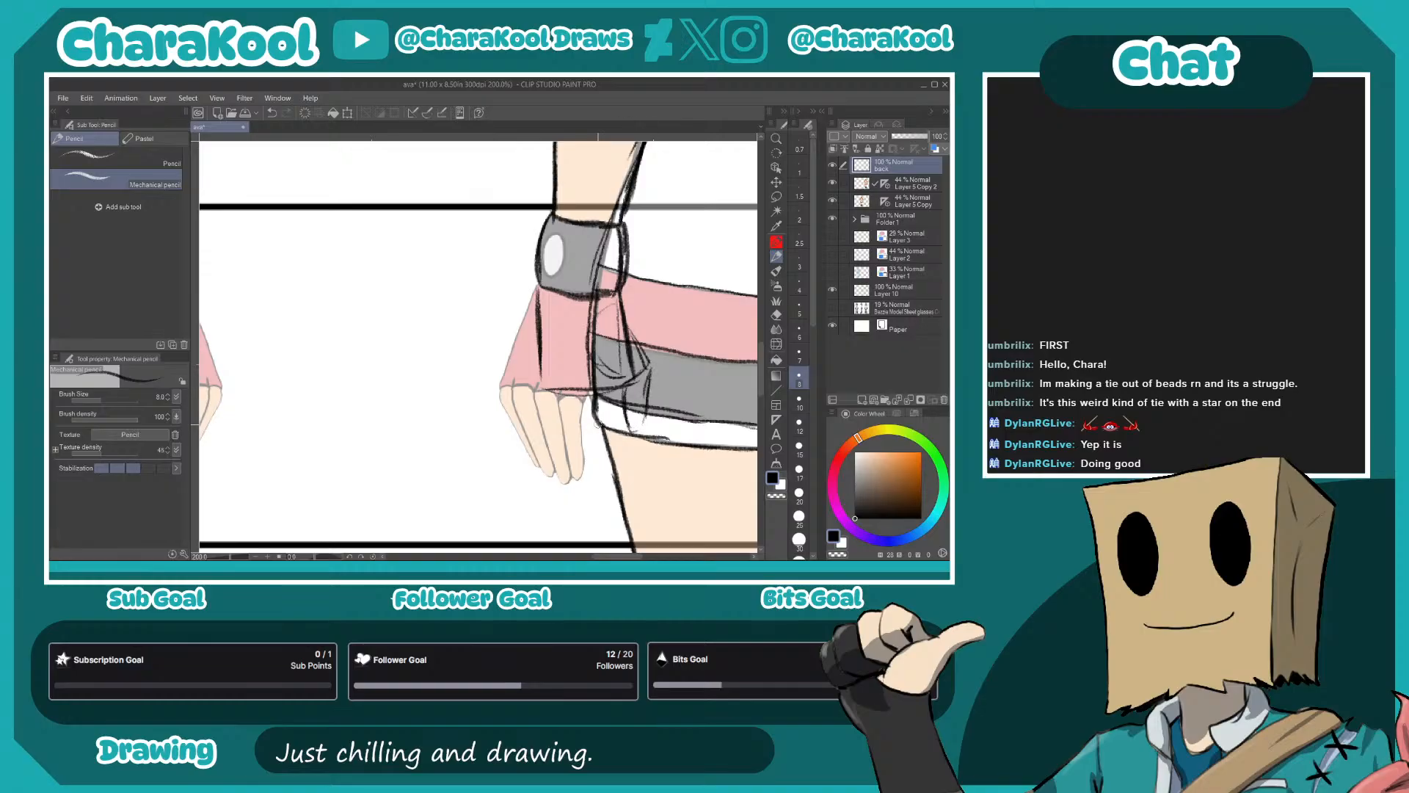
- Trace the outer edge and fingers of the left-hand hand and add inner contour lines across the glove
drag(542, 297, 558, 364)
mouse_move(526, 408)
mouse_down()
mouse_move(551, 473)
mouse_move(536, 470)
mouse_up()
drag(516, 436, 526, 457)
drag(502, 406, 534, 288)
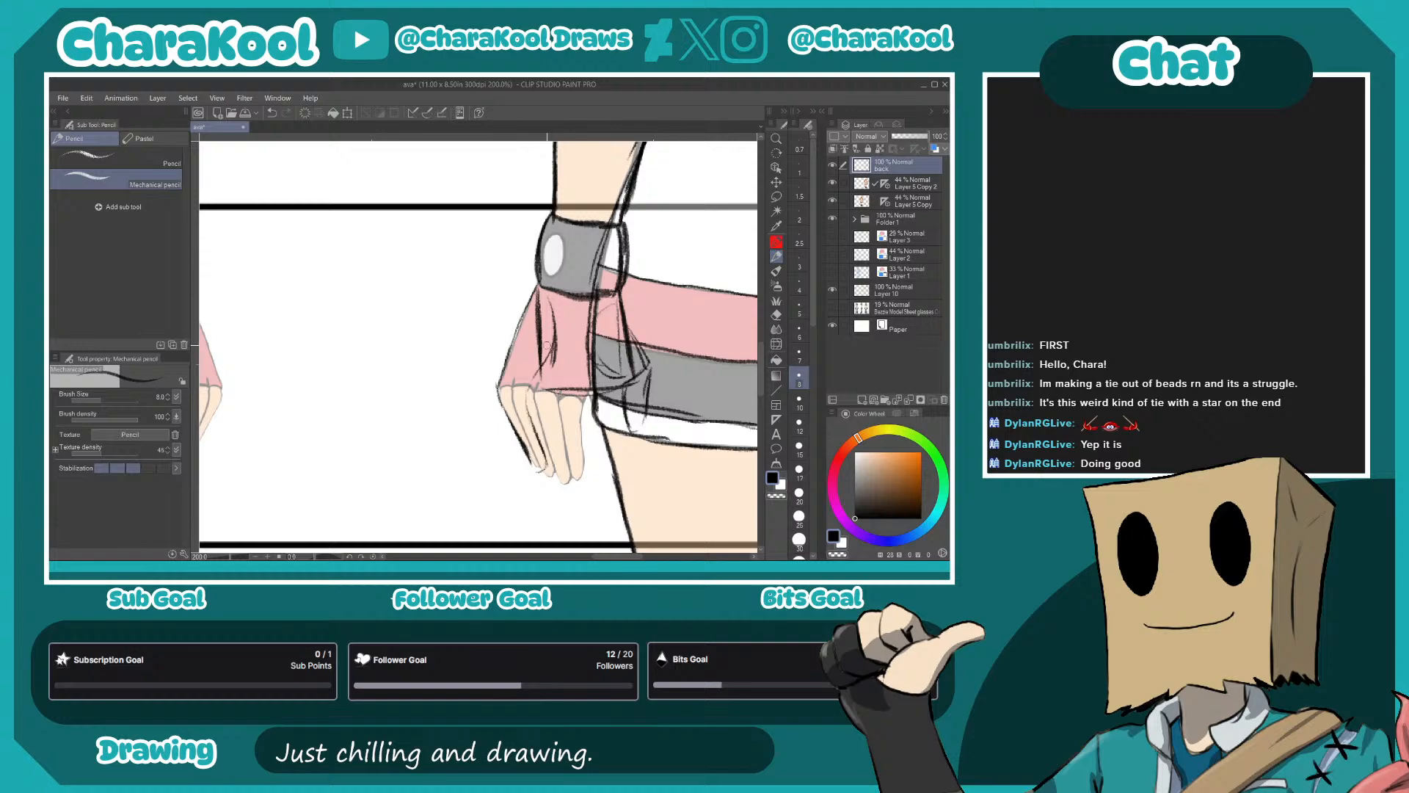
mouse_move(526, 392)
mouse_down()
mouse_move(531, 369)
mouse_move(539, 444)
mouse_move(539, 396)
mouse_up()
mouse_move(577, 312)
mouse_down()
mouse_move(546, 371)
mouse_move(554, 362)
mouse_move(532, 372)
mouse_move(609, 380)
mouse_up()
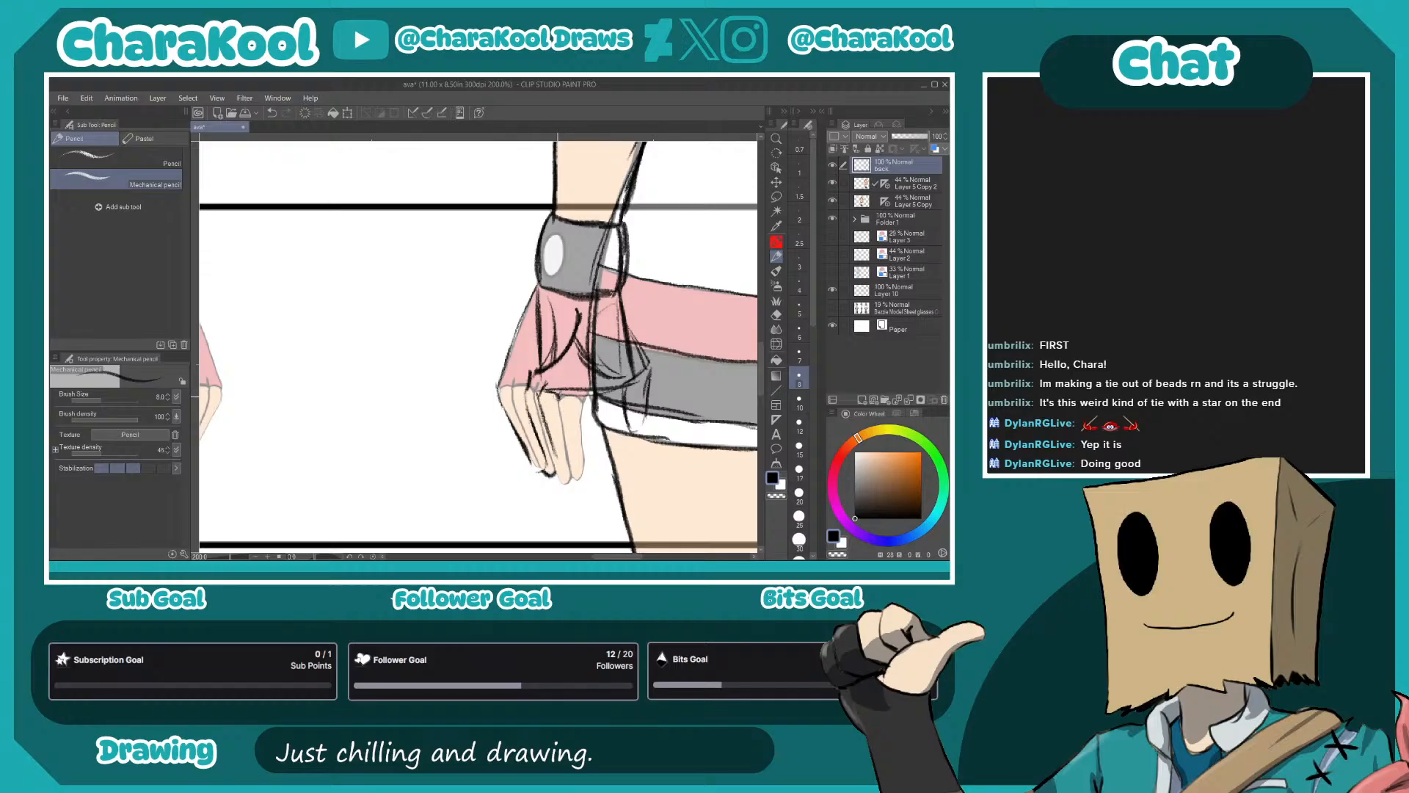
mouse_move(560, 400)
mouse_down()
mouse_move(571, 472)
mouse_move(551, 474)
mouse_move(573, 483)
mouse_move(577, 403)
mouse_move(595, 375)
mouse_move(579, 396)
mouse_move(529, 406)
mouse_move(537, 437)
mouse_up()
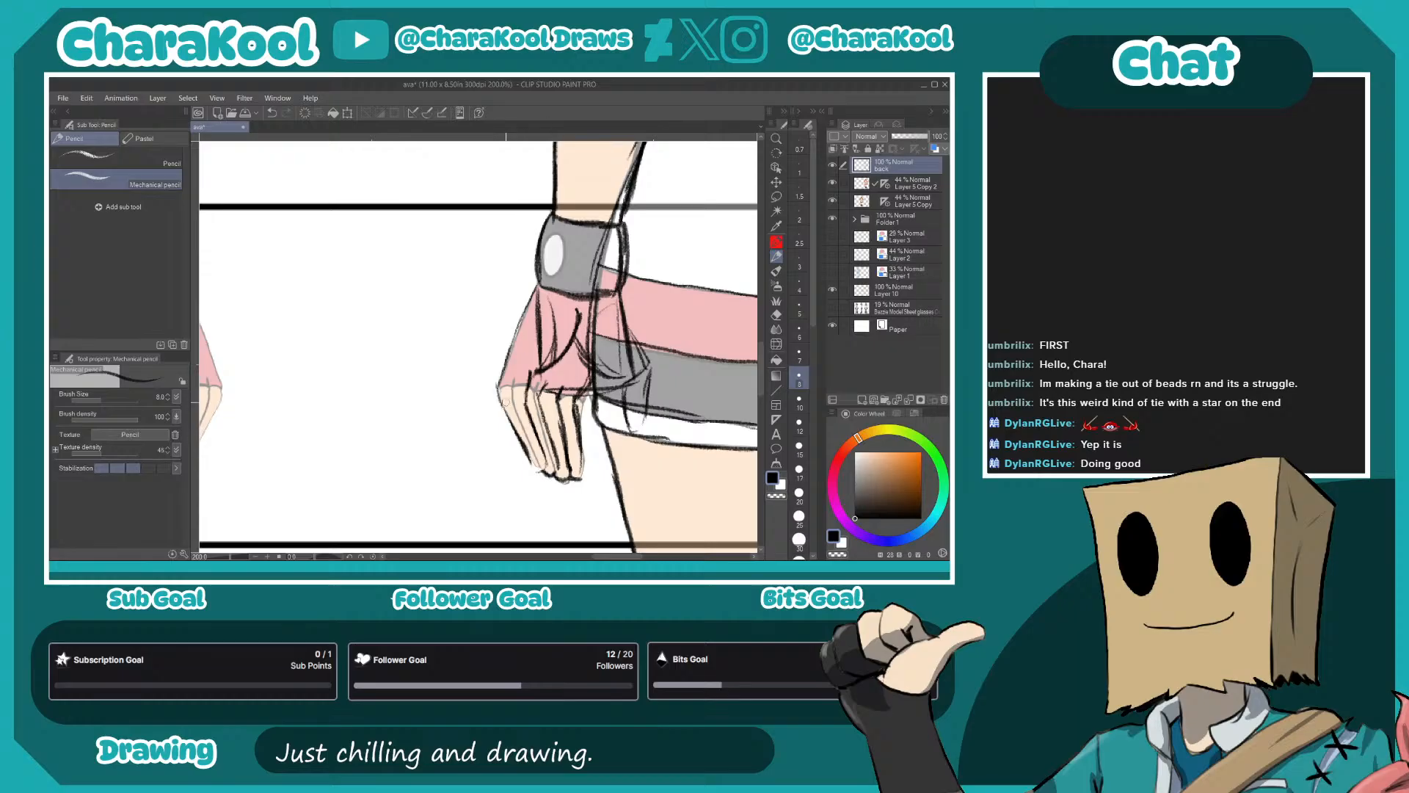
- Draw the glove's hem across the knuckles and darken the thumb outline of the left-hand hand
drag(502, 385, 530, 376)
mouse_move(558, 390)
mouse_down()
mouse_move(580, 403)
mouse_move(617, 379)
mouse_move(563, 352)
mouse_move(626, 395)
mouse_move(637, 433)
mouse_move(648, 426)
mouse_move(649, 357)
mouse_move(617, 319)
mouse_move(631, 336)
mouse_up()
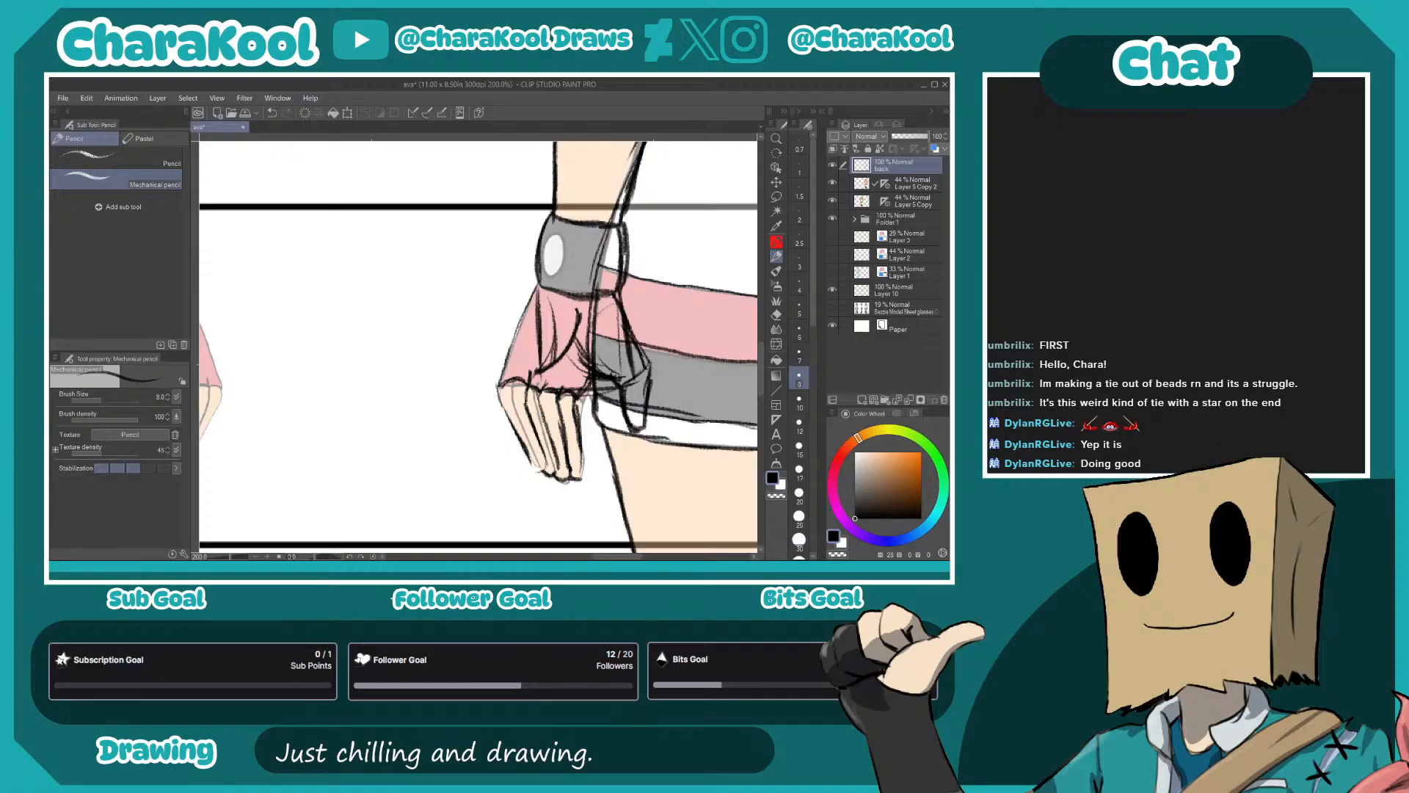
drag(681, 418, 601, 436)
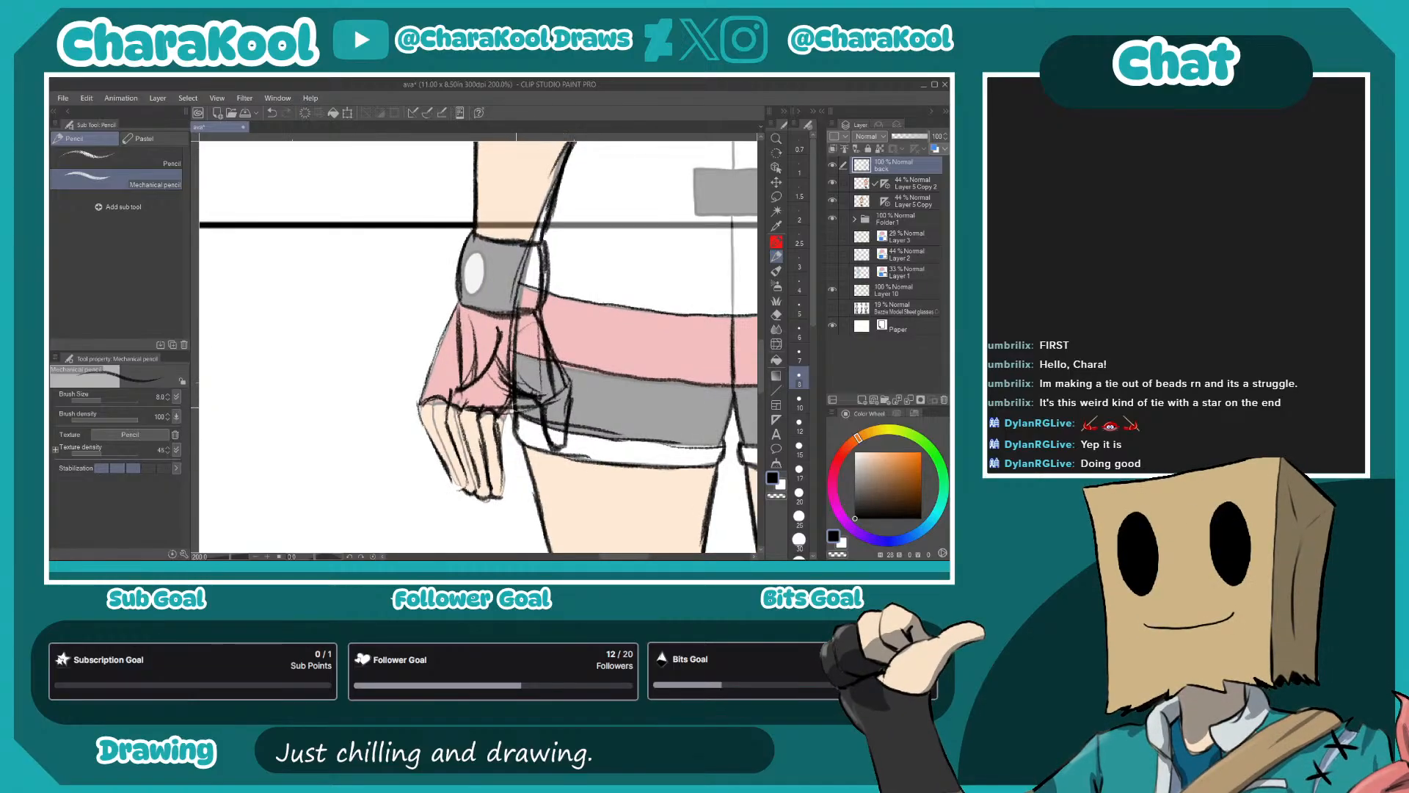
key(e)
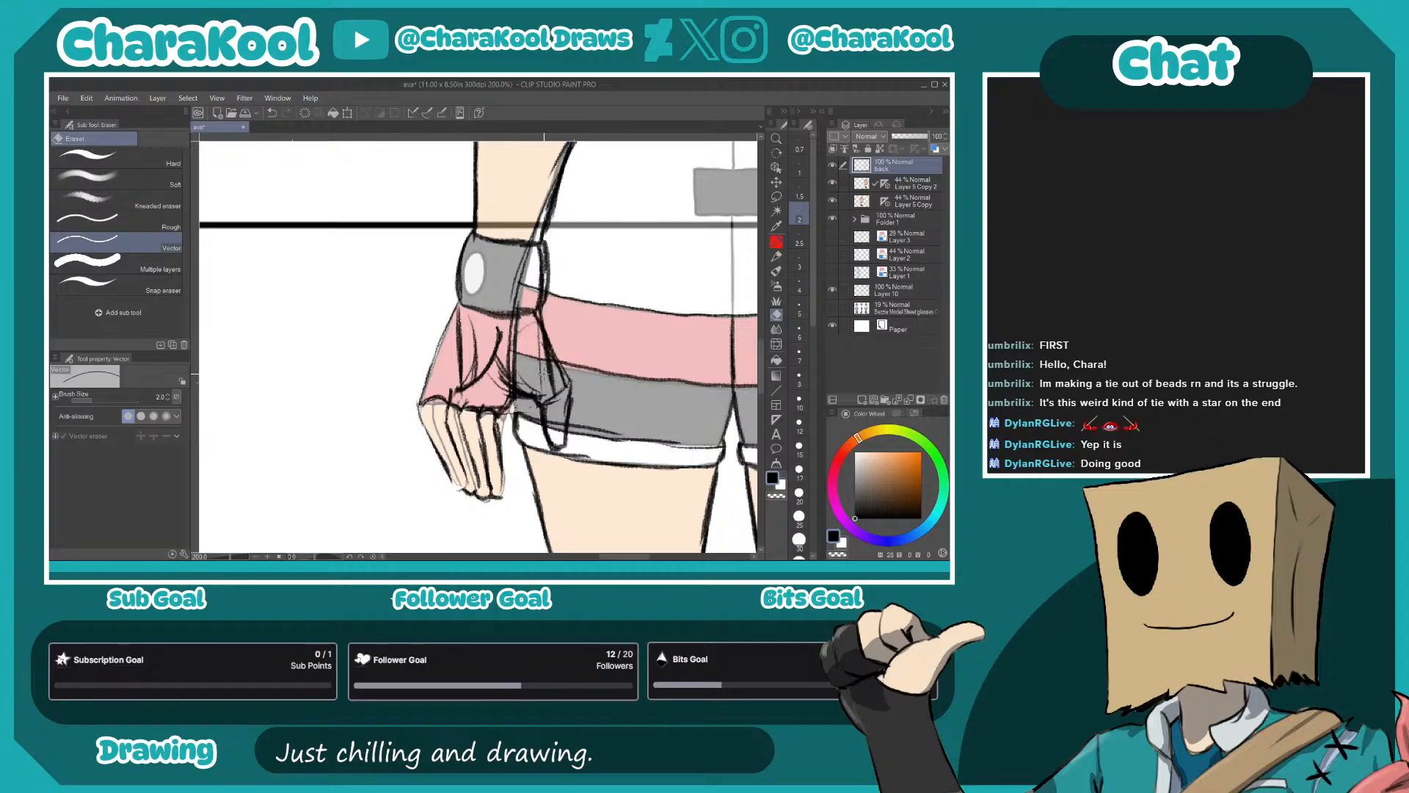
key(p)
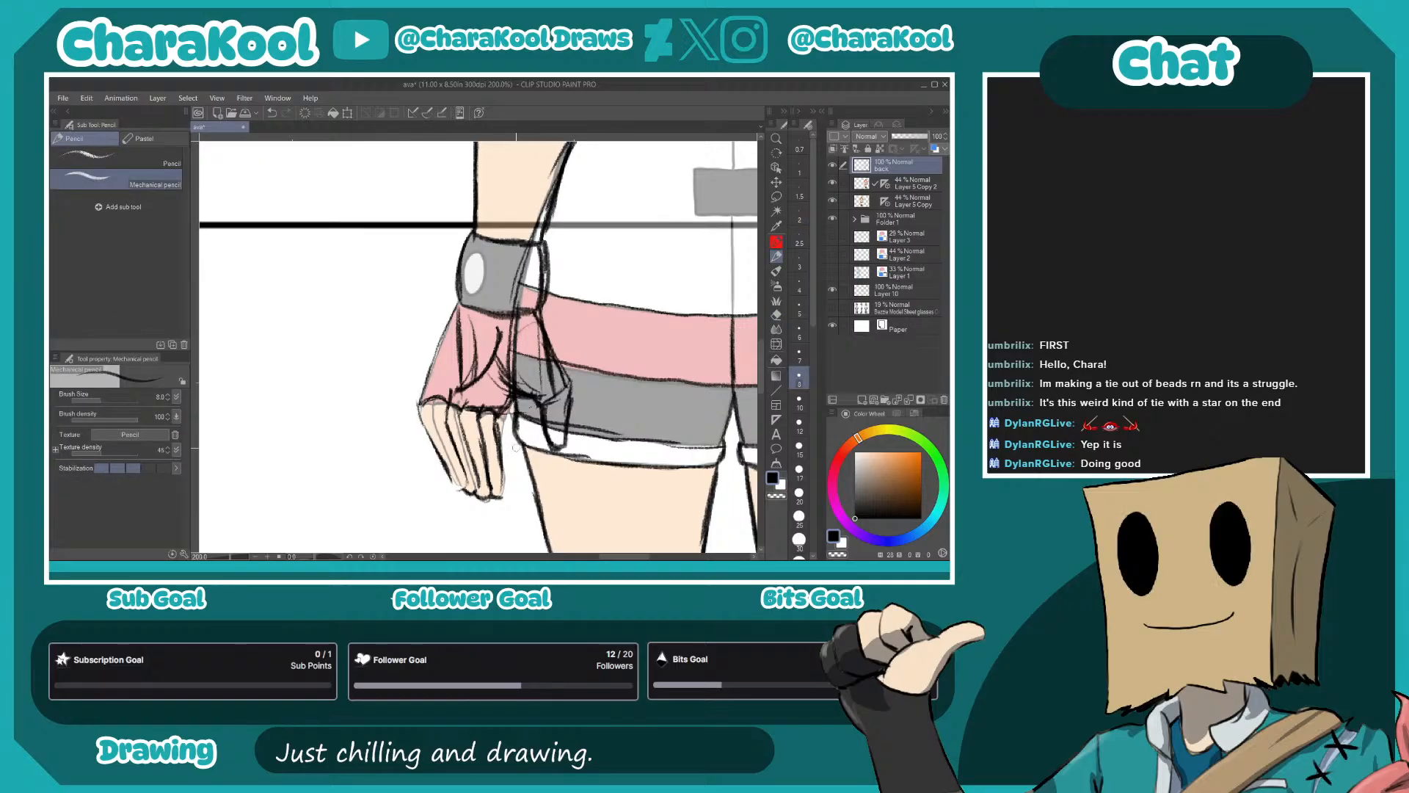
drag(581, 443, 488, 427)
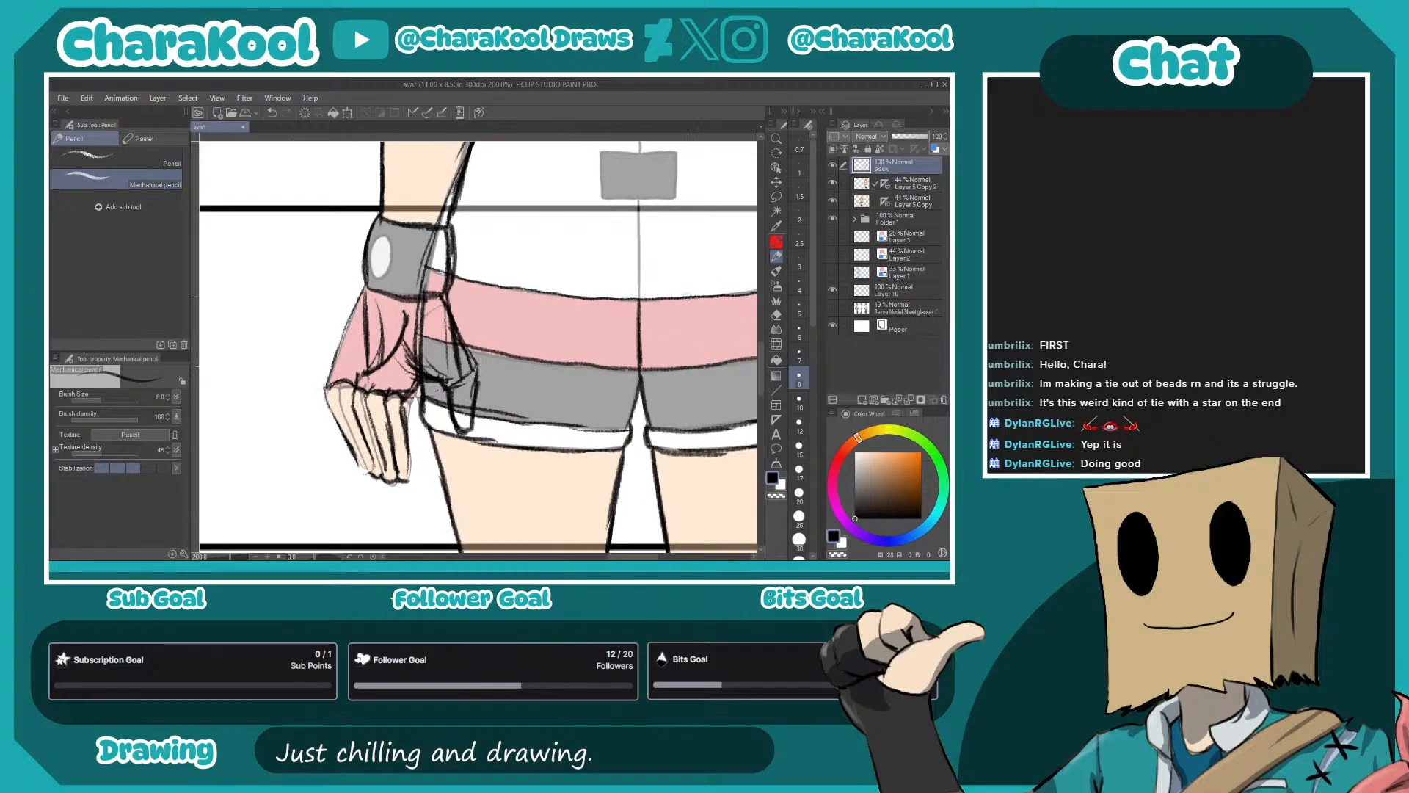
- Lasso the sketched left-hand hand on the back layer and duplicate it onto its own layer
click(776, 196)
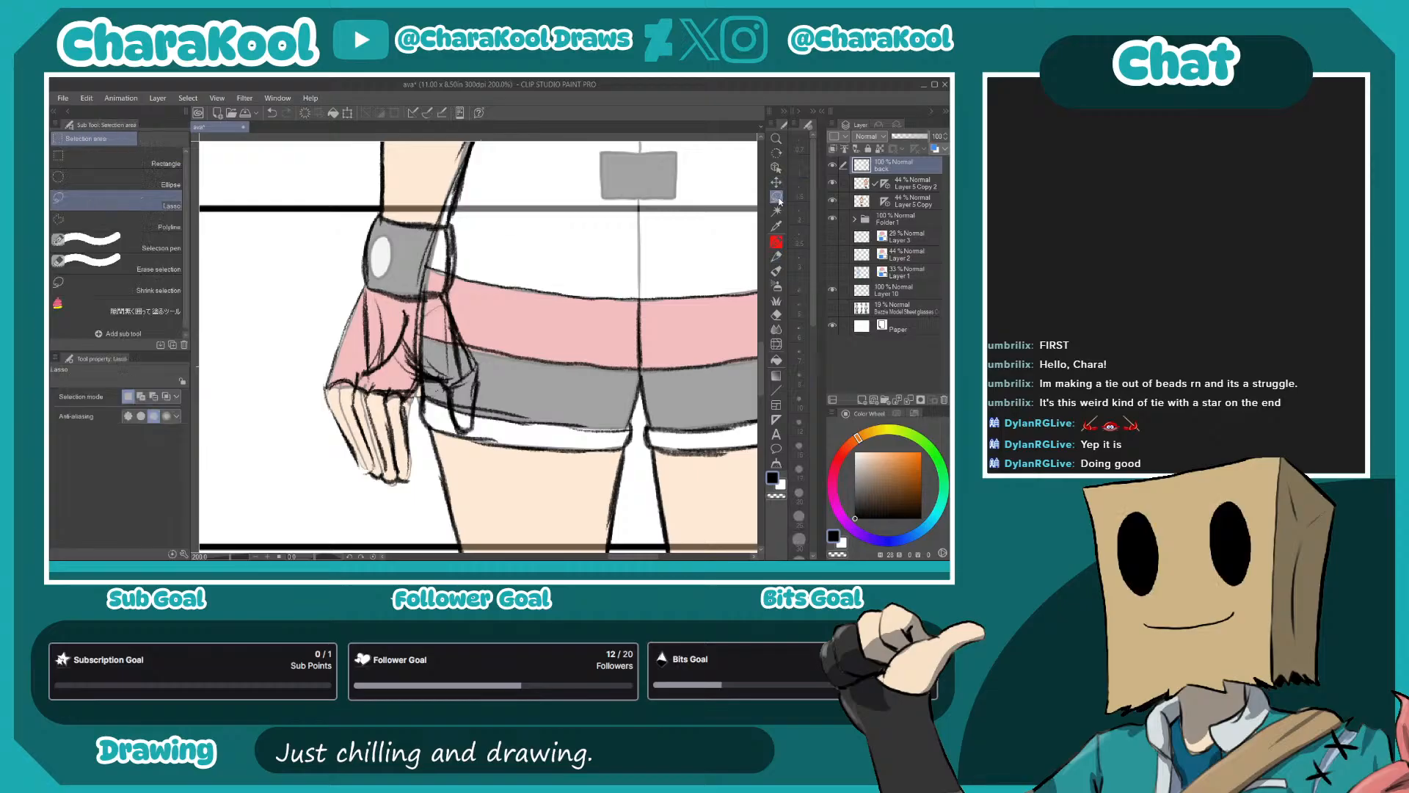
mouse_move(361, 288)
mouse_down()
mouse_move(448, 293)
mouse_move(482, 345)
mouse_up()
mouse_move(479, 413)
mouse_down()
mouse_move(431, 379)
mouse_move(413, 404)
mouse_move(419, 459)
mouse_move(395, 495)
mouse_move(315, 430)
mouse_move(337, 309)
mouse_move(360, 289)
mouse_up()
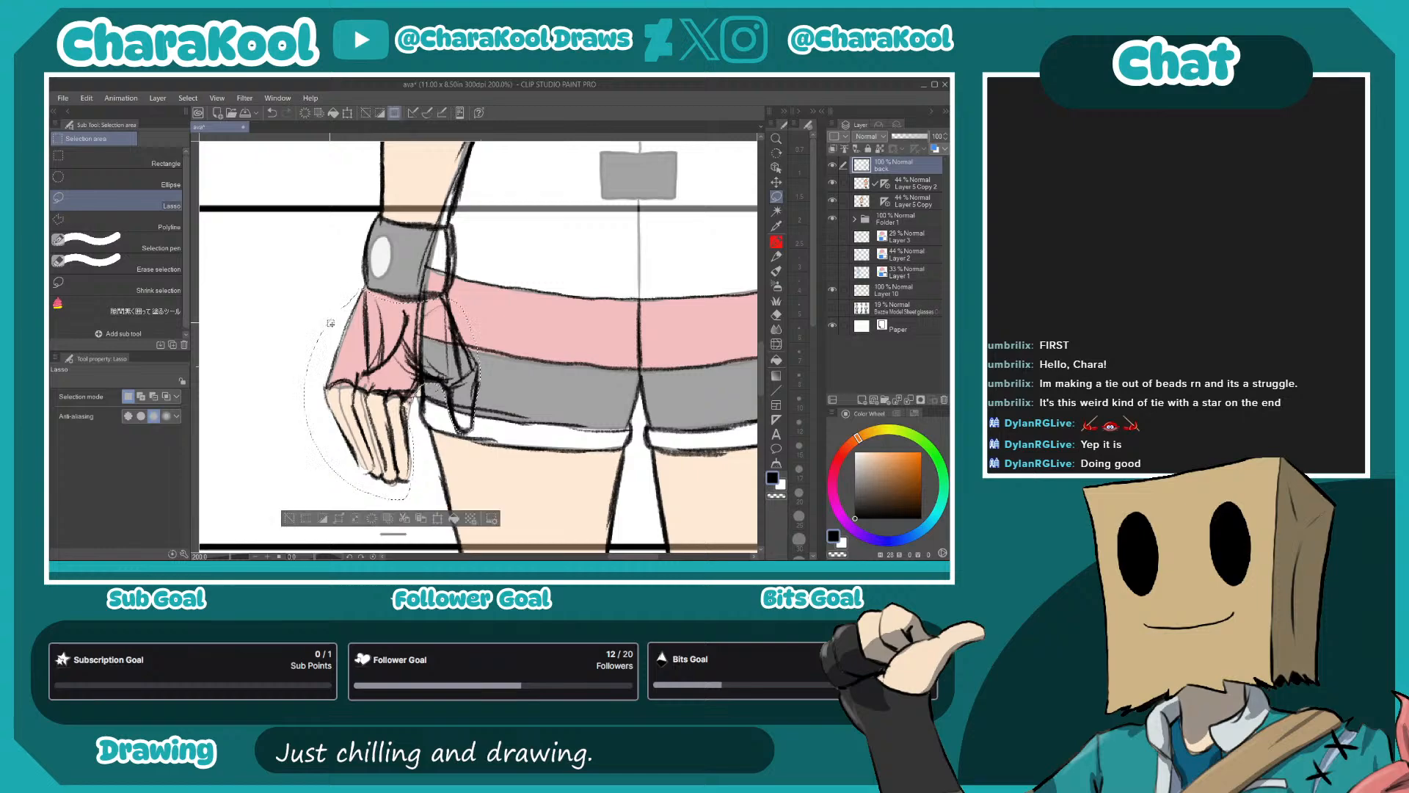
key(ctrl+c)
key(ctrl+v)
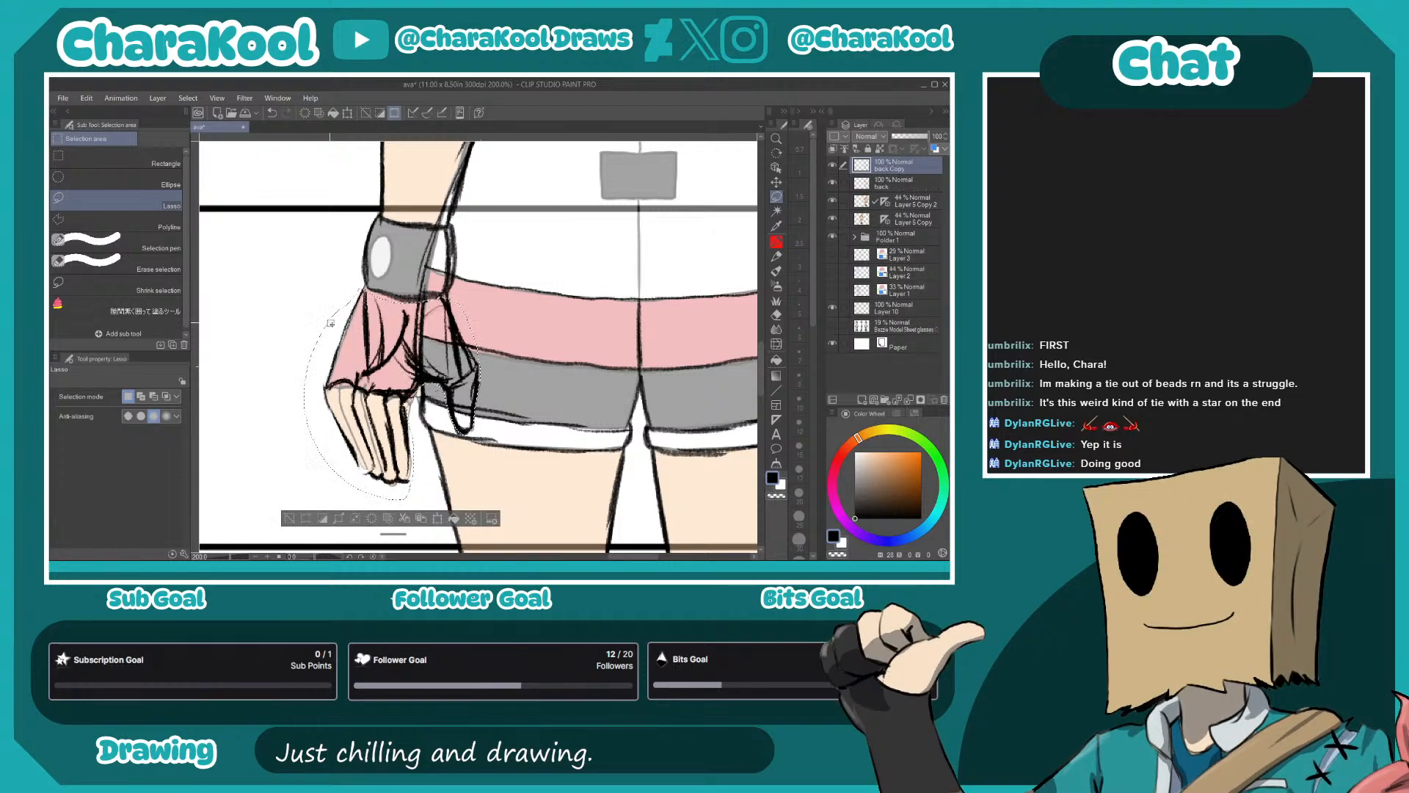
- Flip the copied hand sketch horizontally and place it beneath the wristband of the opposite arm
click(86, 97)
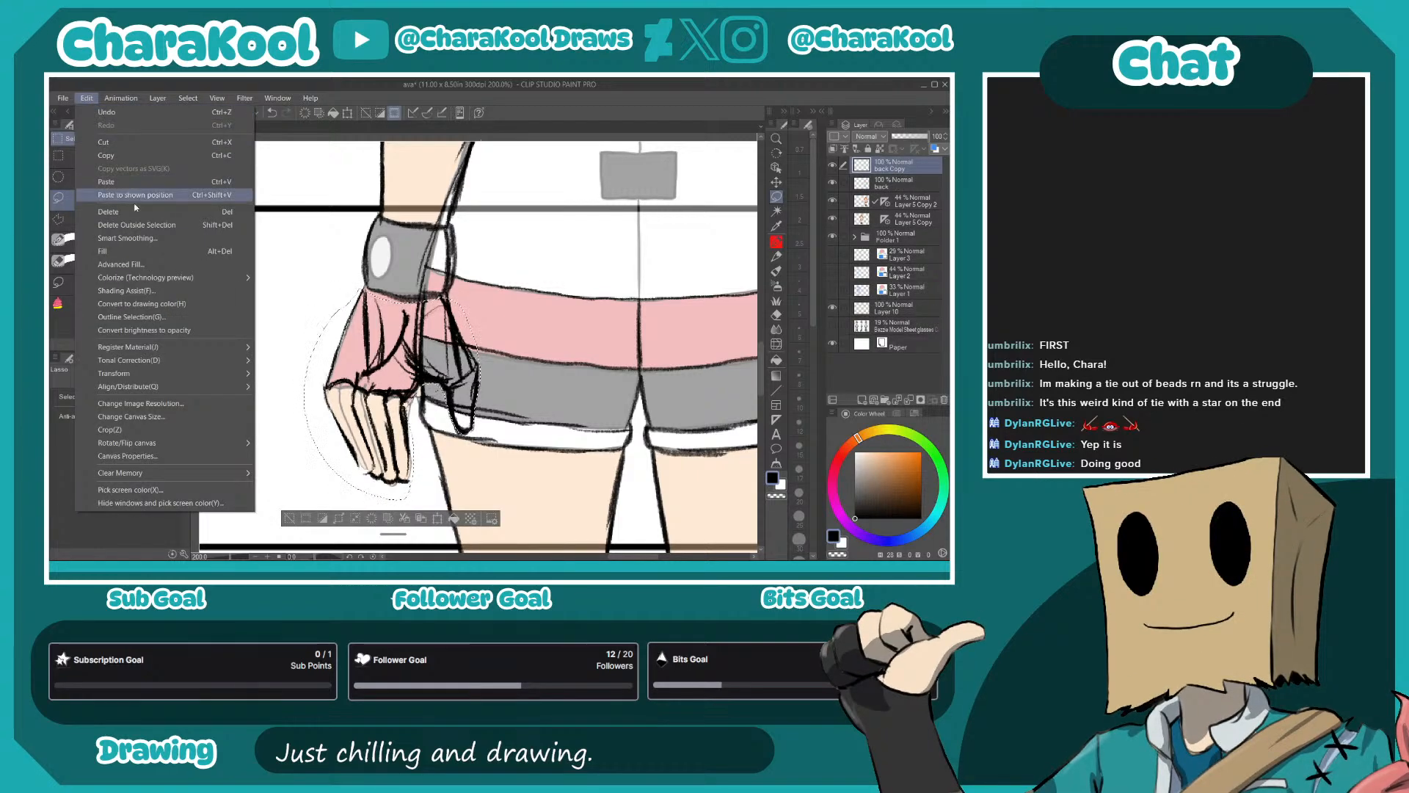
mouse_move(179, 376)
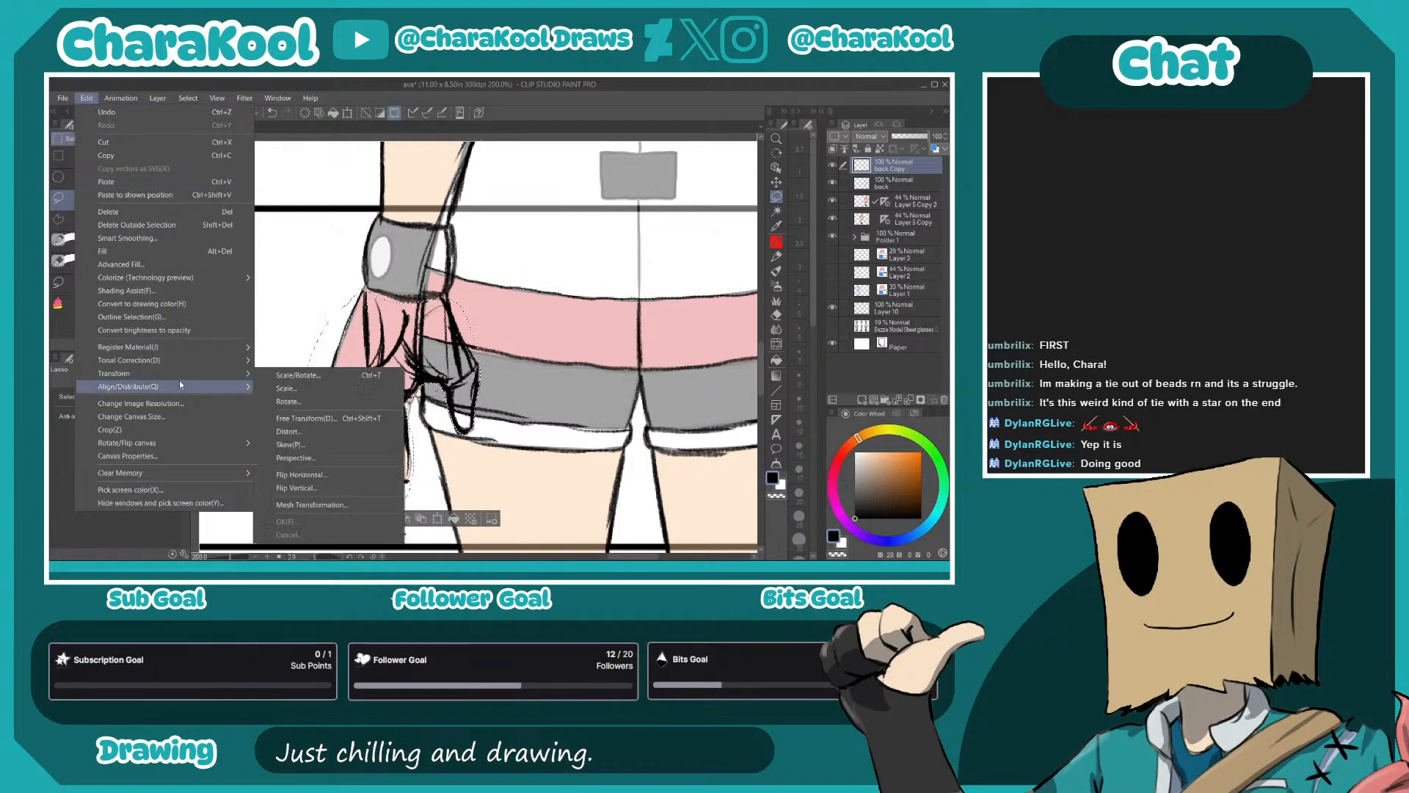
click(346, 480)
drag(557, 393, 375, 354)
drag(262, 361, 761, 353)
key(Return)
drag(511, 403, 417, 426)
key(ctrl+t)
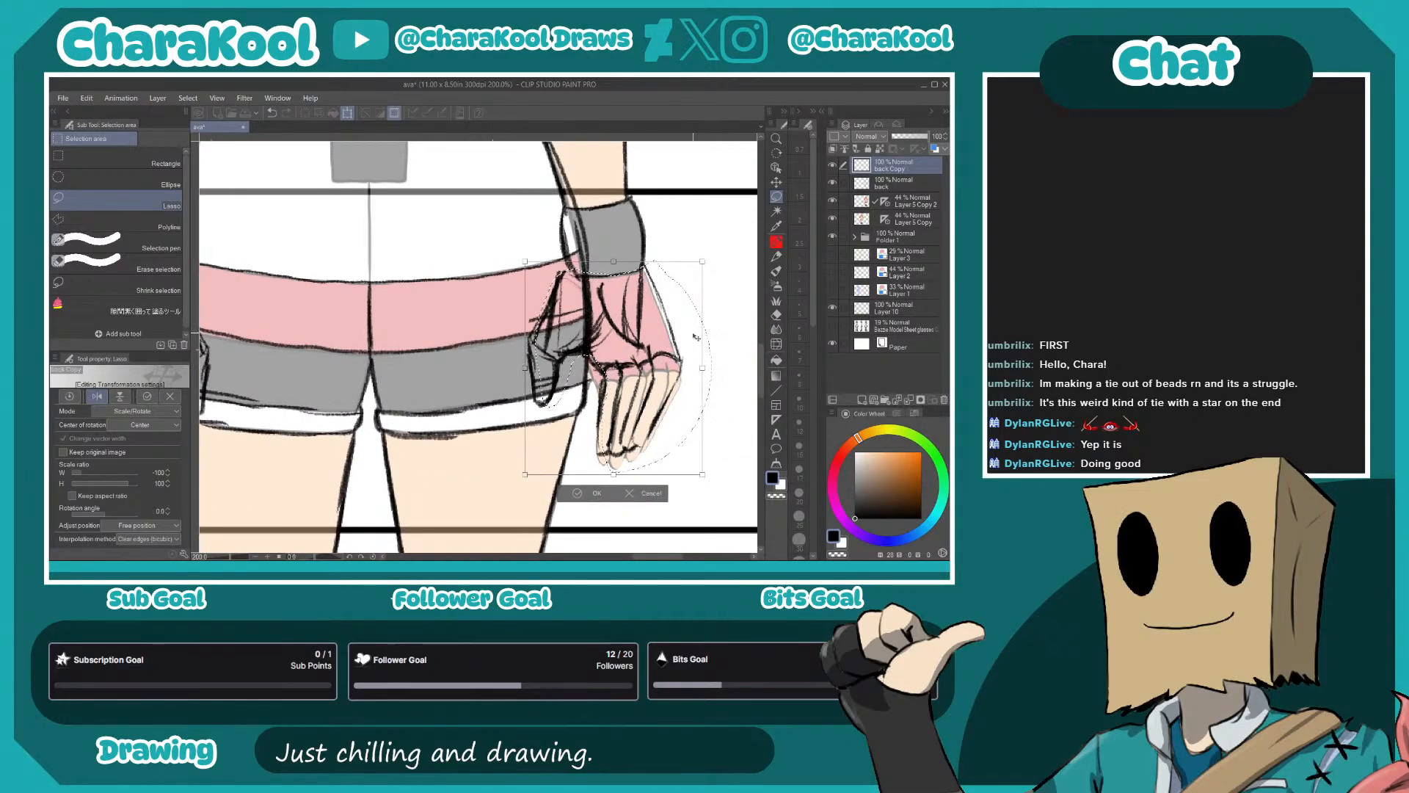
click(593, 494)
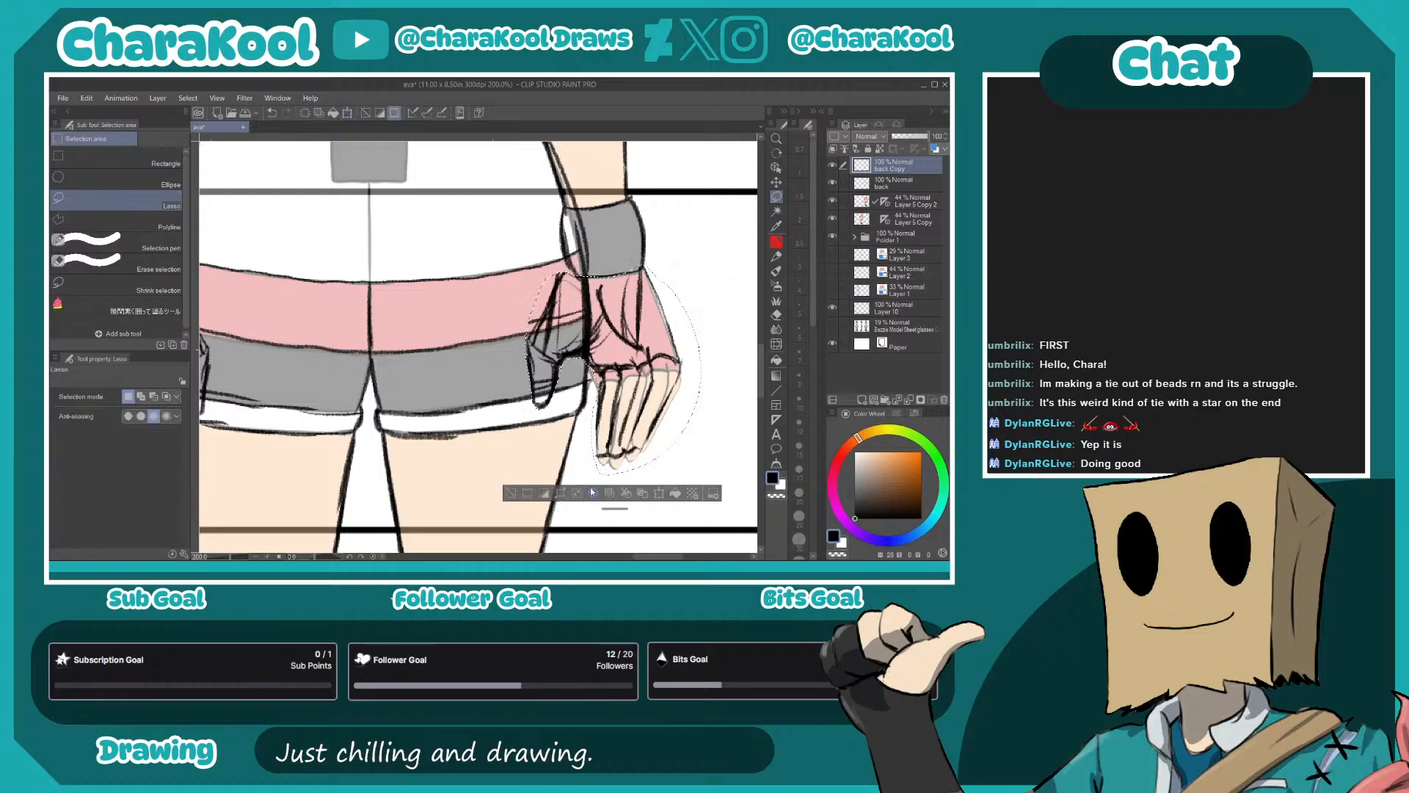
- Nudge the flipped hand slightly lower below the right-hand wristband and clear the selection
drag(667, 376, 671, 381)
key(ctrl+t)
drag(678, 394, 680, 397)
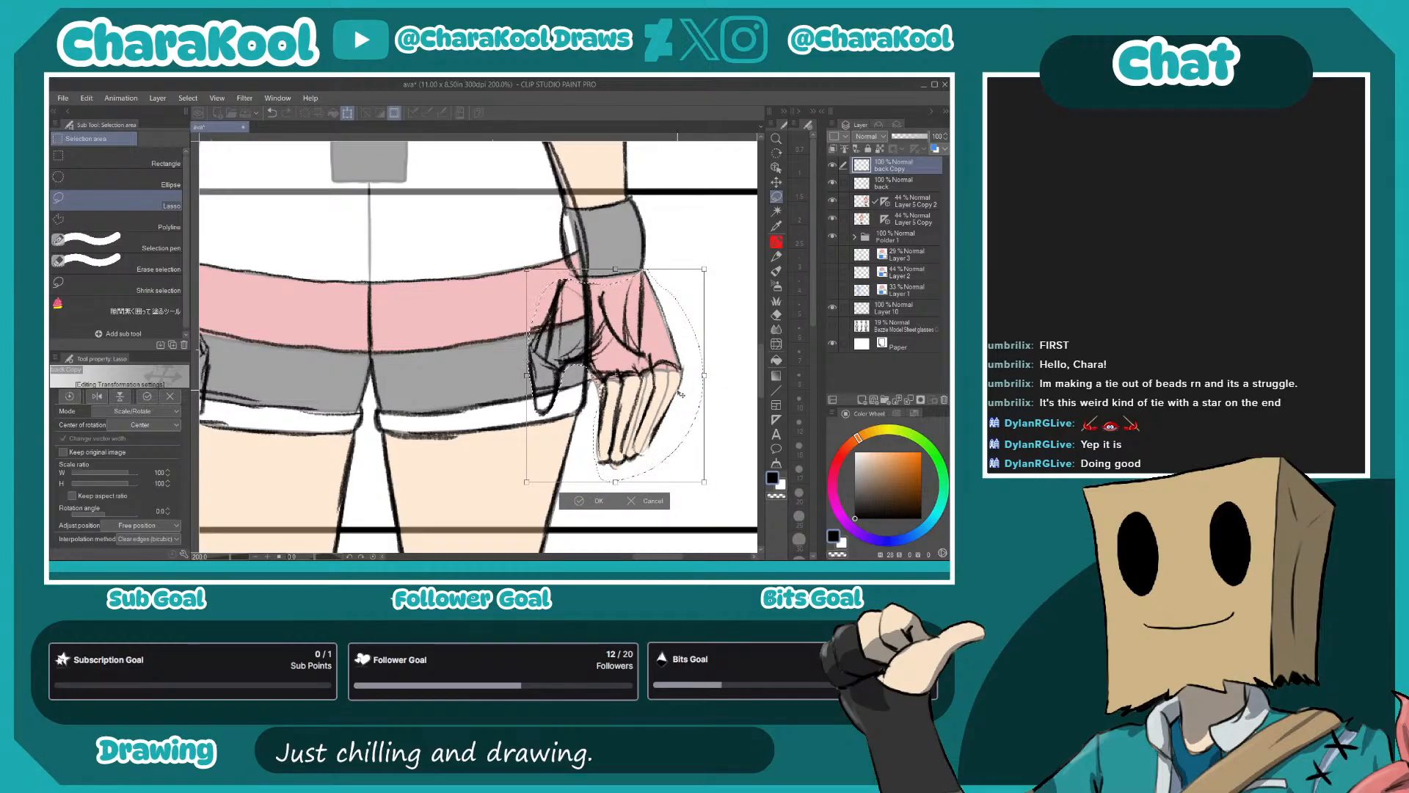
click(593, 499)
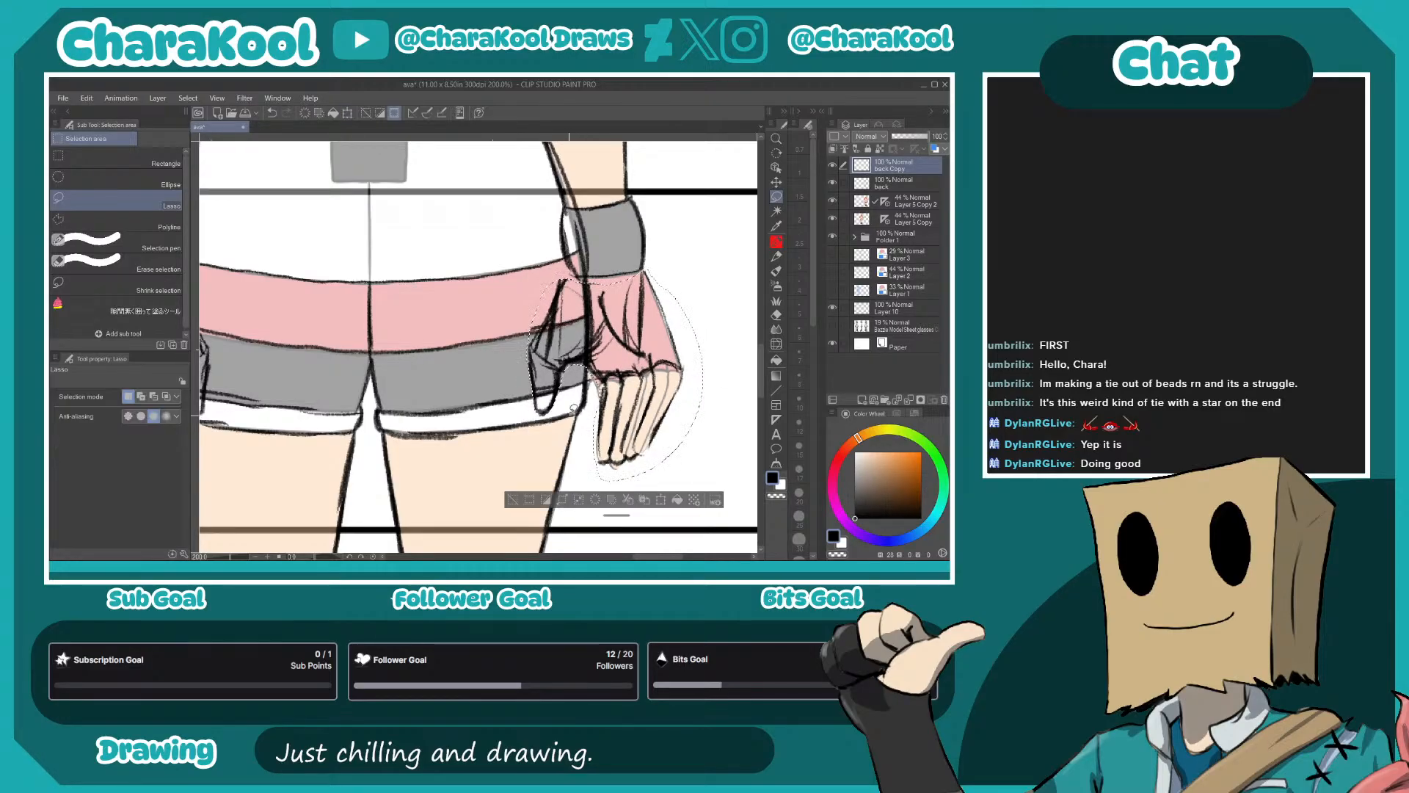
key(p)
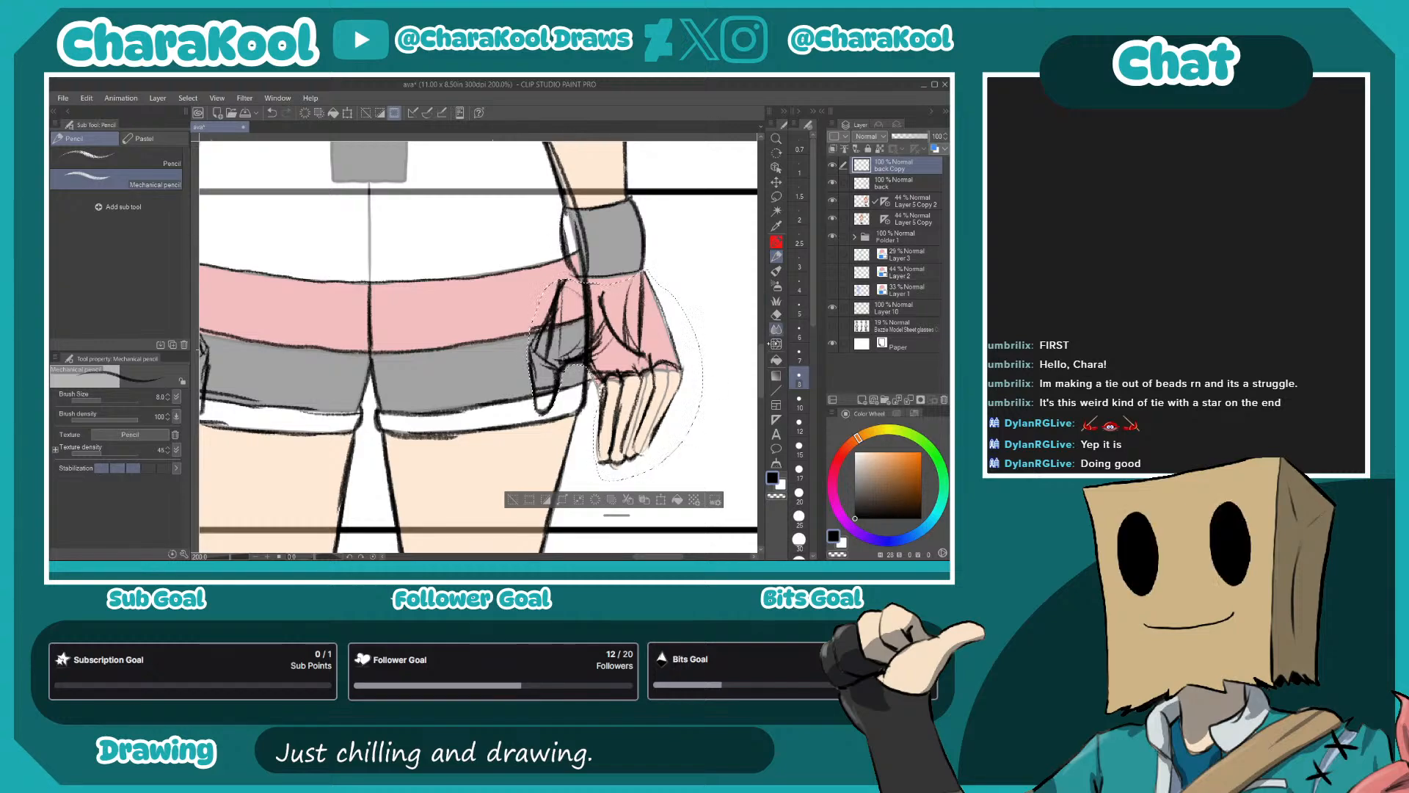
click(776, 197)
key(ctrl+d)
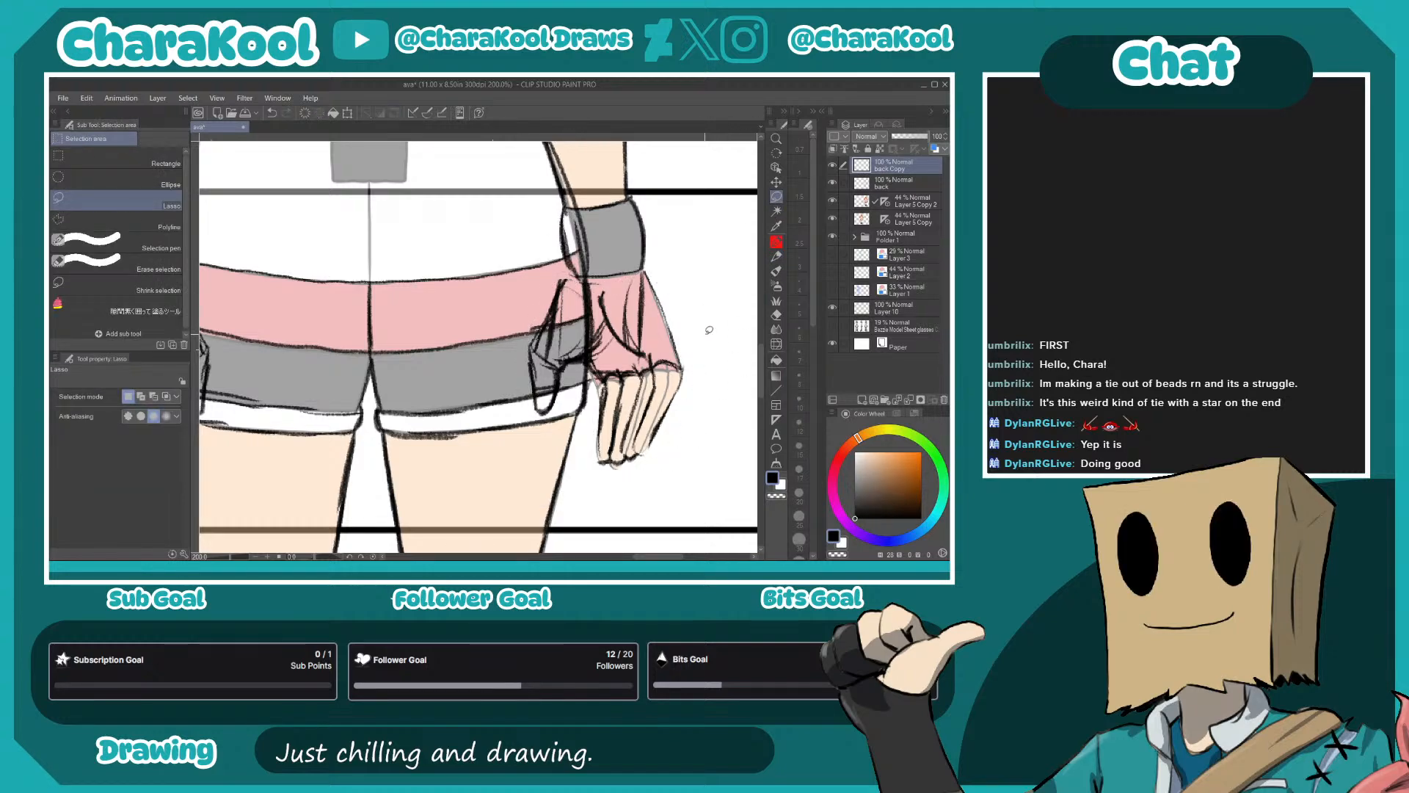
- Sketch the join between the flipped hand and the wrist and outline the right-hand wristband with the Mechanical pencil
key(p)
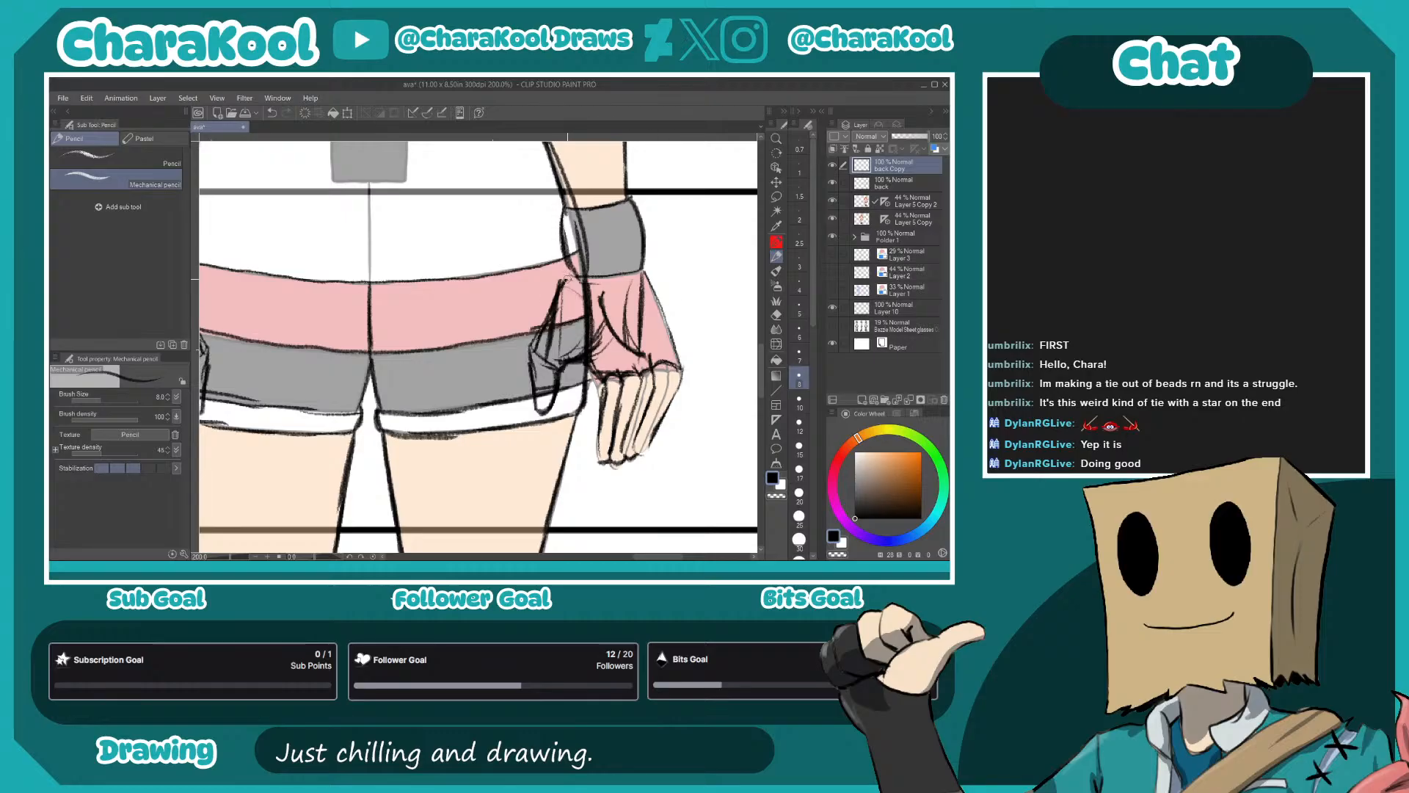
drag(568, 279, 558, 298)
mouse_move(564, 219)
mouse_down()
mouse_move(562, 279)
mouse_move(573, 283)
mouse_move(566, 208)
mouse_move(629, 199)
mouse_move(644, 267)
mouse_up()
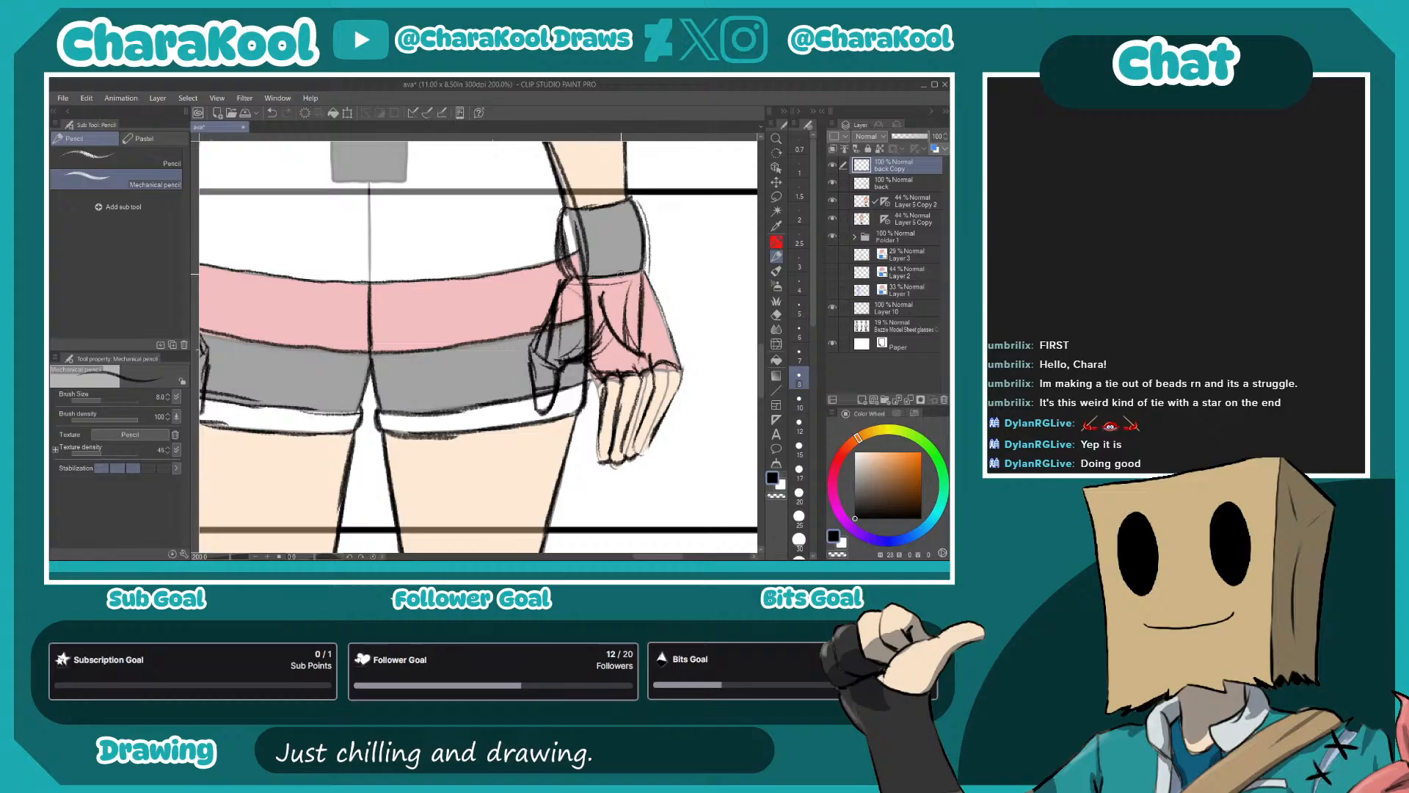
- Hide Layer 5 Copy 2 and check the back-view sketch as a whole figure without its colored reference
key(ctrl+minus)
key(ctrl+minus)
key(ctrl+minus)
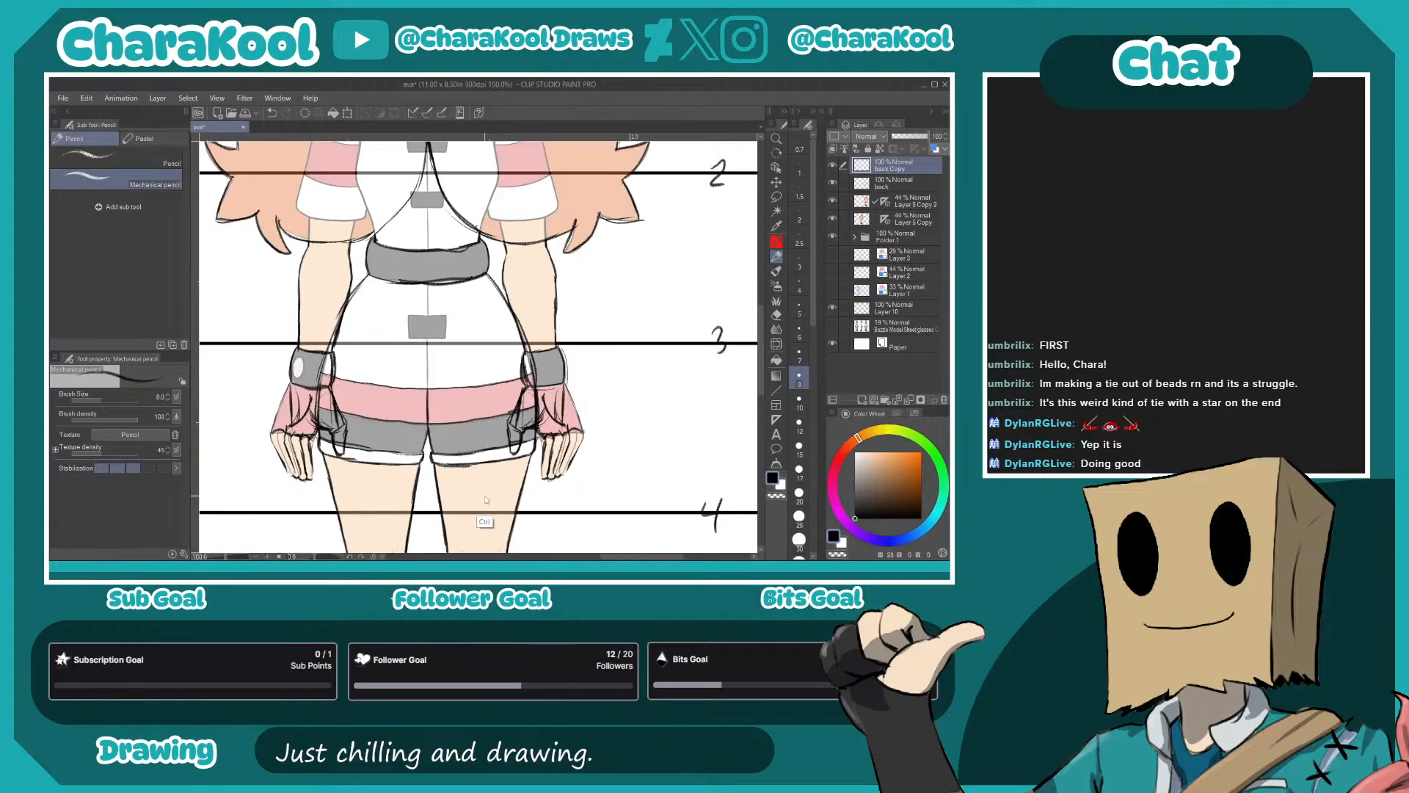
drag(569, 358, 689, 337)
scroll(665, 370, down, 2)
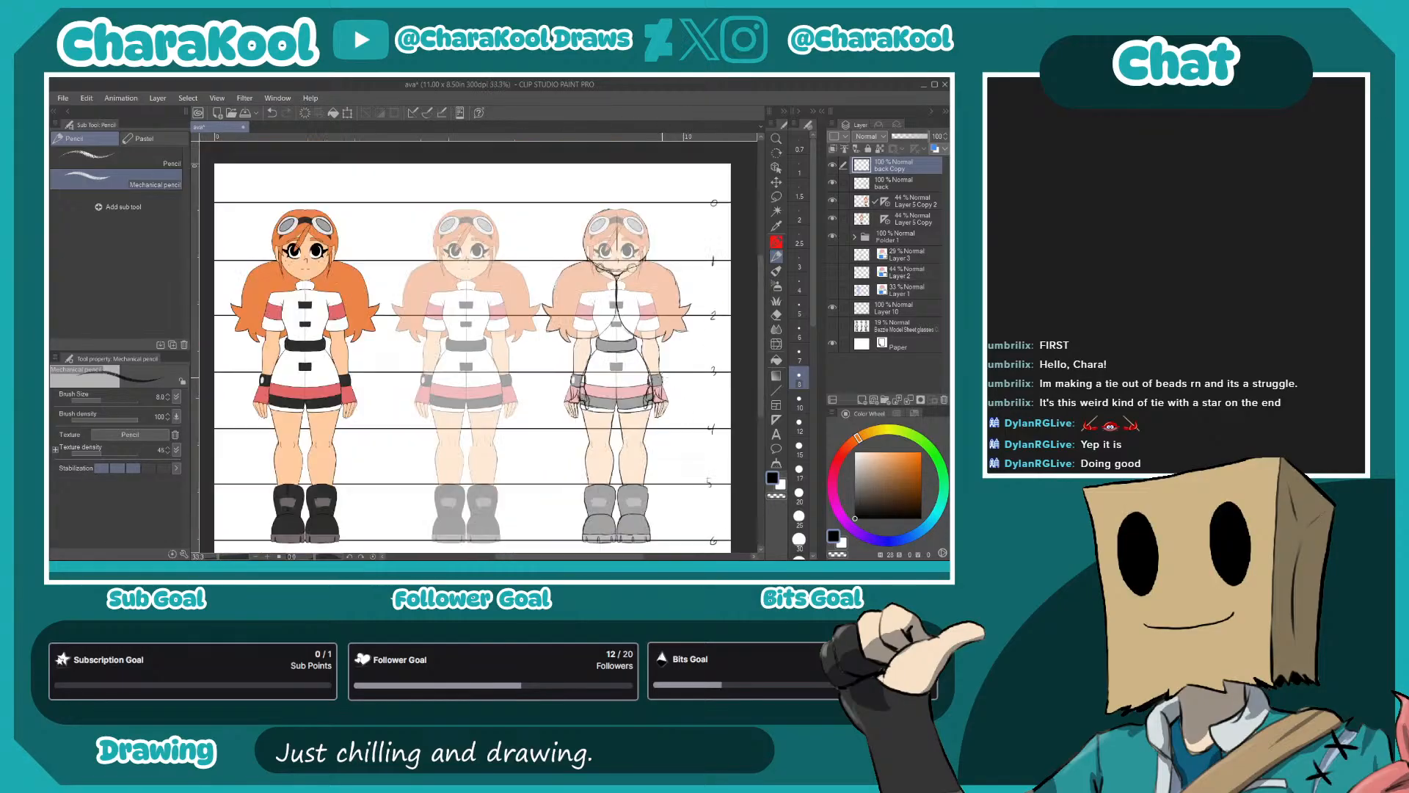
drag(679, 397, 606, 425)
click(832, 201)
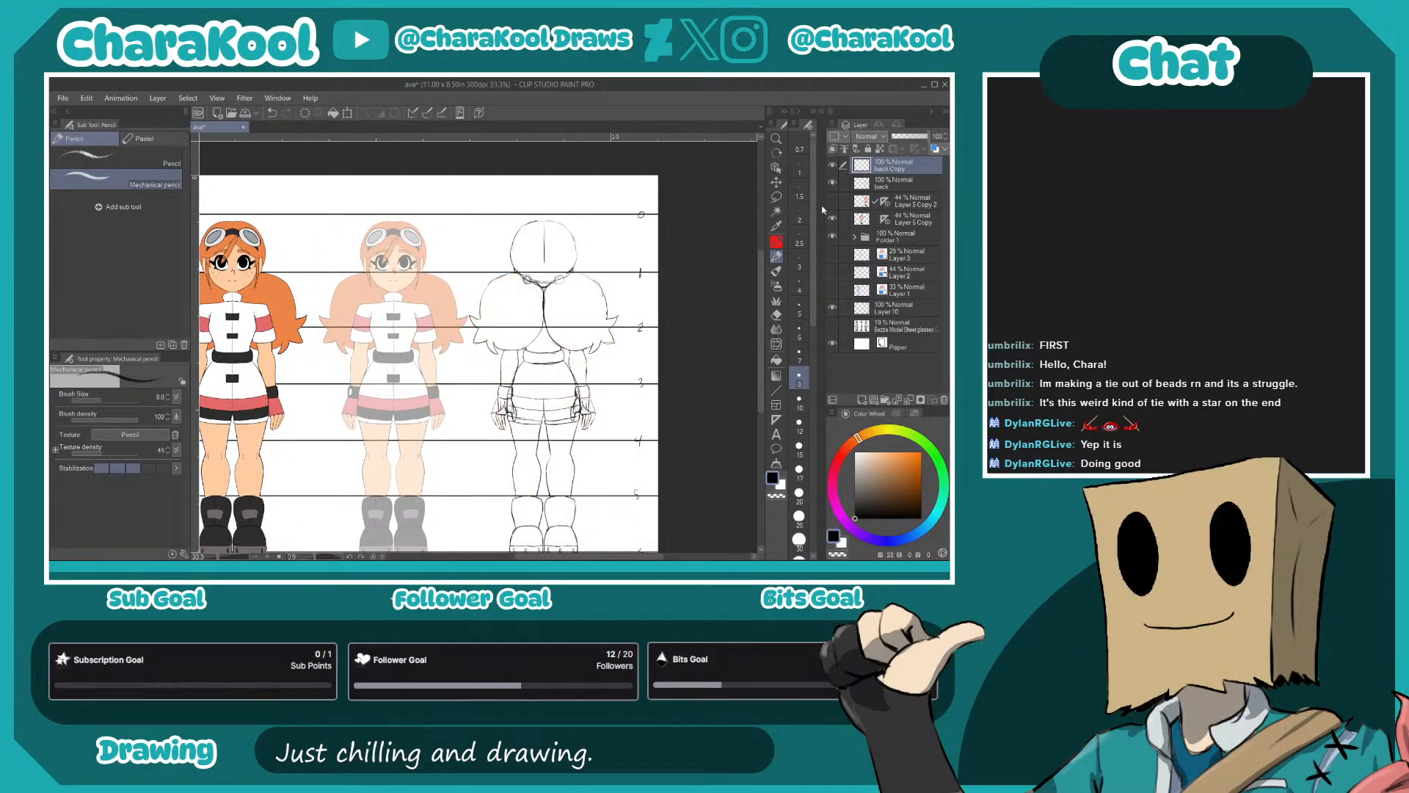
drag(596, 483, 613, 431)
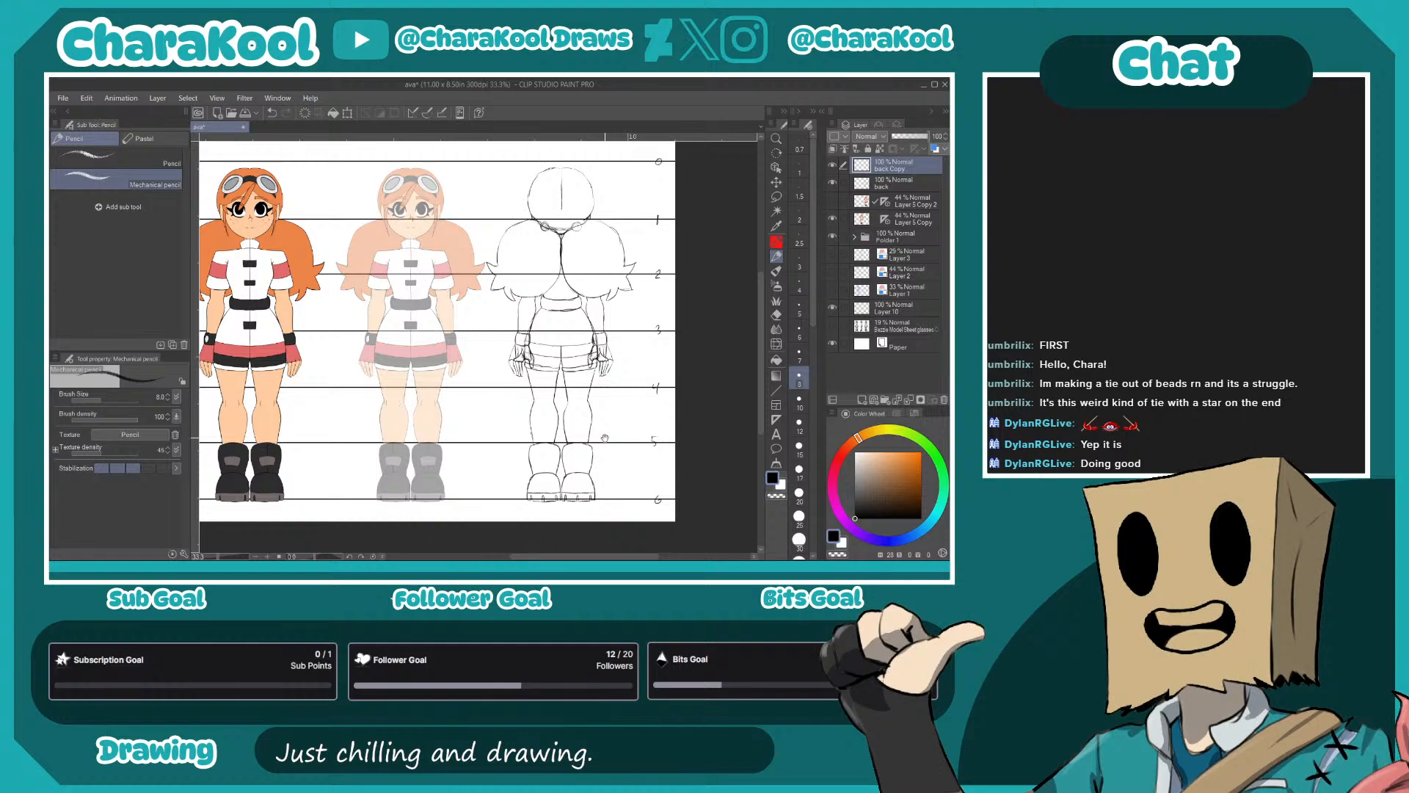
drag(600, 381, 603, 453)
- Merge the copied hand layer down into the back layer and turn on that layer's blue layer color
scroll(603, 454, up, 1)
scroll(602, 453, up, 1)
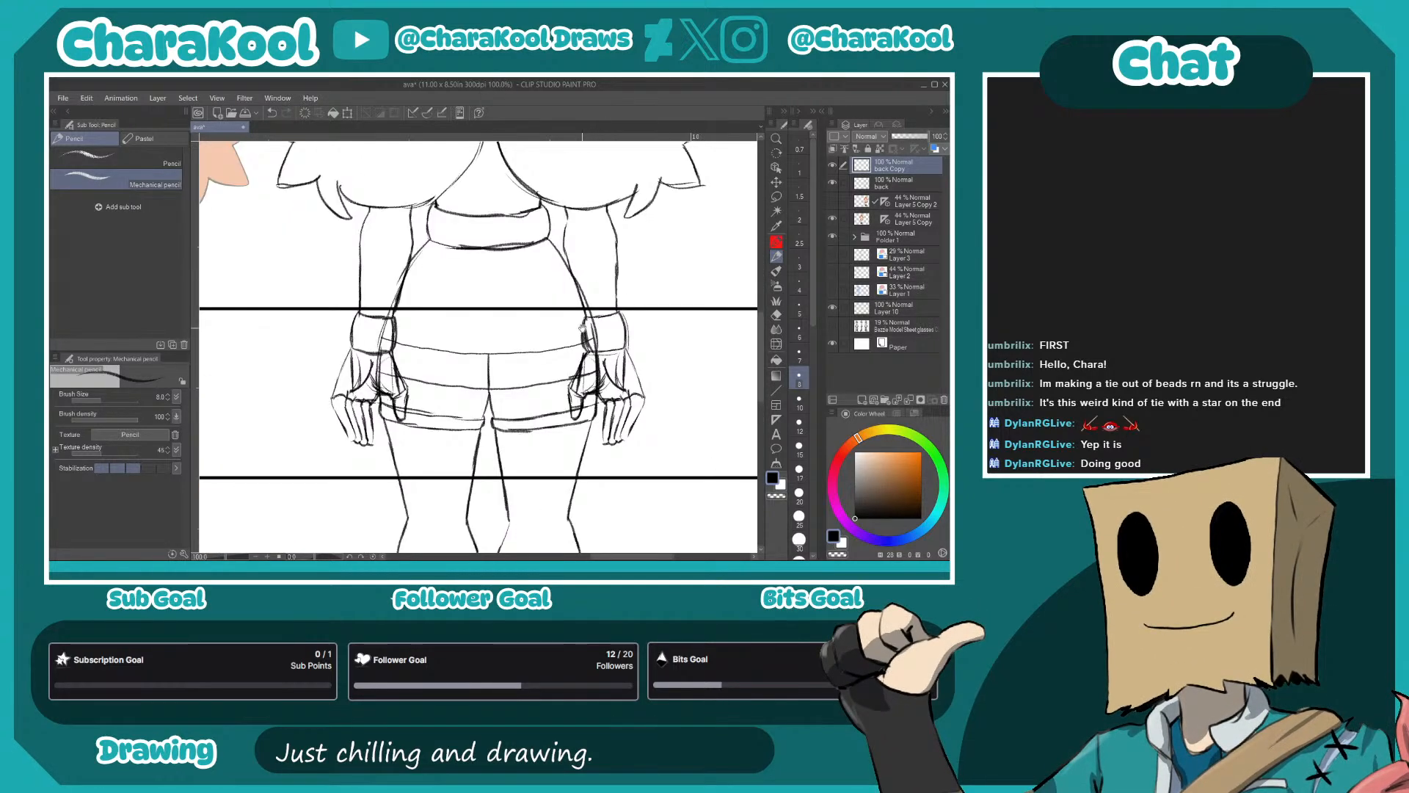
scroll(584, 330, up, 1)
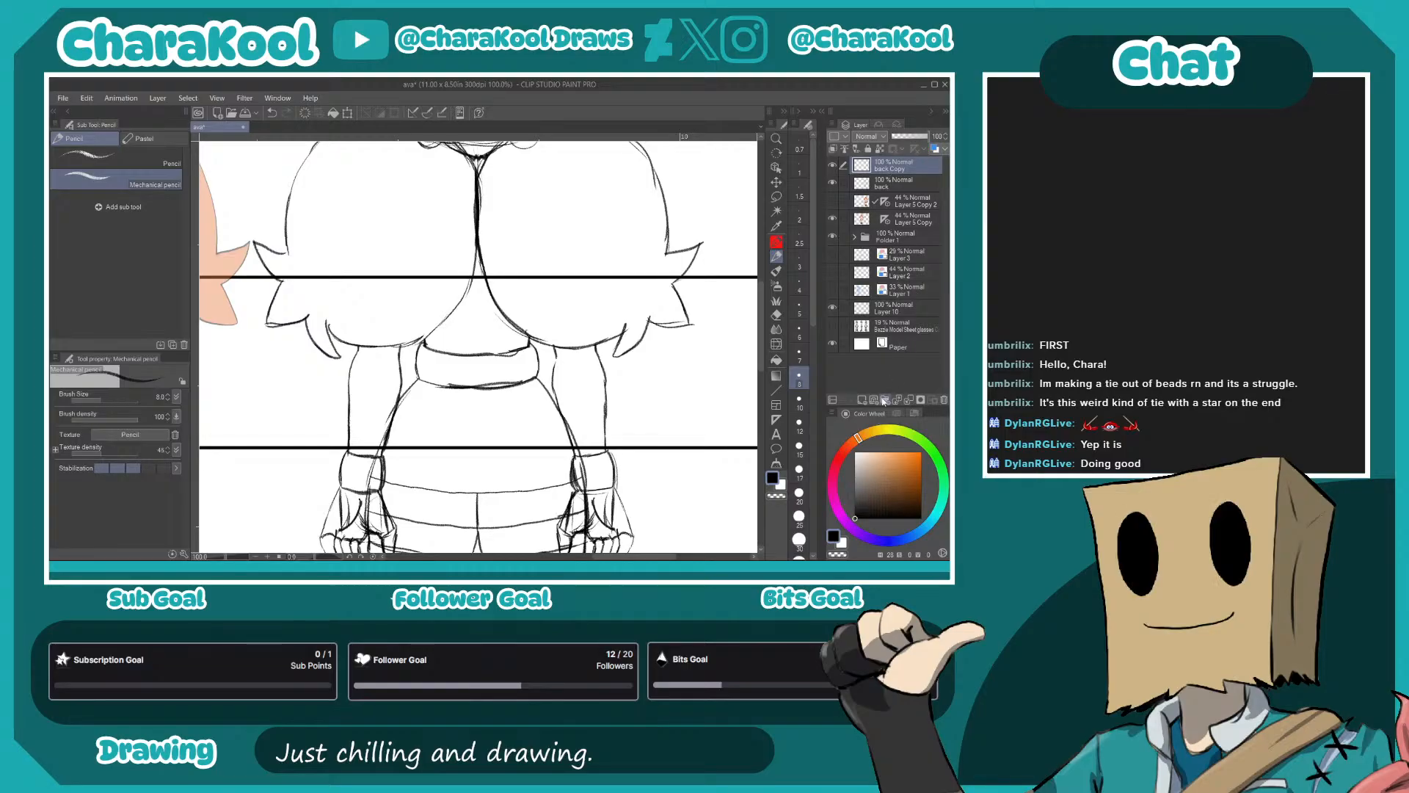
click(909, 400)
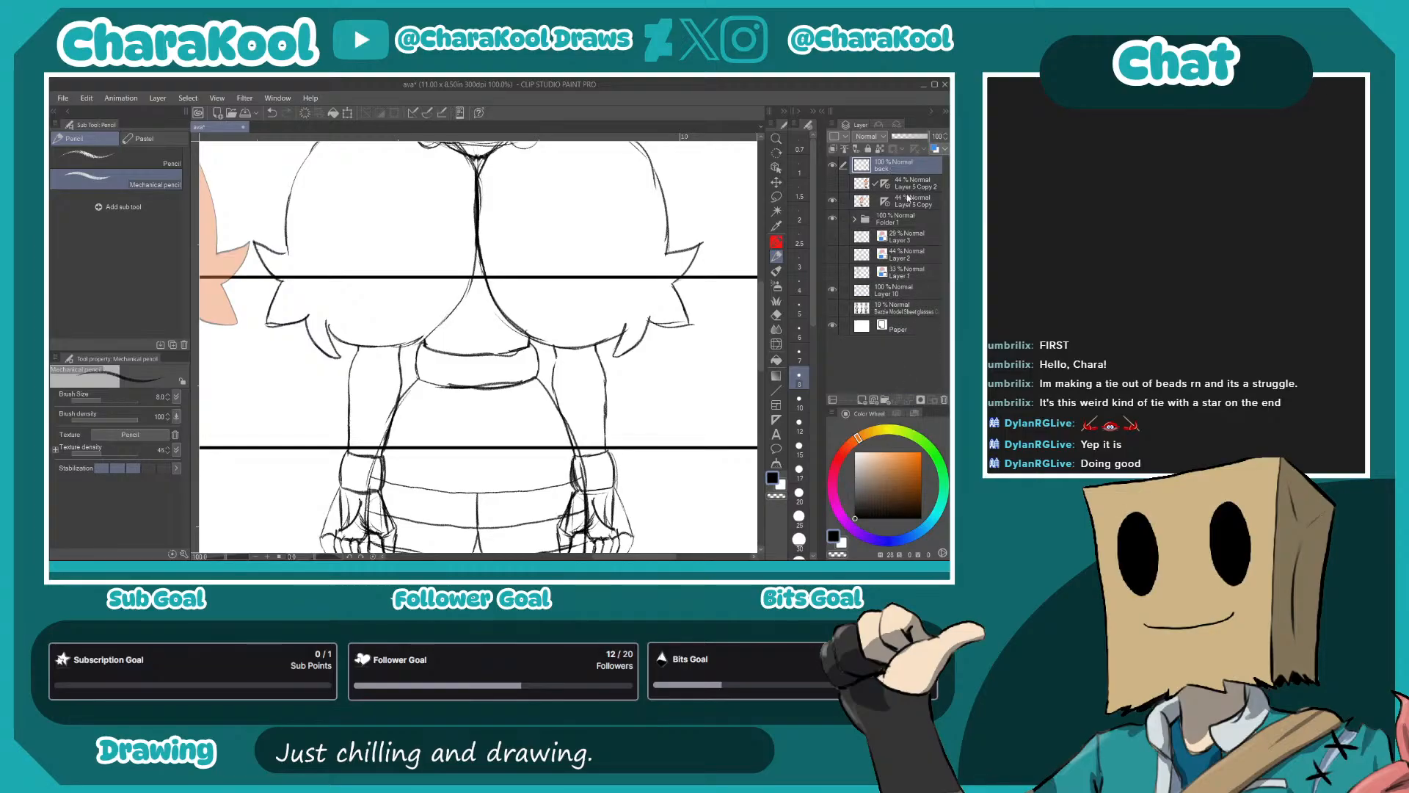
click(936, 148)
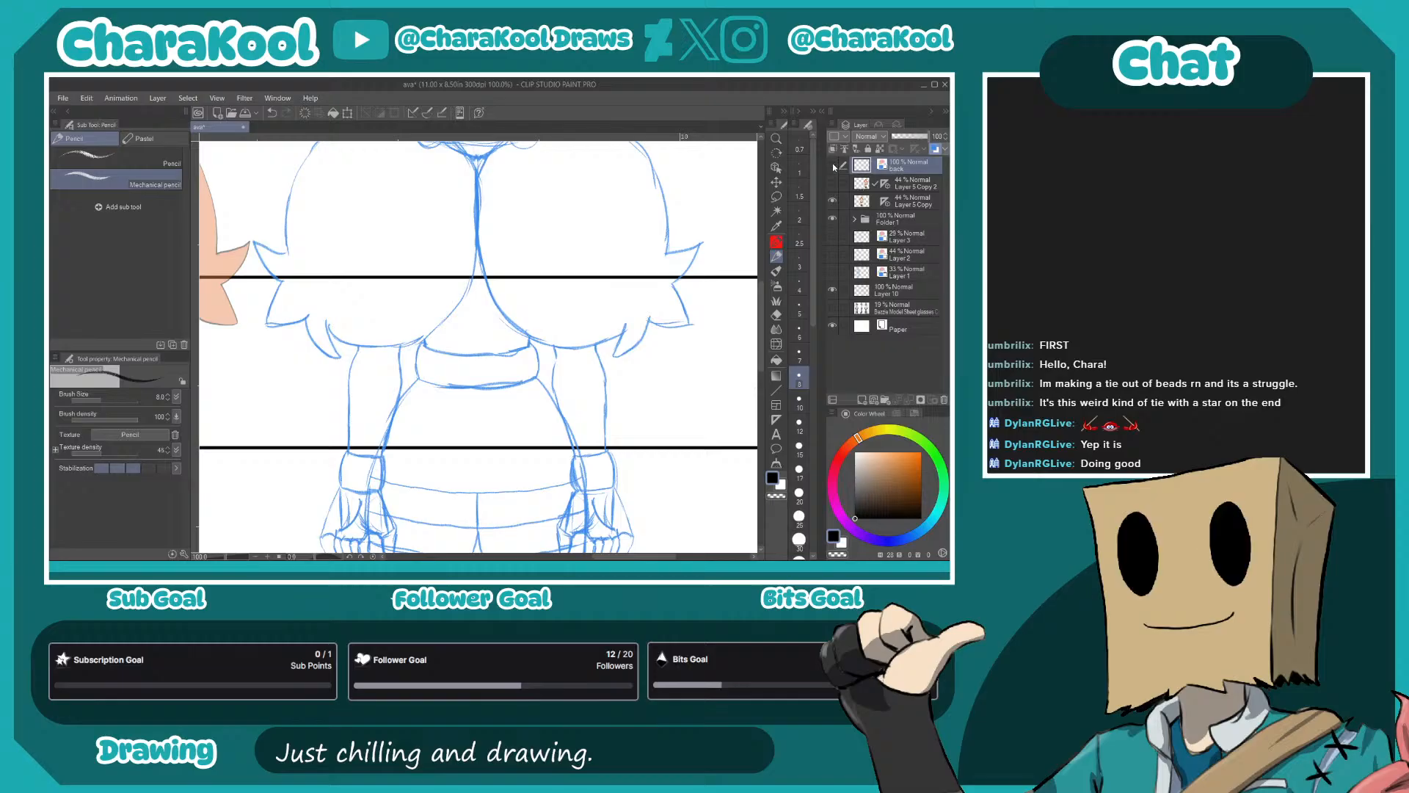
- Lower the back sketch layer's opacity to 45% and add a new raster layer above it
click(834, 200)
click(833, 200)
drag(927, 137, 906, 141)
click(869, 400)
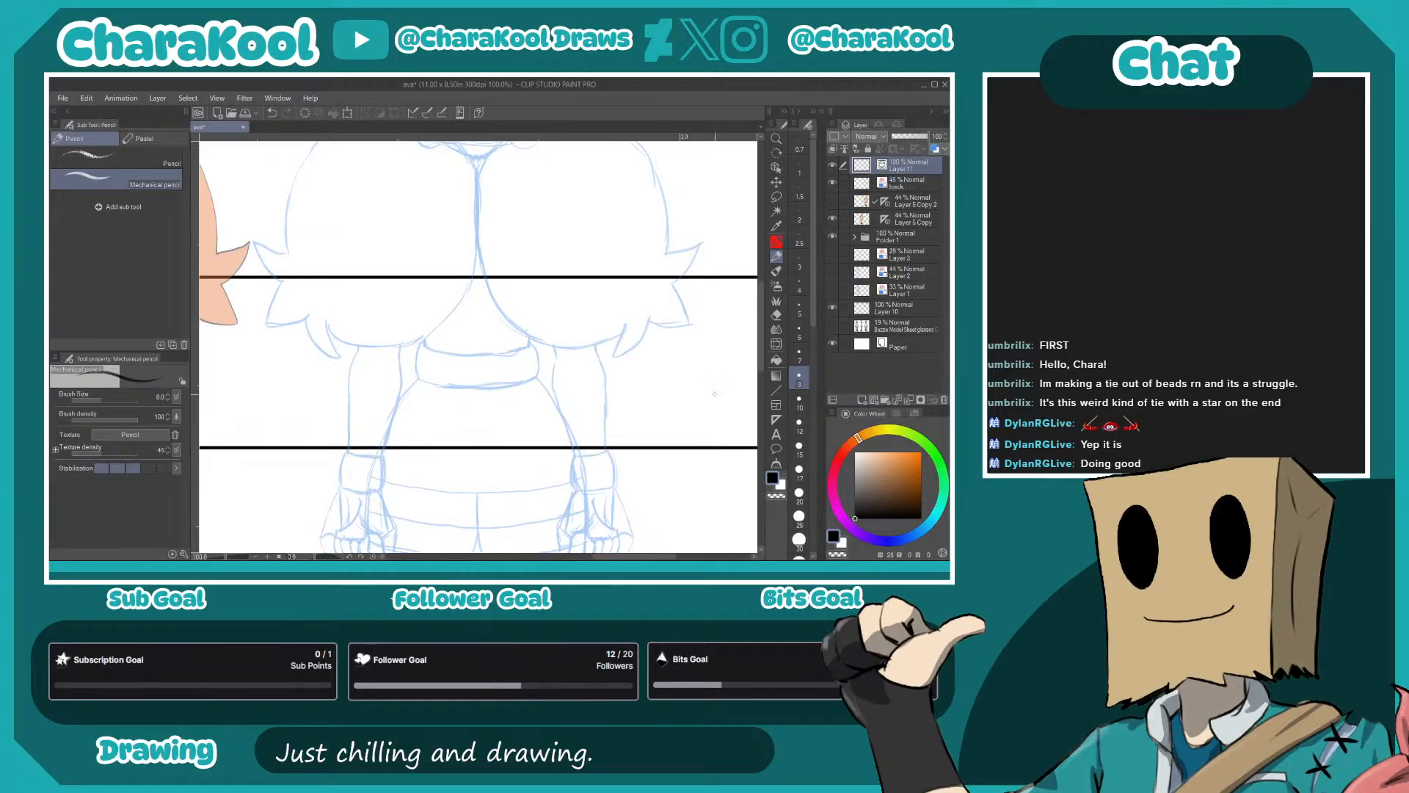
- Reduce the opacity of Layer 10 with the horizontal guide lines to 27%
click(897, 309)
click(910, 138)
click(901, 137)
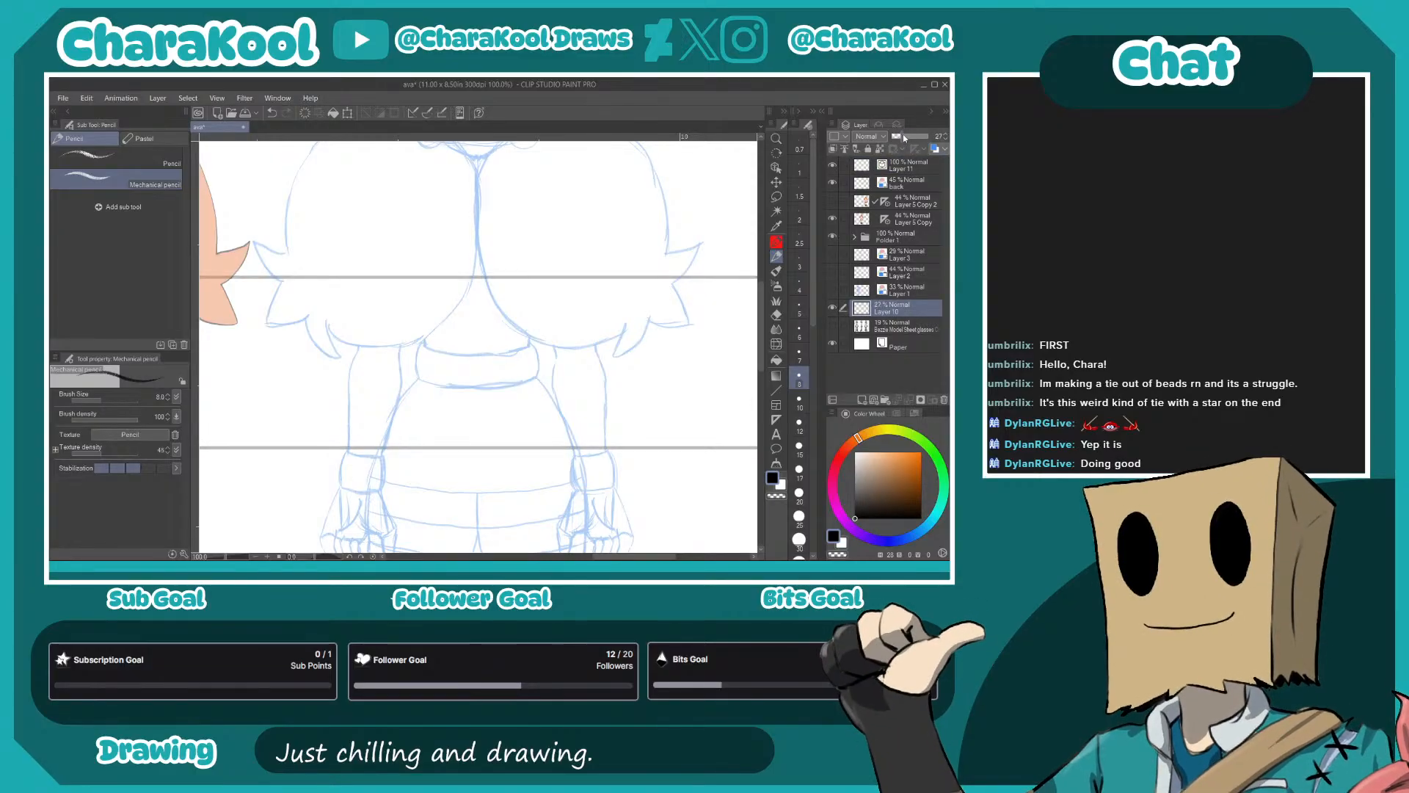
- Switch to the G-pen 3 sub tool with black as the drawing color
key(p)
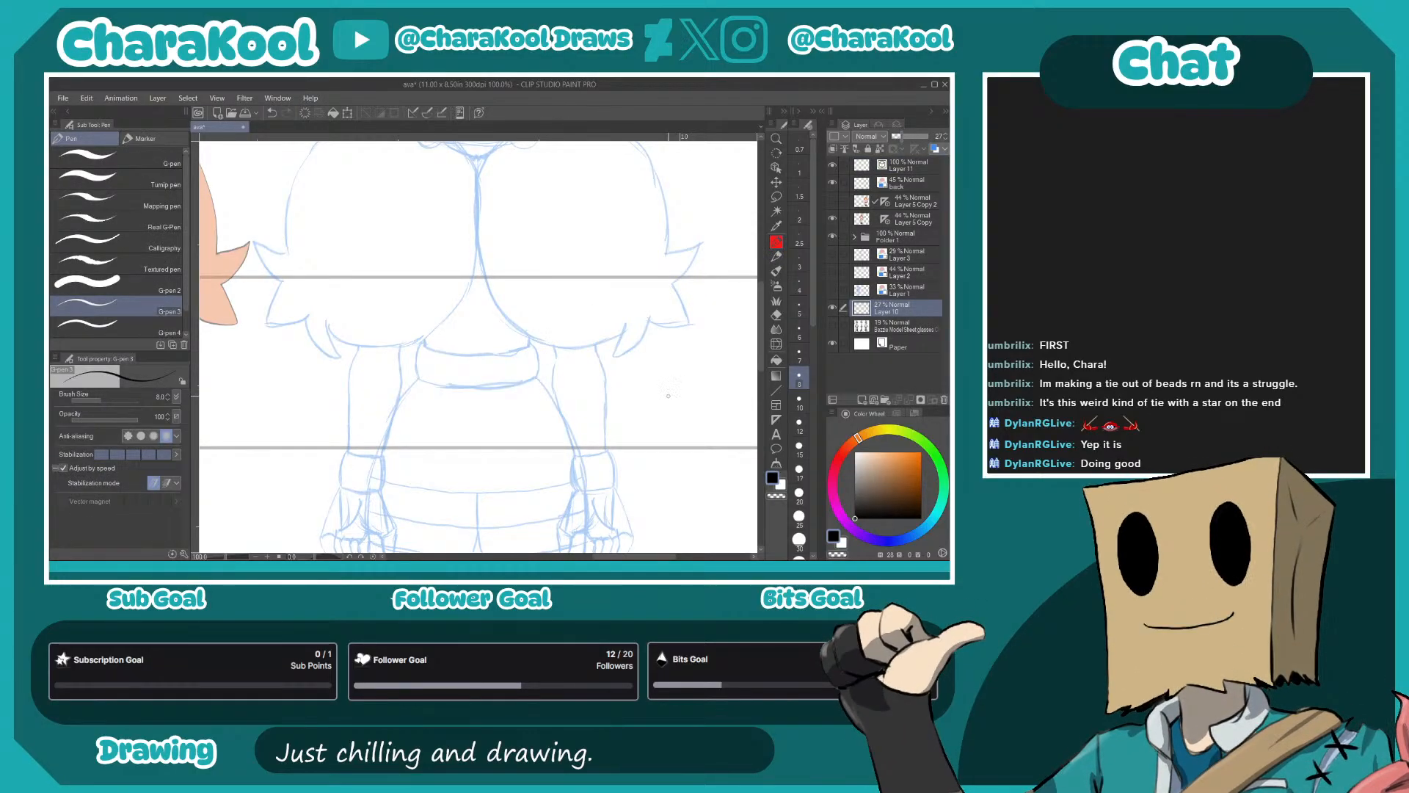
click(874, 487)
drag(874, 487, 835, 529)
- Ink the left half of the head outline on Layer 11, removing the stroke misplaced on the guide-line layer
drag(521, 307, 580, 434)
drag(563, 385, 566, 512)
drag(550, 407, 546, 467)
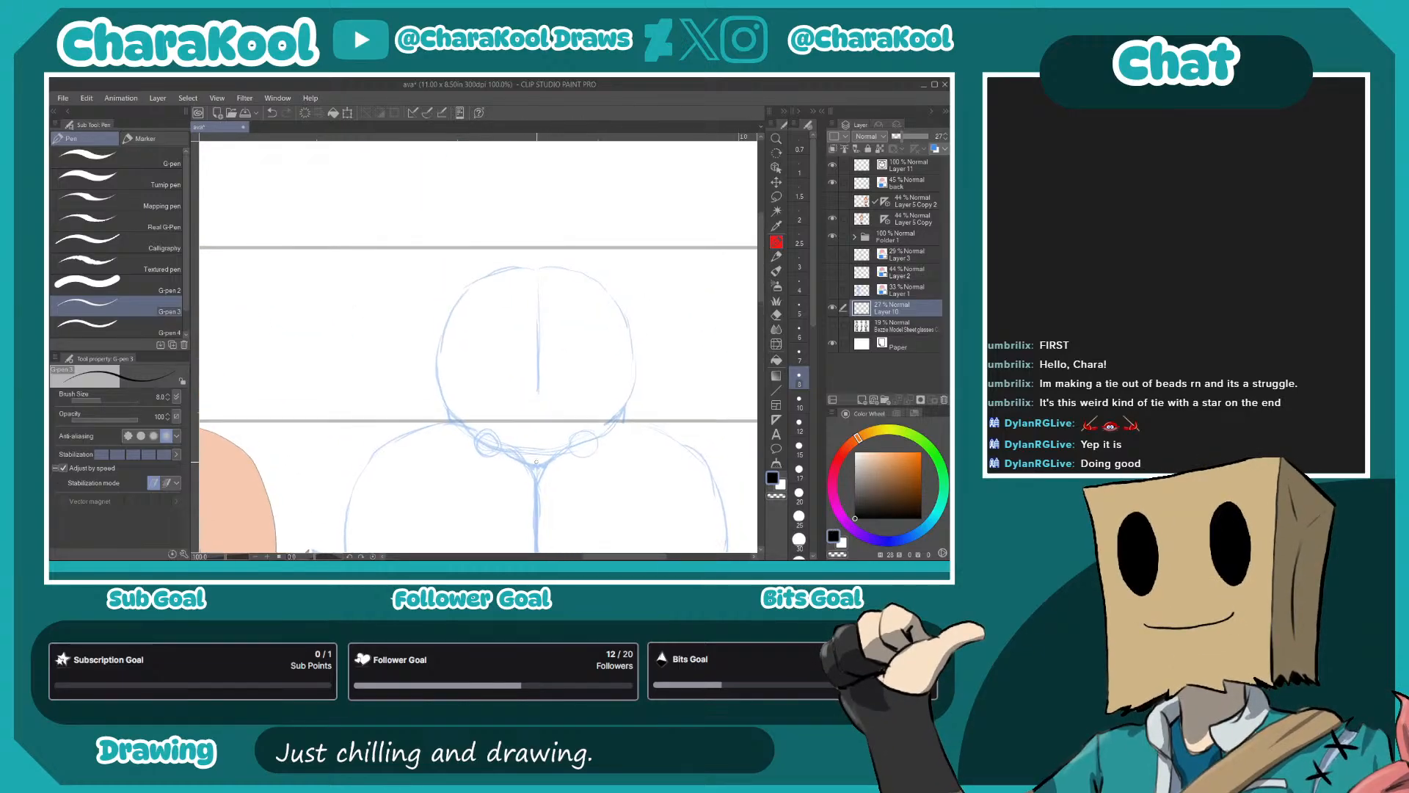
scroll(546, 467, up, 2)
mouse_move(523, 194)
mouse_down()
mouse_move(554, 298)
mouse_move(565, 176)
mouse_up()
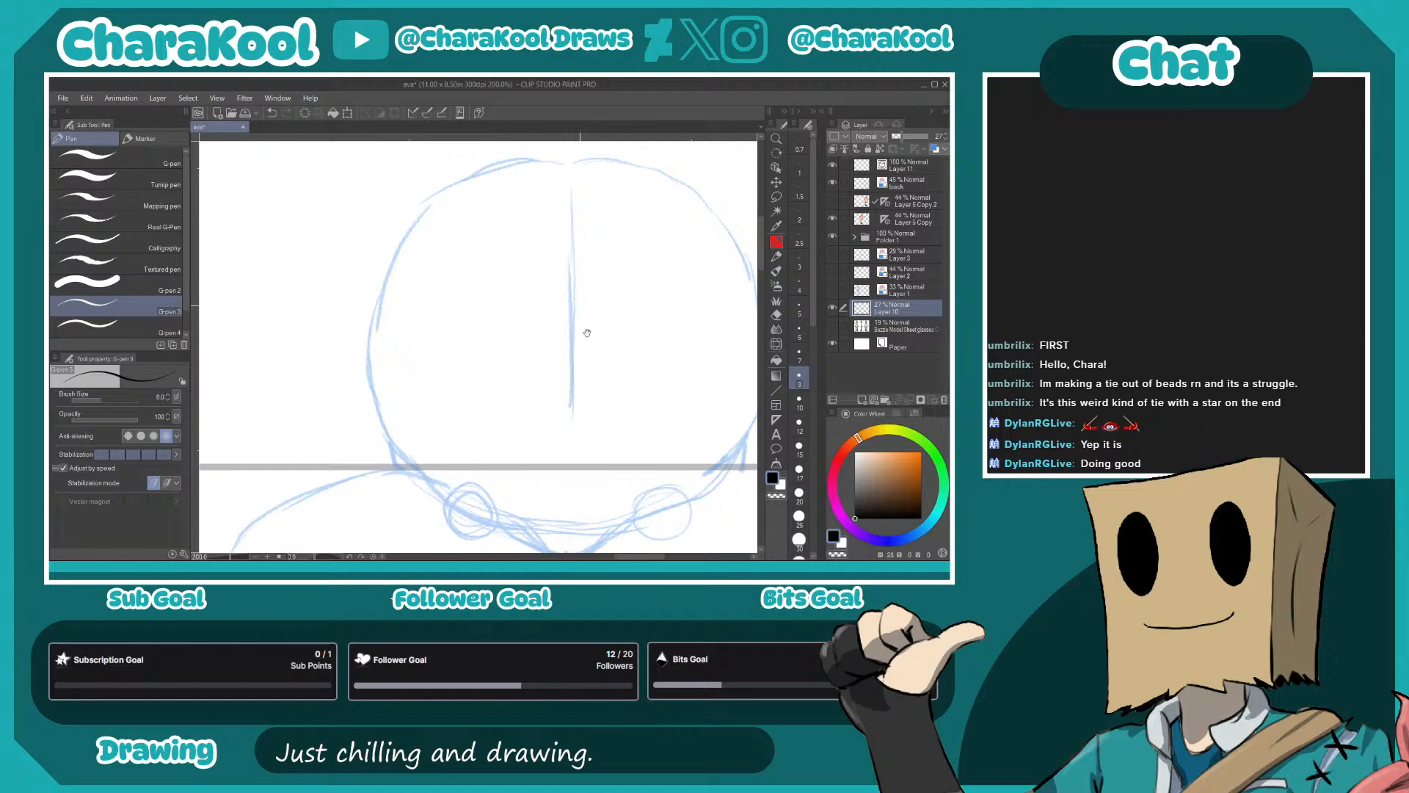
drag(607, 406, 531, 271)
drag(567, 361, 618, 453)
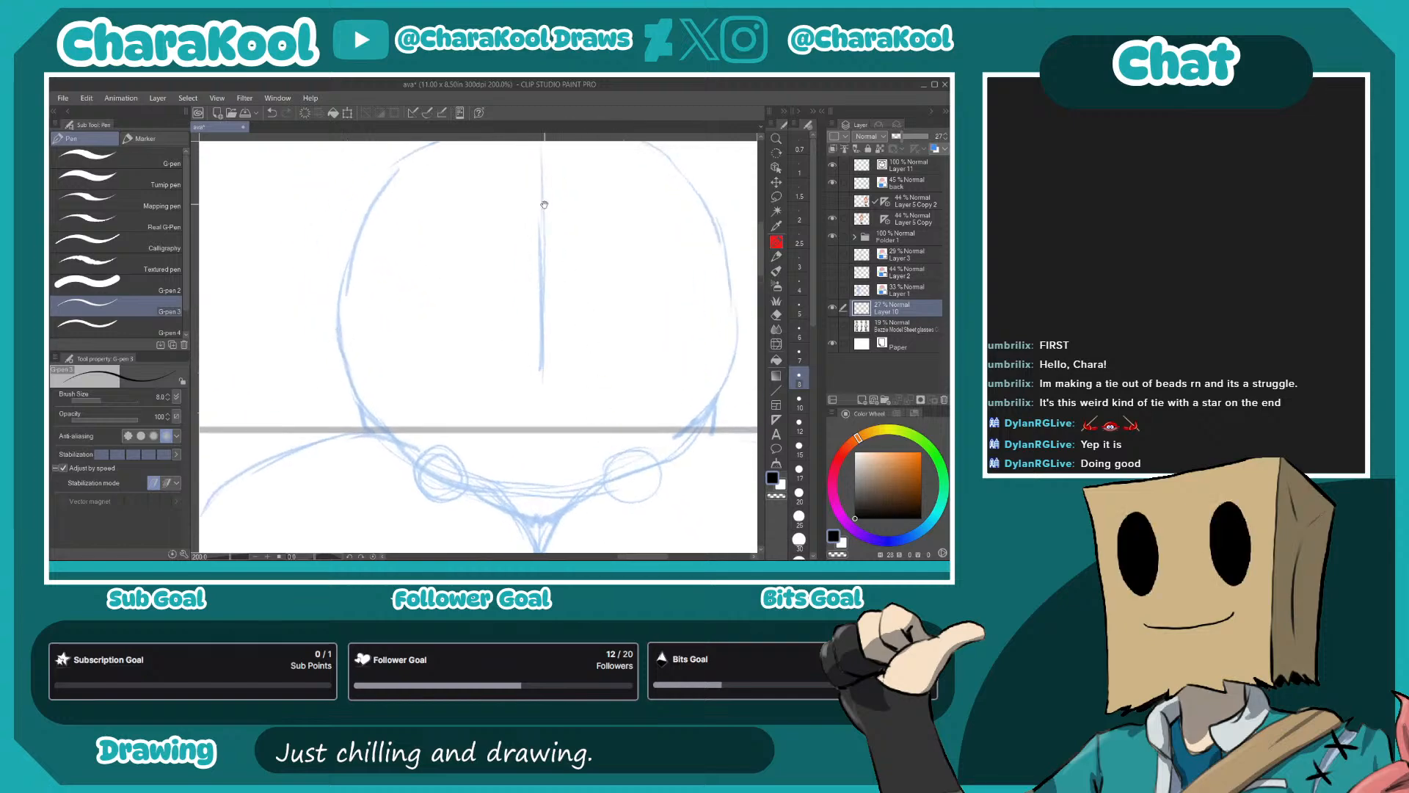
drag(545, 204, 558, 255)
mouse_move(552, 181)
mouse_down()
mouse_move(469, 180)
mouse_move(416, 214)
mouse_move(372, 274)
mouse_move(353, 392)
mouse_move(394, 489)
mouse_up()
key(ctrl+z)
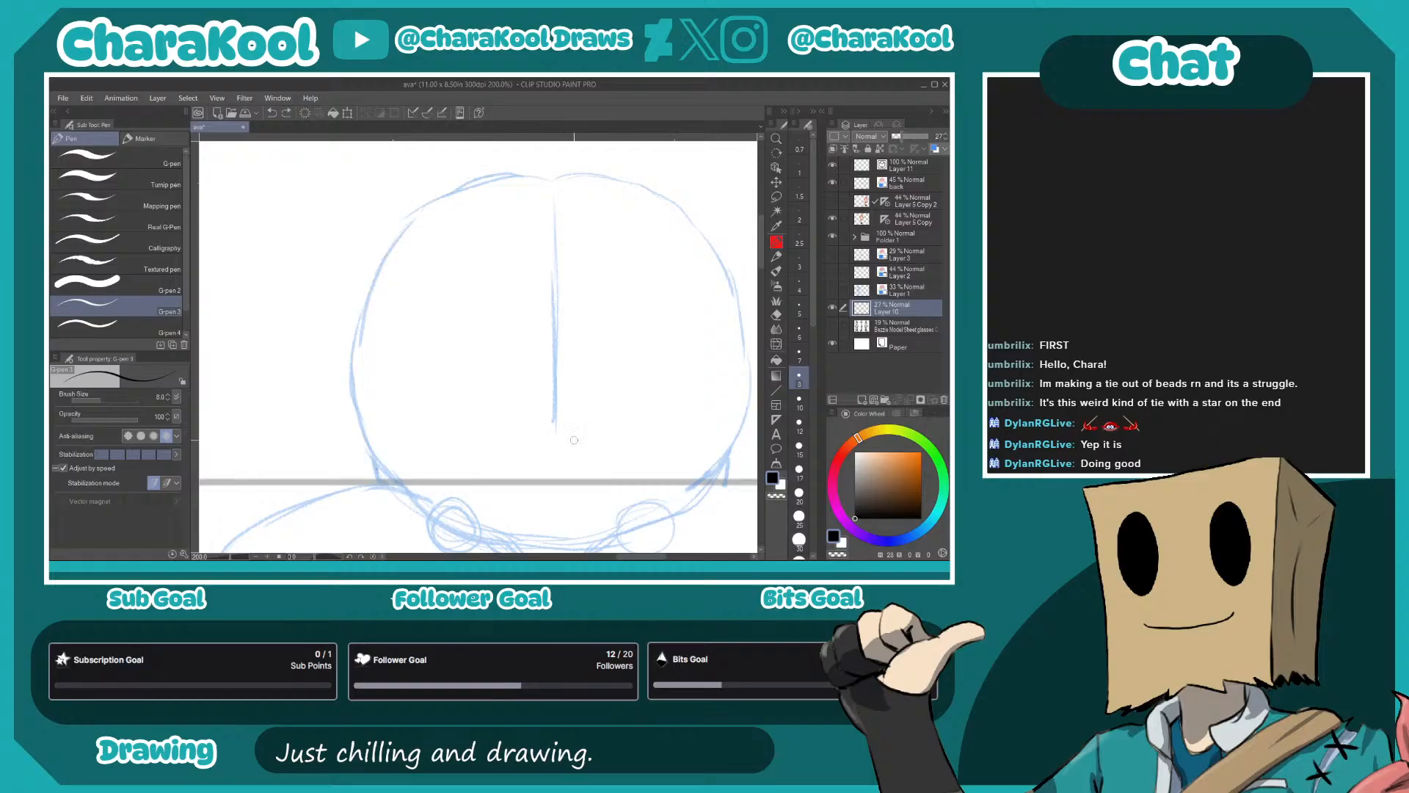
click(908, 165)
mouse_move(549, 182)
mouse_down()
mouse_move(443, 197)
mouse_move(400, 238)
mouse_move(364, 323)
mouse_move(359, 391)
mouse_move(403, 489)
mouse_up()
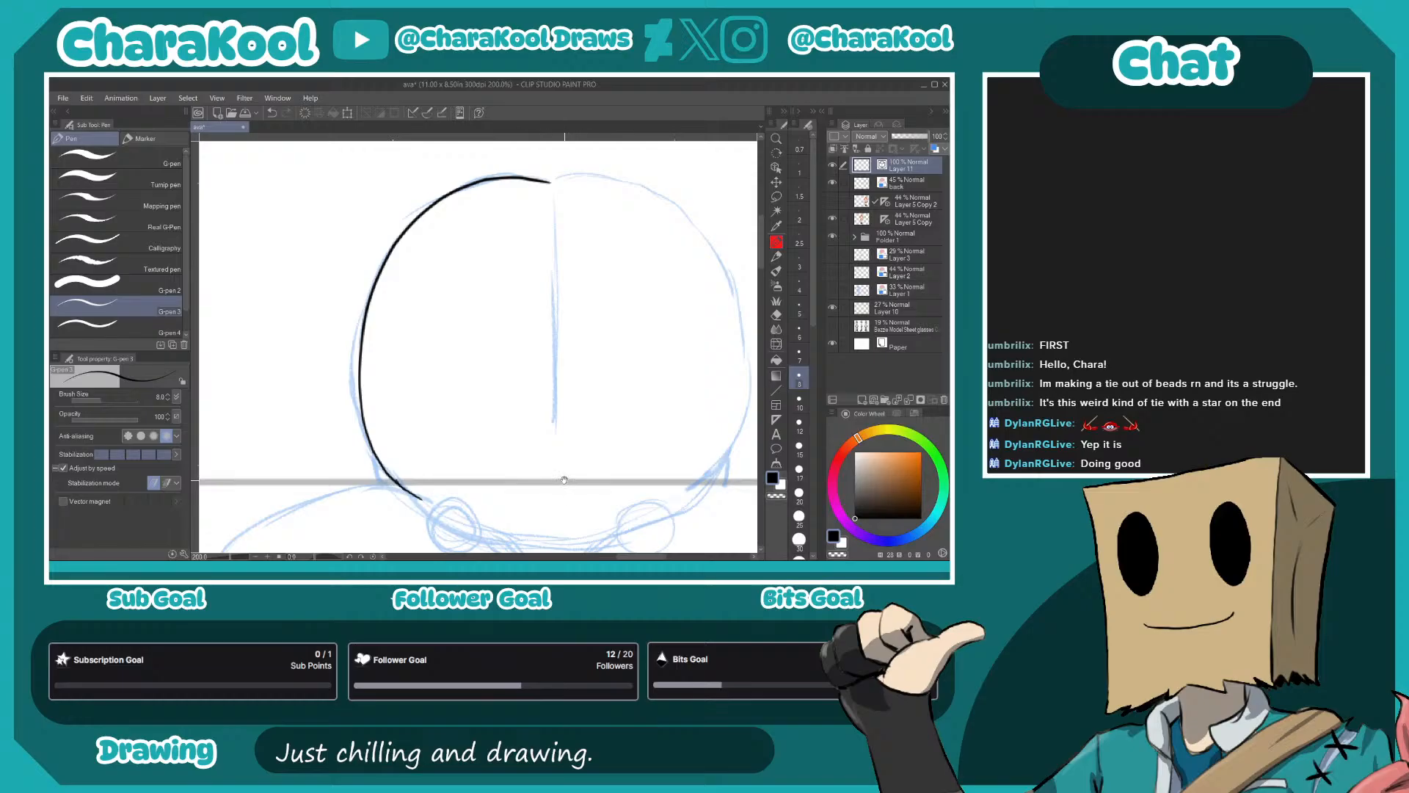
- Ink the two round hair ties below the head and the V-shaped point with a small zigzag between them
drag(565, 481, 553, 271)
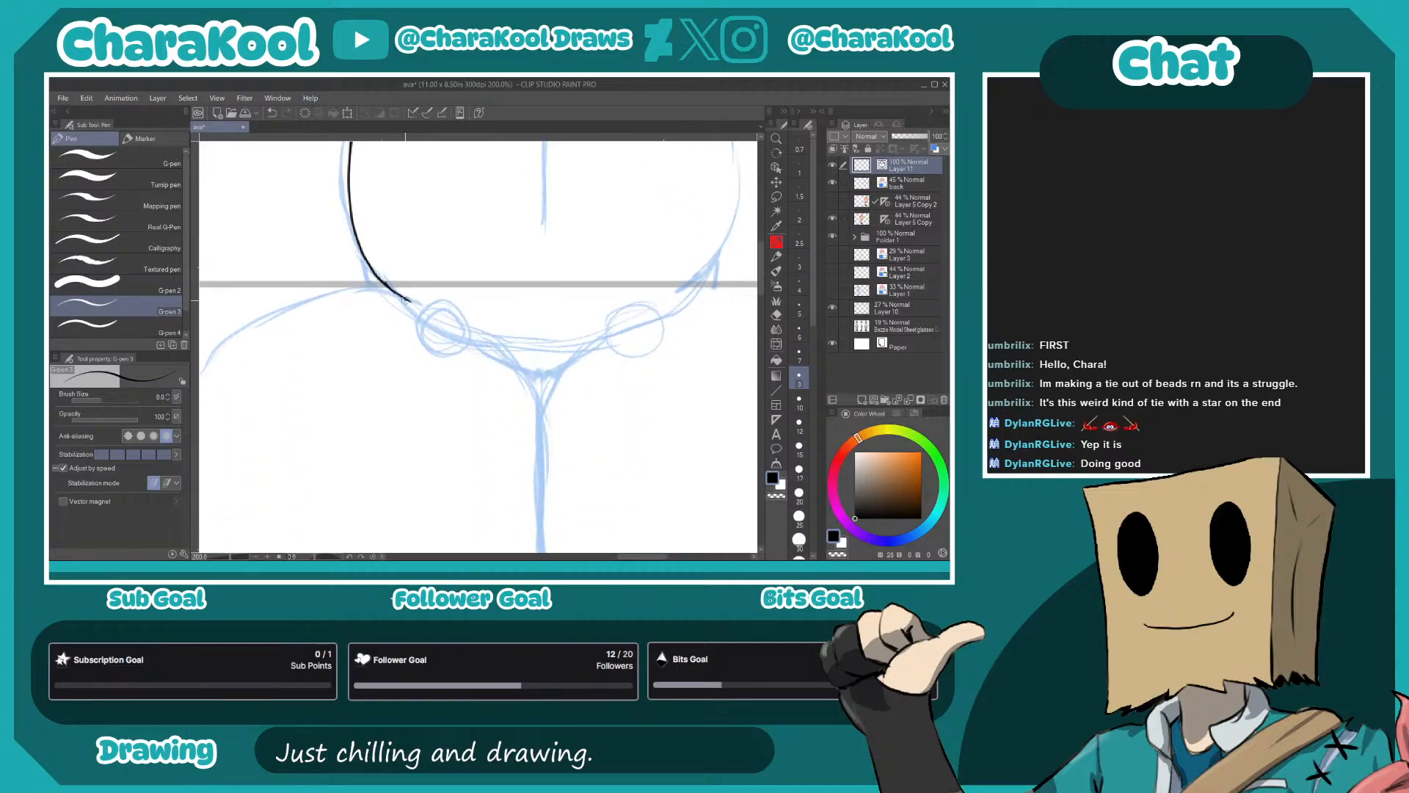
mouse_move(448, 301)
mouse_down()
mouse_move(419, 333)
mouse_move(443, 350)
mouse_move(462, 341)
mouse_move(460, 309)
mouse_move(440, 302)
mouse_move(424, 306)
mouse_move(450, 349)
mouse_up()
mouse_move(629, 310)
mouse_down()
mouse_move(628, 352)
mouse_move(655, 341)
mouse_move(643, 305)
mouse_move(608, 320)
mouse_move(610, 343)
mouse_move(630, 354)
mouse_move(652, 343)
mouse_move(627, 305)
mouse_up()
key(ctrl+z)
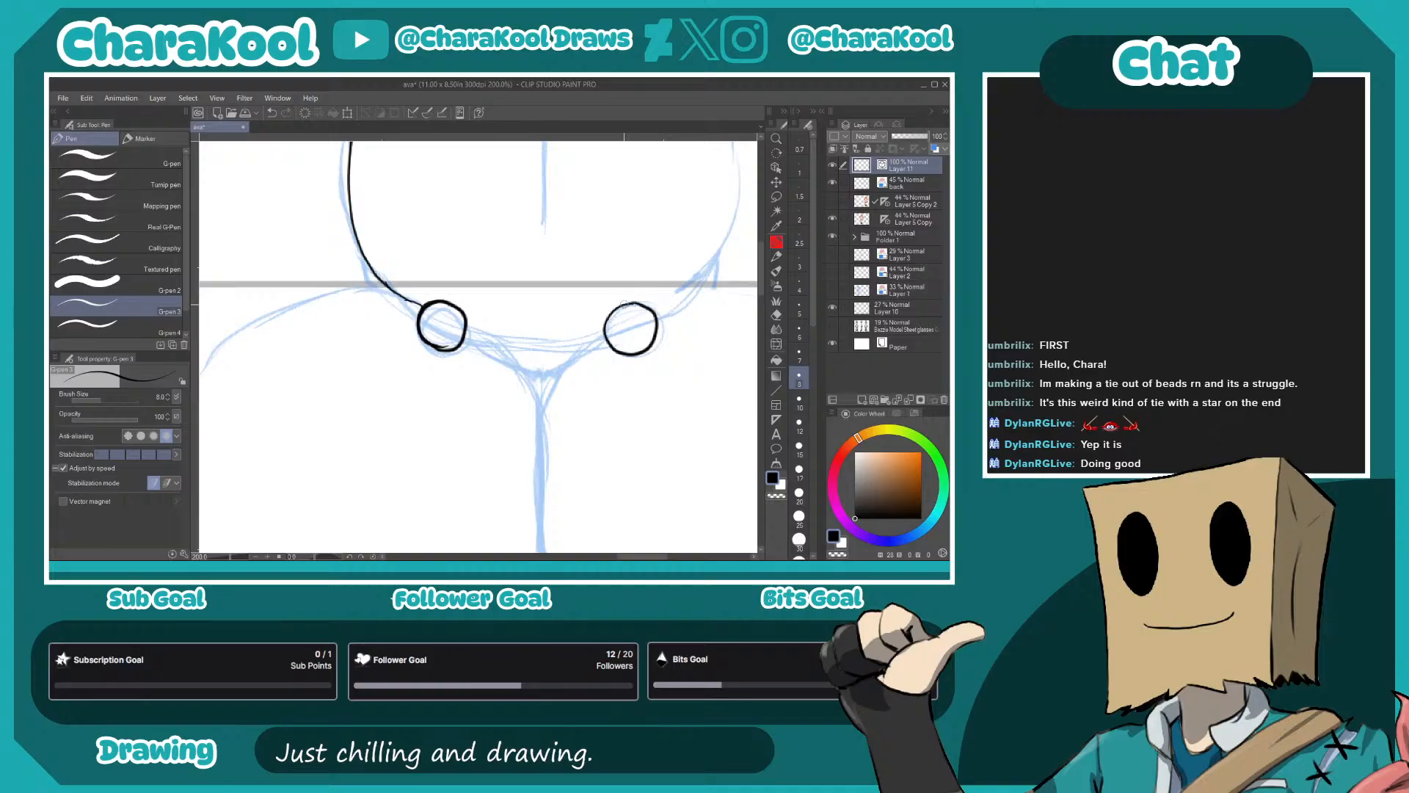
mouse_move(501, 312)
mouse_down()
mouse_move(469, 213)
mouse_move(506, 300)
mouse_move(562, 230)
mouse_up()
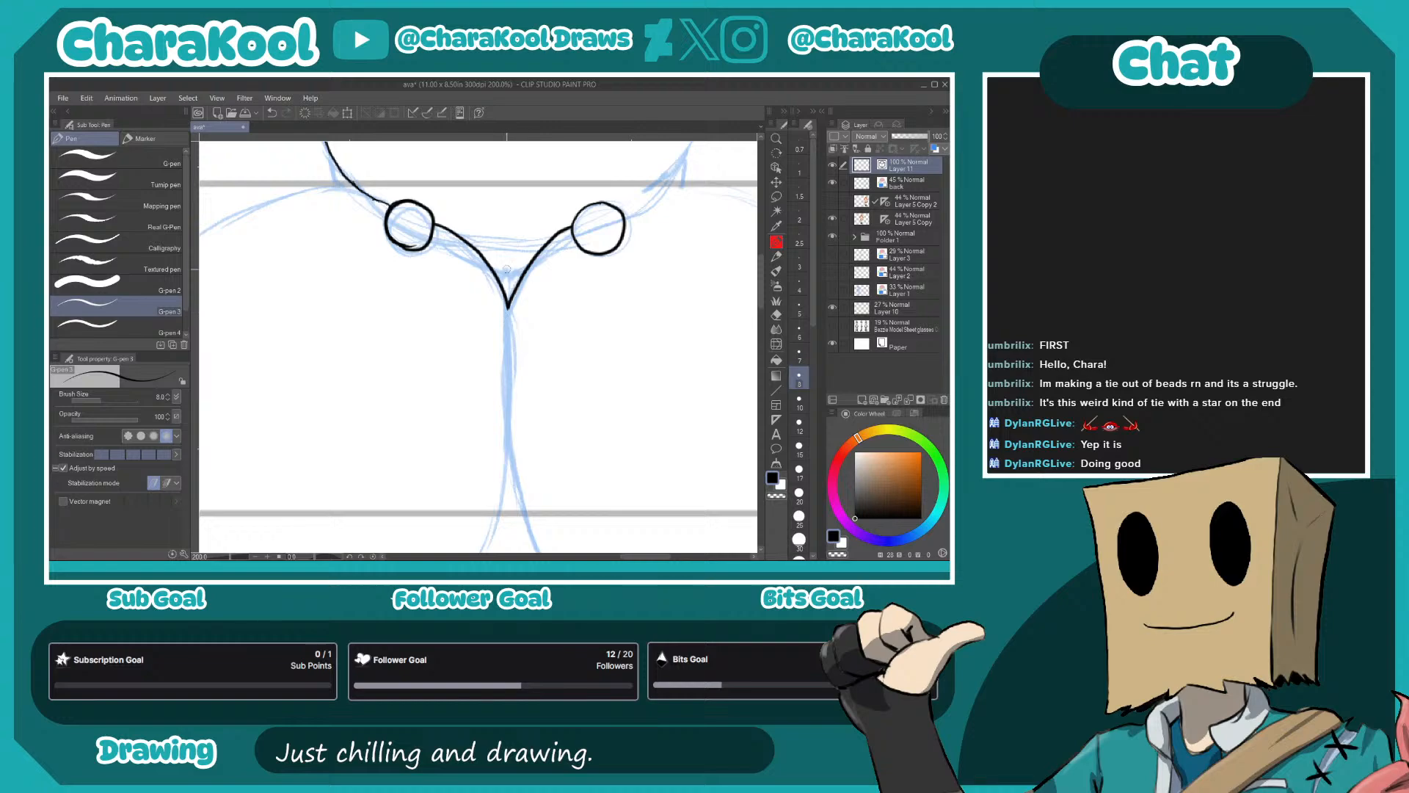
drag(502, 273, 513, 278)
- Ink the right half of the head outline down to the hair tie and the upper part of the center parting
drag(536, 339, 494, 444)
drag(619, 373, 487, 453)
drag(455, 233, 543, 321)
drag(496, 217, 522, 250)
mouse_move(453, 188)
mouse_down()
mouse_move(534, 188)
mouse_move(576, 208)
mouse_move(632, 288)
mouse_move(652, 356)
mouse_move(640, 449)
mouse_move(575, 523)
mouse_up()
mouse_move(635, 445)
mouse_down()
mouse_move(610, 270)
mouse_move(715, 408)
mouse_up()
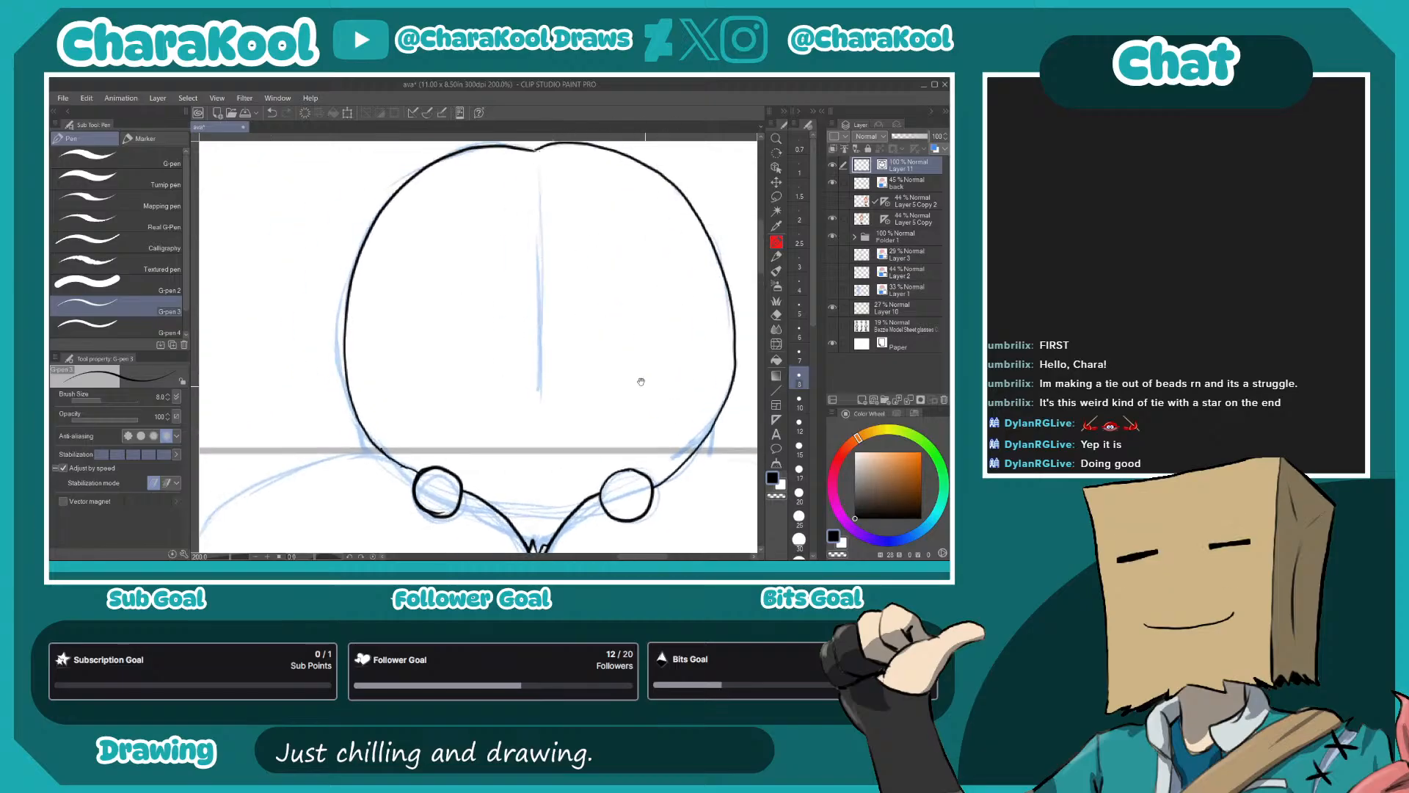
drag(536, 159, 534, 283)
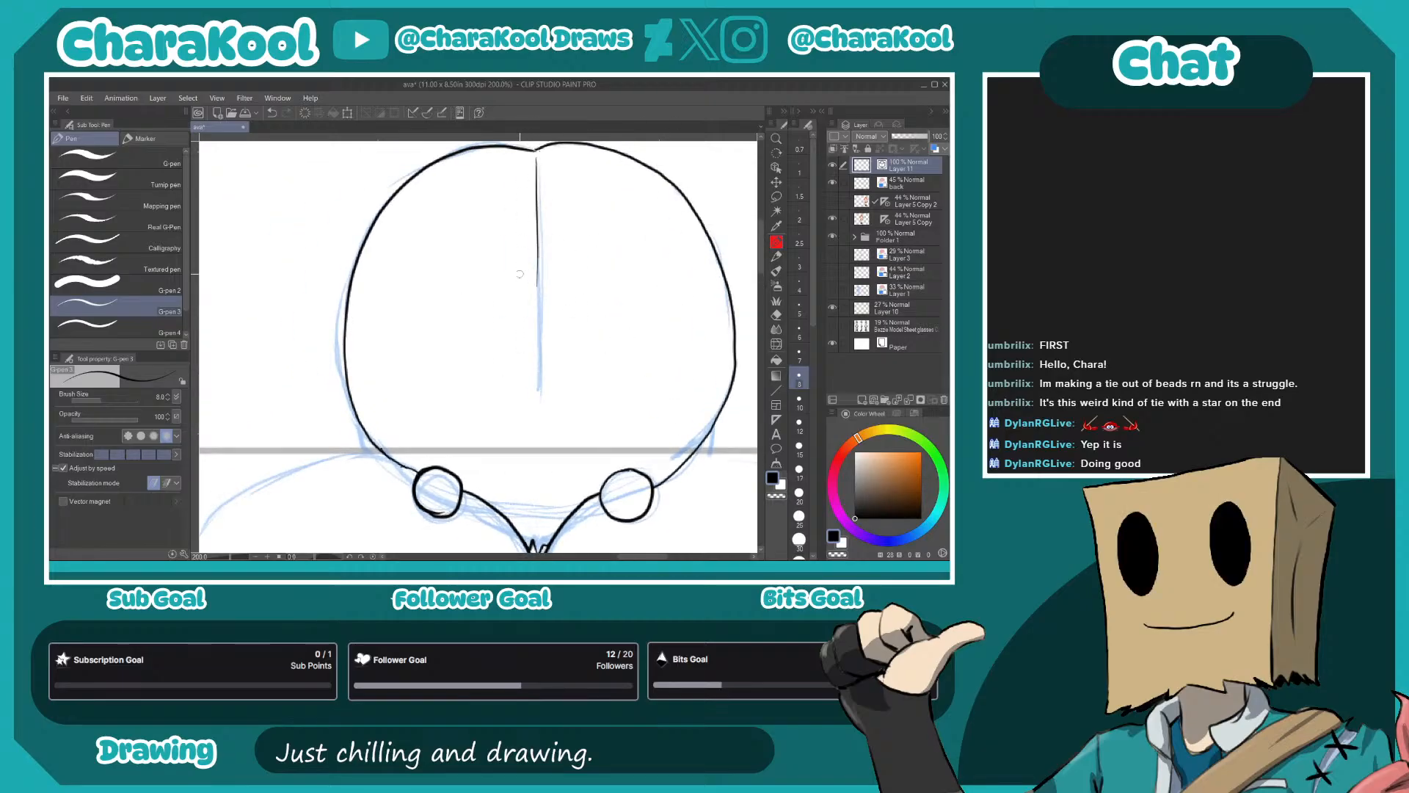
- Ink the short hair strands at the lower left and right edges of the head, just above the pigtails
drag(419, 435, 433, 227)
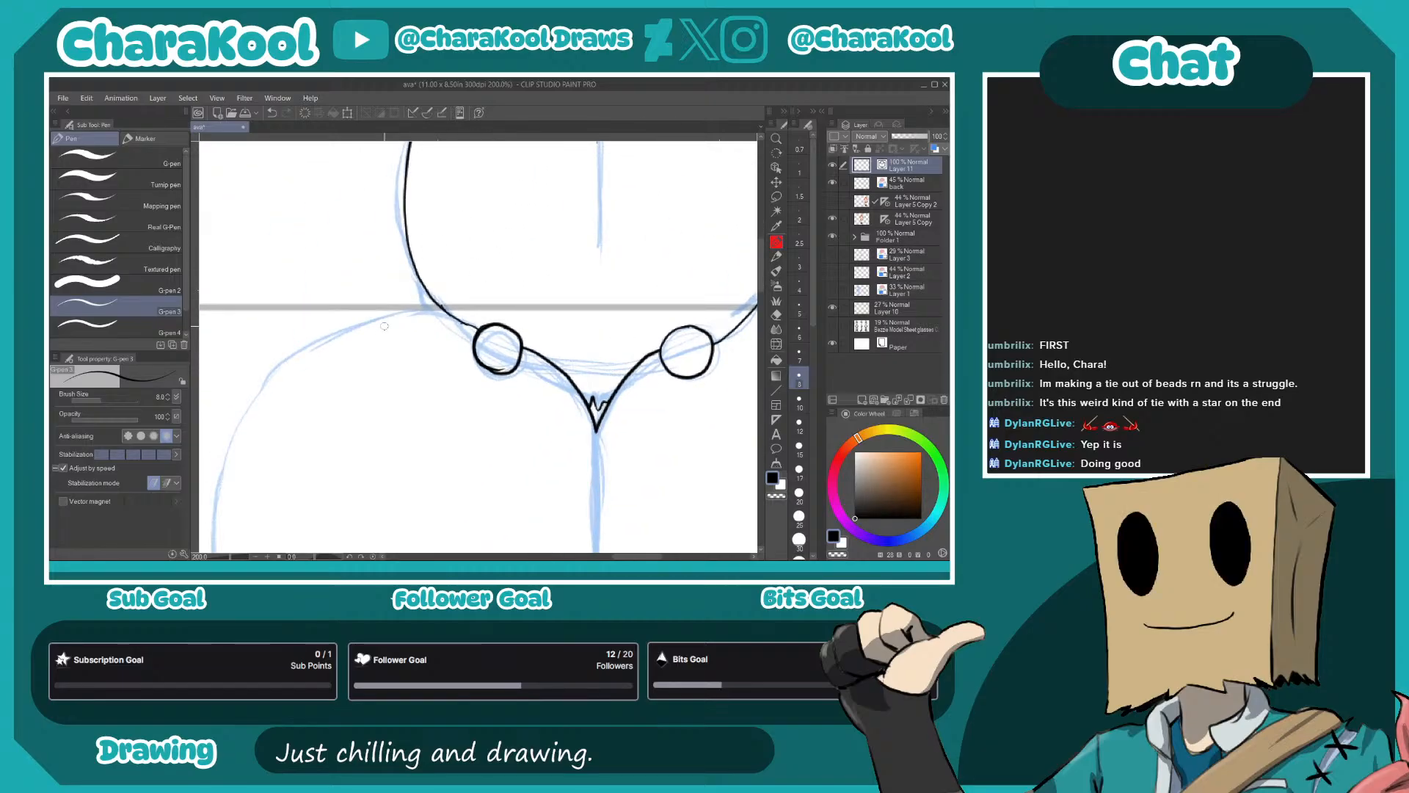
drag(420, 297, 431, 312)
drag(662, 396, 448, 383)
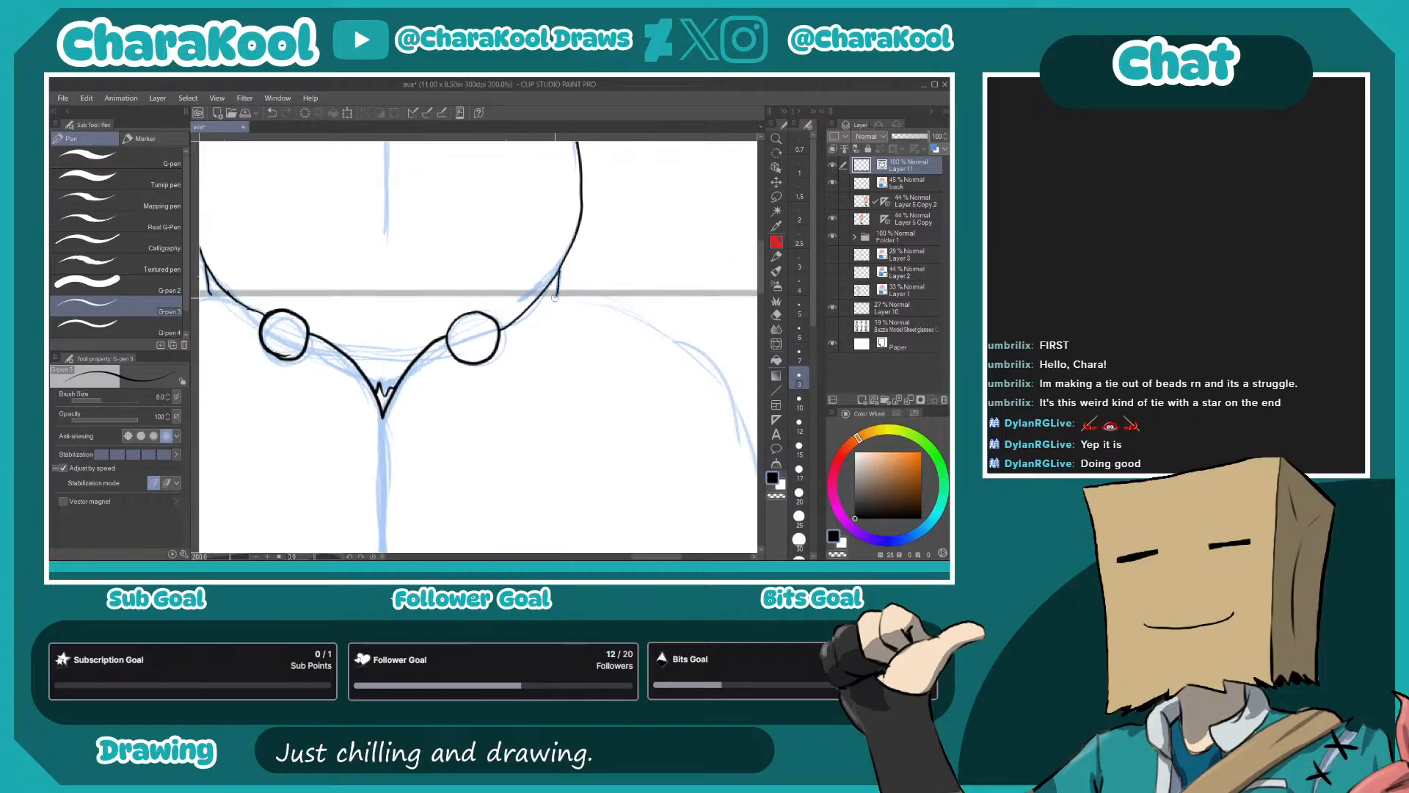
- Ink the outer contour of the right-hand pigtail from its top arc down through the jagged side tips
drag(638, 286, 433, 171)
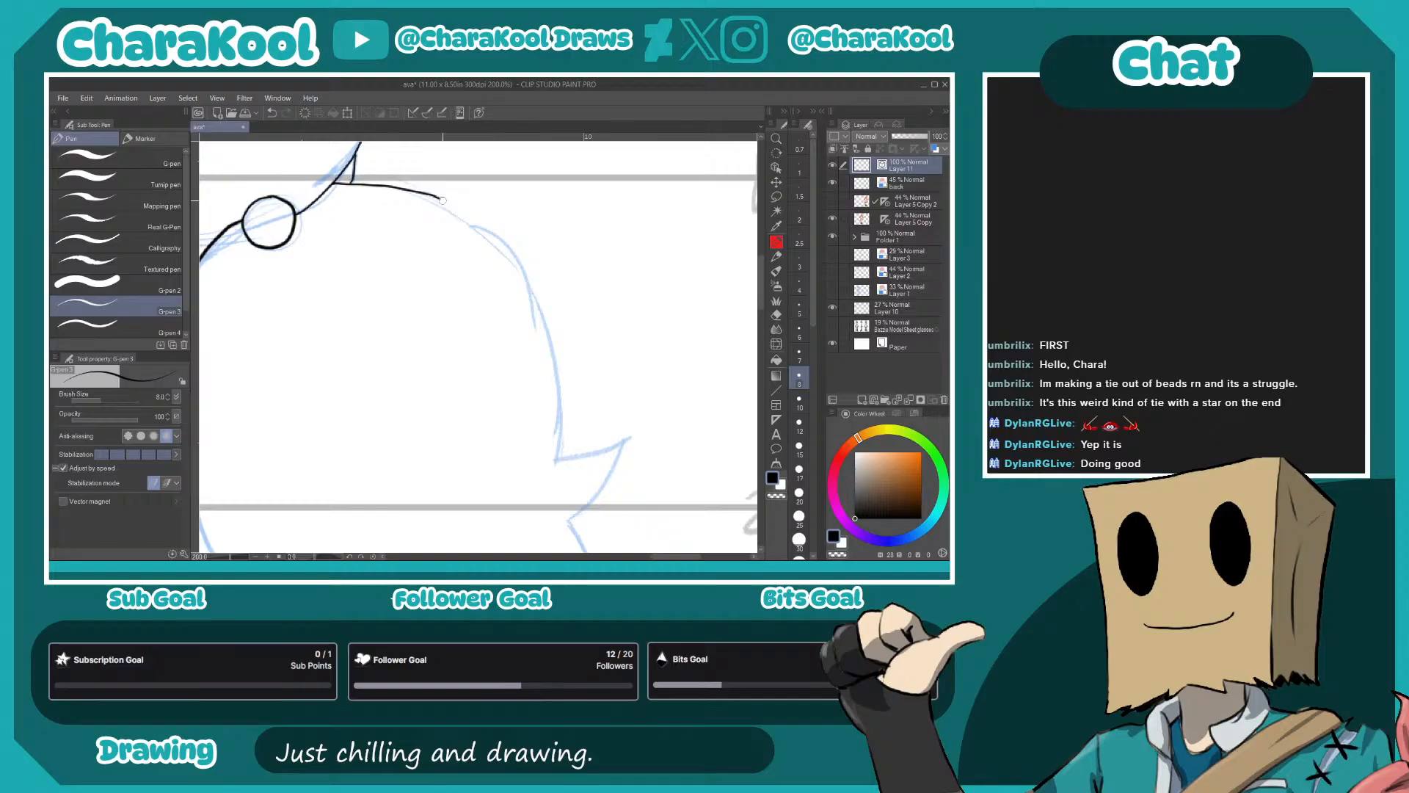
mouse_move(542, 326)
mouse_down()
mouse_move(555, 450)
mouse_move(612, 272)
mouse_move(542, 245)
mouse_move(530, 260)
mouse_move(576, 243)
mouse_move(538, 313)
mouse_up()
scroll(560, 341, down, 3)
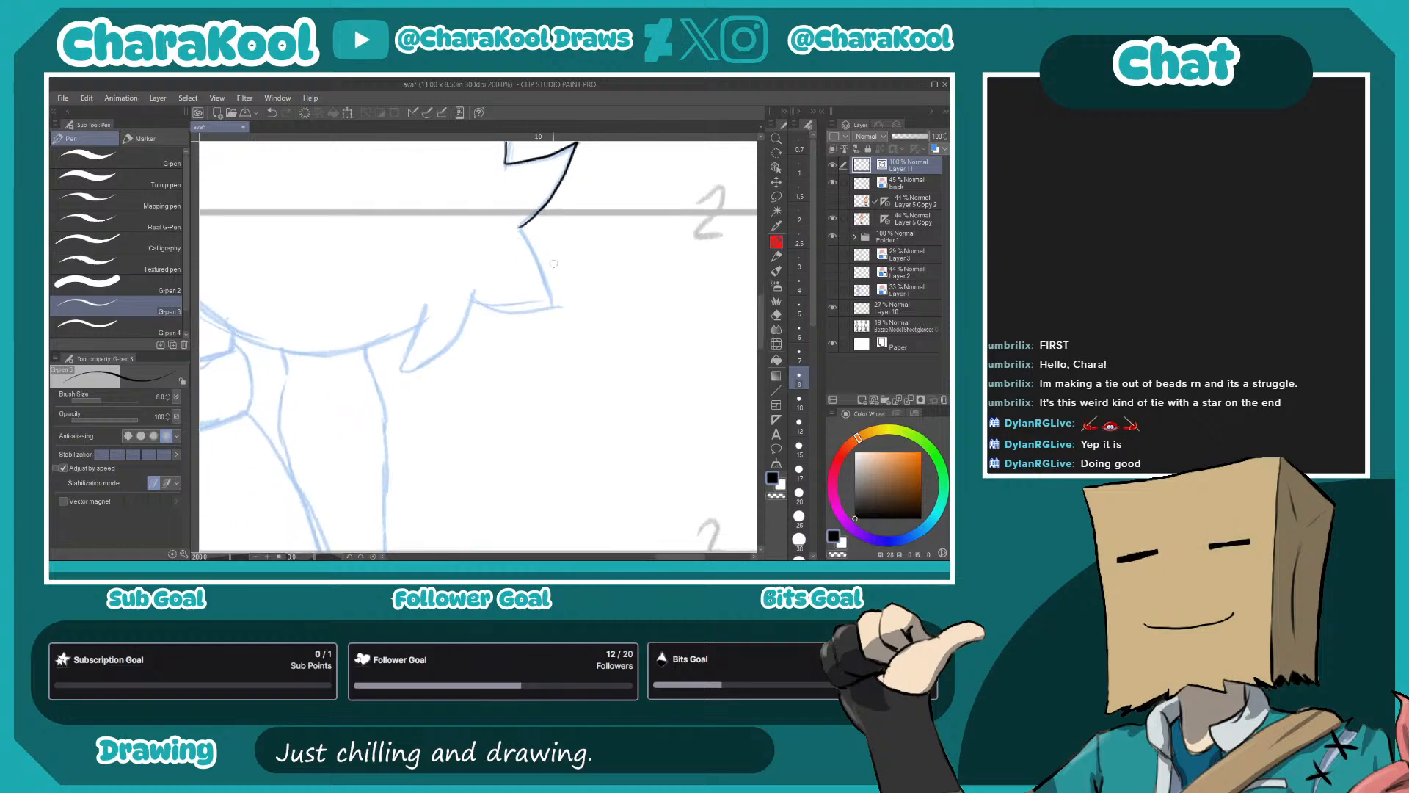
drag(518, 228, 545, 283)
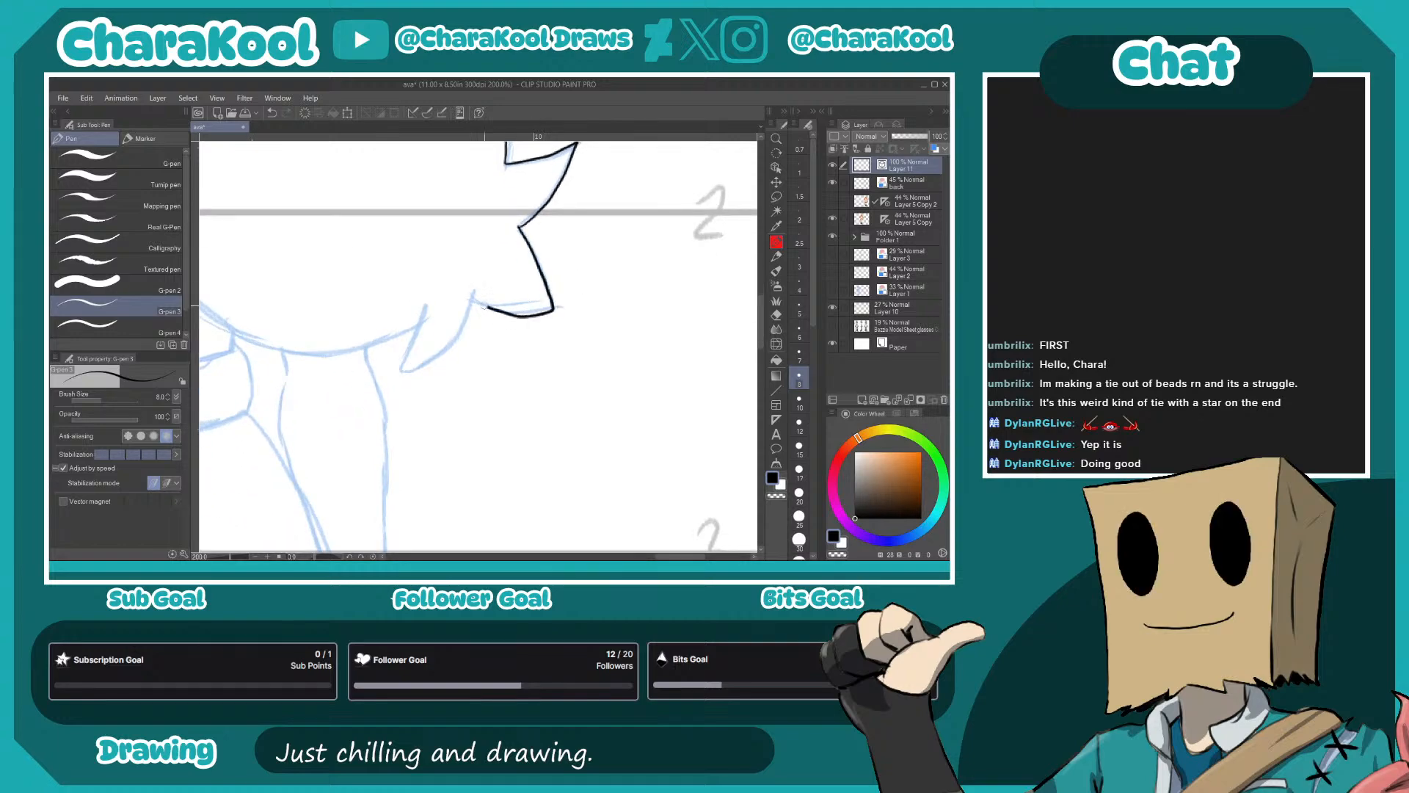
mouse_move(453, 351)
mouse_down()
mouse_move(663, 307)
mouse_move(658, 332)
mouse_up()
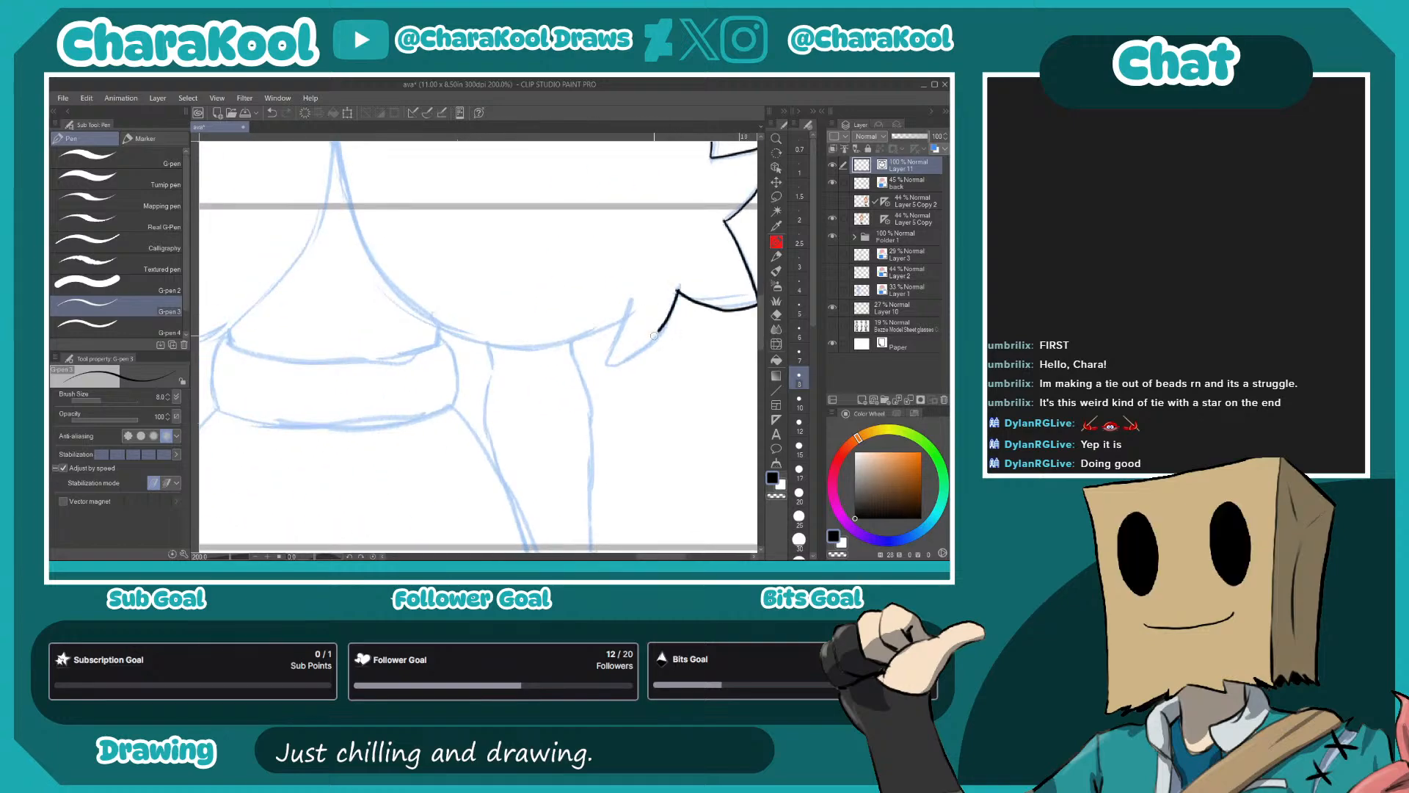
- Ink the dividing line between the pigtails and the right-hand pigtail's inner lower curve
mouse_move(565, 321)
mouse_down()
mouse_move(557, 400)
mouse_move(504, 450)
mouse_move(507, 437)
mouse_up()
drag(503, 189, 503, 301)
drag(617, 406, 437, 276)
mouse_move(339, 235)
mouse_down()
mouse_move(357, 285)
mouse_move(432, 373)
mouse_move(482, 390)
mouse_move(552, 386)
mouse_up()
- Ink the left-hand pigtail's lower curve, jagged side tips and top arc up to the head
mouse_move(315, 258)
mouse_down()
mouse_move(626, 263)
mouse_move(727, 313)
mouse_up()
mouse_move(734, 235)
mouse_down()
mouse_move(697, 357)
mouse_move(656, 400)
mouse_move(539, 439)
mouse_move(468, 431)
mouse_up()
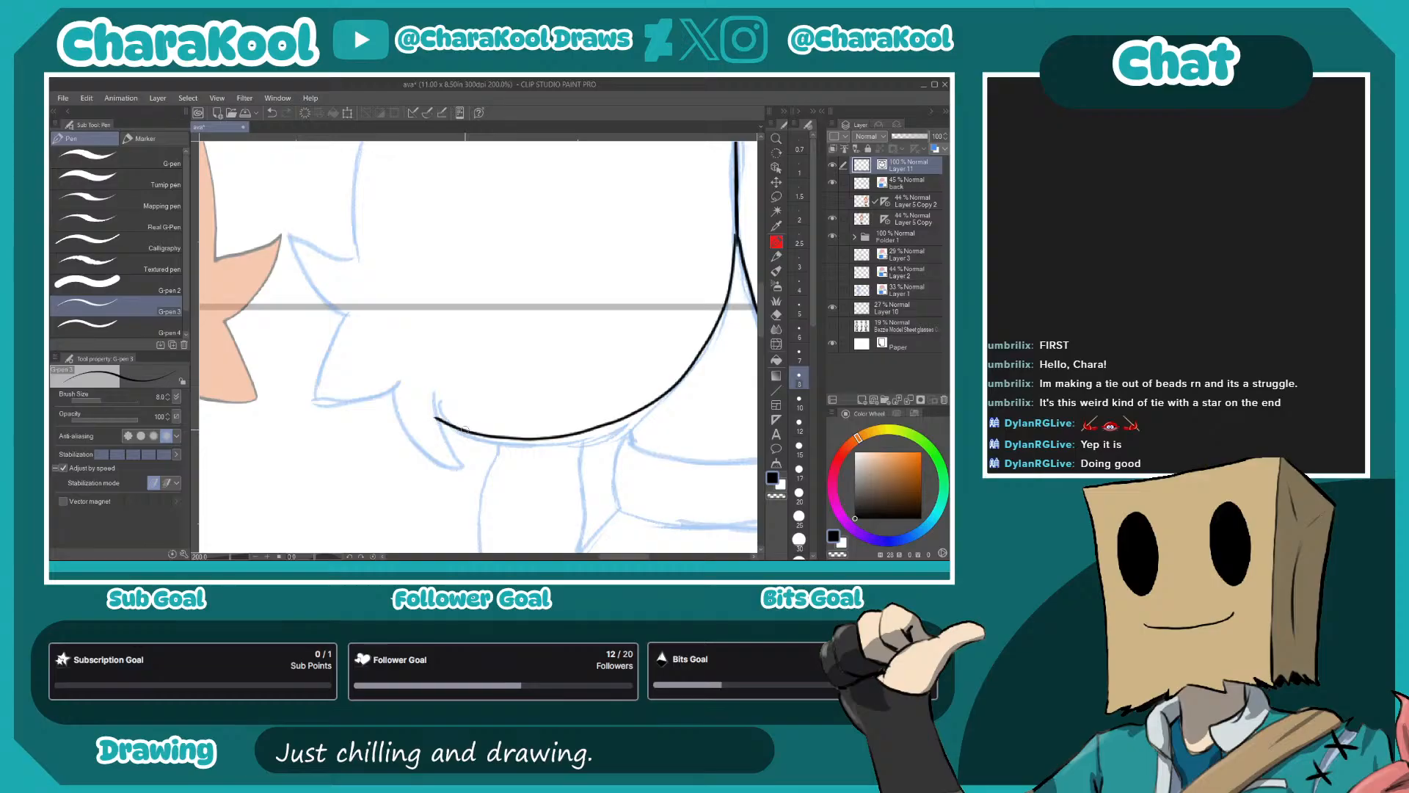
mouse_move(448, 488)
mouse_down()
mouse_move(416, 491)
mouse_move(394, 416)
mouse_move(406, 451)
mouse_move(376, 441)
mouse_move(343, 397)
mouse_move(341, 380)
mouse_move(448, 402)
mouse_move(408, 400)
mouse_move(436, 314)
mouse_up()
mouse_move(437, 314)
mouse_down()
mouse_move(491, 370)
mouse_move(441, 302)
mouse_move(505, 324)
mouse_move(523, 306)
mouse_move(465, 396)
mouse_move(419, 405)
mouse_move(429, 323)
mouse_move(470, 252)
mouse_move(531, 209)
mouse_move(657, 185)
mouse_up()
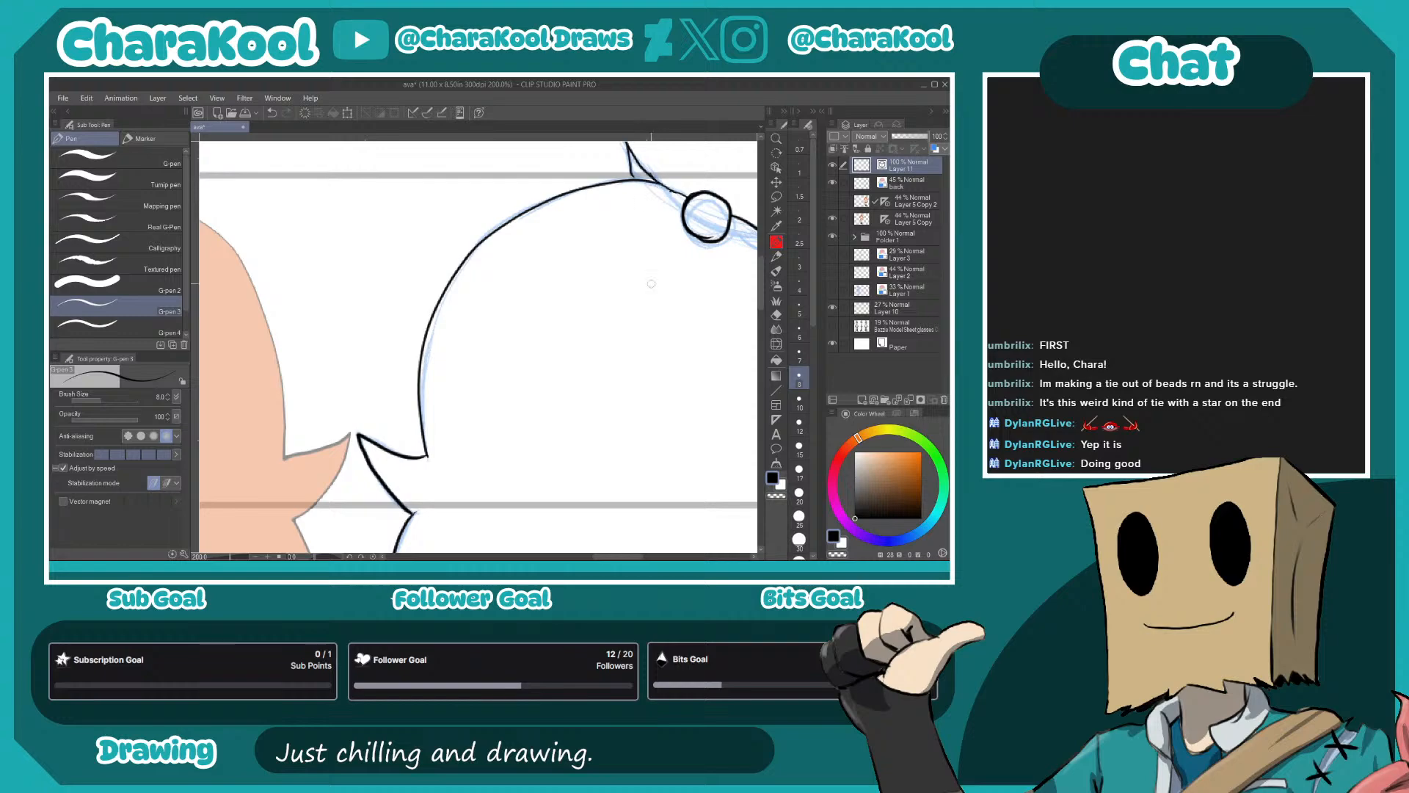
- Ink the short side lines of the back below the pigtails and the wide rounded band beneath them
drag(660, 485, 513, 352)
drag(580, 427, 519, 369)
drag(610, 459, 473, 347)
drag(614, 399, 707, 371)
drag(456, 296, 459, 326)
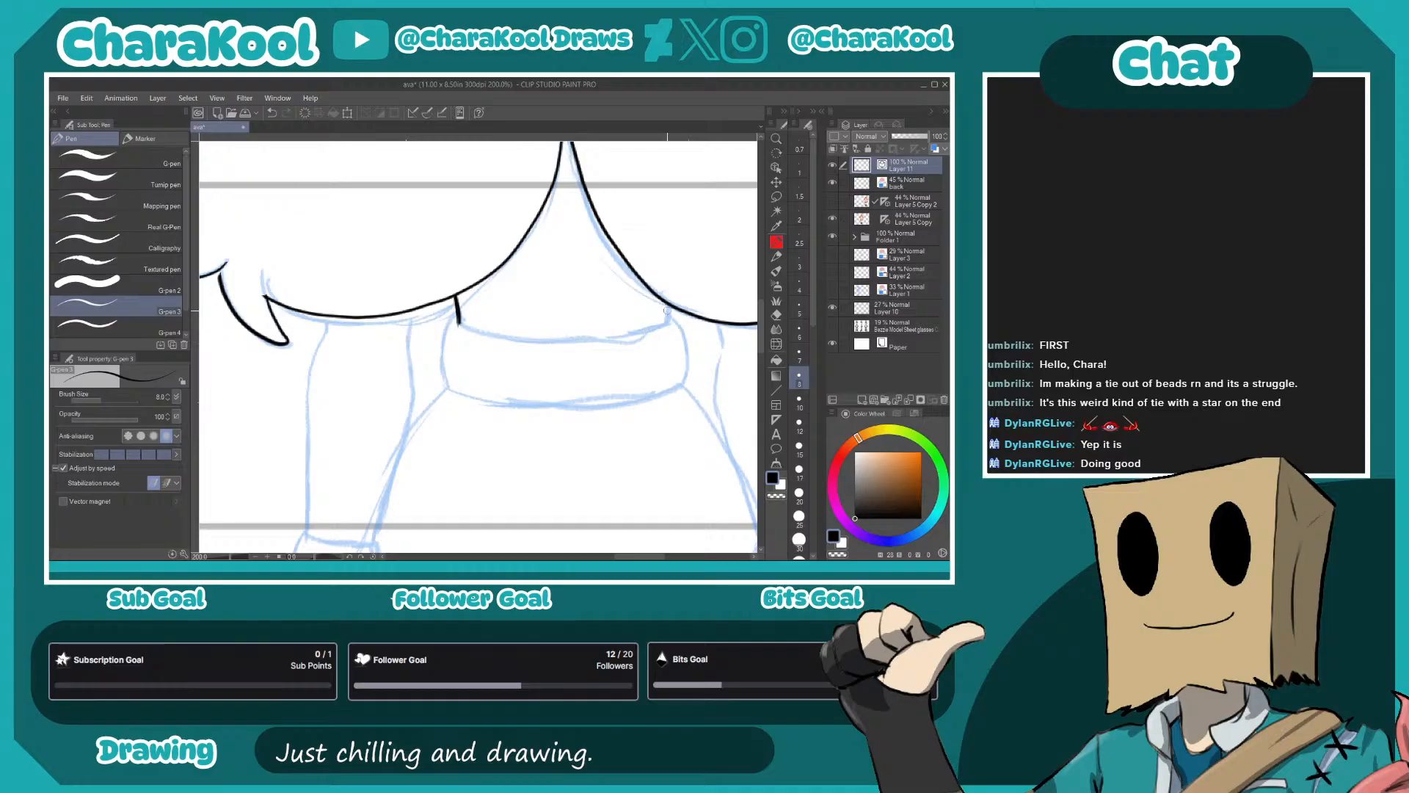
drag(666, 311, 668, 324)
drag(481, 327, 362, 338)
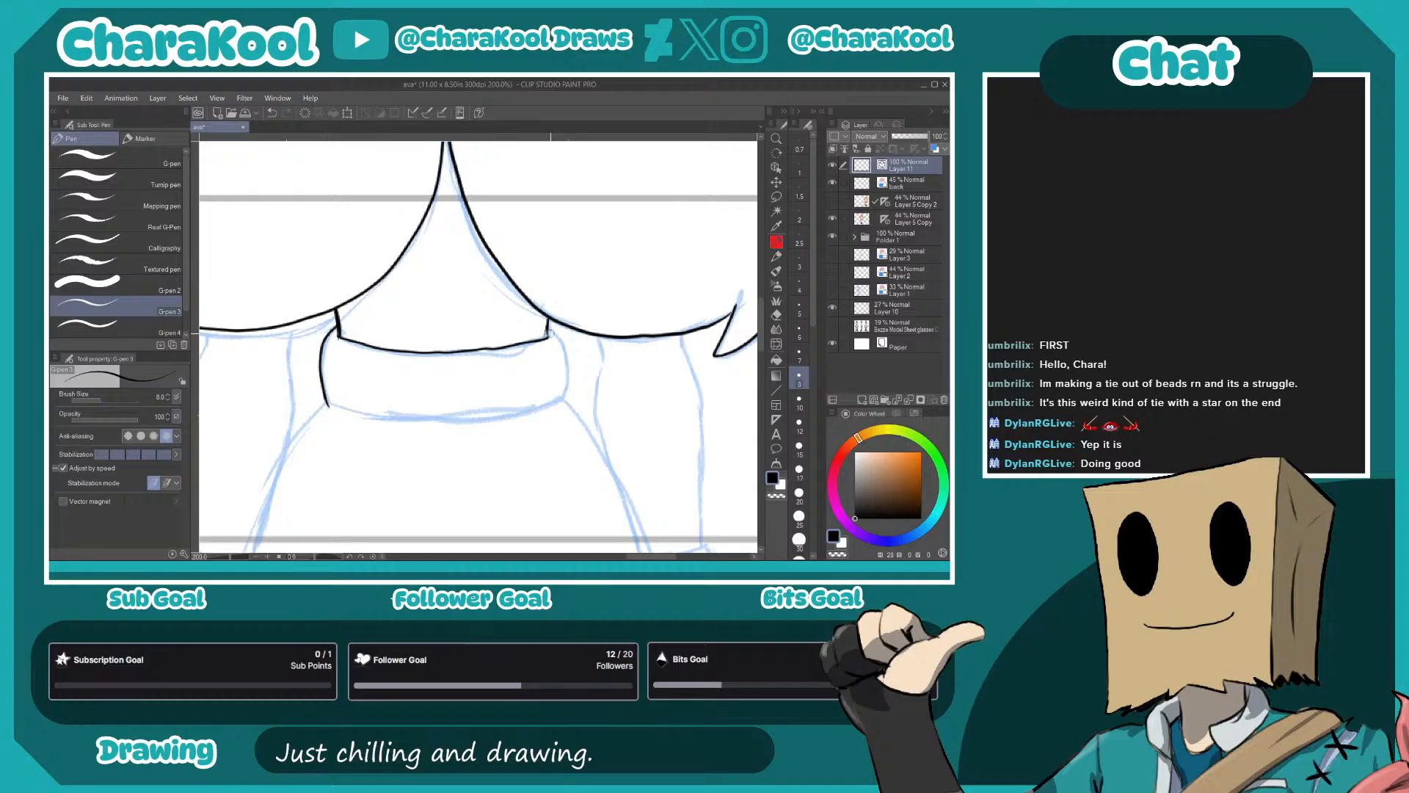
drag(548, 325, 567, 404)
drag(345, 415, 546, 412)
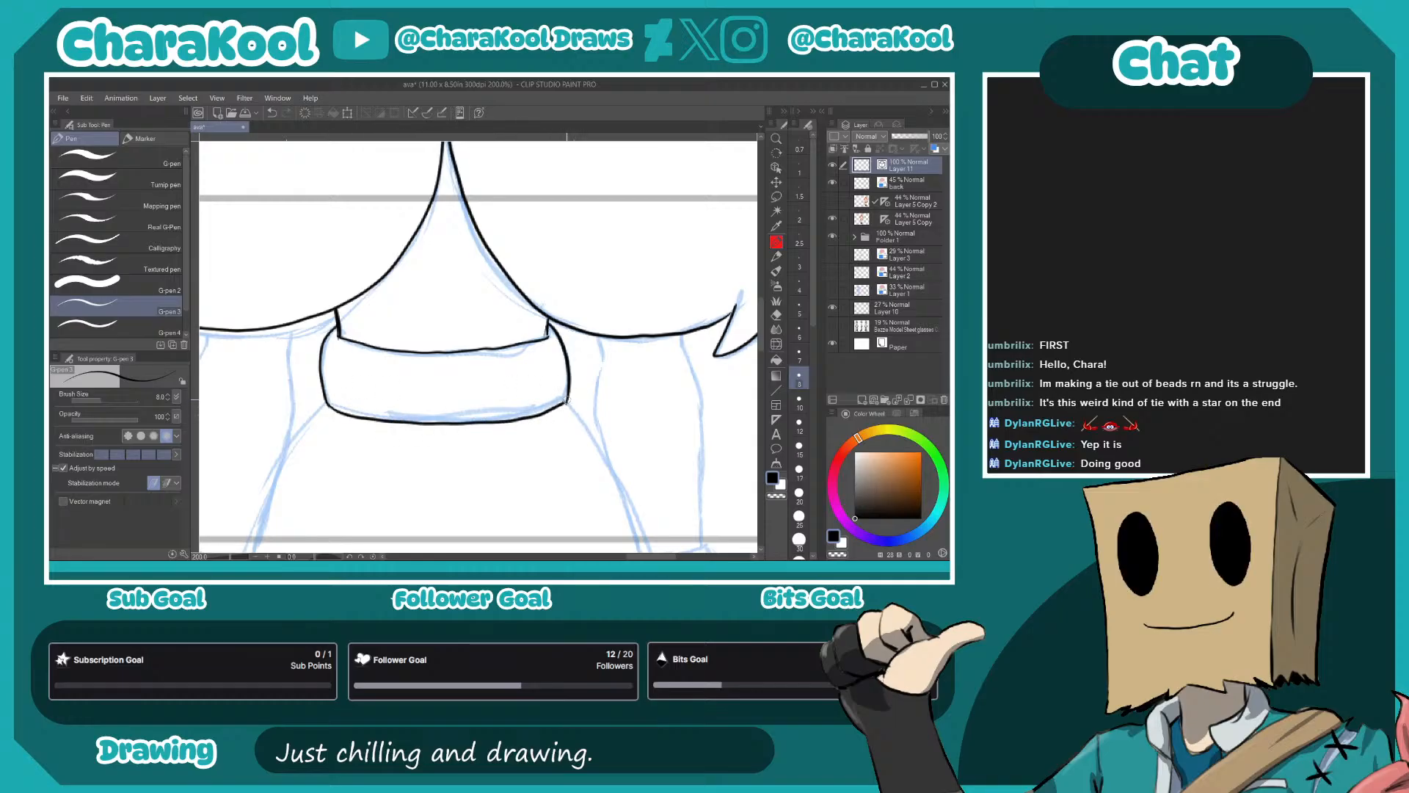
- Ink both edges of the right-hand arm from the pigtail down to the wristband
drag(701, 392, 616, 259)
drag(515, 214, 518, 244)
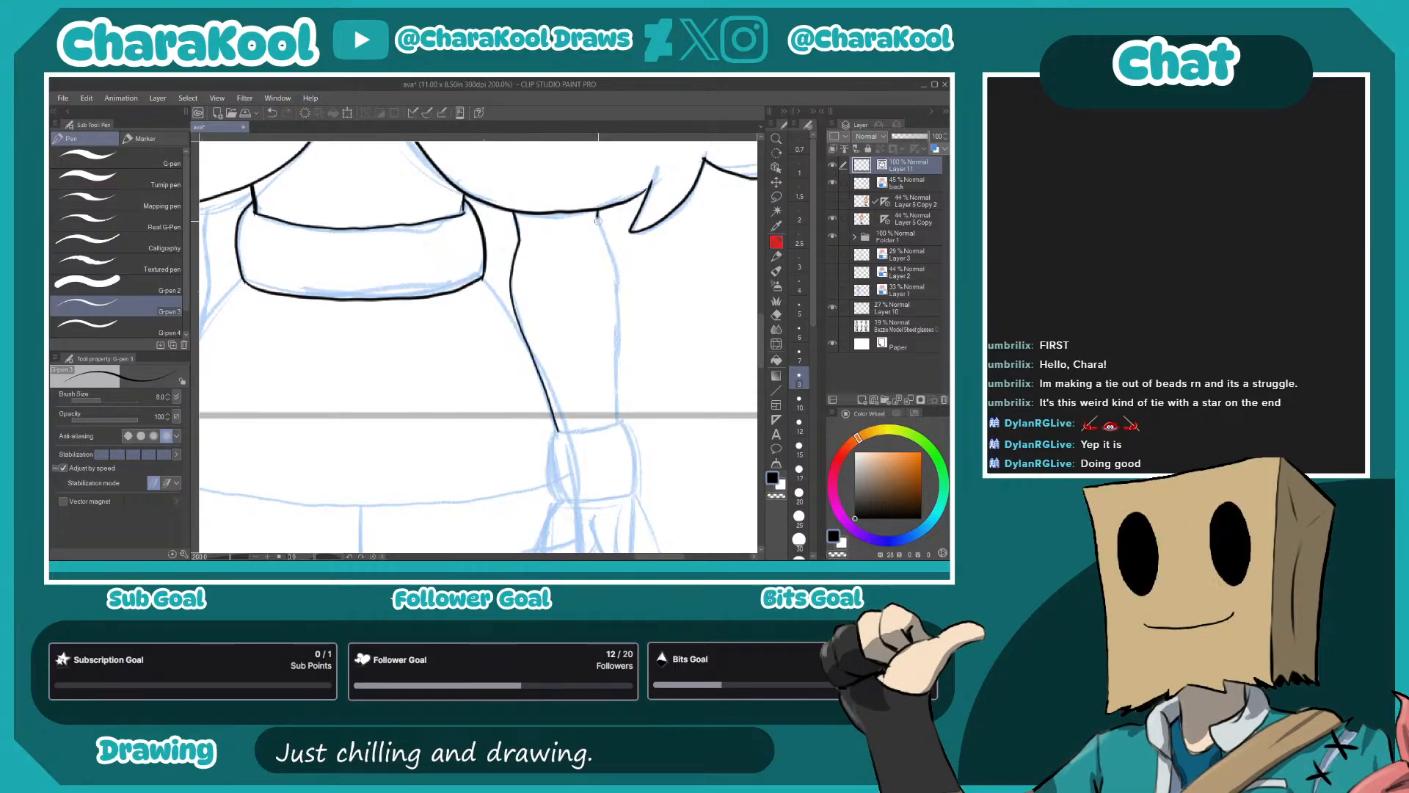
drag(617, 337, 618, 407)
- Ink both edges of the left-hand arm down to the wristband, redoing the inner edge
drag(445, 392, 649, 356)
drag(426, 270, 549, 308)
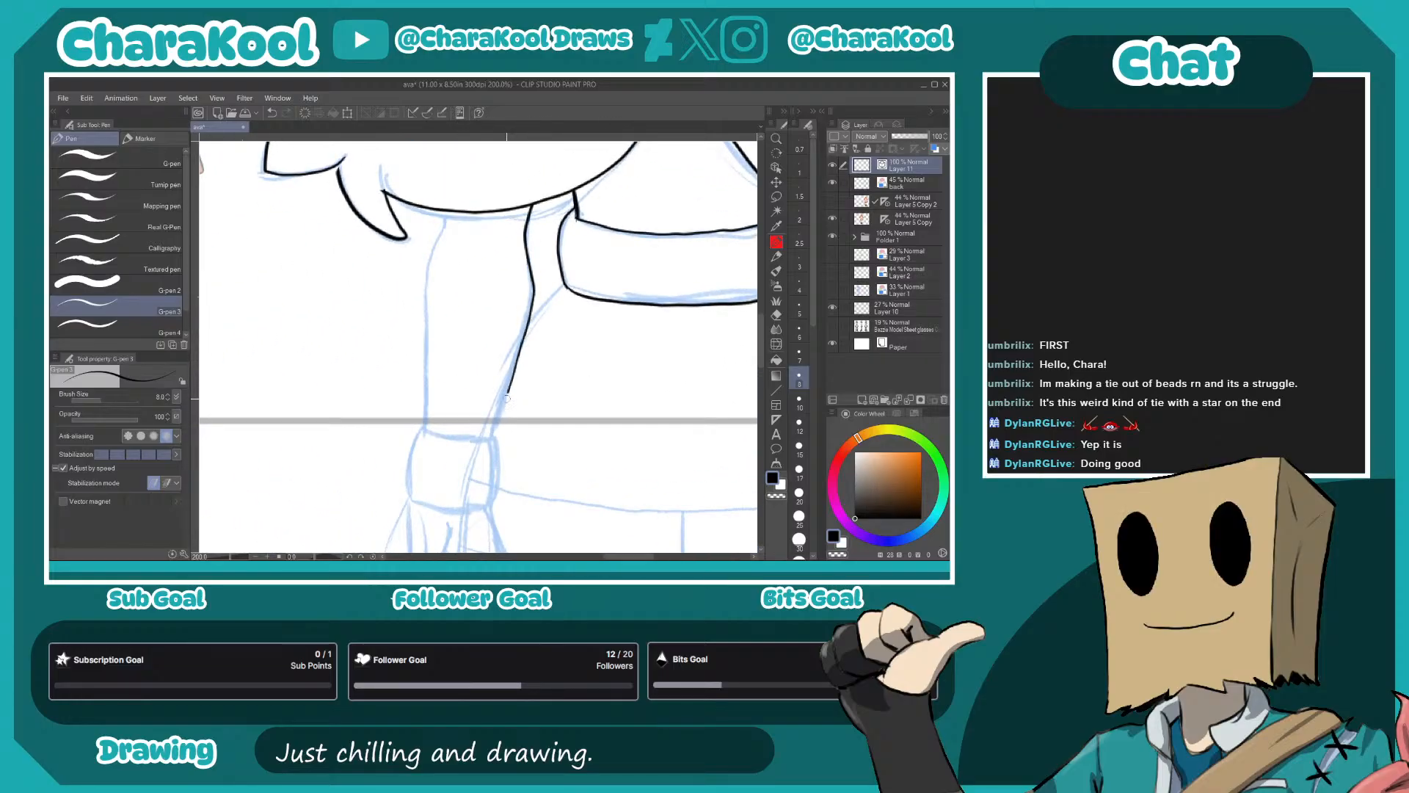
key(ctrl+z)
drag(505, 382, 529, 300)
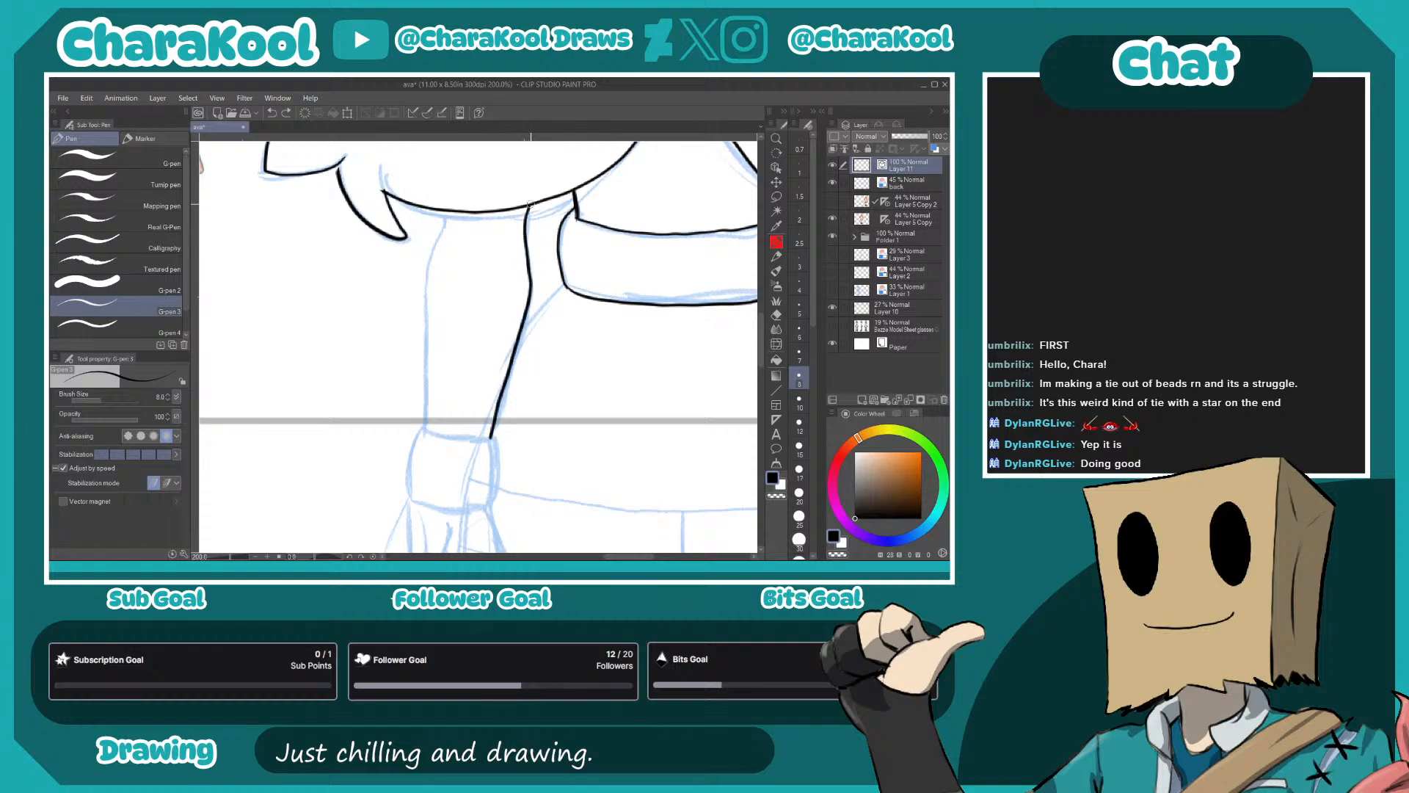
drag(426, 262, 425, 346)
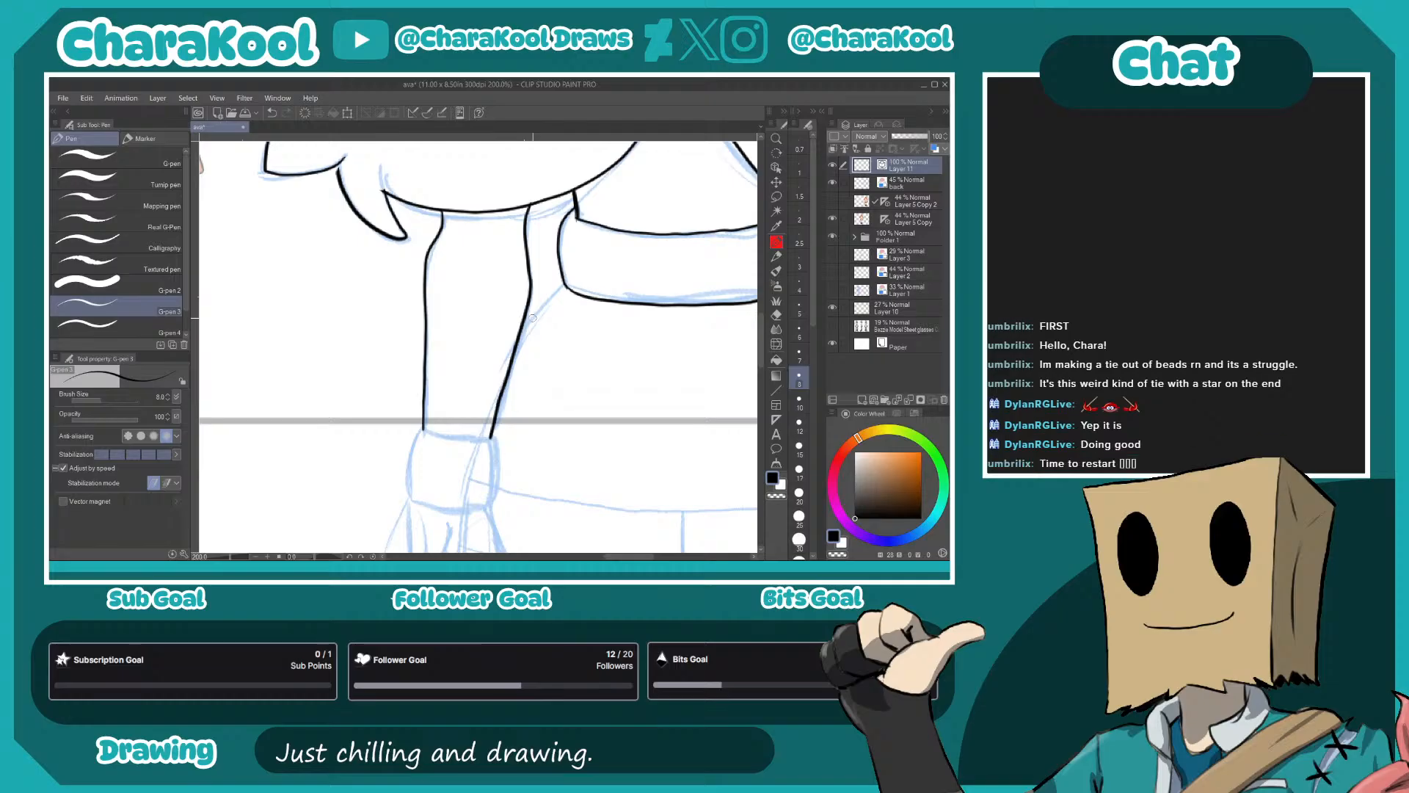
- Ink the left-hand wristband's top edge, curved sides and bottom edge
drag(628, 445, 450, 455)
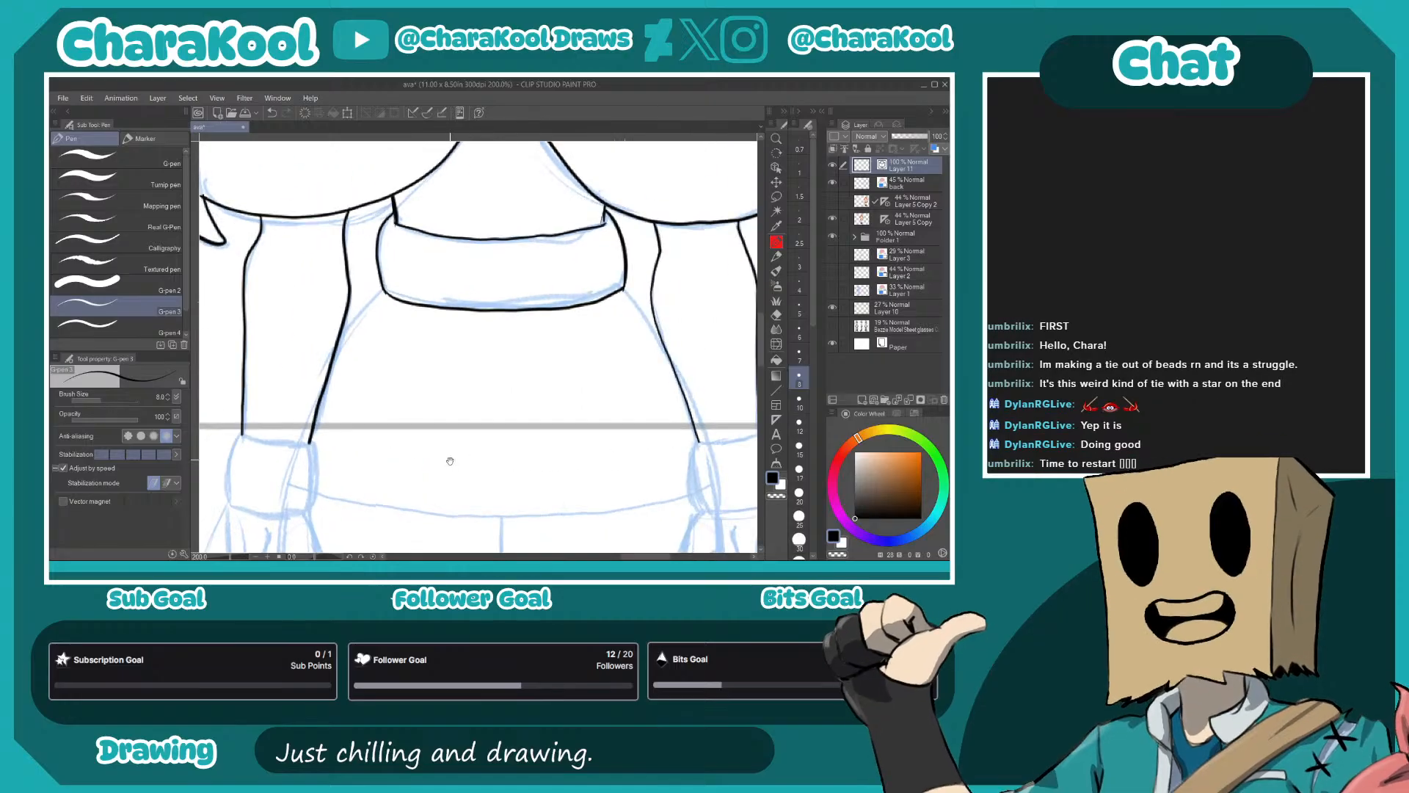
mouse_move(581, 434)
mouse_down()
mouse_move(520, 434)
mouse_move(632, 427)
mouse_up()
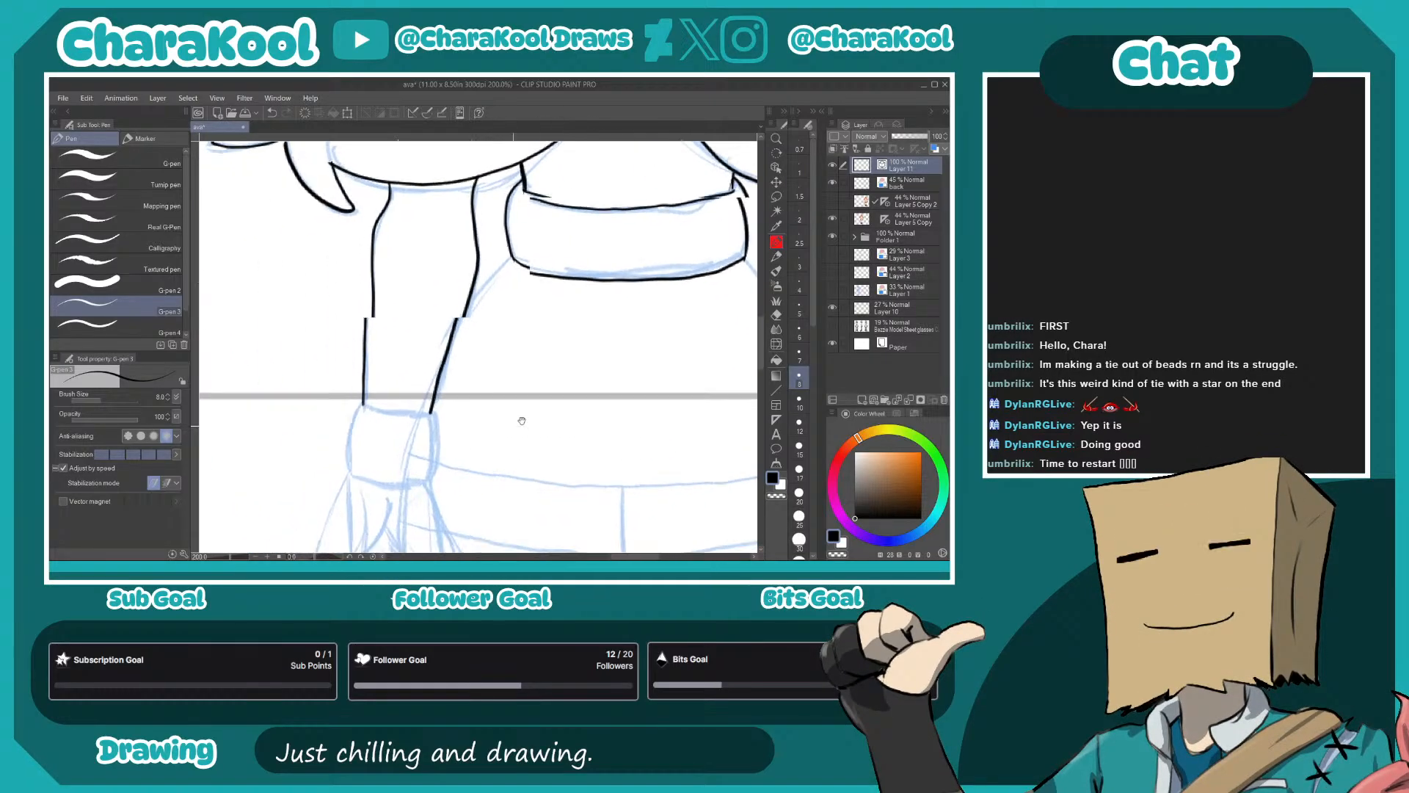
drag(445, 478, 633, 401)
scroll(602, 472, up, 2)
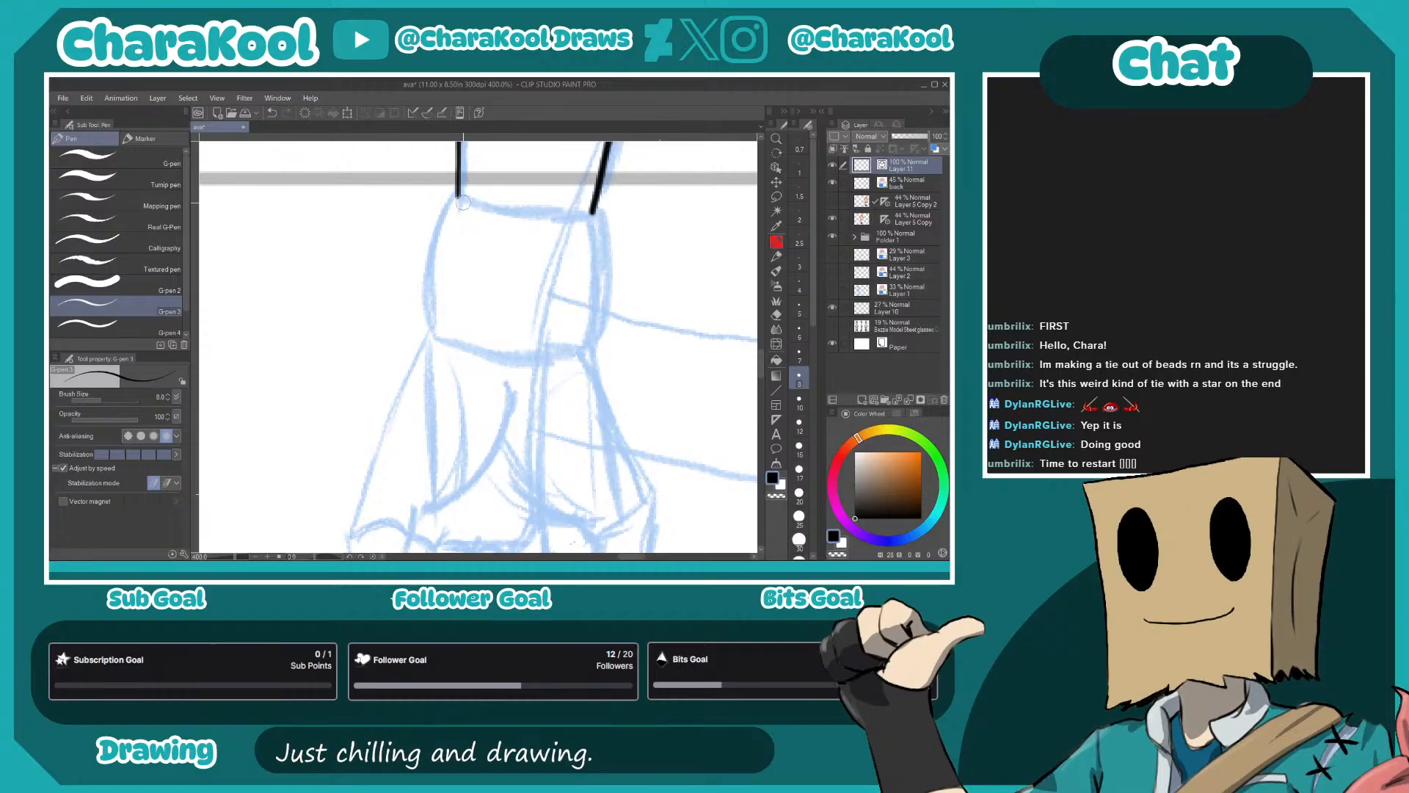
drag(457, 197, 596, 214)
mouse_move(456, 196)
mouse_down()
mouse_move(426, 271)
mouse_move(432, 336)
mouse_up()
drag(596, 215, 585, 345)
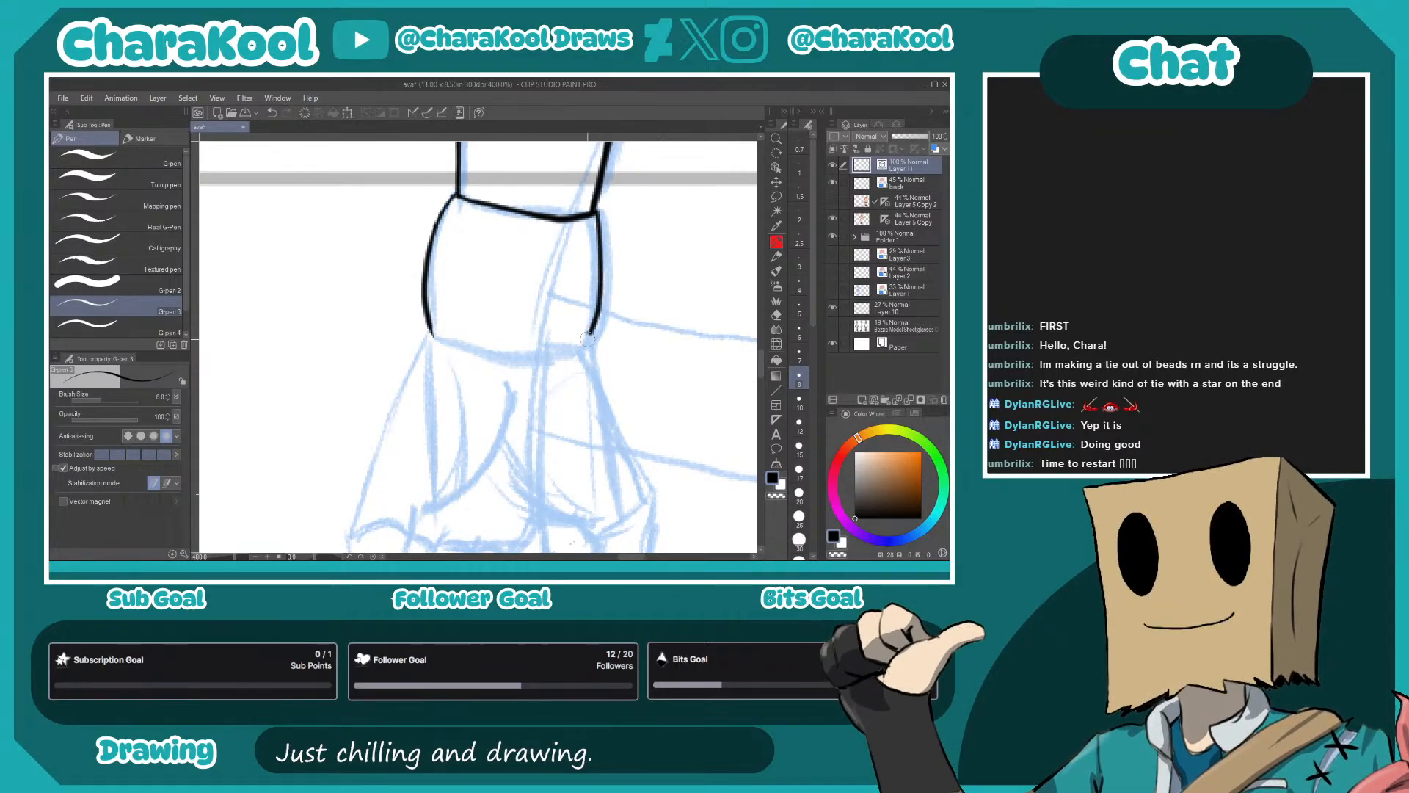
mouse_move(432, 337)
mouse_down()
mouse_move(497, 356)
mouse_move(587, 343)
mouse_up()
- Ink the right-hand wristband's top edge, rounded sides and bottom edge
drag(673, 396, 343, 410)
drag(622, 399, 384, 394)
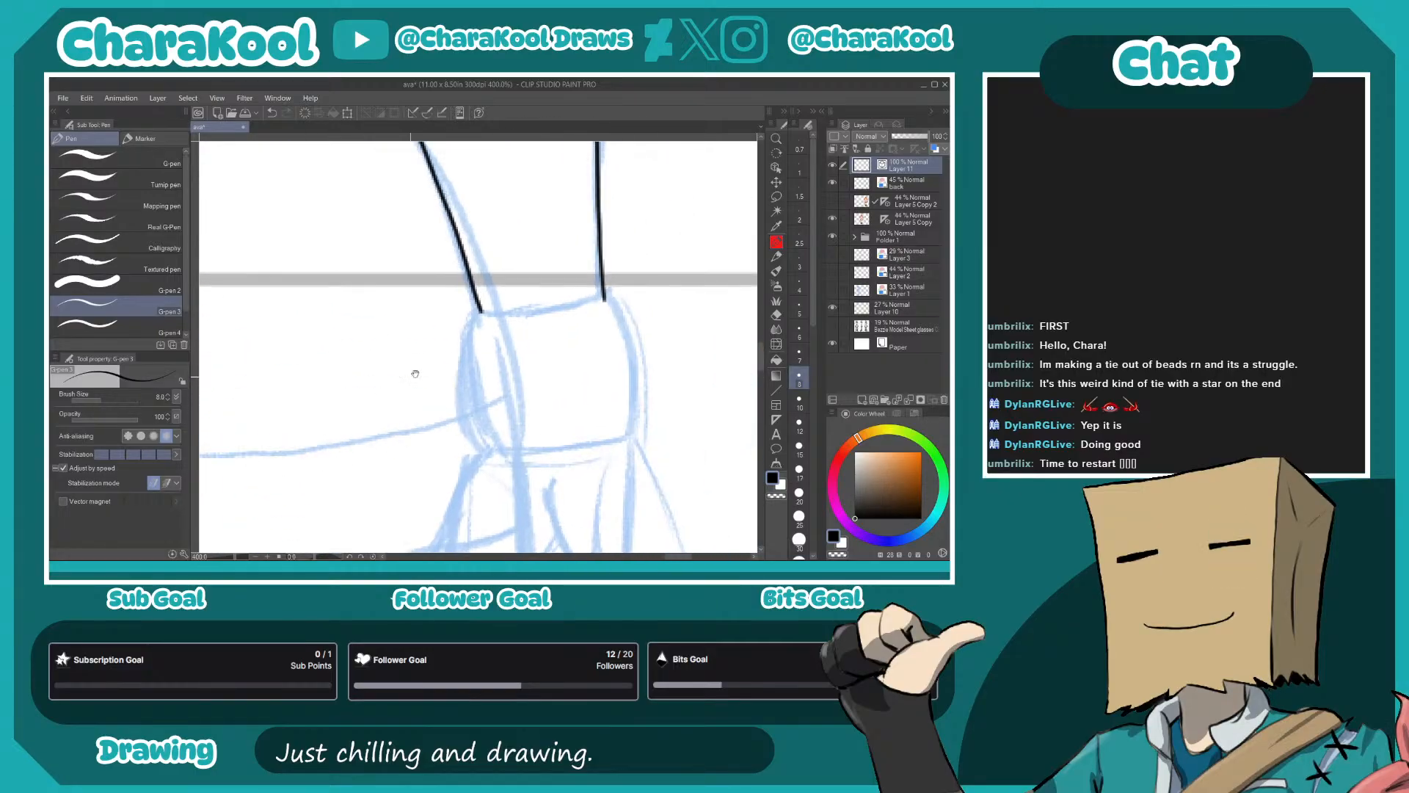
drag(479, 311, 602, 299)
mouse_move(477, 312)
mouse_down()
mouse_move(464, 342)
mouse_move(480, 440)
mouse_move(529, 444)
mouse_move(619, 317)
mouse_up()
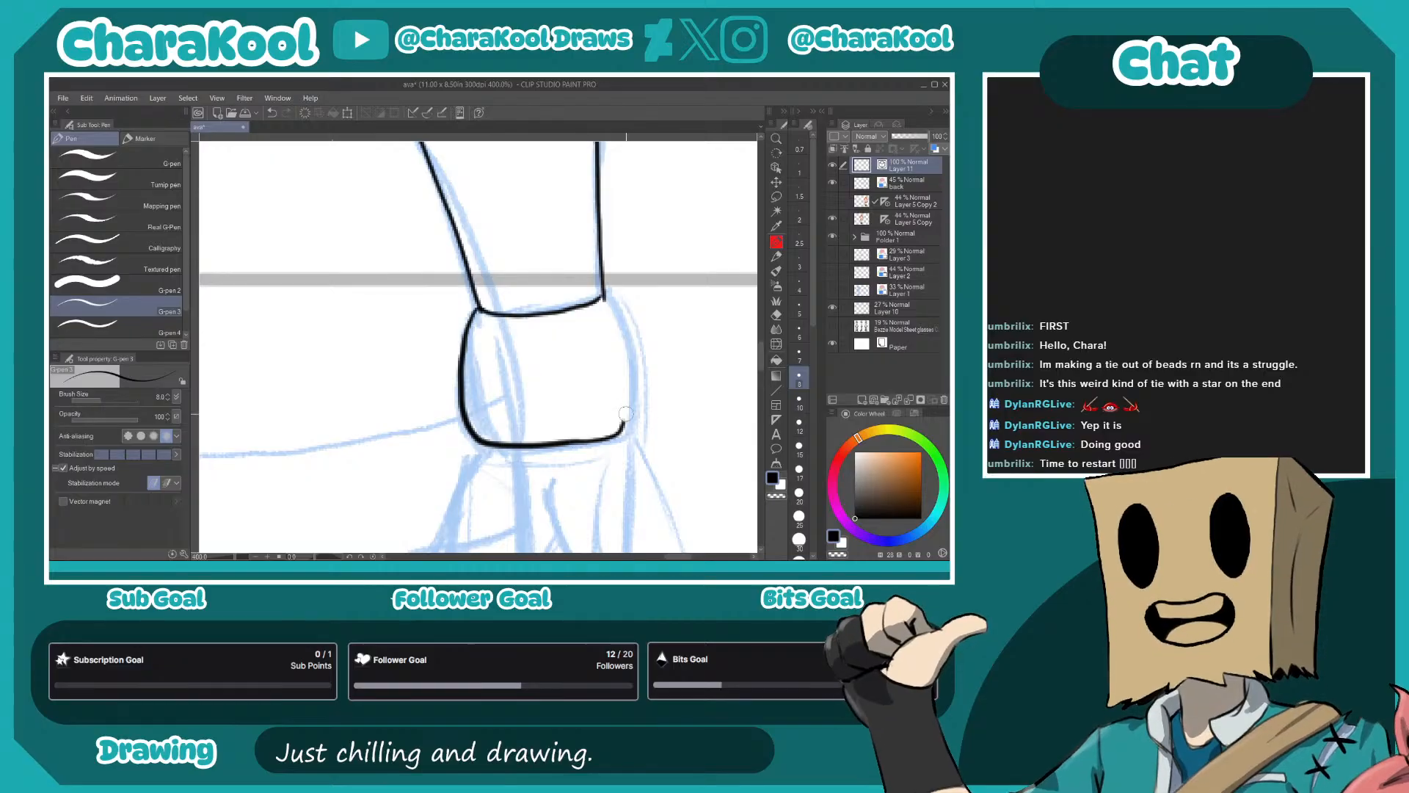
drag(614, 556, 595, 340)
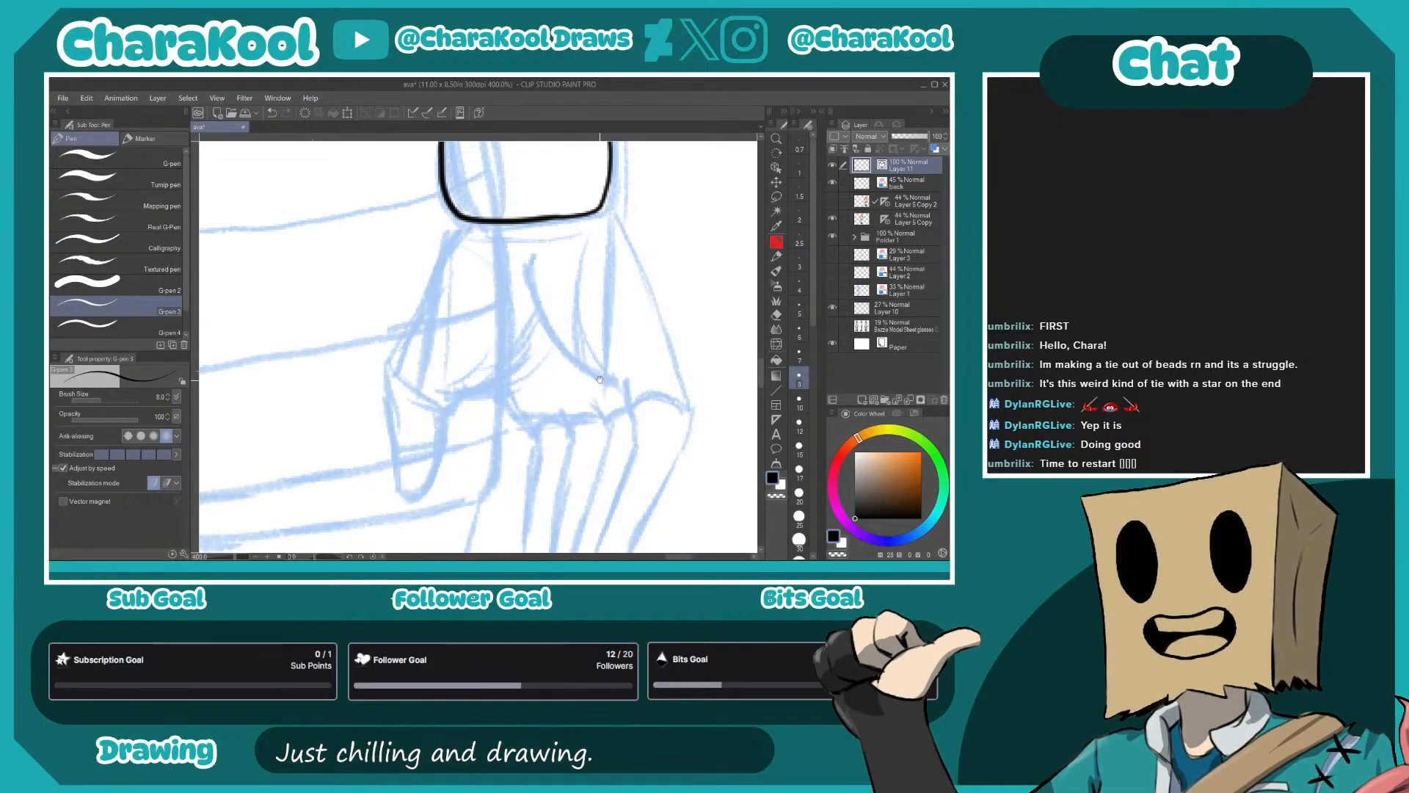
- Ink the right-hand hand's palm creases, four fingers and knuckle arcs
mouse_move(439, 414)
mouse_down()
mouse_move(532, 318)
mouse_move(576, 365)
mouse_move(629, 380)
mouse_up()
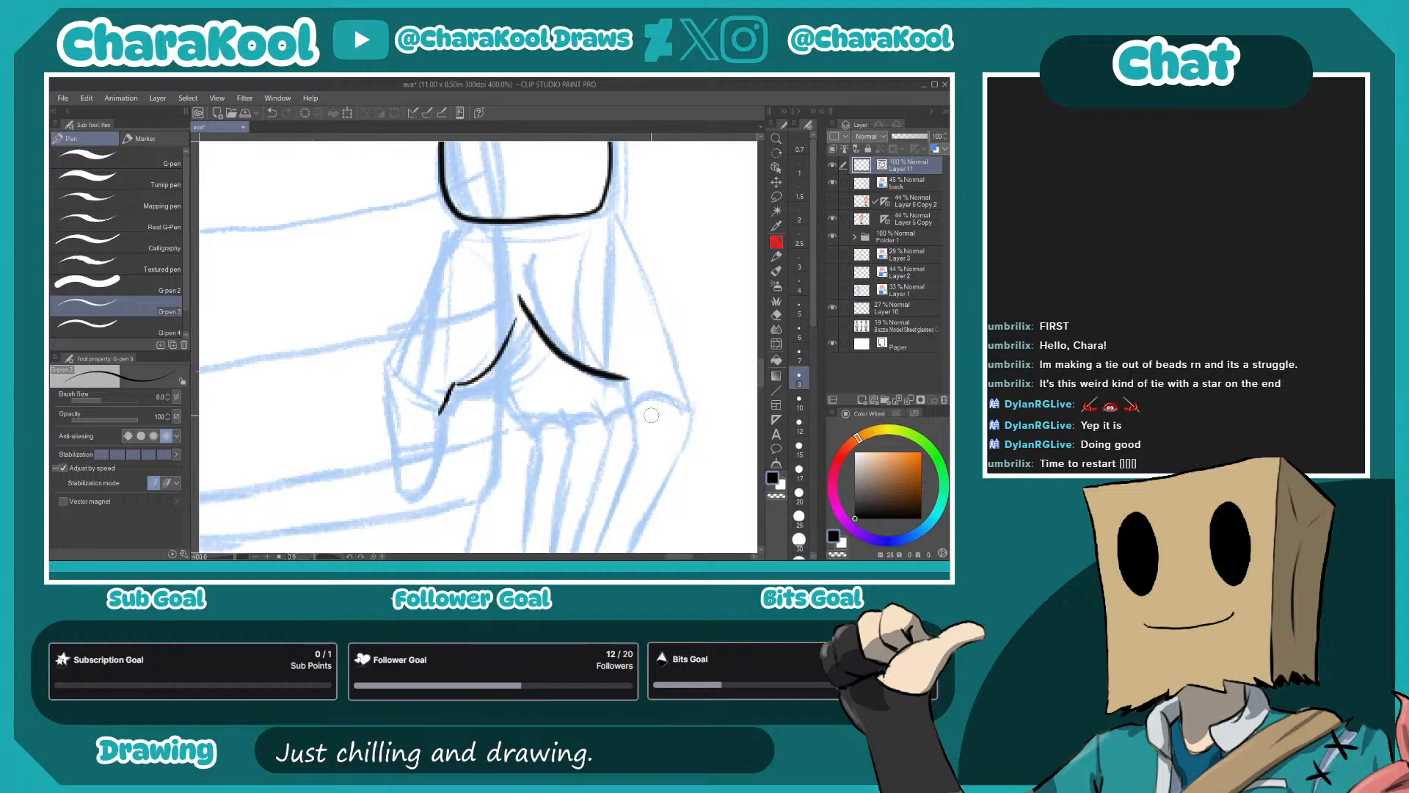
drag(515, 322, 577, 255)
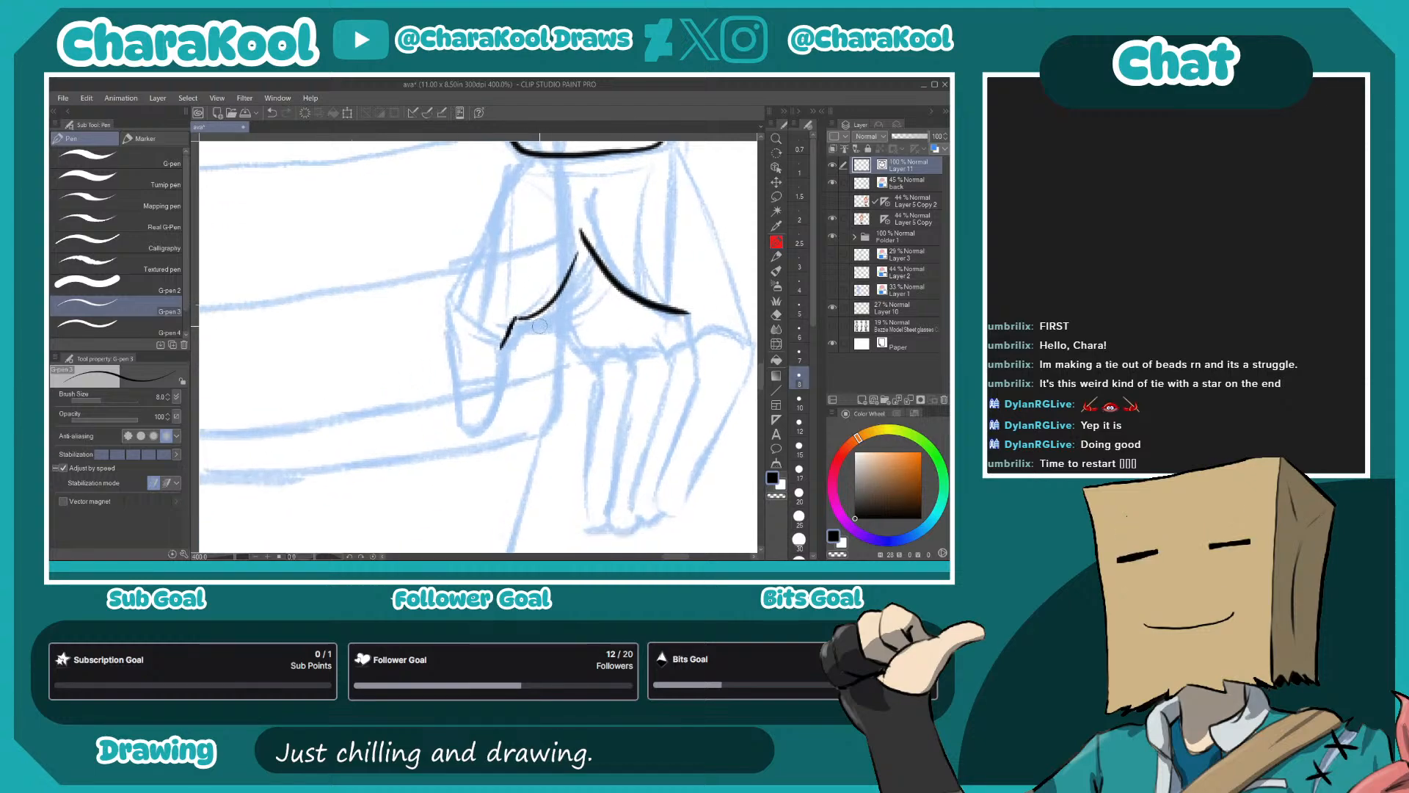
mouse_move(517, 317)
mouse_down()
mouse_move(570, 345)
mouse_move(620, 402)
mouse_move(560, 385)
mouse_move(506, 424)
mouse_move(508, 498)
mouse_move(526, 512)
mouse_up()
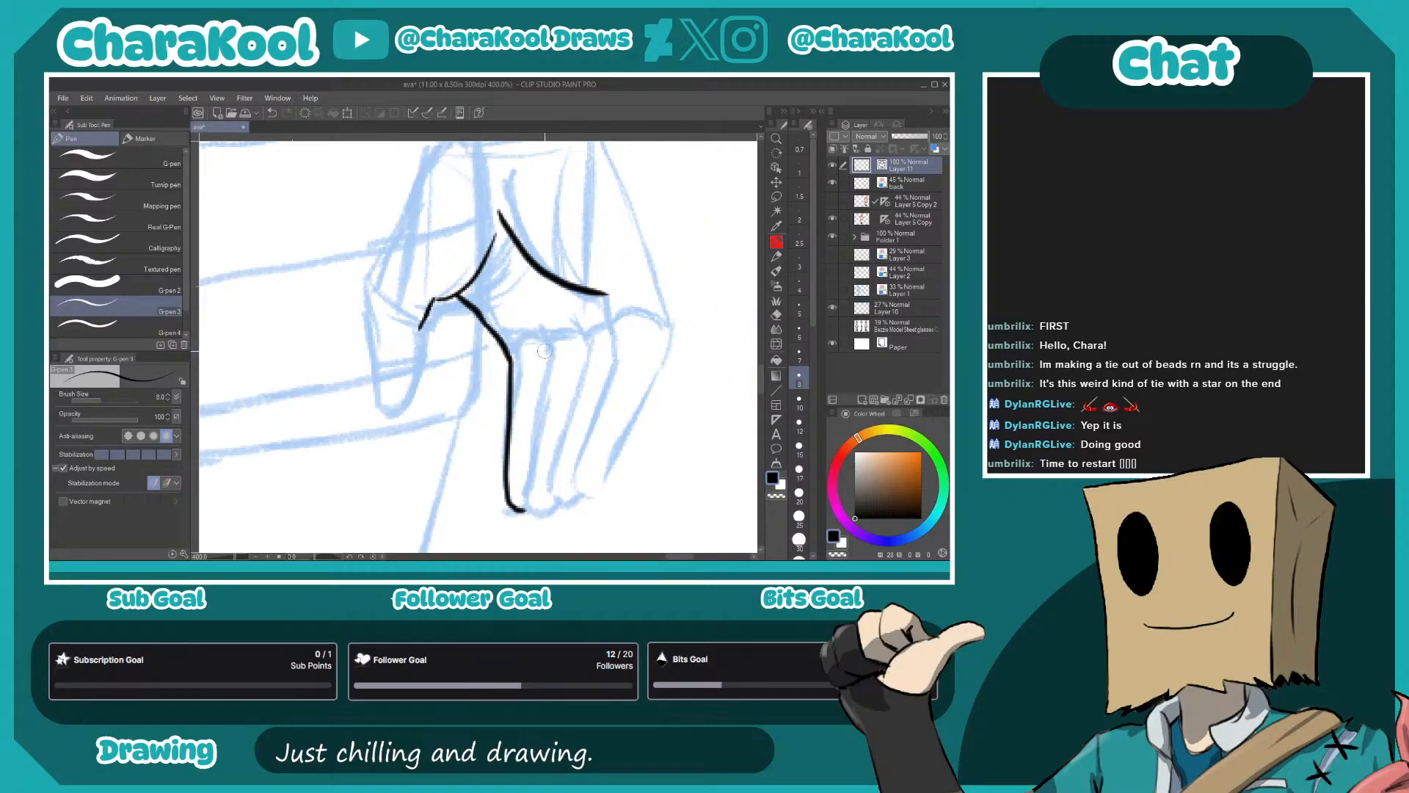
drag(540, 325, 541, 512)
mouse_move(579, 323)
mouse_down()
mouse_move(590, 355)
mouse_move(552, 499)
mouse_move(582, 480)
mouse_up()
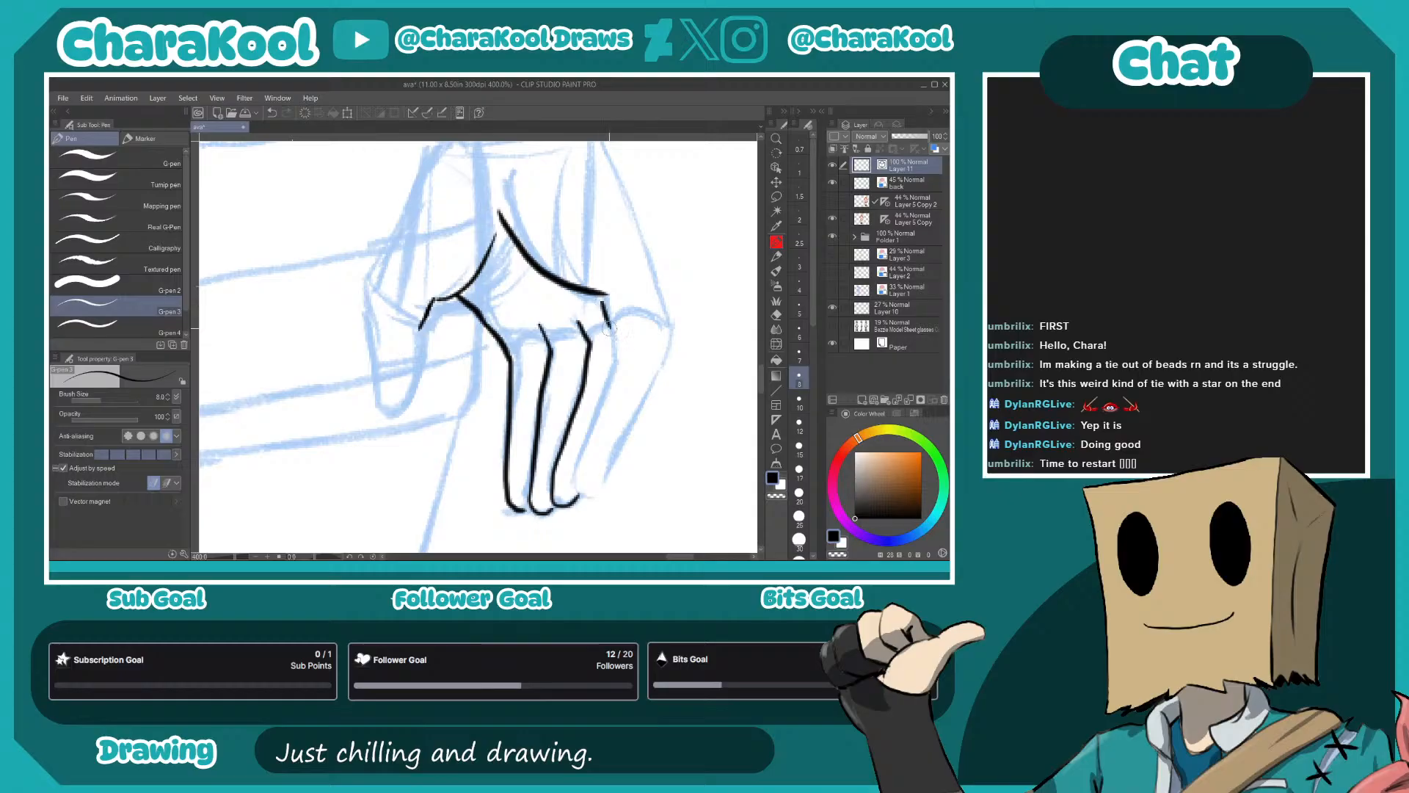
mouse_move(610, 327)
mouse_down()
mouse_move(576, 494)
mouse_move(607, 478)
mouse_move(661, 354)
mouse_move(659, 322)
mouse_move(647, 373)
mouse_up()
drag(610, 324, 651, 317)
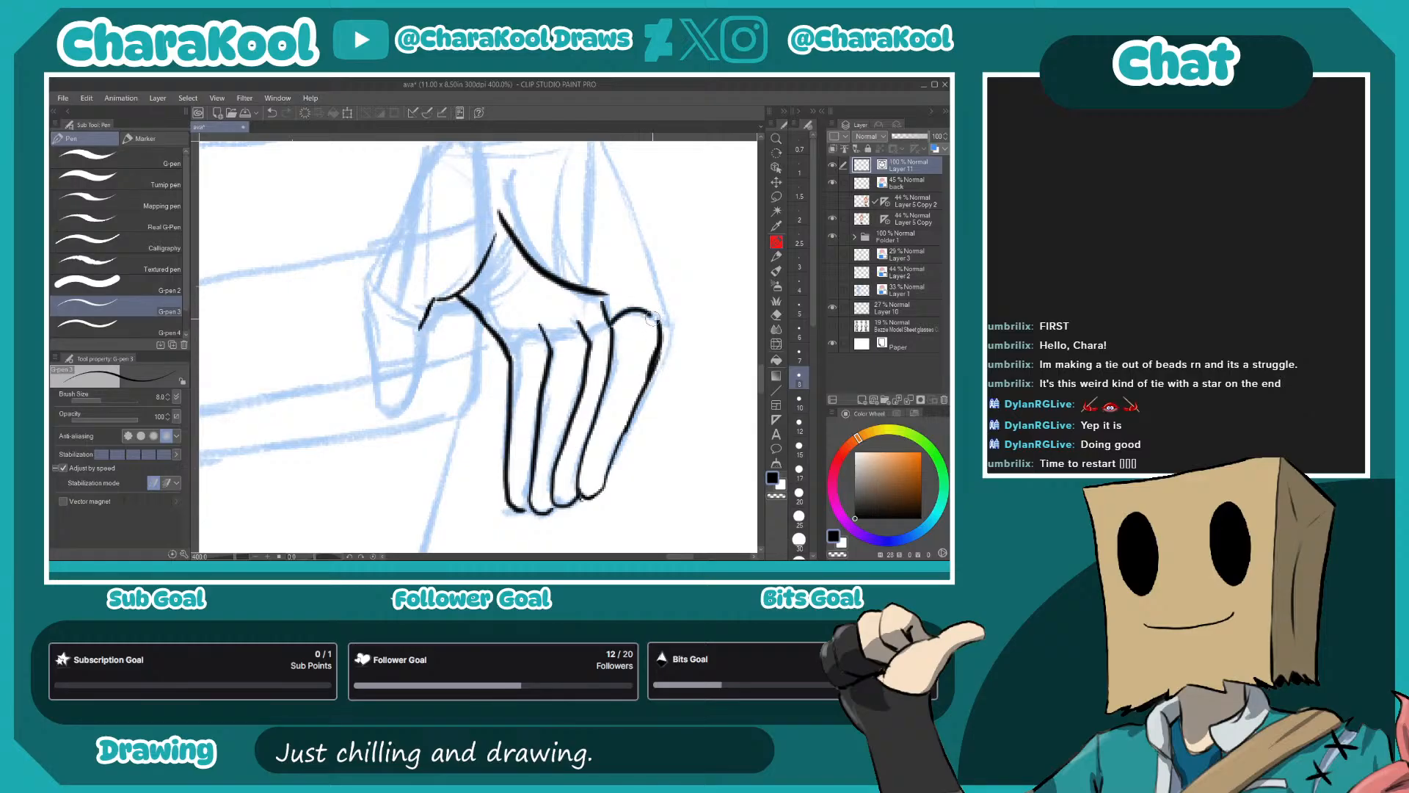
drag(545, 330, 580, 324)
- Ink the right-hand thumb and the hand's inner edge up to the wristband, undoing a stray stroke
mouse_move(424, 328)
mouse_down()
mouse_move(599, 317)
mouse_move(578, 396)
mouse_move(566, 402)
mouse_move(544, 272)
mouse_up()
mouse_move(606, 279)
mouse_down()
mouse_move(577, 378)
mouse_move(522, 421)
mouse_move(530, 472)
mouse_up()
key(ctrl+z)
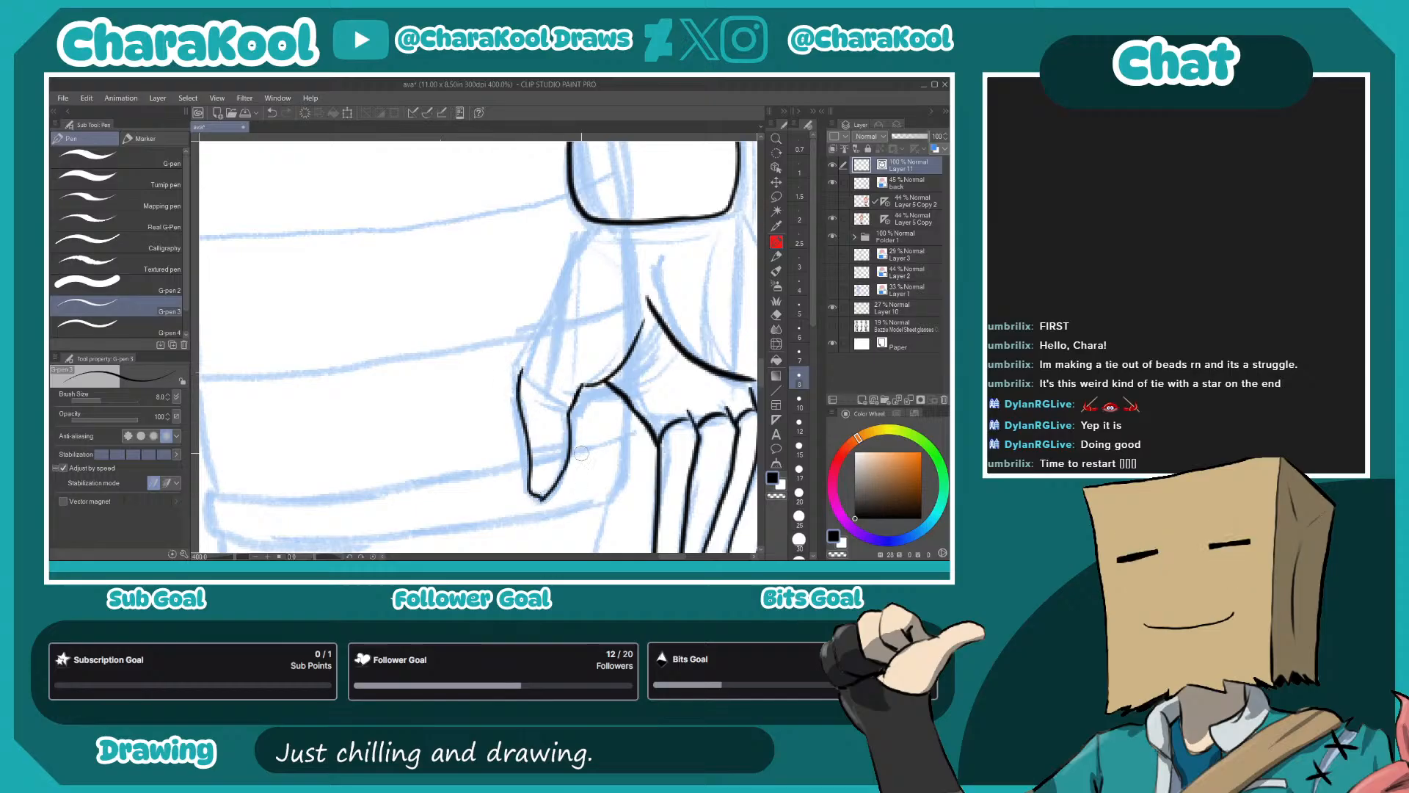
mouse_move(544, 360)
mouse_down()
mouse_move(520, 433)
mouse_move(518, 387)
mouse_move(563, 292)
mouse_up()
- Ink the inner edge and rolled cuff of the right-hand shorts leg, ending the cuff behind the thumb
mouse_move(731, 326)
mouse_down()
mouse_move(572, 225)
mouse_move(622, 379)
mouse_move(665, 260)
mouse_up()
mouse_move(411, 365)
mouse_down()
mouse_move(400, 377)
mouse_move(547, 412)
mouse_up()
mouse_move(654, 284)
mouse_down()
mouse_move(717, 282)
mouse_move(725, 312)
mouse_move(672, 375)
mouse_move(352, 400)
mouse_move(300, 385)
mouse_move(301, 351)
mouse_move(410, 359)
mouse_move(581, 335)
mouse_move(702, 296)
mouse_up()
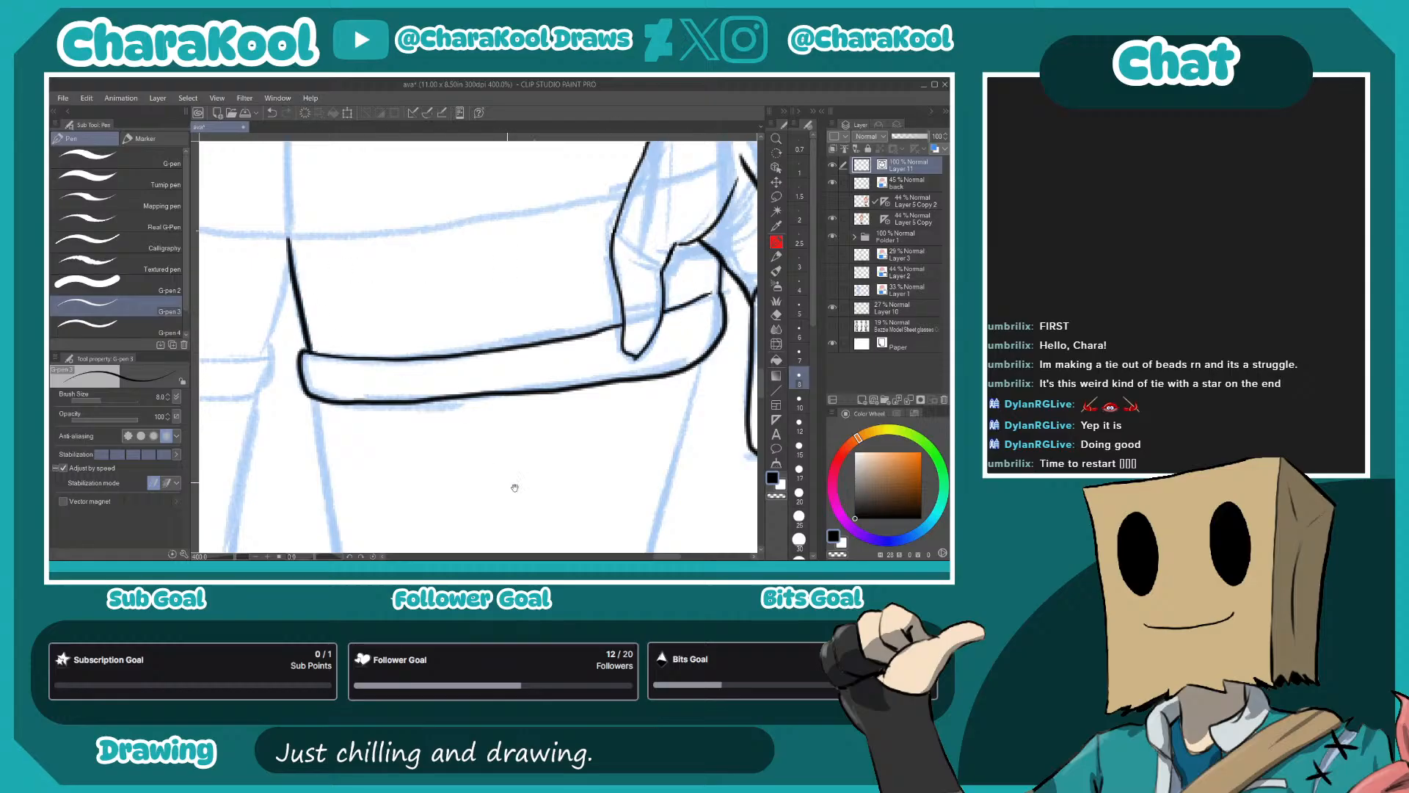
- Ink the inner edge of the right-hand leg from the shorts cuff to the boot top, redoing uneven strokes
drag(487, 466, 621, 207)
drag(360, 188, 402, 477)
key(ctrl+z)
drag(364, 226, 415, 547)
mouse_move(422, 479)
mouse_down()
mouse_move(385, 221)
mouse_move(403, 356)
mouse_move(423, 330)
mouse_move(424, 178)
mouse_move(378, 279)
mouse_move(371, 475)
mouse_up()
mouse_move(371, 476)
mouse_down()
mouse_move(376, 229)
mouse_move(408, 404)
mouse_up()
key(ctrl+z)
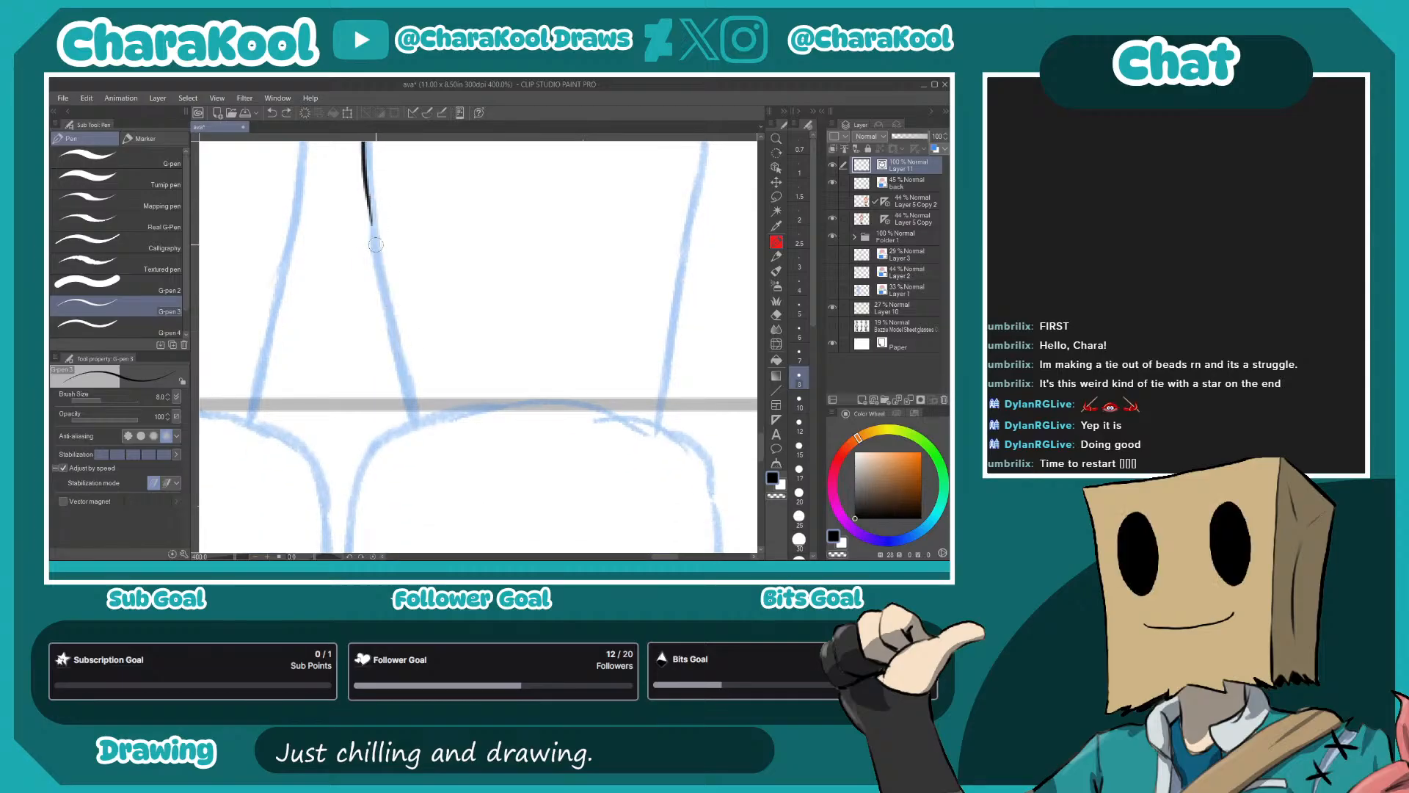
drag(365, 193, 411, 411)
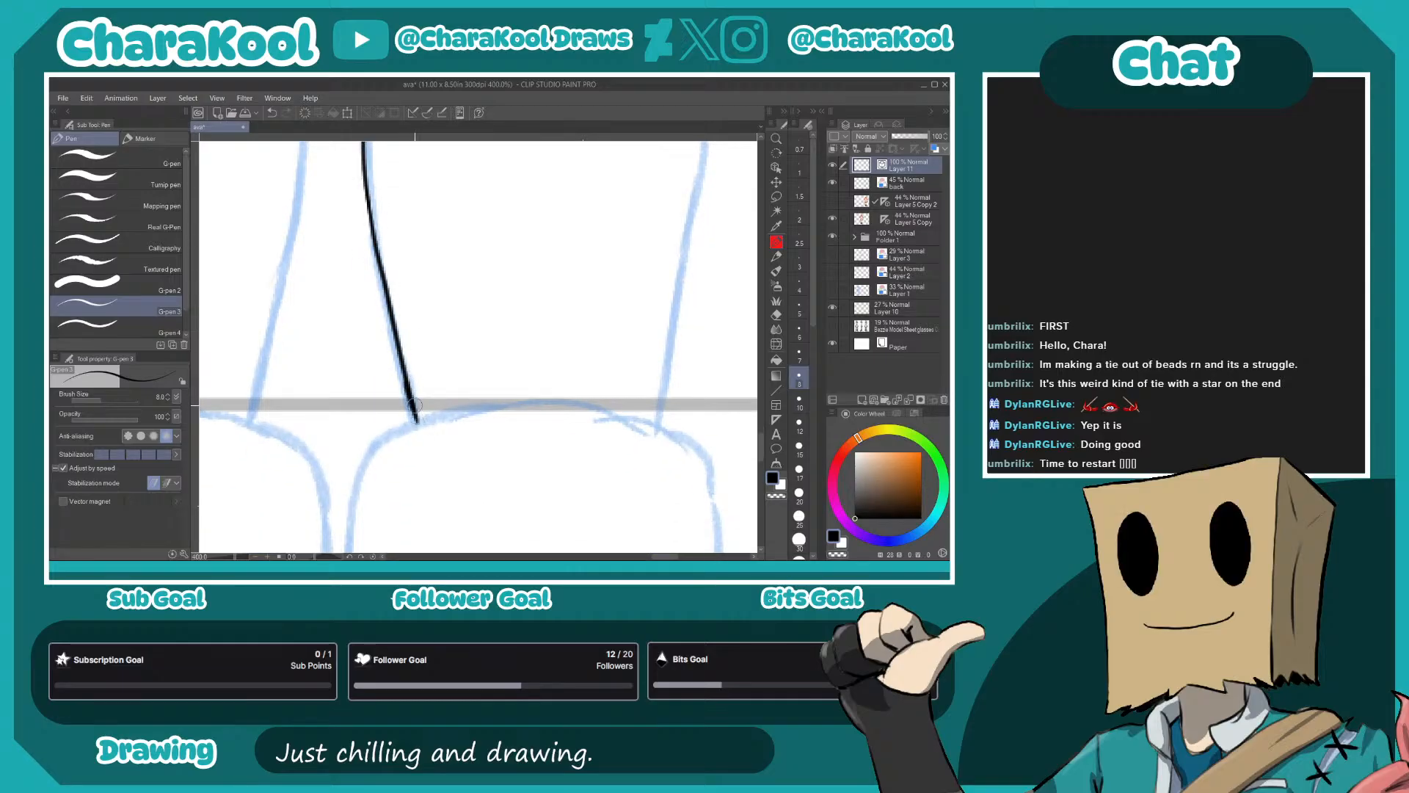
- Ink the outer edge of the right-hand leg from the shorts cuff past the knee to the boot
drag(644, 365, 516, 490)
drag(655, 239, 626, 485)
mouse_move(527, 284)
mouse_down()
mouse_move(547, 460)
mouse_move(528, 390)
mouse_move(563, 197)
mouse_move(562, 223)
mouse_up()
drag(572, 148, 482, 480)
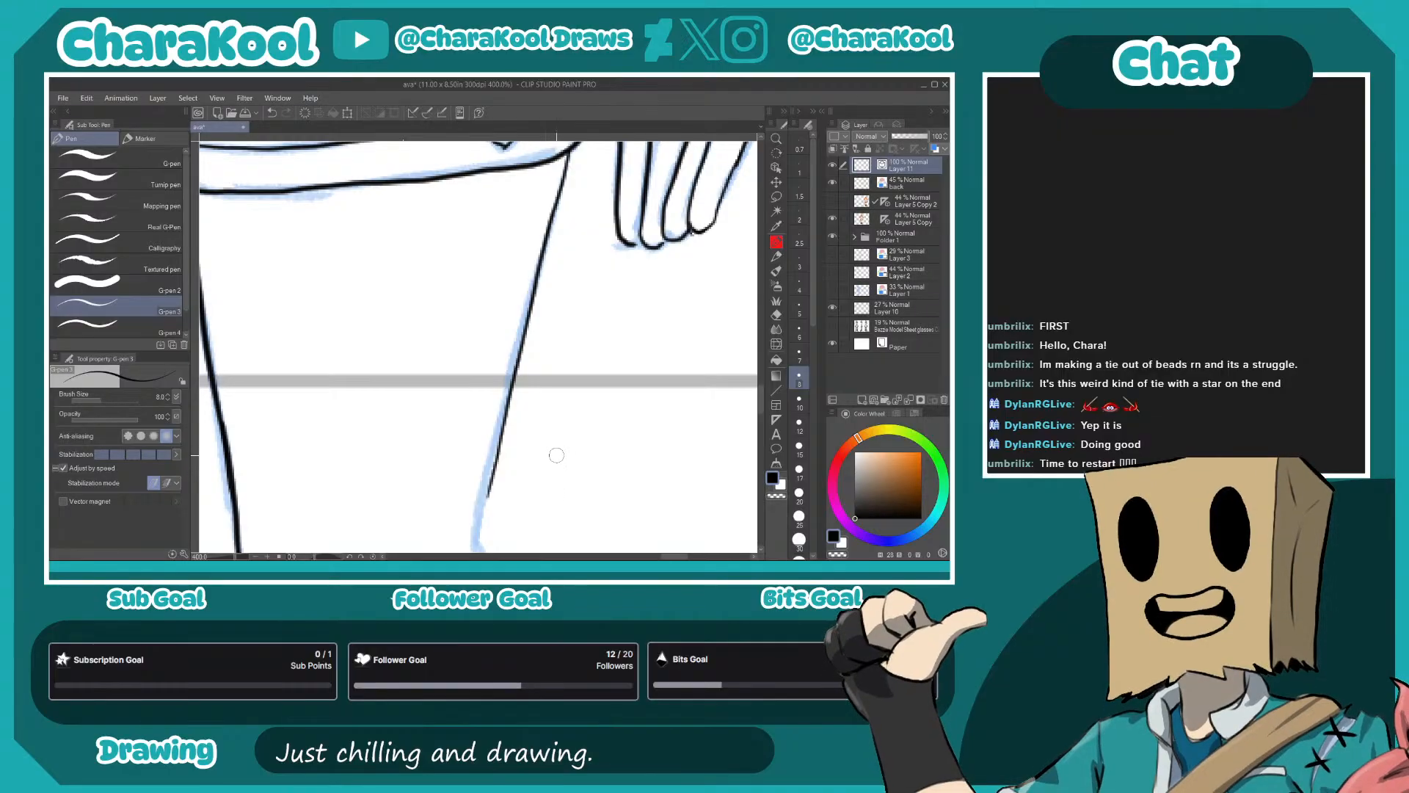
drag(571, 143, 475, 544)
drag(519, 480, 524, 174)
mouse_move(485, 231)
mouse_down()
mouse_move(533, 455)
mouse_move(534, 202)
mouse_move(486, 503)
mouse_move(538, 257)
mouse_move(524, 349)
mouse_up()
- Ink the right-hand boot's shaft and rounded foot outline down to the sole, redoing failed strokes
mouse_move(387, 508)
mouse_down()
mouse_move(435, 331)
mouse_move(519, 303)
mouse_move(561, 343)
mouse_up()
mouse_move(443, 547)
mouse_down()
mouse_move(400, 269)
mouse_move(431, 201)
mouse_move(548, 157)
mouse_move(684, 169)
mouse_move(710, 188)
mouse_move(698, 335)
mouse_move(513, 352)
mouse_move(552, 232)
mouse_move(573, 288)
mouse_move(572, 386)
mouse_move(542, 498)
mouse_move(578, 278)
mouse_move(586, 288)
mouse_move(591, 274)
mouse_move(564, 378)
mouse_up()
key(ctrl+z)
mouse_move(586, 294)
mouse_down()
mouse_move(552, 383)
mouse_move(617, 202)
mouse_up()
mouse_move(422, 411)
mouse_down()
mouse_move(440, 384)
mouse_move(534, 381)
mouse_up()
drag(369, 389, 365, 450)
mouse_move(354, 468)
mouse_down()
mouse_move(365, 356)
mouse_move(398, 271)
mouse_move(443, 249)
mouse_move(605, 233)
mouse_move(679, 251)
mouse_move(729, 349)
mouse_move(743, 470)
mouse_up()
key(ctrl+z)
mouse_move(710, 280)
mouse_down()
mouse_move(658, 287)
mouse_move(674, 416)
mouse_up()
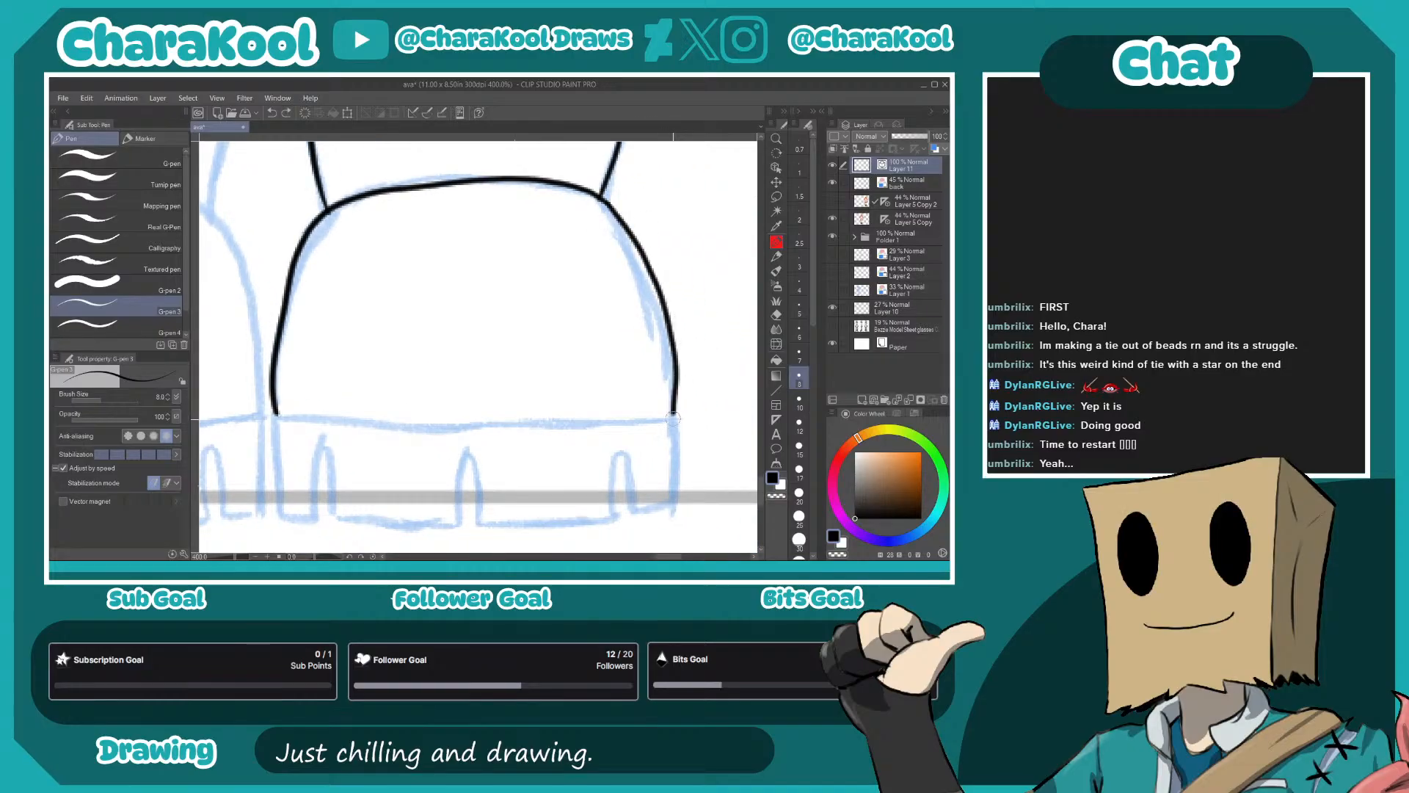
- Ink the right-hand boot's sole line and the notched tread outline below it
drag(578, 432, 588, 337)
mouse_move(285, 321)
mouse_down()
mouse_move(493, 343)
mouse_move(596, 329)
mouse_up()
key(ctrl+z)
drag(285, 321, 684, 330)
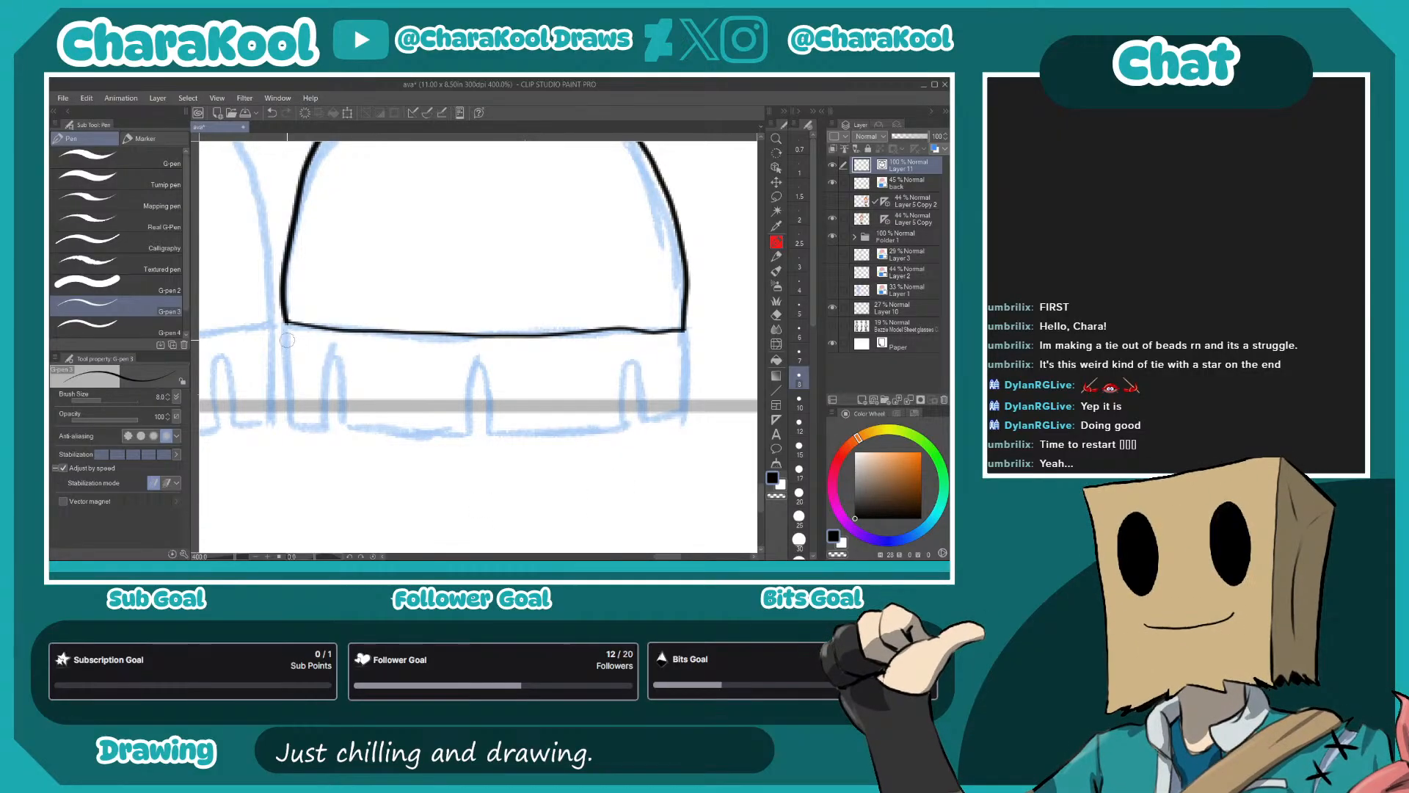
mouse_move(285, 324)
mouse_down()
mouse_move(296, 426)
mouse_move(323, 425)
mouse_move(330, 356)
mouse_move(344, 430)
mouse_move(469, 432)
mouse_move(476, 360)
mouse_move(487, 430)
mouse_move(474, 428)
mouse_move(621, 423)
mouse_move(630, 363)
mouse_move(641, 415)
mouse_move(685, 405)
mouse_up()
drag(683, 337, 685, 395)
- Ink the left-hand boot's rounded foot, sole line and notched tread
mouse_move(202, 297)
mouse_down()
mouse_move(466, 297)
mouse_move(549, 415)
mouse_move(663, 366)
mouse_move(591, 185)
mouse_move(467, 158)
mouse_move(333, 199)
mouse_move(264, 345)
mouse_move(257, 405)
mouse_up()
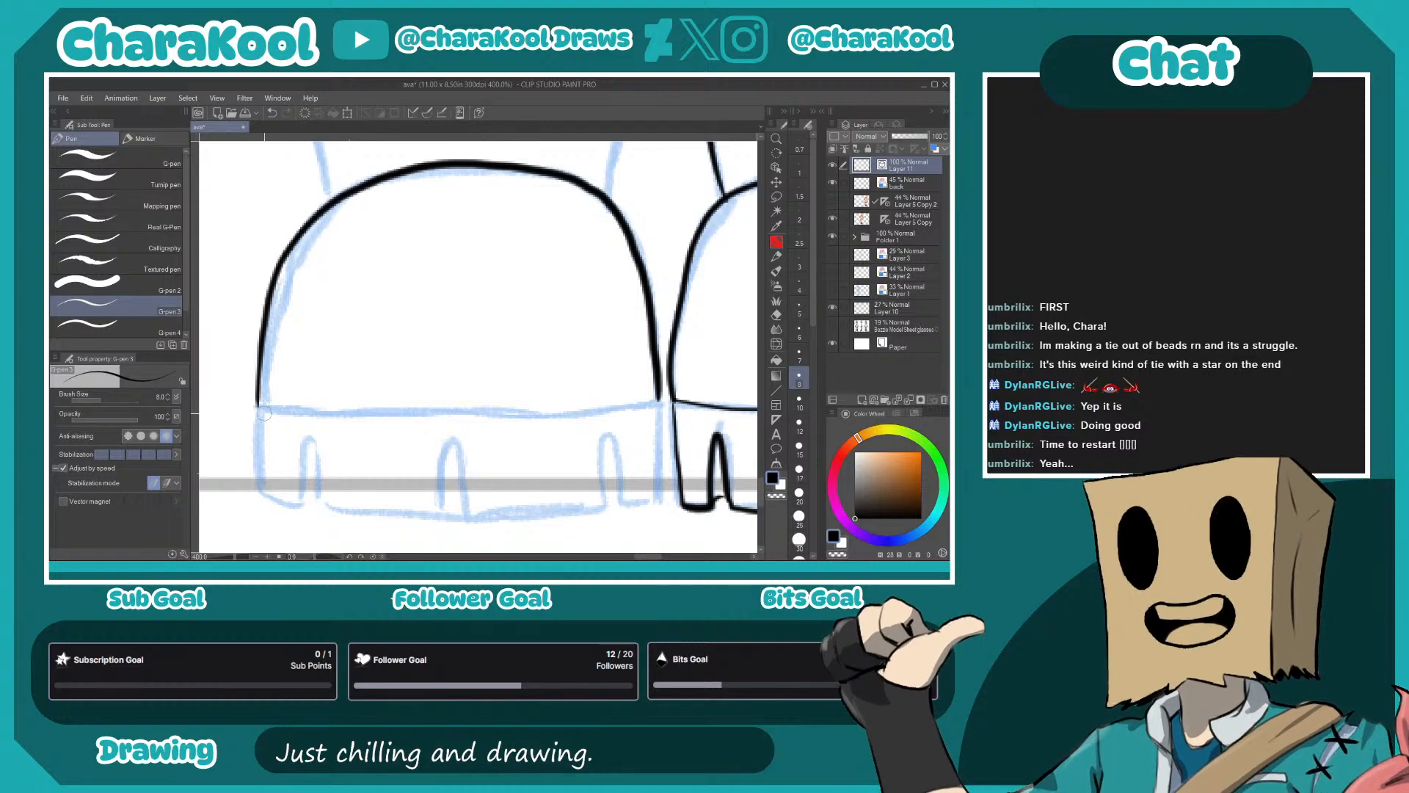
mouse_move(256, 405)
mouse_down()
mouse_move(629, 400)
mouse_move(750, 306)
mouse_up()
mouse_move(354, 314)
mouse_down()
mouse_move(365, 403)
mouse_move(401, 407)
mouse_move(404, 344)
mouse_move(428, 416)
mouse_move(417, 405)
mouse_move(537, 415)
mouse_move(549, 354)
mouse_move(564, 421)
mouse_move(694, 411)
mouse_move(705, 349)
mouse_move(719, 406)
mouse_move(588, 421)
mouse_up()
drag(632, 317, 636, 400)
- Ink the left-hand boot's shaft with its curved sides and arched top edge
drag(514, 345, 523, 518)
drag(511, 385, 504, 526)
drag(490, 410, 540, 496)
drag(483, 443, 461, 483)
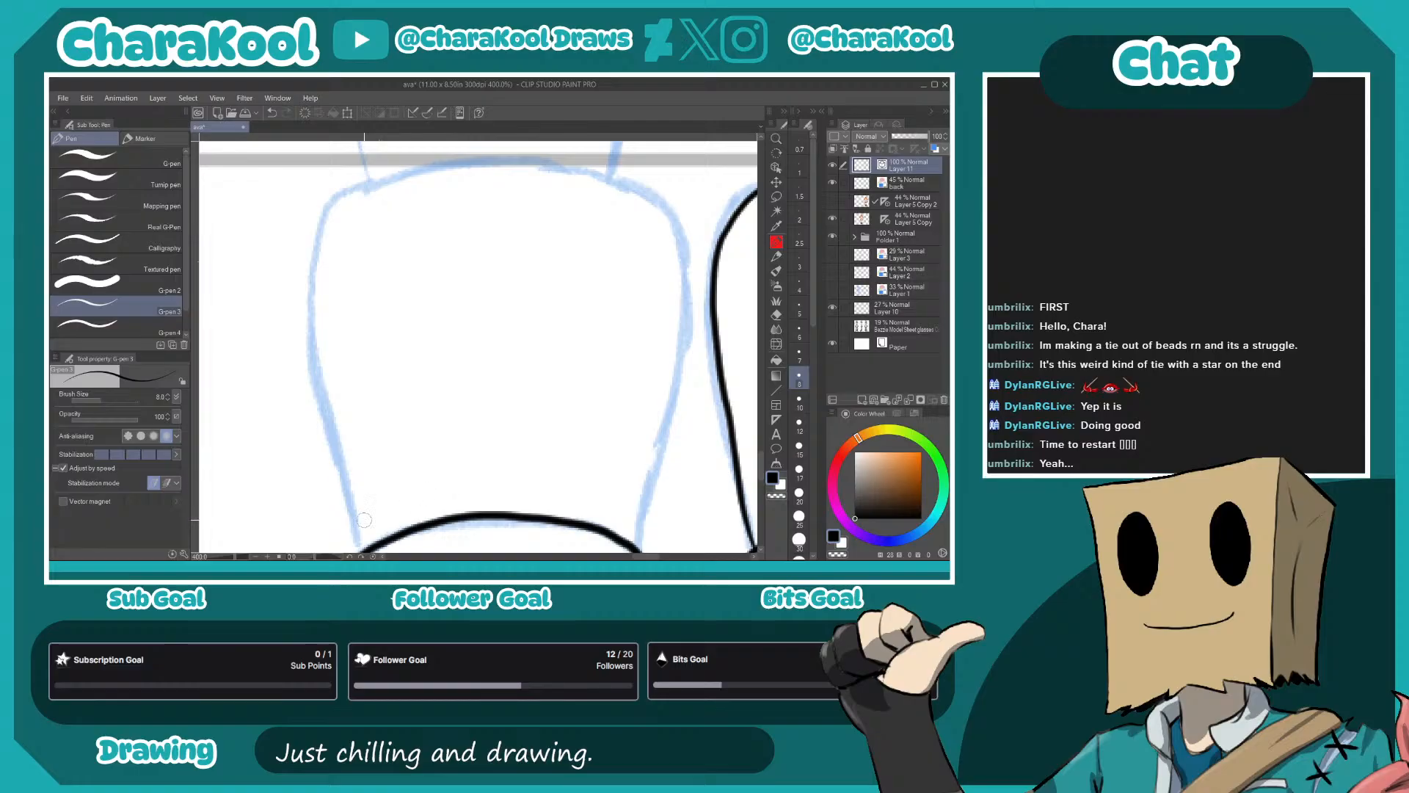
mouse_move(362, 546)
mouse_down()
mouse_move(310, 374)
mouse_move(316, 248)
mouse_move(352, 201)
mouse_move(436, 169)
mouse_move(533, 164)
mouse_move(642, 197)
mouse_move(676, 234)
mouse_move(679, 354)
mouse_move(637, 549)
mouse_up()
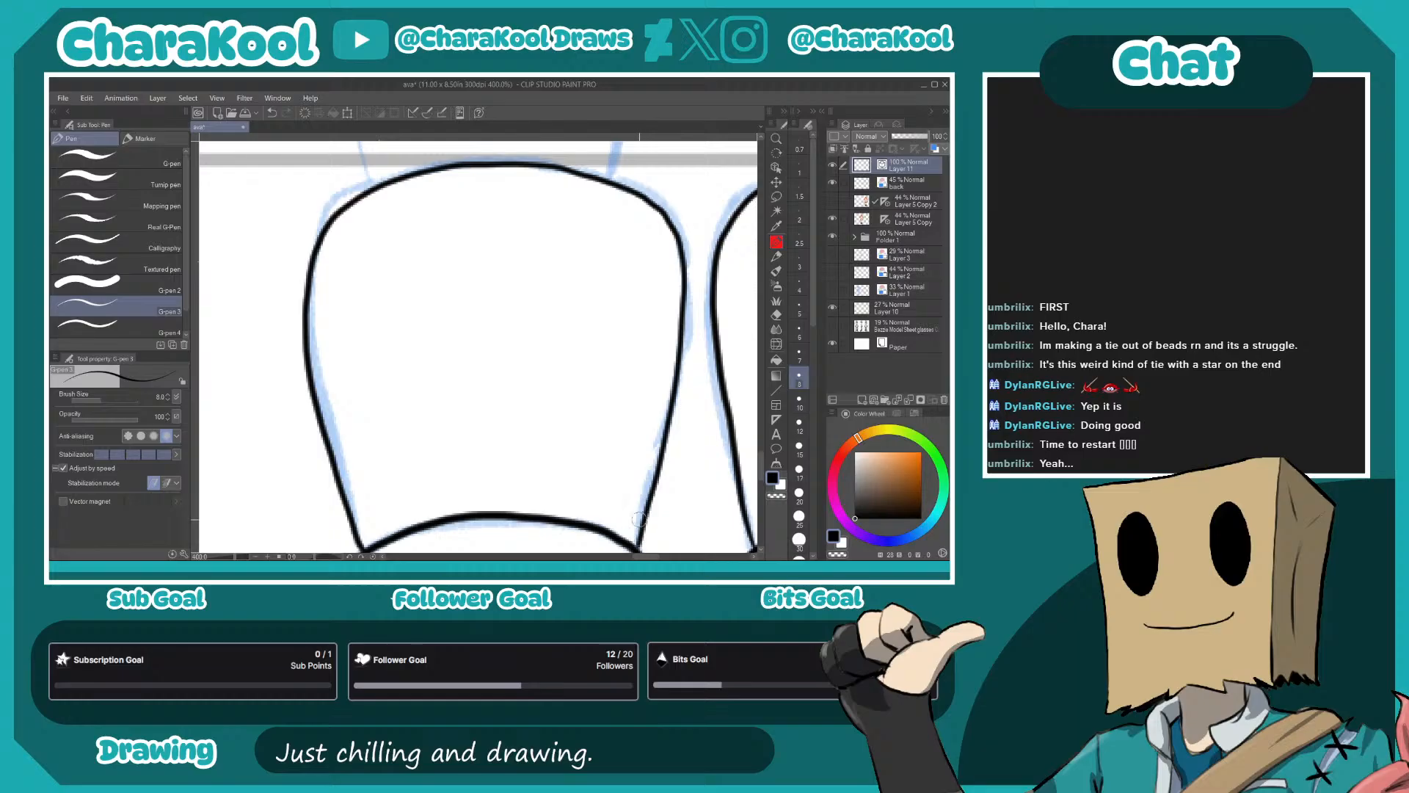
- Ink the outer edge of the left-hand leg from the shorts down past the knee to the boot top
drag(433, 220, 456, 453)
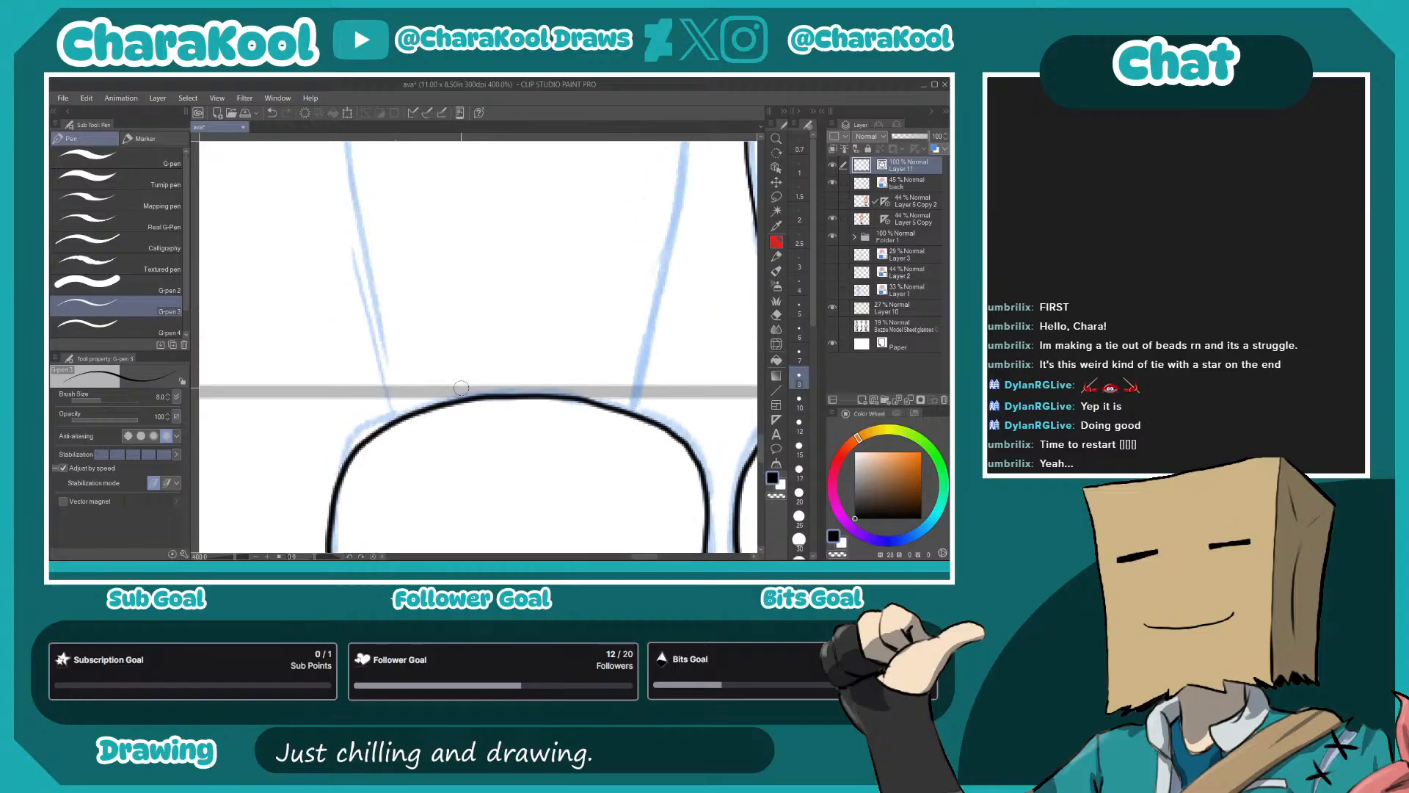
scroll(479, 491, down, 2)
drag(518, 280, 478, 444)
drag(544, 329, 474, 458)
drag(506, 408, 610, 293)
mouse_move(469, 337)
mouse_down()
mouse_move(522, 412)
mouse_move(530, 262)
mouse_move(490, 207)
mouse_move(527, 374)
mouse_move(519, 255)
mouse_move(485, 180)
mouse_up()
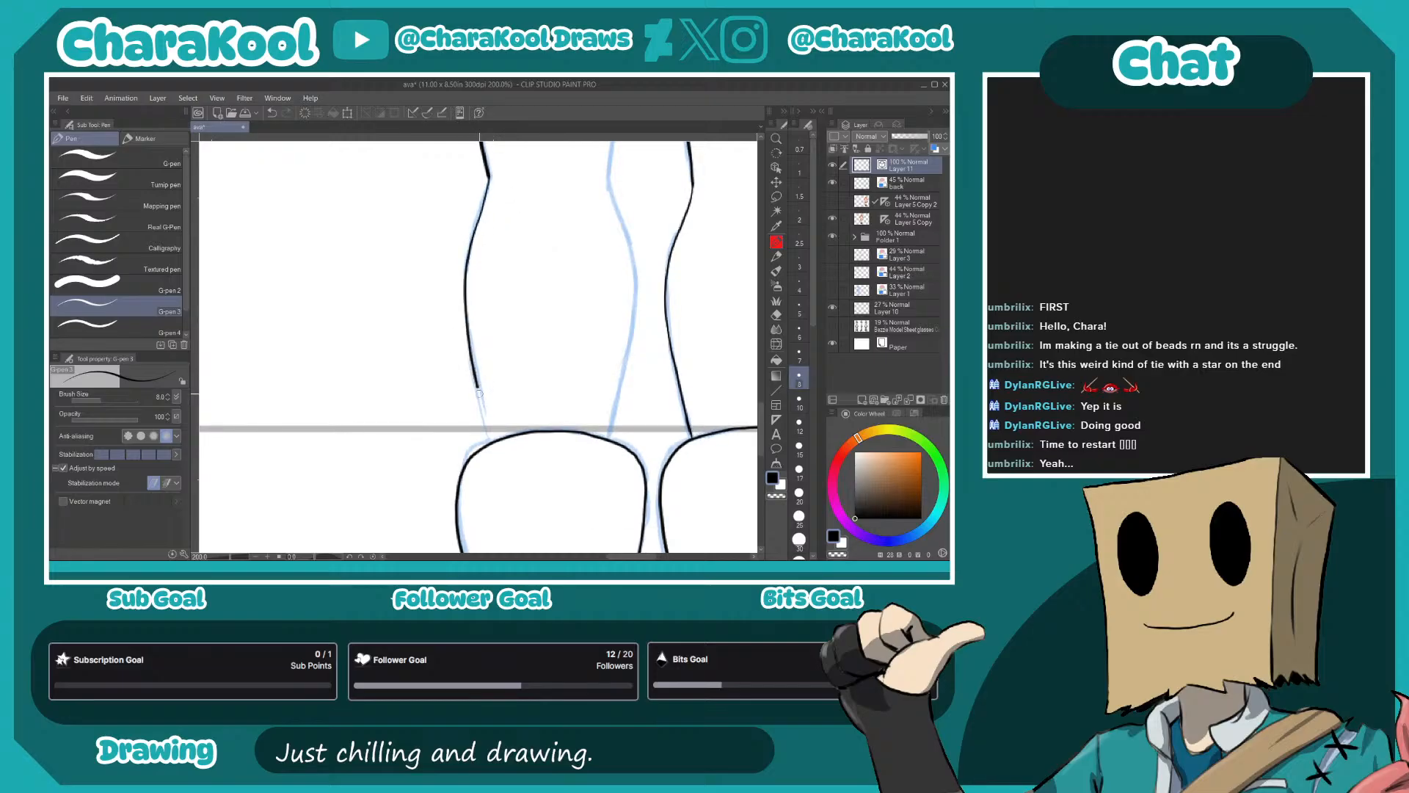
- Ink the inner edge of the left-hand leg from the shorts cuff to the boot top
drag(645, 150, 545, 361)
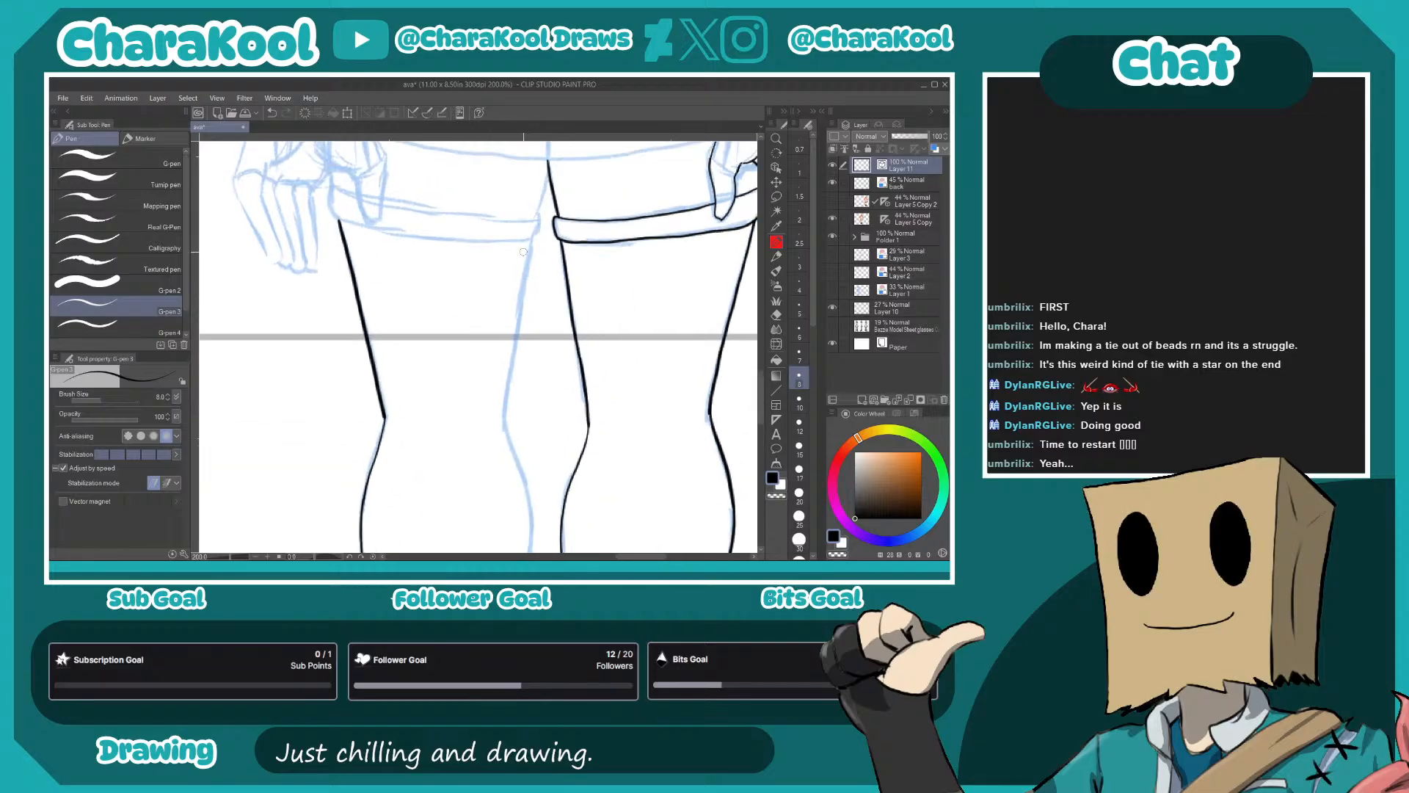
mouse_move(530, 239)
mouse_down()
mouse_move(505, 440)
mouse_move(489, 244)
mouse_move(497, 274)
mouse_up()
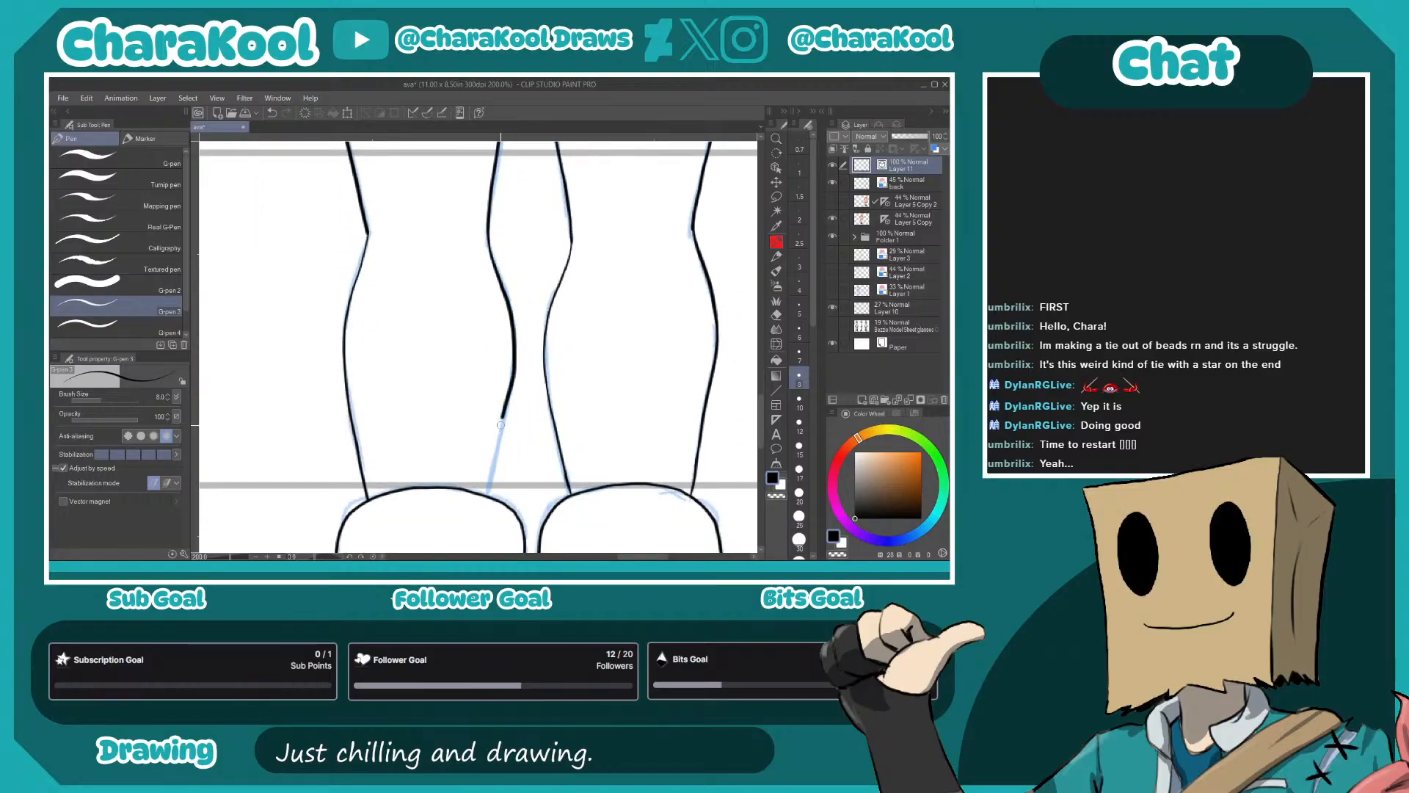
drag(487, 487, 486, 496)
- Ink the left-hand hand's outer edge from the wristband past the knuckle to the little fingertip
drag(503, 297, 519, 497)
drag(470, 367, 503, 533)
drag(490, 420, 650, 384)
key(ctrl+plus)
mouse_move(444, 243)
mouse_down()
mouse_move(469, 192)
mouse_move(458, 180)
mouse_move(397, 338)
mouse_up()
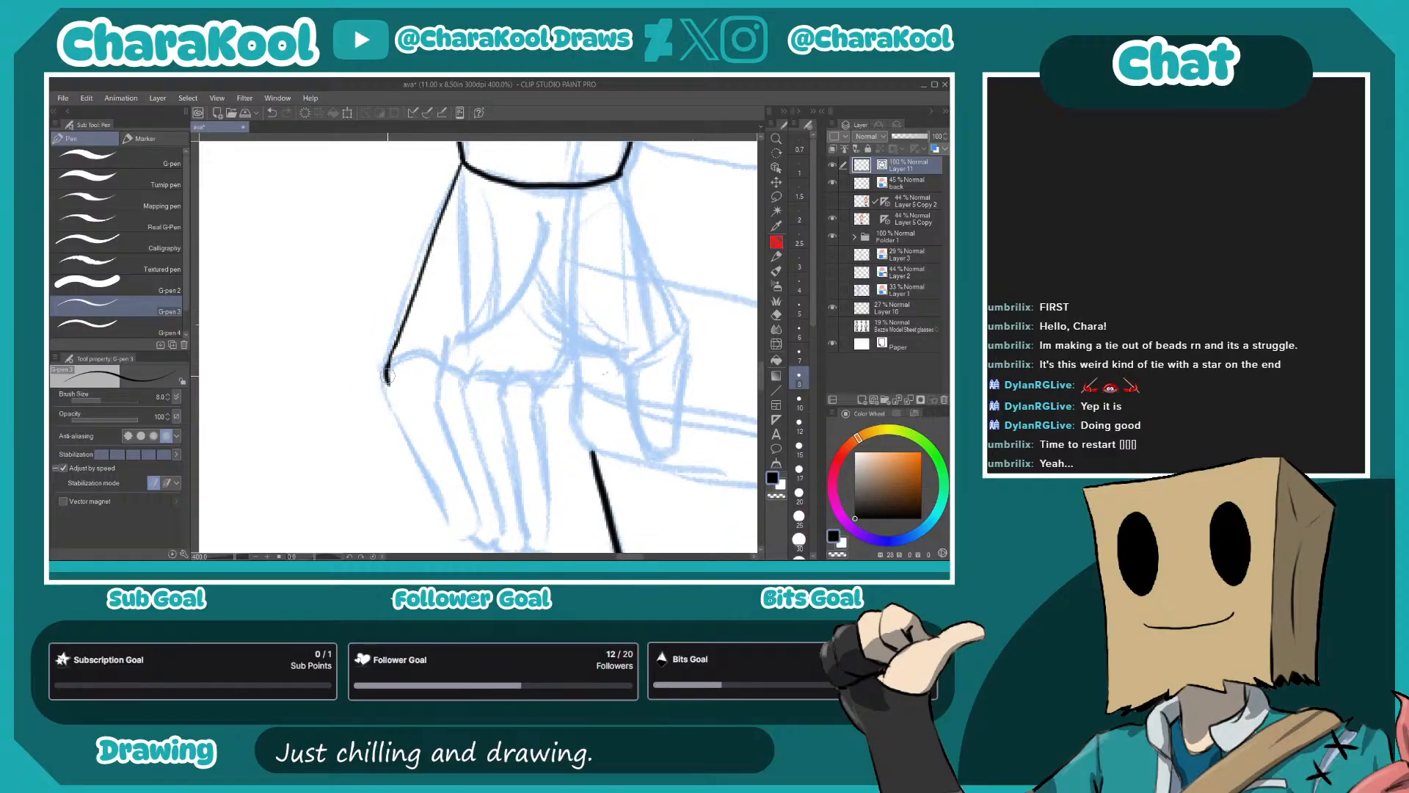
mouse_move(389, 385)
mouse_down()
mouse_move(455, 533)
mouse_move(431, 392)
mouse_up()
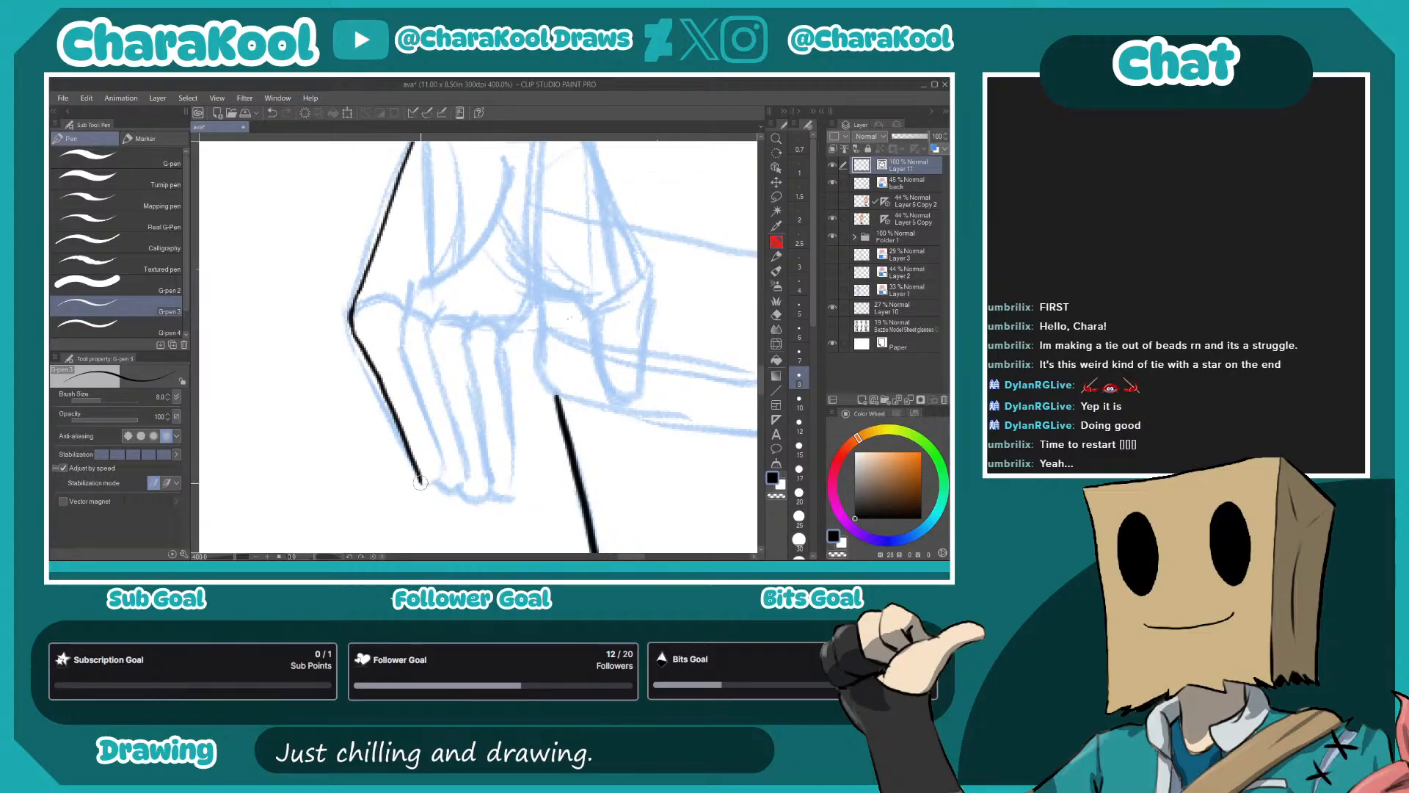
- Ink the left-hand hand's four fingers and knuckle arcs, redoing the first fingertip
mouse_move(440, 474)
mouse_down()
mouse_move(403, 345)
mouse_move(442, 475)
mouse_move(411, 474)
mouse_up()
key(ctrl+z)
drag(404, 332, 410, 295)
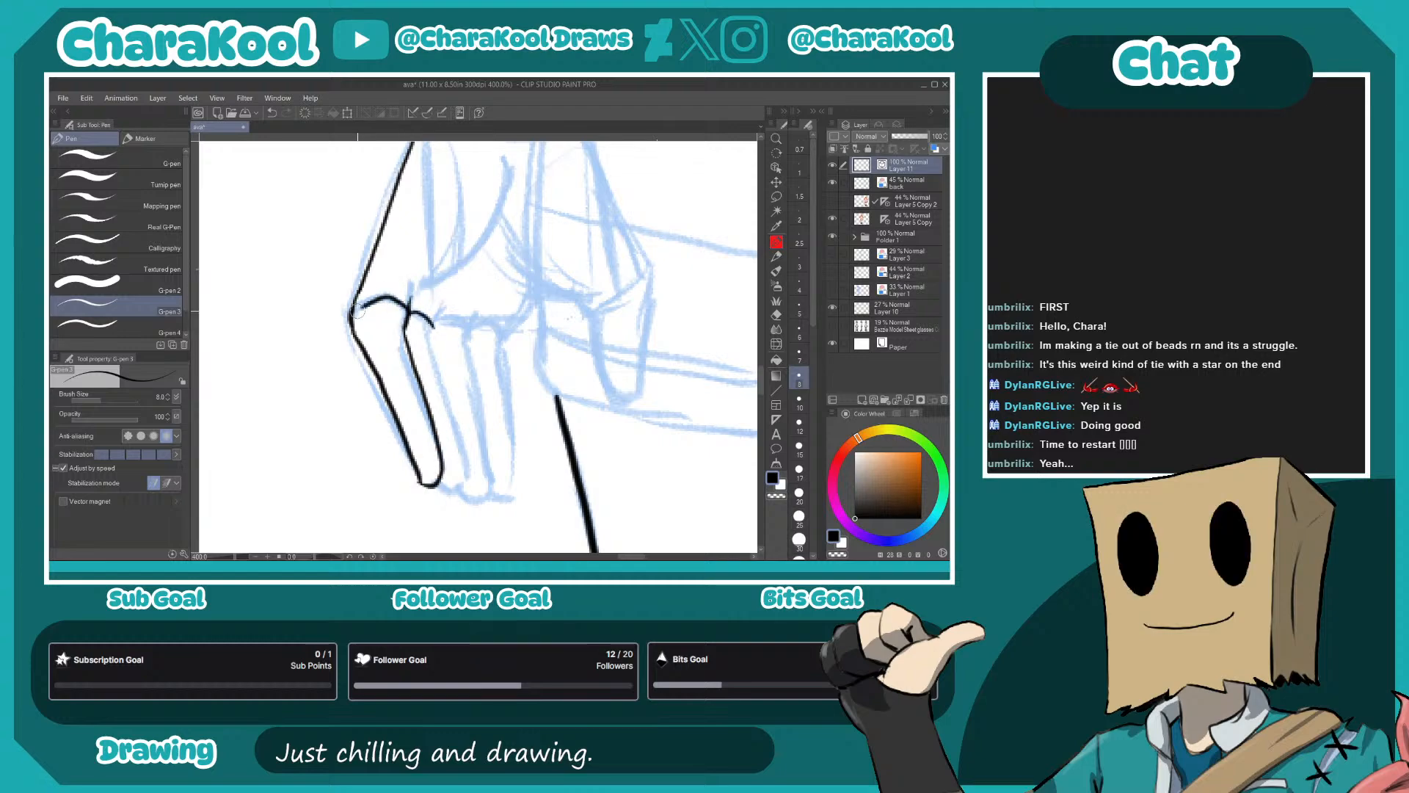
drag(465, 479, 434, 337)
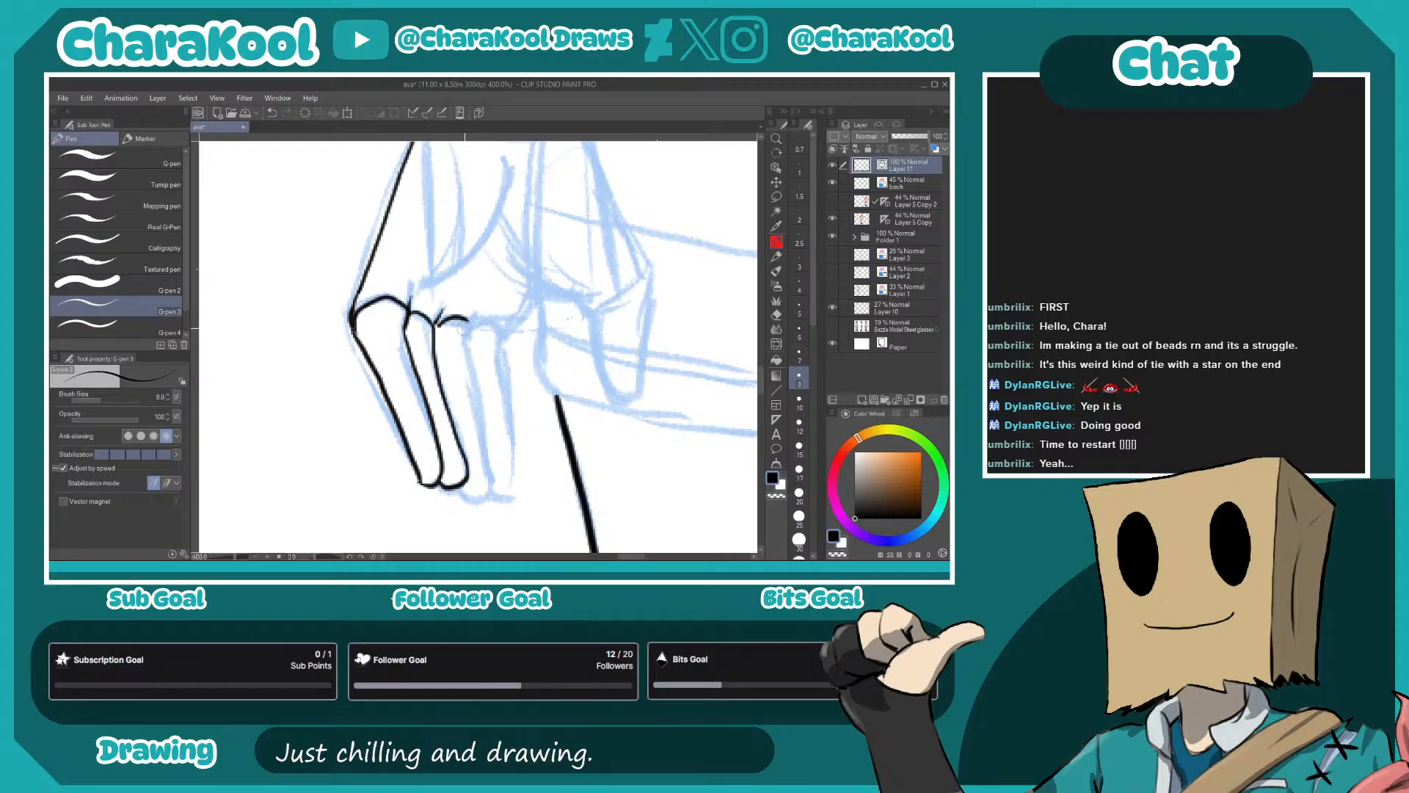
drag(468, 355, 487, 490)
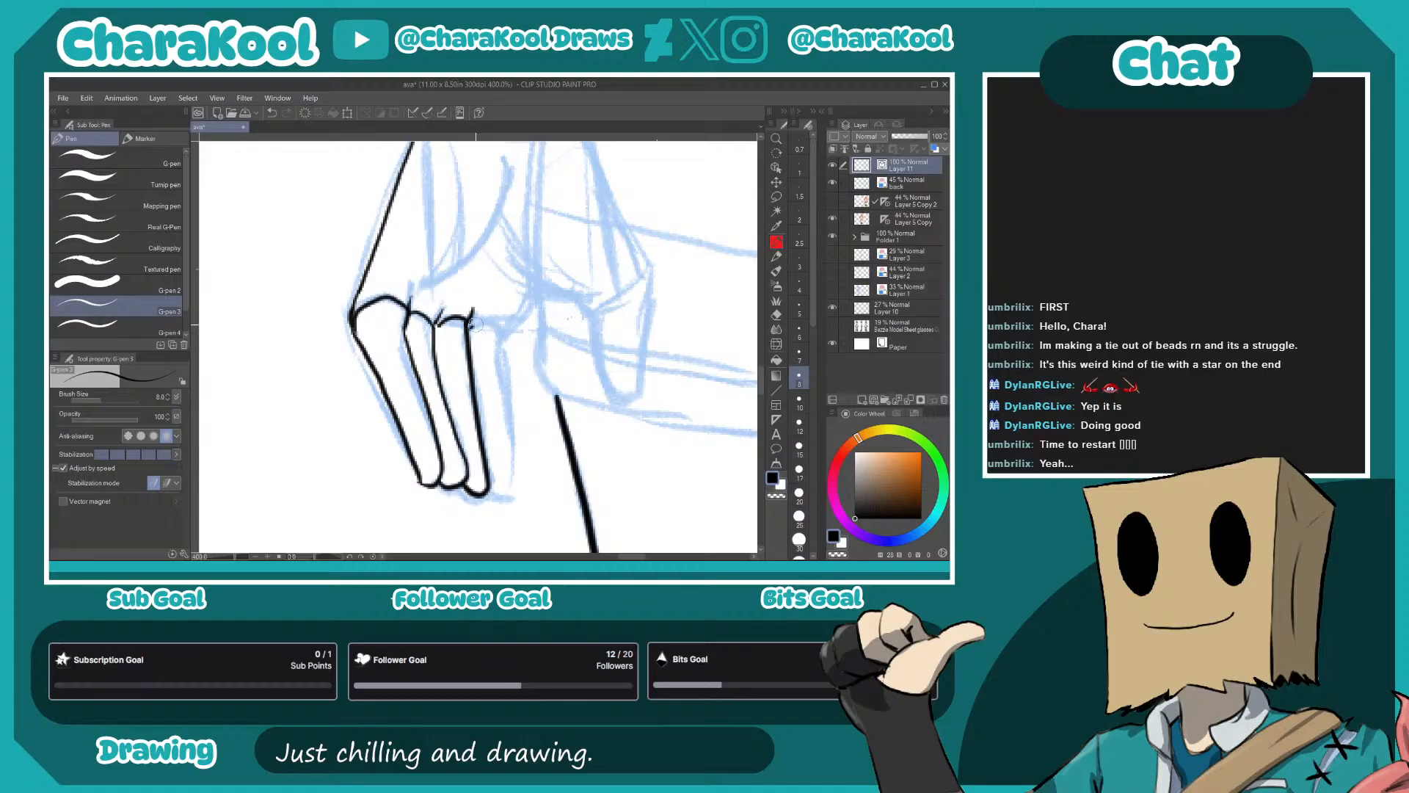
drag(498, 330, 504, 474)
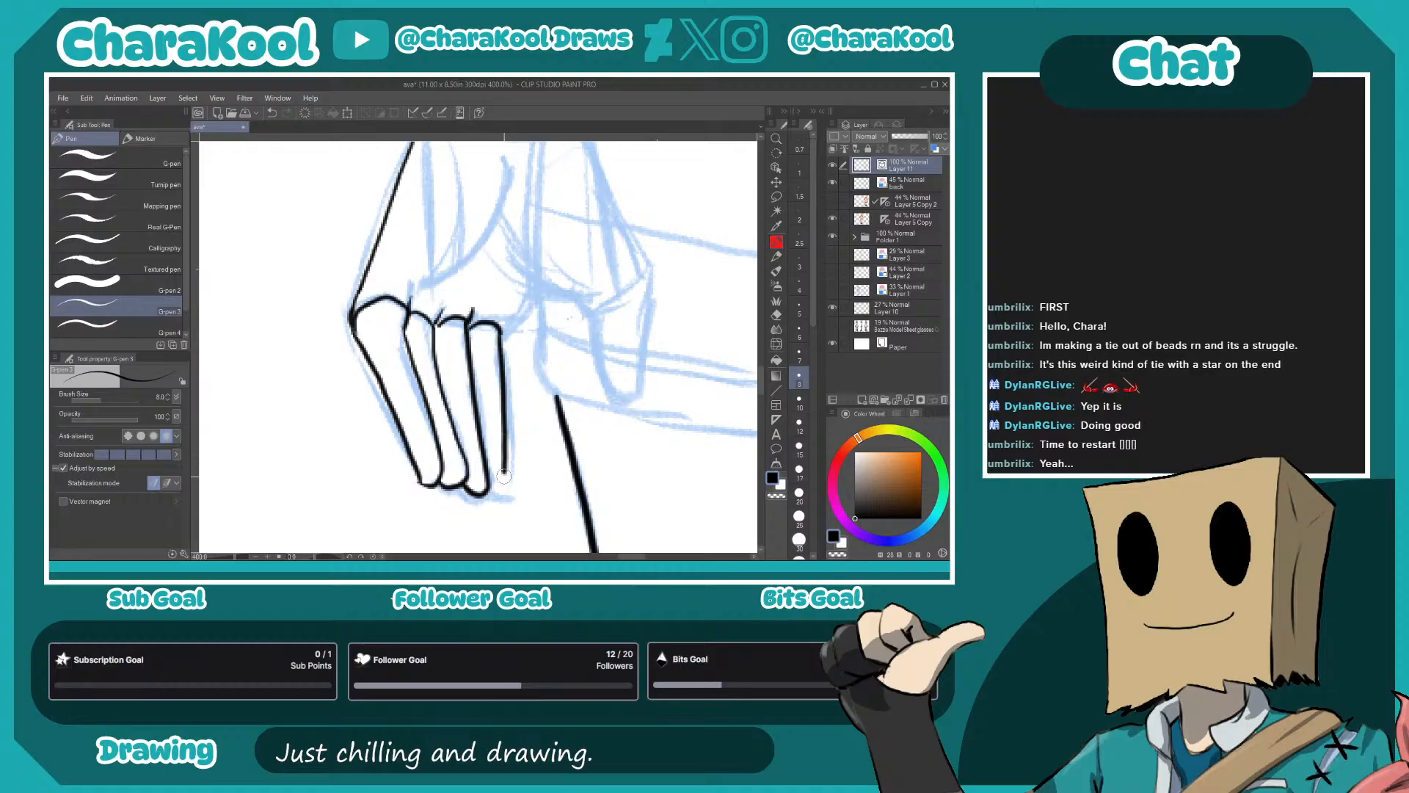
- Ink the left-hand hand's inner palm edge and thumb, joining the thumb's outer side to the wristband
mouse_move(498, 329)
mouse_down()
mouse_move(484, 414)
mouse_move(506, 365)
mouse_move(467, 375)
mouse_up()
mouse_move(399, 321)
mouse_down()
mouse_move(468, 373)
mouse_move(469, 350)
mouse_move(458, 367)
mouse_move(494, 420)
mouse_move(508, 308)
mouse_up()
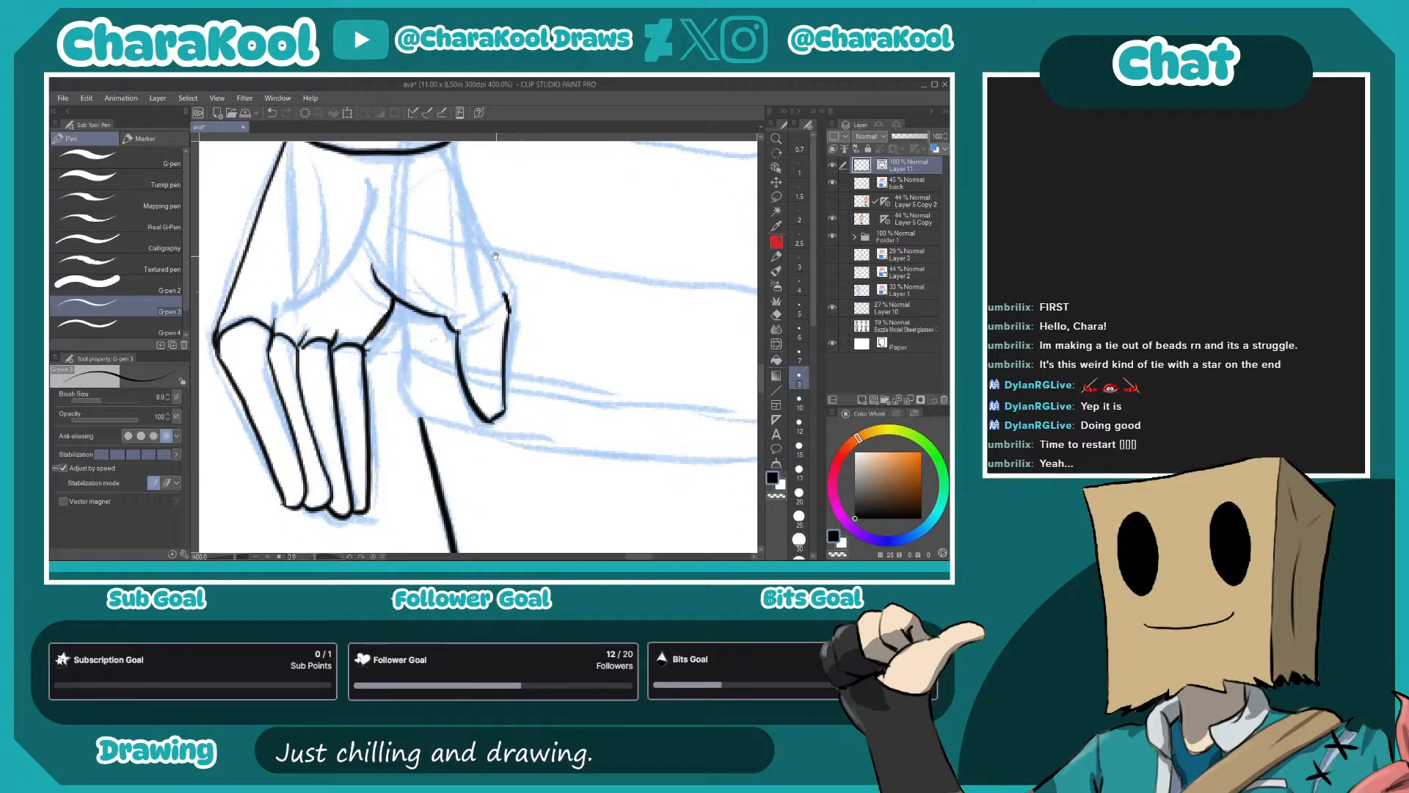
drag(498, 257, 520, 348)
drag(504, 287, 470, 217)
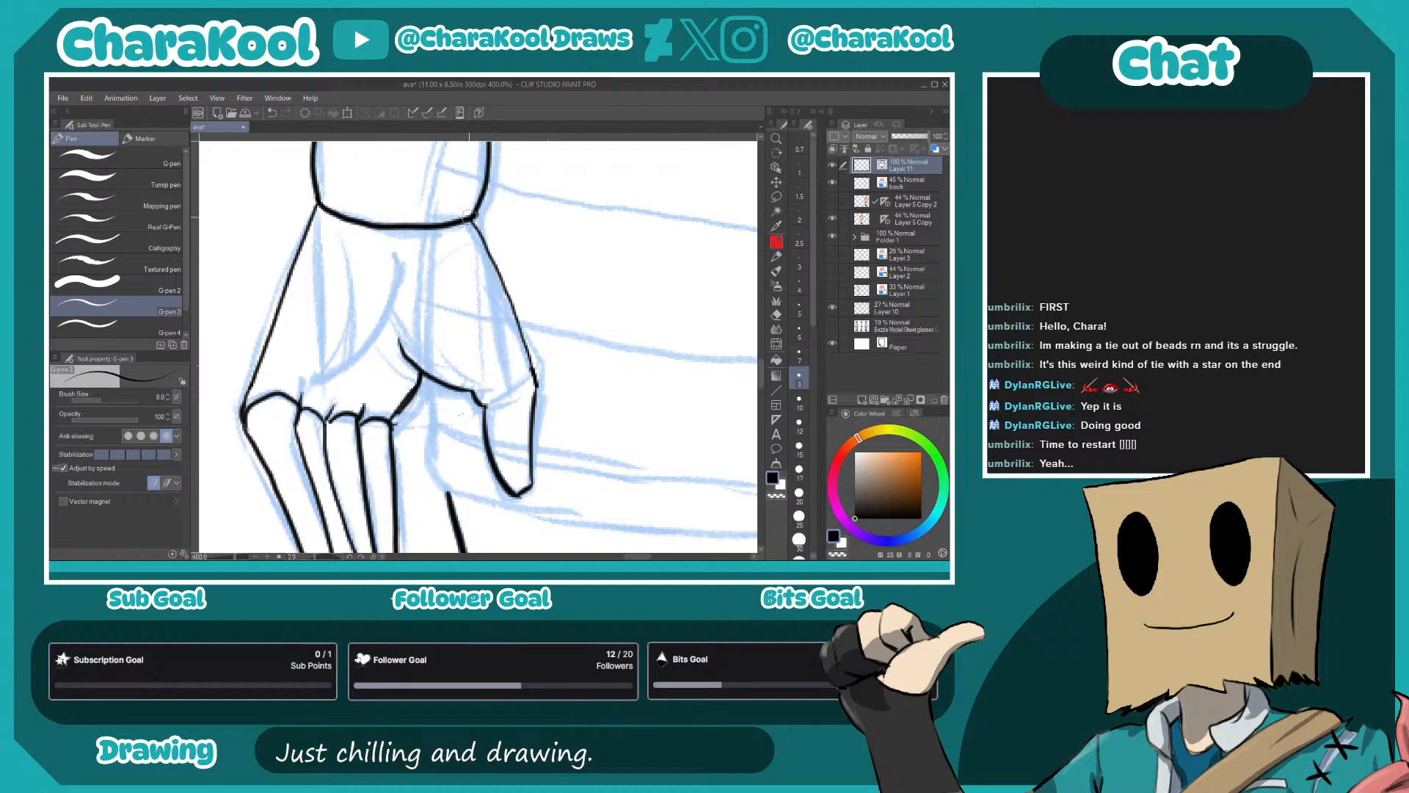
- Ink the curved palm crease above the left-hand hand's fingers, redrawing it after two undone attempts
drag(399, 373, 485, 352)
mouse_move(383, 376)
mouse_down()
mouse_move(411, 360)
mouse_move(485, 243)
mouse_up()
key(ctrl+z)
key(ctrl+z)
drag(395, 358, 500, 253)
- Ink the rolled cuff of the left-hand shorts leg and its inner edge up to the crotch
mouse_move(584, 459)
mouse_down()
mouse_move(534, 457)
mouse_move(442, 417)
mouse_up()
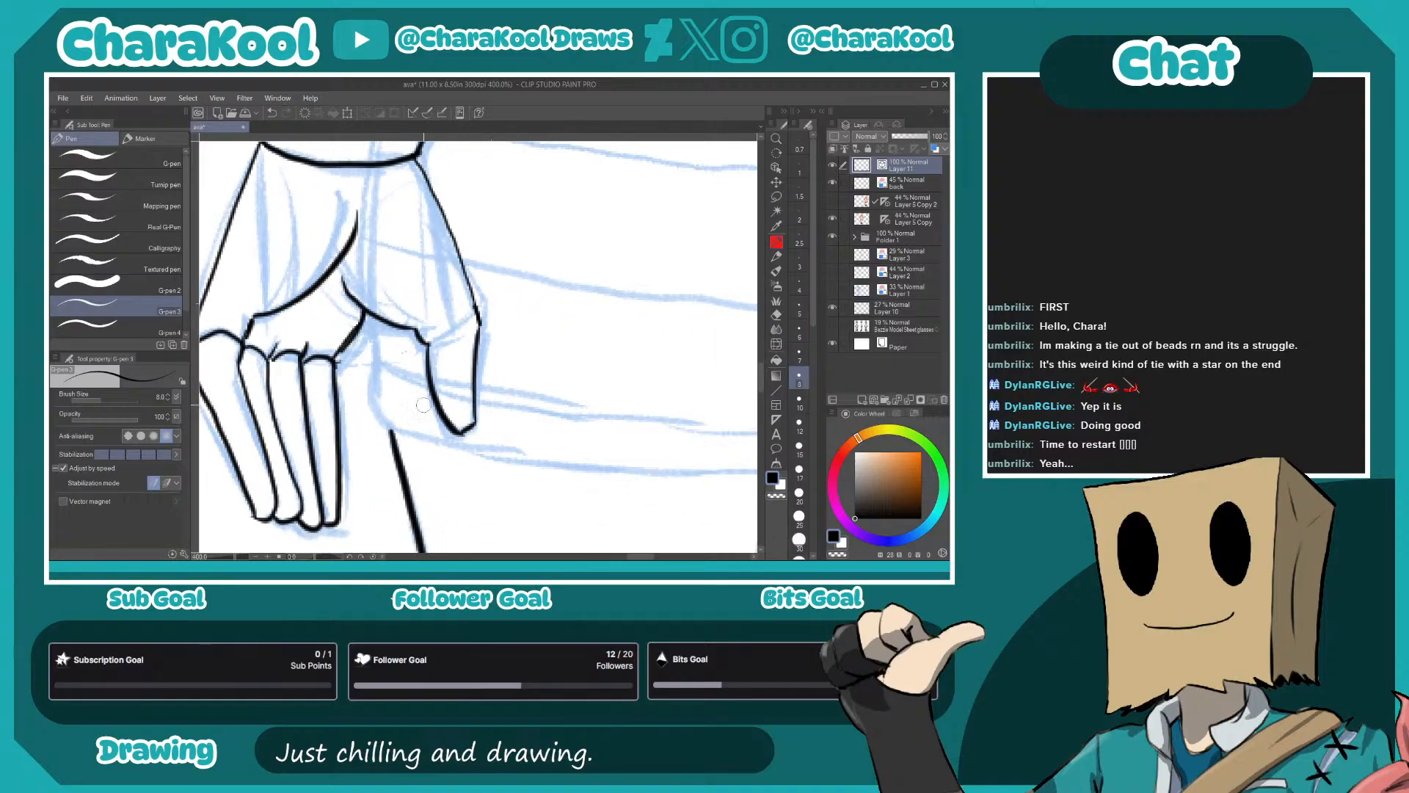
drag(373, 321, 379, 359)
drag(459, 411, 408, 262)
mouse_move(327, 209)
mouse_down()
mouse_move(322, 249)
mouse_move(355, 283)
mouse_move(579, 320)
mouse_move(731, 318)
mouse_up()
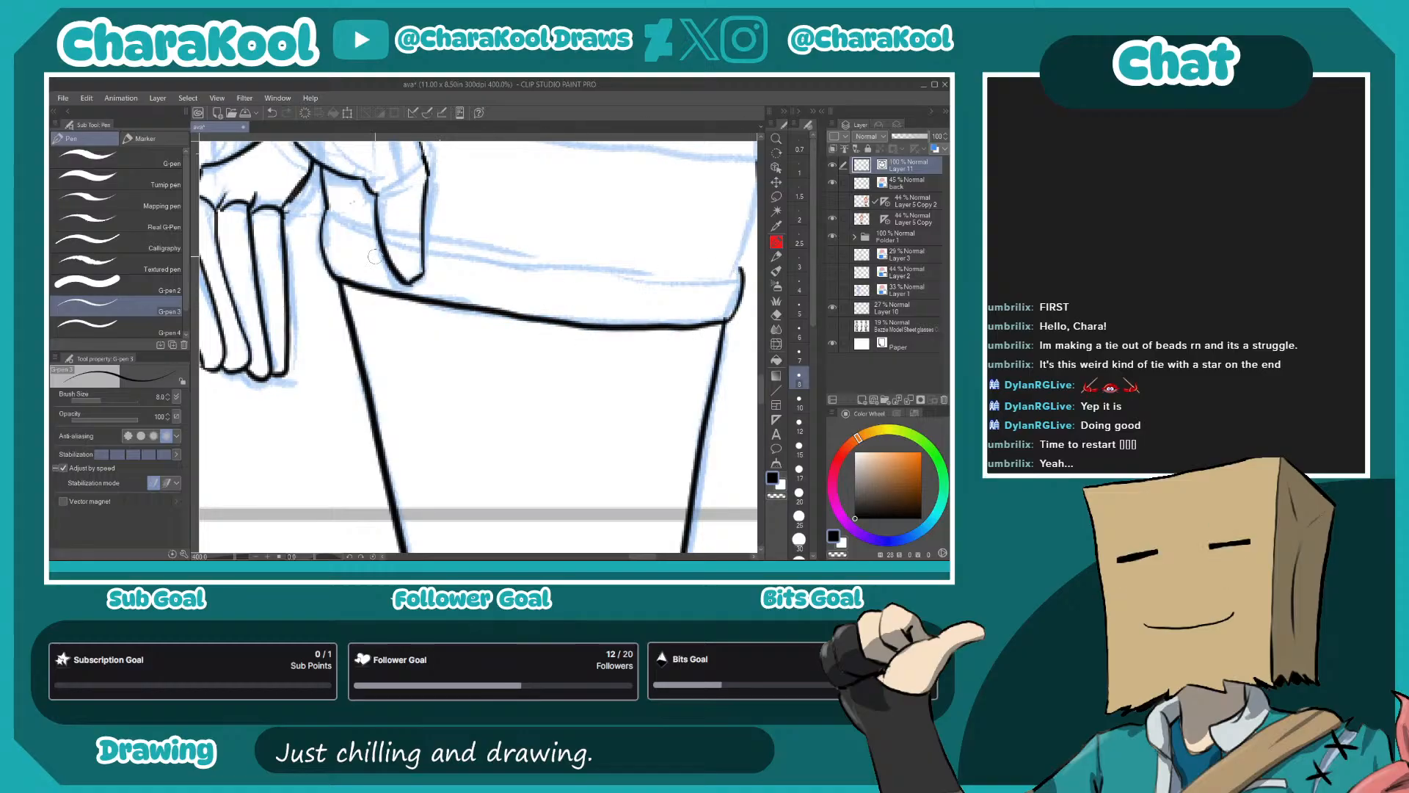
mouse_move(436, 244)
mouse_down()
mouse_move(642, 277)
mouse_move(742, 273)
mouse_move(507, 408)
mouse_up()
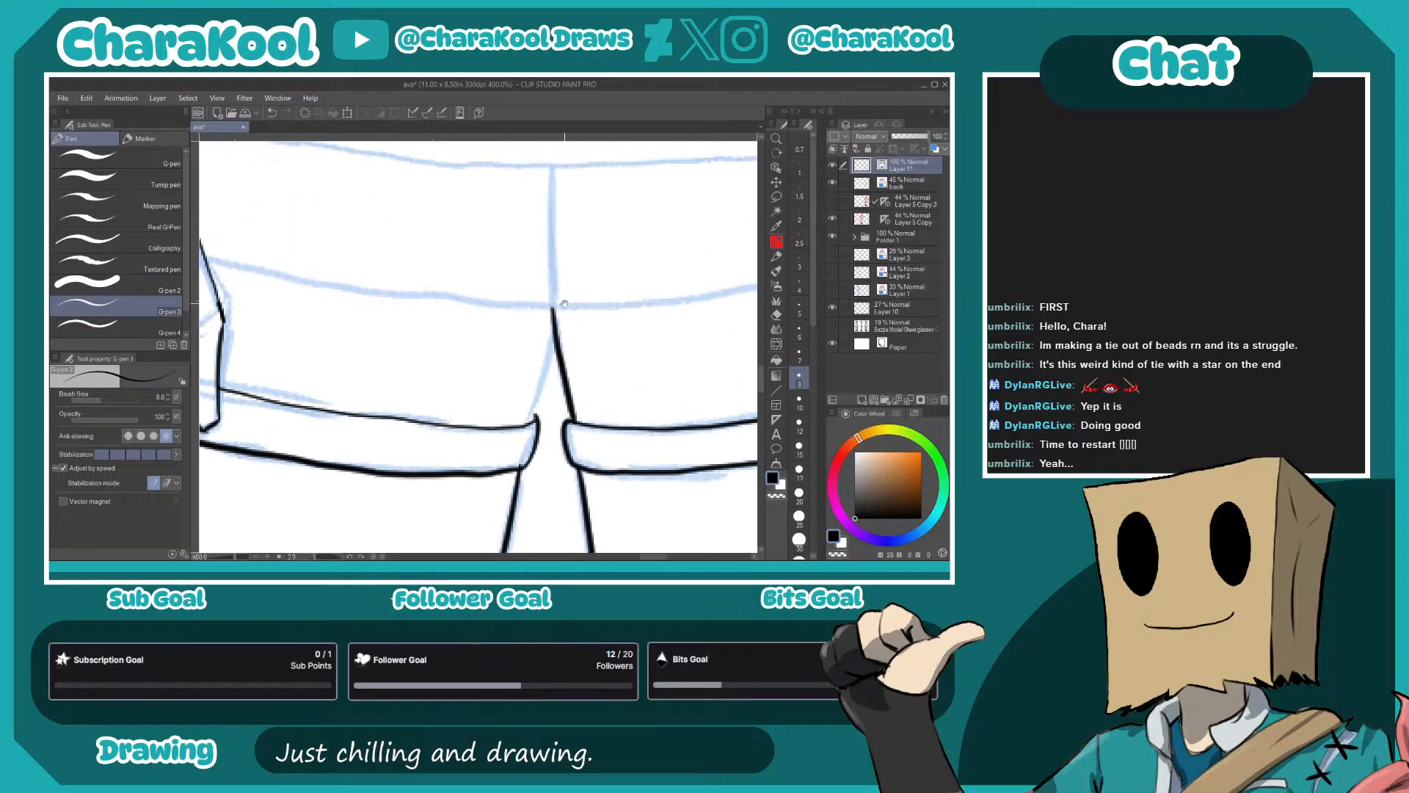
drag(552, 308, 546, 387)
drag(541, 332, 525, 420)
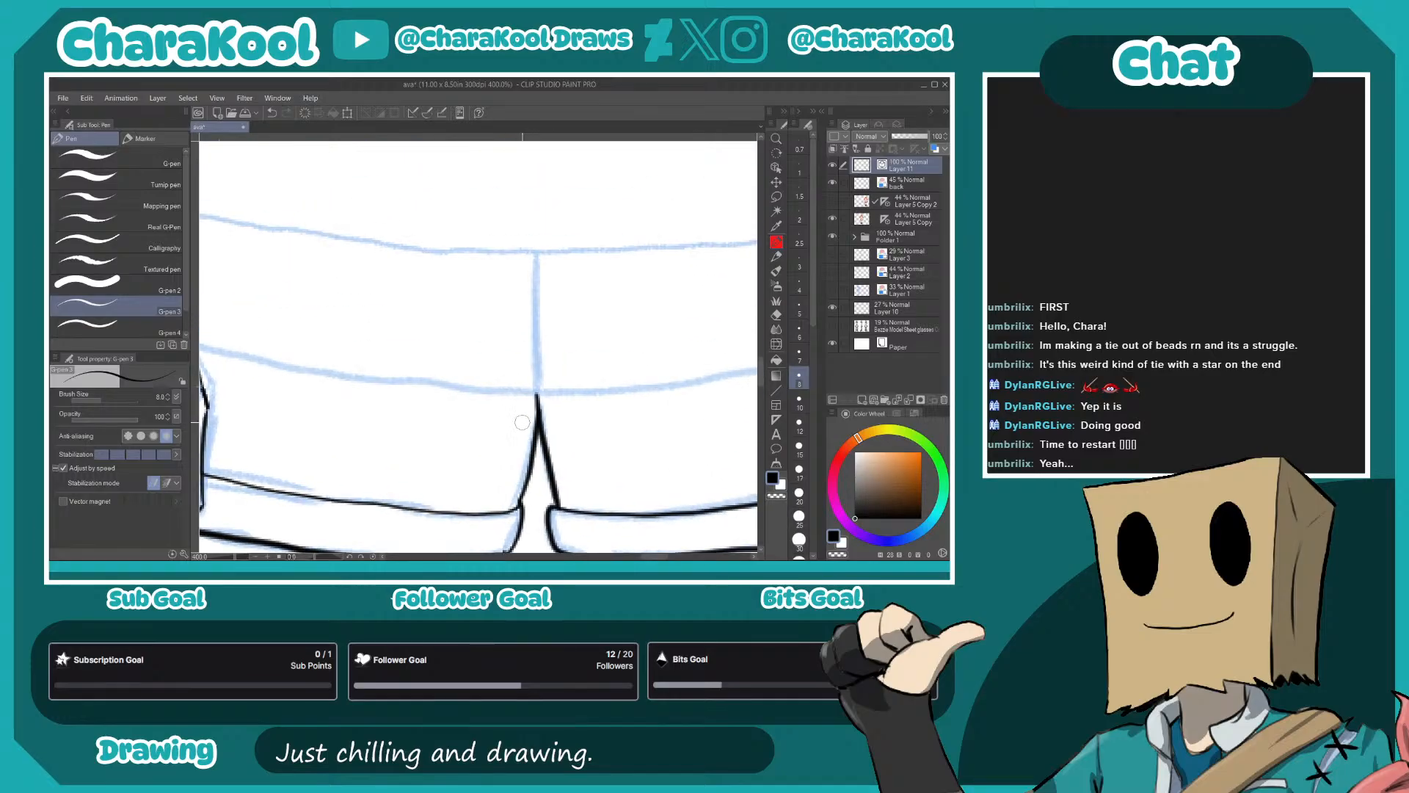
- Ink the two curved band lines across the hips between the hands and the shorts' centre seam
scroll(399, 477, down, 3)
drag(358, 423, 319, 432)
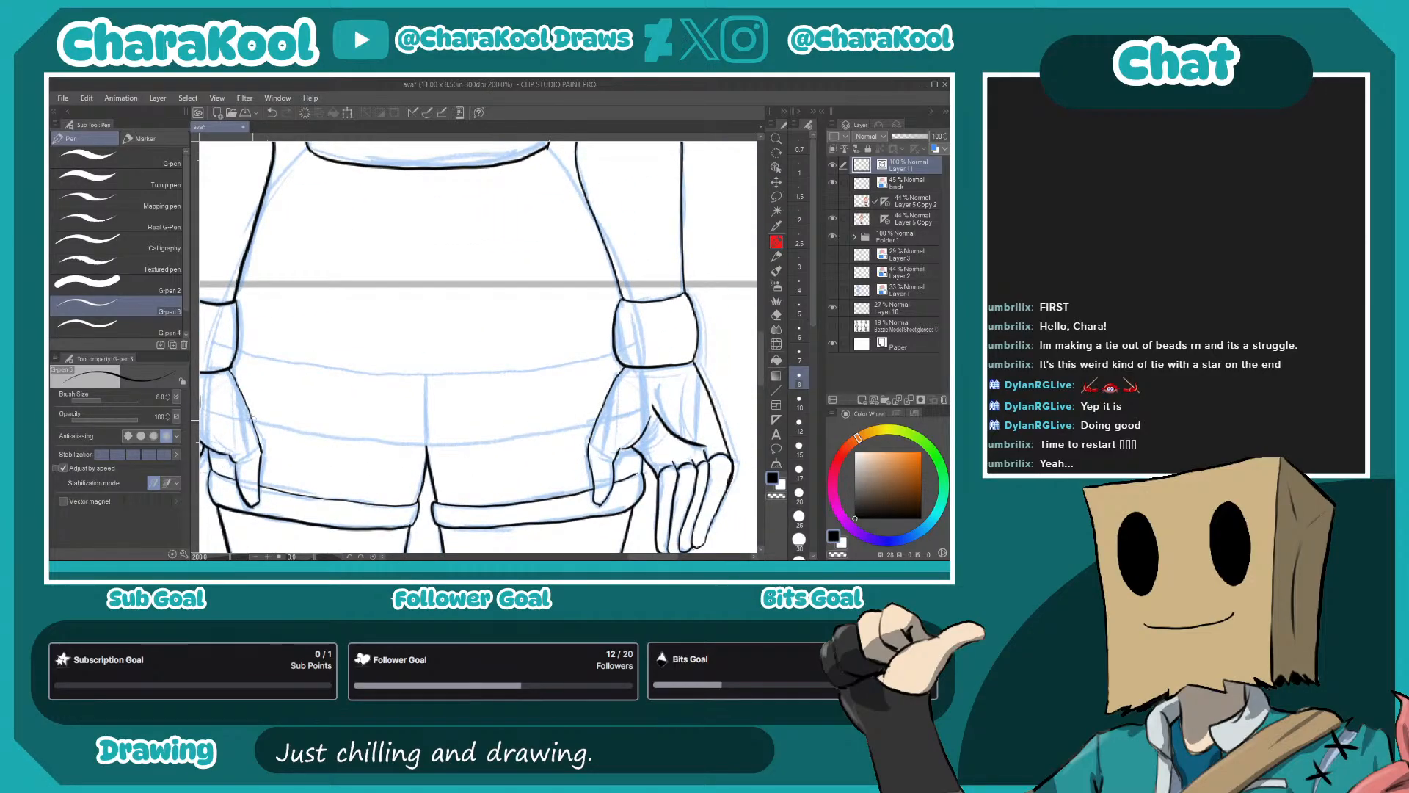
drag(406, 438, 591, 429)
key(ctrl+z)
mouse_move(250, 418)
mouse_down()
mouse_move(436, 446)
mouse_move(597, 426)
mouse_up()
drag(328, 366, 585, 362)
- Switch to the Vector eraser and hide the "back" sketch layer so only the back view's linework shows
scroll(506, 370, down, 4)
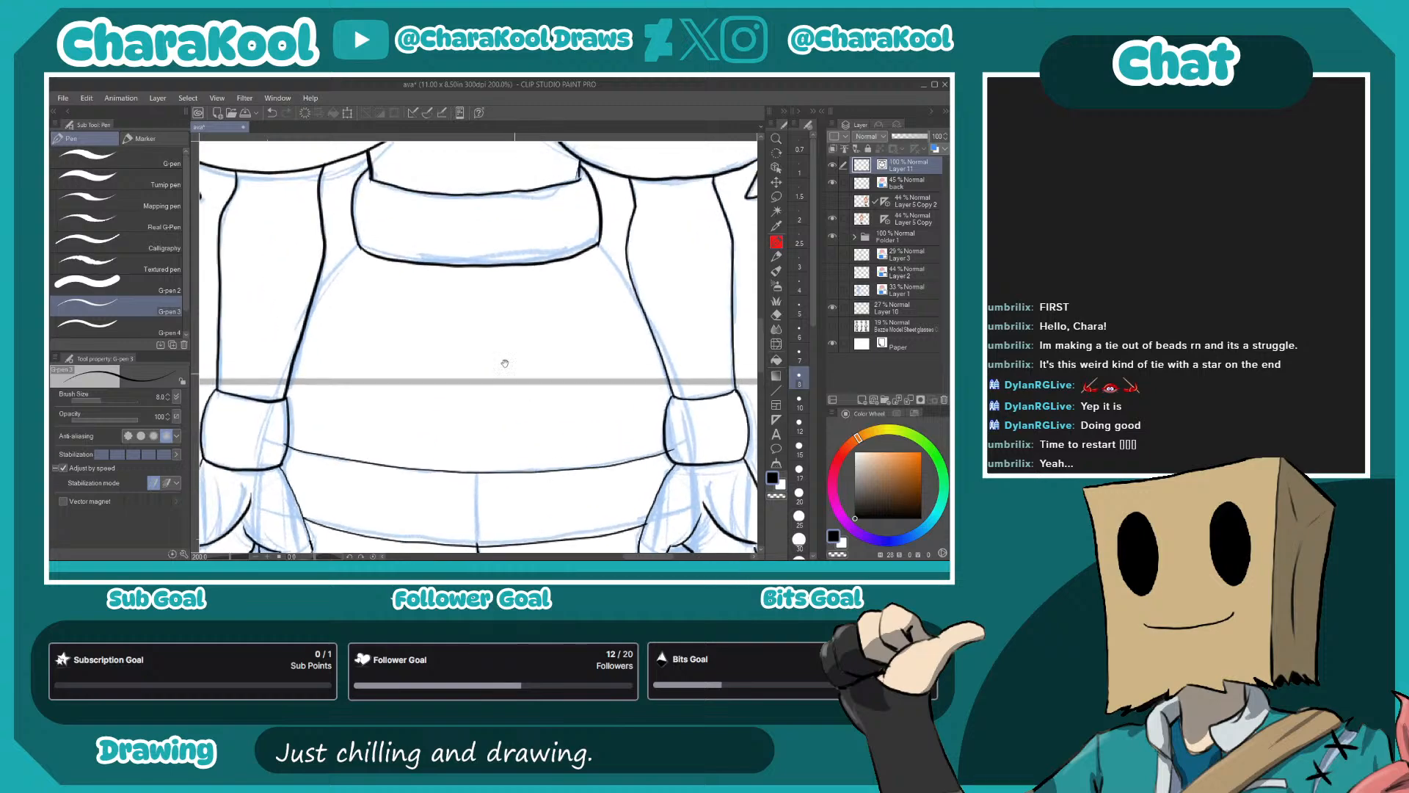
scroll(518, 455, down, 1)
drag(618, 531, 606, 349)
key(e)
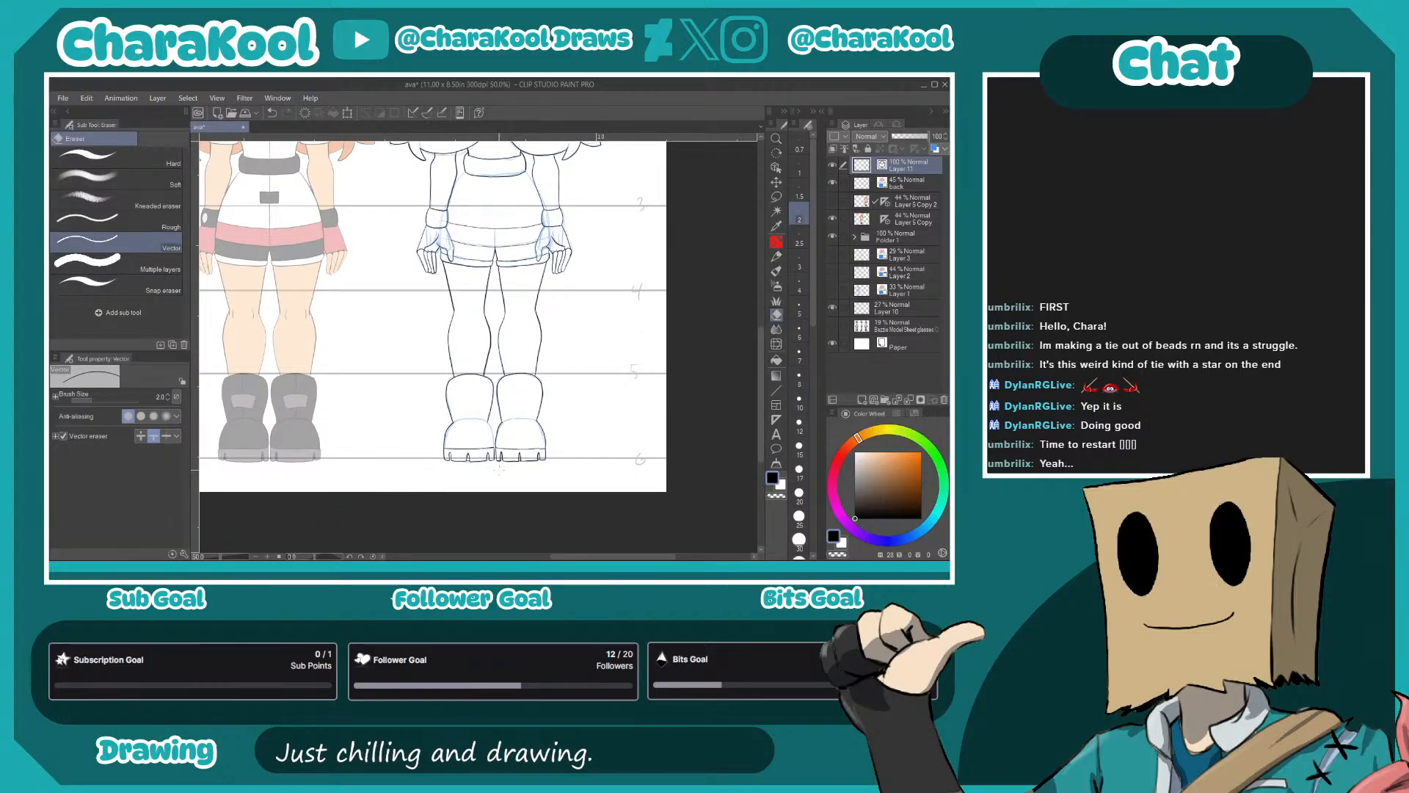
drag(623, 375, 591, 480)
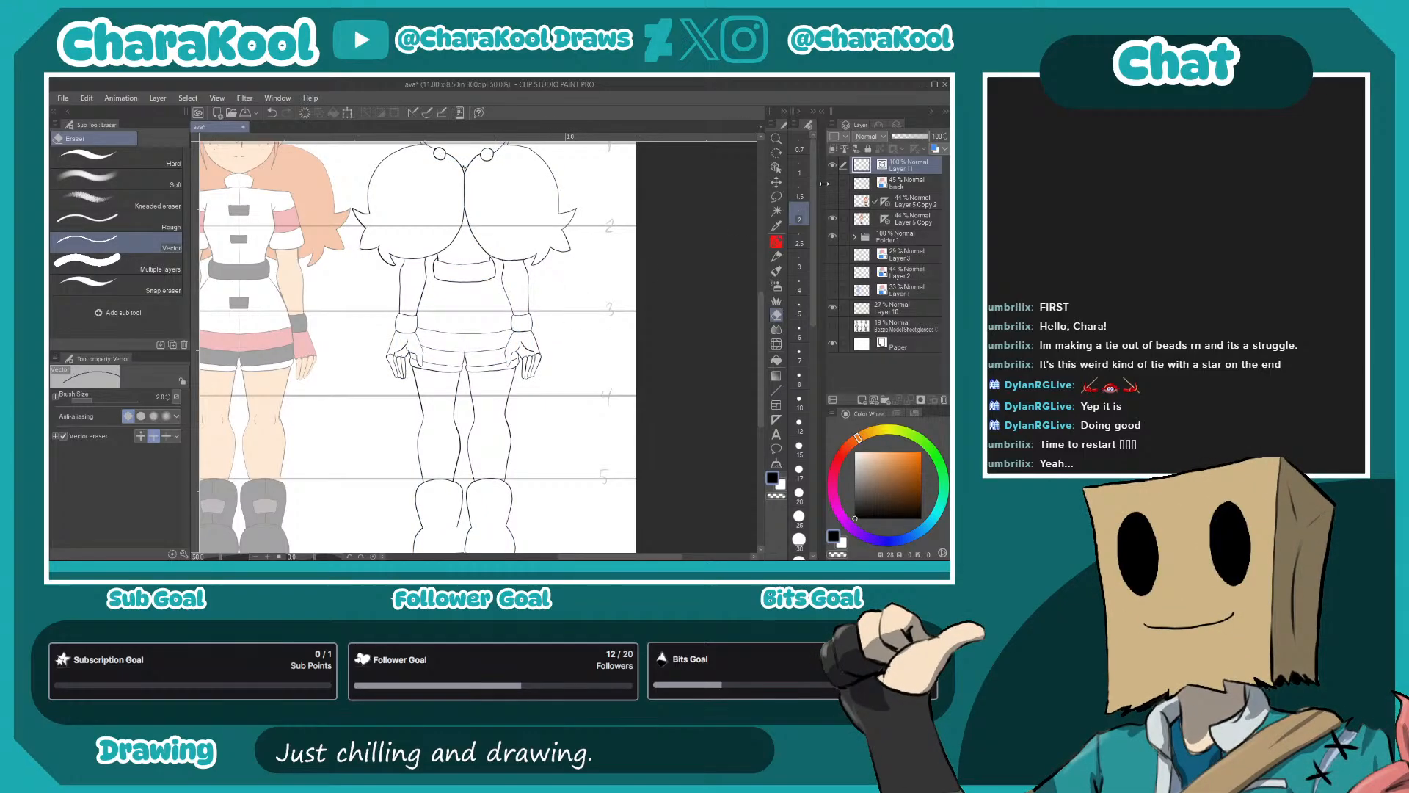
- Show the "back" sketch layer and ink both side edges of the tunic from the belt down towards the wrists, redoing the undone strokes
click(832, 185)
drag(498, 263, 542, 318)
scroll(542, 318, up, 1)
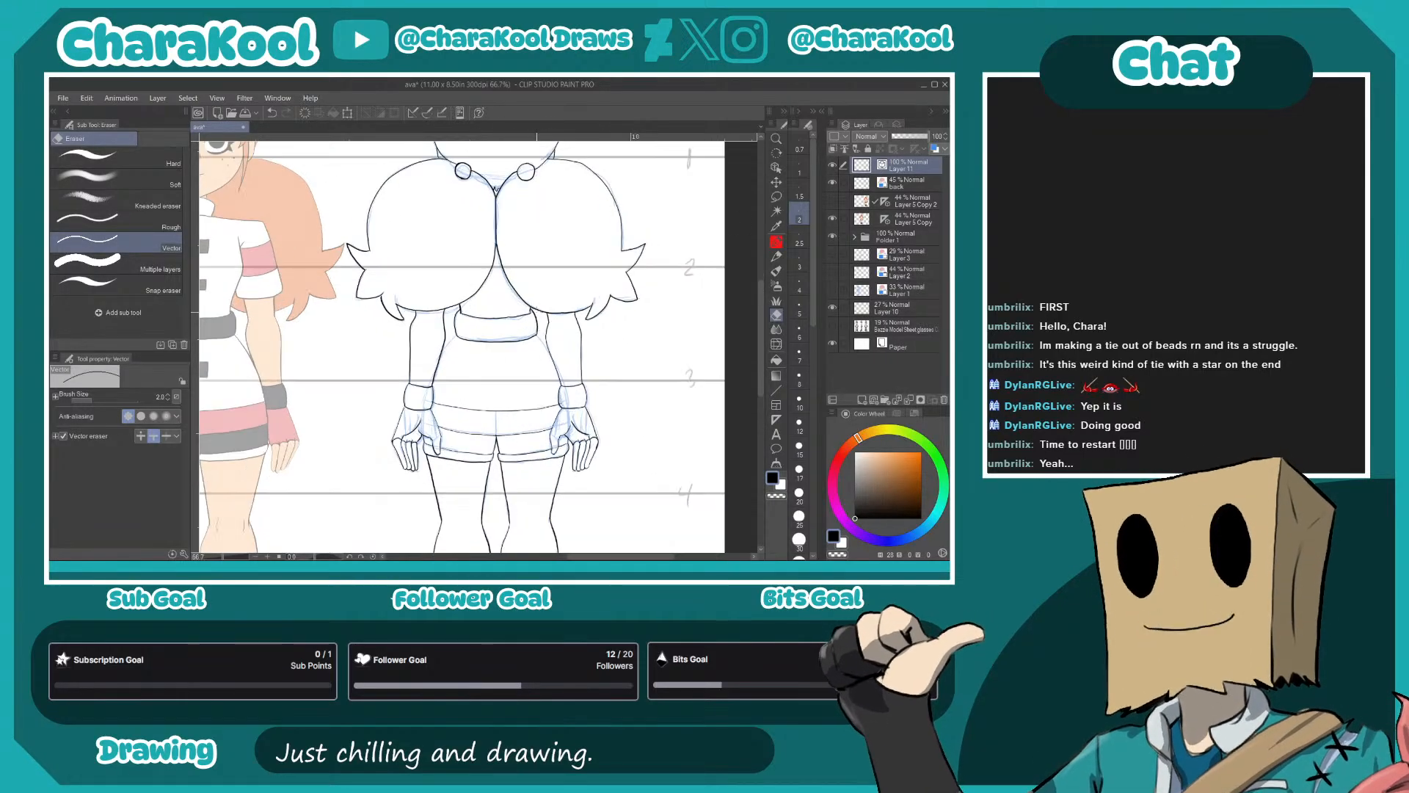
scroll(515, 310, up, 5)
key(p)
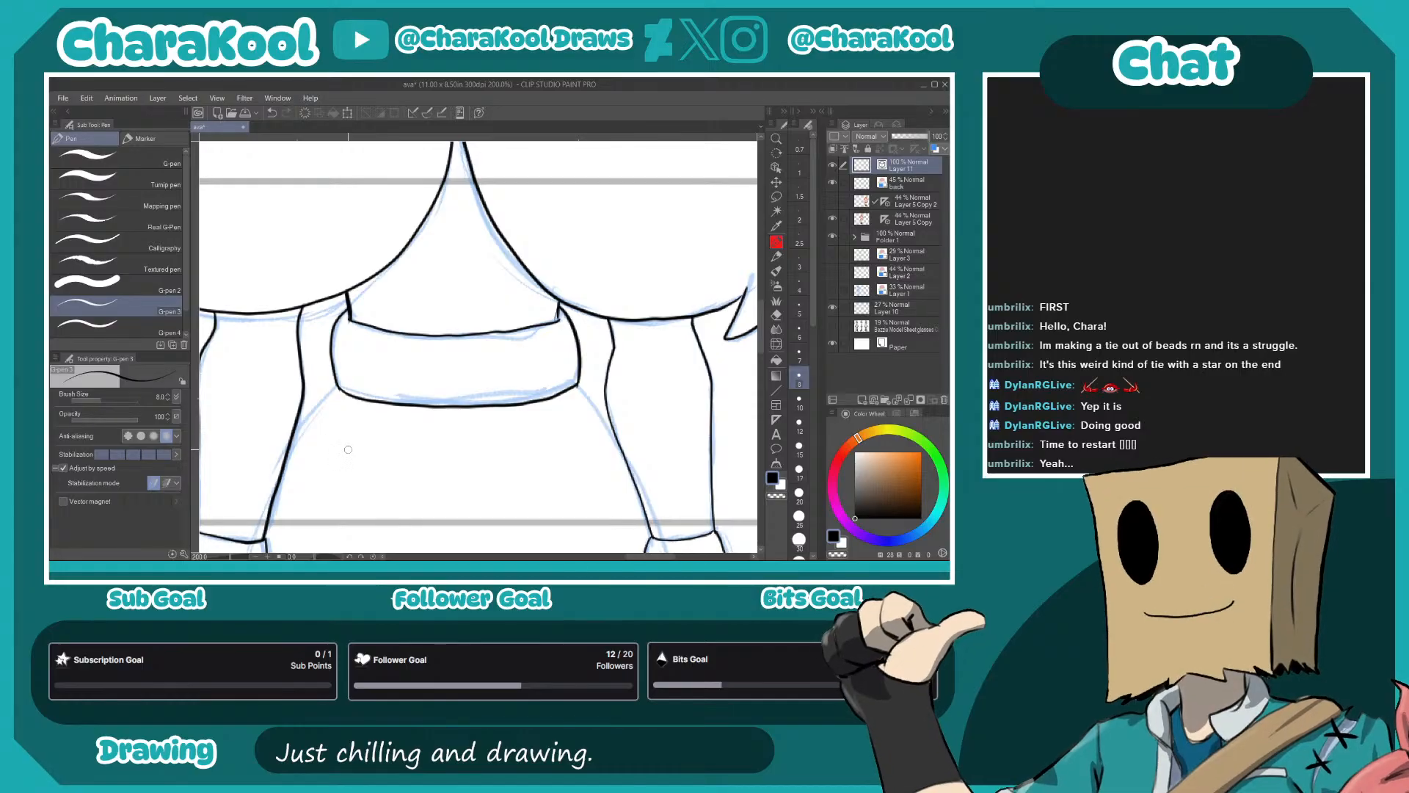
scroll(345, 450, up, 2)
drag(329, 412, 530, 276)
mouse_move(536, 189)
mouse_down()
mouse_move(433, 312)
mouse_move(516, 200)
mouse_move(442, 302)
mouse_up()
key(ctrl+z)
key(ctrl+z)
drag(594, 382, 223, 416)
drag(535, 396, 372, 347)
drag(485, 170, 563, 285)
- Extend the left-hand boot's inner edge down to its sole over the "back" sketch
scroll(532, 305, down, 4)
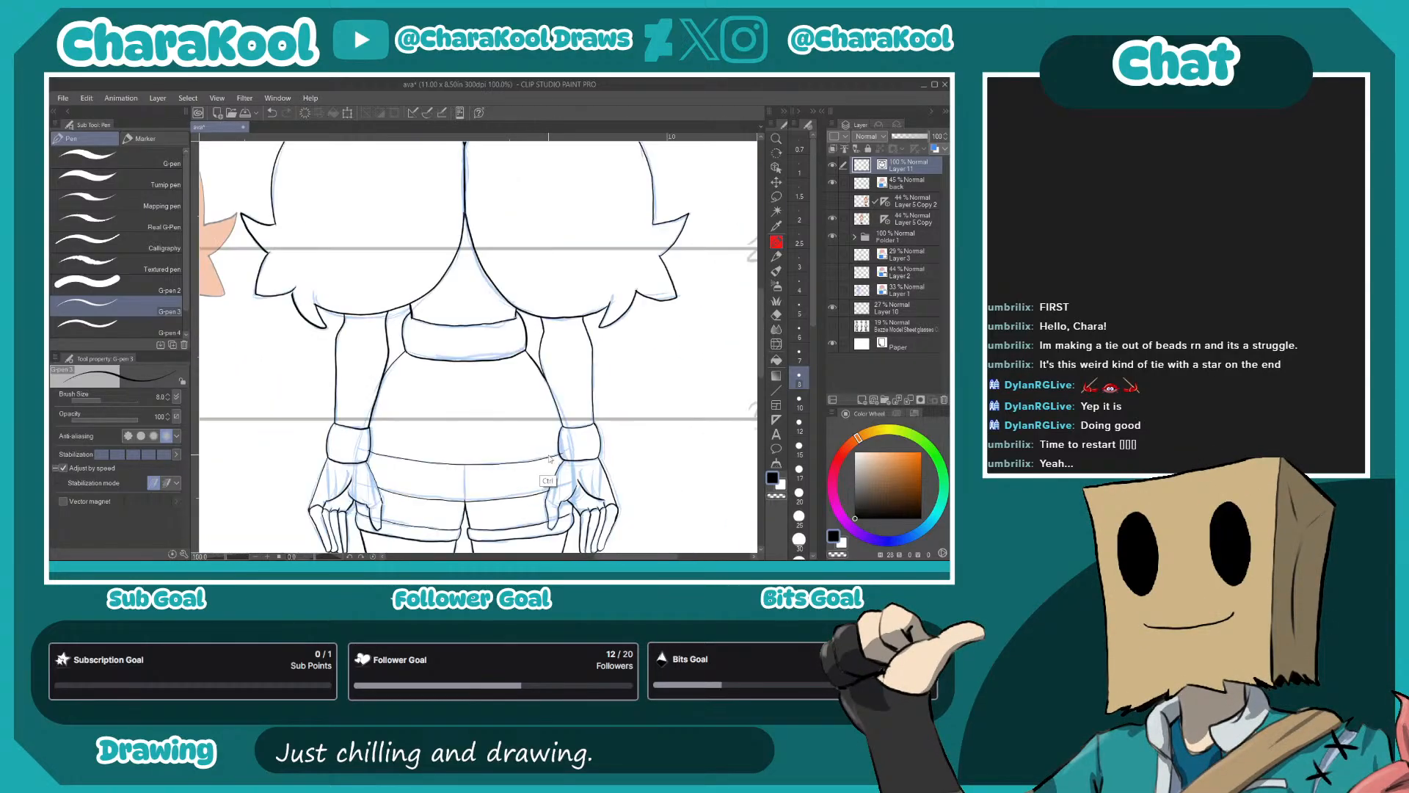
drag(630, 439, 665, 242)
scroll(634, 300, down, 1)
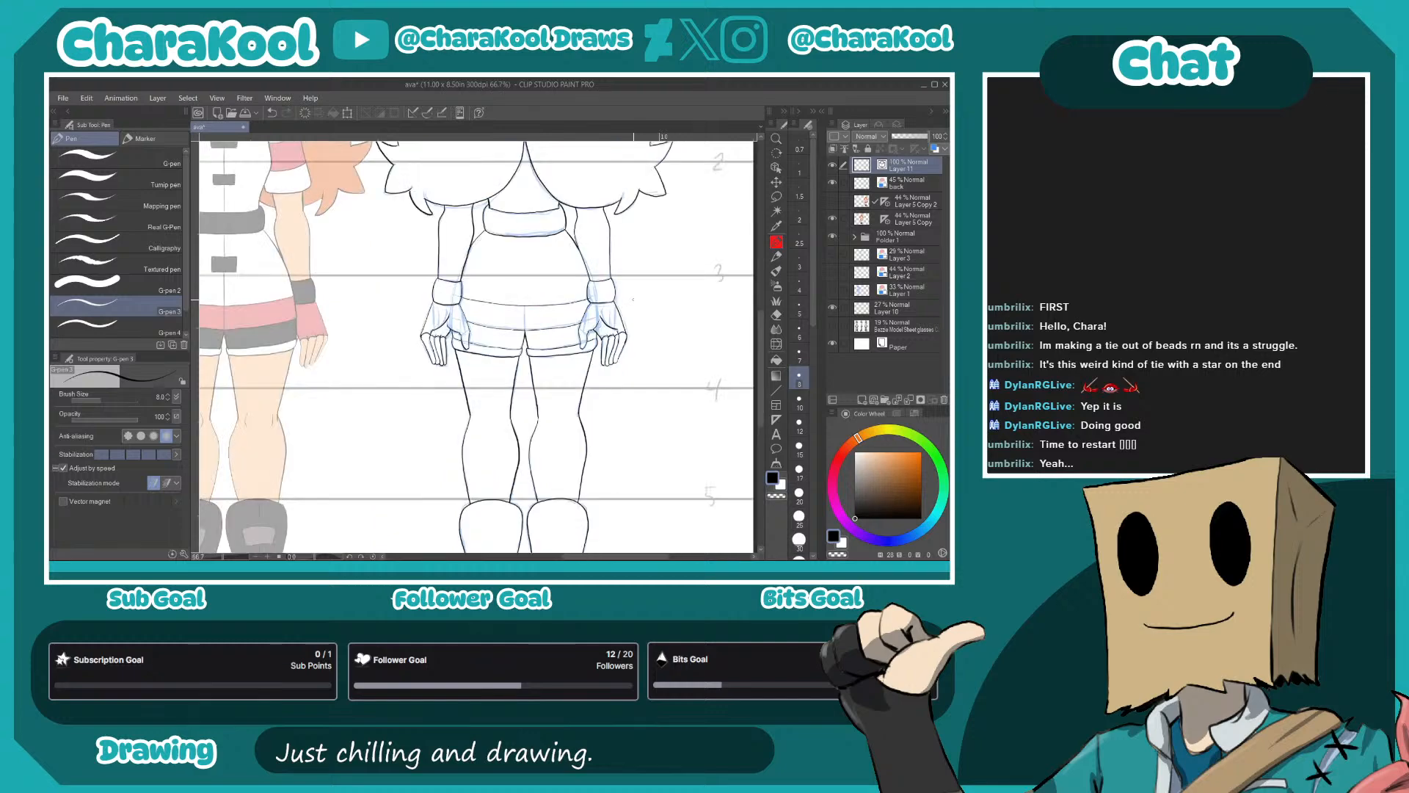
drag(658, 413, 682, 238)
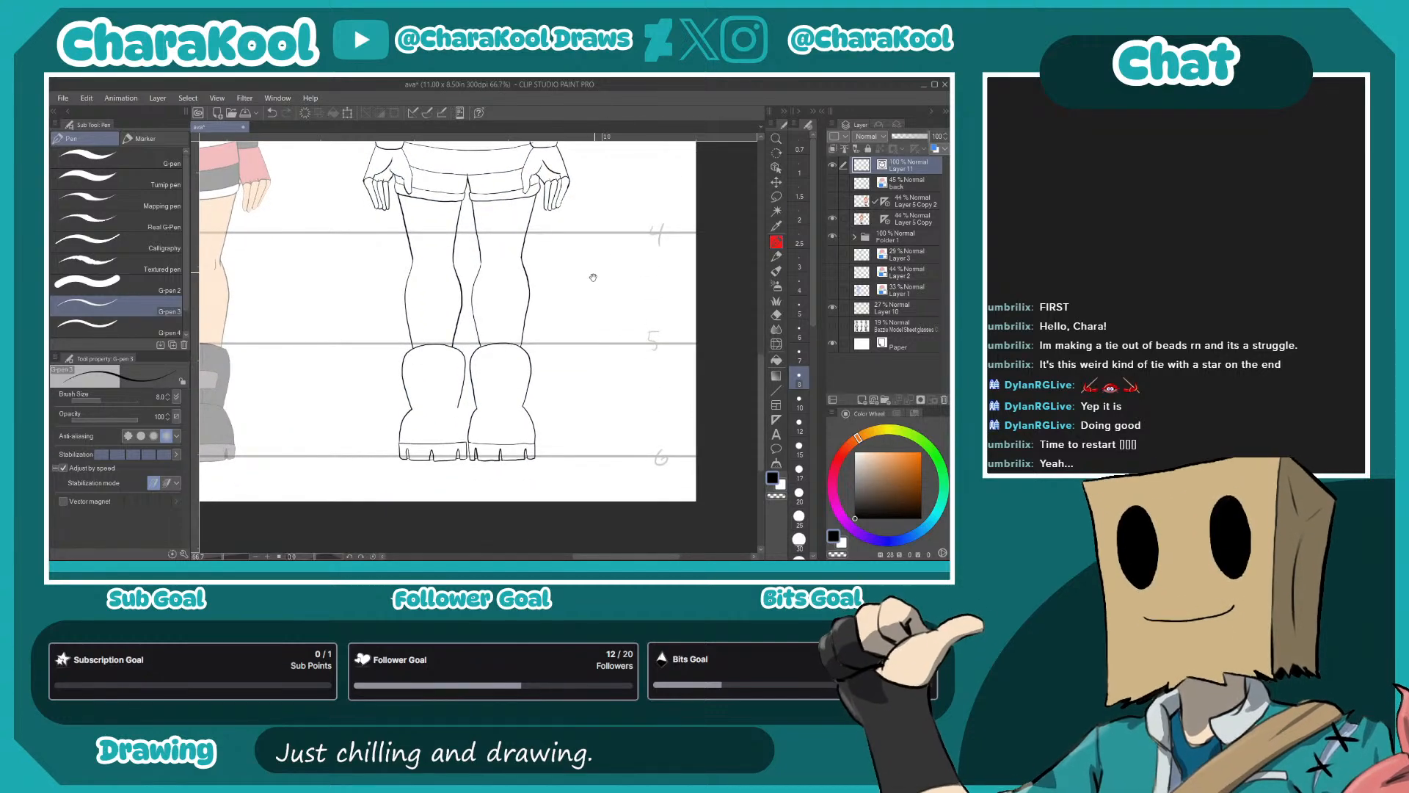
scroll(554, 417, up, 4)
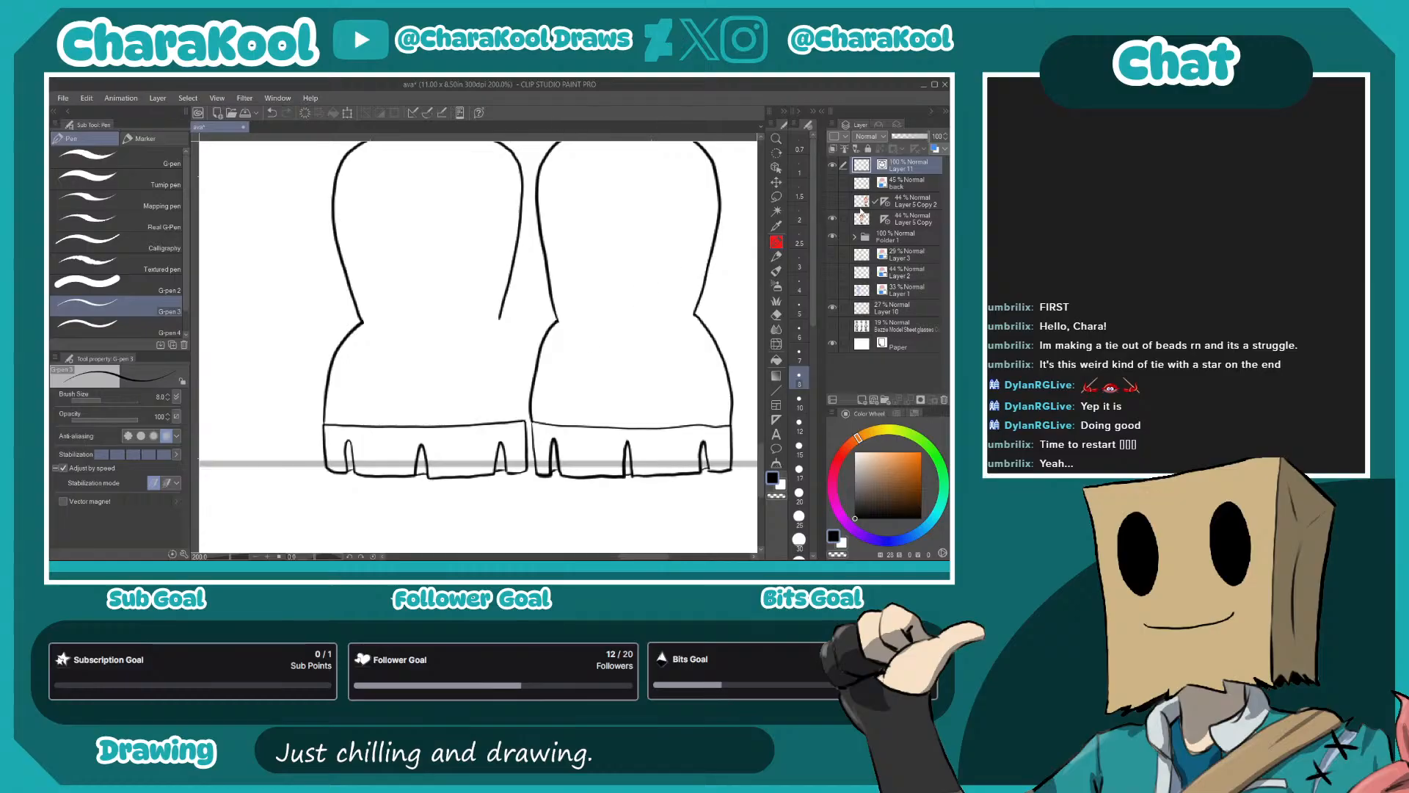
click(833, 183)
scroll(485, 292, up, 2)
drag(484, 292, 534, 488)
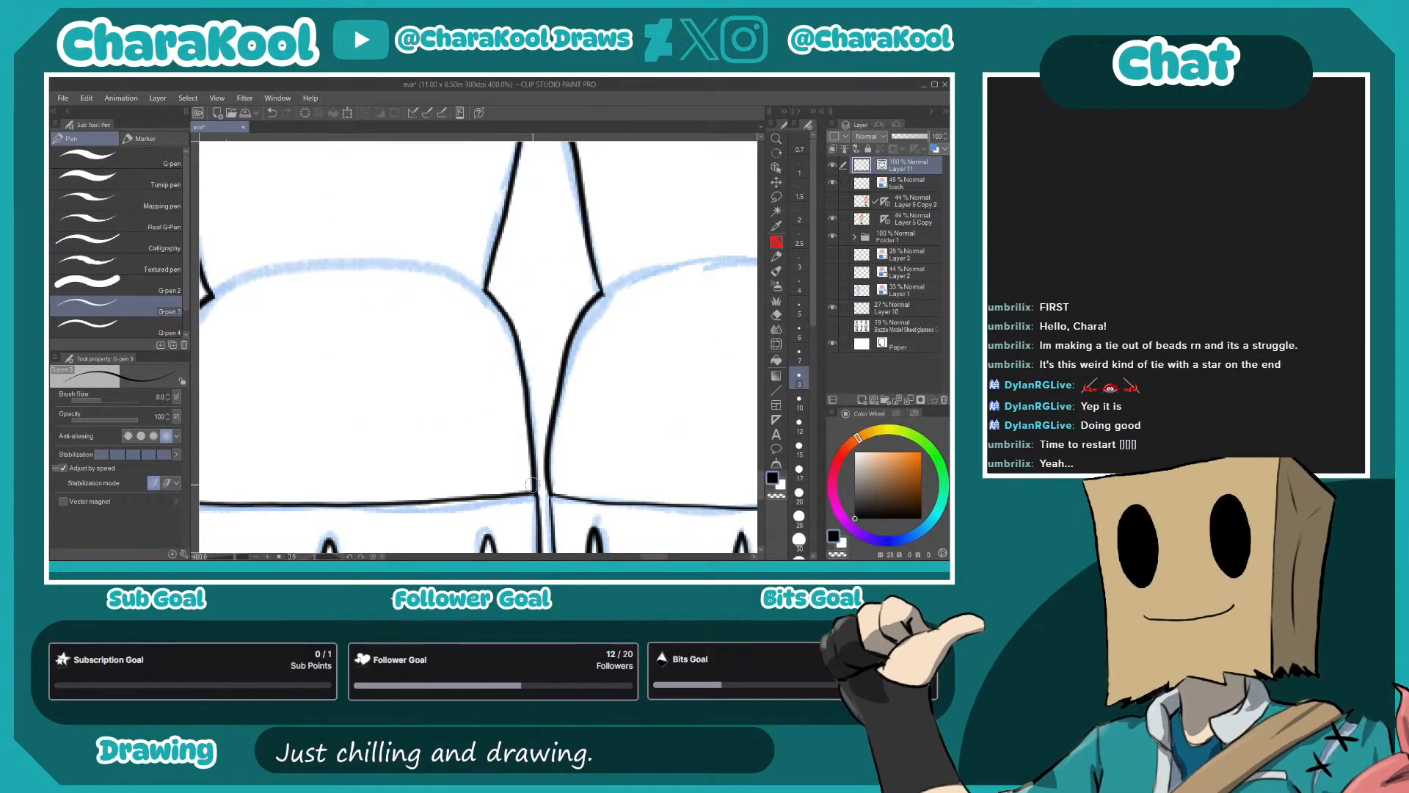
scroll(536, 338, down, 5)
- Ink the glove edge across the thumb on both hands
drag(561, 256, 552, 383)
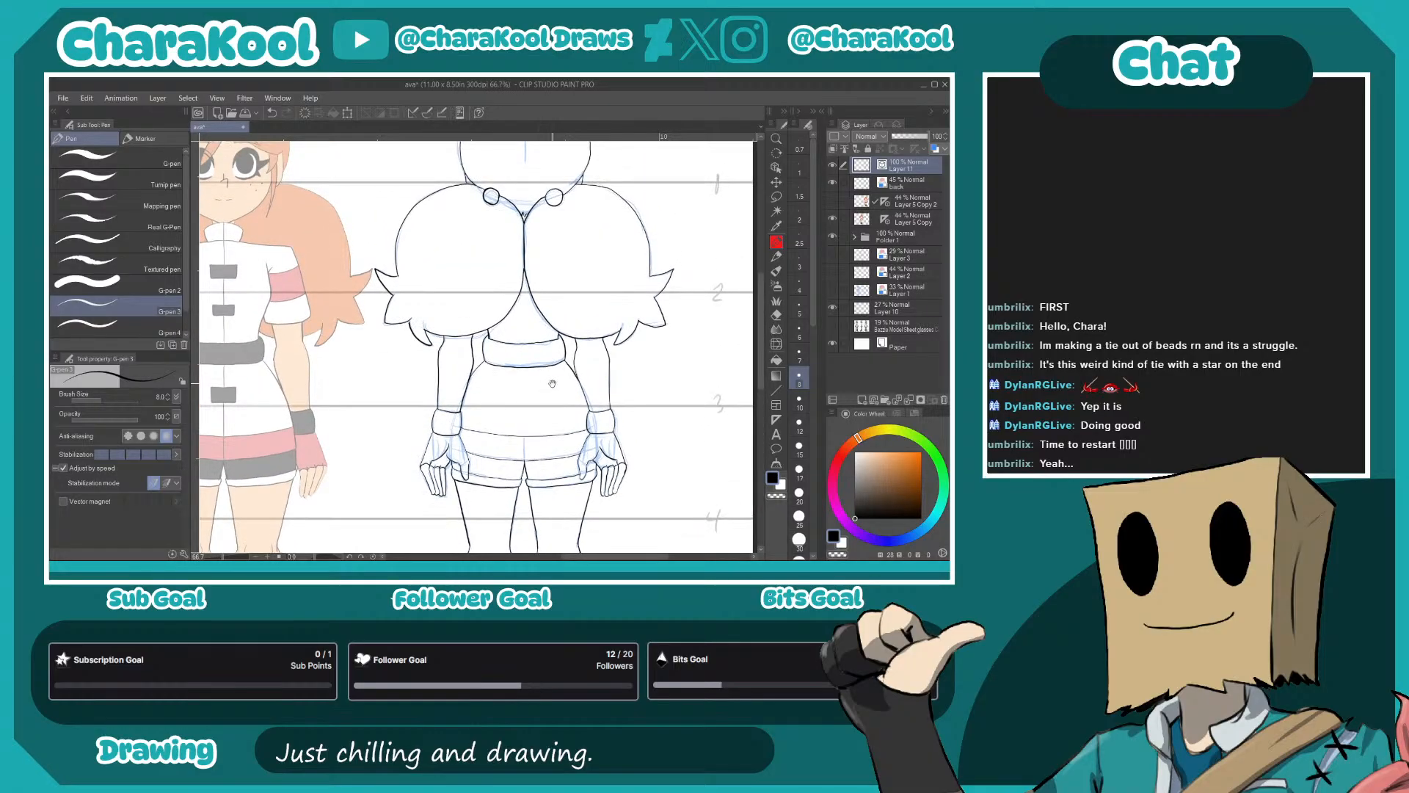
scroll(478, 499, up, 5)
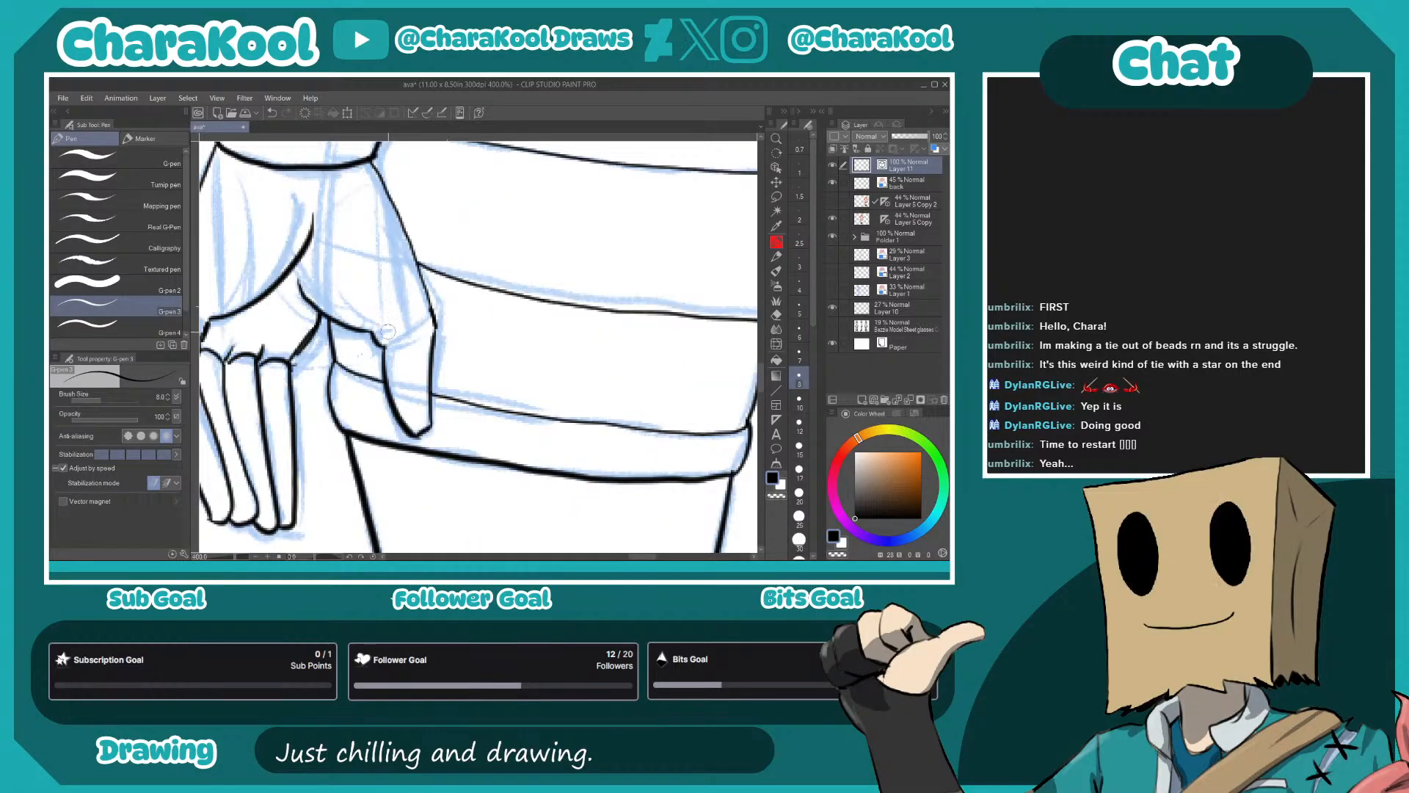
drag(373, 331, 415, 293)
drag(654, 345, 279, 314)
mouse_move(682, 285)
mouse_down()
mouse_move(522, 331)
mouse_move(540, 309)
mouse_up()
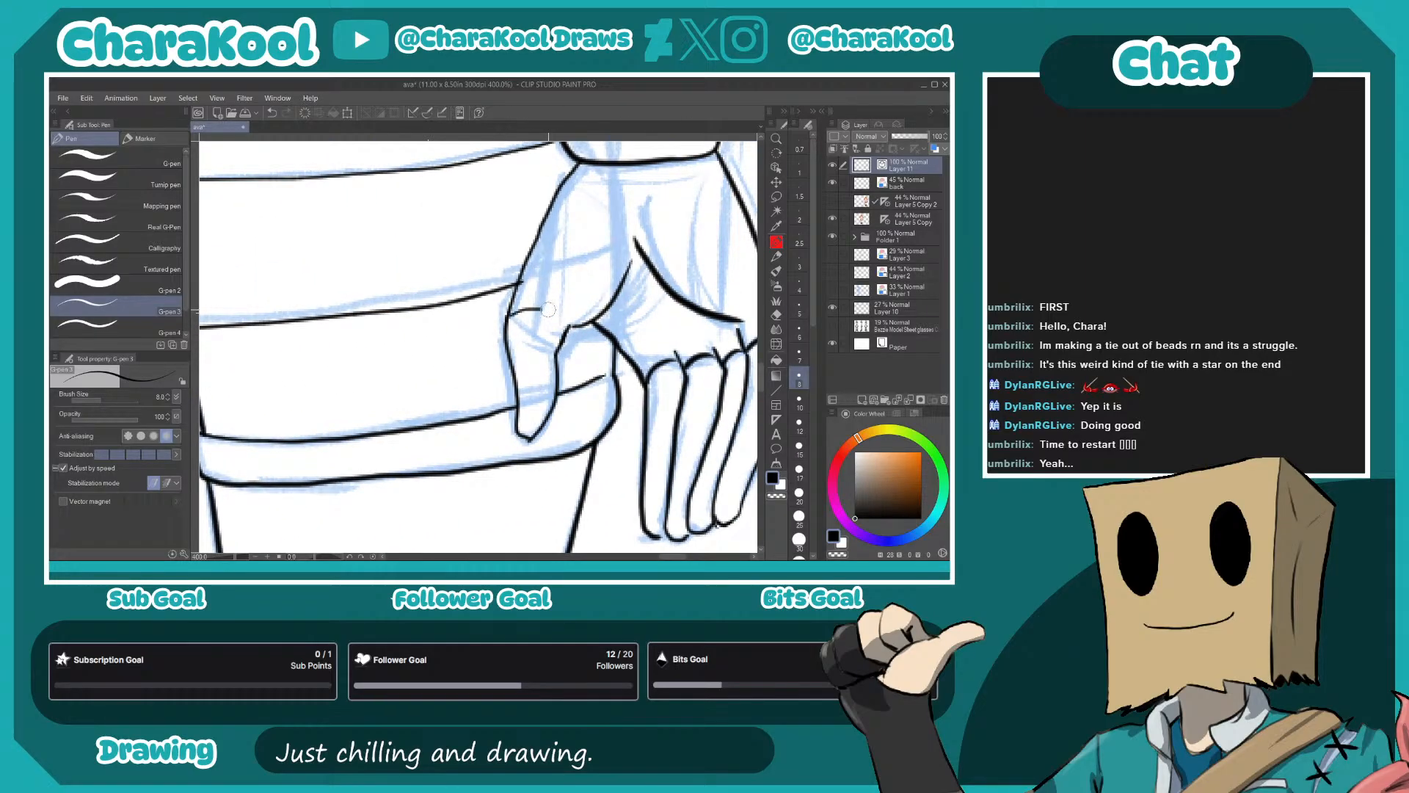
key(ctrl+alt+0)
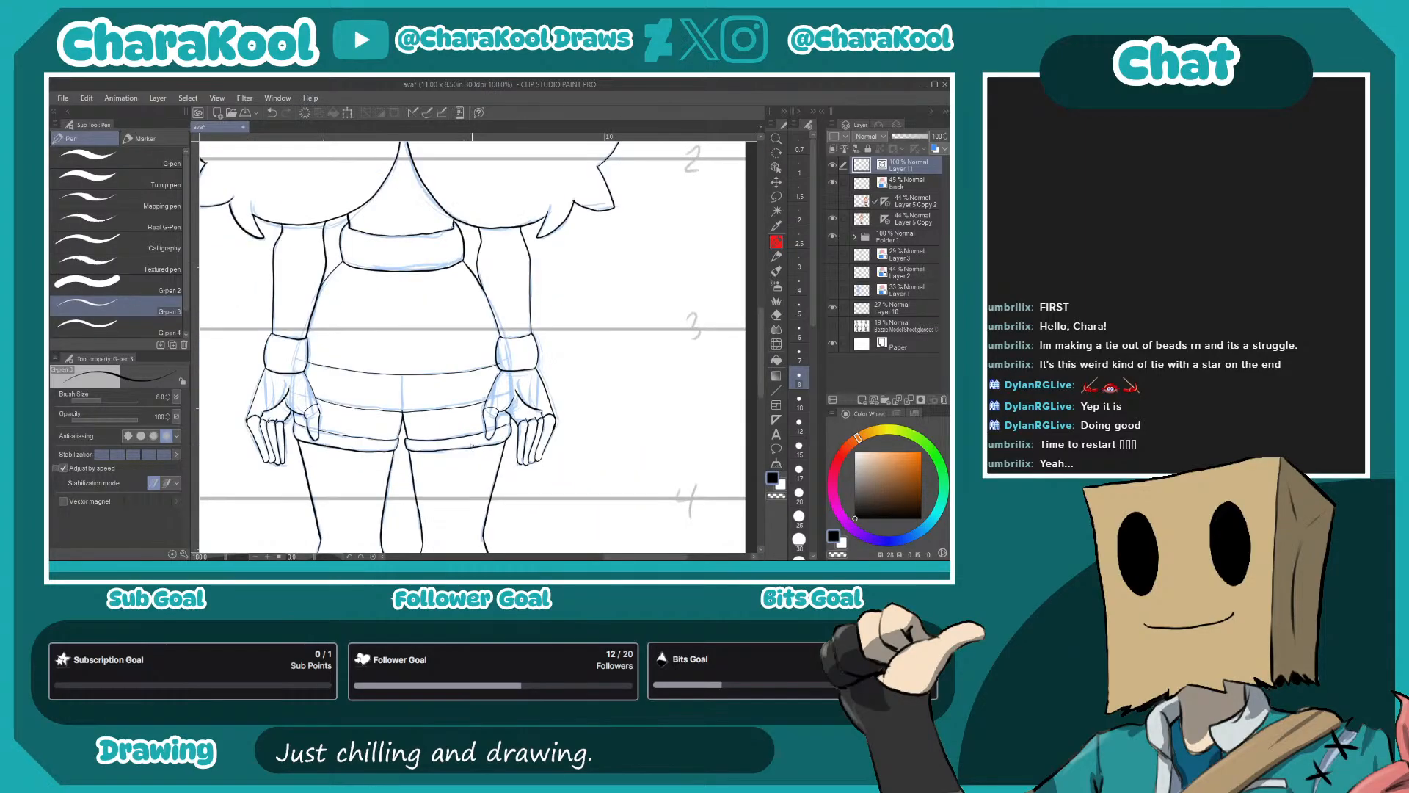
- Hide the "back" sketch layer and the Layer 10 height guides
drag(508, 419, 582, 430)
drag(577, 366, 608, 469)
scroll(599, 414, down, 2)
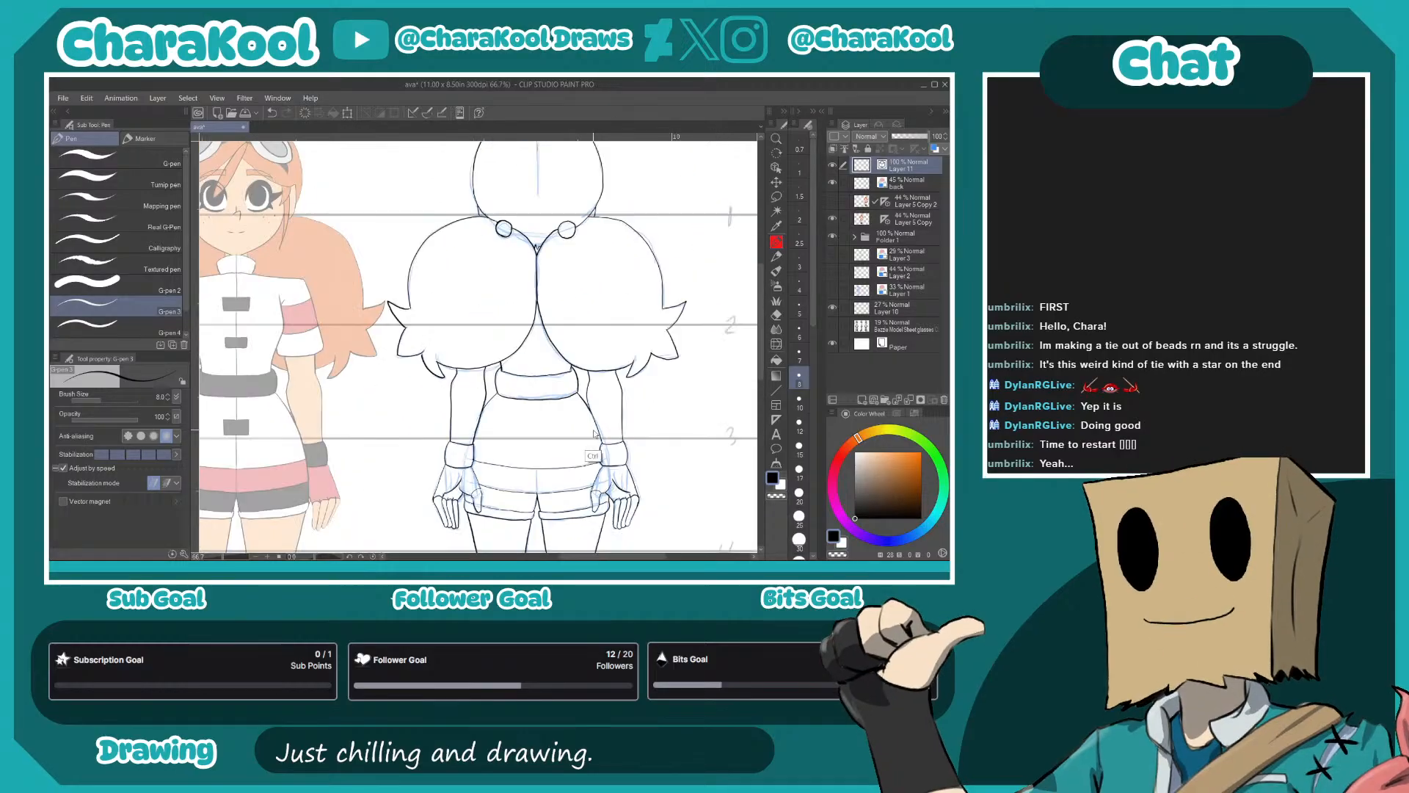
drag(686, 441, 654, 345)
click(833, 219)
click(832, 219)
click(833, 183)
click(832, 307)
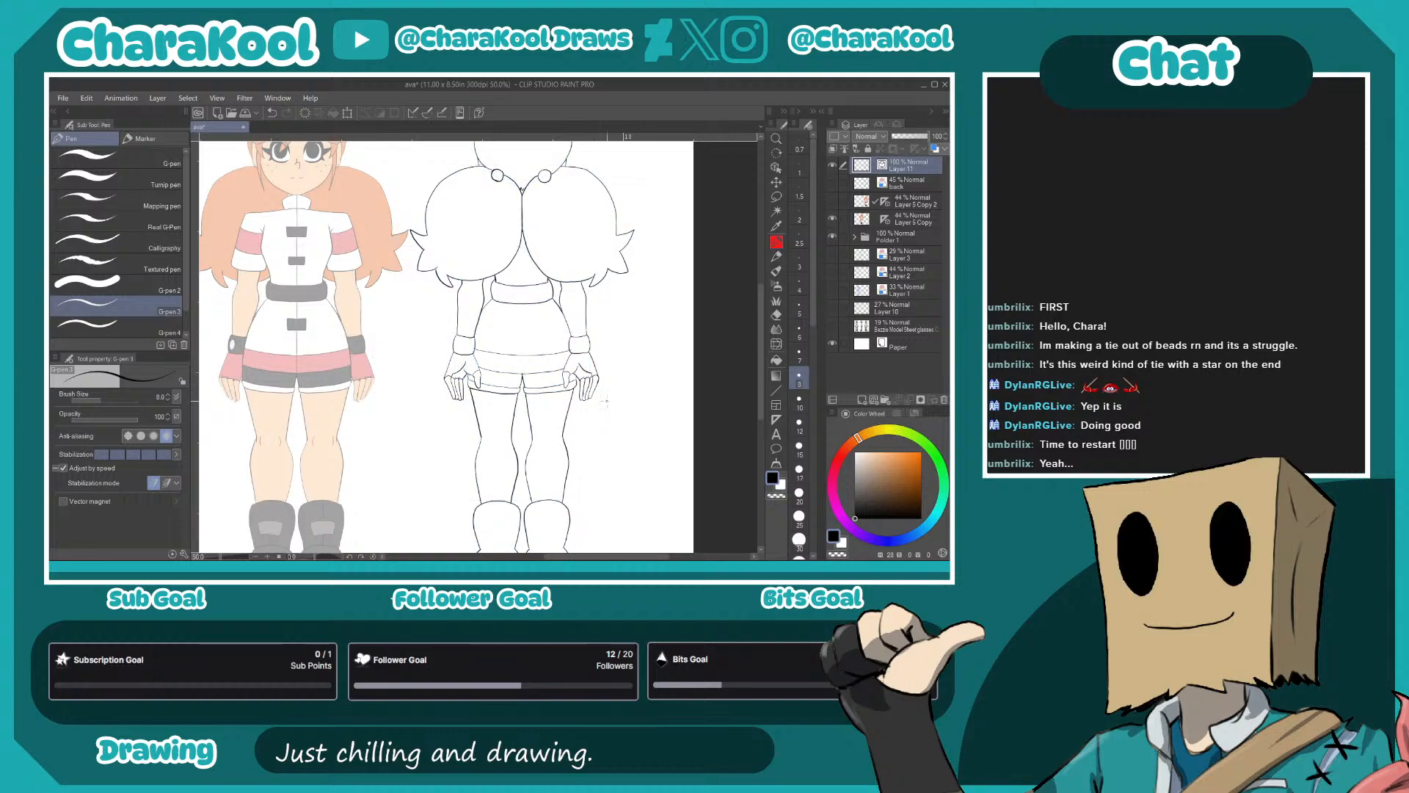
- Raise the opacity of Layer 5 Copy, the coloured front view, to 100%
click(833, 218)
click(834, 218)
click(833, 218)
click(834, 218)
click(904, 219)
drag(908, 138, 932, 138)
- Add a new raster layer for the flat colours between the linework and the "back" sketch layer
alt+click(373, 220)
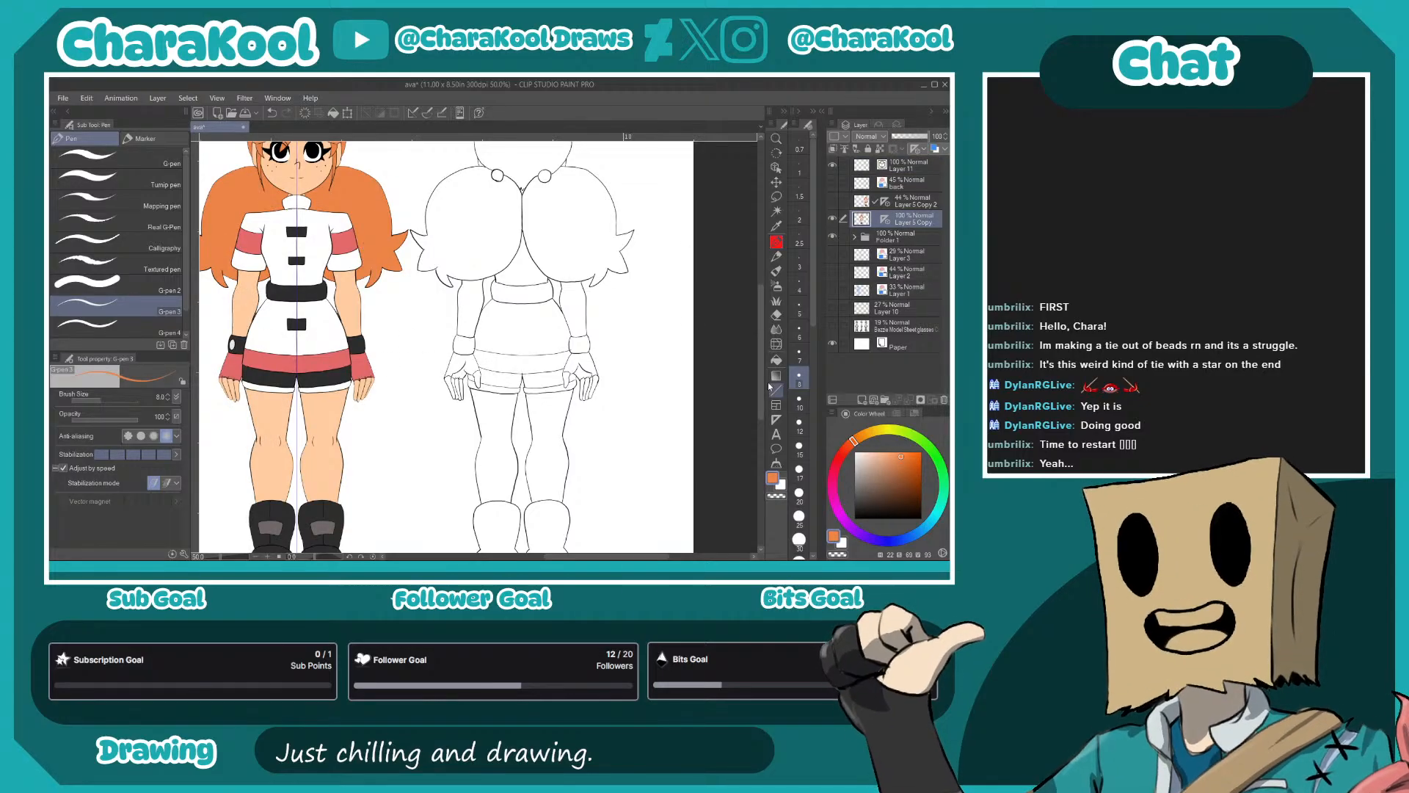
click(776, 359)
click(906, 182)
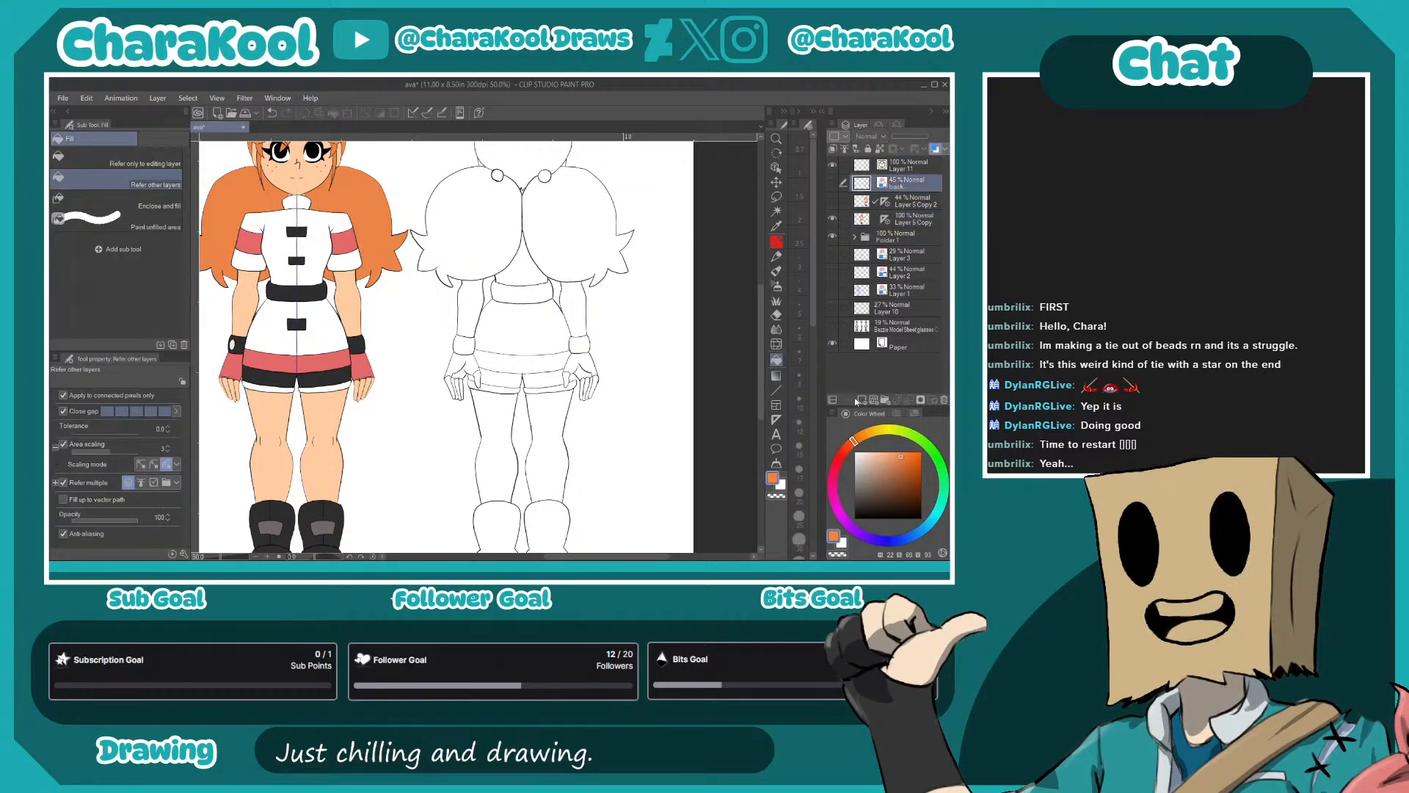
click(861, 400)
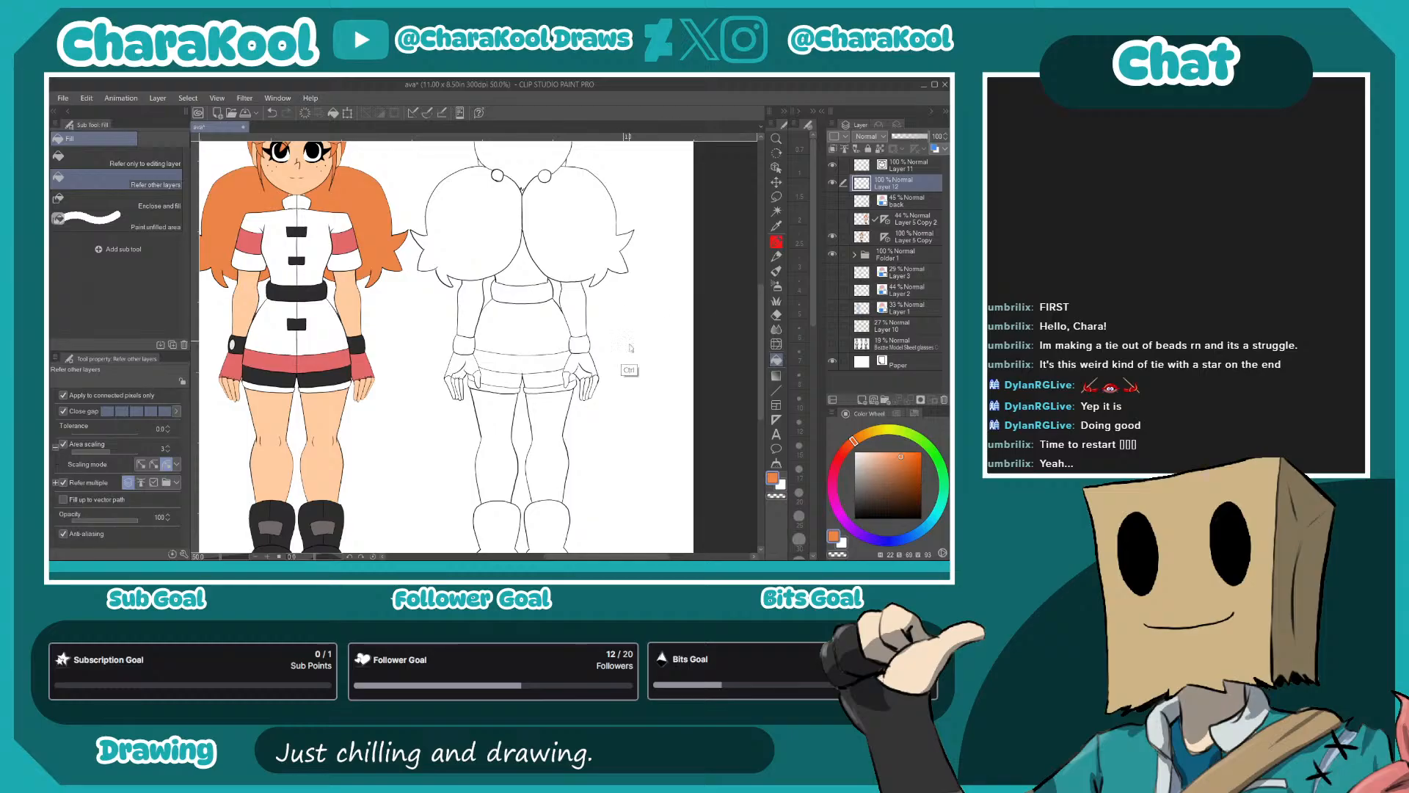
- Hide Layer 5 Copy and lasso a selection around the whole back-view figure
scroll(631, 369, down, 1)
click(777, 197)
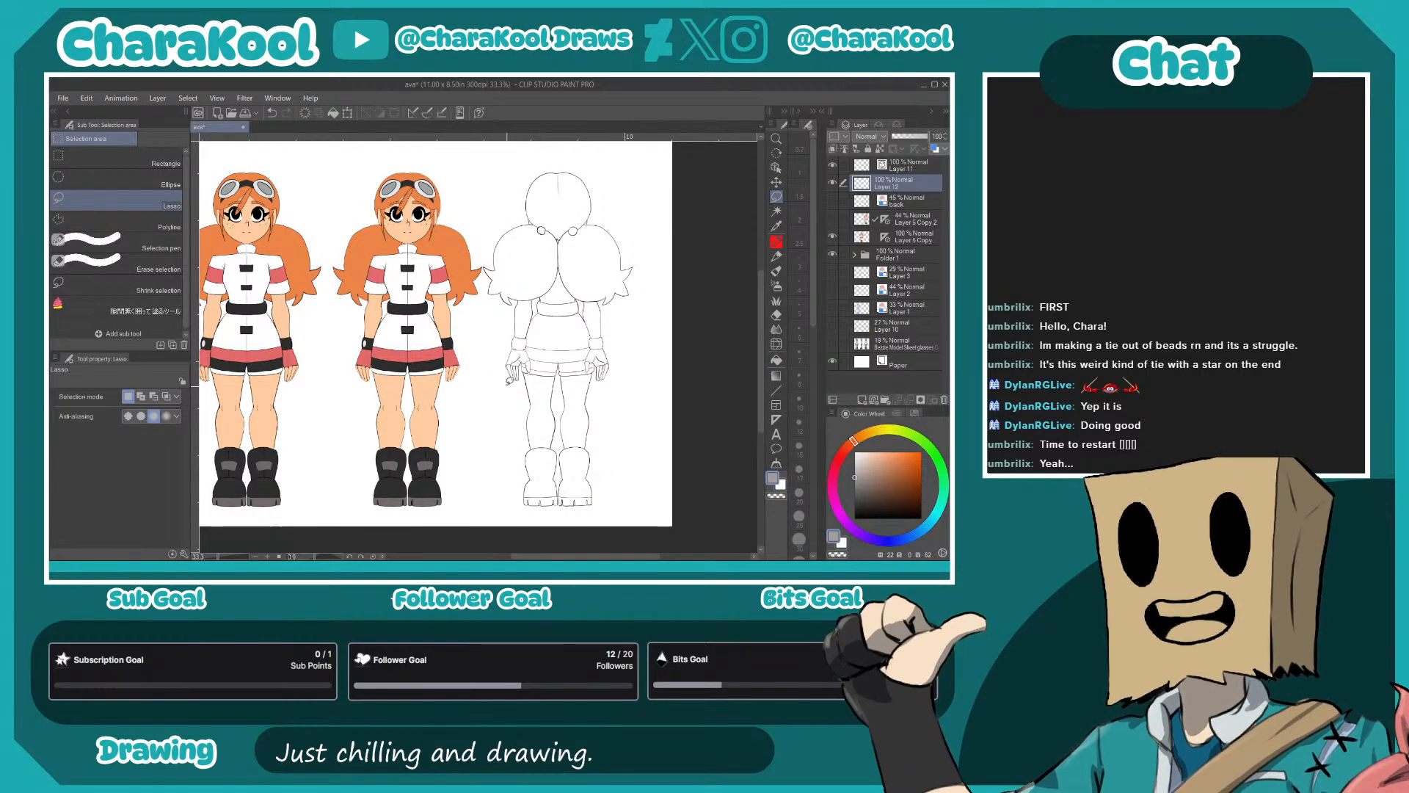
click(833, 237)
mouse_move(483, 350)
mouse_down()
mouse_move(508, 163)
mouse_move(651, 221)
mouse_move(619, 503)
mouse_up()
drag(491, 458, 477, 355)
- Fill the whole back-view silhouette with grey using the gap-closing enclose-and-fill tool, and clear the selection
click(118, 305)
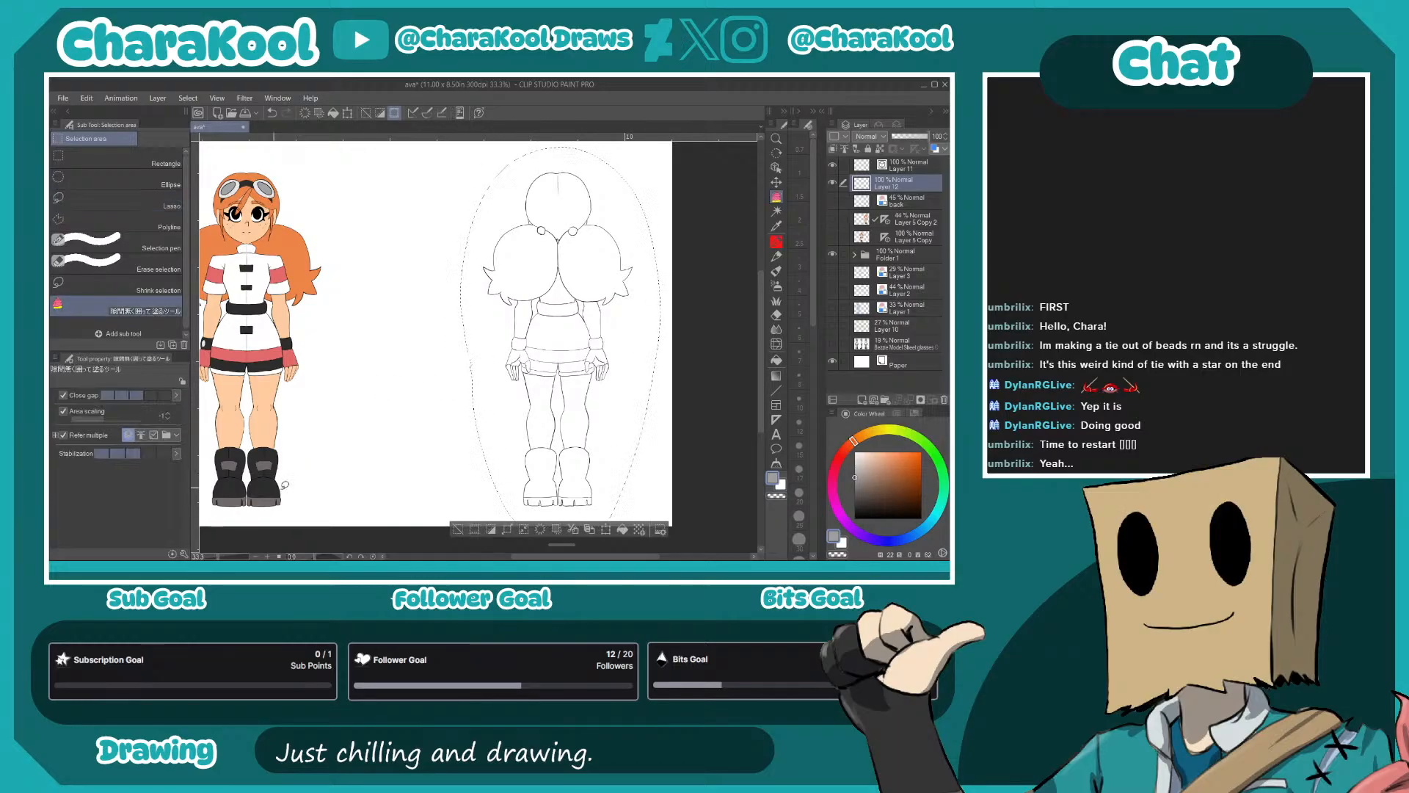
mouse_move(623, 494)
mouse_down()
mouse_move(665, 251)
mouse_move(585, 148)
mouse_move(449, 241)
mouse_move(444, 458)
mouse_move(612, 504)
mouse_move(639, 406)
mouse_up()
click(776, 210)
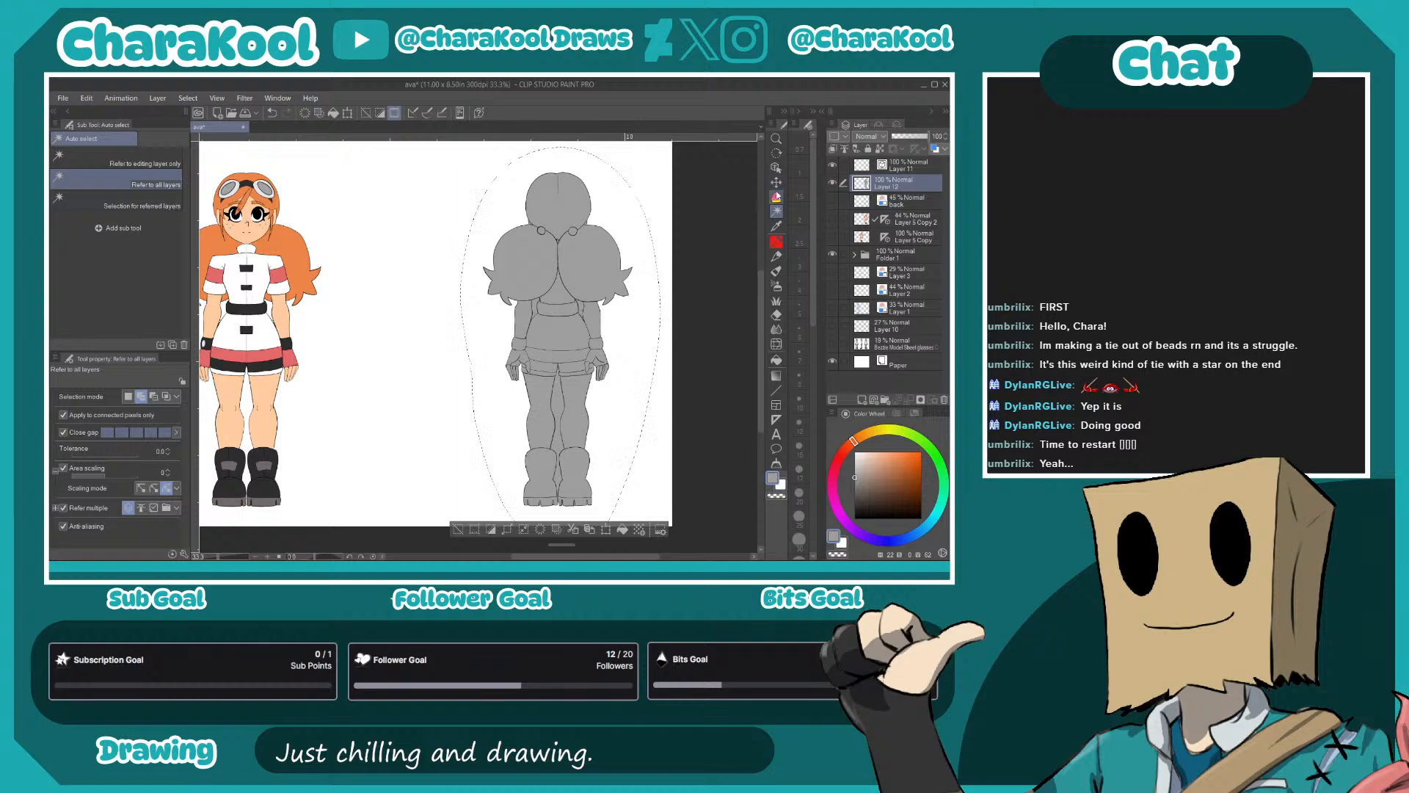
click(776, 196)
click(118, 199)
key(ctrl+d)
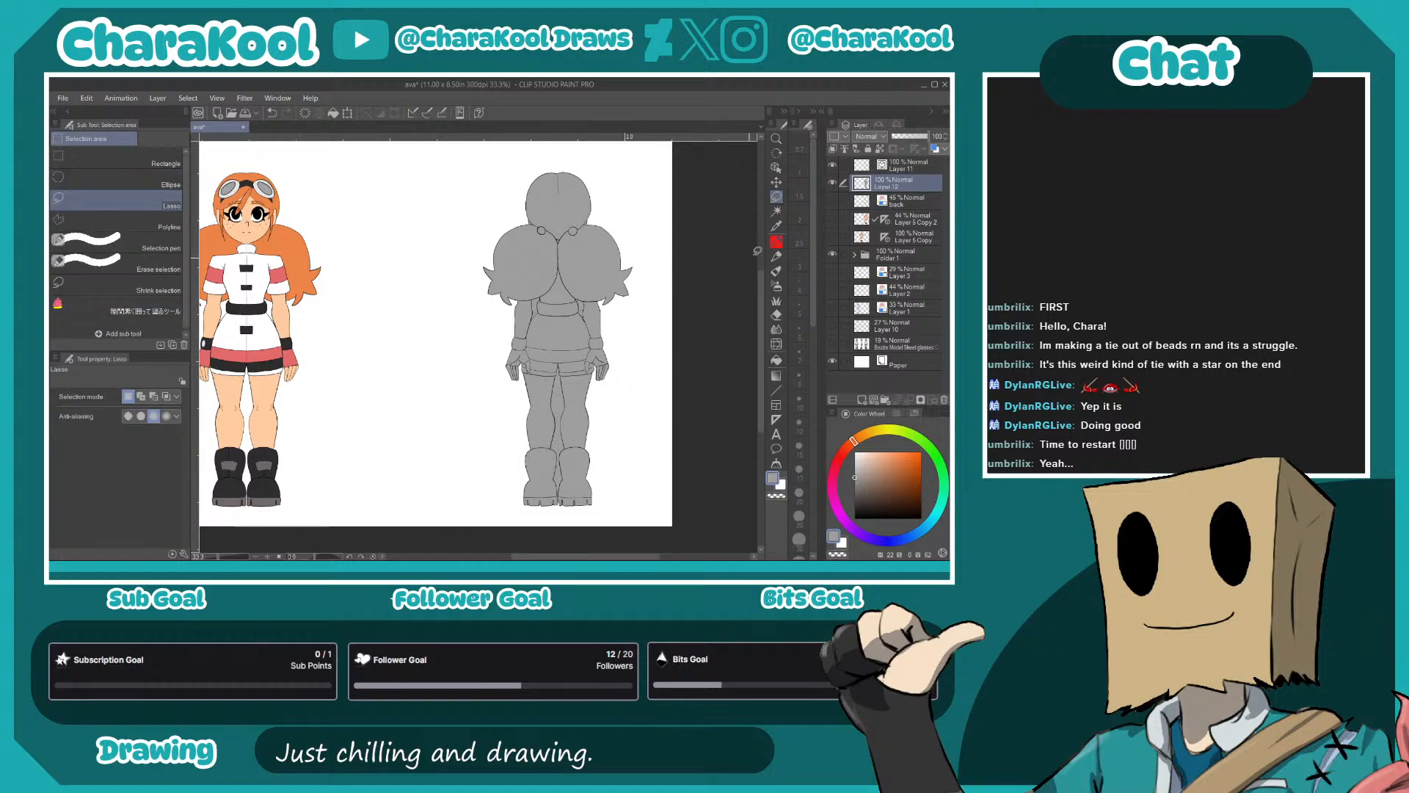
- Auto-select the gaps between arms and torso and between the legs and boots, remove their grey fill, and deselect
click(778, 214)
click(535, 309)
click(581, 308)
click(560, 397)
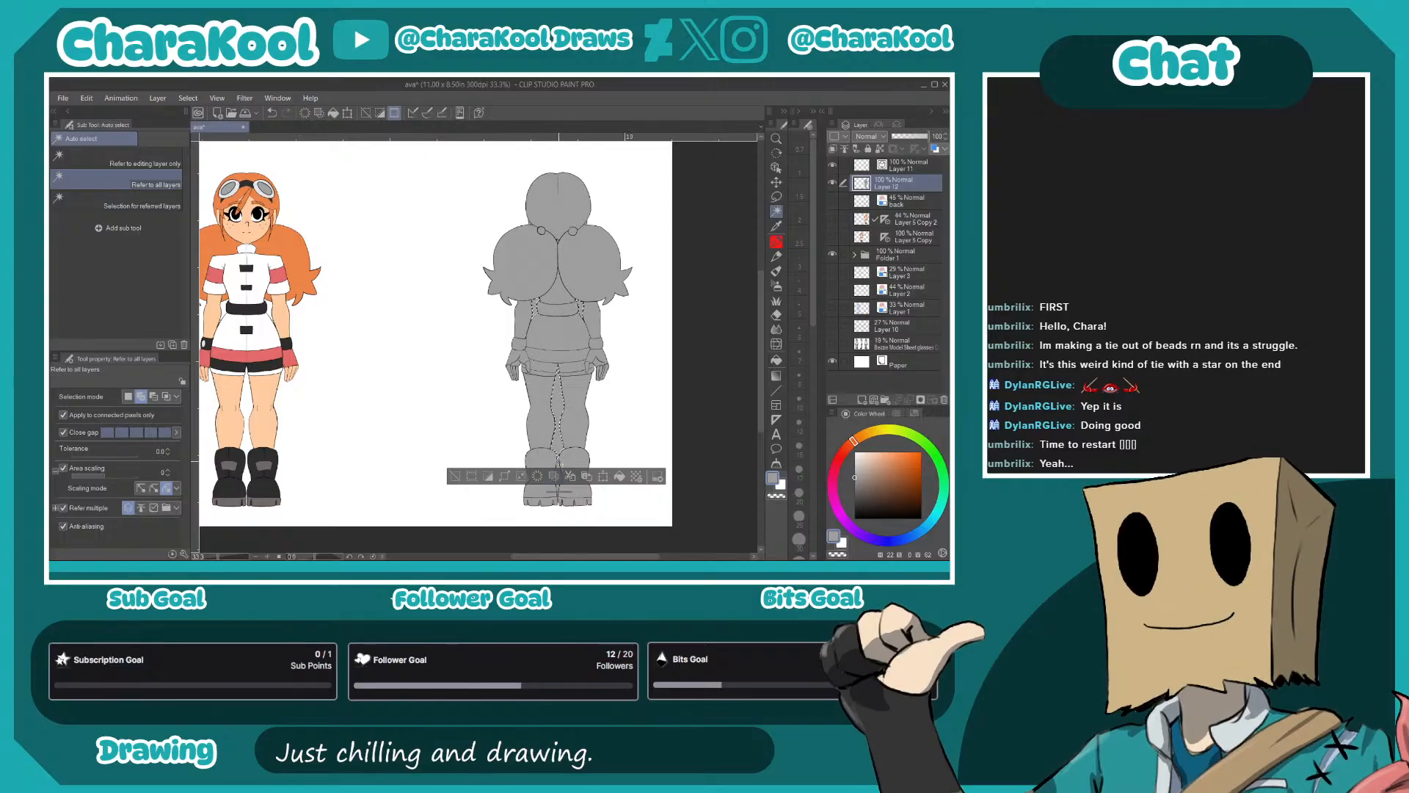
click(569, 464)
click(570, 472)
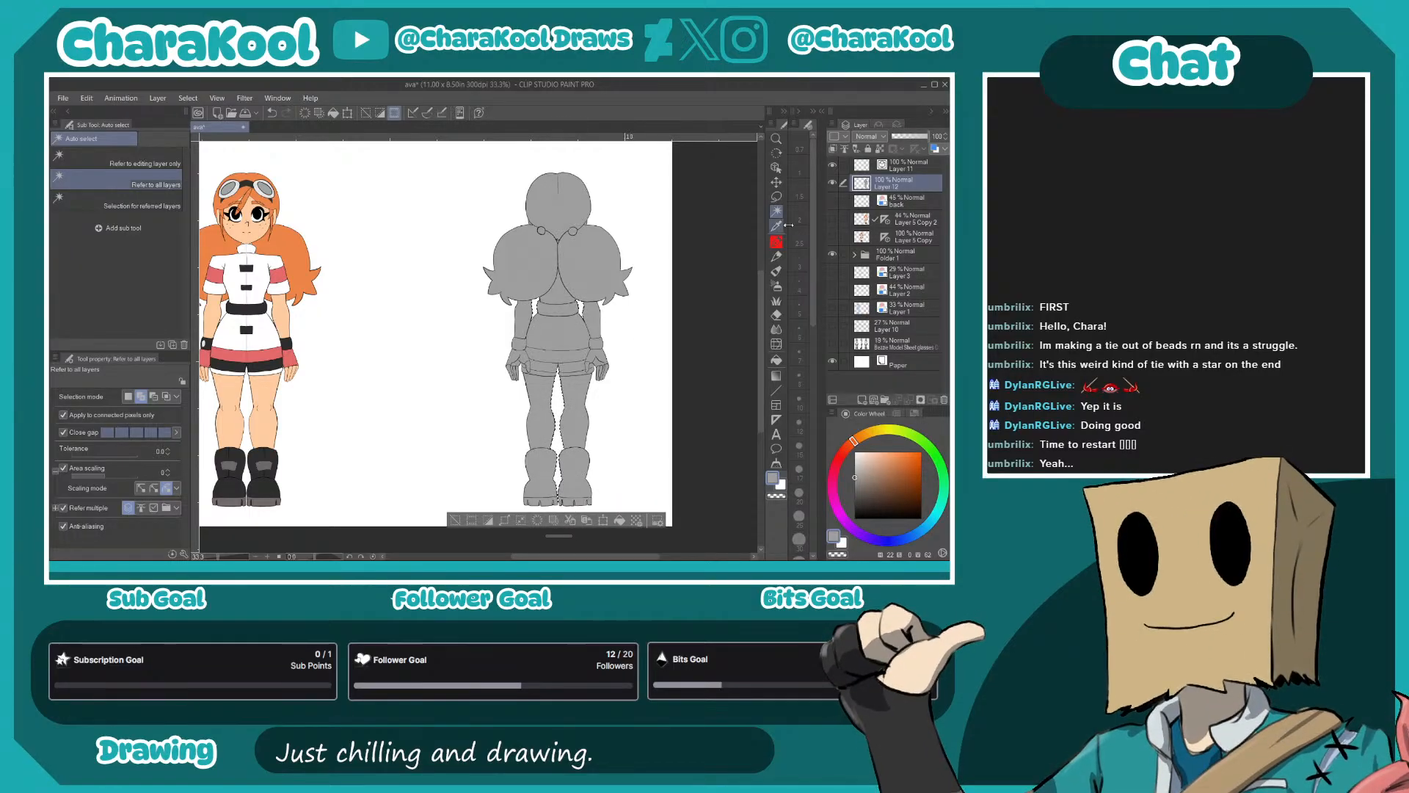
click(777, 198)
click(716, 309)
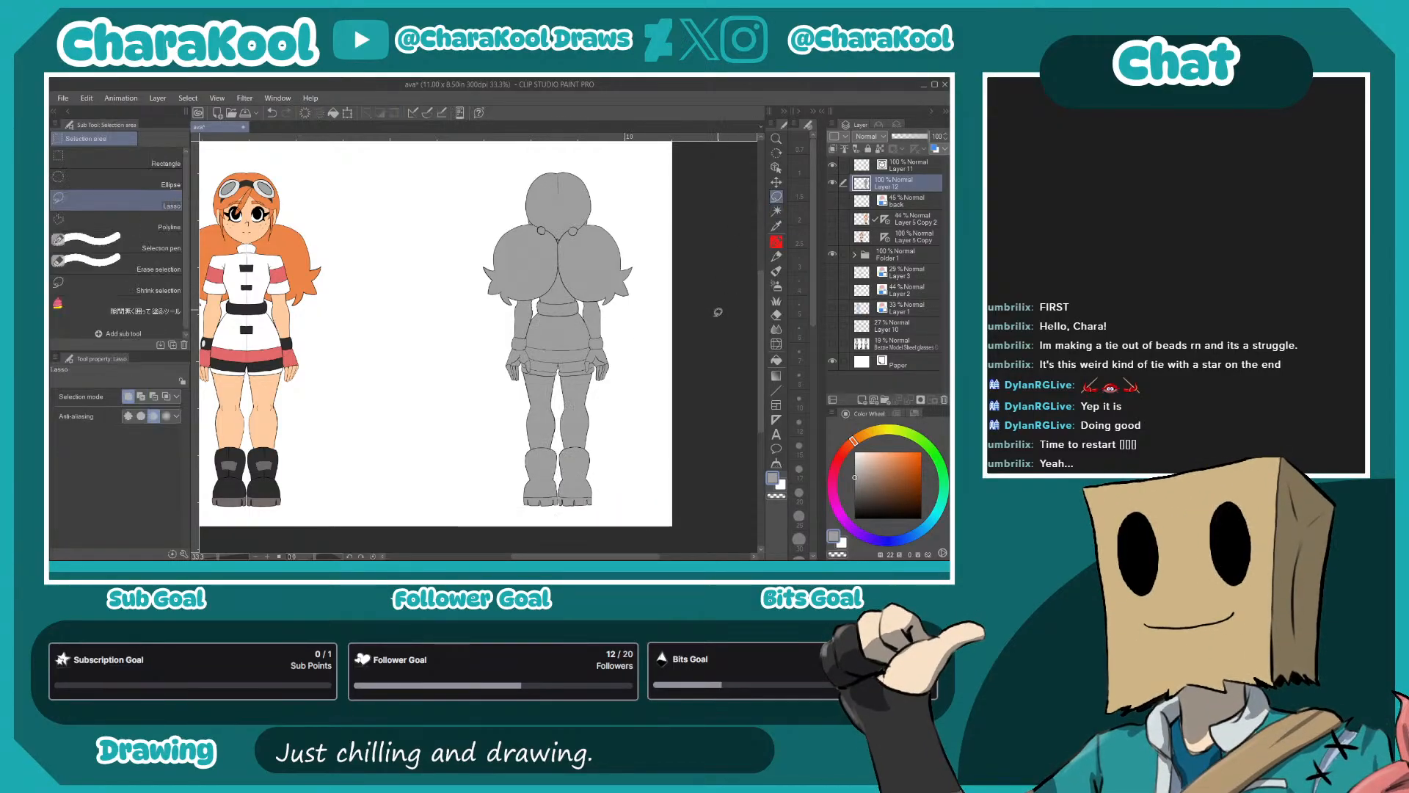
- Fill the back view's head and pigtails with the front view's hair orange on a new layer clipped to the grey base
click(832, 237)
right_click(454, 254)
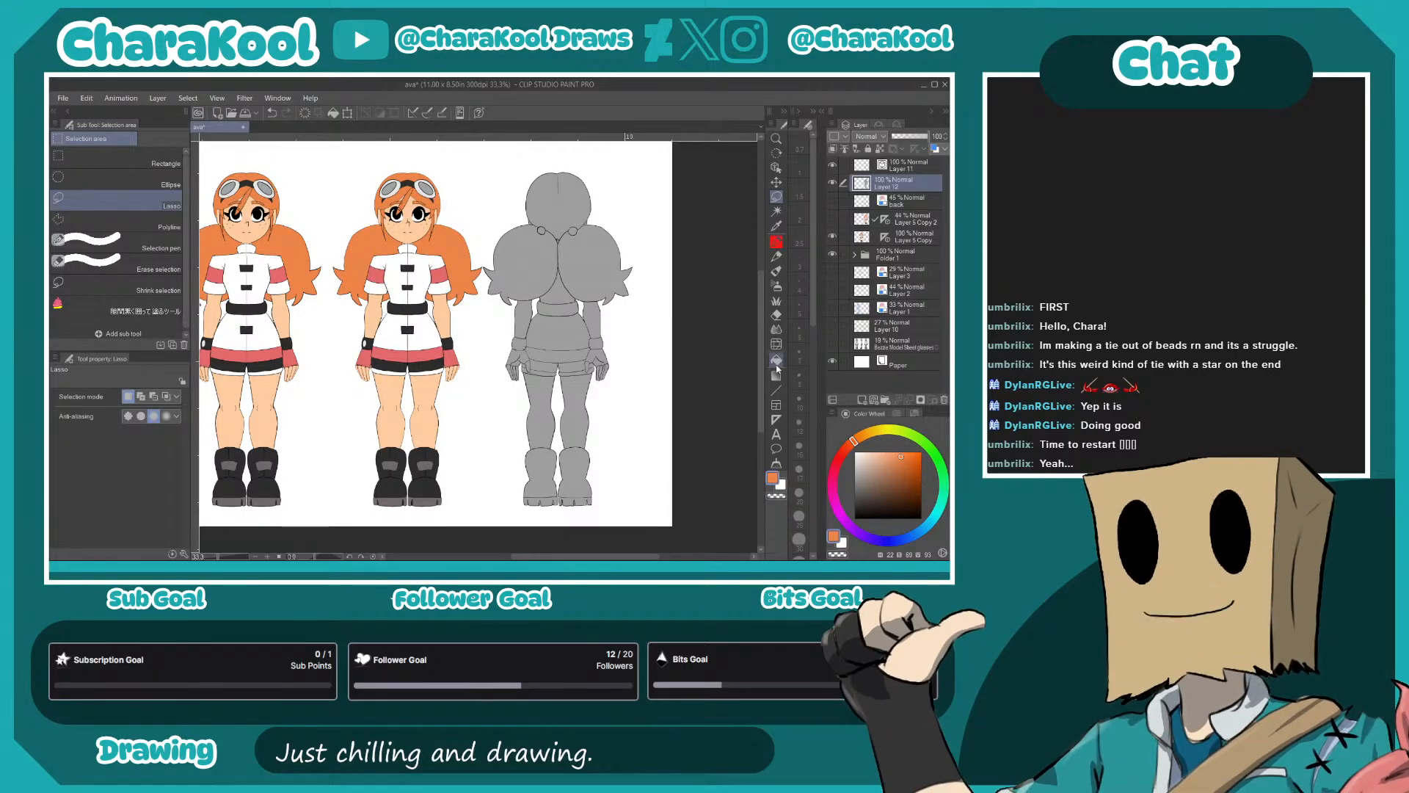
click(777, 360)
click(538, 270)
key(ctrl+z)
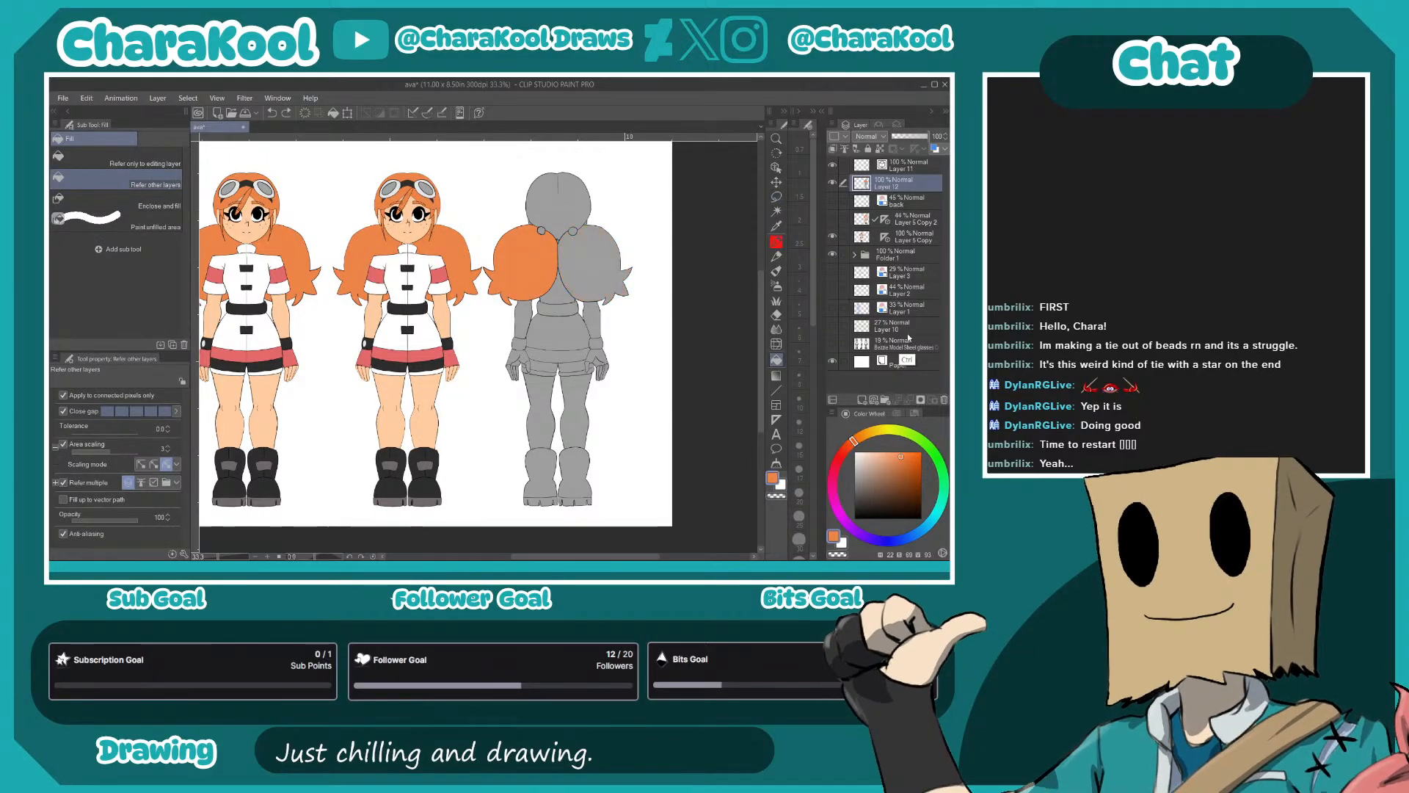
click(863, 400)
click(584, 229)
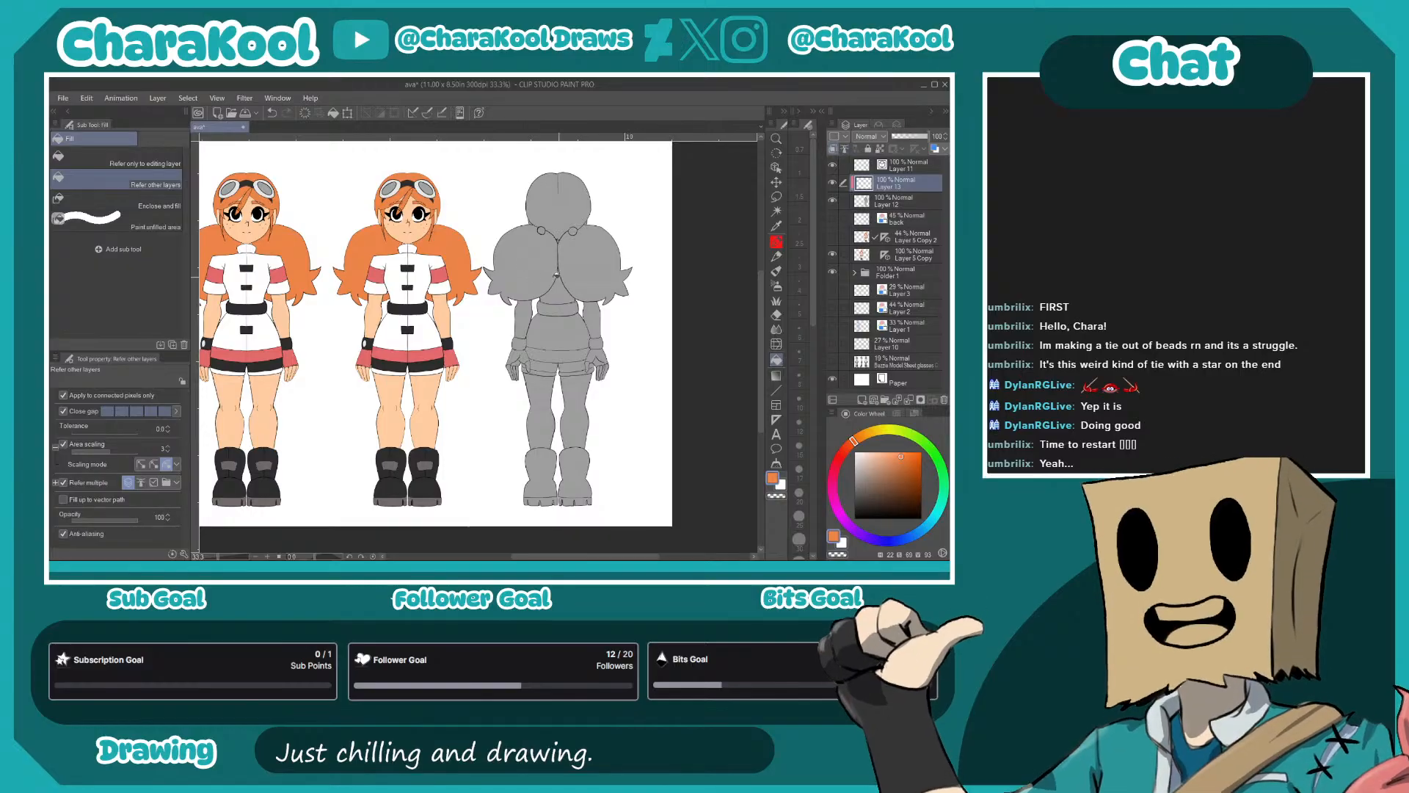
click(558, 194)
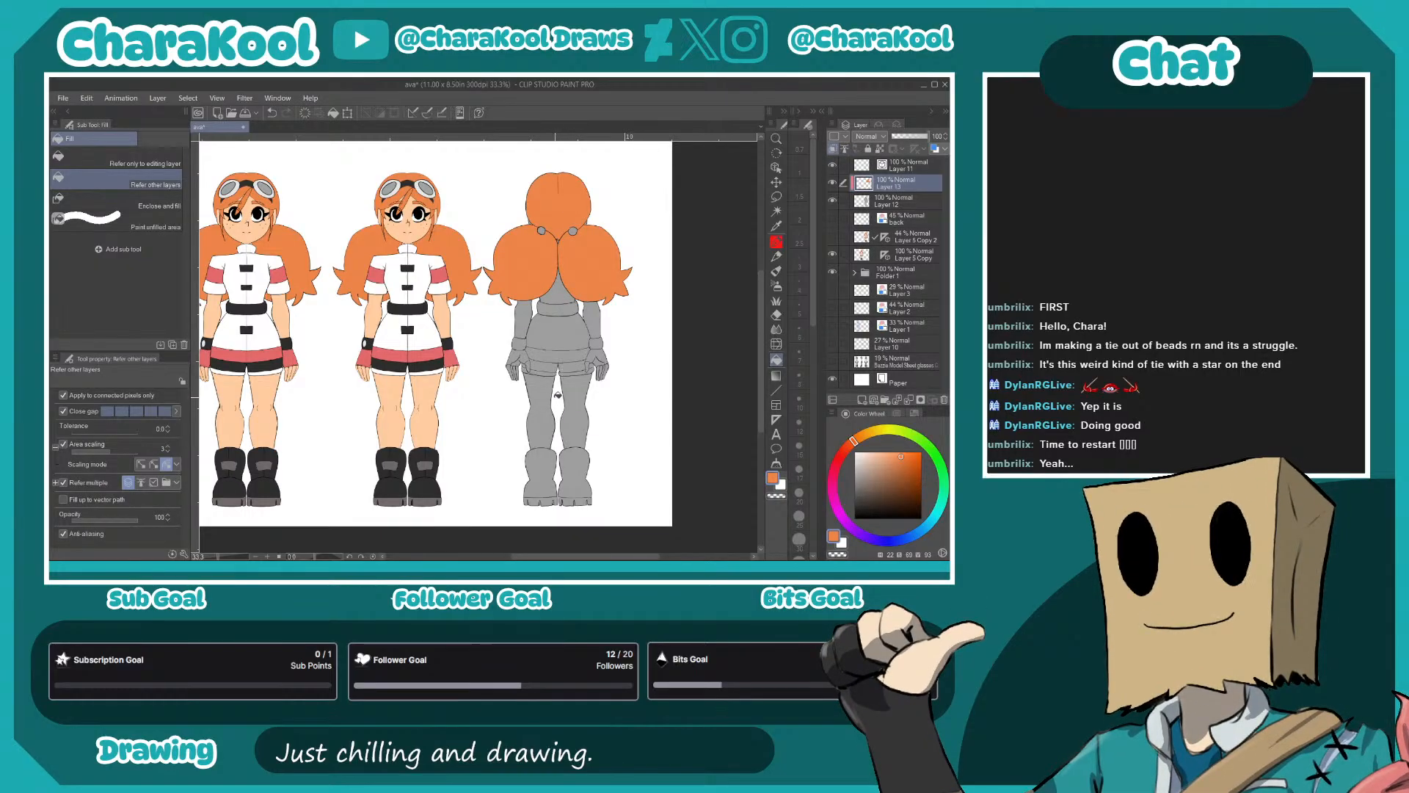
- Fill the back view's tunic with white and its belt and wristbands with the front view's near-black
alt+click(426, 263)
click(558, 292)
click(558, 332)
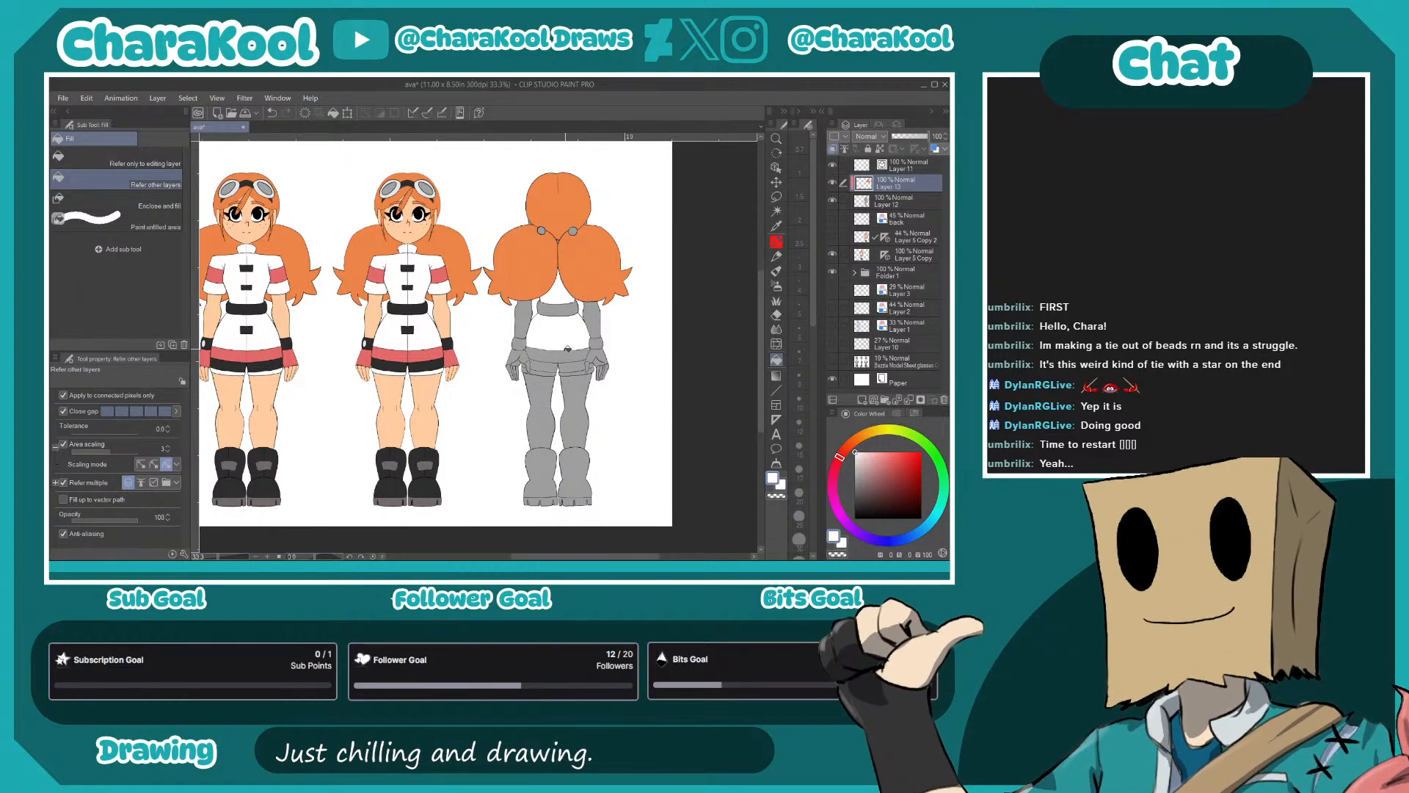
alt+click(416, 455)
click(558, 311)
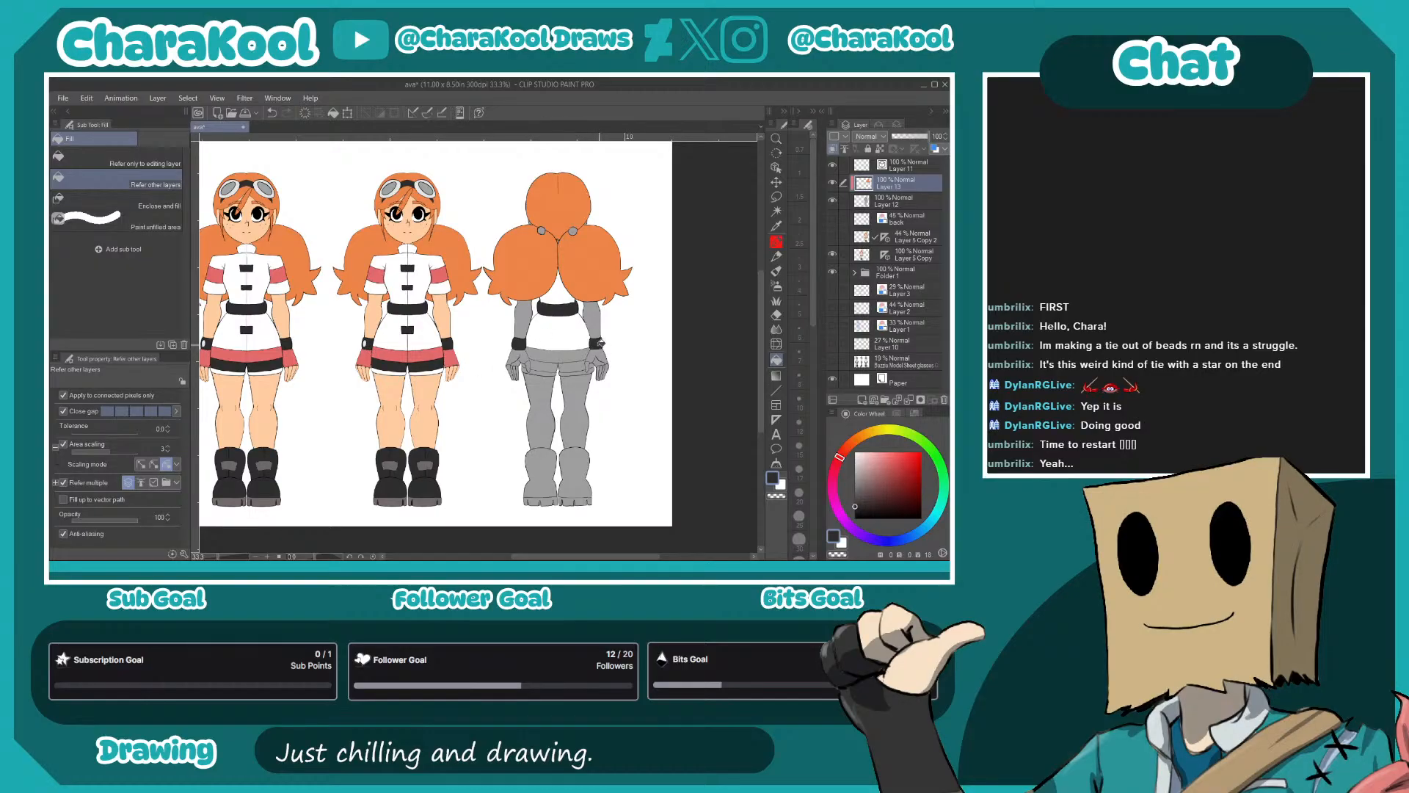
- Fill the gloves and the band across the hips with the front view's glove red
alt+click(366, 357)
click(521, 358)
click(552, 354)
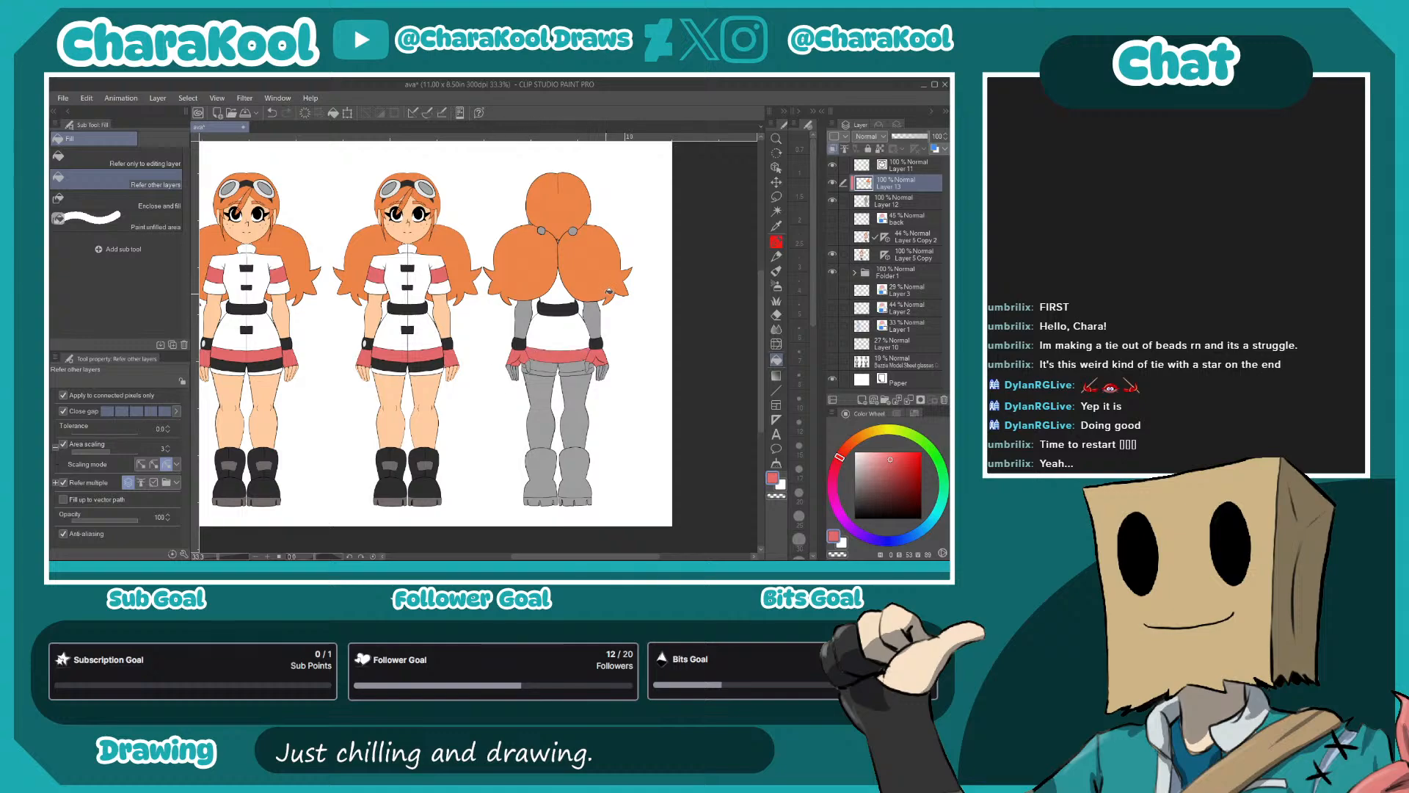
- Fill the shorts' band below the red stripe with the front view's near-black, including the small areas beside the thumbs
alt+click(436, 364)
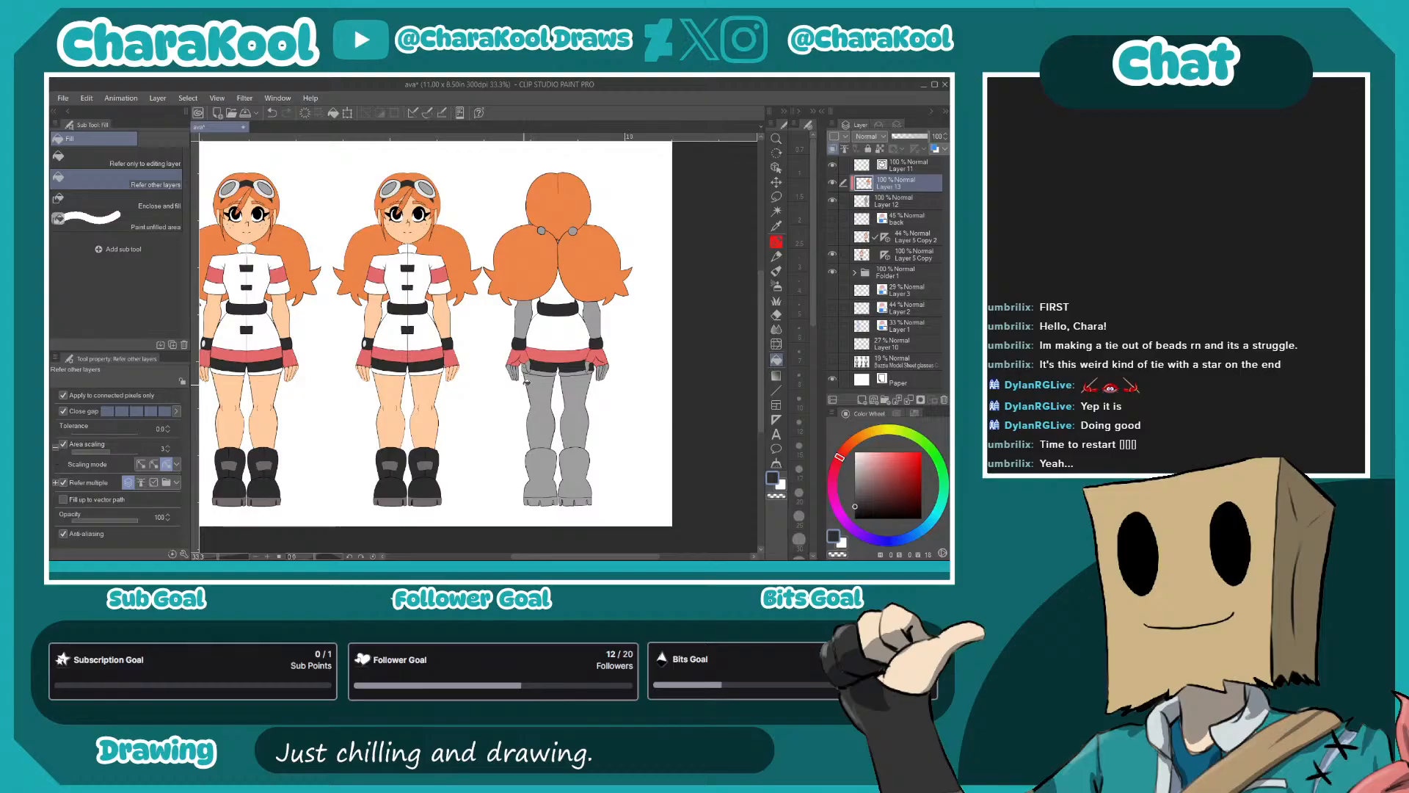
scroll(653, 324, up, 6)
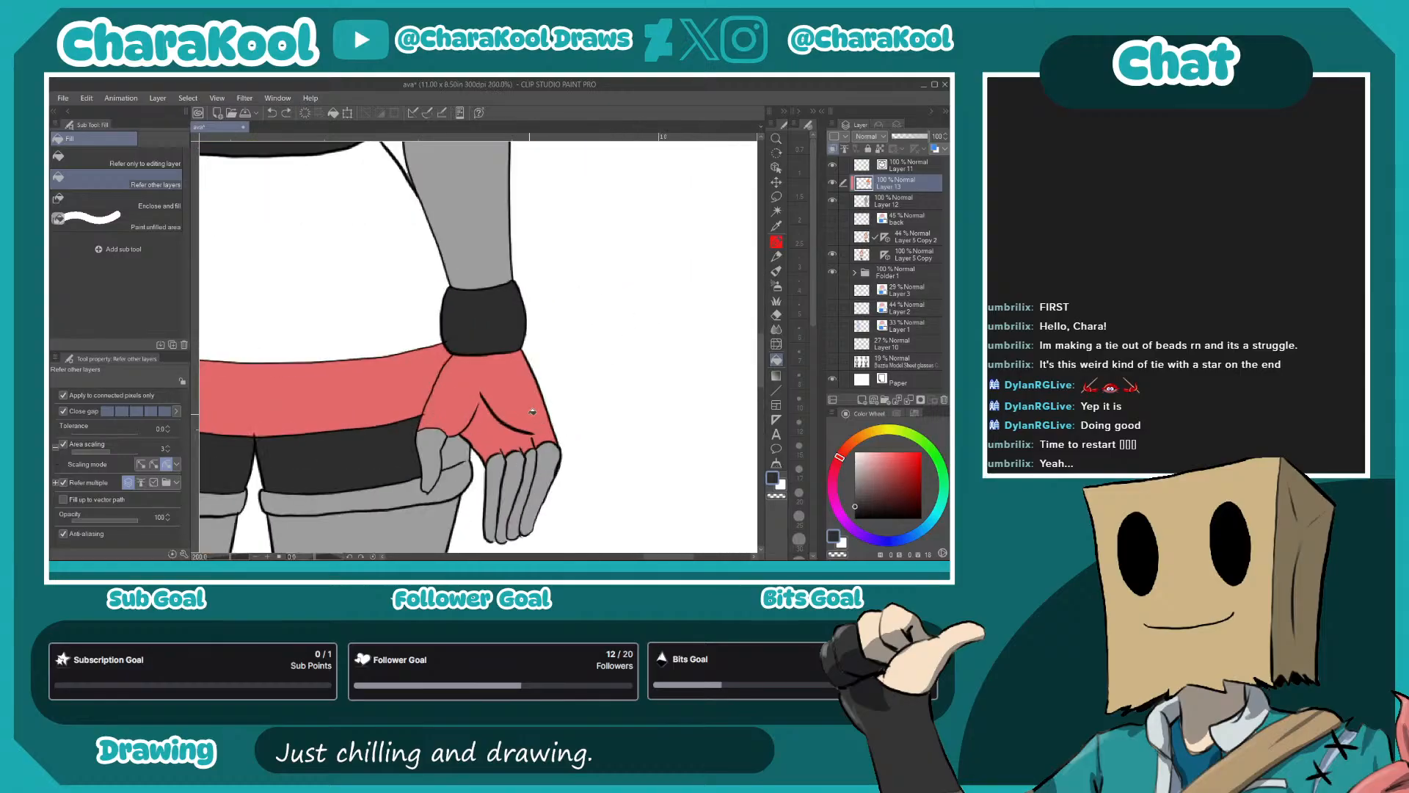
key(p)
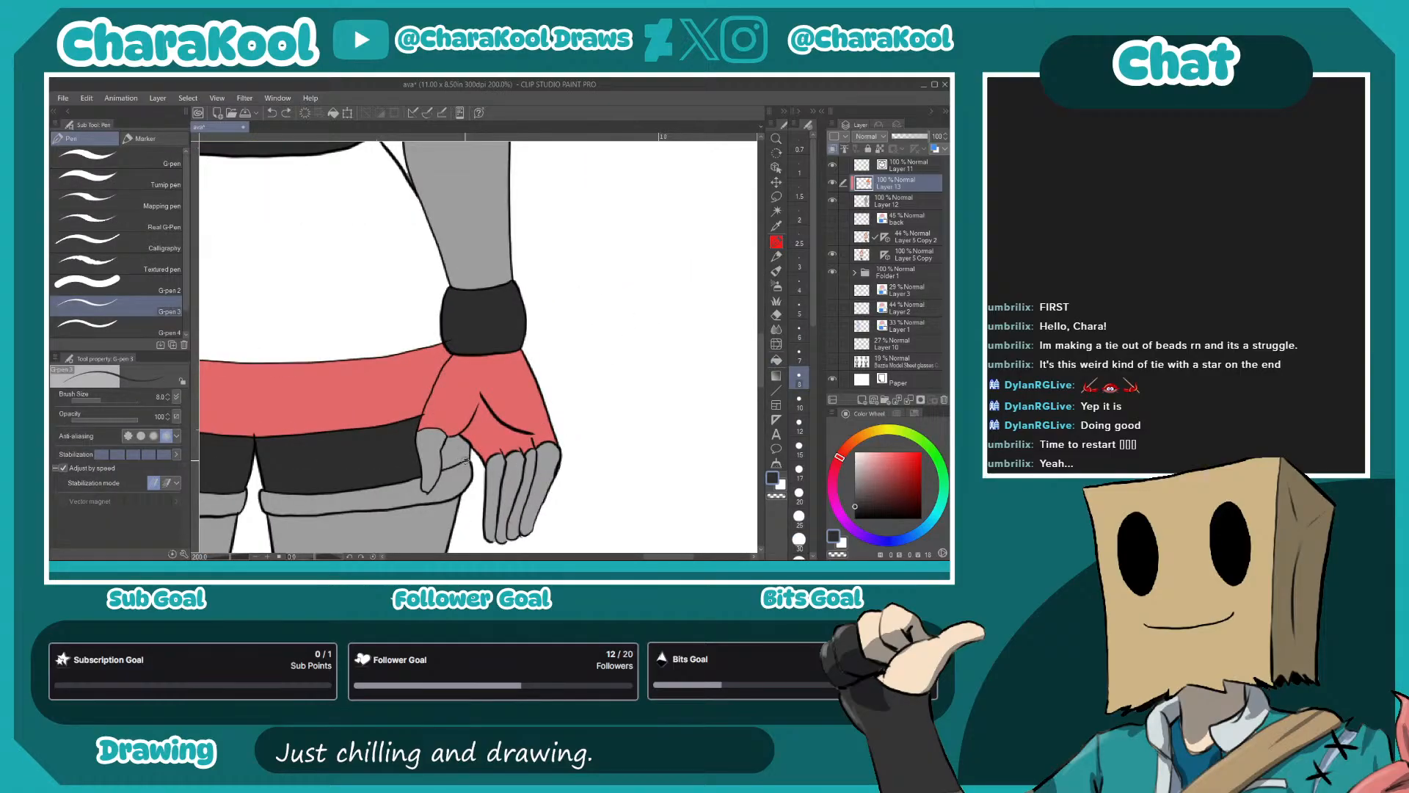
click(776, 360)
click(450, 449)
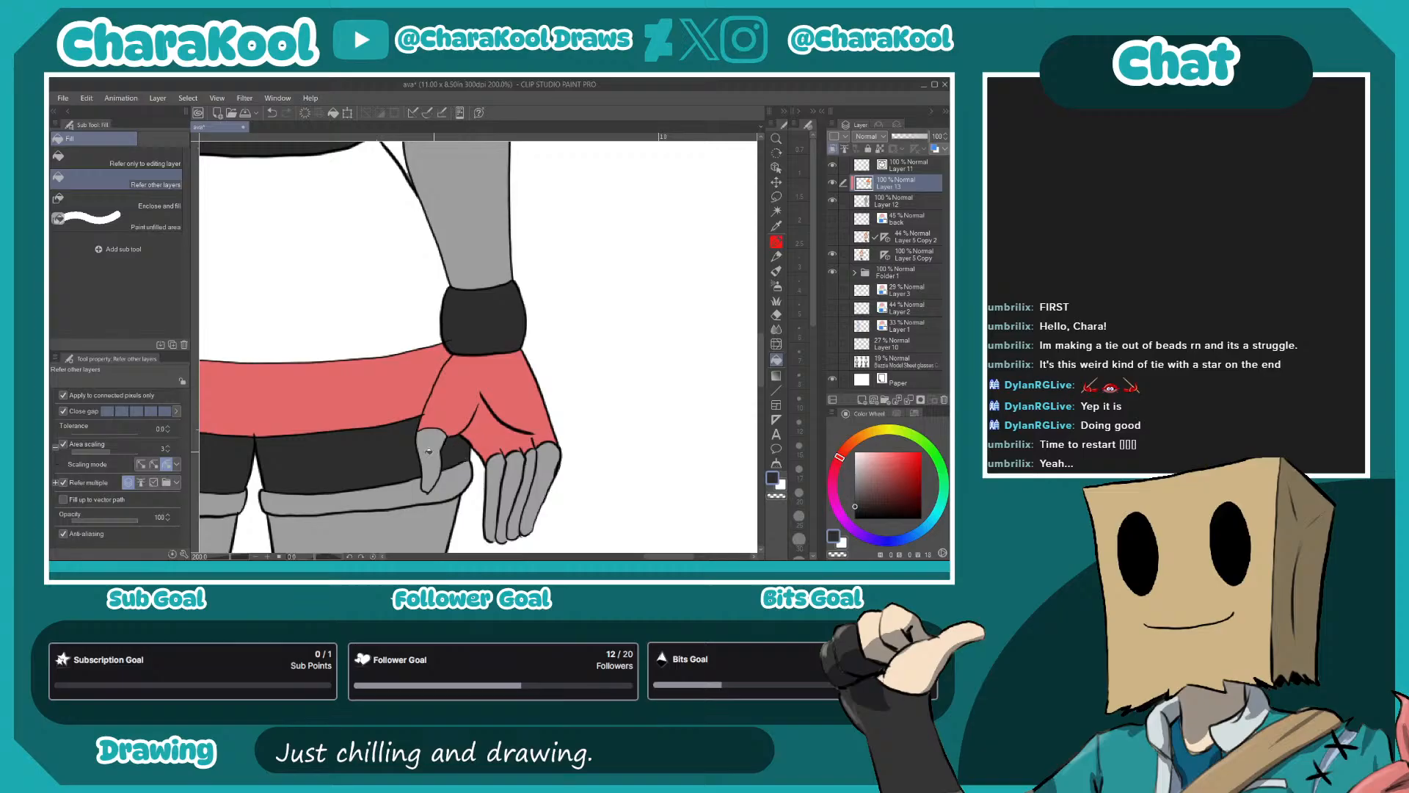
drag(390, 463, 745, 404)
drag(627, 486, 526, 343)
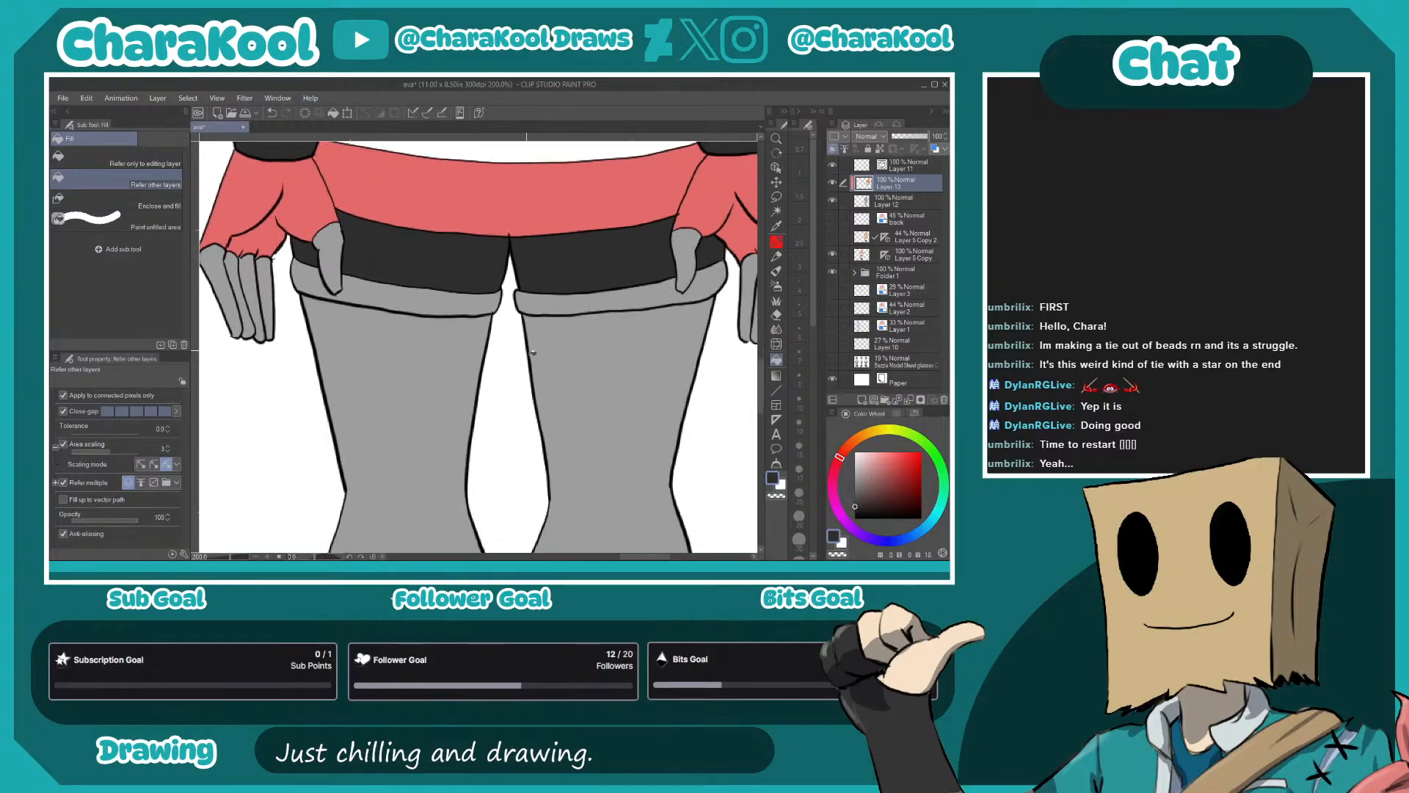
- Fill both boots of the back view above the soles with the front view's near-black
scroll(553, 407, down, 2)
drag(631, 462, 651, 205)
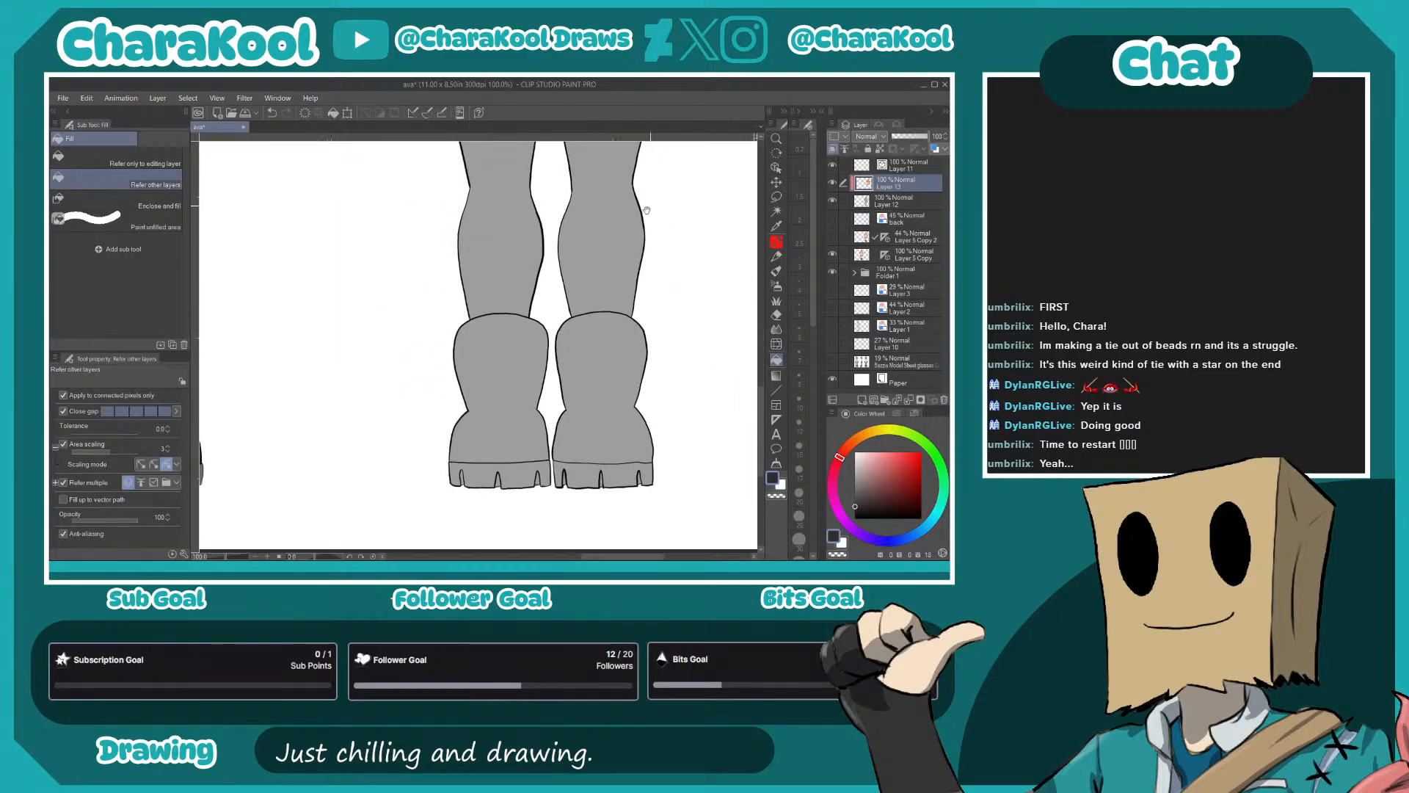
click(508, 395)
click(587, 390)
- Fill all the sole segments of the back view's boots with the brownish grey of the front view's soles
drag(337, 368, 649, 330)
alt+click(461, 444)
drag(695, 449, 412, 417)
click(546, 405)
click(505, 402)
click(574, 403)
click(612, 404)
click(652, 404)
click(590, 402)
drag(422, 410, 392, 389)
alt+click(486, 372)
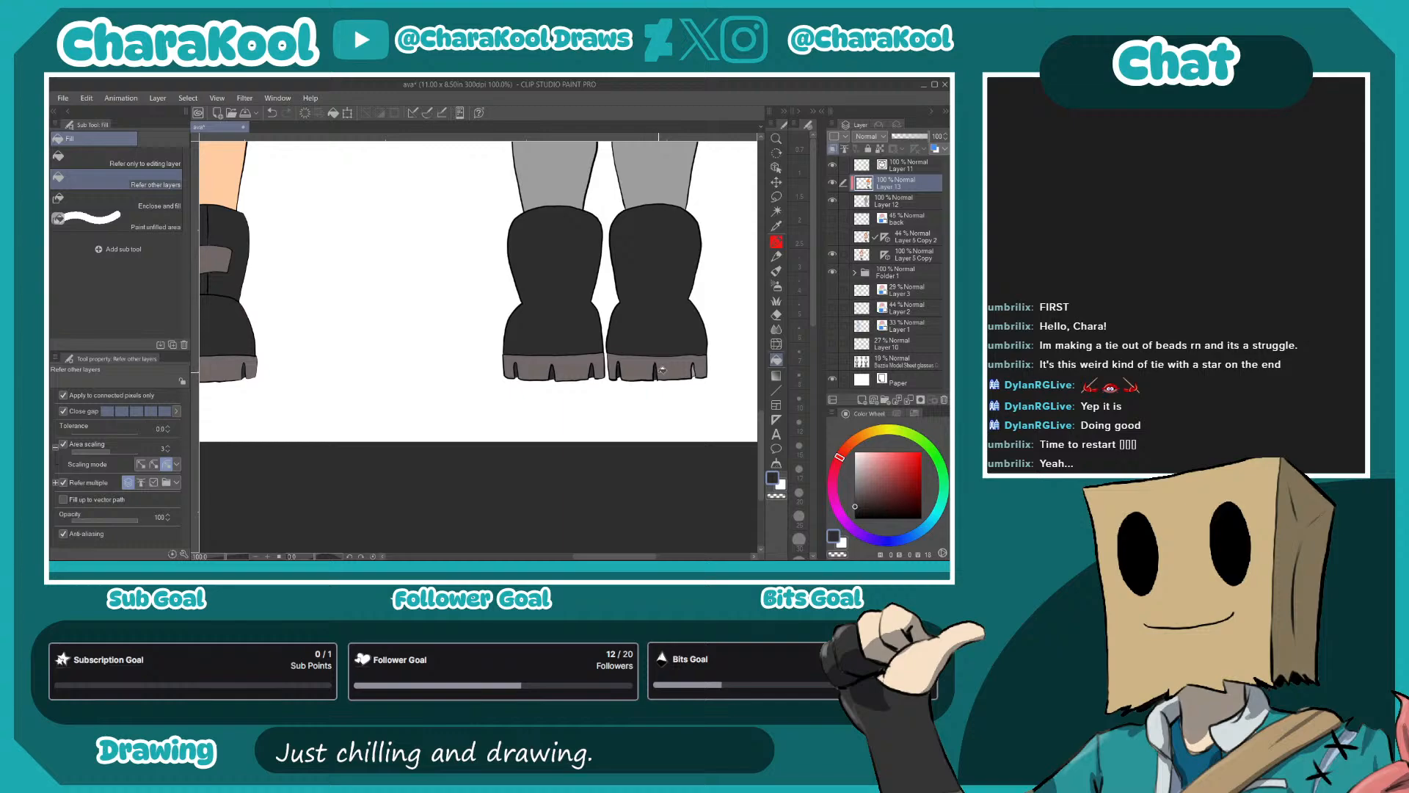
- Fill the hem at the lower edge of the back view's shorts with the tunic's white
drag(649, 300, 608, 520)
drag(467, 315, 591, 393)
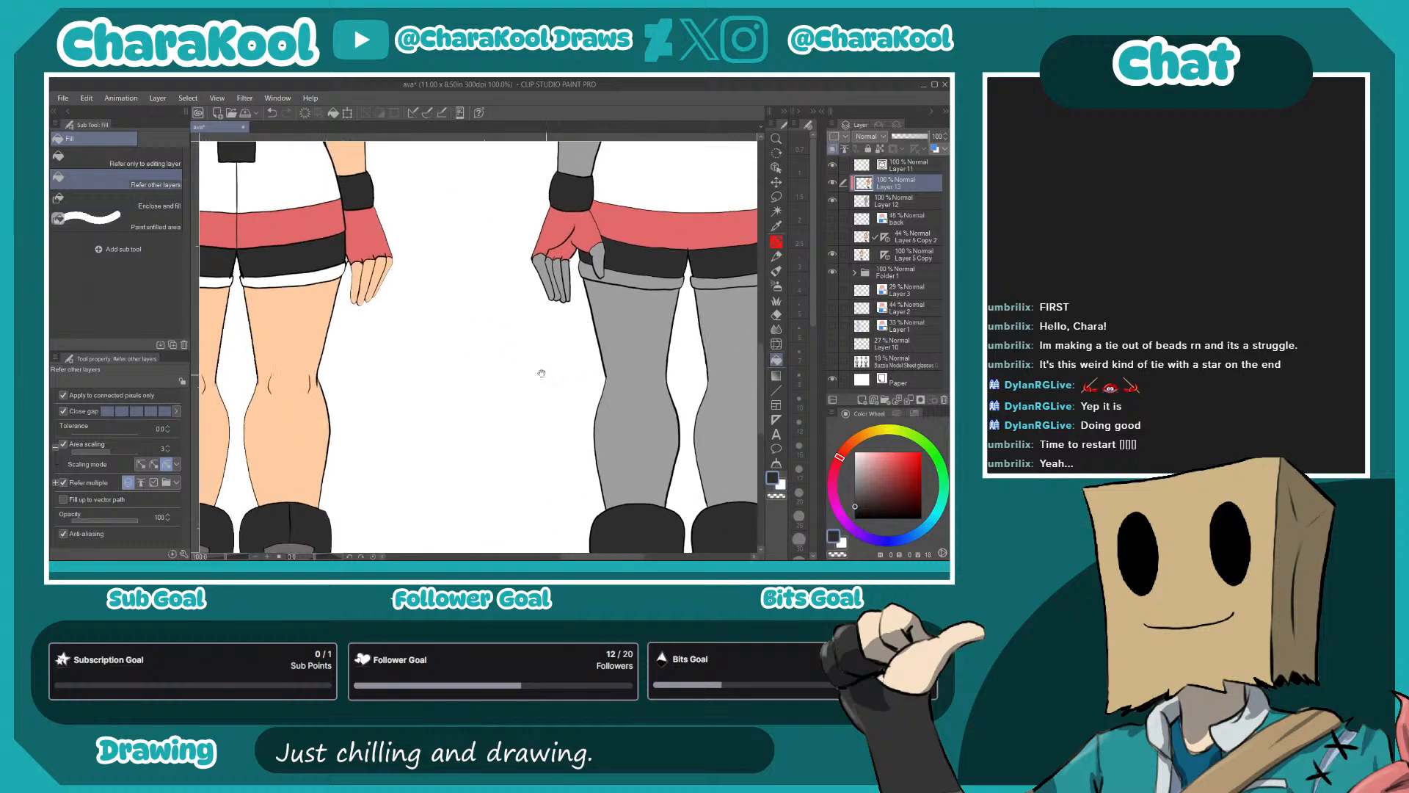
alt+click(688, 183)
drag(649, 281, 541, 483)
drag(539, 432, 544, 304)
alt+click(530, 367)
- Try filling both hair ties of the back view with near-black and undo the fills
drag(530, 367, 504, 516)
click(485, 285)
click(572, 288)
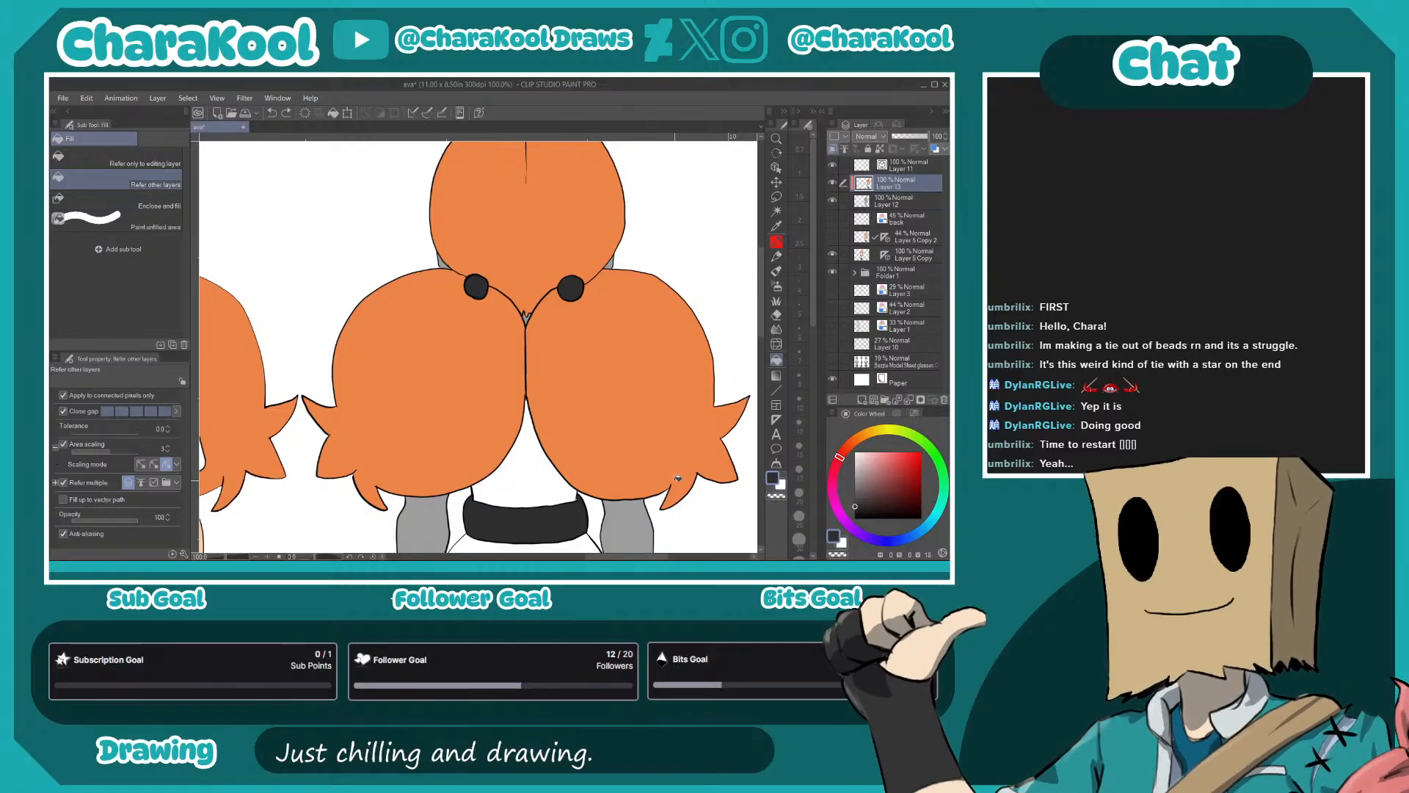
key(ctrl+z)
key(ctrl+z)
- Choose a mid green and fill the back view's two hair ties with it
click(929, 447)
click(886, 474)
click(476, 286)
click(566, 288)
drag(663, 439, 621, 511)
drag(624, 459, 535, 463)
click(888, 463)
click(486, 290)
click(579, 291)
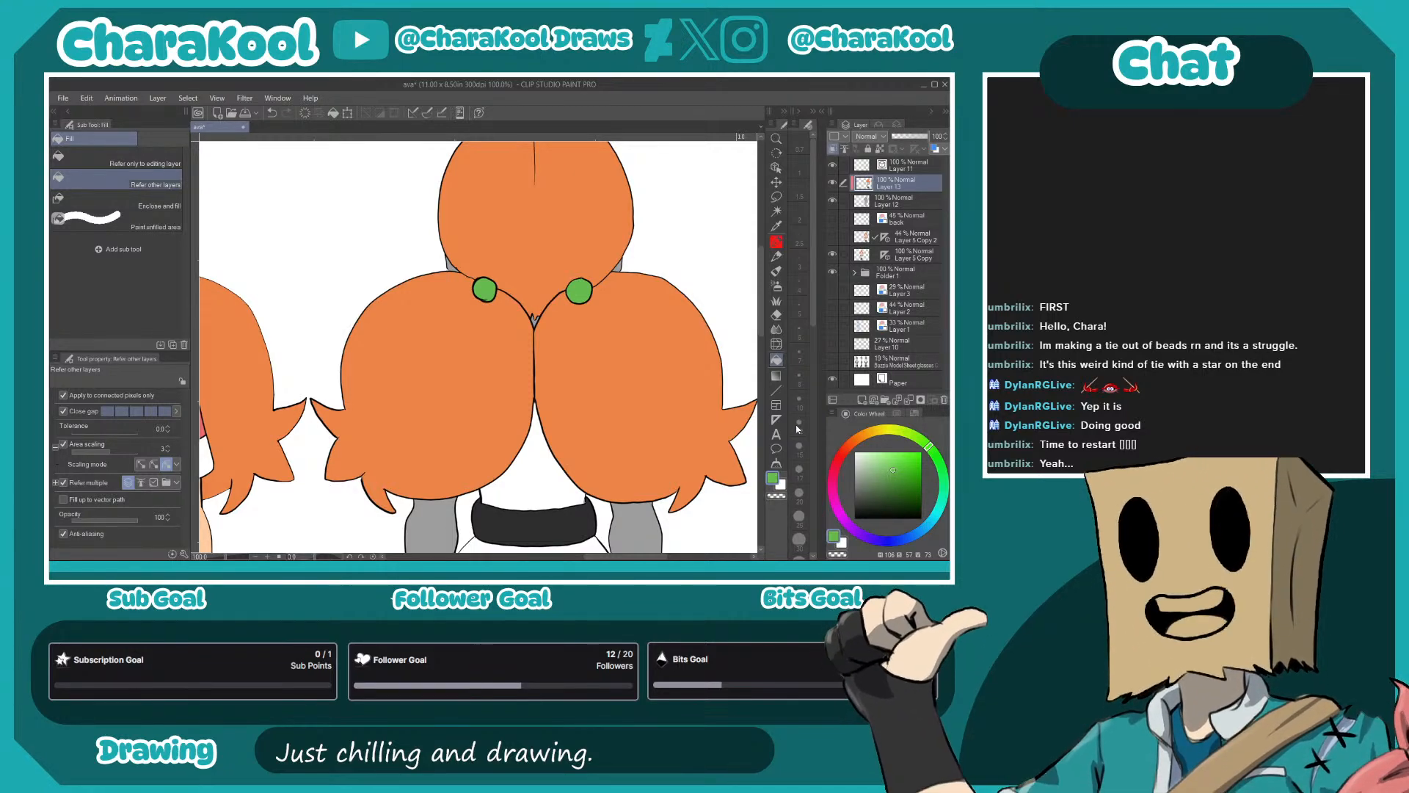
- Recolour both hair ties of the back view dark purple
click(839, 514)
click(904, 470)
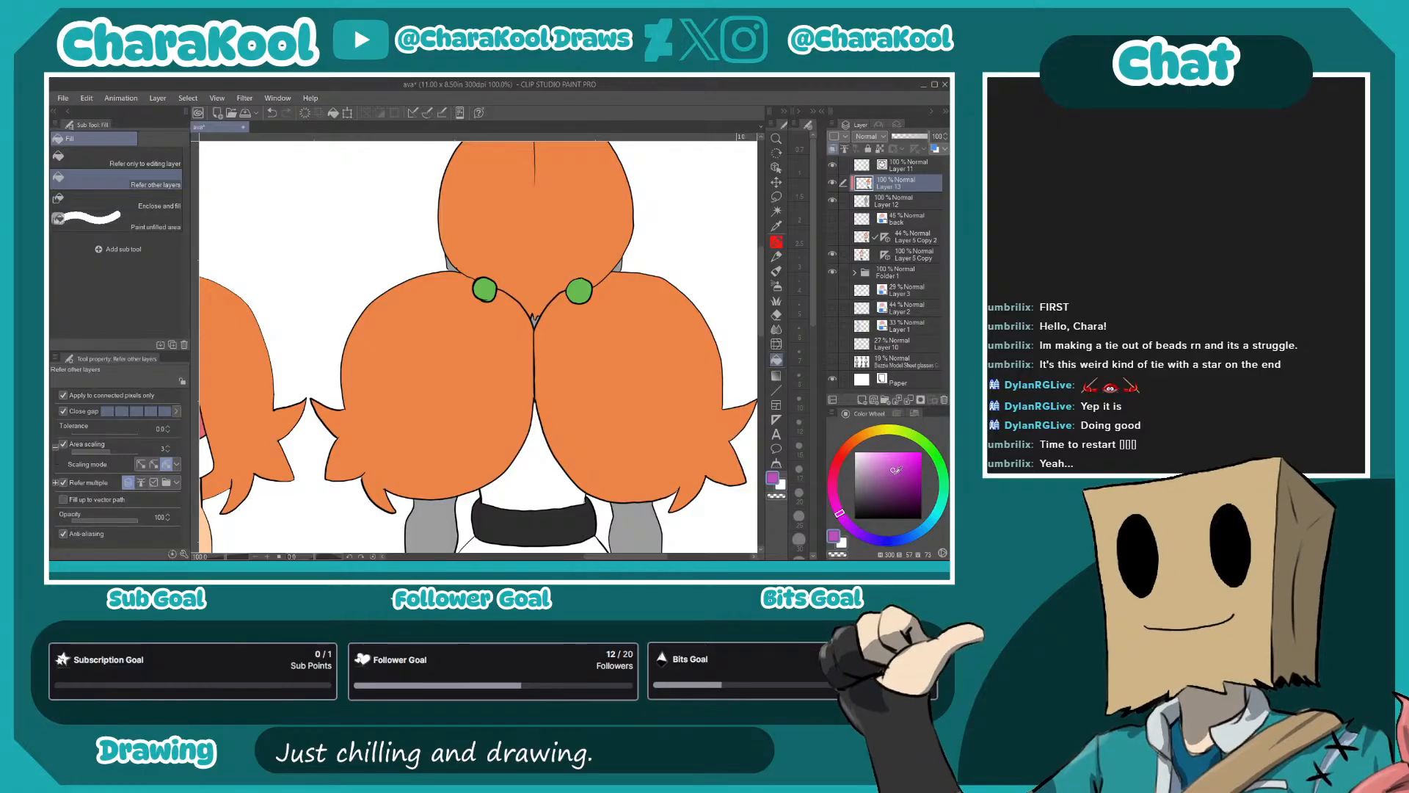
click(580, 289)
click(485, 290)
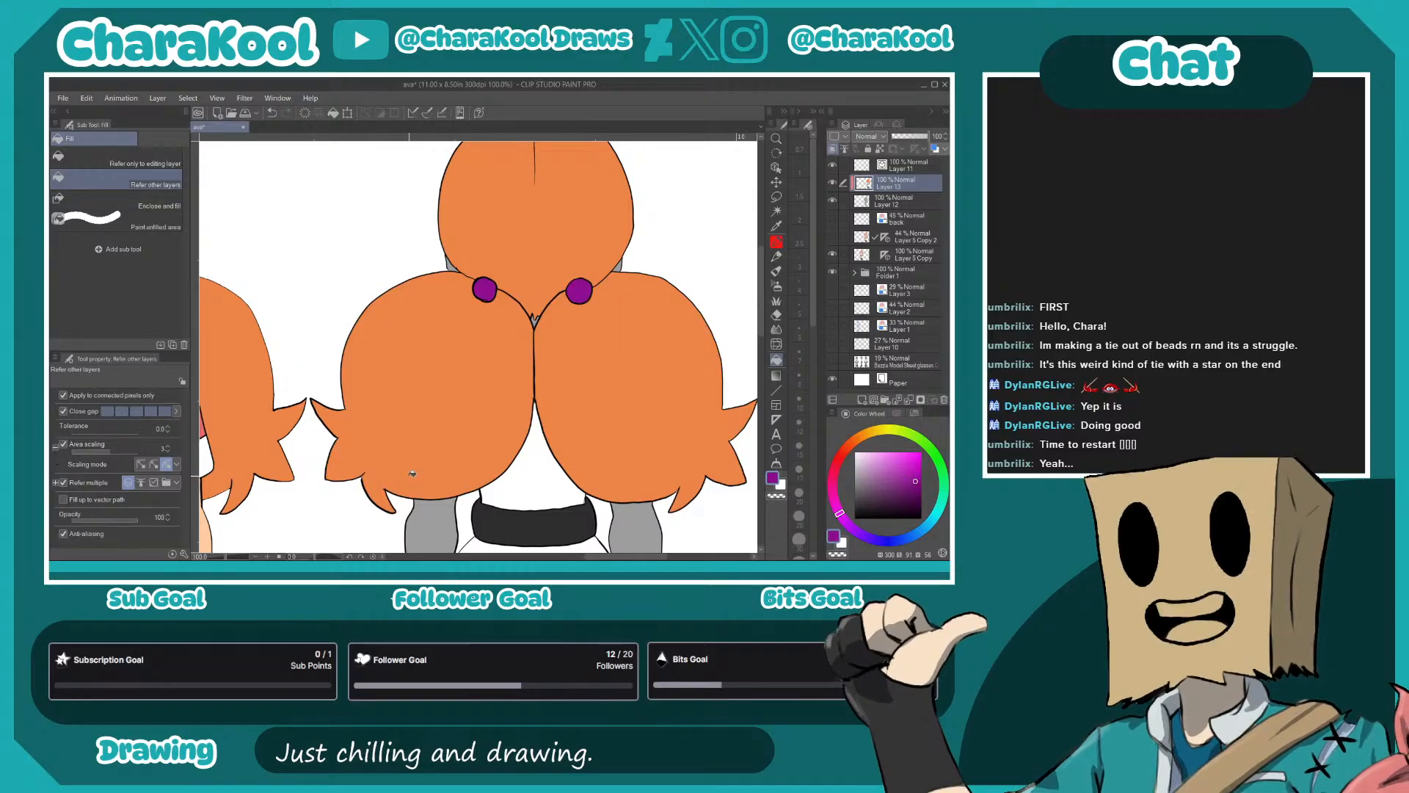
- Try a bright magenta on both hair ties
scroll(607, 353, down, 4)
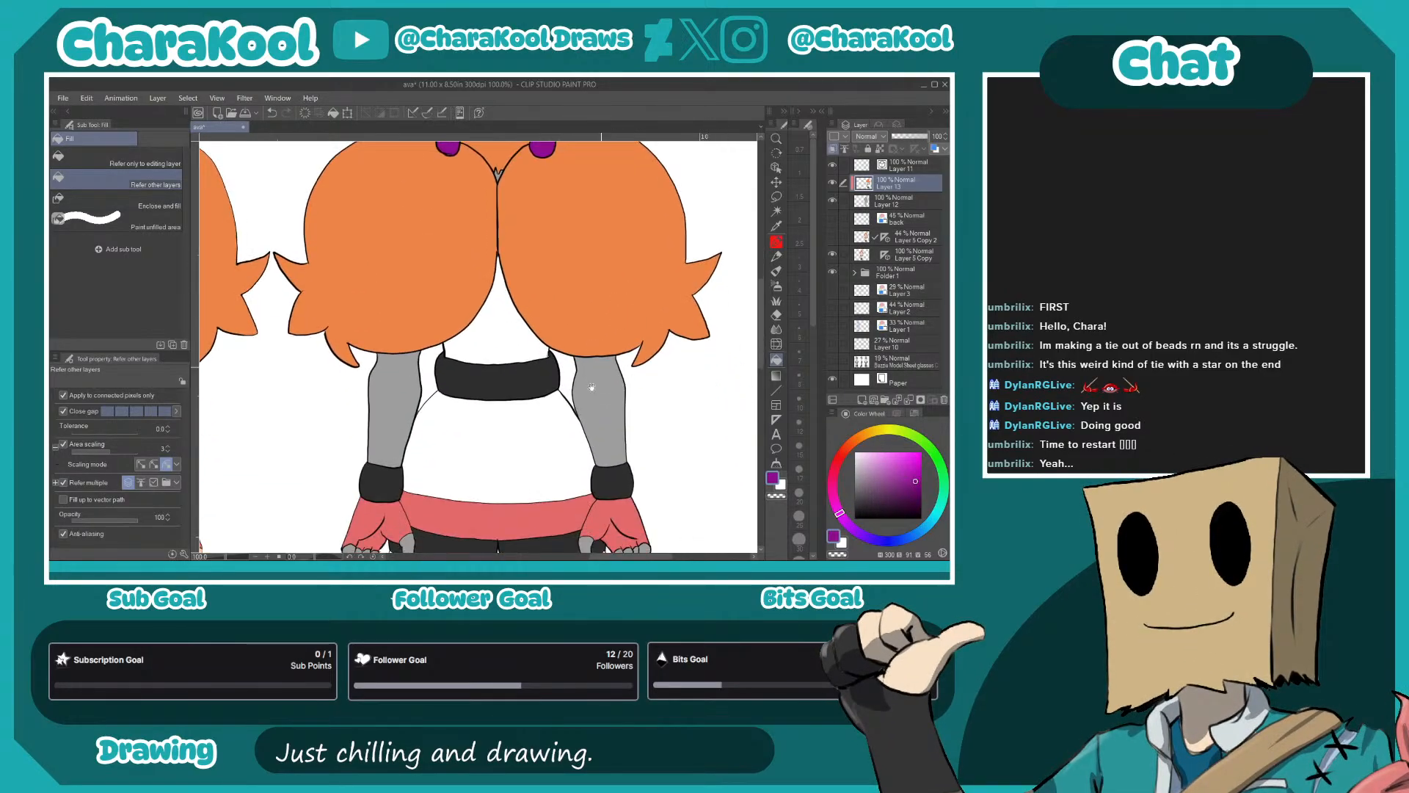
click(908, 460)
drag(507, 242, 539, 361)
click(480, 262)
click(574, 259)
- Shift the hue toward violet and fill both hair ties with a bright purple
click(844, 519)
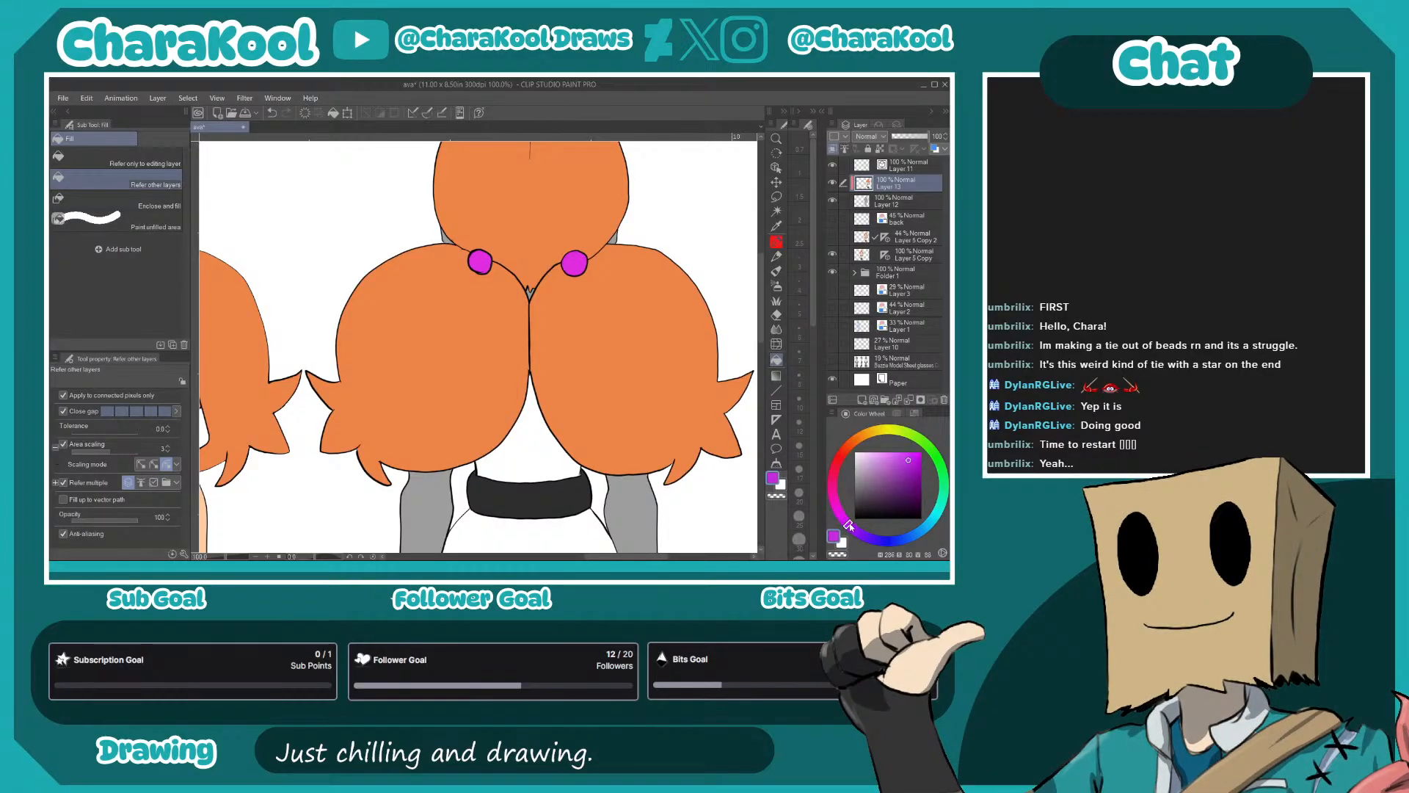
click(916, 459)
click(575, 263)
click(480, 263)
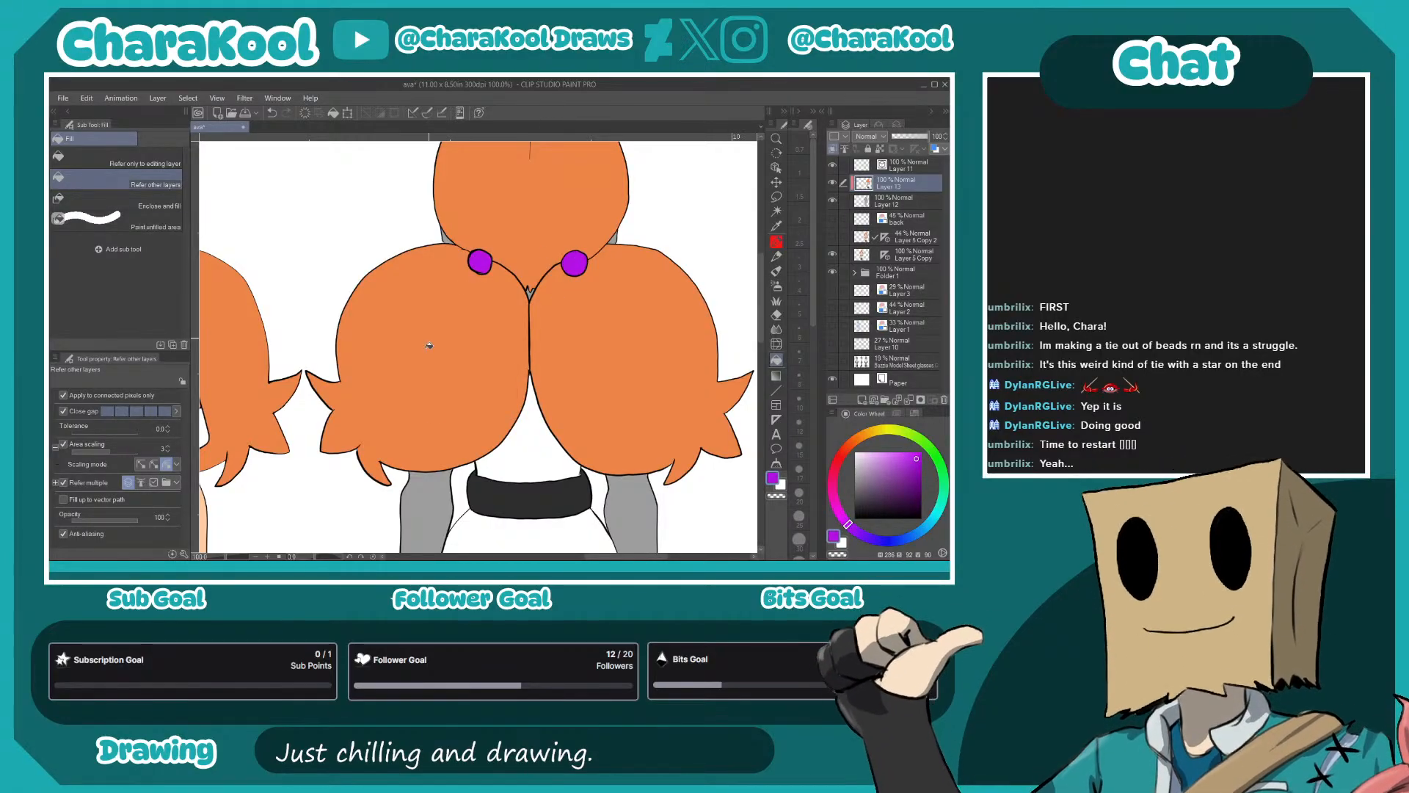
- Recolour both hair ties with a deeper, fully saturated violet
click(914, 469)
click(577, 260)
click(483, 258)
click(921, 468)
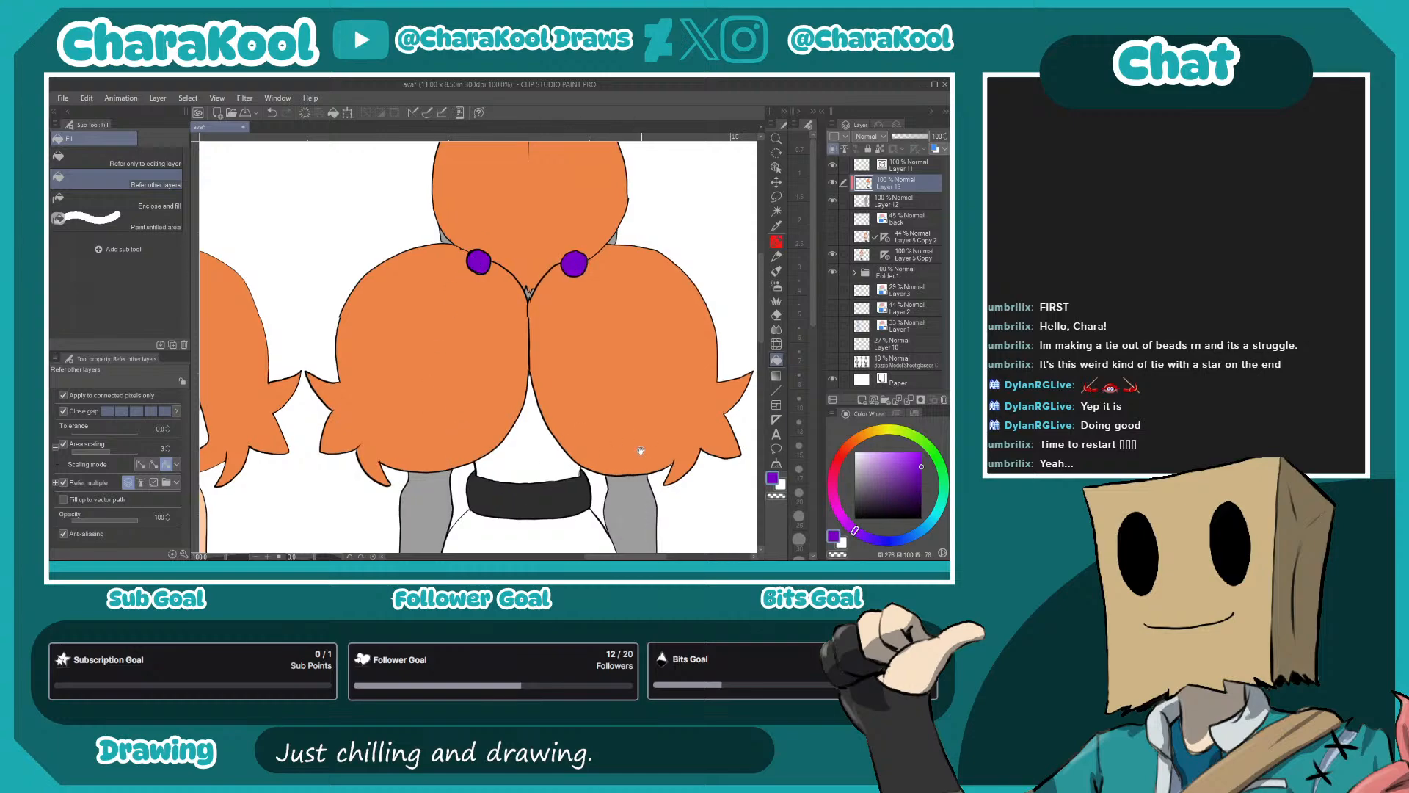
- Fill both arms of the back view with the skin colour sampled from the front view
drag(643, 451, 648, 227)
mouse_move(496, 392)
mouse_down()
mouse_move(696, 389)
mouse_move(531, 399)
mouse_up()
alt+click(382, 306)
click(498, 335)
click(726, 329)
- Fill the fingers and thumbs of both hands on the back view with the same skin colour
drag(696, 448, 618, 316)
click(619, 337)
click(652, 356)
click(659, 357)
click(667, 357)
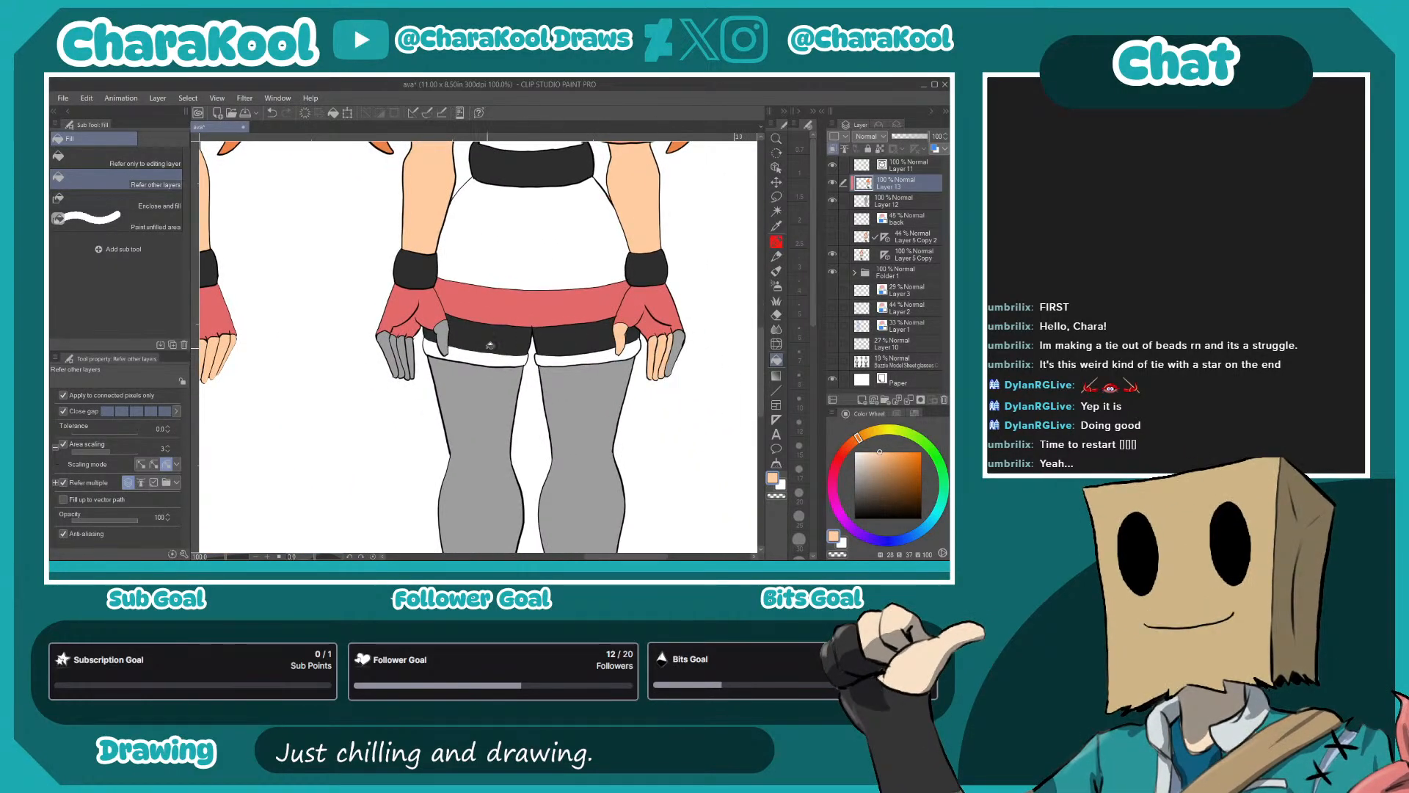
click(682, 350)
click(412, 360)
click(404, 359)
click(397, 358)
click(387, 351)
click(447, 338)
- Fill both legs and the small skin areas showing around the head and between the pigtails with the skin colour
click(503, 428)
click(577, 442)
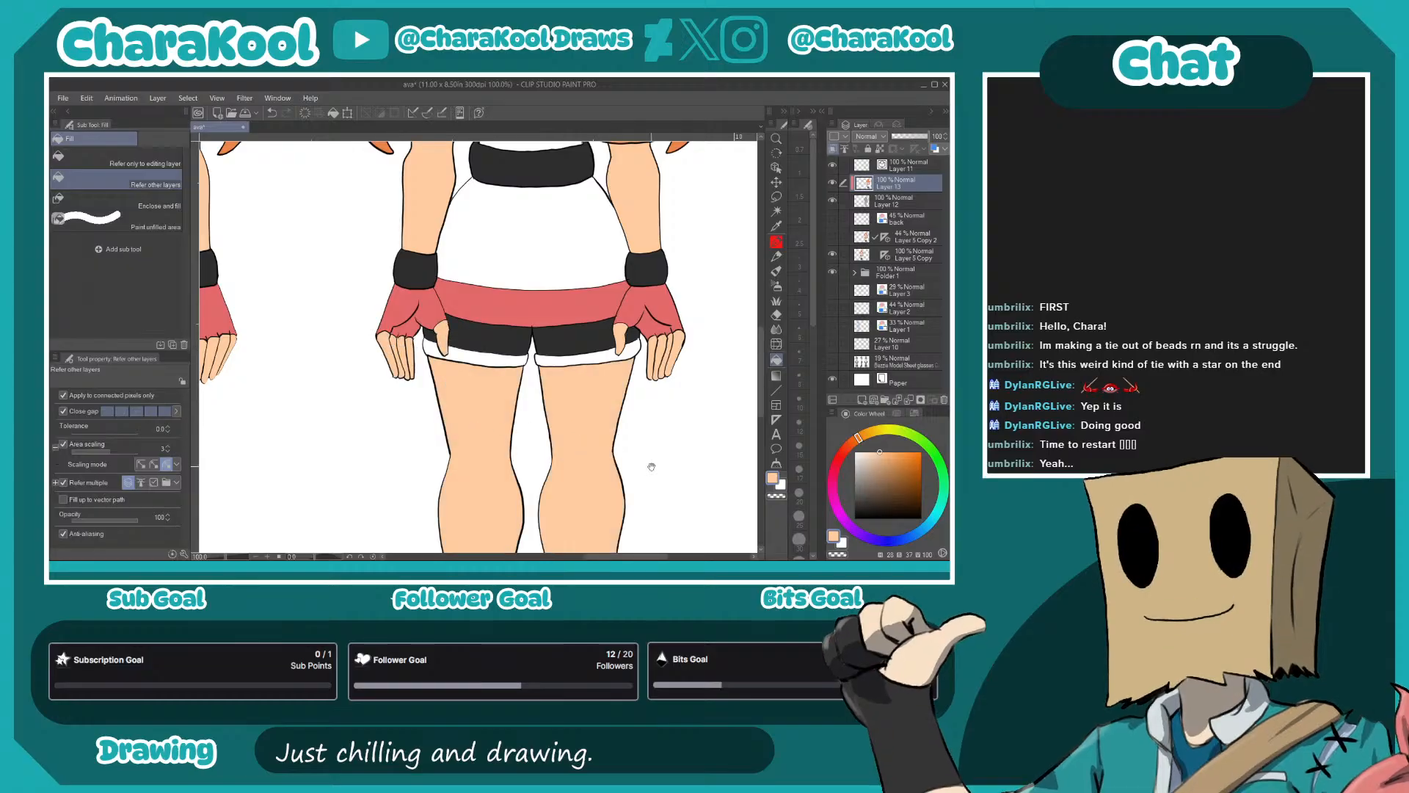
drag(643, 463, 632, 193)
drag(603, 246, 600, 508)
drag(490, 194, 521, 403)
click(538, 375)
click(453, 323)
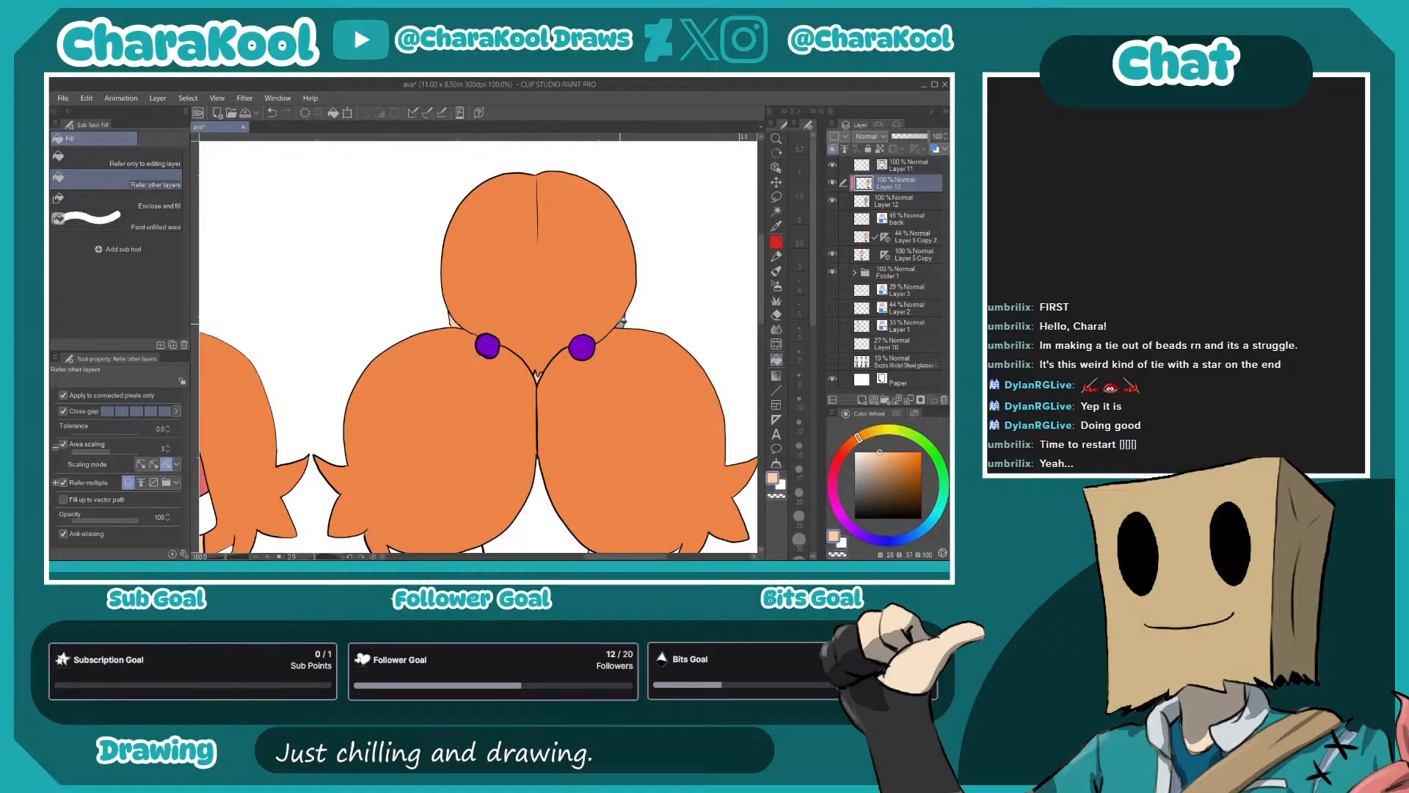
- Check the visibility of the copied front-view layers and lower the middle figure's layer, Layer 5 Copy, to 12% opacity
scroll(665, 418, down, 3)
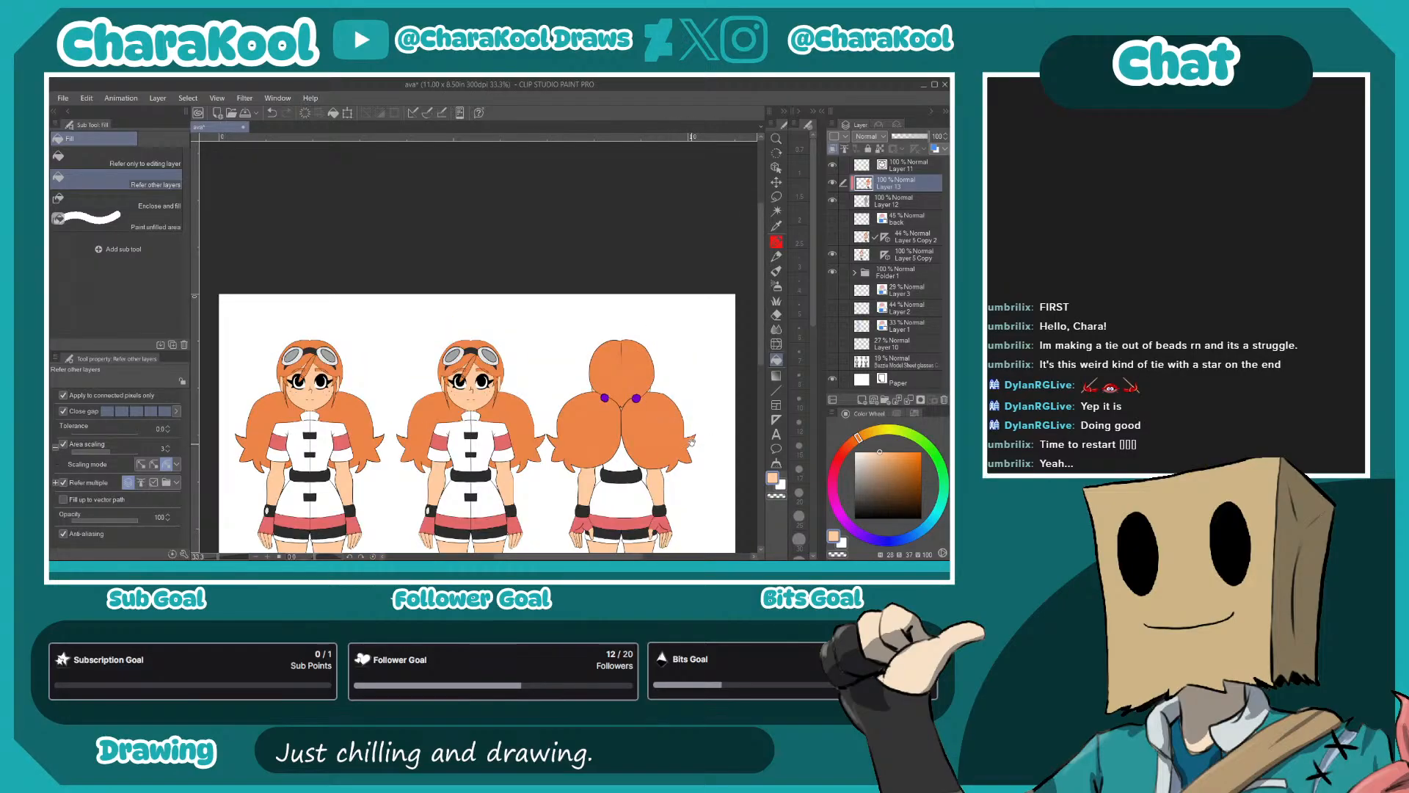
scroll(690, 445, down, 3)
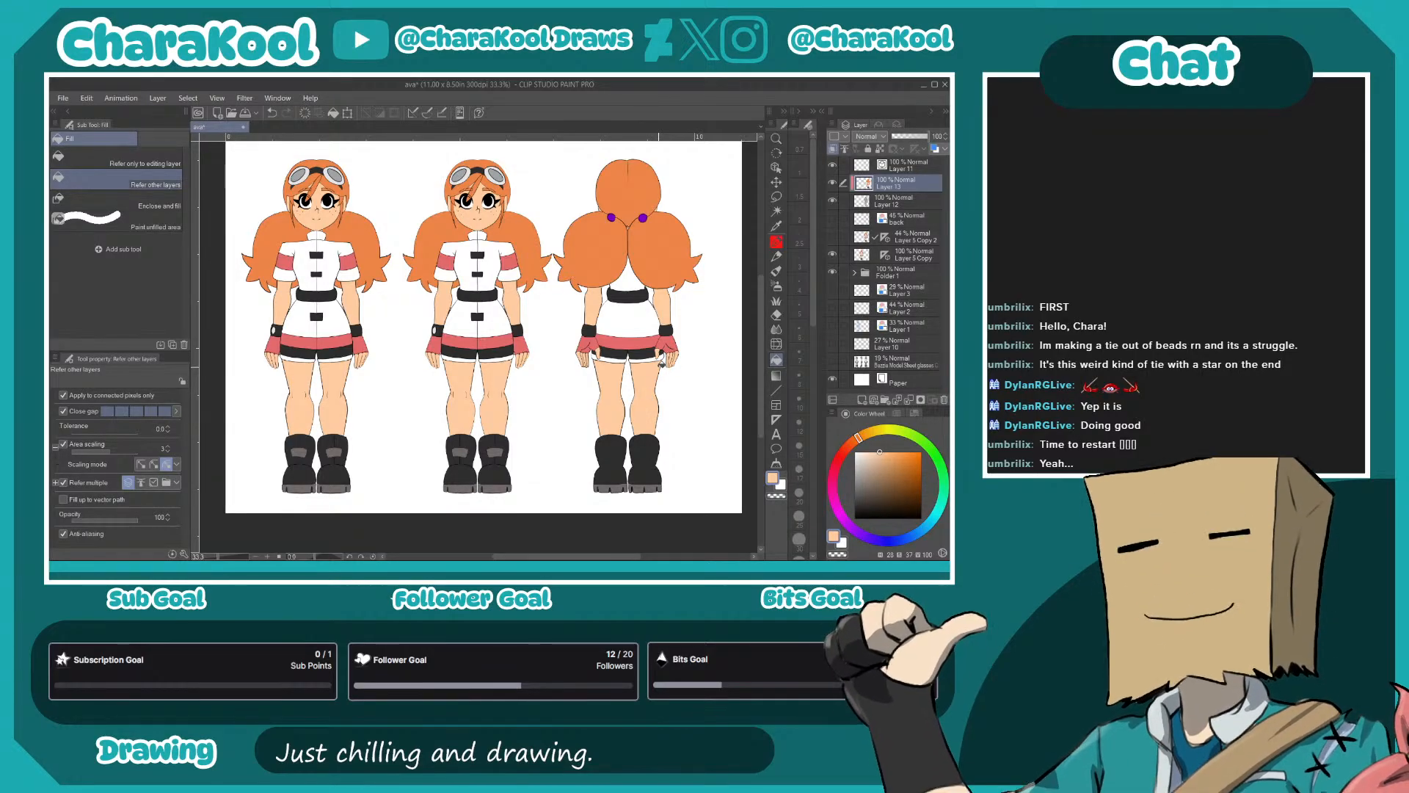
click(832, 238)
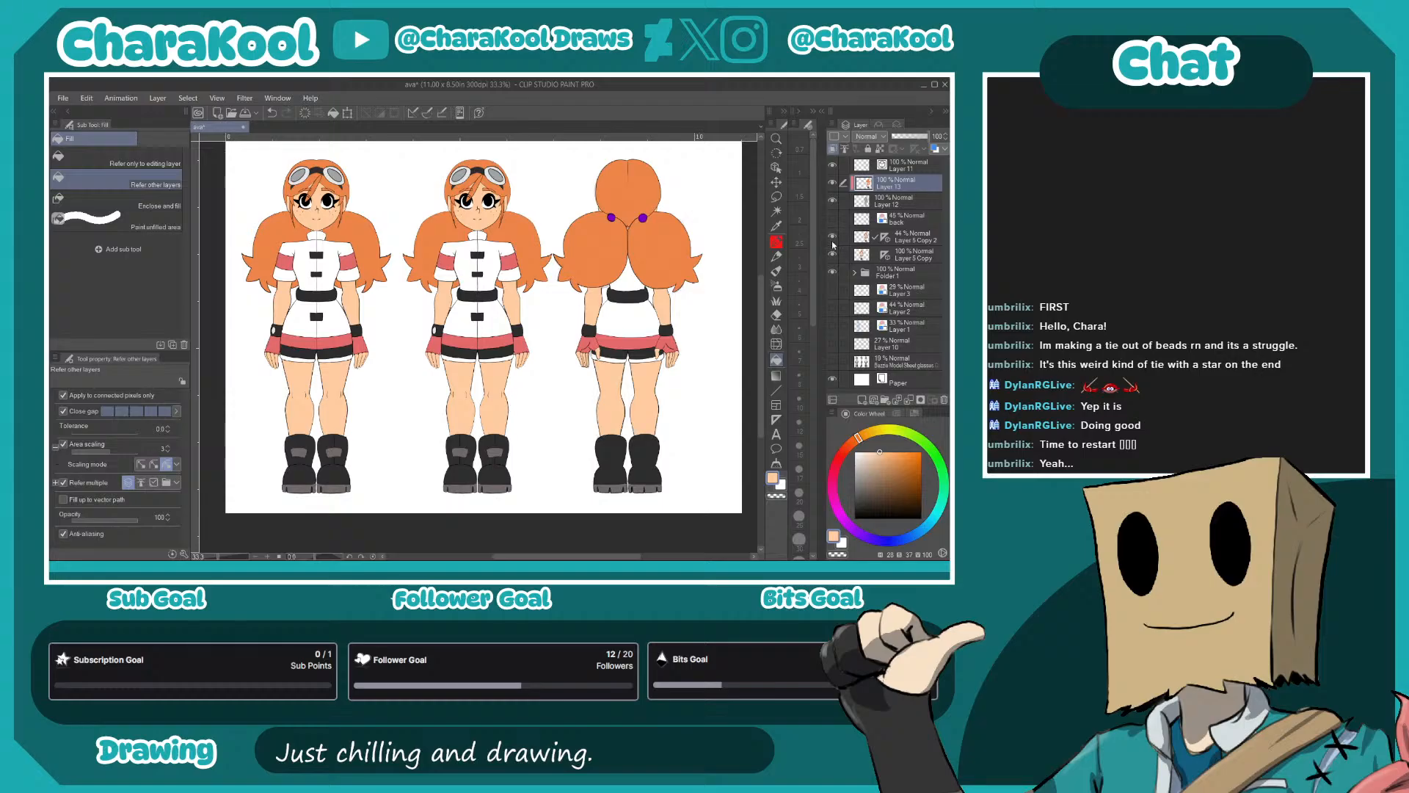
click(834, 239)
click(833, 254)
click(833, 255)
click(833, 254)
click(833, 254)
click(895, 259)
drag(926, 137, 898, 141)
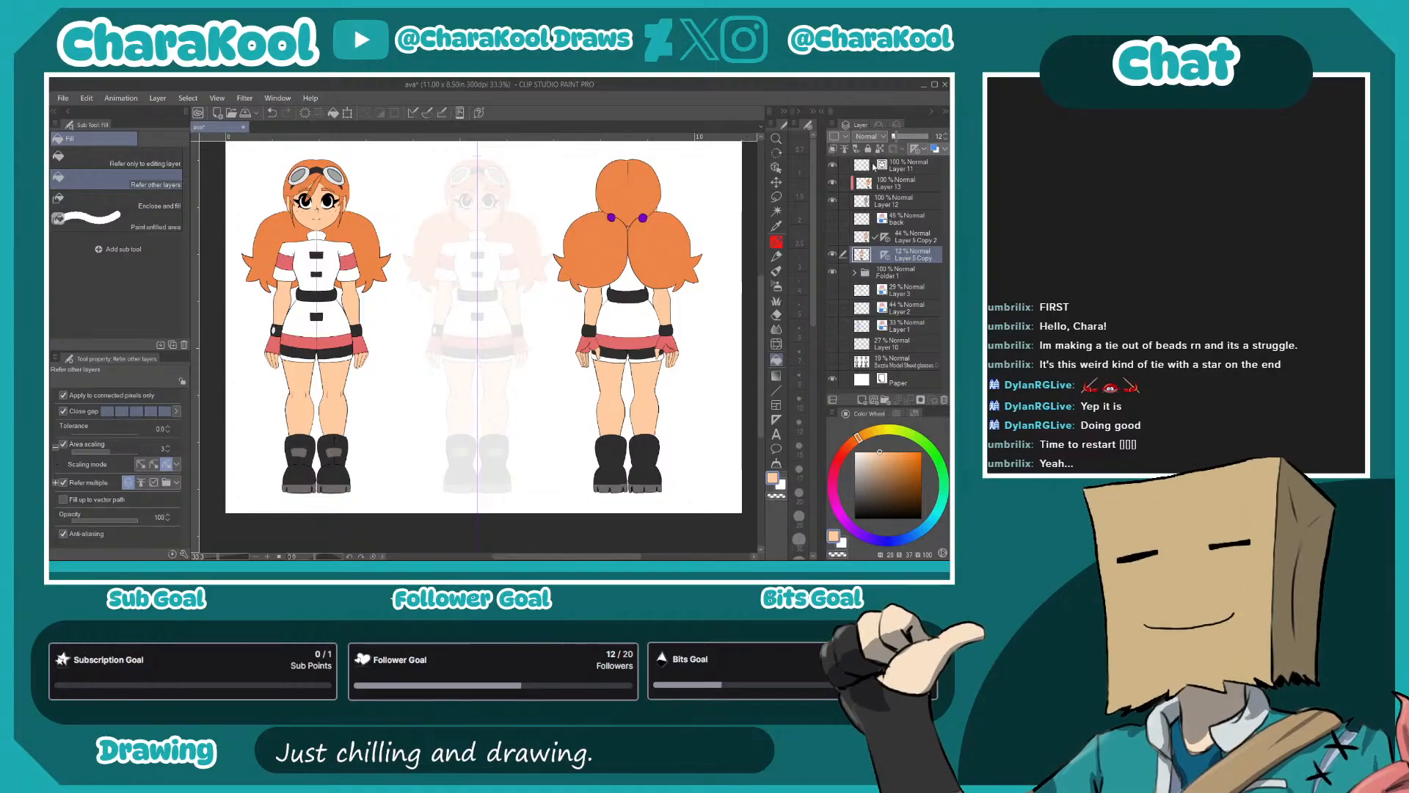
- Group the back view's line art and colour layers in a new folder named back
click(833, 166)
click(833, 166)
click(906, 166)
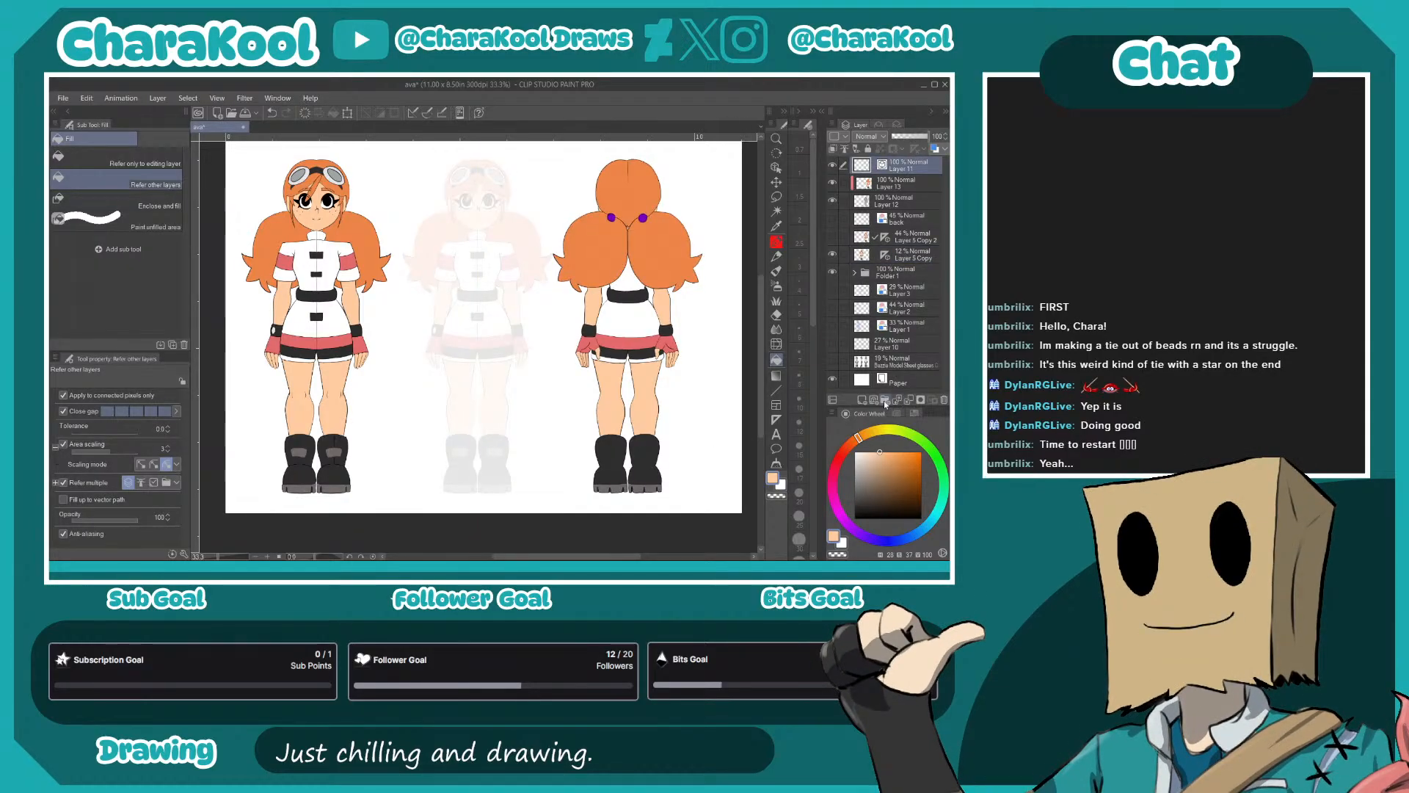
click(884, 400)
mouse_move(897, 185)
mouse_down()
mouse_move(896, 169)
mouse_move(893, 206)
mouse_up()
click(853, 166)
double_click(889, 165)
text(back)
key(Return)
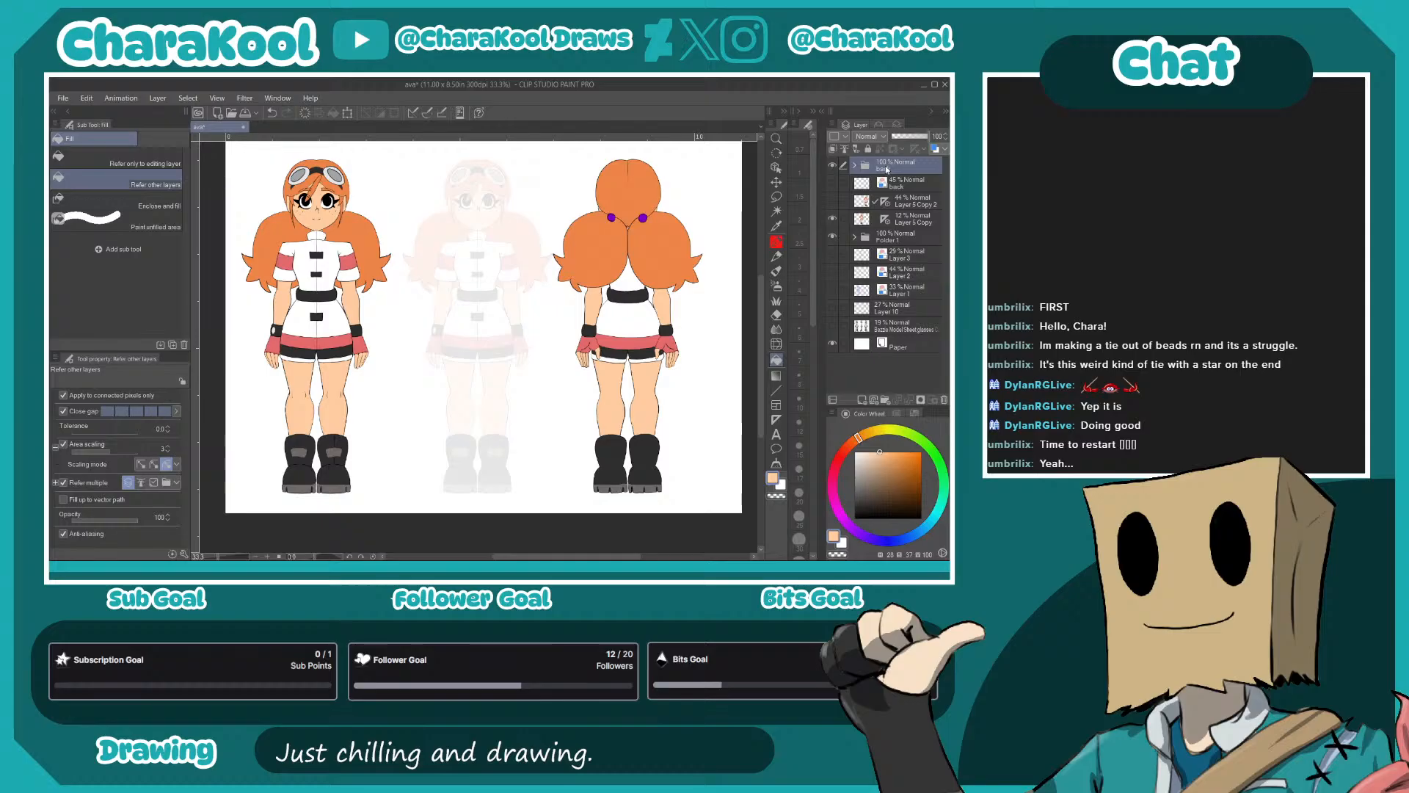
- Move the back sketch layer into the back folder and delete the hidden Layer 5 Copy 2
click(850, 176)
drag(896, 183, 894, 168)
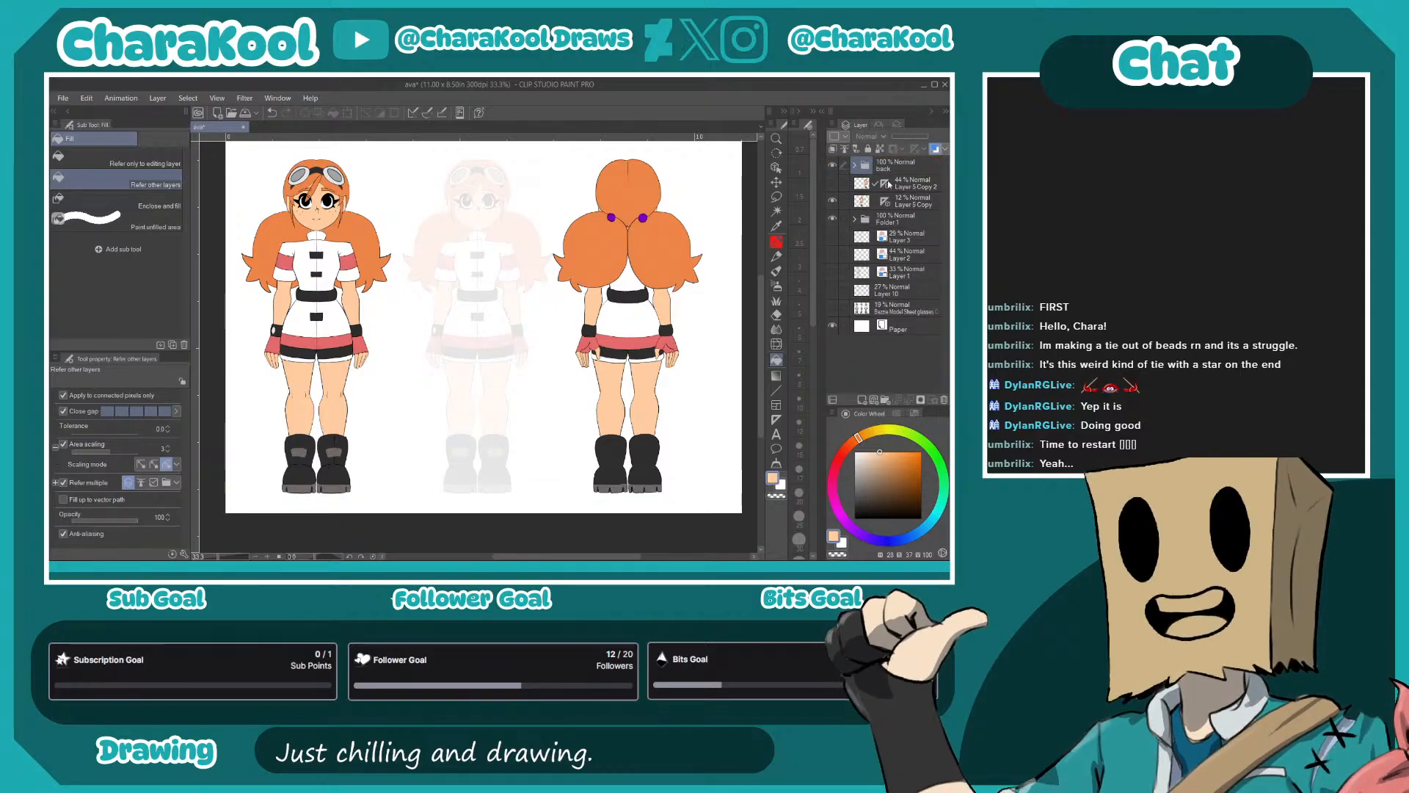
click(915, 188)
click(934, 399)
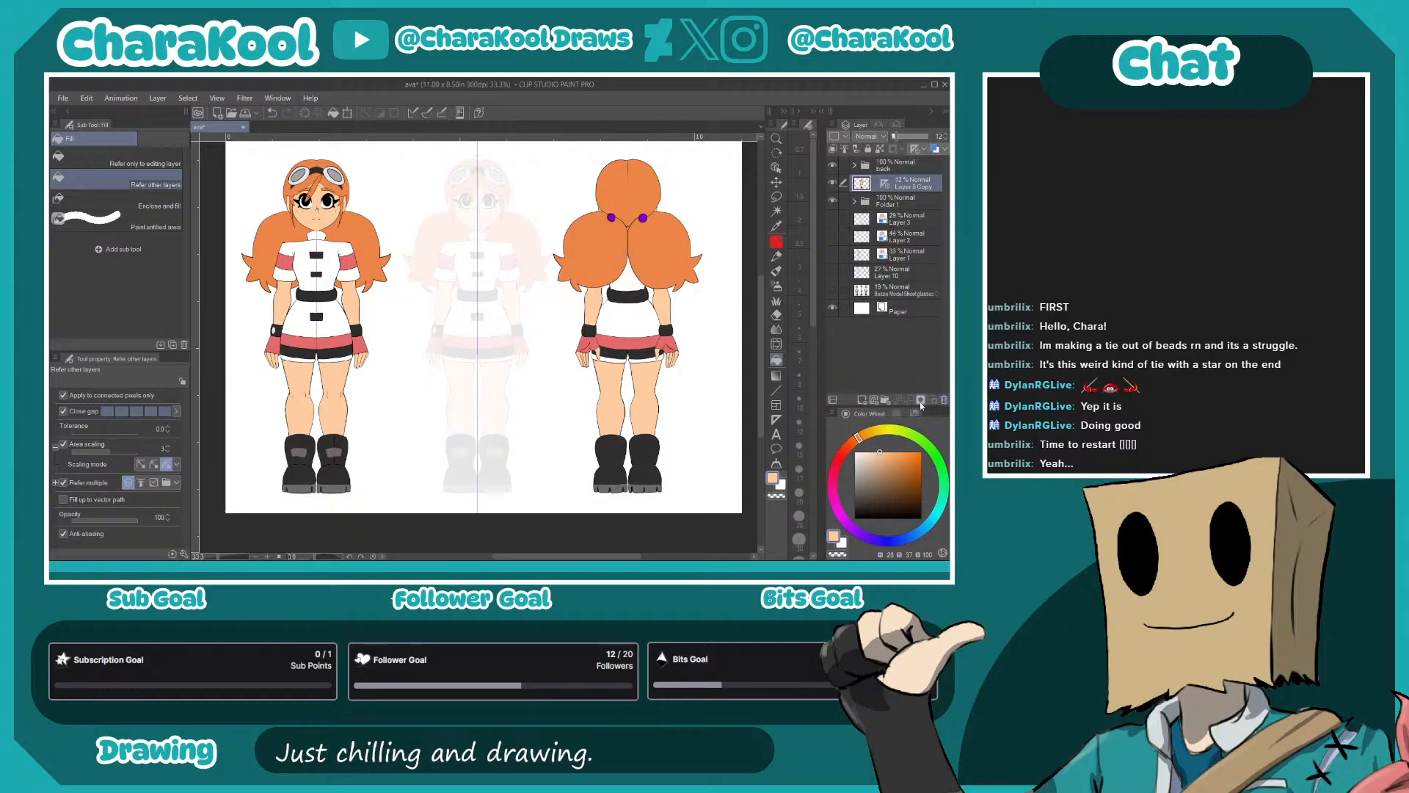
- Rename Folder 1 as front and reorder the folders so front is uppermost and back sits below the faded copy
double_click(892, 203)
text(front)
key(Return)
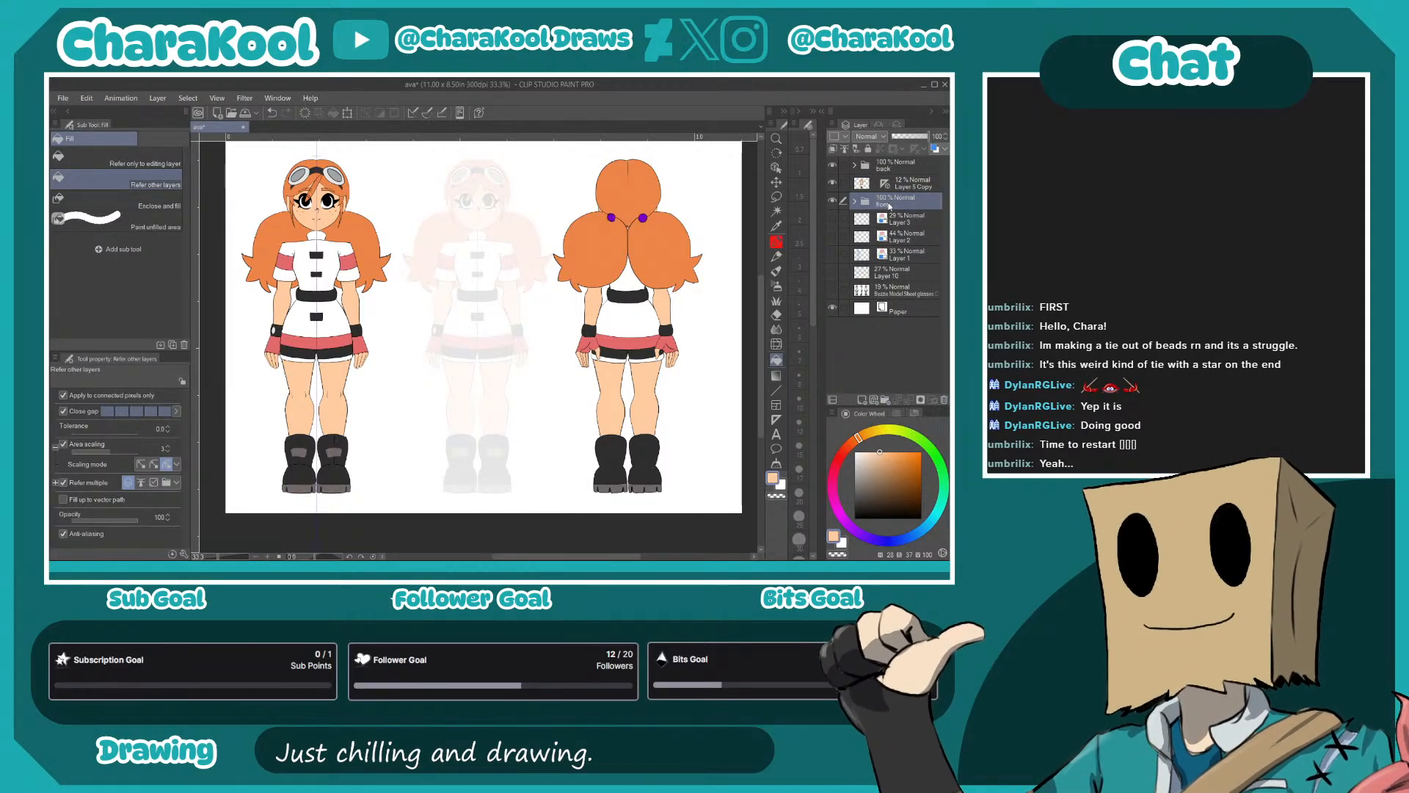
drag(893, 167, 899, 180)
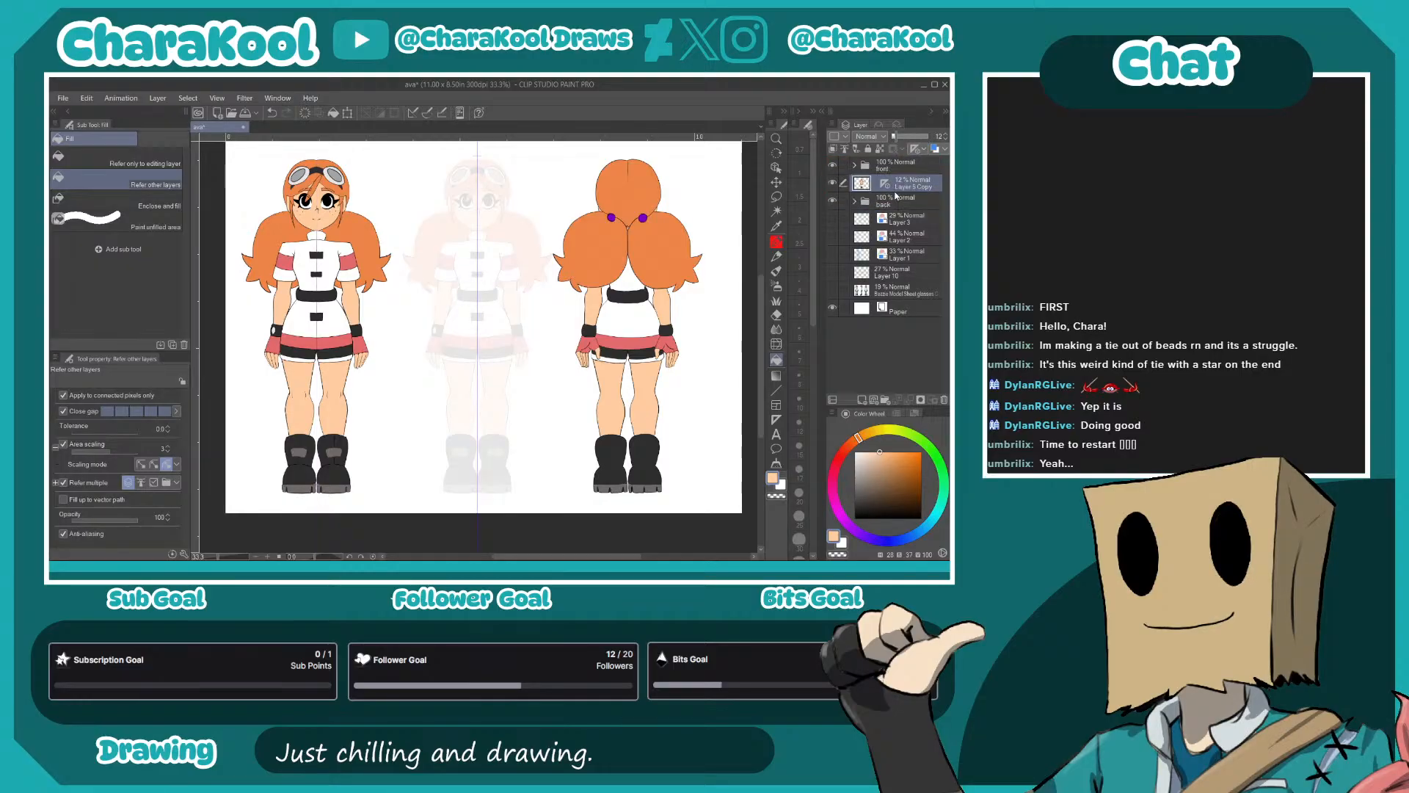
- Put the faded middle figure's layer in a new folder named side
click(885, 400)
double_click(899, 187)
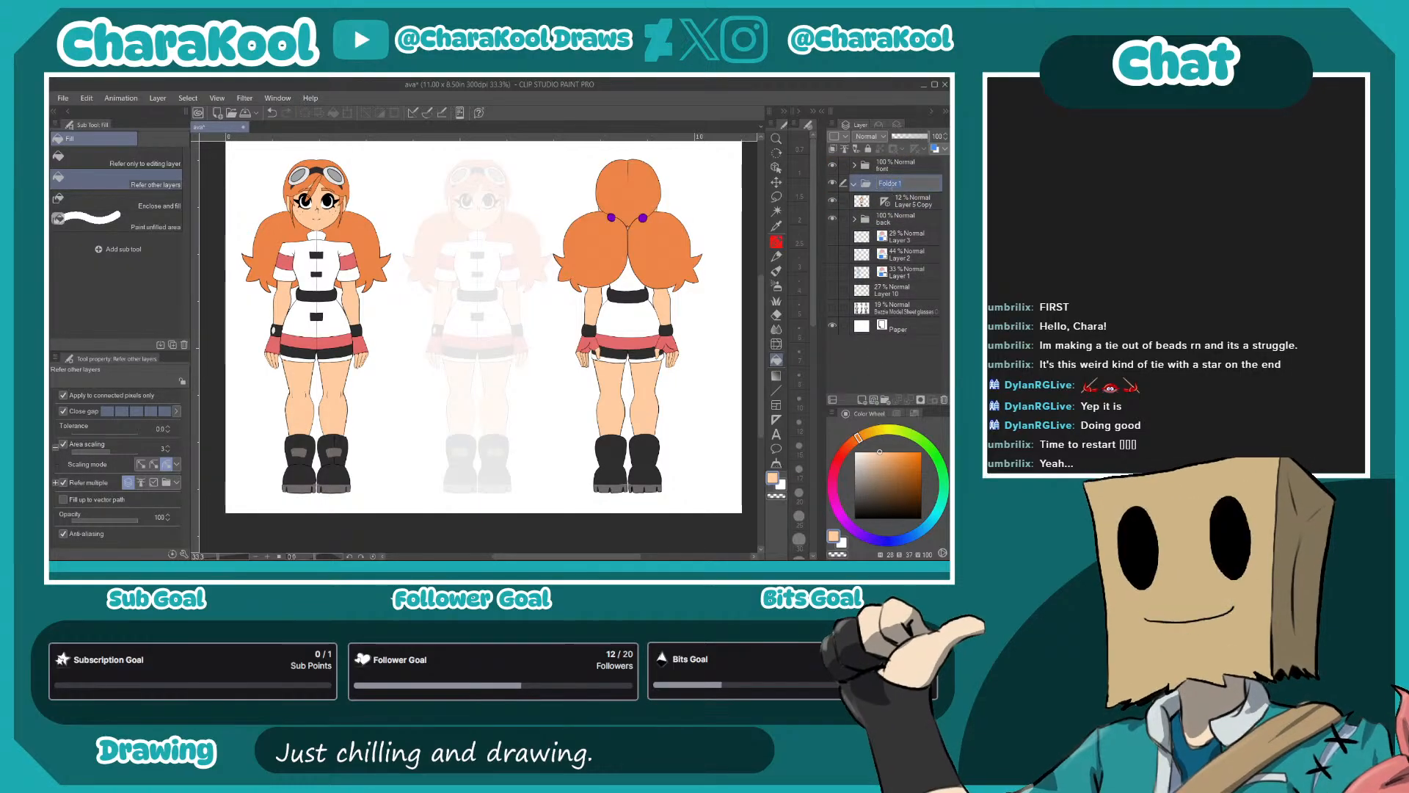
text(side)
key(Return)
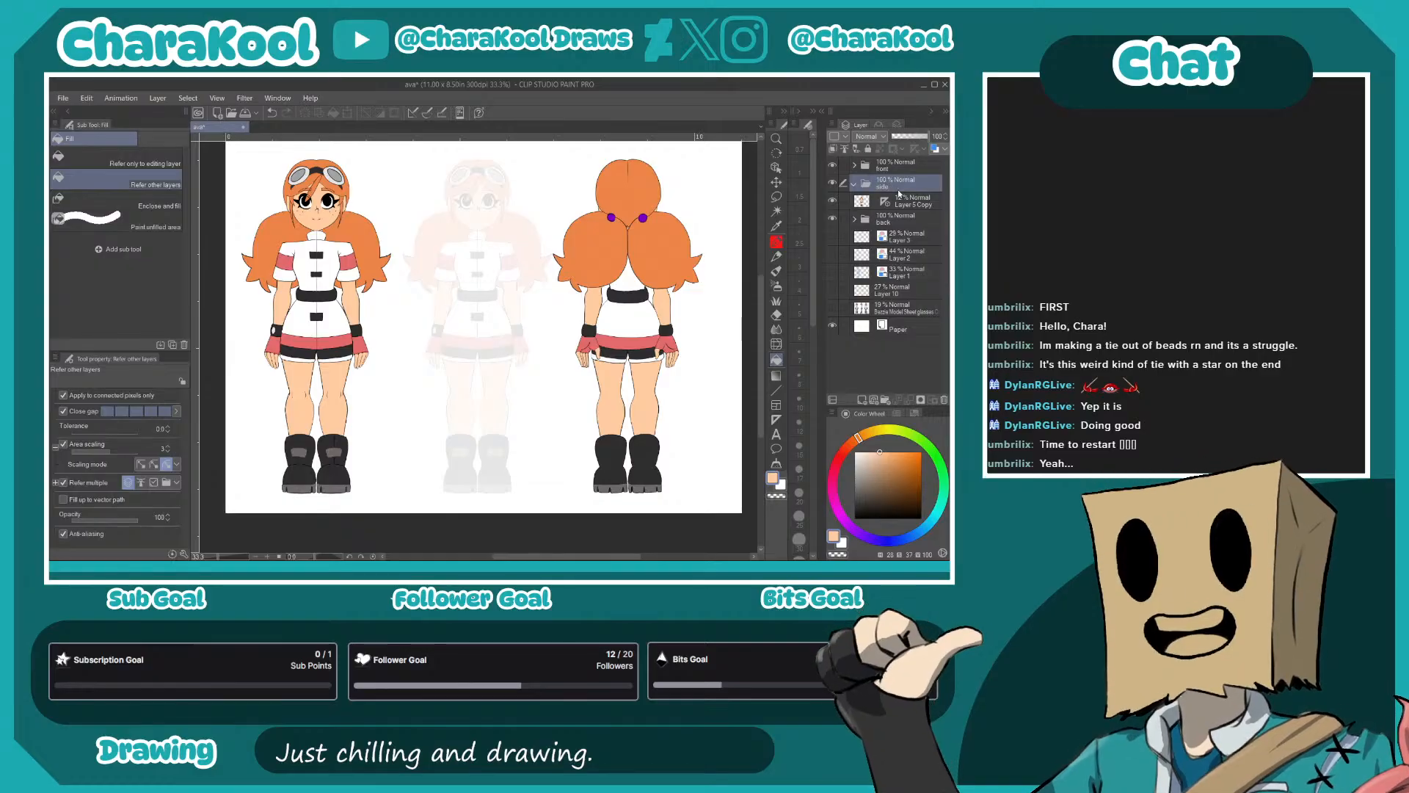
- Show the height guide lines, add a new layer above the faded copy in the side folder, and choose the Mechanical pencil
click(900, 202)
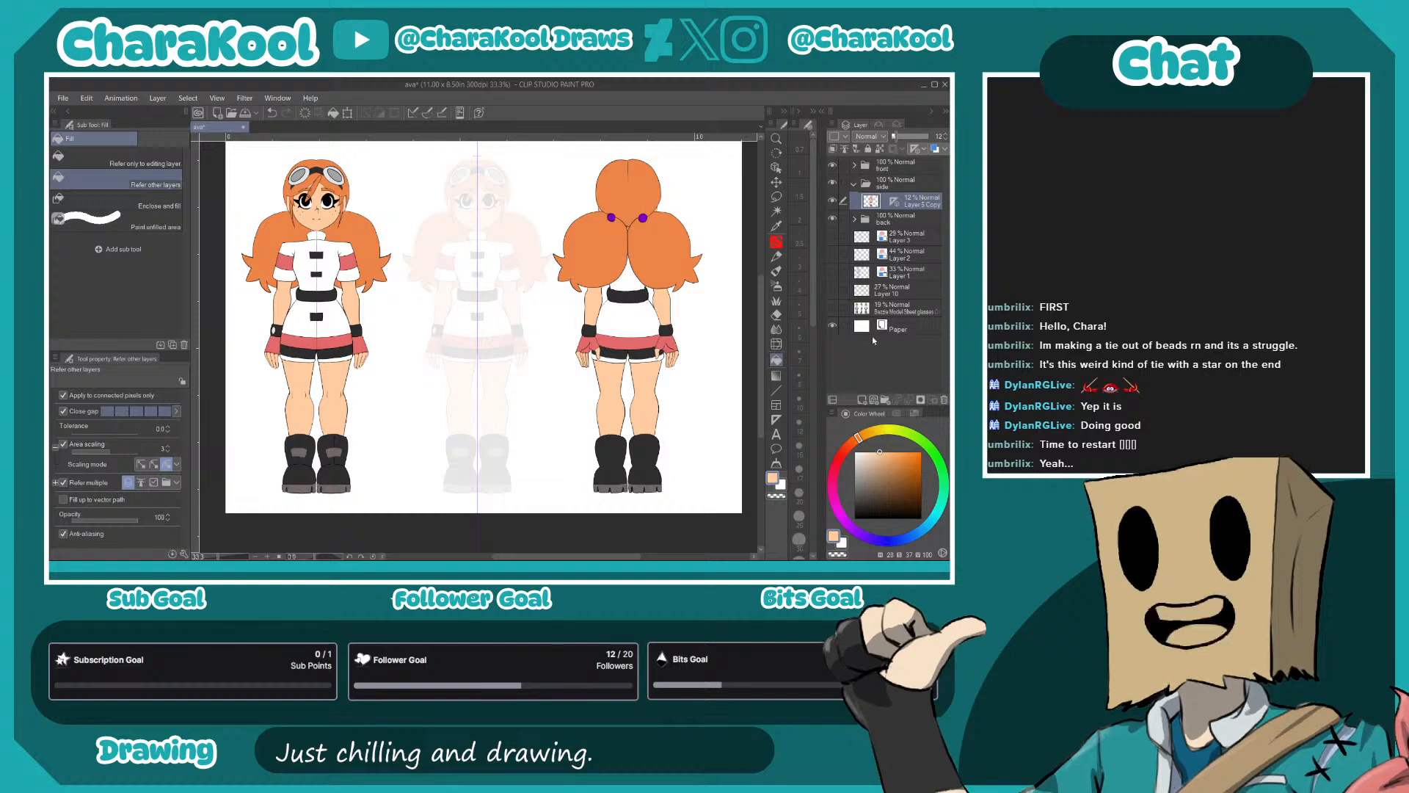
click(834, 290)
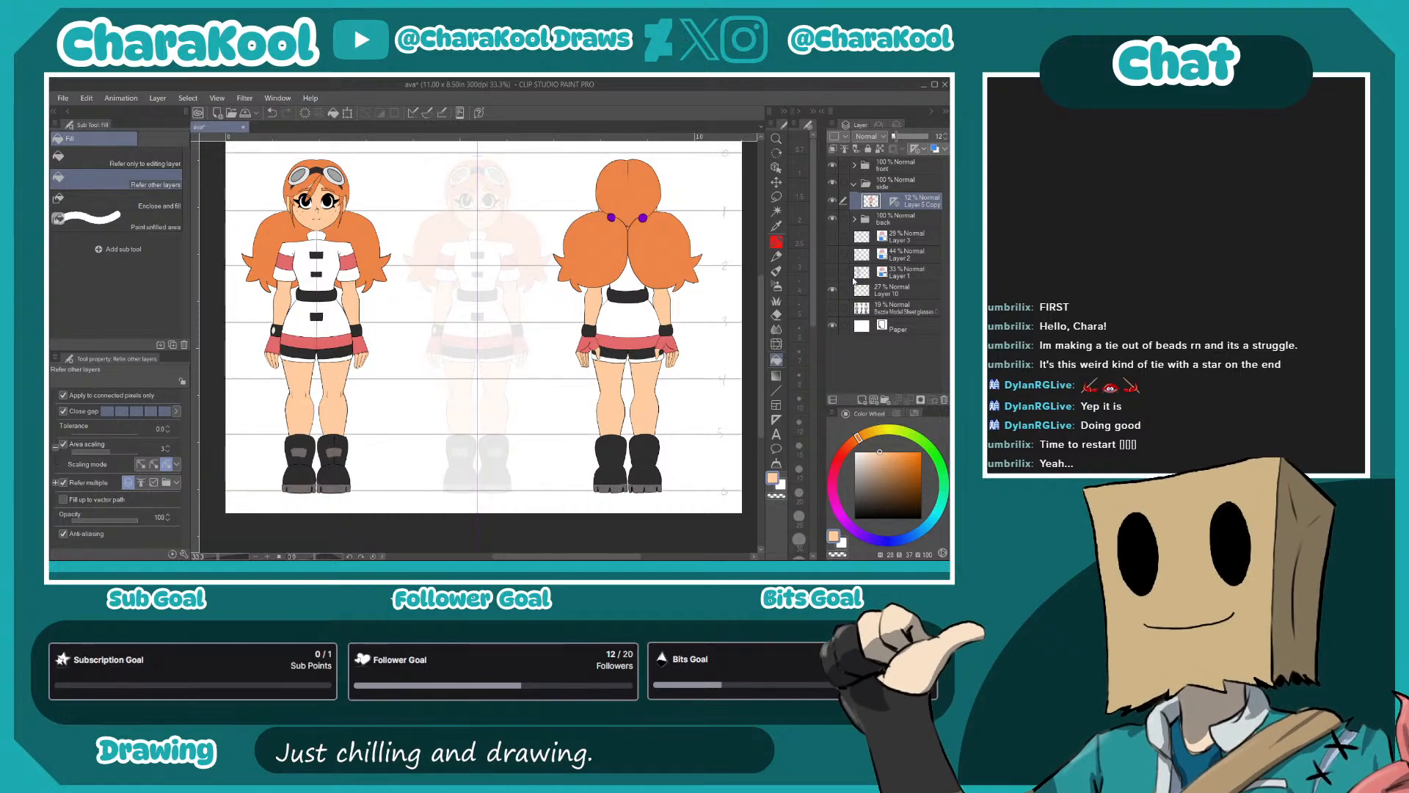
click(862, 400)
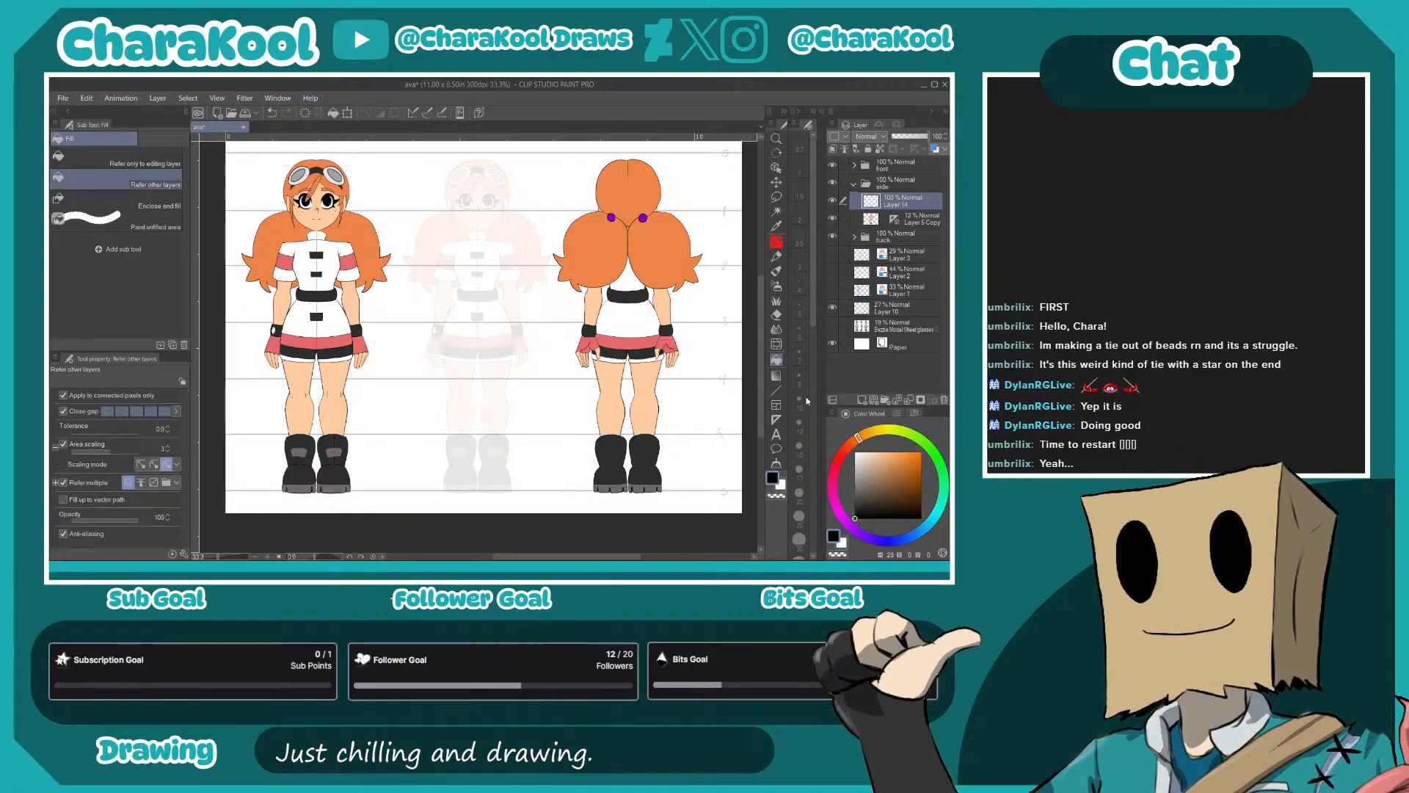
key(p)
key(p)
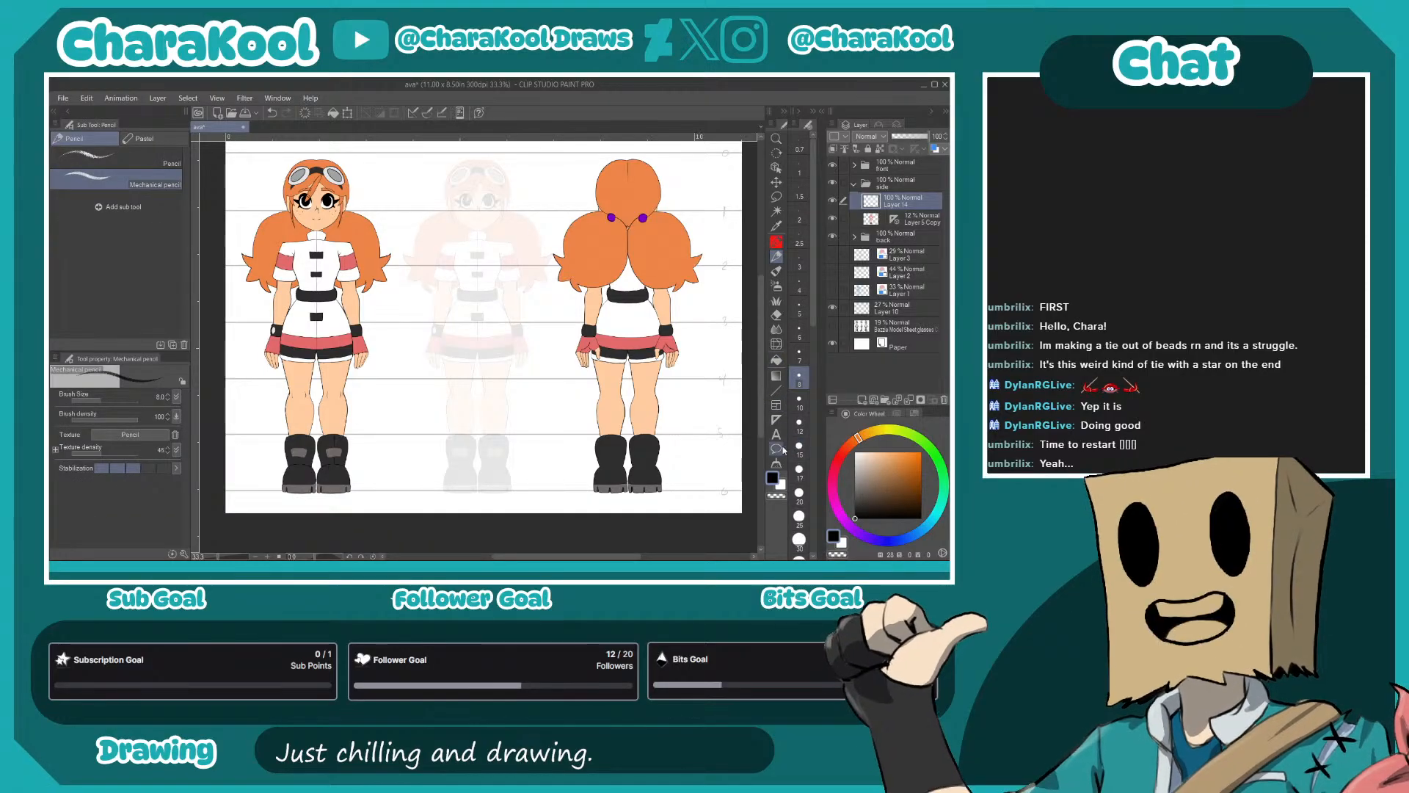
- Show the reference model sheet layer behind the faded middle figure
drag(460, 401, 534, 406)
ctrl+click(532, 406)
ctrl+click(533, 405)
drag(621, 258, 615, 420)
click(833, 326)
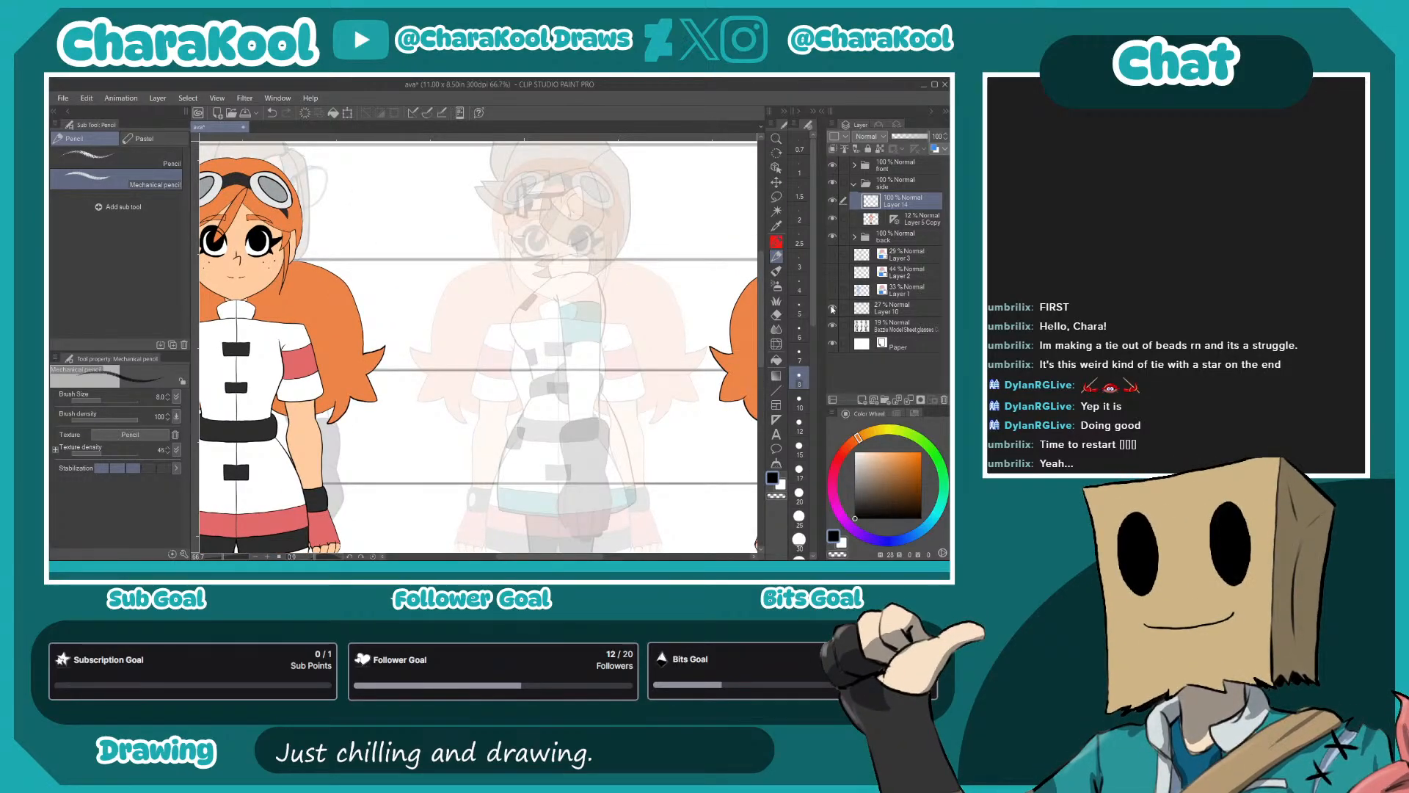
- Try raising the reference sheet's opacity and shifting it horizontally so its side view stands beside the faded figure
click(881, 329)
drag(900, 136, 910, 143)
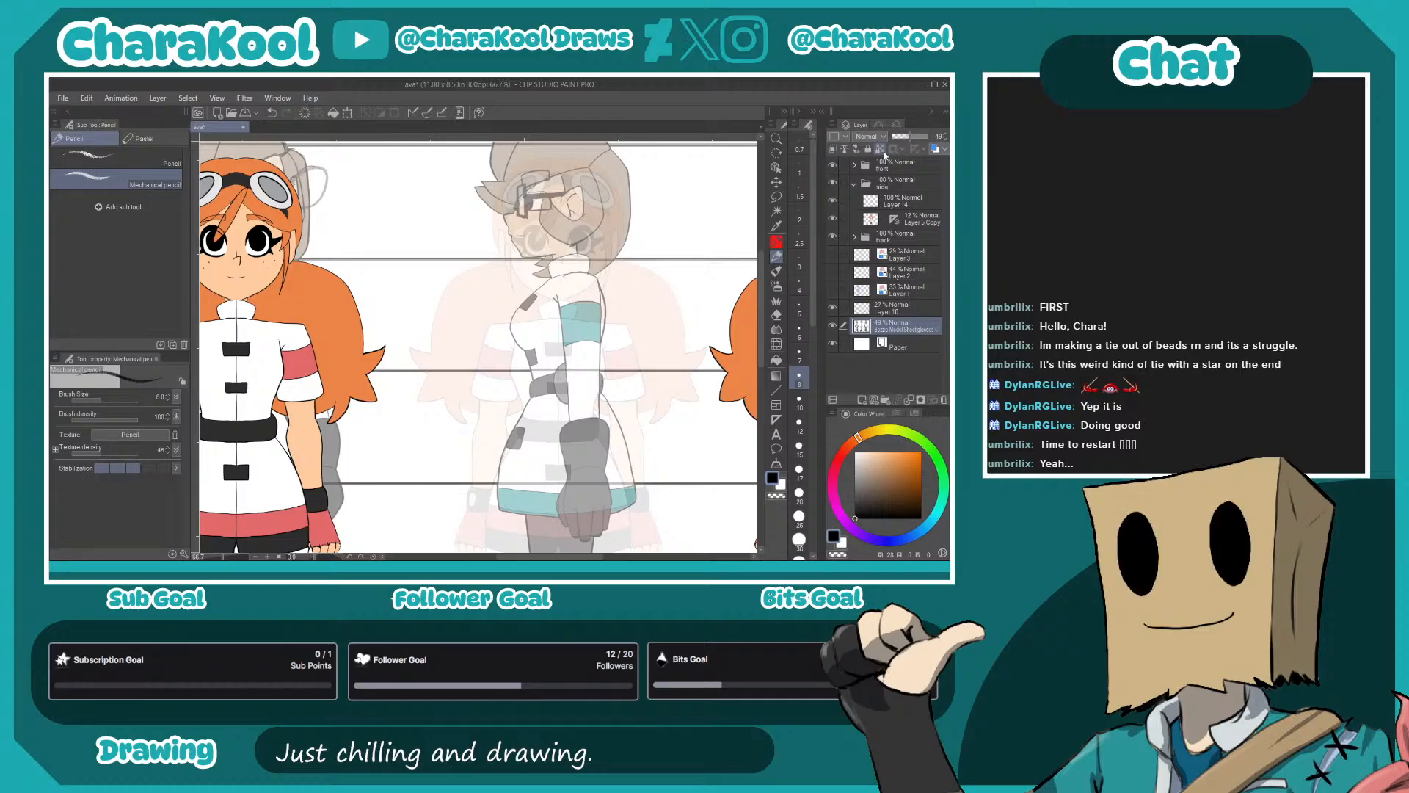
click(776, 181)
drag(652, 461, 439, 462)
- Hide the front folder, undo the reference's opacity change and shift, and move the reference's side view left of the faded figure
click(833, 165)
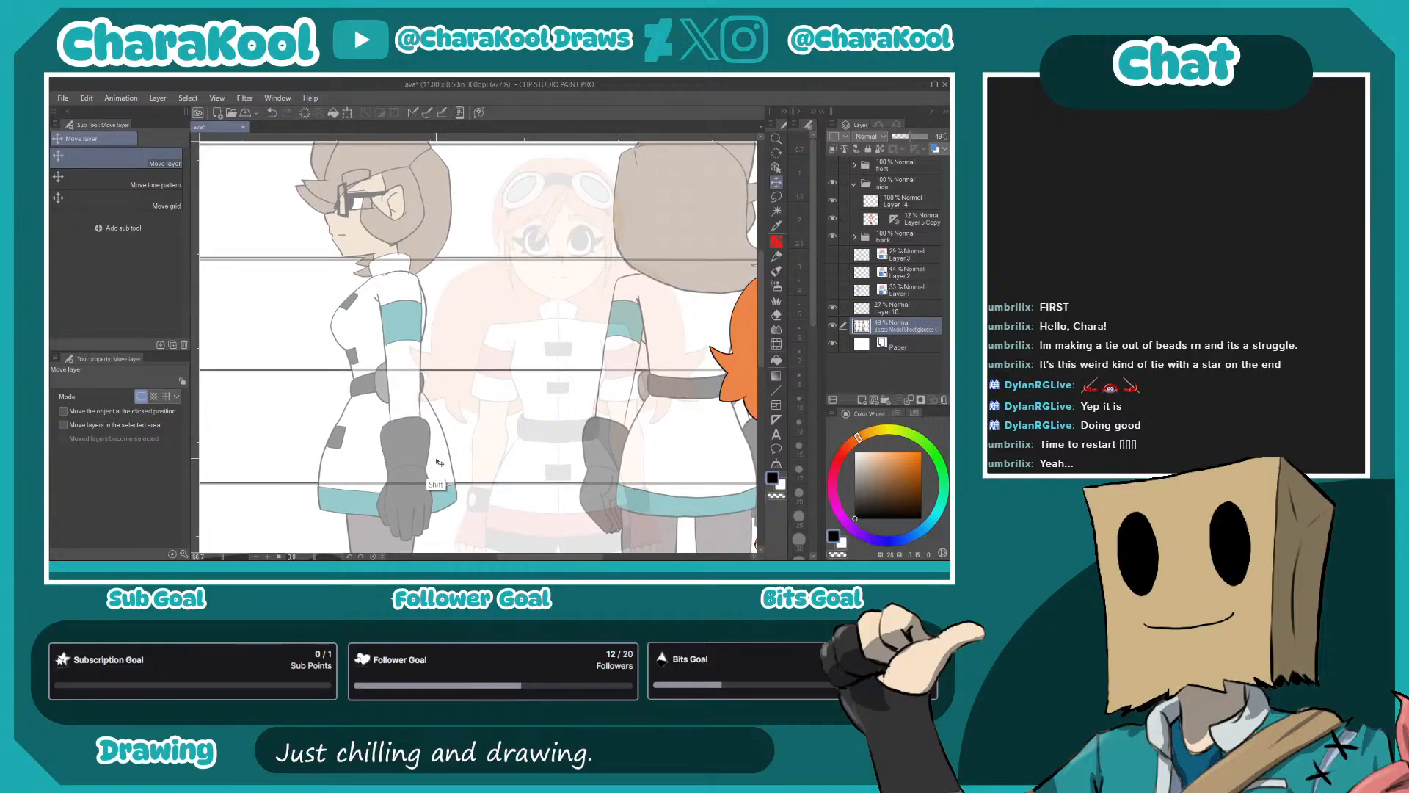
key(ctrl+z)
key(ctrl+z)
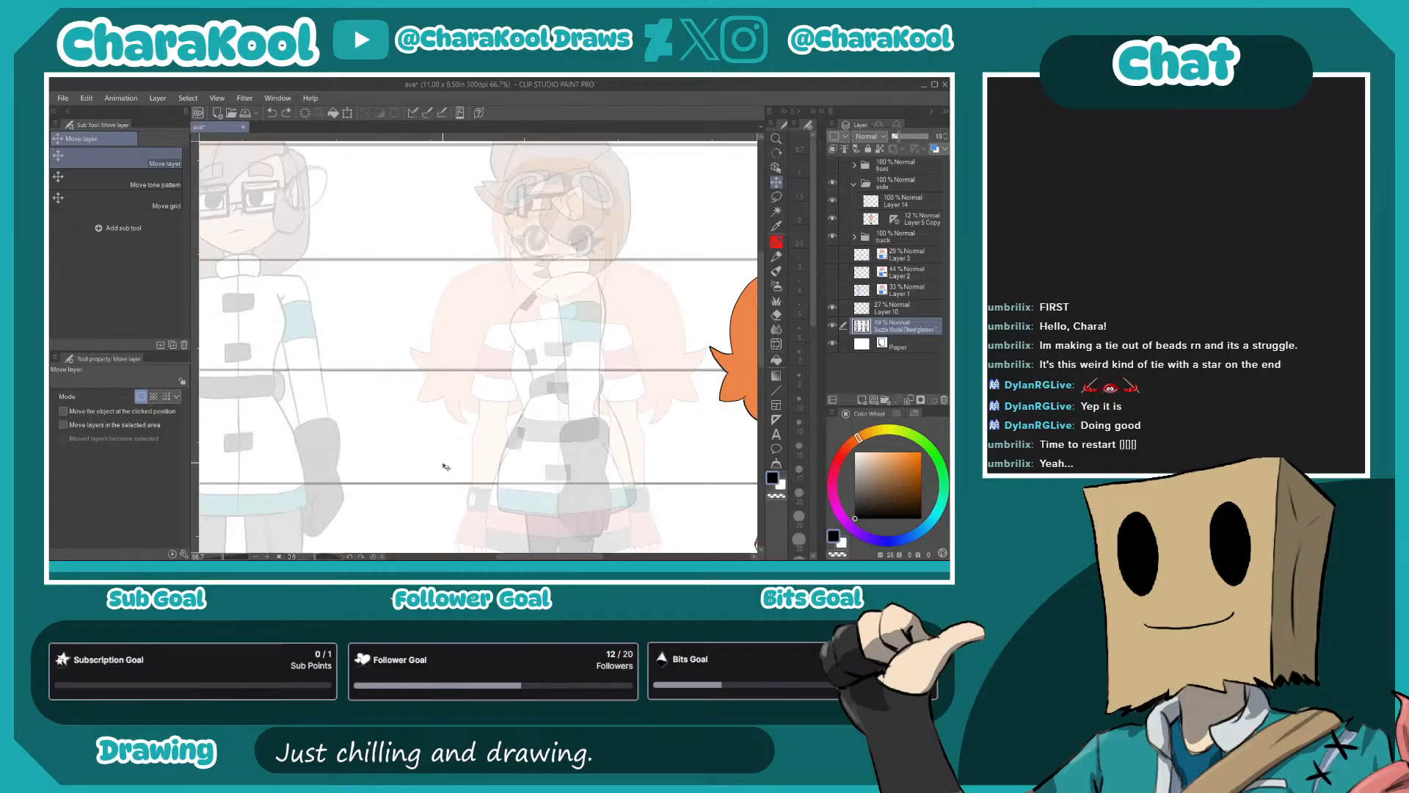
drag(496, 460, 406, 461)
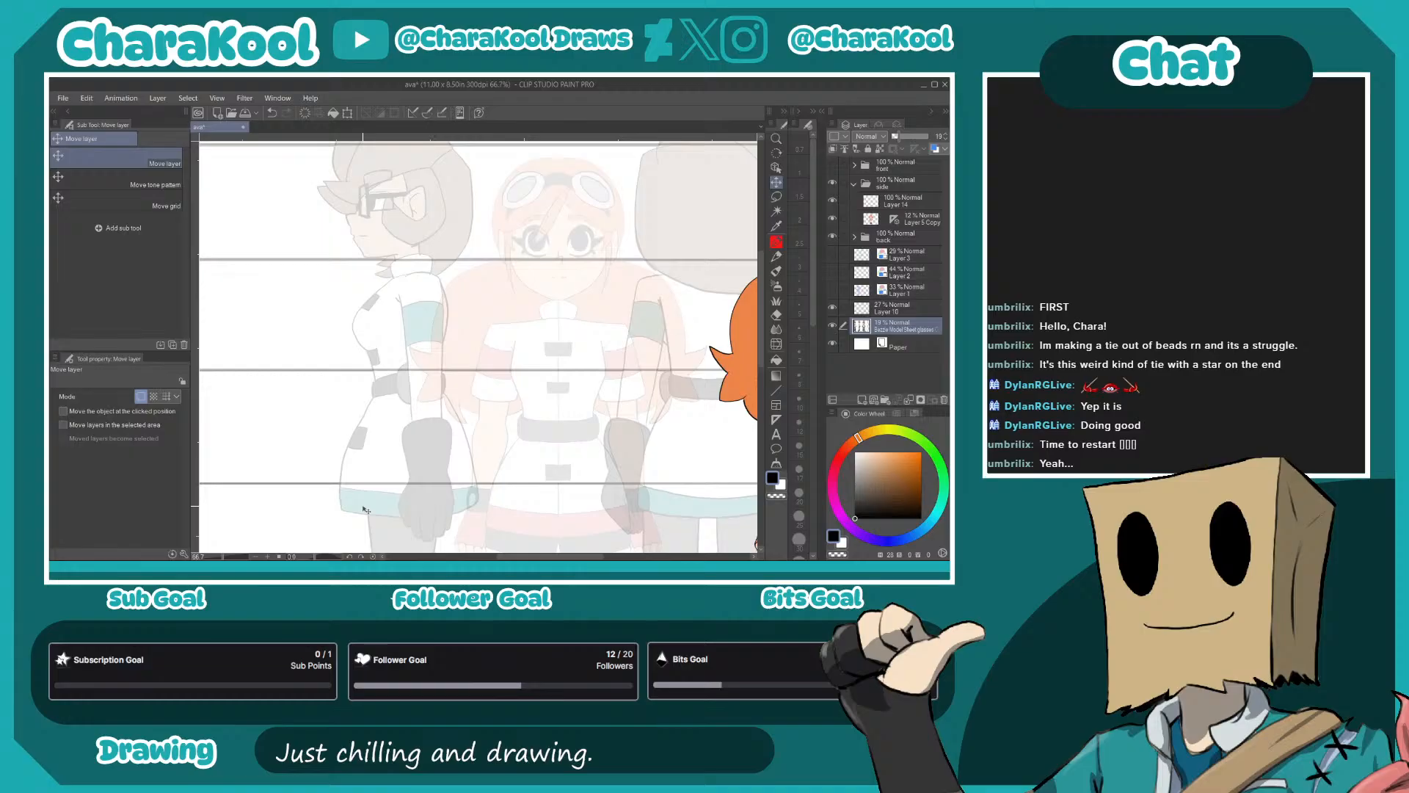
- Lasso the reference sheet's back view figure, erase it from the reference layer, and clear the selection
click(777, 197)
scroll(593, 489, down, 2)
mouse_move(684, 367)
mouse_down()
mouse_move(593, 262)
mouse_move(616, 222)
mouse_up()
mouse_move(637, 170)
mouse_down()
mouse_move(533, 168)
mouse_move(502, 403)
mouse_move(515, 530)
mouse_move(619, 550)
mouse_move(656, 464)
mouse_move(648, 124)
mouse_move(519, 191)
mouse_up()
key(Delete)
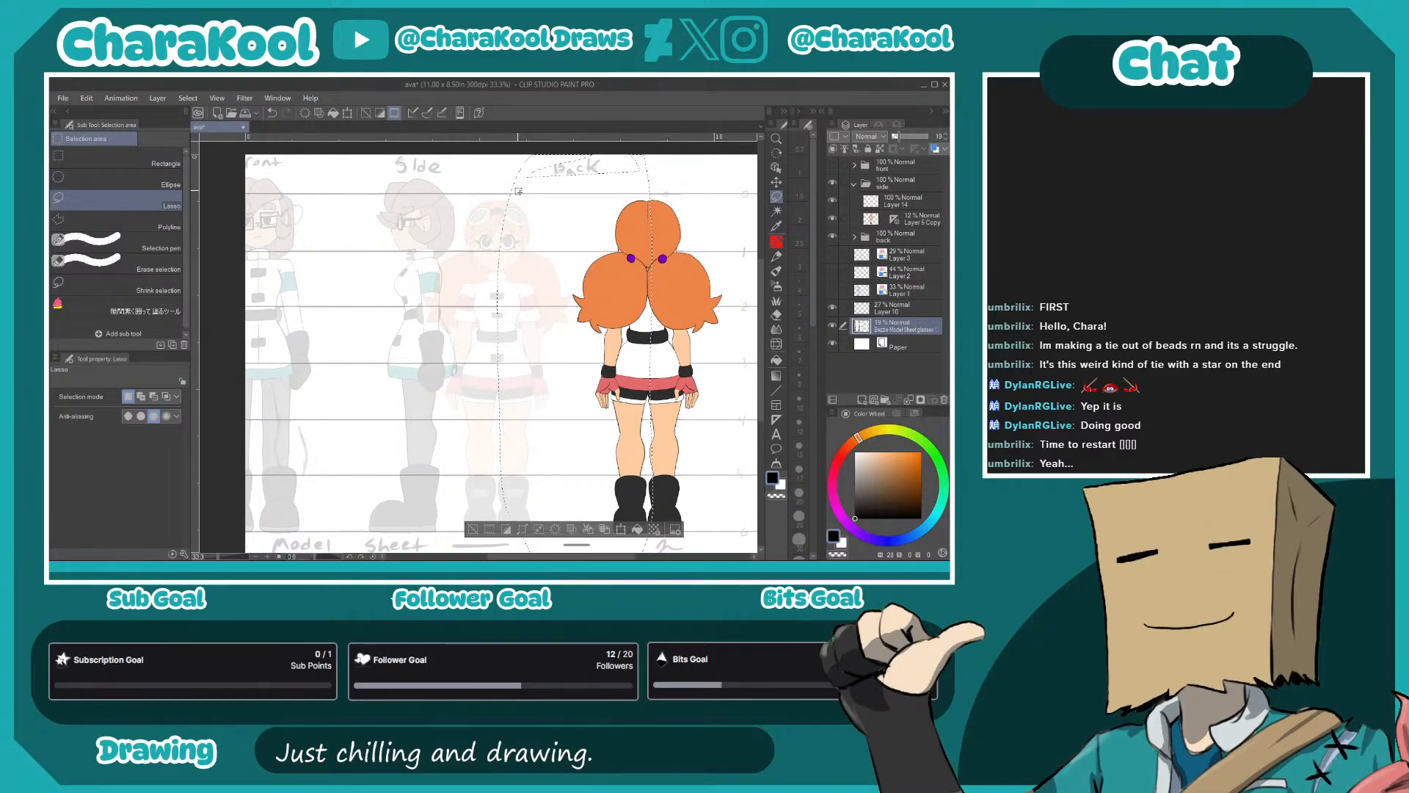
key(ctrl+d)
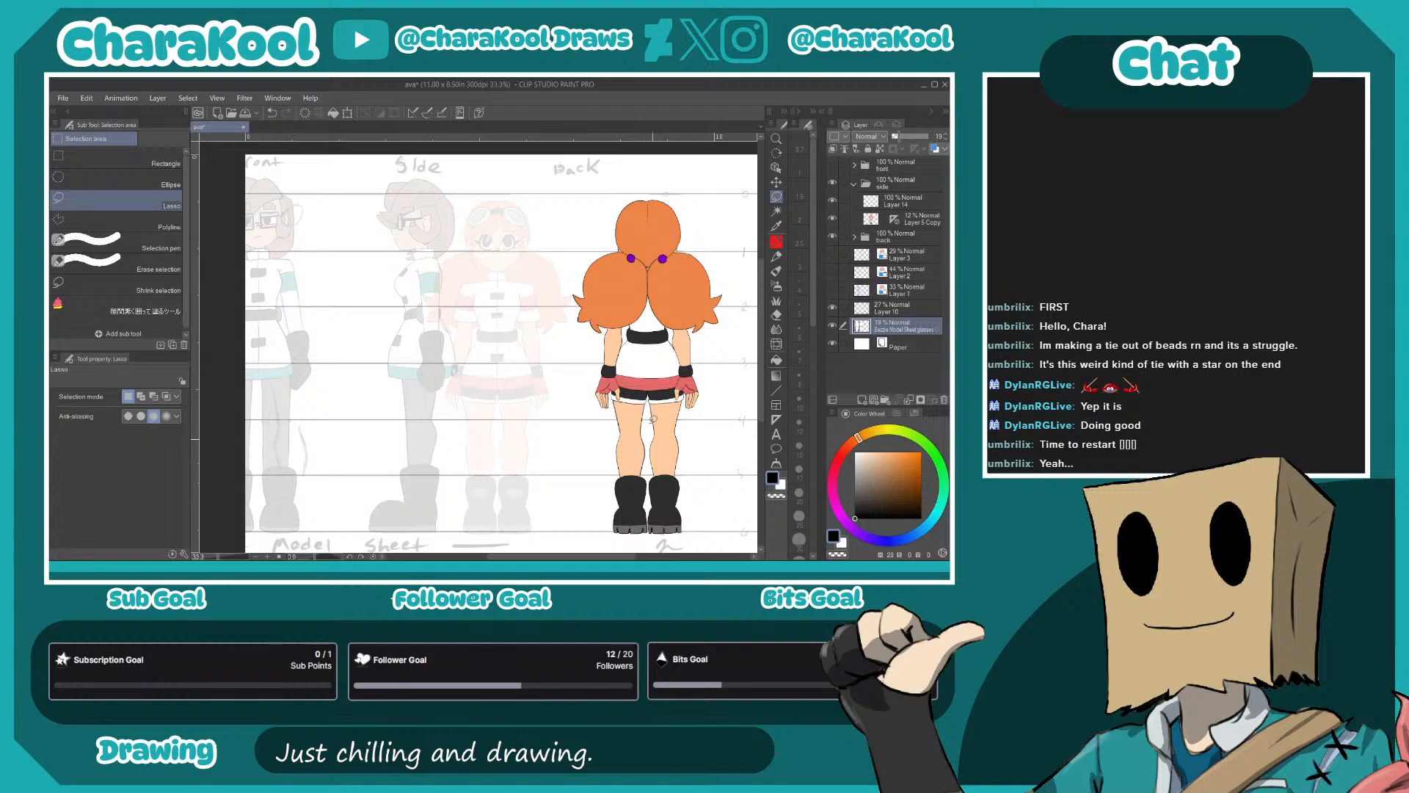
- Move the reference sheet further left so its side view stands clear of the faded front figure
key(k)
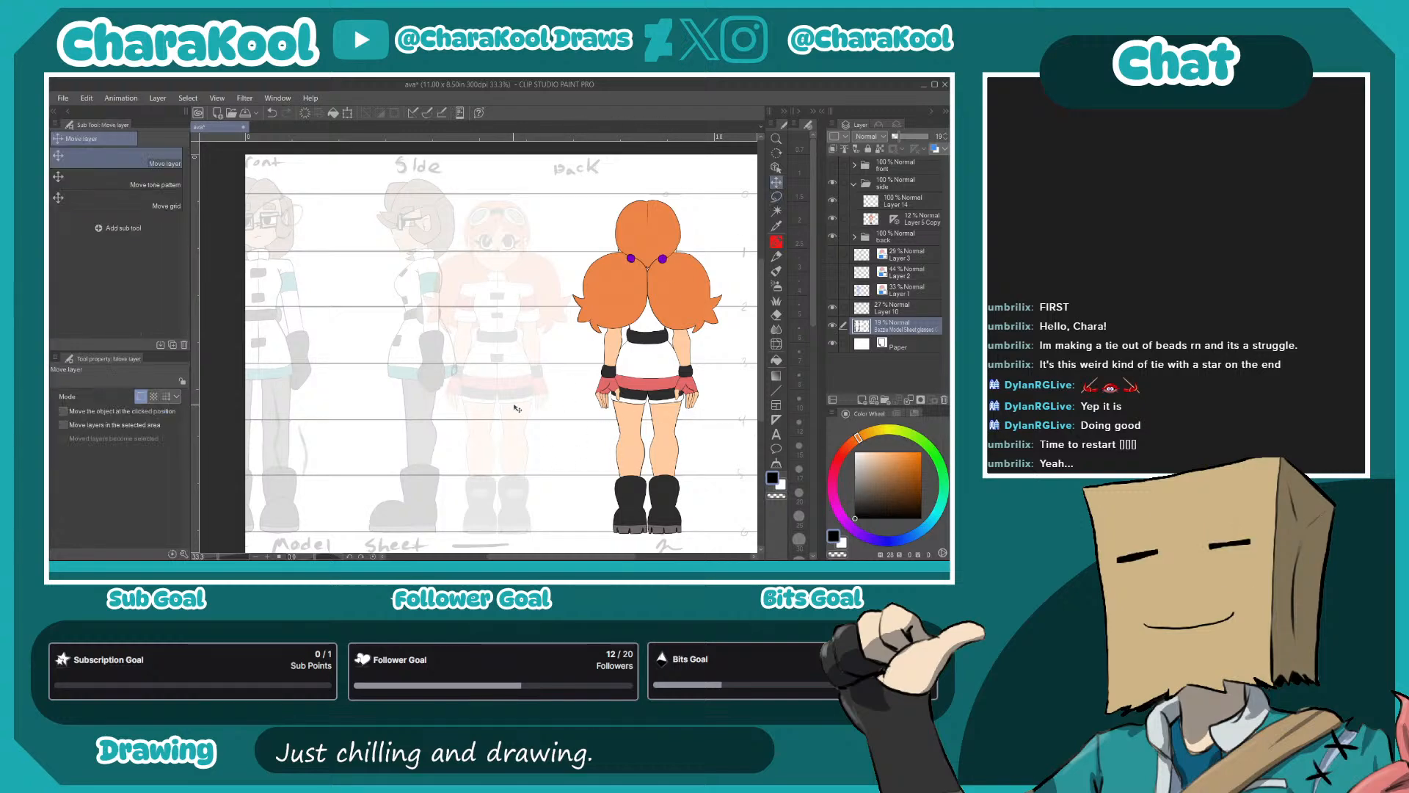
drag(528, 425, 499, 426)
drag(462, 346, 630, 393)
- On the empty layer in the side folder, sketch a head circle over the faded figure's head with the Mechanical pencil
click(901, 200)
scroll(615, 358, up, 1)
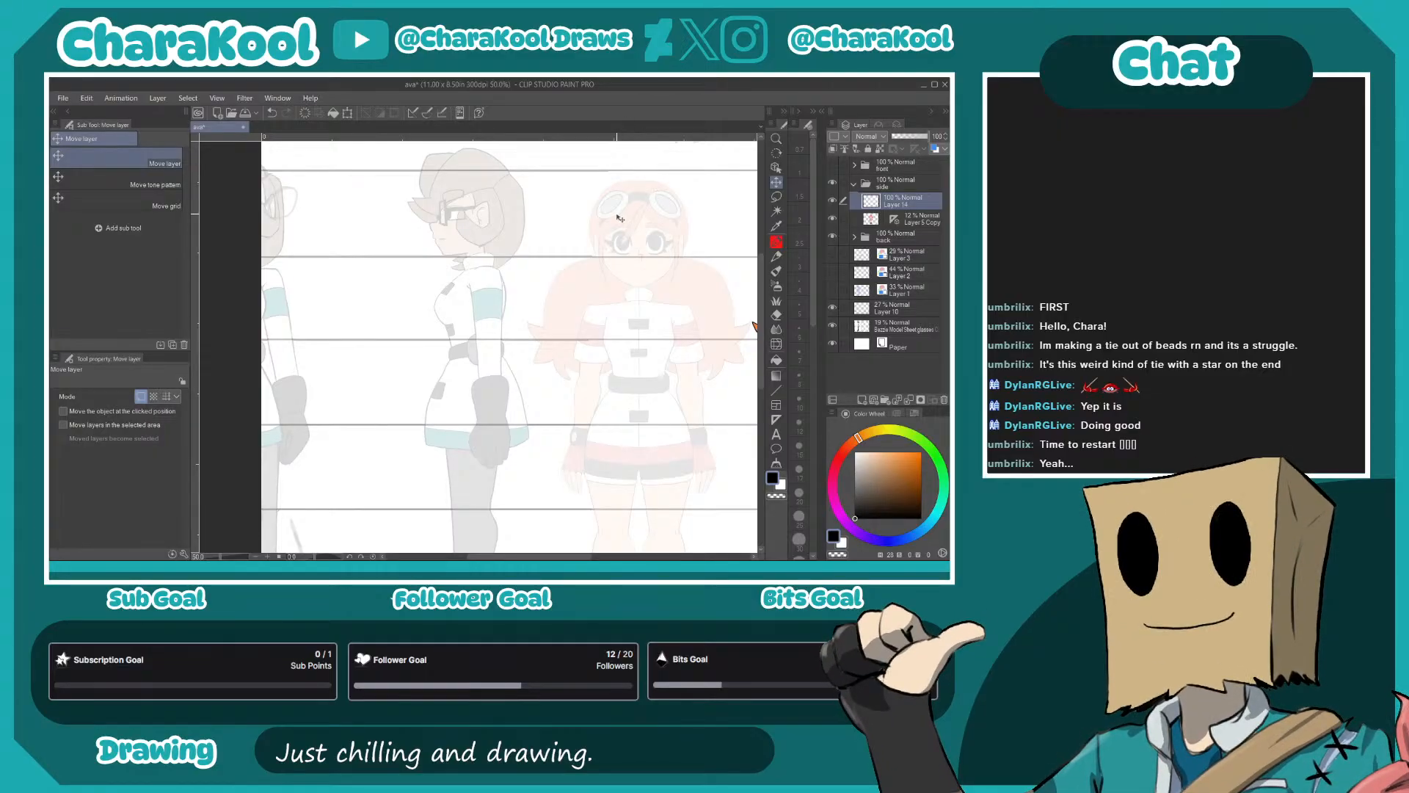
key(p)
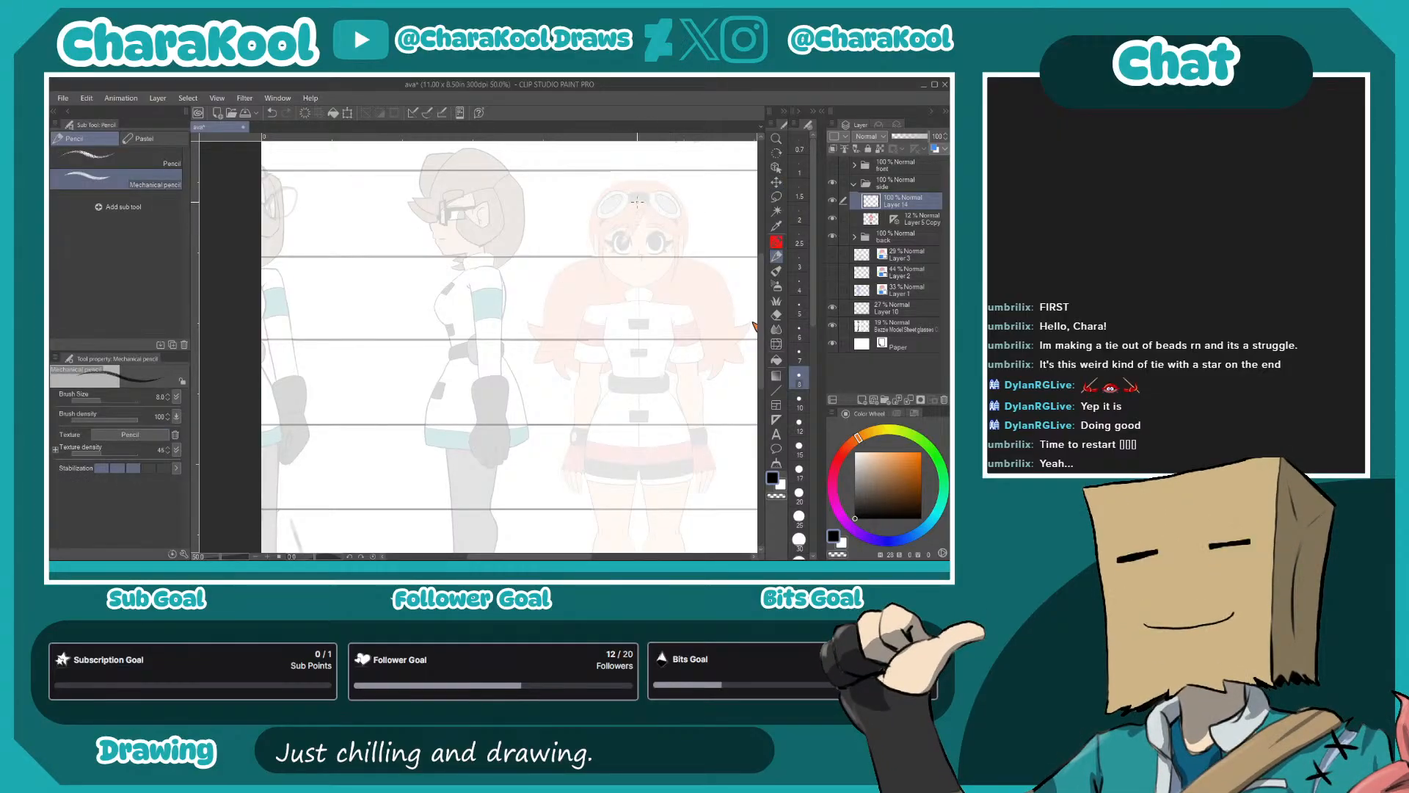
mouse_move(603, 215)
mouse_down()
mouse_move(625, 259)
mouse_move(657, 262)
mouse_move(675, 208)
mouse_move(623, 190)
mouse_move(654, 196)
mouse_move(598, 201)
mouse_move(618, 207)
mouse_move(592, 239)
mouse_move(673, 254)
mouse_move(665, 195)
mouse_up()
mouse_move(601, 239)
mouse_down()
mouse_move(623, 261)
mouse_move(662, 262)
mouse_up()
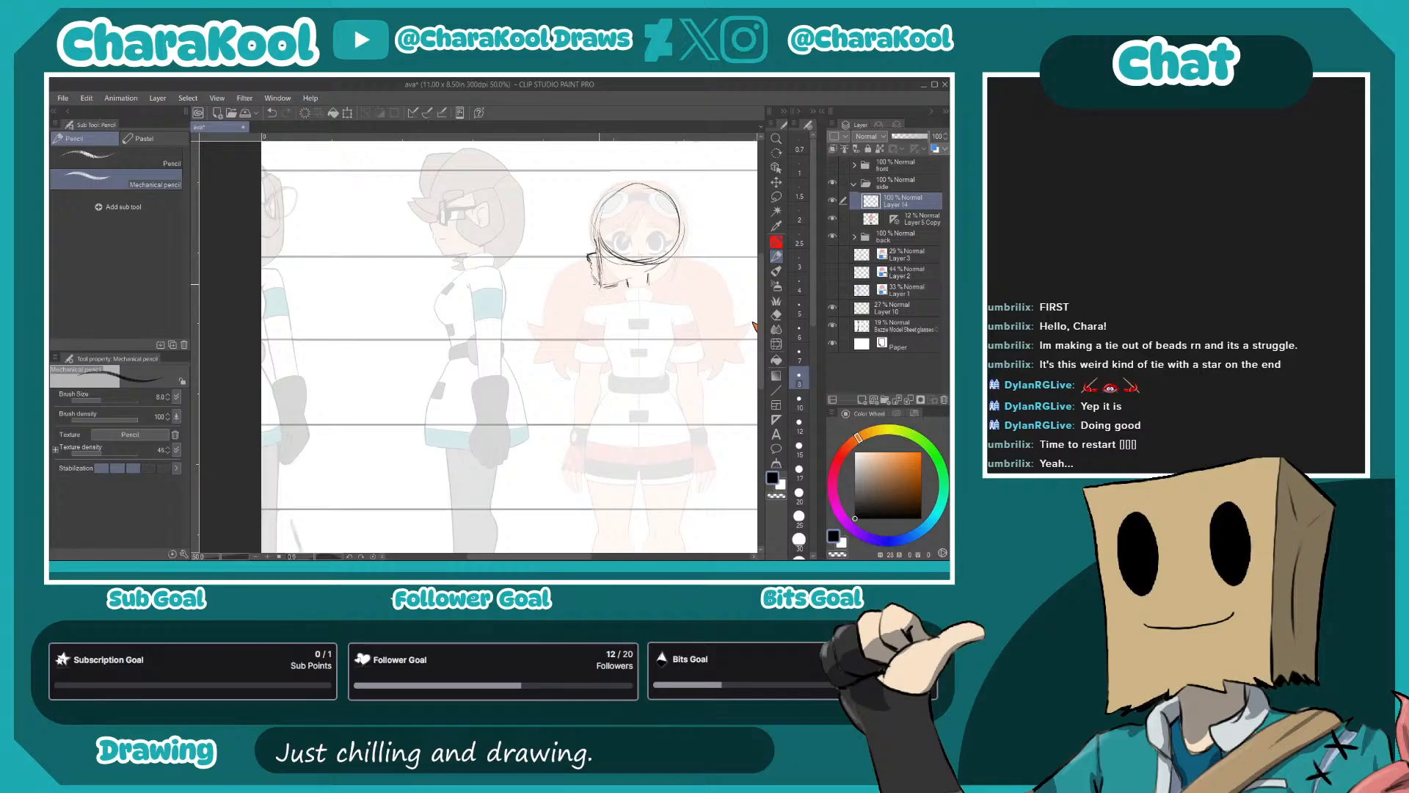
- Undo the first nose and chin strokes and redraw the face profile with nose, lips and jaw line closer to the head circle
drag(604, 287, 637, 276)
scroll(626, 231, up, 5)
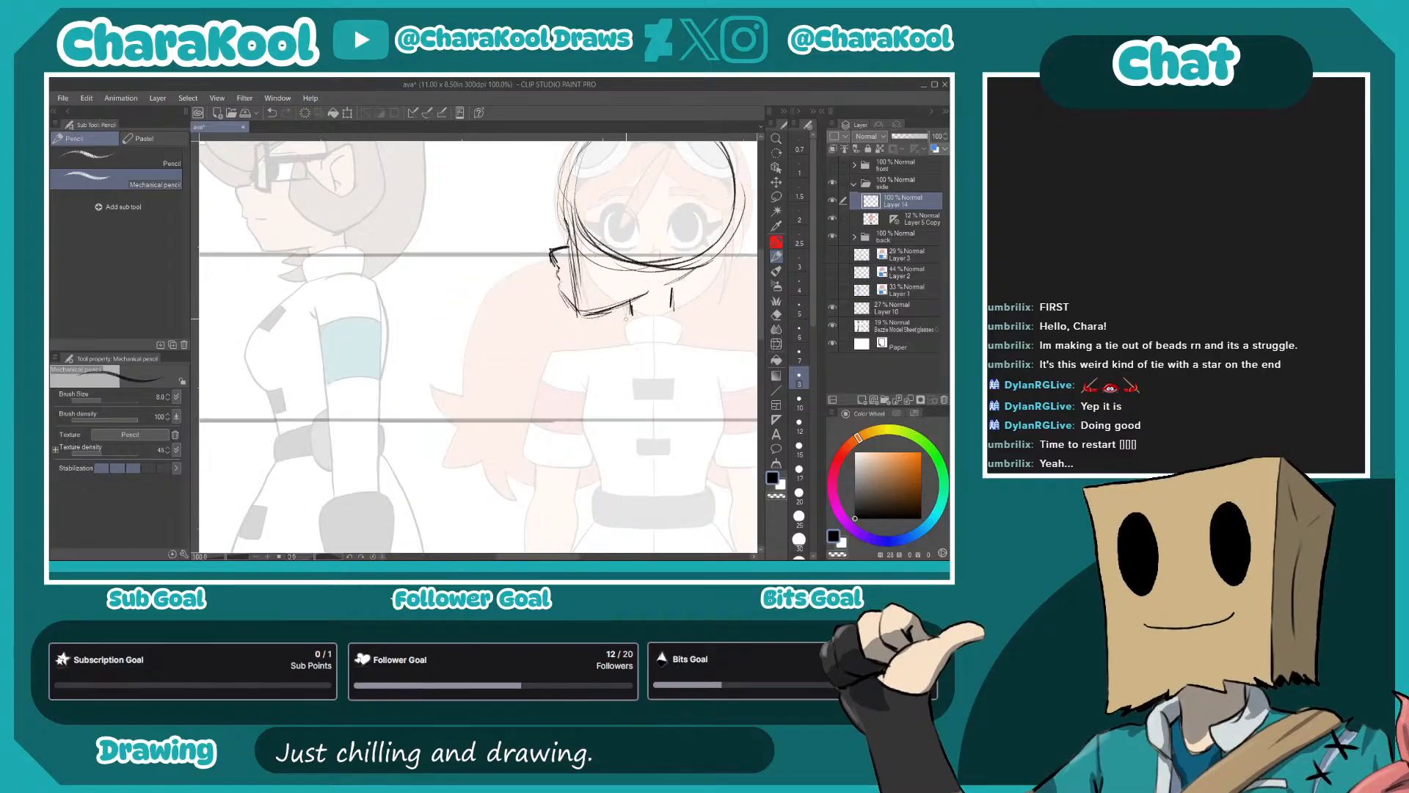
key(ctrl+z)
key(ctrl+z)
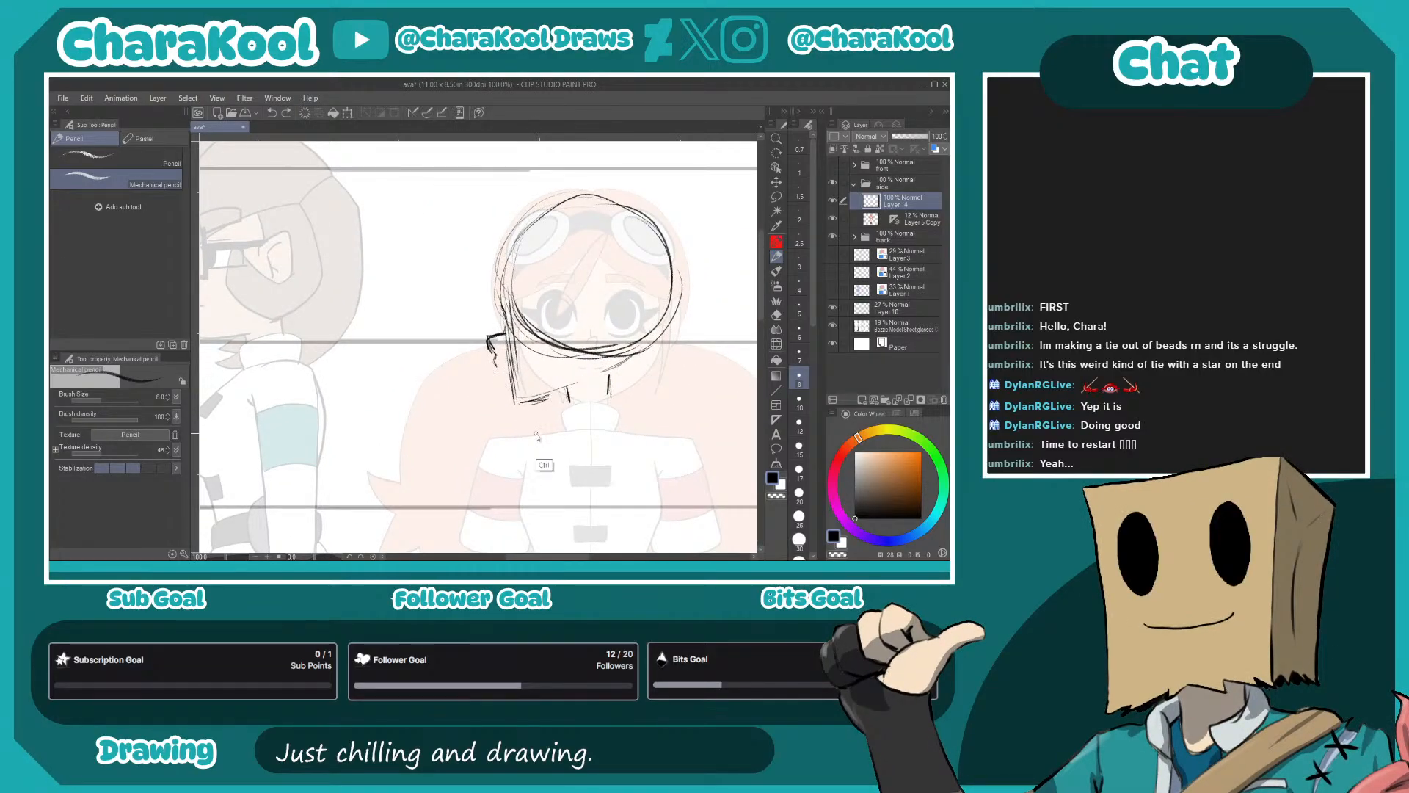
key(ctrl+z)
drag(502, 336, 496, 338)
drag(493, 338, 507, 256)
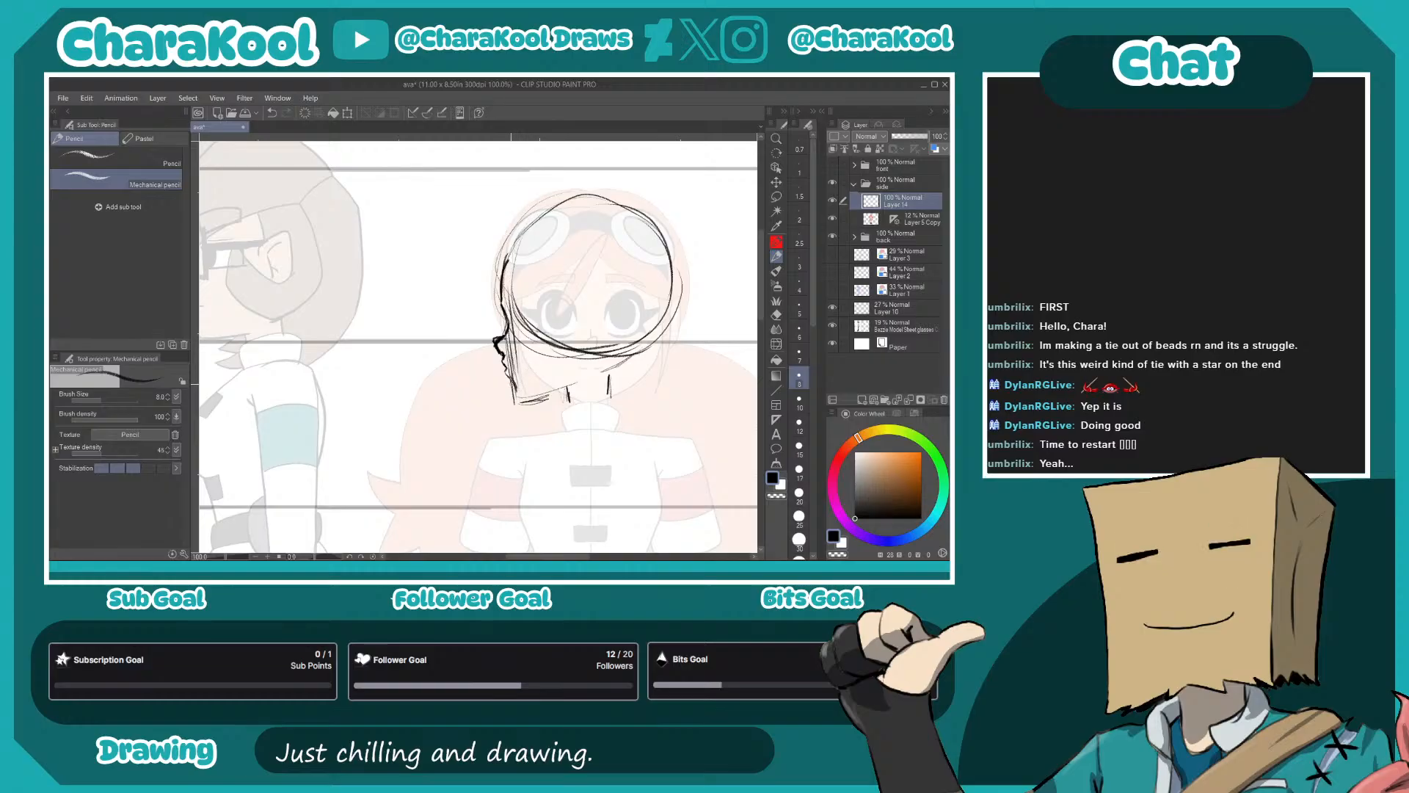
drag(522, 403, 586, 380)
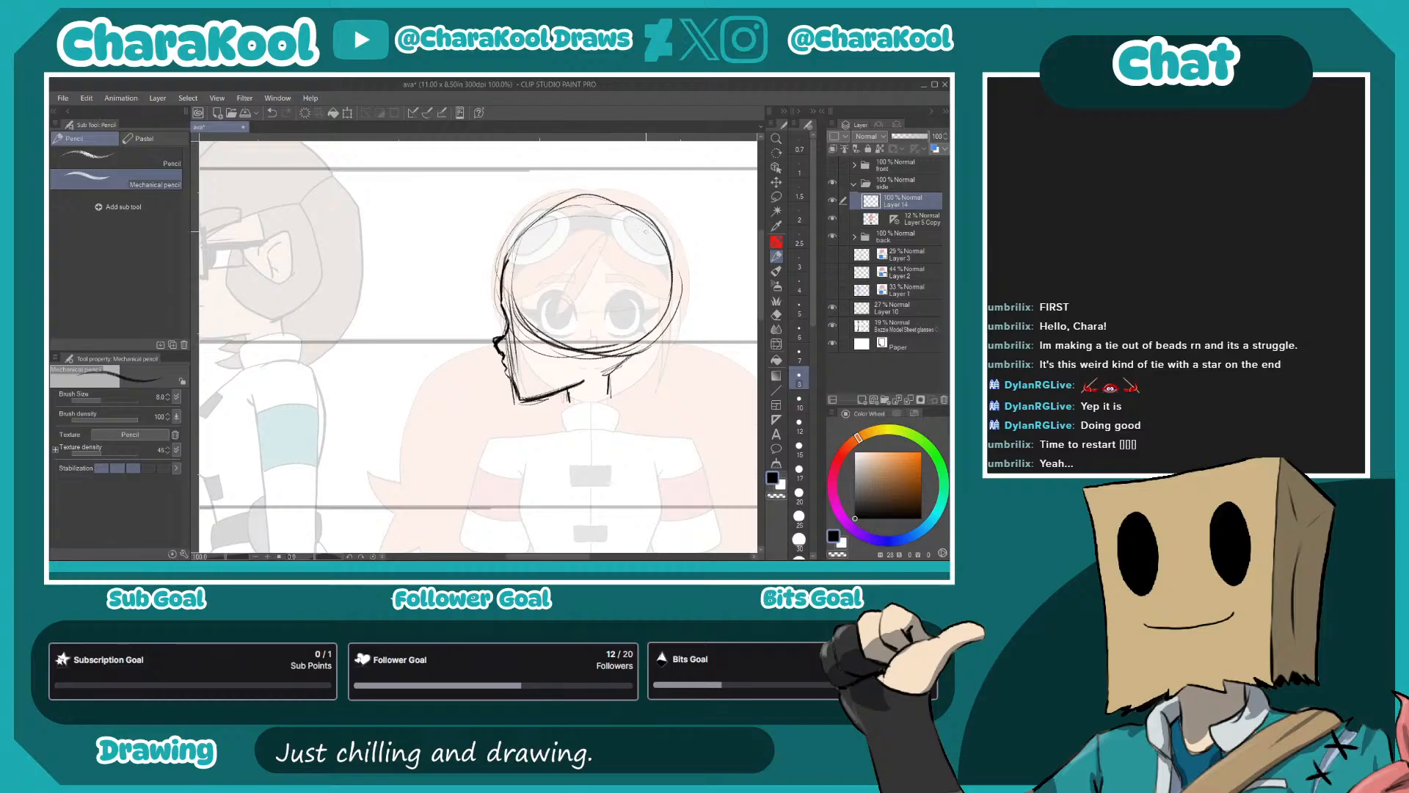
- Sketch the back of the head curving into the nape and reinforce the jaw and neck lines
mouse_move(660, 268)
mouse_down()
mouse_move(661, 295)
mouse_move(604, 377)
mouse_up()
drag(630, 326, 617, 345)
drag(612, 359, 597, 375)
mouse_move(603, 344)
mouse_down()
mouse_move(562, 405)
mouse_move(600, 392)
mouse_move(549, 390)
mouse_up()
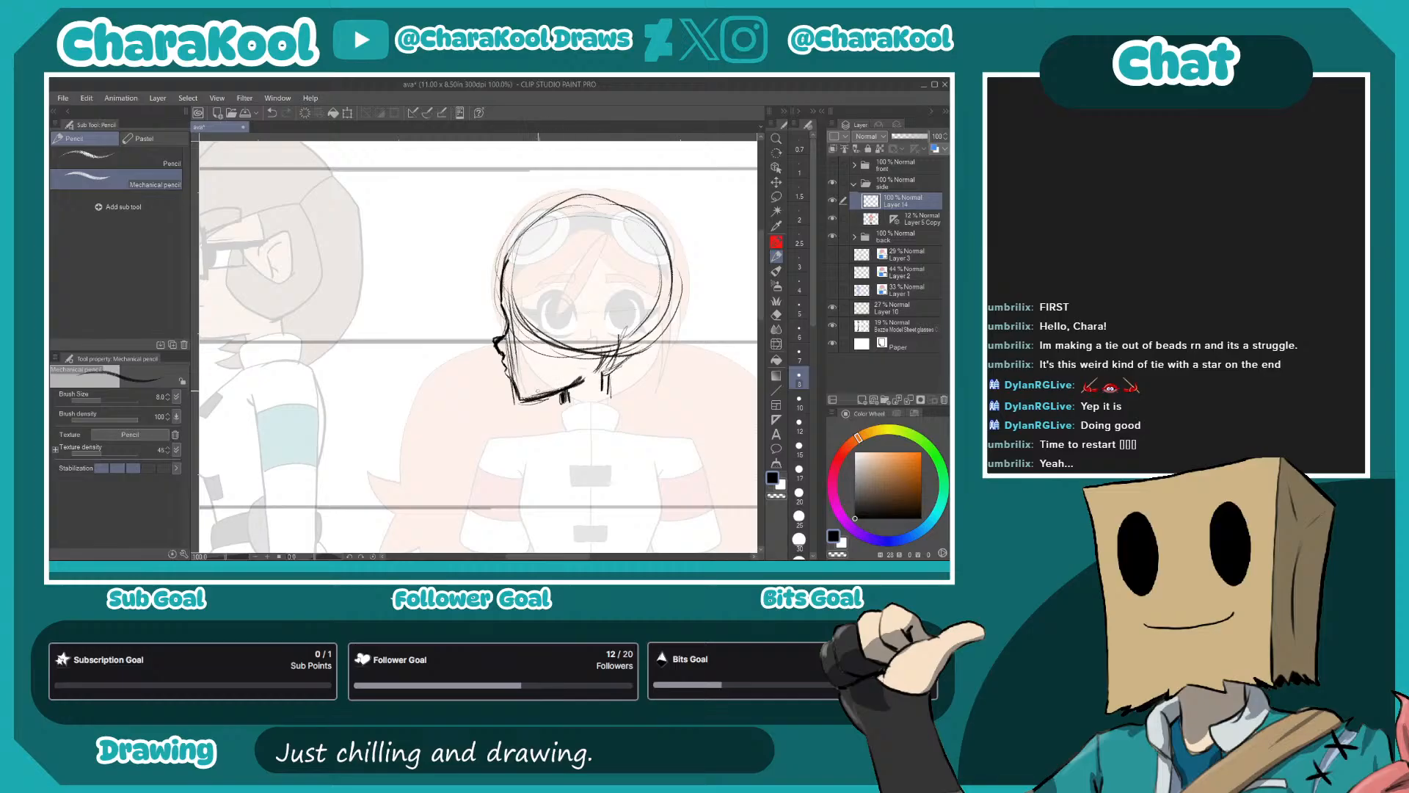
drag(613, 342, 596, 370)
drag(616, 329, 610, 349)
- Sketch the ear outline inside the rear half of the head circle
mouse_move(587, 285)
mouse_down()
mouse_move(613, 324)
mouse_move(611, 291)
mouse_move(609, 328)
mouse_move(584, 333)
mouse_move(596, 288)
mouse_move(582, 291)
mouse_move(610, 276)
mouse_up()
mouse_move(610, 278)
mouse_down()
mouse_move(612, 326)
mouse_move(665, 342)
mouse_move(715, 316)
mouse_move(745, 260)
mouse_move(657, 207)
mouse_move(596, 239)
mouse_up()
mouse_move(585, 319)
mouse_down()
mouse_move(561, 281)
mouse_move(611, 274)
mouse_up()
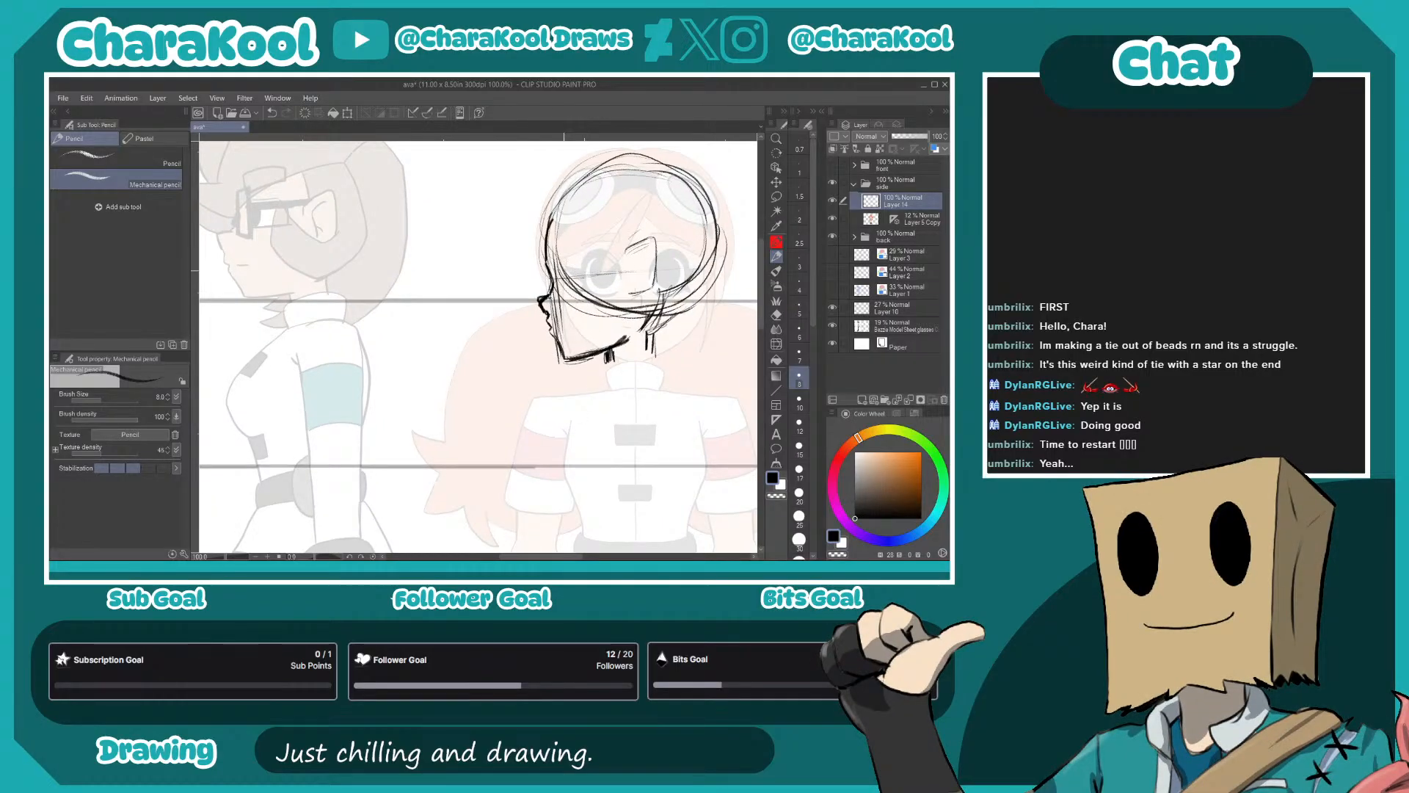
- Sketch the side-view eye with its brow, dark lashes and oval iris, and add a short mouth line
mouse_move(570, 271)
mouse_down()
mouse_move(565, 257)
mouse_move(585, 262)
mouse_up()
drag(568, 290, 586, 295)
mouse_move(574, 260)
mouse_down()
mouse_move(569, 286)
mouse_move(585, 241)
mouse_move(561, 252)
mouse_move(610, 170)
mouse_up()
key(ctrl+z)
key(ctrl+z)
drag(556, 322, 572, 327)
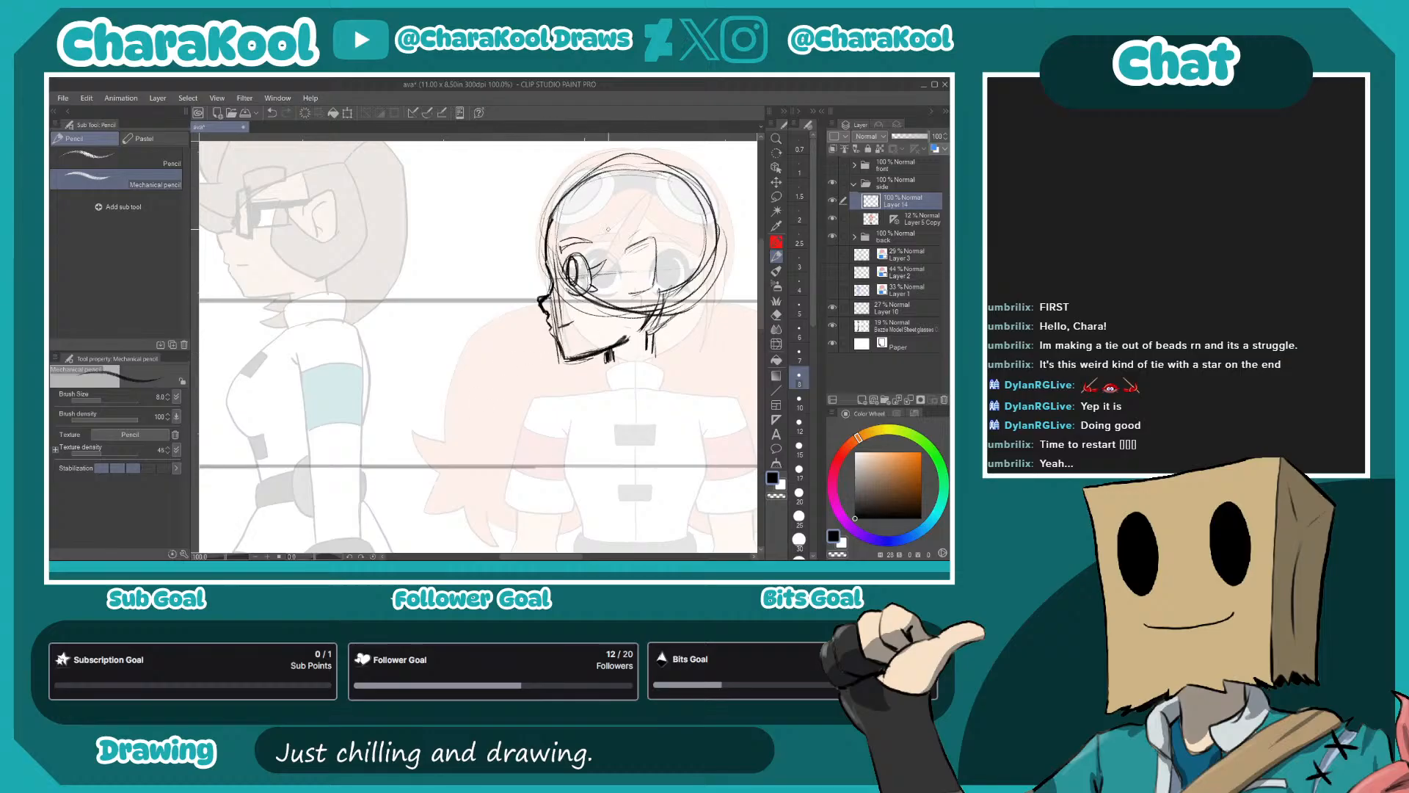
mouse_move(565, 271)
mouse_down()
mouse_move(569, 254)
mouse_move(590, 281)
mouse_move(583, 255)
mouse_move(591, 292)
mouse_move(567, 296)
mouse_move(569, 256)
mouse_move(563, 282)
mouse_up()
mouse_move(588, 273)
mouse_down()
mouse_move(606, 259)
mouse_move(598, 292)
mouse_move(606, 260)
mouse_up()
- Sketch the pointed bangs jutting out over the forehead and a long side lock hanging in front of the ear
mouse_move(558, 203)
mouse_down()
mouse_move(509, 285)
mouse_move(537, 250)
mouse_move(522, 270)
mouse_up()
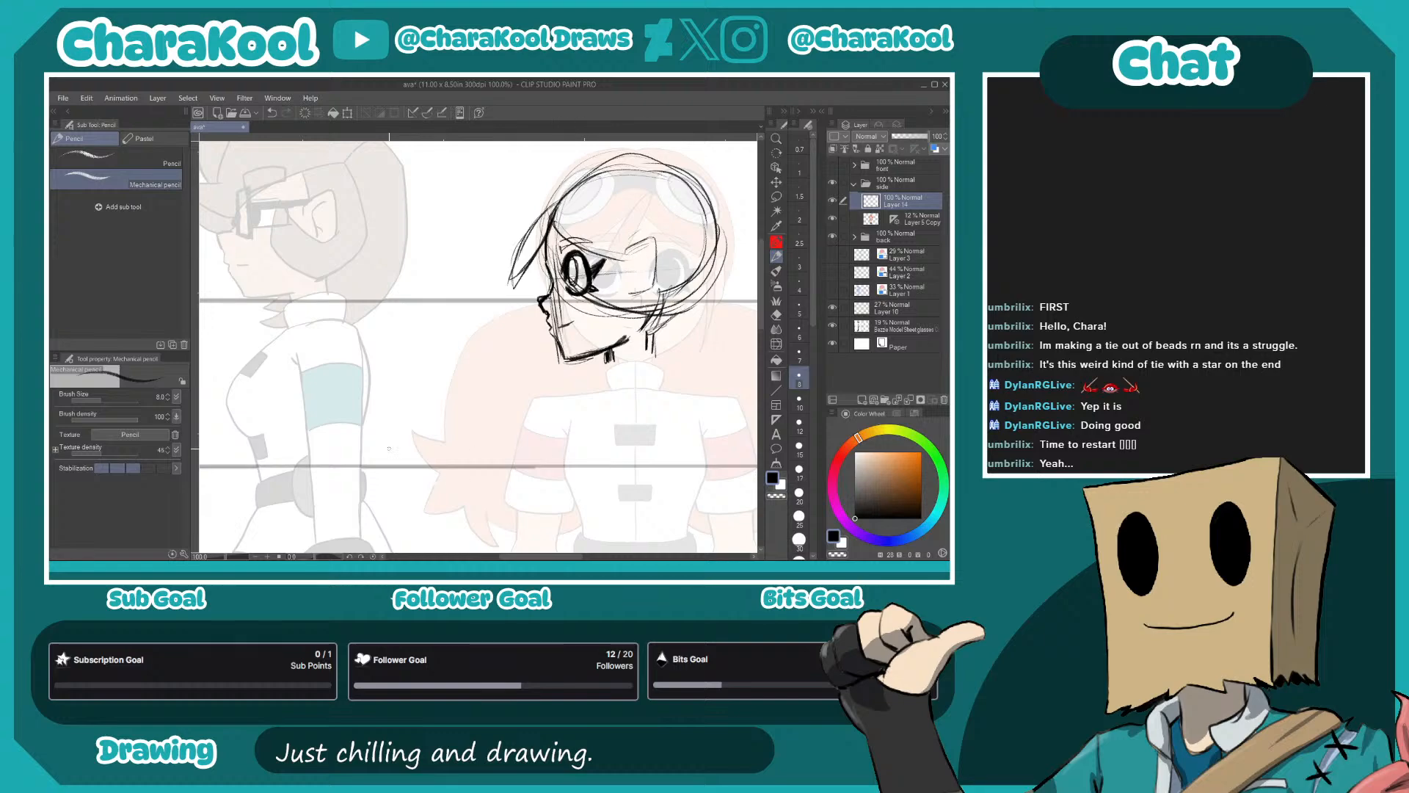
mouse_move(613, 275)
mouse_down()
mouse_move(626, 255)
mouse_move(611, 365)
mouse_up()
drag(632, 252, 622, 341)
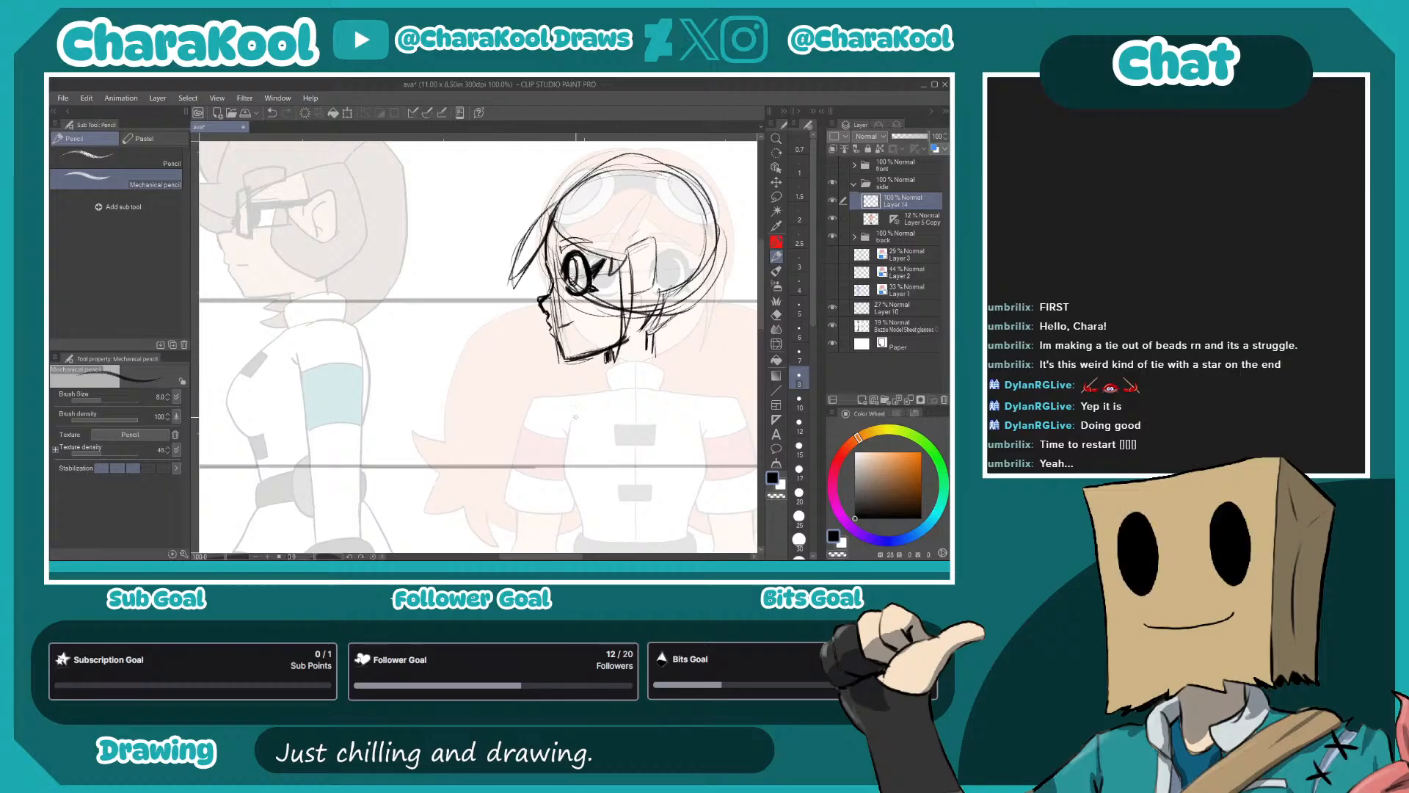
- Strengthen the ear outline and add the inner ear lines
mouse_move(646, 243)
mouse_down()
mouse_move(624, 261)
mouse_move(636, 297)
mouse_move(627, 261)
mouse_move(655, 281)
mouse_move(636, 297)
mouse_move(646, 303)
mouse_up()
drag(652, 298, 632, 310)
drag(654, 248, 652, 290)
drag(670, 388, 624, 382)
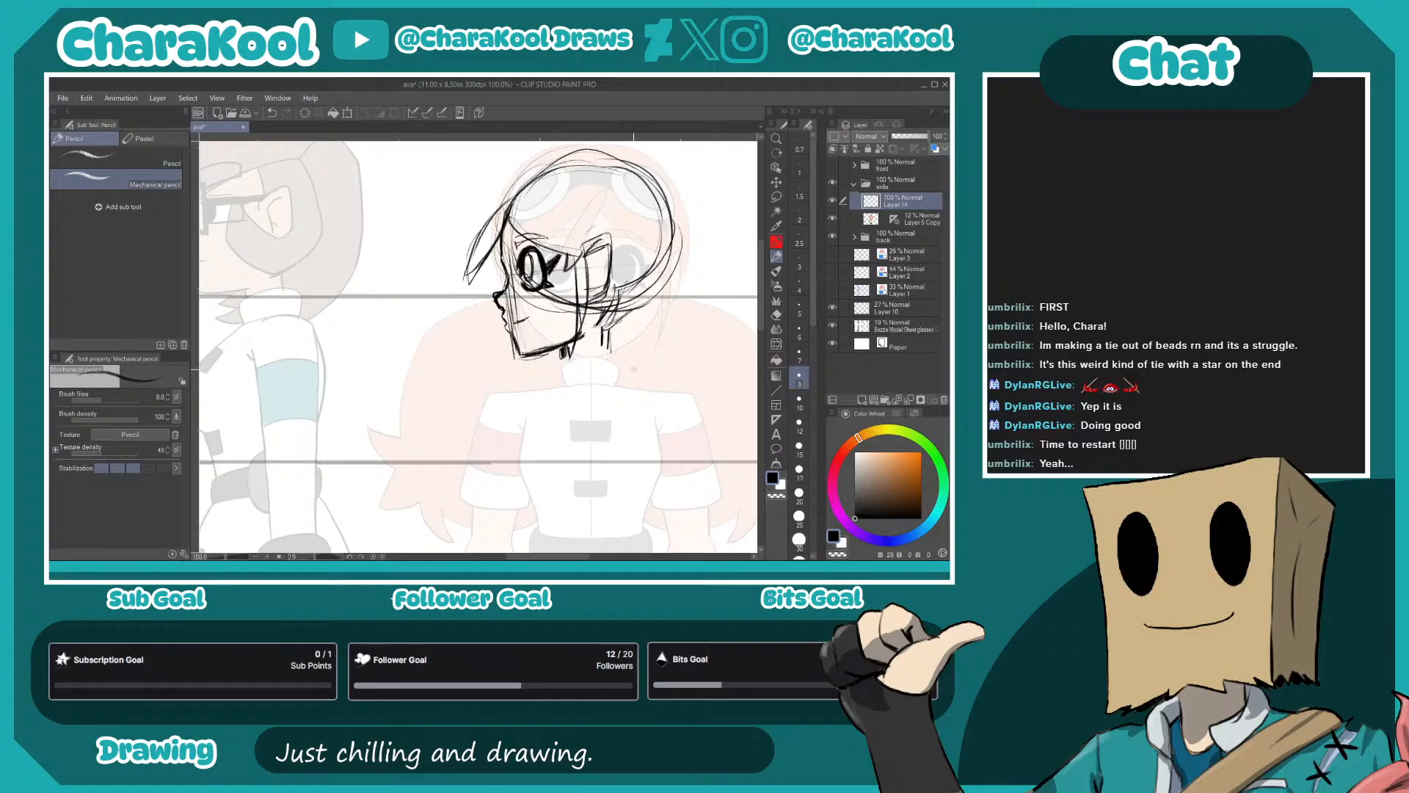
mouse_move(324, 339)
mouse_down()
mouse_move(751, 344)
mouse_move(332, 328)
mouse_up()
drag(676, 352, 612, 335)
drag(552, 254, 581, 296)
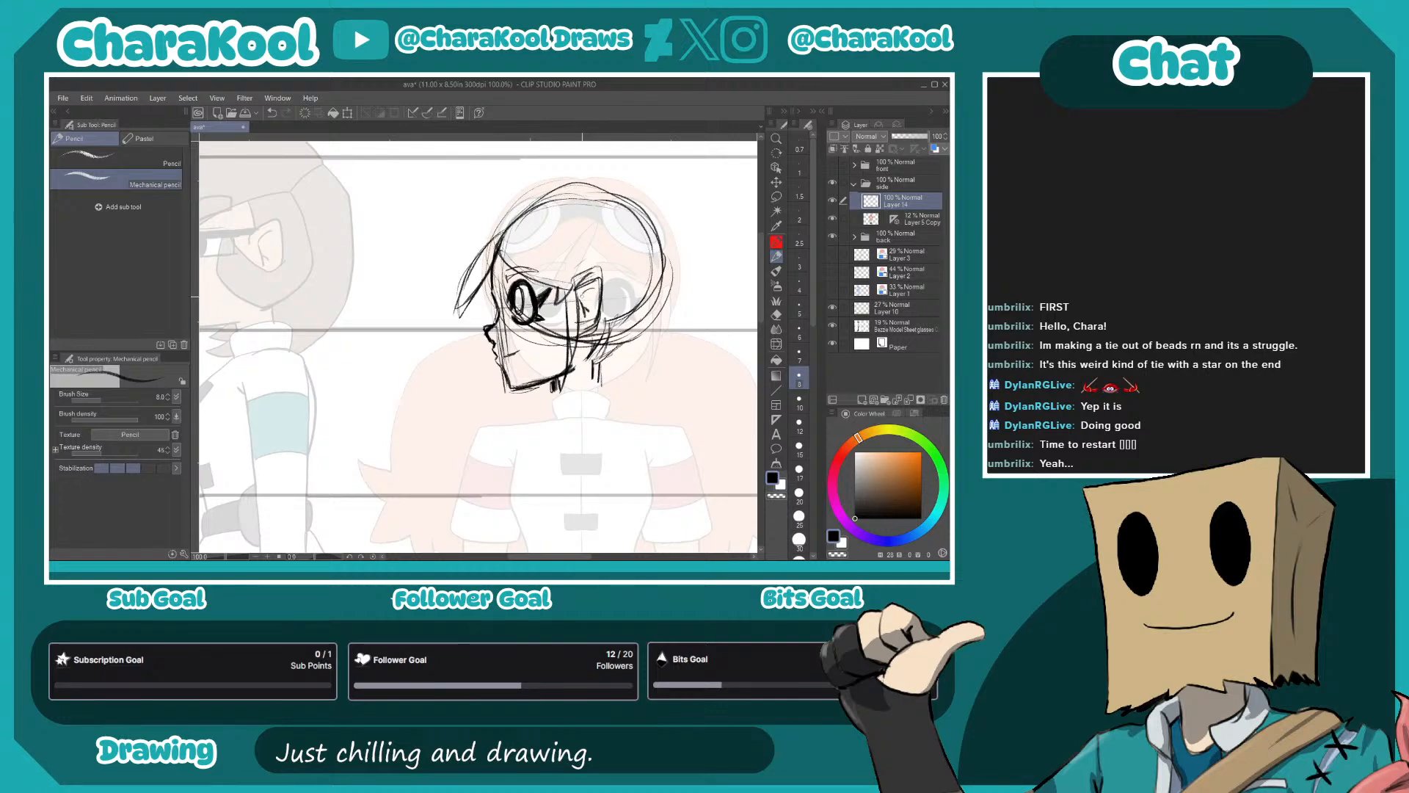
drag(583, 317, 586, 296)
- Sketch the round goggle lens and its frame on the upper front of the head
mouse_move(586, 223)
mouse_down()
mouse_move(563, 204)
mouse_move(591, 231)
mouse_move(525, 229)
mouse_move(581, 247)
mouse_move(564, 249)
mouse_move(567, 208)
mouse_move(545, 233)
mouse_move(533, 220)
mouse_up()
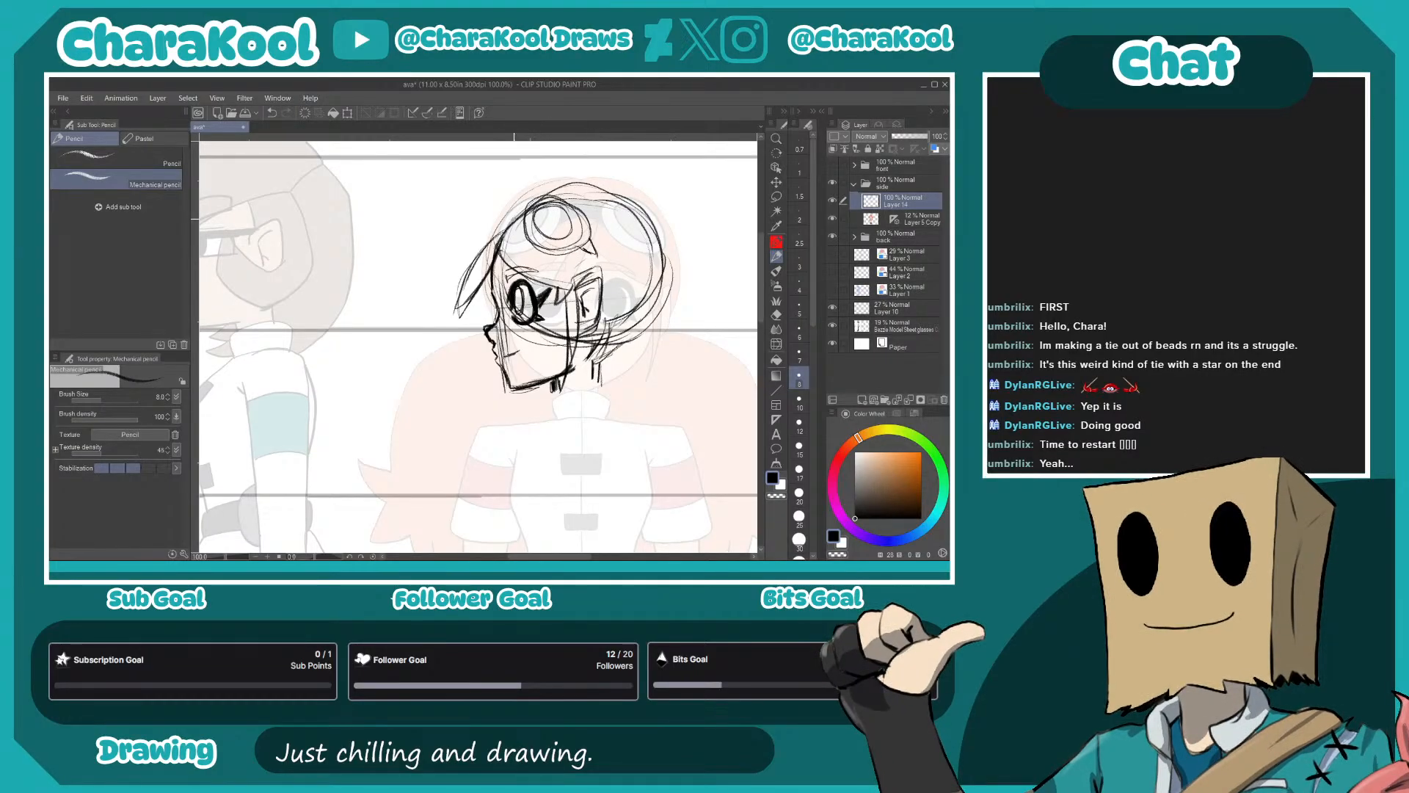
mouse_move(527, 225)
mouse_down()
mouse_move(514, 217)
mouse_move(533, 203)
mouse_move(516, 220)
mouse_move(509, 204)
mouse_move(539, 193)
mouse_move(580, 203)
mouse_move(589, 238)
mouse_up()
- Sketch a small hair tie circle at the back of the head just above the nape
mouse_move(676, 356)
mouse_down()
mouse_move(618, 294)
mouse_move(559, 358)
mouse_up()
drag(544, 344, 588, 355)
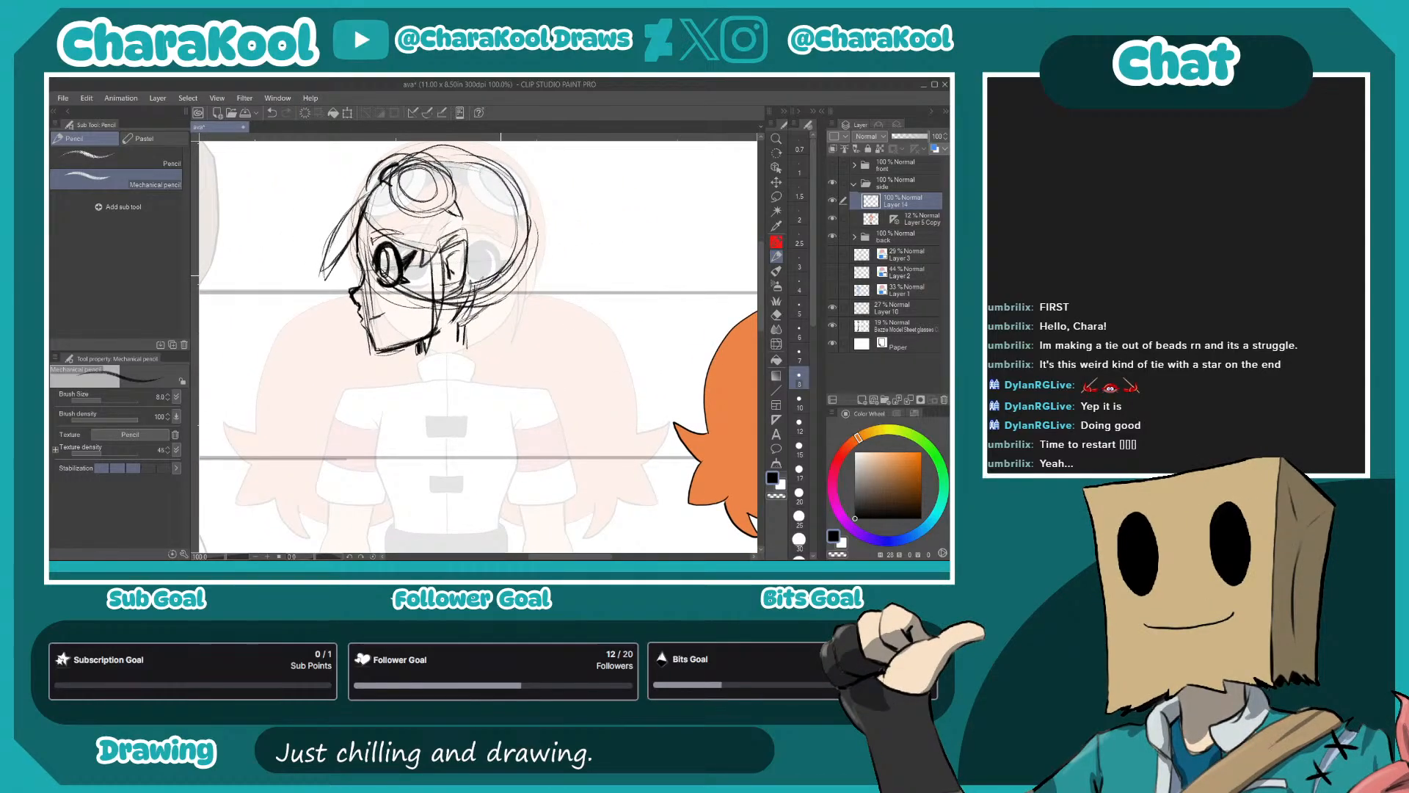
drag(533, 345, 376, 308)
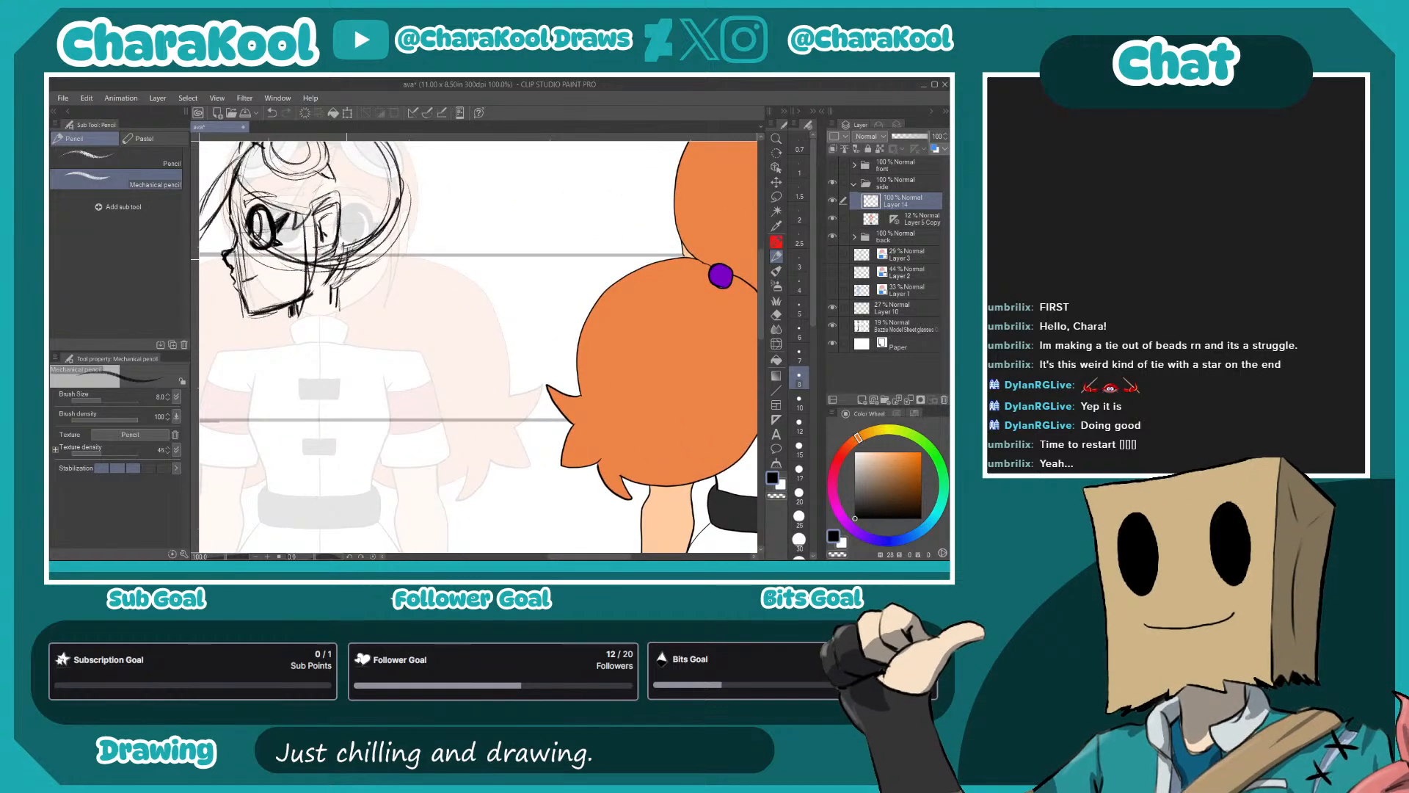
mouse_move(376, 243)
mouse_down()
mouse_move(347, 260)
mouse_move(580, 282)
mouse_up()
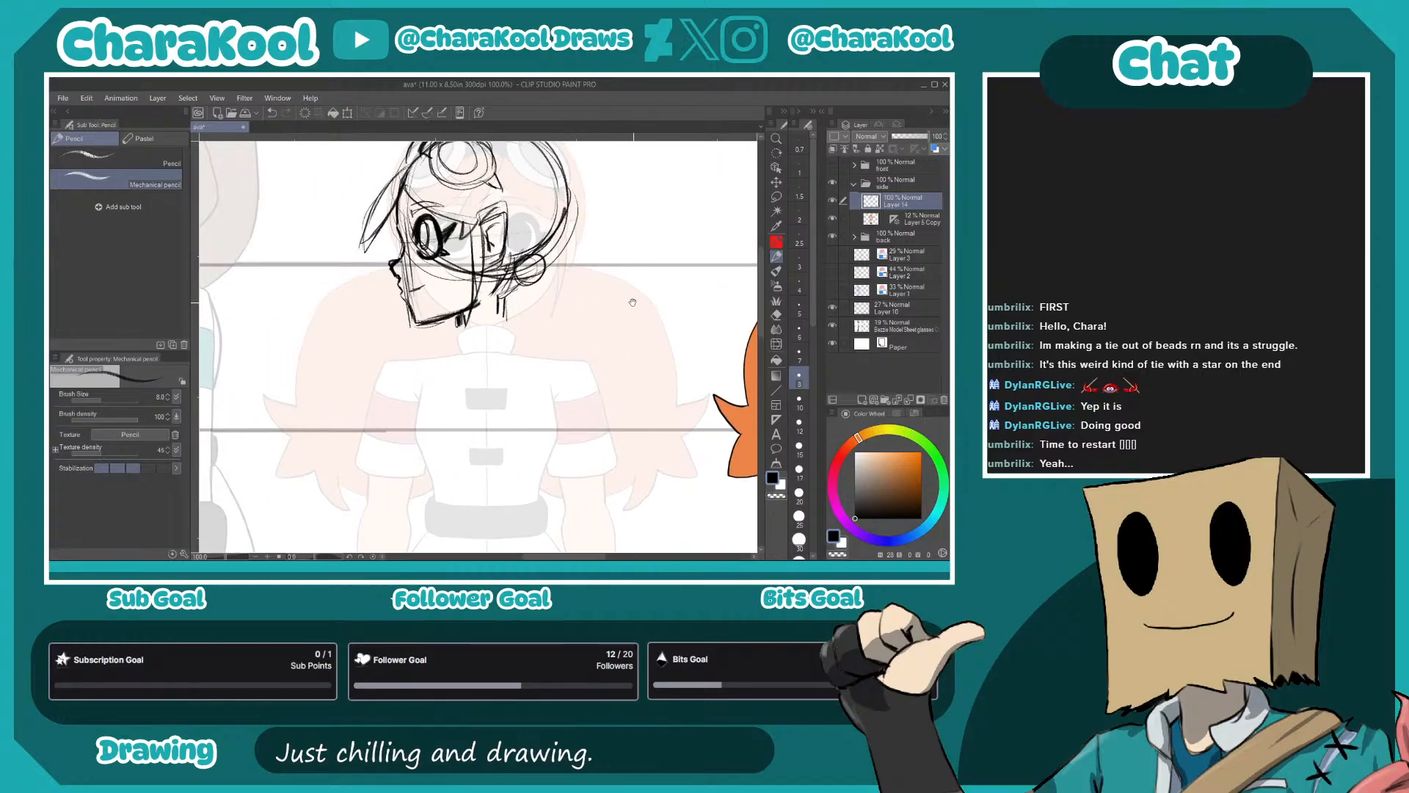
- Sketch the jacket's collar around the neck and a shoulder joint circle beneath it
mouse_move(507, 338)
mouse_down()
mouse_move(552, 232)
mouse_move(526, 218)
mouse_move(562, 208)
mouse_move(511, 247)
mouse_move(562, 247)
mouse_move(562, 208)
mouse_move(516, 255)
mouse_up()
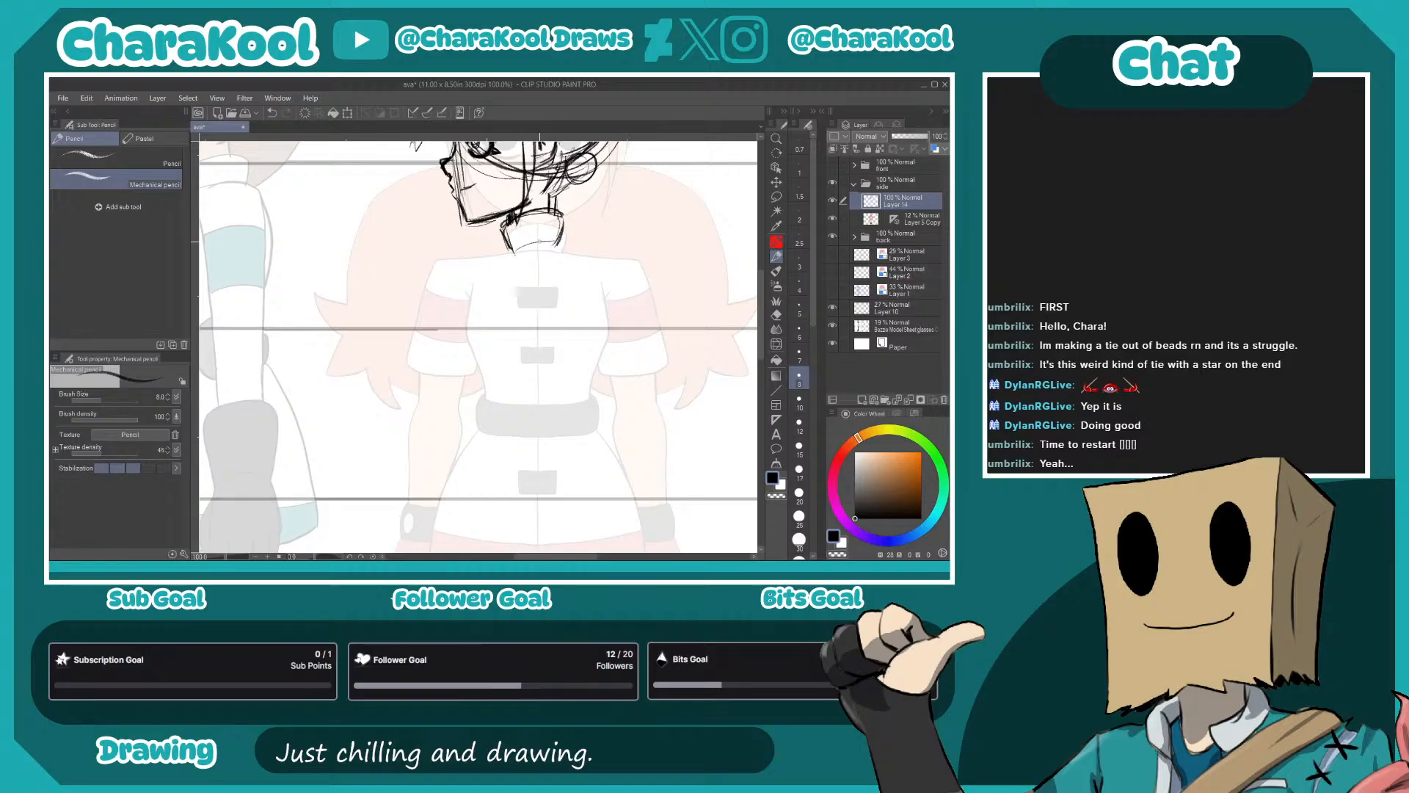
drag(459, 332, 492, 309)
mouse_move(547, 229)
mouse_down()
mouse_move(572, 261)
mouse_move(558, 258)
mouse_move(599, 227)
mouse_move(554, 245)
mouse_move(603, 241)
mouse_up()
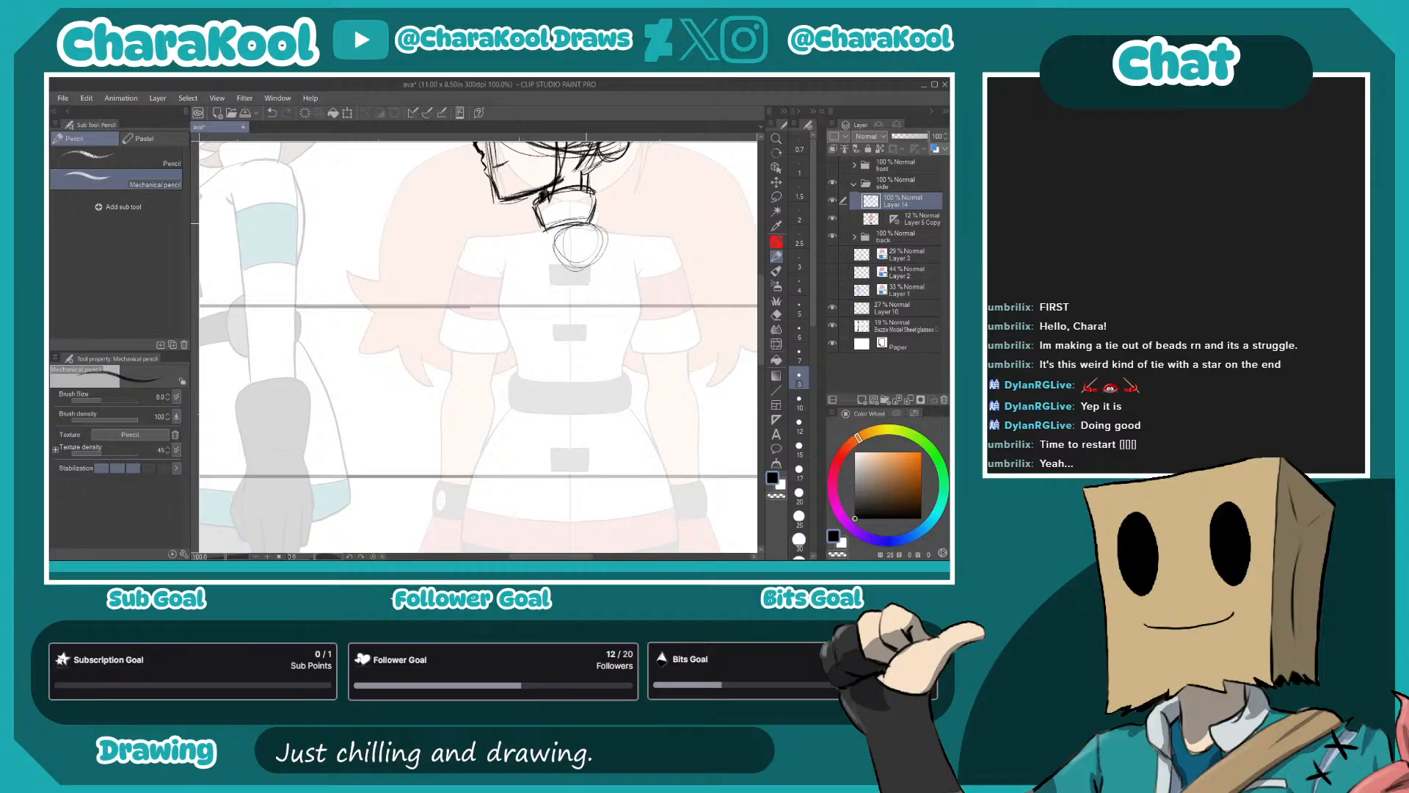
- Sketch the curved front outline of the torso from the collar over the chest down to the waist
mouse_move(590, 340)
mouse_down()
mouse_move(583, 214)
mouse_move(596, 206)
mouse_up()
mouse_move(554, 236)
mouse_down()
mouse_move(590, 206)
mouse_move(541, 281)
mouse_move(570, 352)
mouse_up()
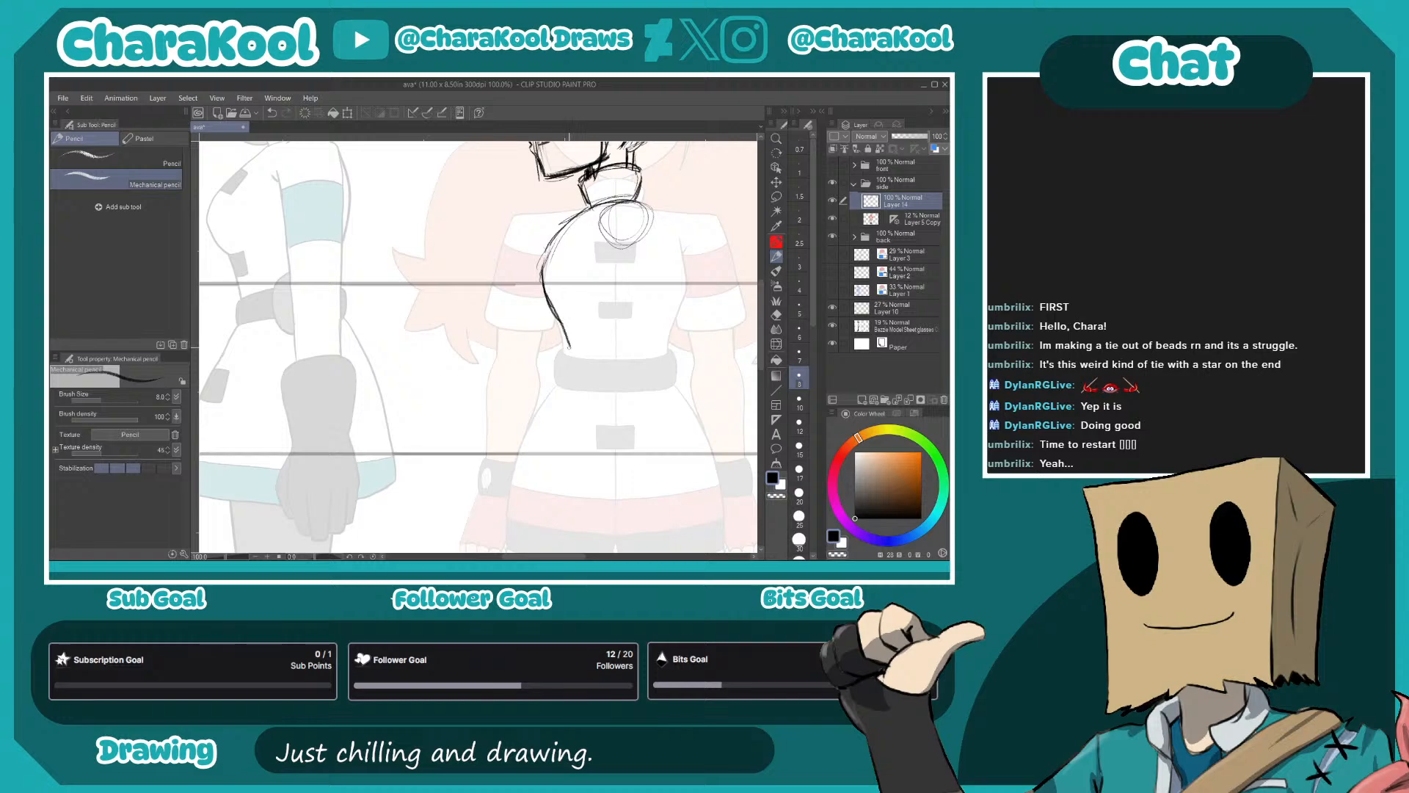
mouse_move(556, 244)
mouse_down()
mouse_move(542, 295)
mouse_move(546, 264)
mouse_up()
mouse_move(588, 213)
mouse_down()
mouse_move(546, 260)
mouse_move(558, 243)
mouse_move(543, 279)
mouse_move(558, 312)
mouse_up()
mouse_move(596, 252)
mouse_down()
mouse_move(593, 181)
mouse_move(594, 224)
mouse_move(592, 212)
mouse_up()
- Sketch the back outline of the torso from the collar down to the waist
drag(636, 165, 655, 234)
drag(657, 213, 636, 298)
drag(657, 241, 641, 314)
drag(643, 289, 640, 305)
drag(659, 215, 644, 290)
drag(645, 168, 657, 234)
- Sketch the wide belt around the waist
mouse_move(560, 310)
mouse_down()
mouse_move(629, 313)
mouse_move(581, 303)
mouse_move(552, 321)
mouse_move(624, 354)
mouse_move(568, 340)
mouse_move(650, 346)
mouse_up()
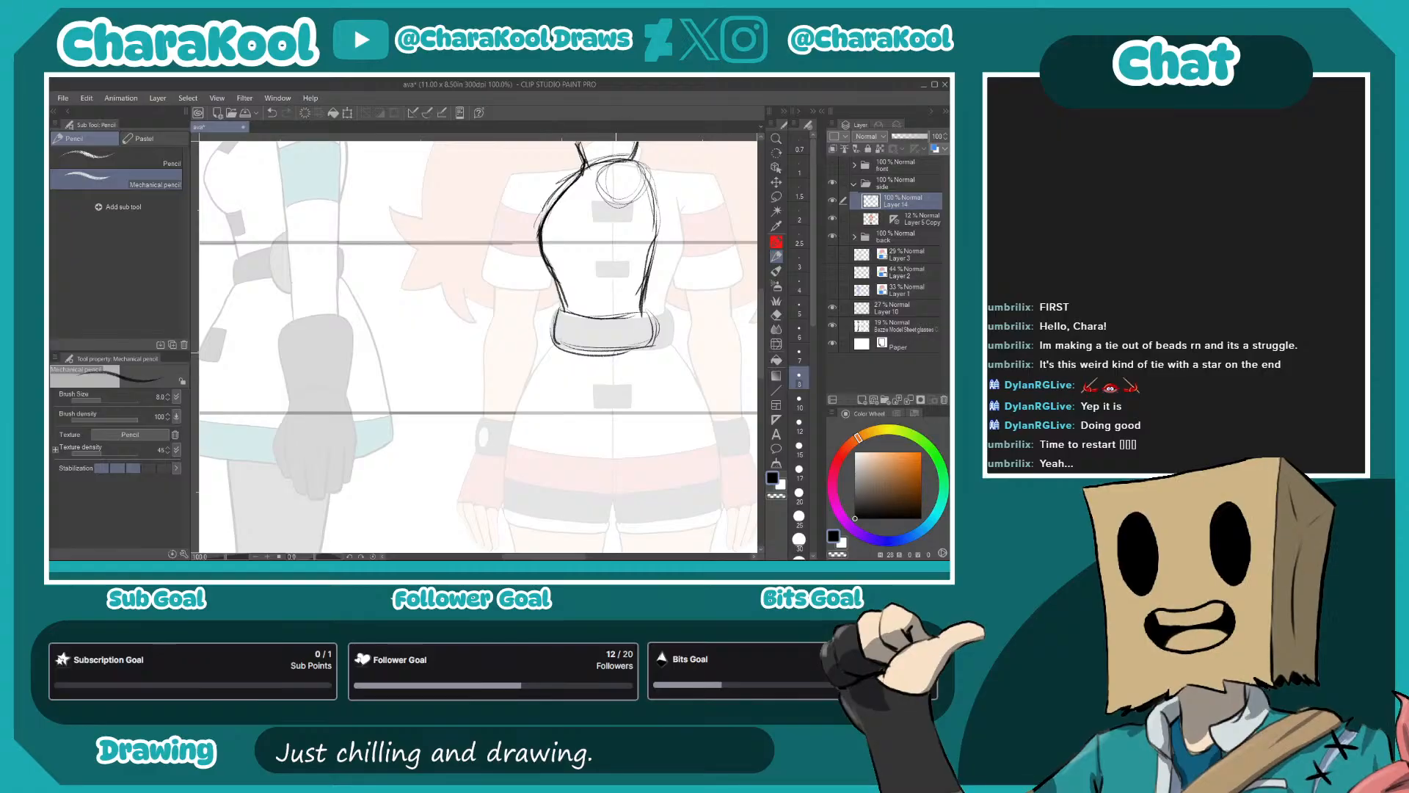
drag(577, 316, 652, 309)
mouse_move(564, 312)
mouse_down()
mouse_move(627, 307)
mouse_move(551, 351)
mouse_move(624, 355)
mouse_up()
- Sketch the flared skirt below the belt with its front and back edges, hem and trim line
drag(620, 430, 607, 306)
mouse_move(537, 219)
mouse_down()
mouse_move(494, 315)
mouse_move(495, 365)
mouse_up()
mouse_move(502, 284)
mouse_down()
mouse_move(490, 378)
mouse_move(494, 350)
mouse_move(626, 371)
mouse_up()
mouse_move(530, 359)
mouse_down()
mouse_move(685, 345)
mouse_move(601, 363)
mouse_move(672, 357)
mouse_up()
mouse_move(640, 221)
mouse_down()
mouse_move(686, 306)
mouse_move(683, 350)
mouse_up()
mouse_move(494, 345)
mouse_down()
mouse_move(527, 360)
mouse_move(682, 353)
mouse_up()
- Sketch the toggle tabs along the front edge of the skirt and jacket
mouse_move(500, 322)
mouse_down()
mouse_move(683, 321)
mouse_move(546, 333)
mouse_up()
mouse_move(540, 261)
mouse_down()
mouse_move(610, 270)
mouse_move(586, 294)
mouse_up()
drag(619, 188, 610, 294)
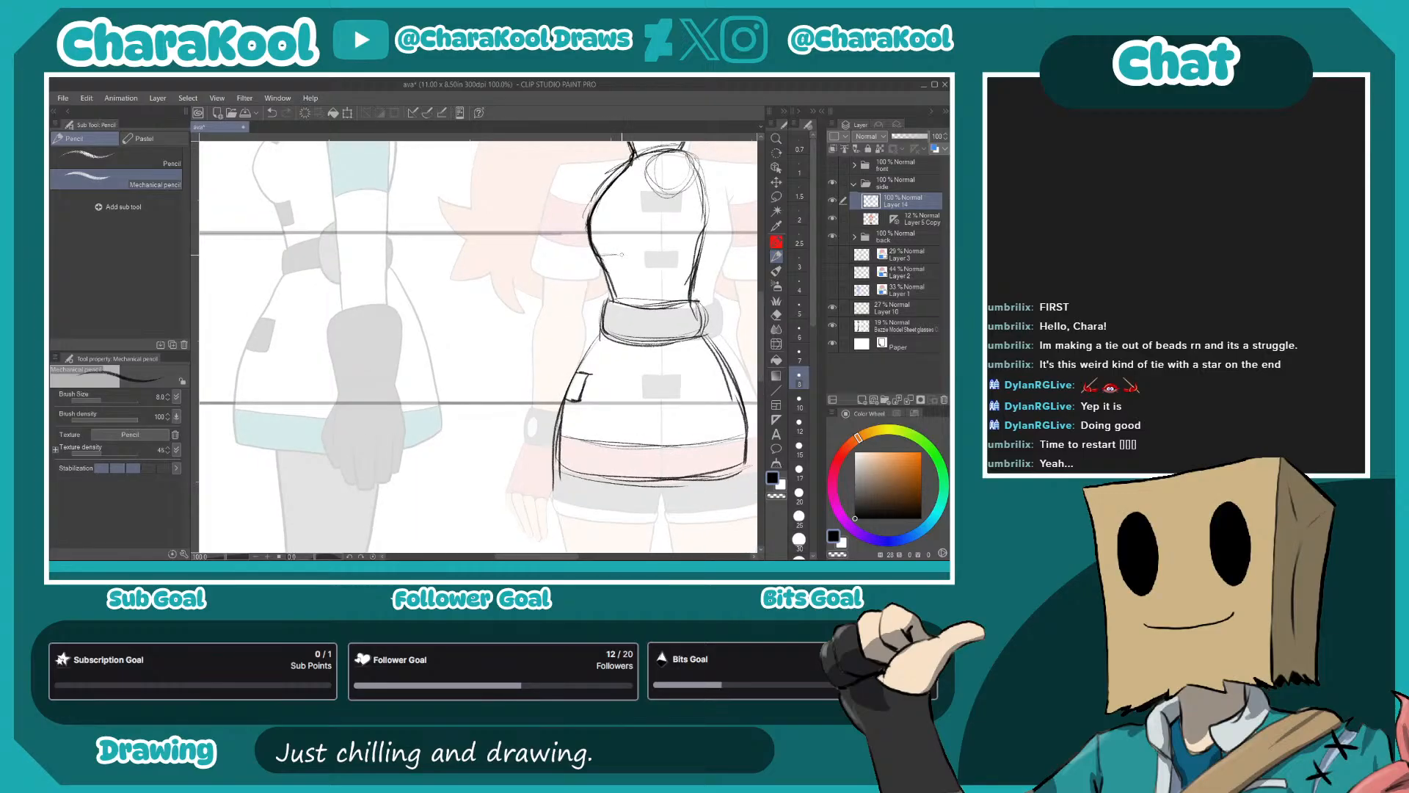
drag(624, 270, 604, 273)
drag(624, 189, 598, 213)
- Draw a vertical guideline for the leg from the skirt down to the floor line
mouse_move(710, 533)
mouse_down()
mouse_move(629, 316)
mouse_move(651, 229)
mouse_move(638, 299)
mouse_move(613, 283)
mouse_move(606, 425)
mouse_up()
drag(621, 313, 599, 283)
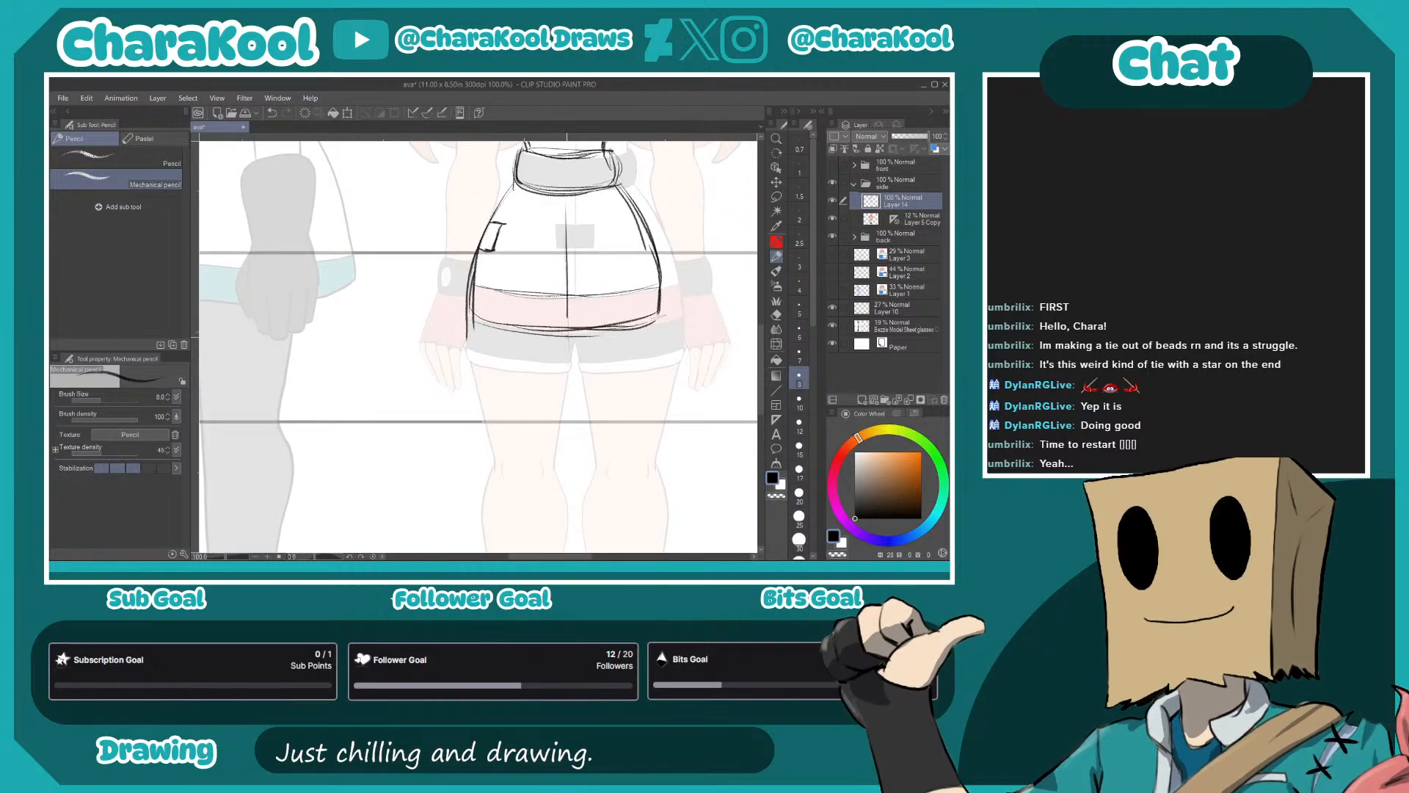
drag(567, 217, 566, 478)
drag(568, 400, 568, 519)
drag(588, 425, 600, 209)
drag(580, 258, 581, 381)
drag(578, 302, 580, 442)
drag(581, 381, 580, 533)
- Rough in the thigh, knee circle, shin and calf around the vertical guideline
mouse_move(558, 217)
mouse_down()
mouse_move(545, 358)
mouse_move(559, 234)
mouse_move(528, 258)
mouse_up()
drag(511, 194, 537, 284)
mouse_move(517, 202)
mouse_down()
mouse_move(539, 280)
mouse_move(590, 293)
mouse_up()
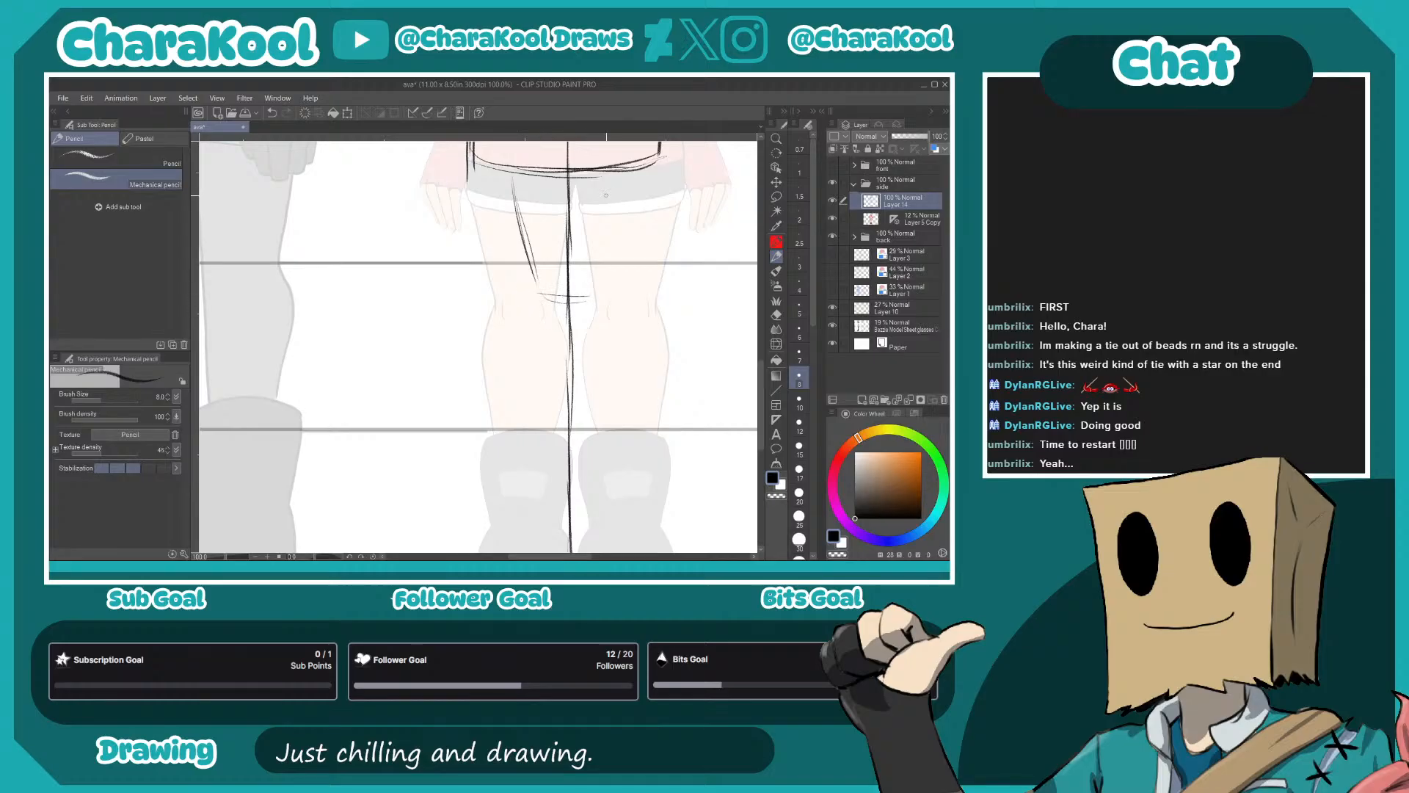
mouse_move(611, 176)
mouse_down()
mouse_move(589, 290)
mouse_move(596, 266)
mouse_move(550, 327)
mouse_move(591, 309)
mouse_move(541, 312)
mouse_move(547, 334)
mouse_up()
mouse_move(530, 266)
mouse_down()
mouse_move(537, 311)
mouse_move(588, 315)
mouse_move(544, 409)
mouse_up()
drag(547, 334, 539, 433)
mouse_move(585, 351)
mouse_down()
mouse_move(585, 242)
mouse_move(601, 245)
mouse_move(583, 333)
mouse_up()
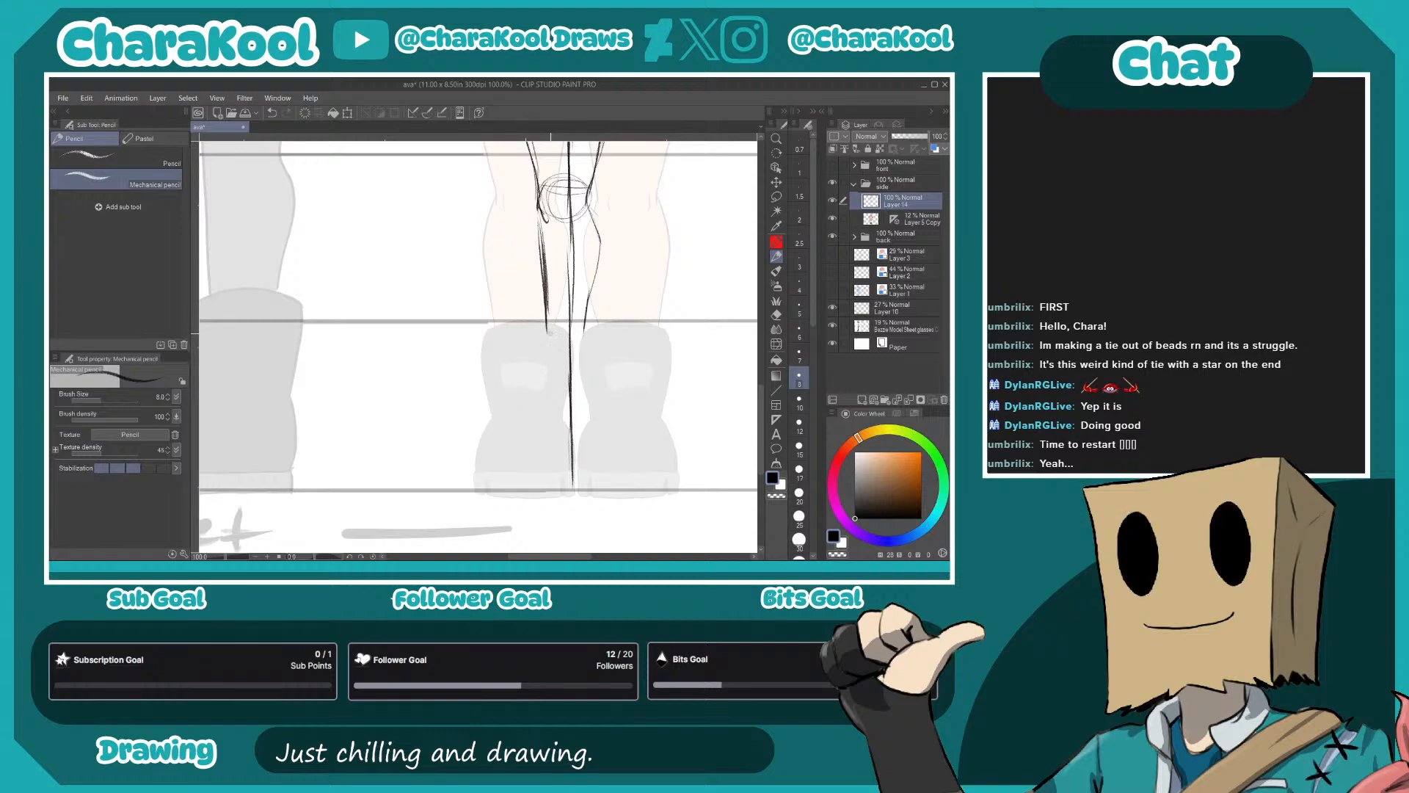
- Sketch the boot's top opening and shaft sides, with construction circles on the lower leg and ankle
mouse_move(549, 336)
mouse_down()
mouse_move(561, 397)
mouse_move(616, 337)
mouse_move(615, 289)
mouse_move(618, 330)
mouse_up()
mouse_move(555, 266)
mouse_down()
mouse_move(630, 265)
mouse_move(550, 360)
mouse_up()
drag(561, 307, 554, 341)
drag(630, 267, 620, 371)
drag(589, 245, 594, 411)
drag(597, 359, 588, 485)
mouse_move(596, 411)
mouse_down()
mouse_move(585, 488)
mouse_move(613, 470)
mouse_move(611, 486)
mouse_up()
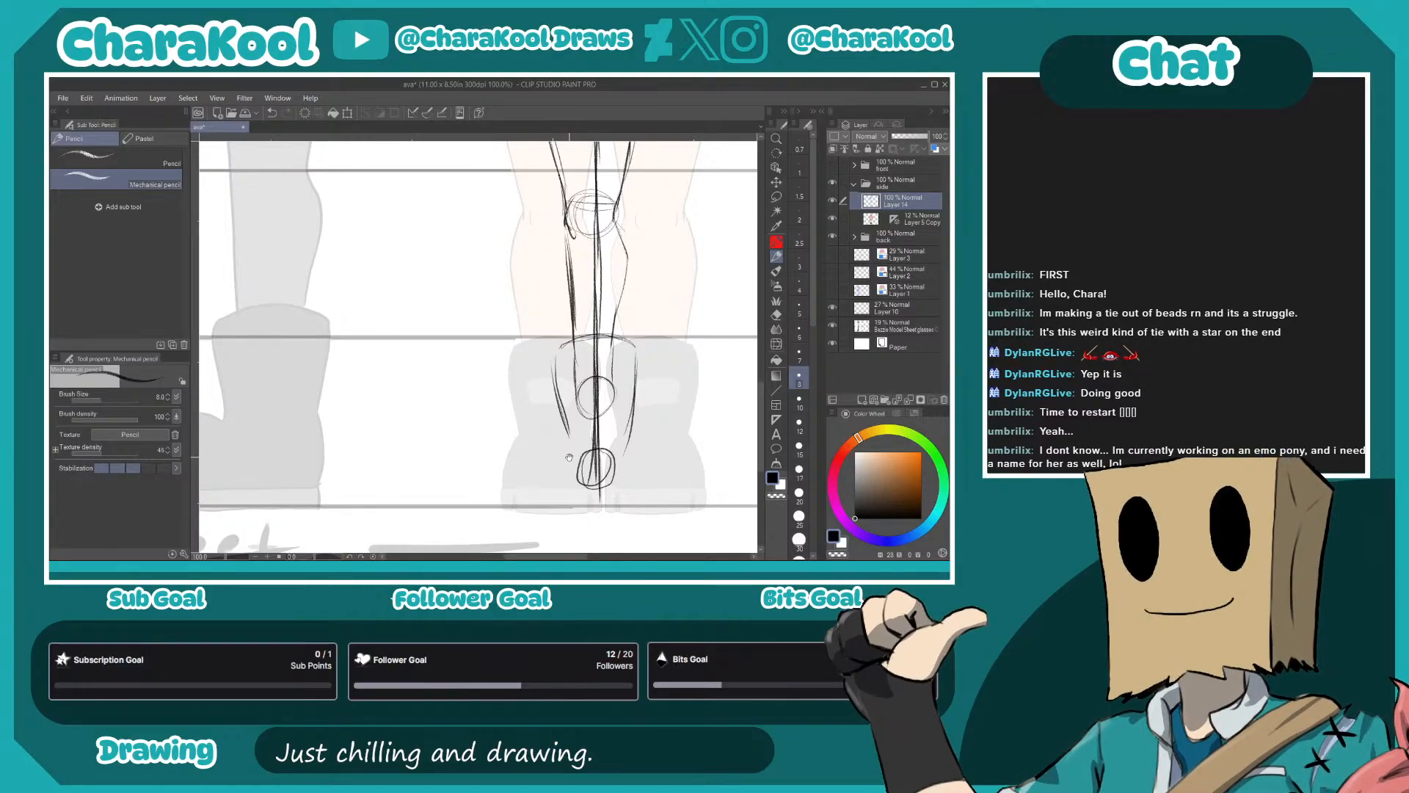
- Sketch the boot's rounded toe pointing forward and its heel line
drag(566, 466, 548, 420)
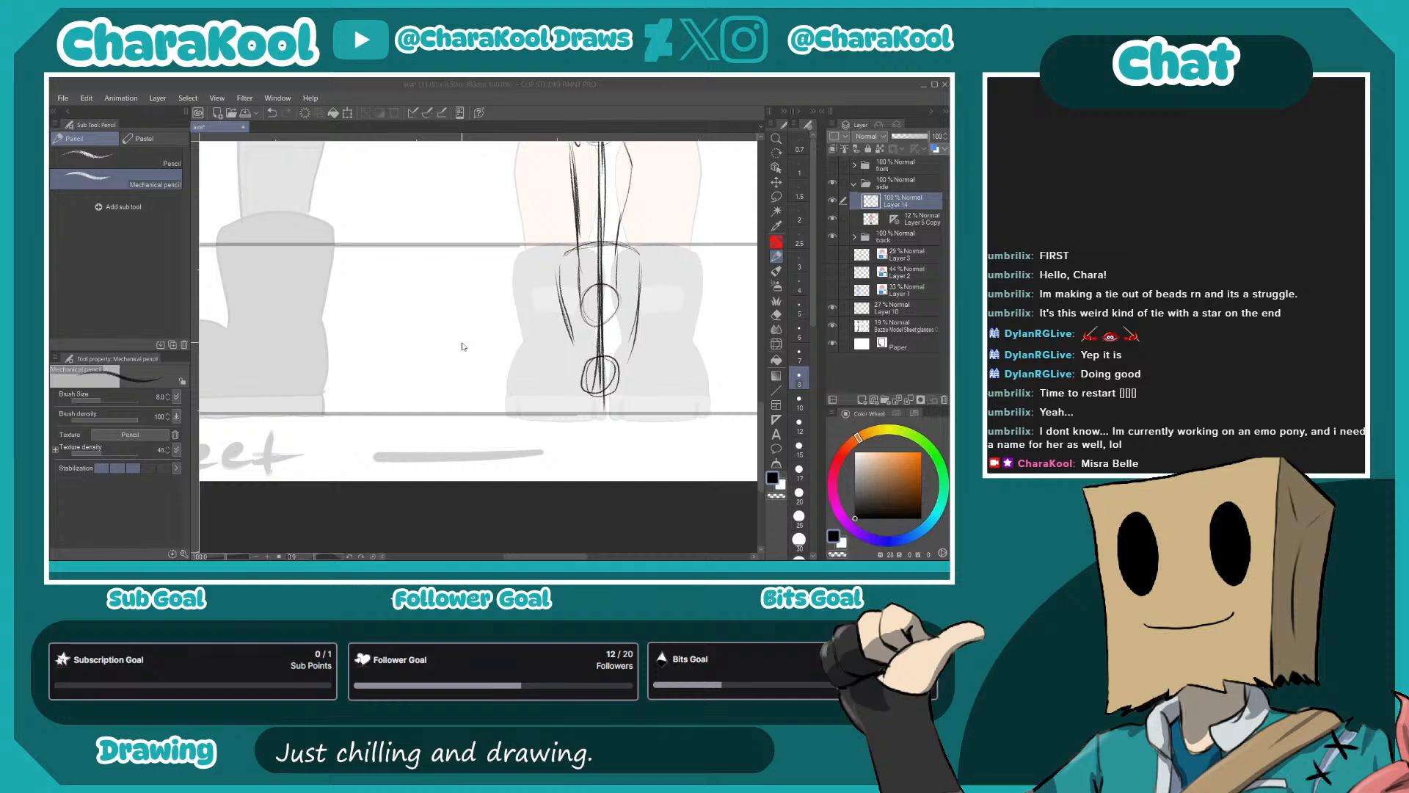
click(667, 324)
mouse_move(547, 362)
mouse_down()
mouse_move(616, 353)
mouse_move(568, 362)
mouse_move(624, 329)
mouse_move(655, 348)
mouse_move(565, 390)
mouse_move(560, 371)
mouse_move(628, 362)
mouse_up()
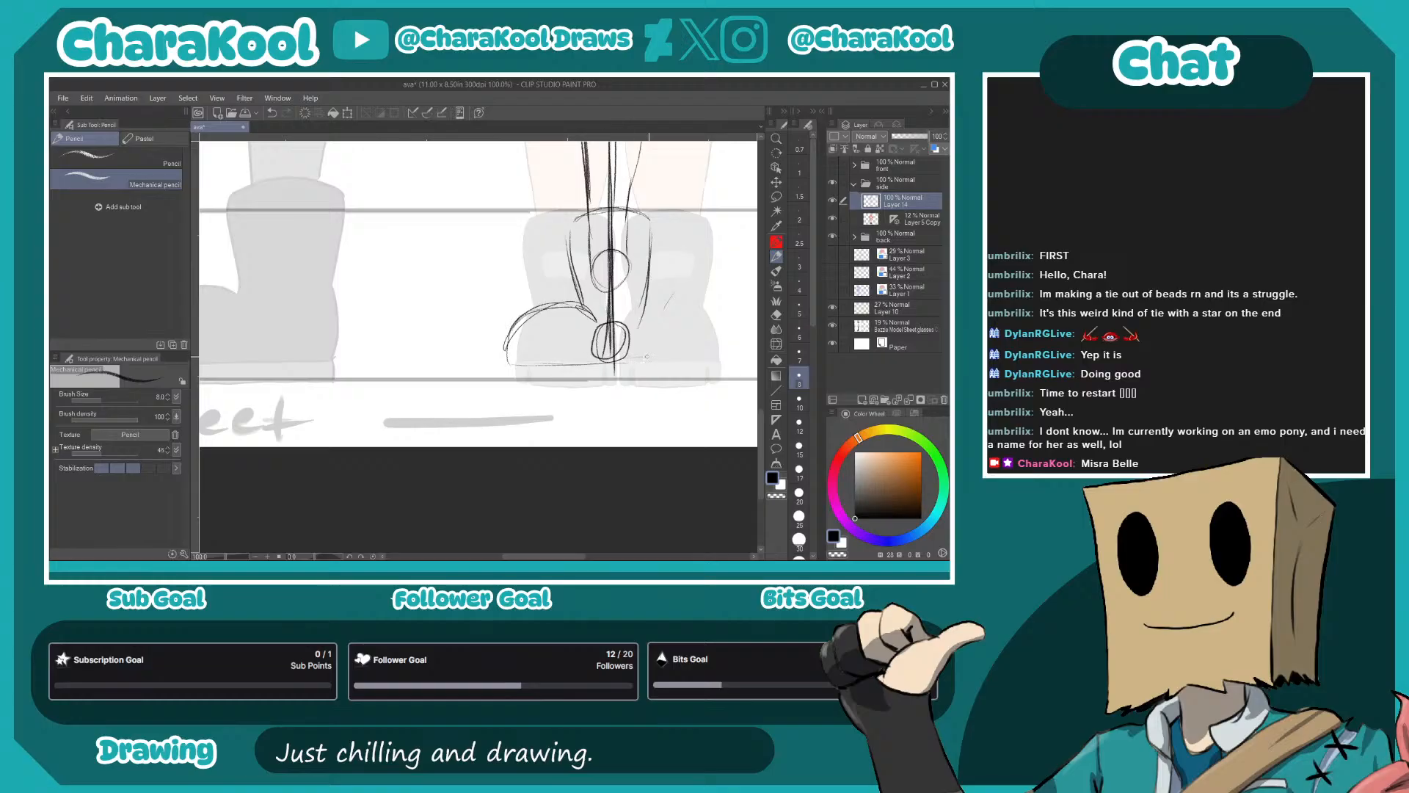
drag(647, 290, 646, 356)
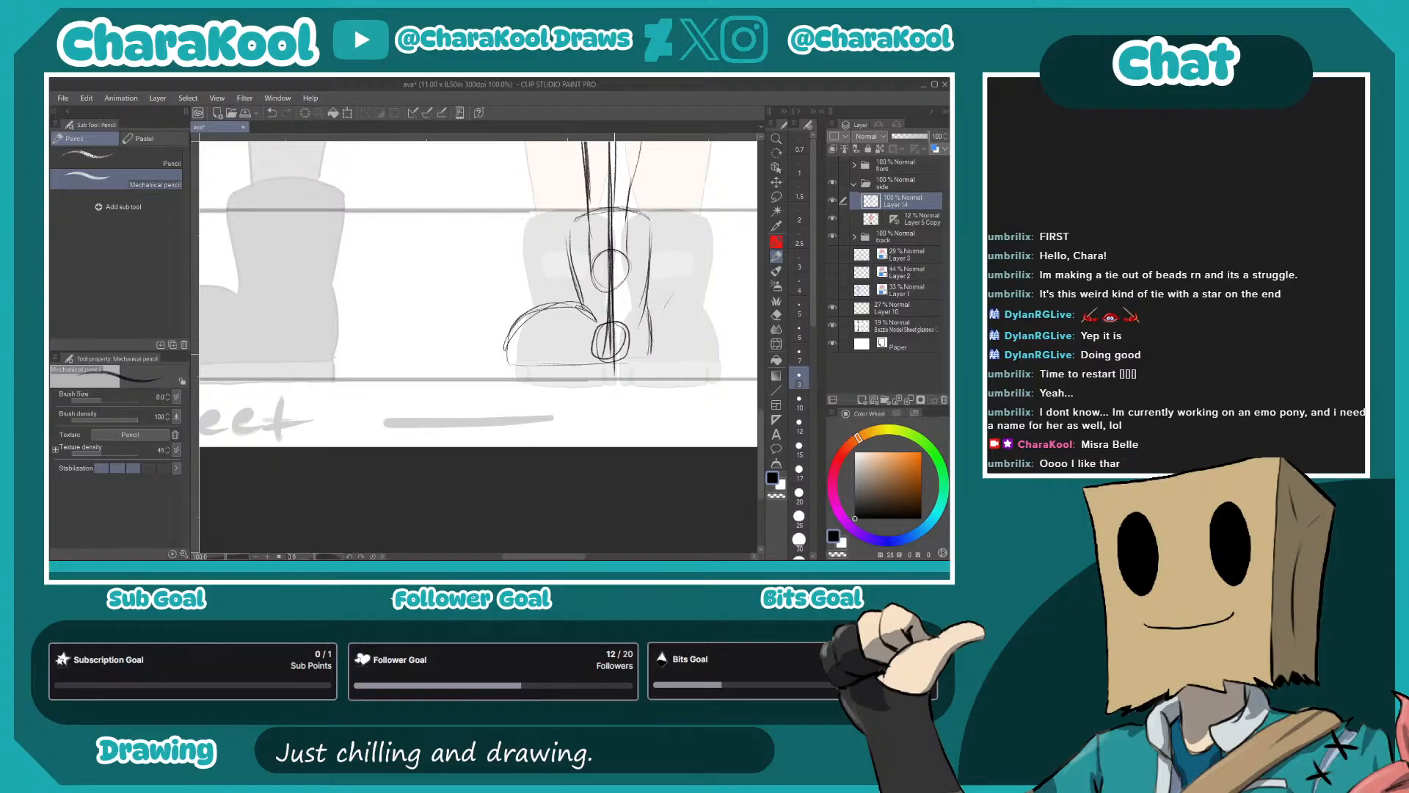
- Sketch the boot's thick sole along the floor line
drag(624, 391, 626, 338)
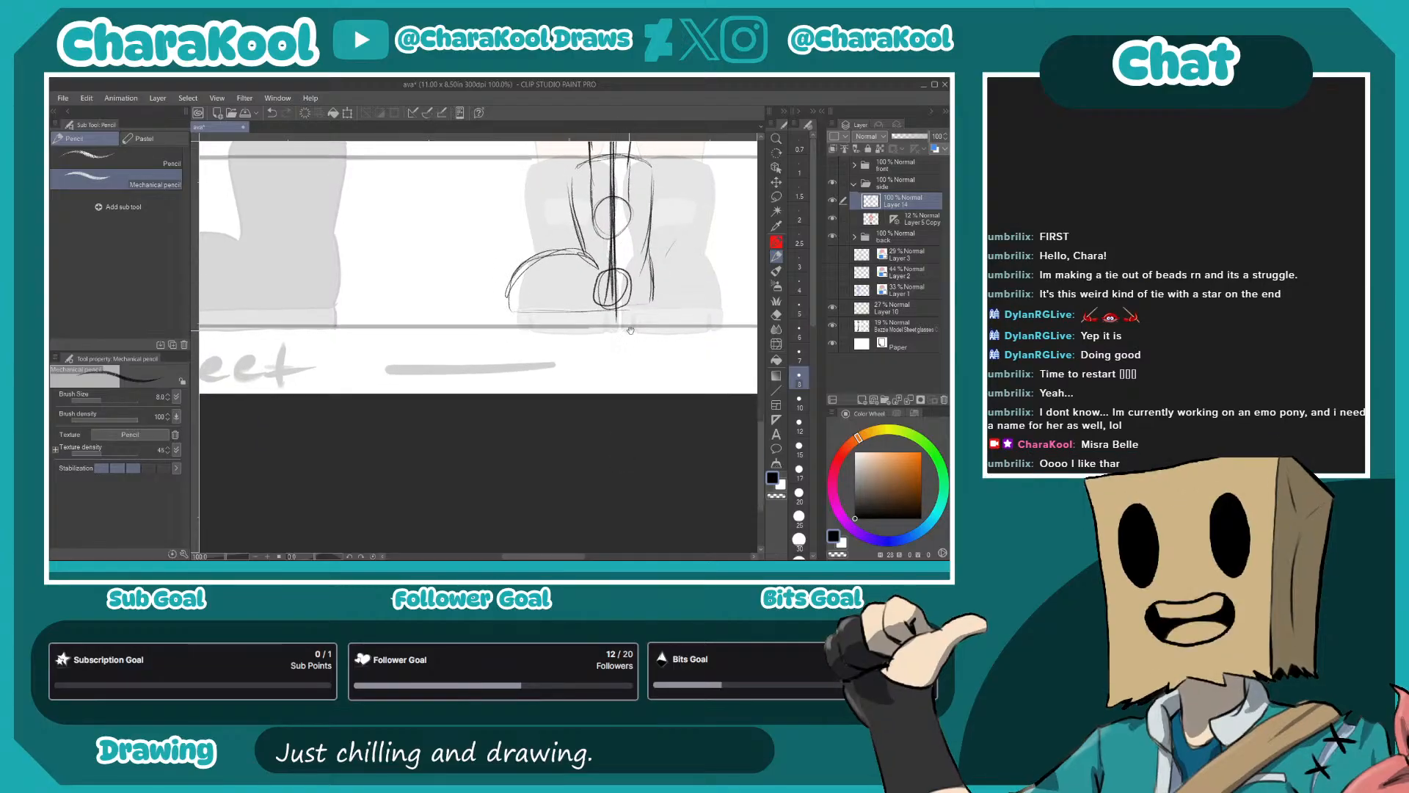
mouse_move(508, 308)
mouse_down()
mouse_move(510, 331)
mouse_move(583, 329)
mouse_up()
drag(510, 329, 655, 323)
drag(608, 260, 611, 359)
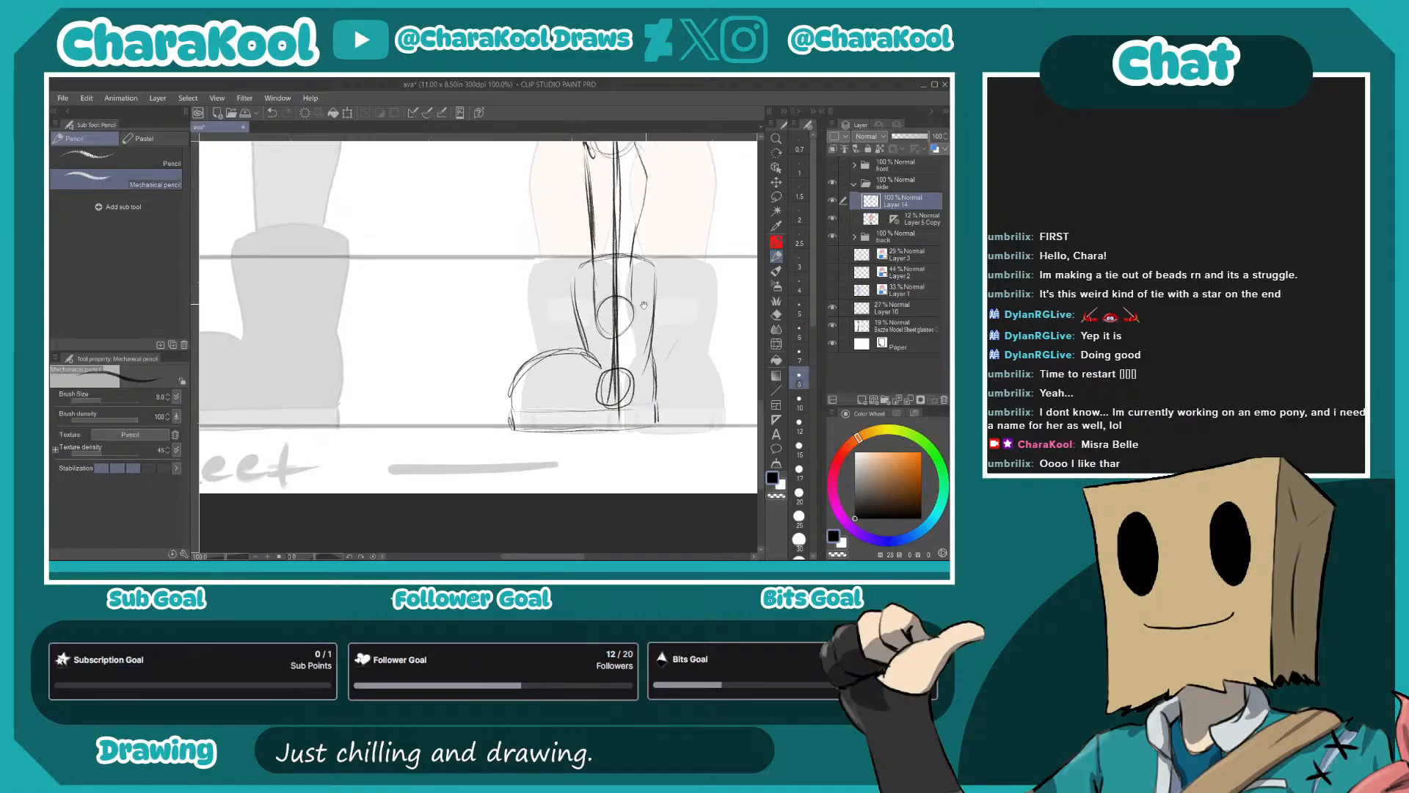
- Reinforce the outline of the boot shaft and add tread notches along the sole
mouse_move(580, 269)
mouse_down()
mouse_move(653, 265)
mouse_move(589, 359)
mouse_up()
drag(652, 264, 655, 405)
mouse_move(588, 349)
mouse_down()
mouse_move(507, 375)
mouse_move(651, 406)
mouse_up()
drag(549, 359, 586, 306)
drag(567, 377, 571, 368)
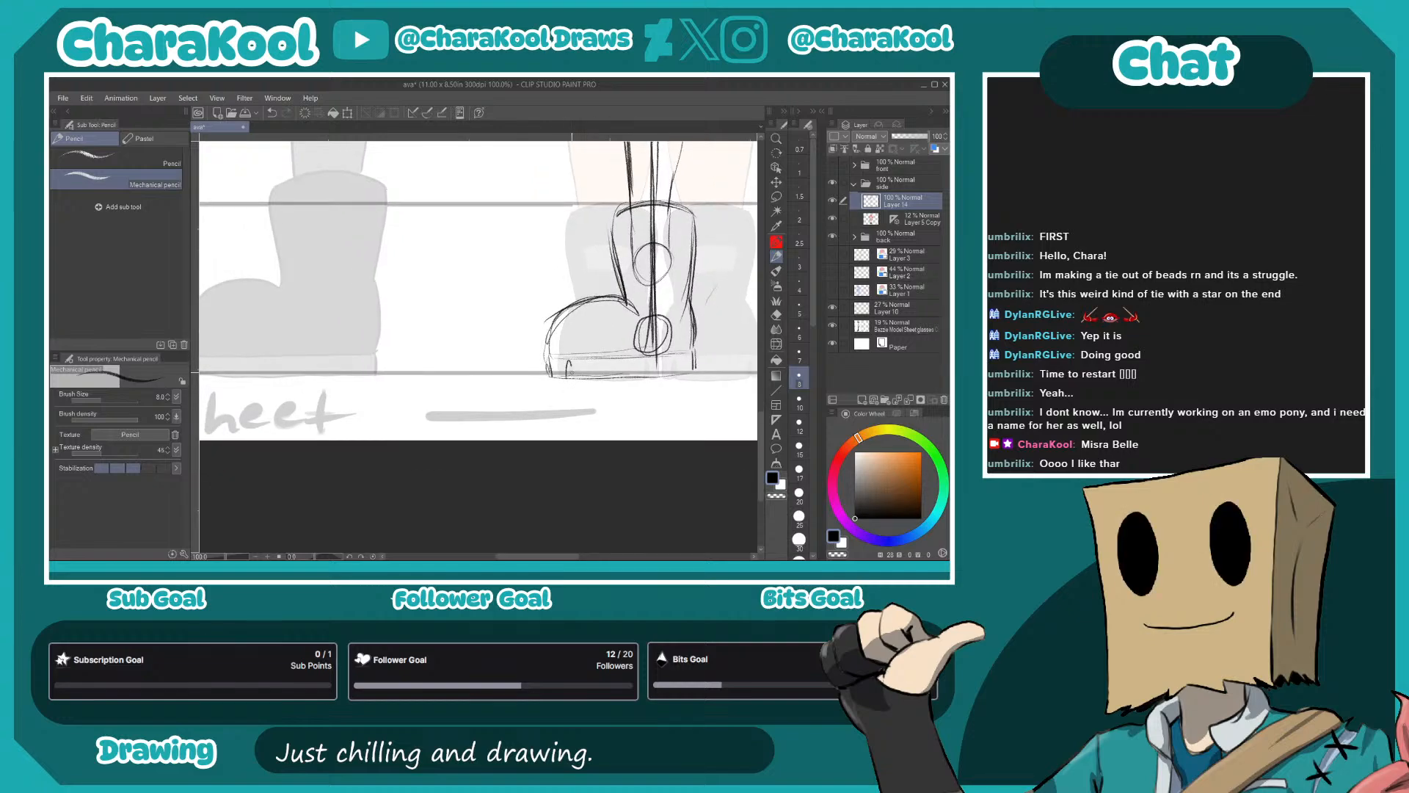
mouse_move(649, 401)
mouse_down()
mouse_move(606, 402)
mouse_move(564, 365)
mouse_up()
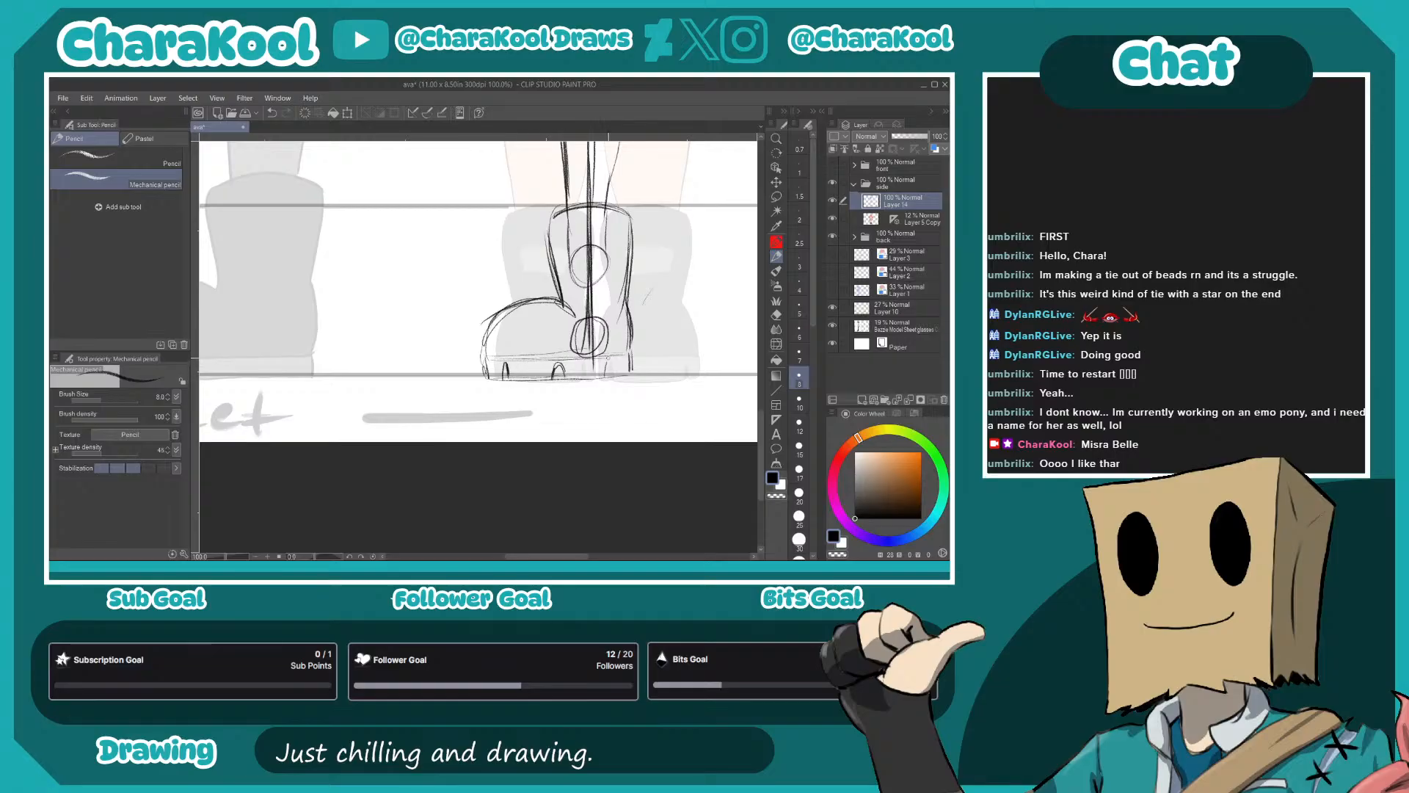
- Reinforce the front outline of the leg from the knee down to the boot top
drag(569, 179, 603, 480)
drag(566, 245, 590, 367)
drag(566, 281, 594, 469)
drag(584, 403, 594, 454)
drag(589, 449, 596, 503)
drag(593, 500, 599, 522)
drag(588, 447, 596, 511)
- Darken the back outline of the calf and thigh and the front of the thigh up to the skirt hem
mouse_move(637, 382)
mouse_down()
mouse_move(659, 452)
mouse_move(644, 521)
mouse_up()
drag(652, 356, 643, 387)
mouse_move(661, 248)
mouse_down()
mouse_move(655, 323)
mouse_move(661, 310)
mouse_up()
drag(584, 250, 574, 335)
drag(579, 237, 585, 376)
drag(588, 289, 575, 350)
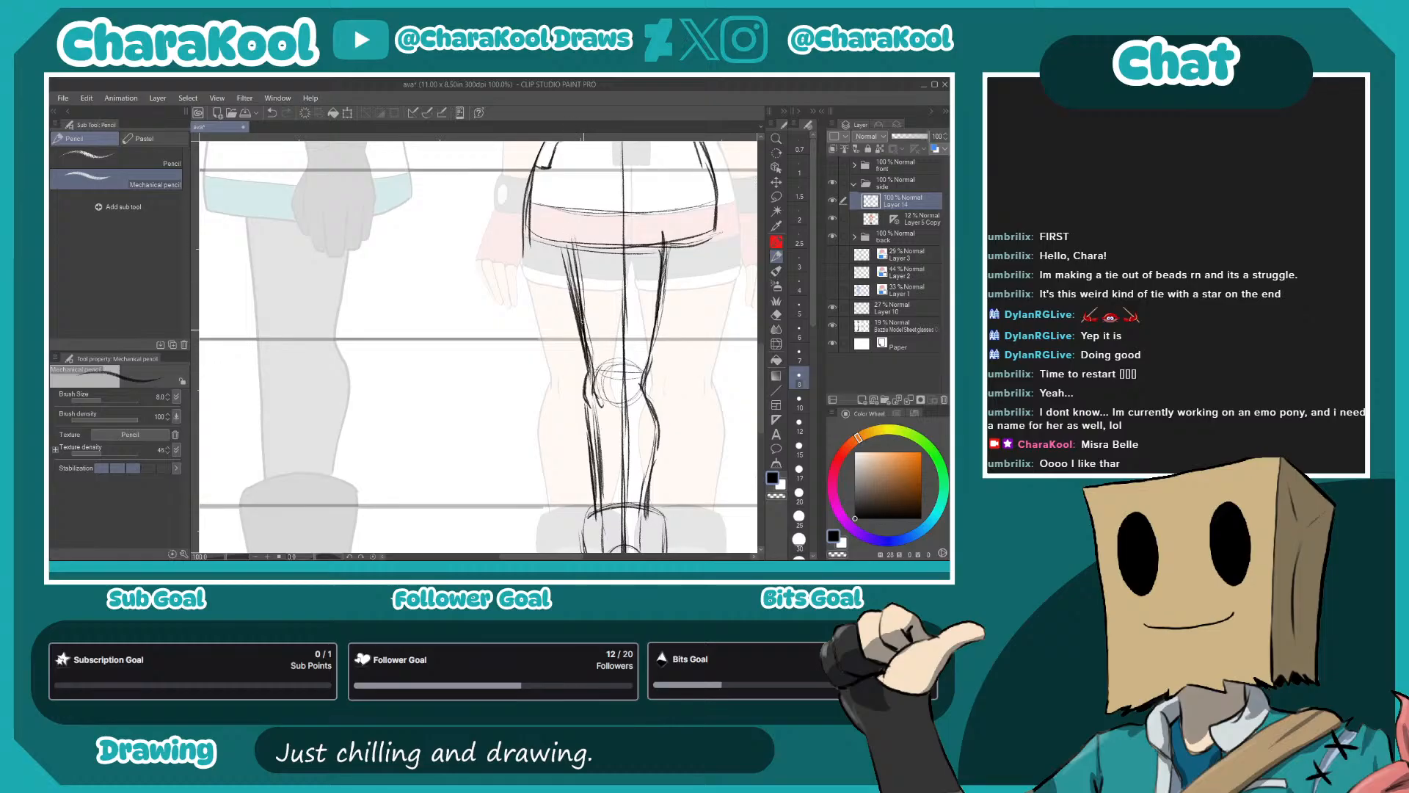
- Select the faded front figure's layer in the side folder and move it slightly left beneath the side-view sketch
mouse_move(655, 384)
mouse_down()
mouse_move(618, 430)
mouse_move(638, 359)
mouse_move(526, 381)
mouse_up()
scroll(623, 448, down, 2)
drag(464, 436, 503, 431)
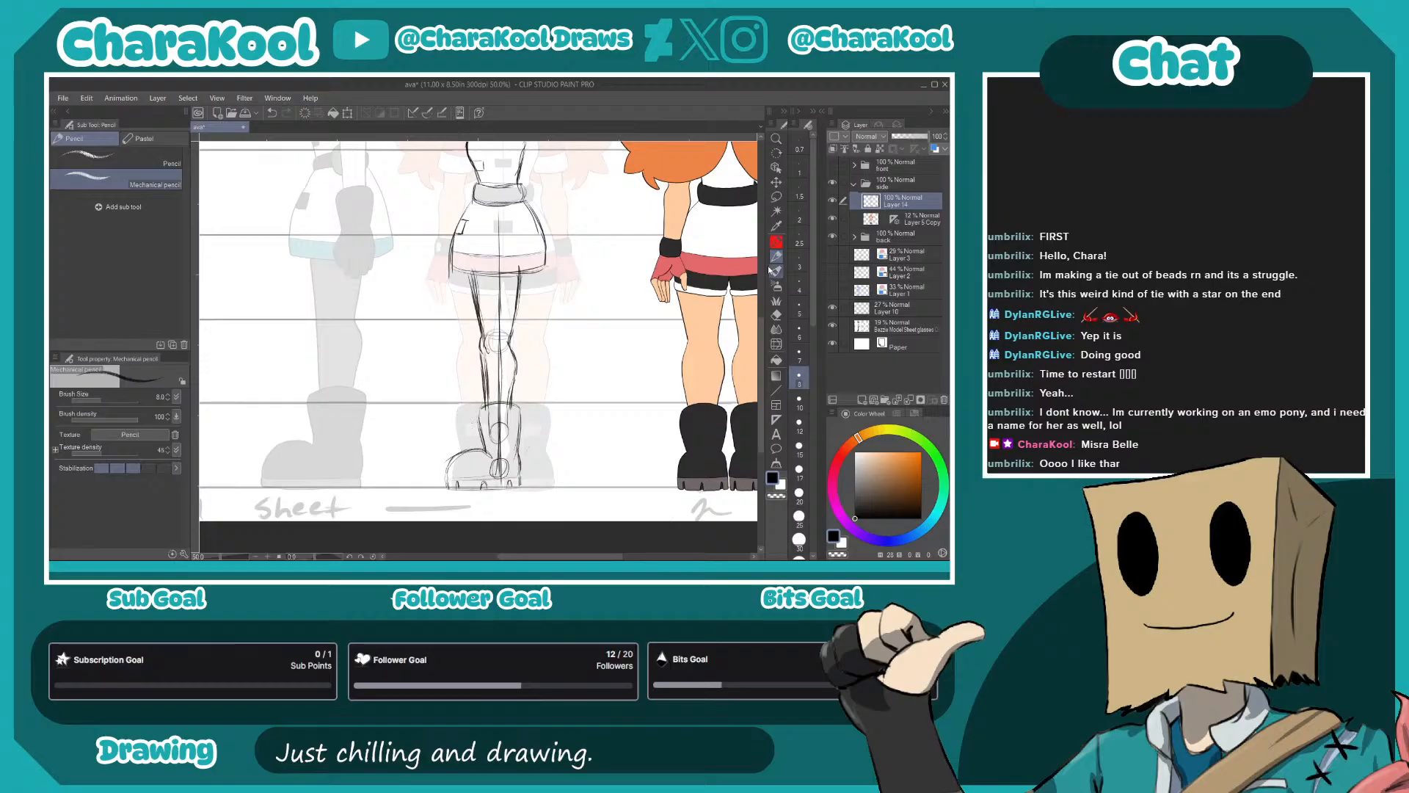
click(776, 182)
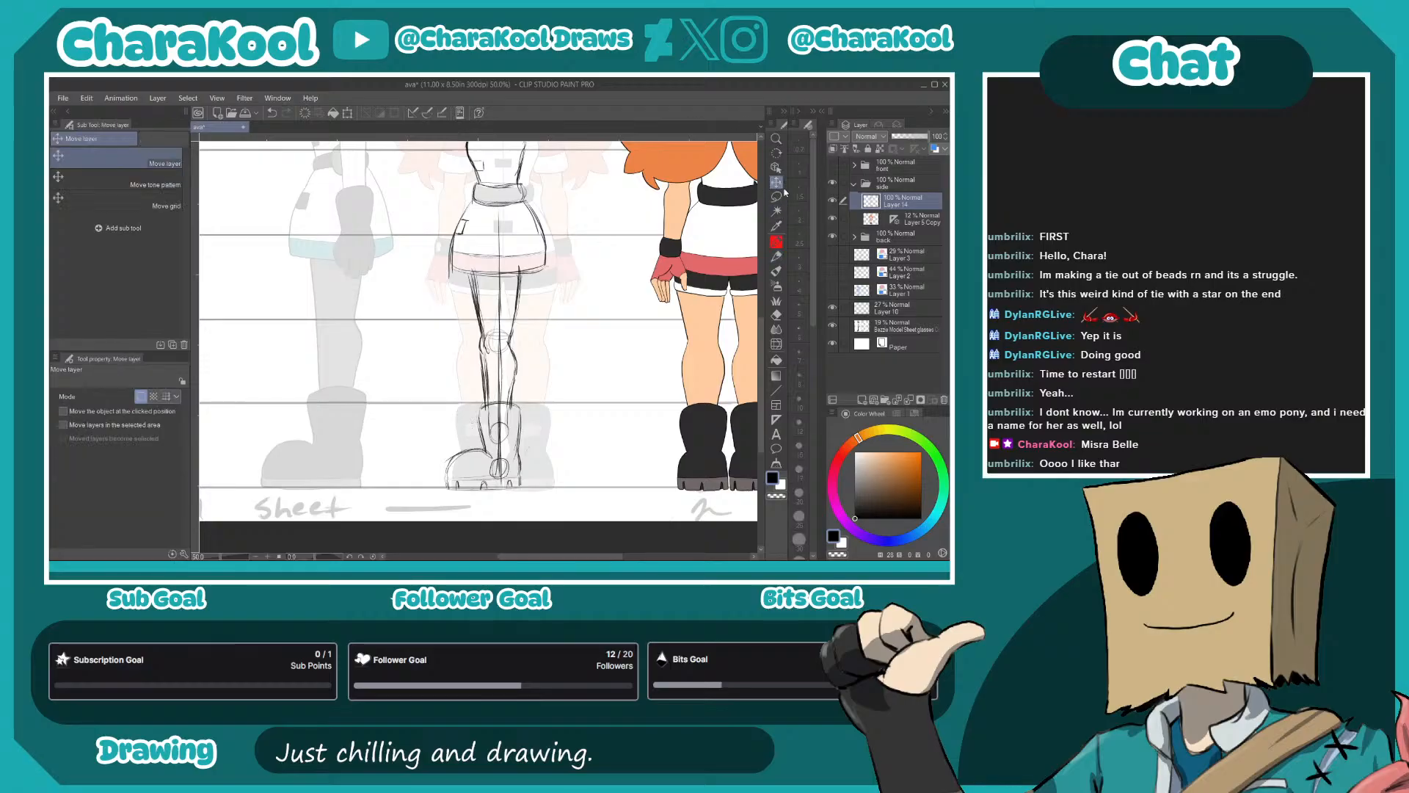
click(903, 219)
drag(629, 387, 601, 385)
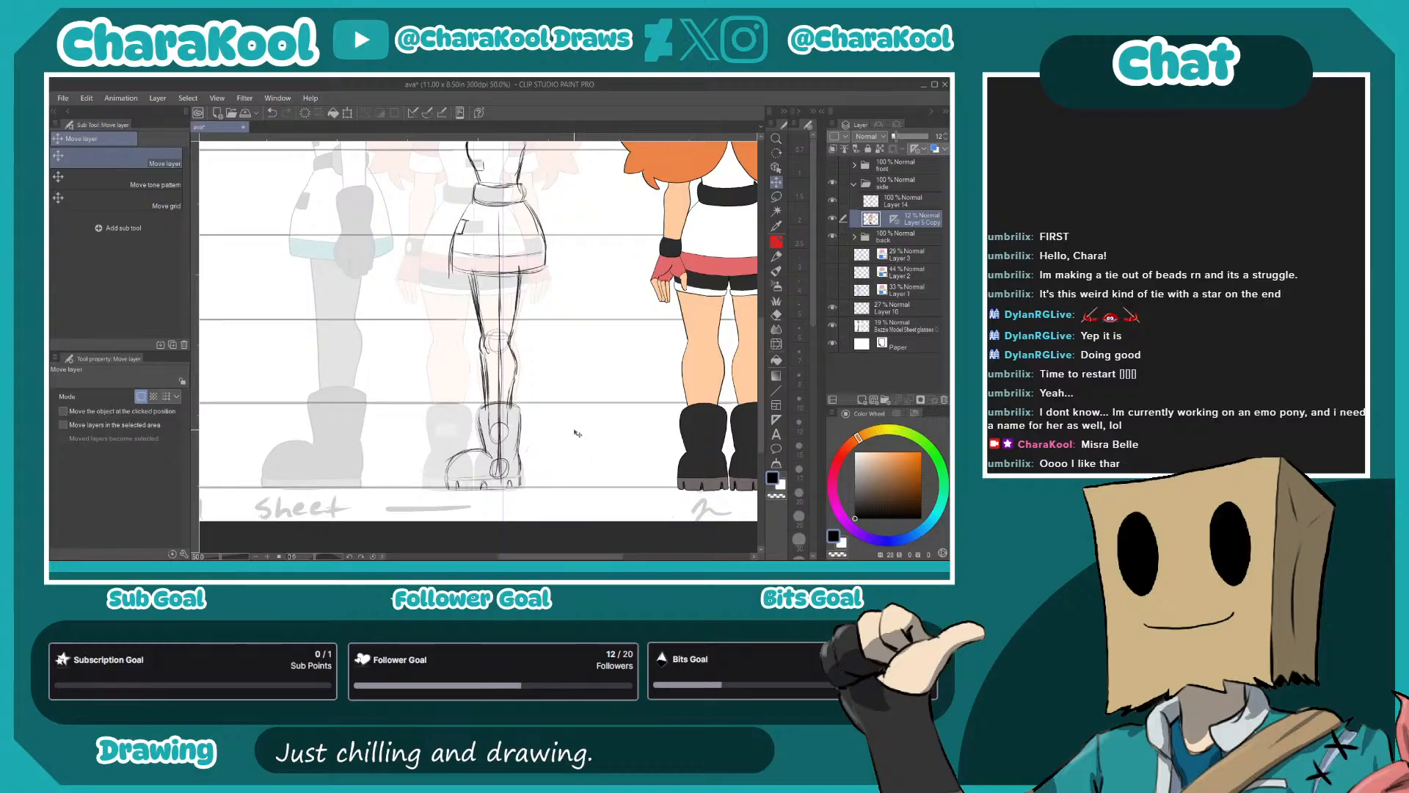
- On the side-view sketch layer, draw the leg's construction shapes: rounded hip, tapered thigh, knee circle, shin and ankle
drag(566, 330, 643, 323)
key(p)
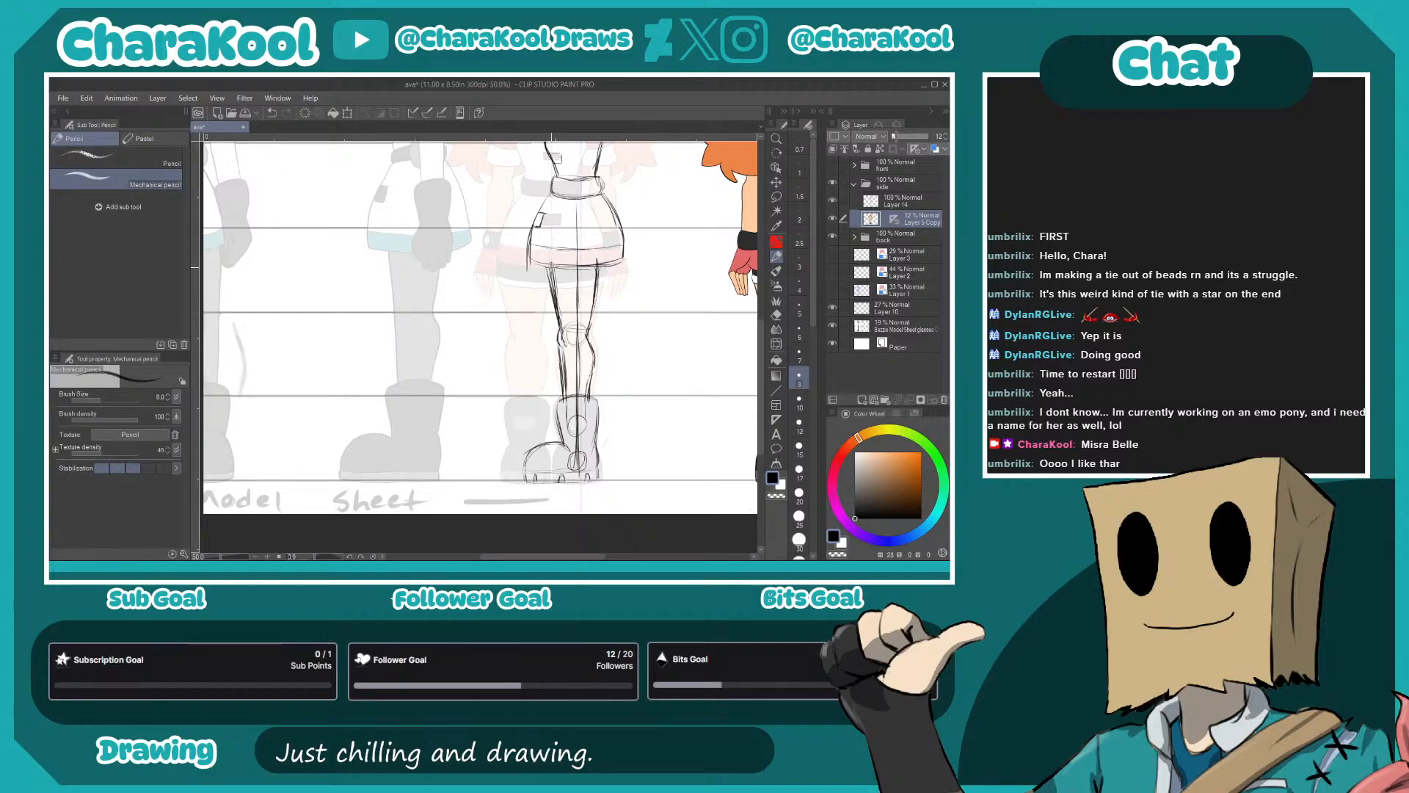
click(884, 202)
mouse_move(550, 261)
mouse_down()
mouse_move(573, 228)
mouse_move(598, 244)
mouse_move(604, 273)
mouse_move(576, 227)
mouse_move(604, 255)
mouse_move(559, 339)
mouse_up()
mouse_move(548, 291)
mouse_down()
mouse_move(556, 347)
mouse_move(576, 323)
mouse_up()
mouse_move(600, 229)
mouse_down()
mouse_move(580, 363)
mouse_move(594, 365)
mouse_move(587, 423)
mouse_up()
drag(565, 368, 559, 400)
drag(563, 349, 569, 422)
drag(562, 379, 562, 449)
mouse_move(570, 397)
mouse_down()
mouse_move(564, 449)
mouse_move(585, 458)
mouse_move(591, 444)
mouse_up()
mouse_move(570, 449)
mouse_down()
mouse_move(596, 435)
mouse_move(551, 439)
mouse_up()
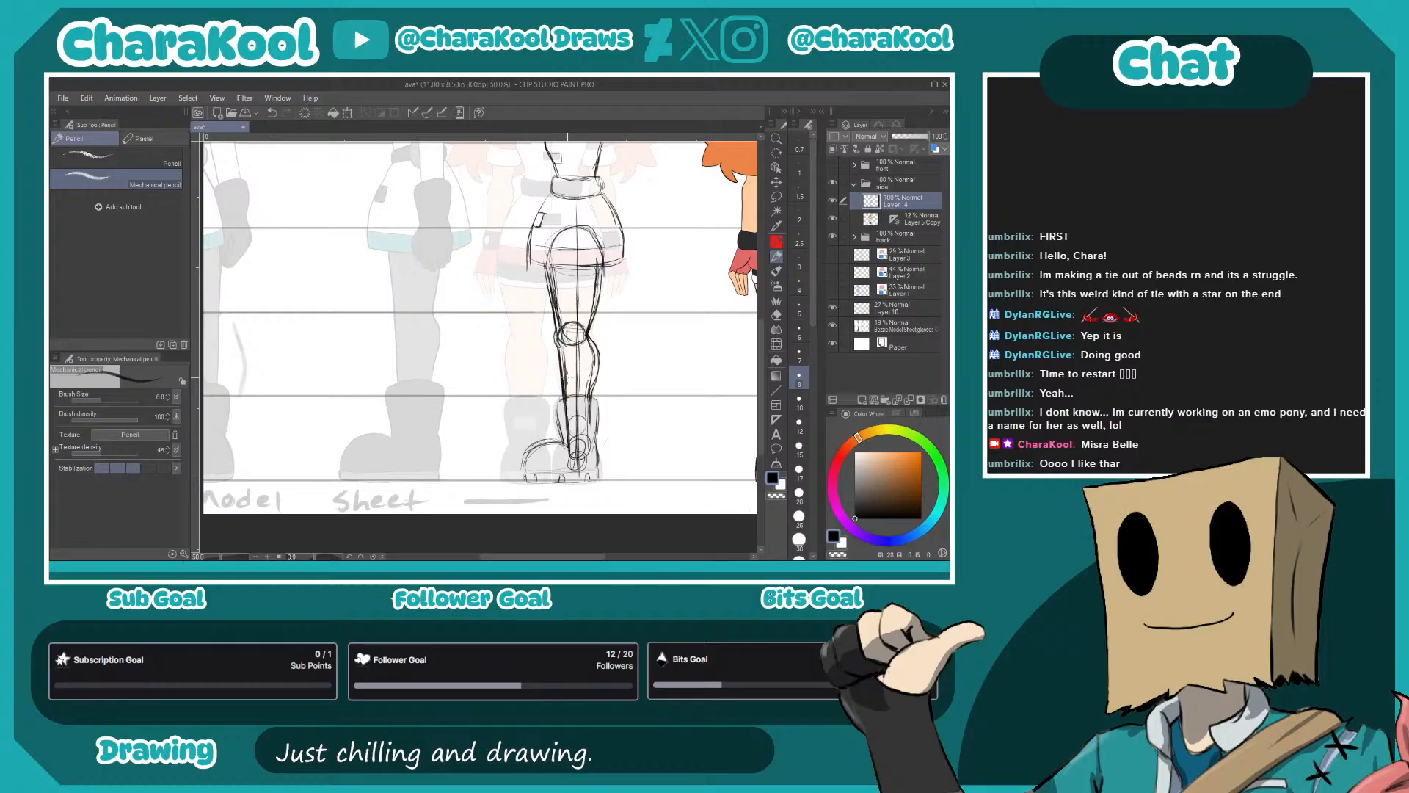
- Draw the shorts' hem lines across the upper thigh just below the skirt
drag(608, 317, 560, 512)
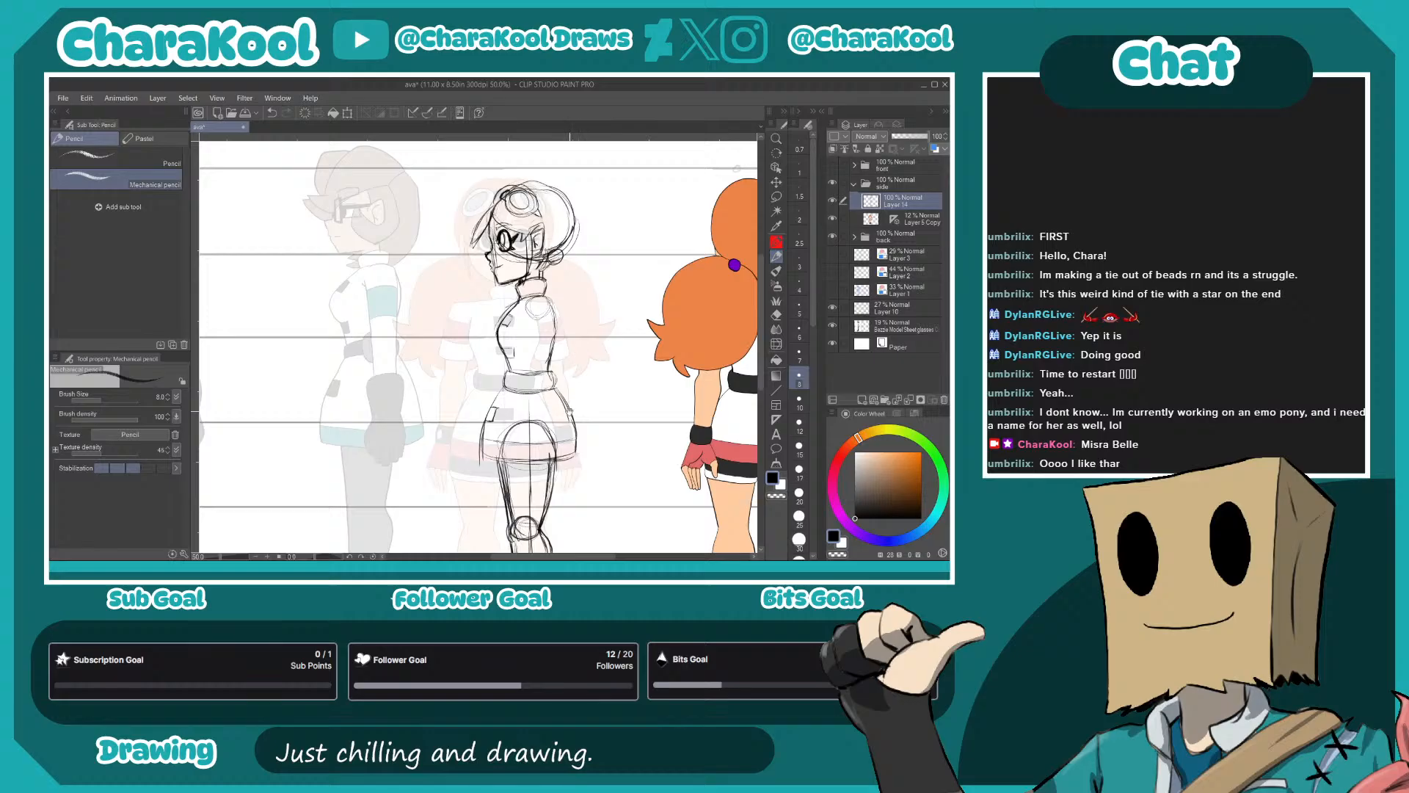
drag(679, 405, 696, 243)
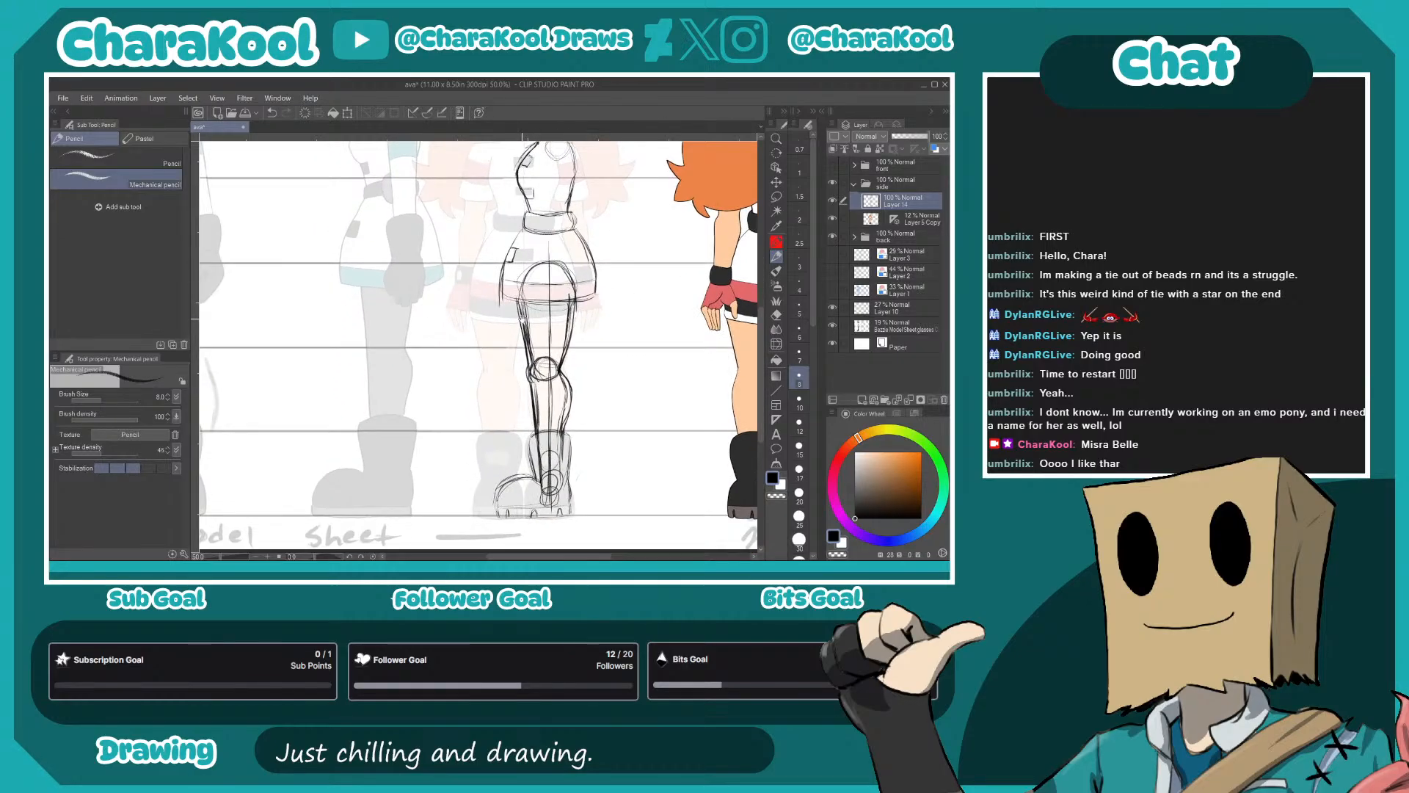
mouse_move(522, 323)
mouse_down()
mouse_move(566, 317)
mouse_move(577, 296)
mouse_move(552, 327)
mouse_move(579, 313)
mouse_move(547, 330)
mouse_move(561, 326)
mouse_up()
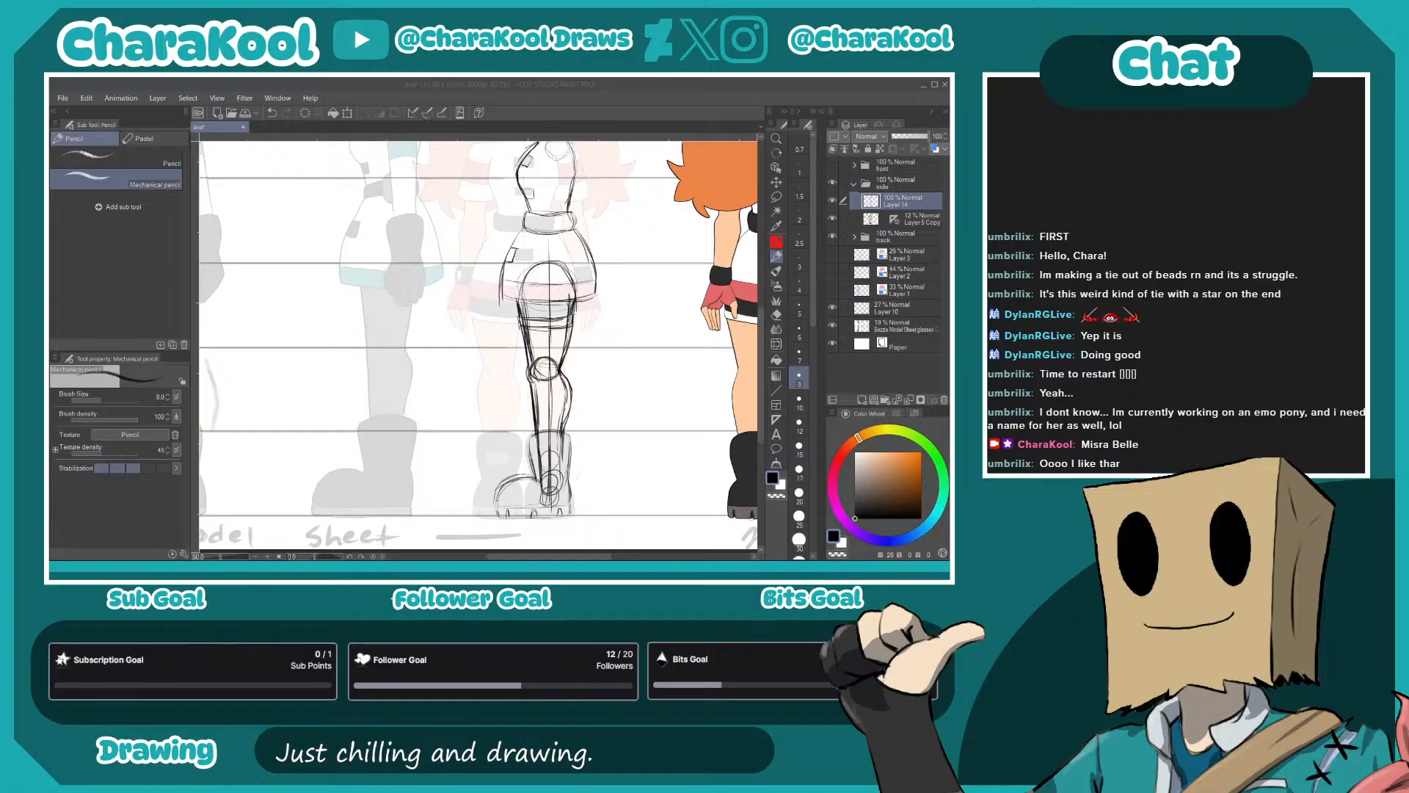
- Show the Brief Intro to Pony Anatomy page in the browser and its cover image 1000042173.png in the image viewer
drag(943, 121, 412, 109)
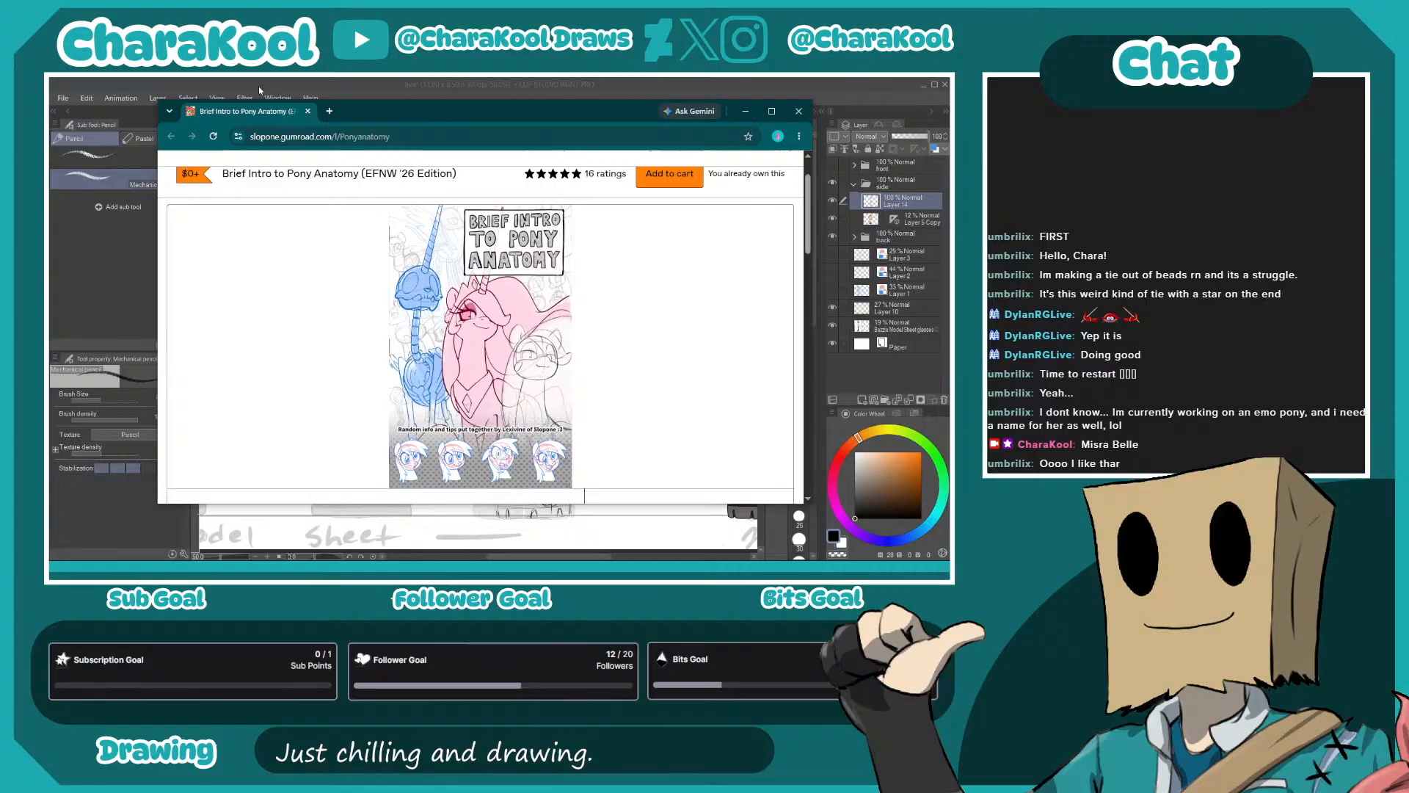
drag(285, 115, 50, 115)
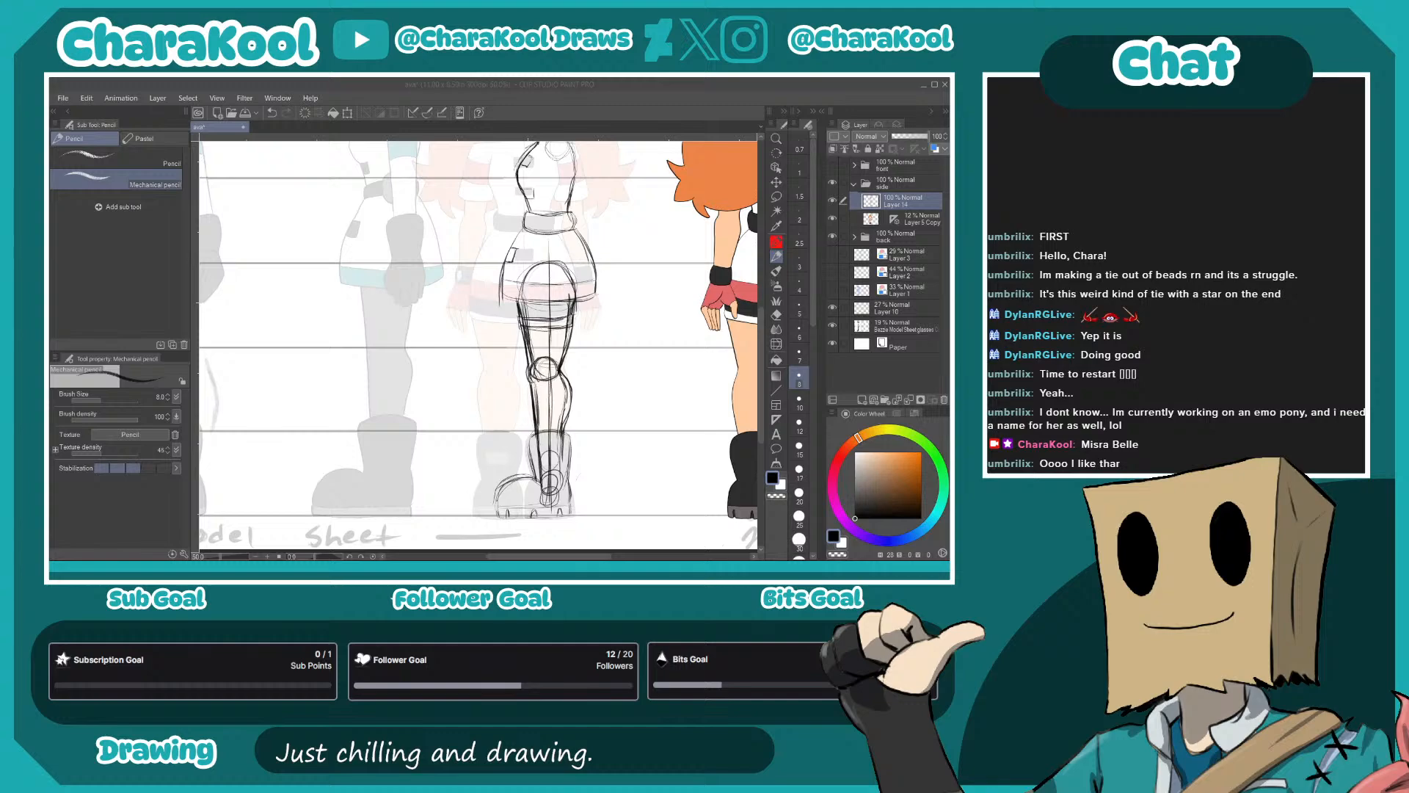
mouse_move(950, 225)
mouse_down()
mouse_move(796, 235)
mouse_move(649, 163)
mouse_up()
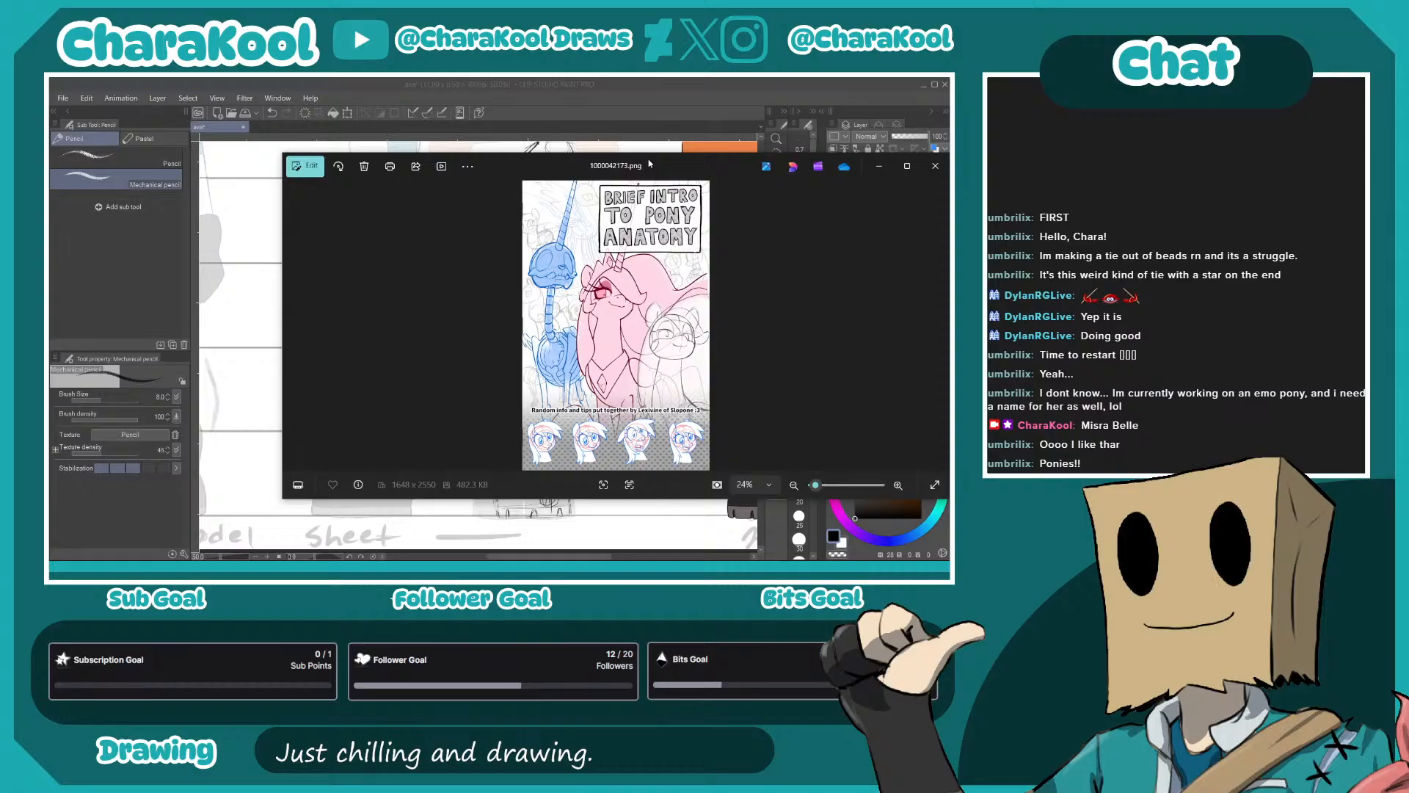
drag(649, 163, 531, 139)
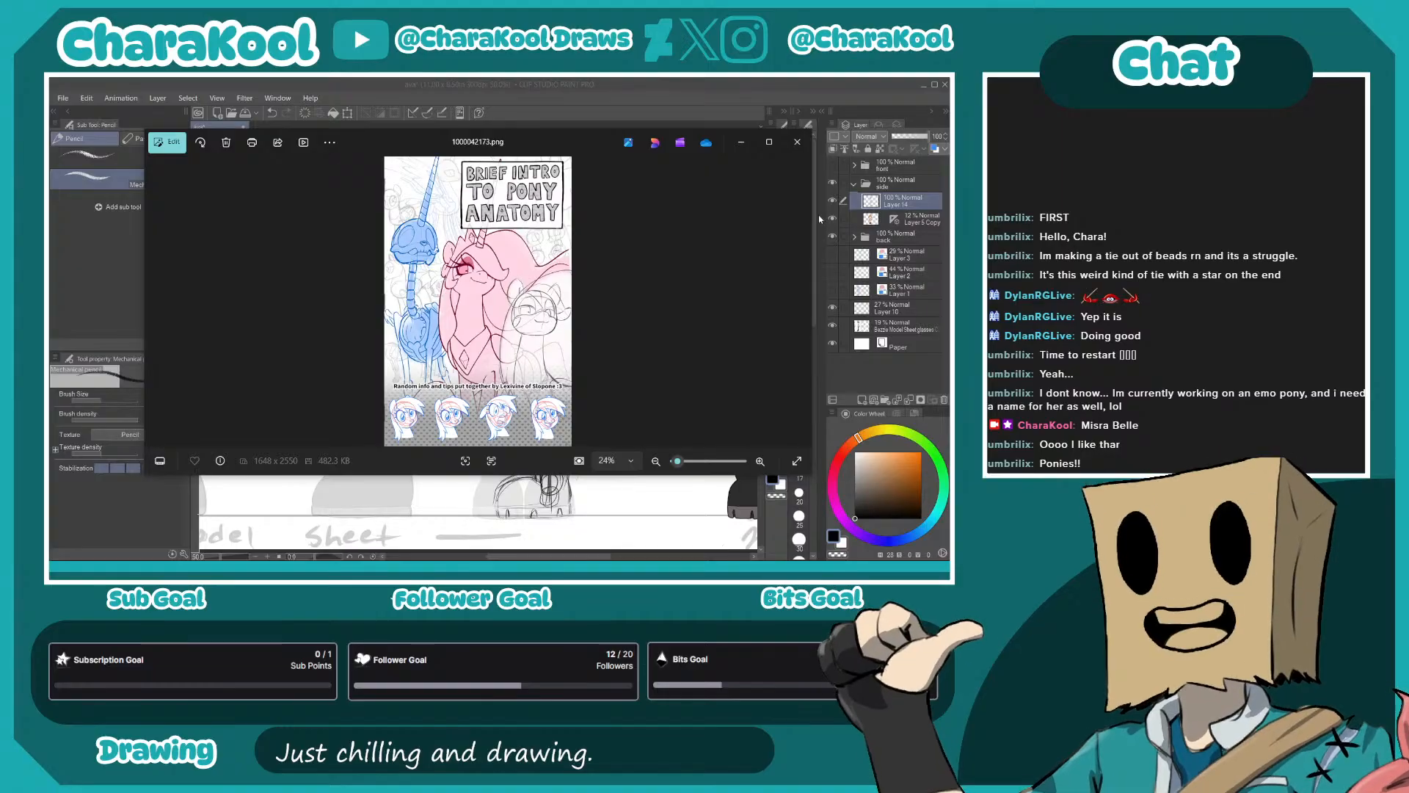
drag(516, 146, 950, 175)
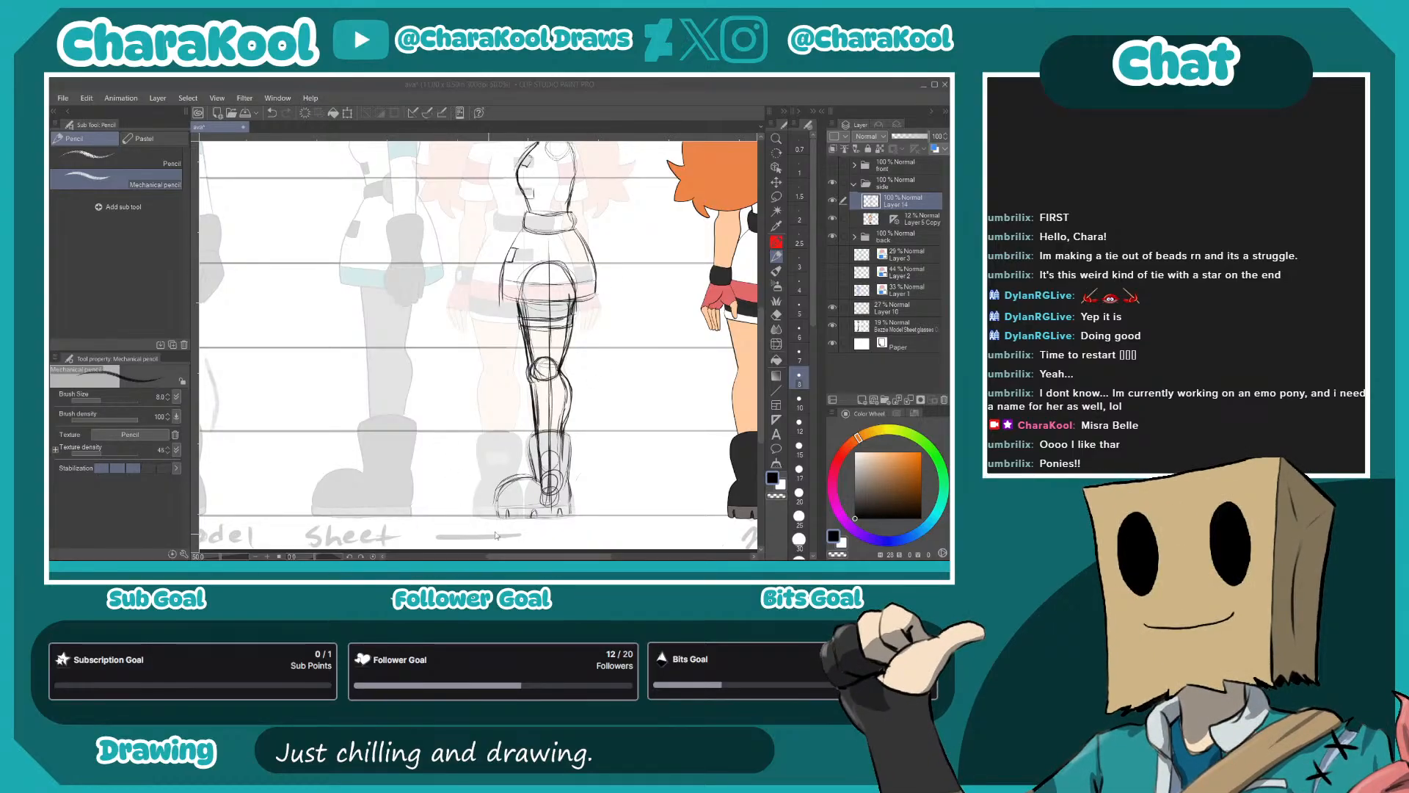
- Rough in the side figure's arm with a shoulder circle, a centre line, and small circles for the elbow and wrist
click(449, 297)
drag(481, 323, 496, 413)
mouse_move(579, 289)
mouse_down()
mouse_move(618, 231)
mouse_move(622, 356)
mouse_up()
scroll(623, 356, down, 3)
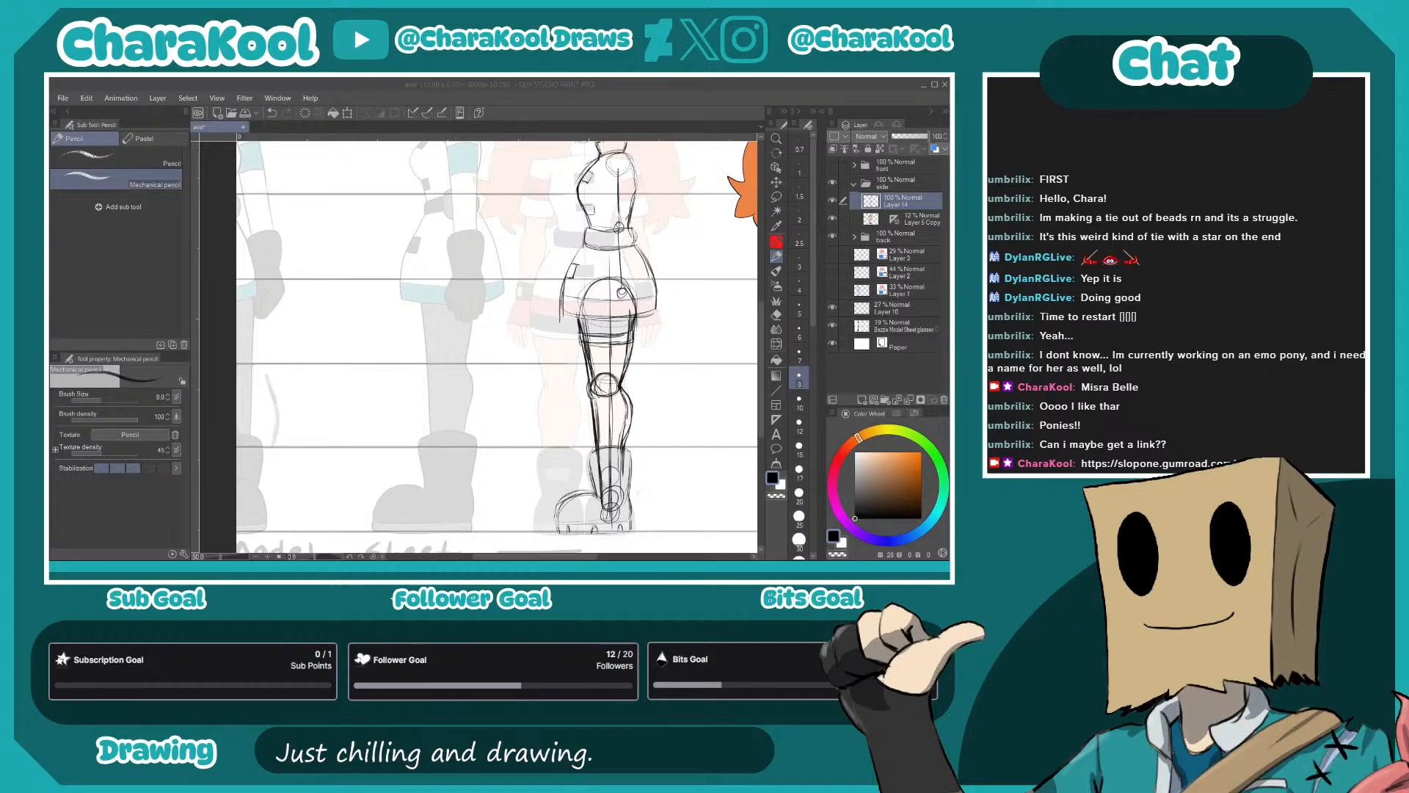
- Sketch the upper arm and its sleeve from the shoulder to just above the elbow, and reinforce the elbow joint
click(655, 372)
drag(653, 373, 608, 442)
ctrl+click(624, 461)
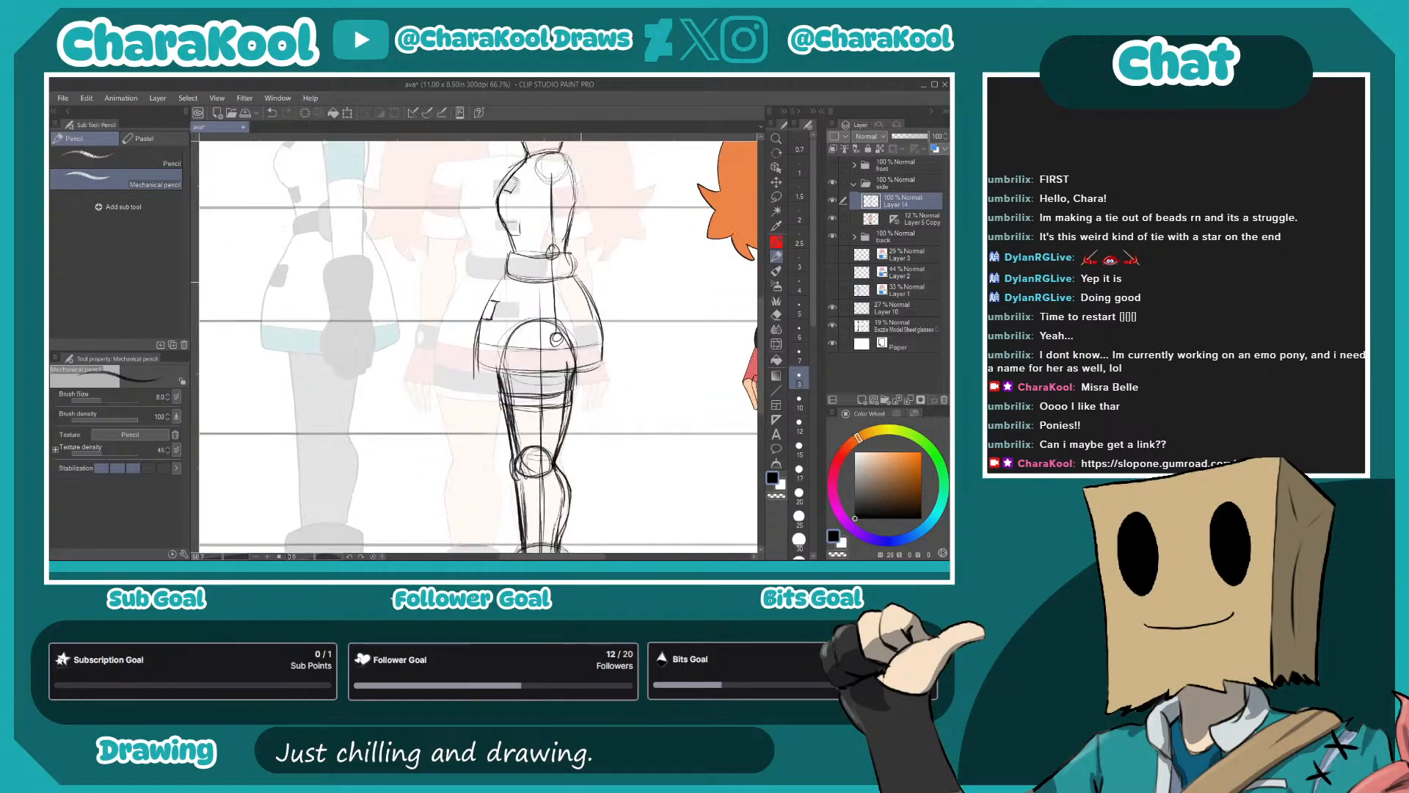
drag(541, 247, 613, 297)
scroll(616, 301, up, 1)
drag(659, 256, 613, 262)
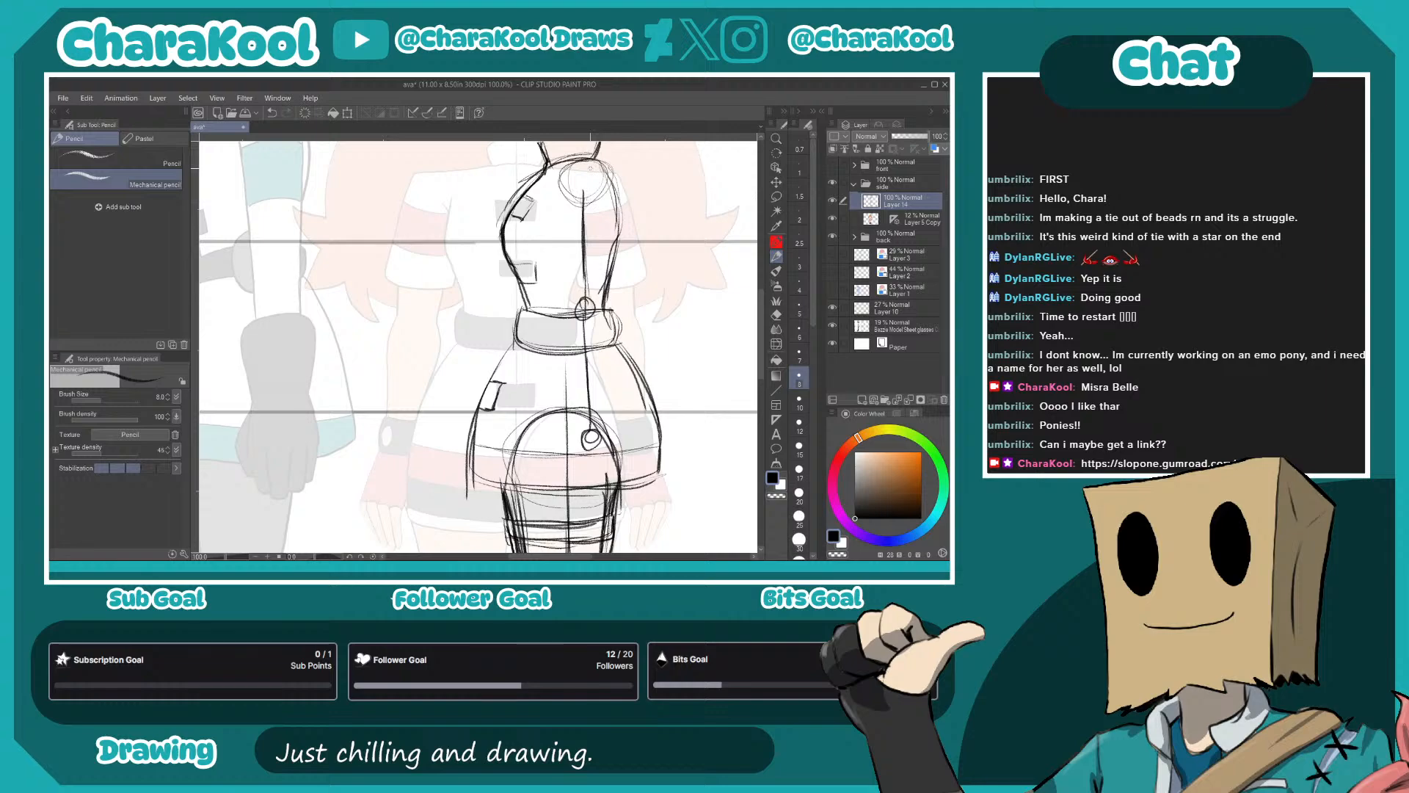
mouse_move(560, 185)
mouse_down()
mouse_move(560, 253)
mouse_move(603, 230)
mouse_move(554, 275)
mouse_move(608, 283)
mouse_up()
mouse_move(557, 207)
mouse_down()
mouse_move(553, 193)
mouse_move(584, 162)
mouse_move(618, 220)
mouse_move(623, 277)
mouse_move(591, 285)
mouse_up()
mouse_move(552, 230)
mouse_down()
mouse_move(553, 282)
mouse_move(610, 292)
mouse_move(590, 256)
mouse_move(615, 252)
mouse_move(619, 208)
mouse_up()
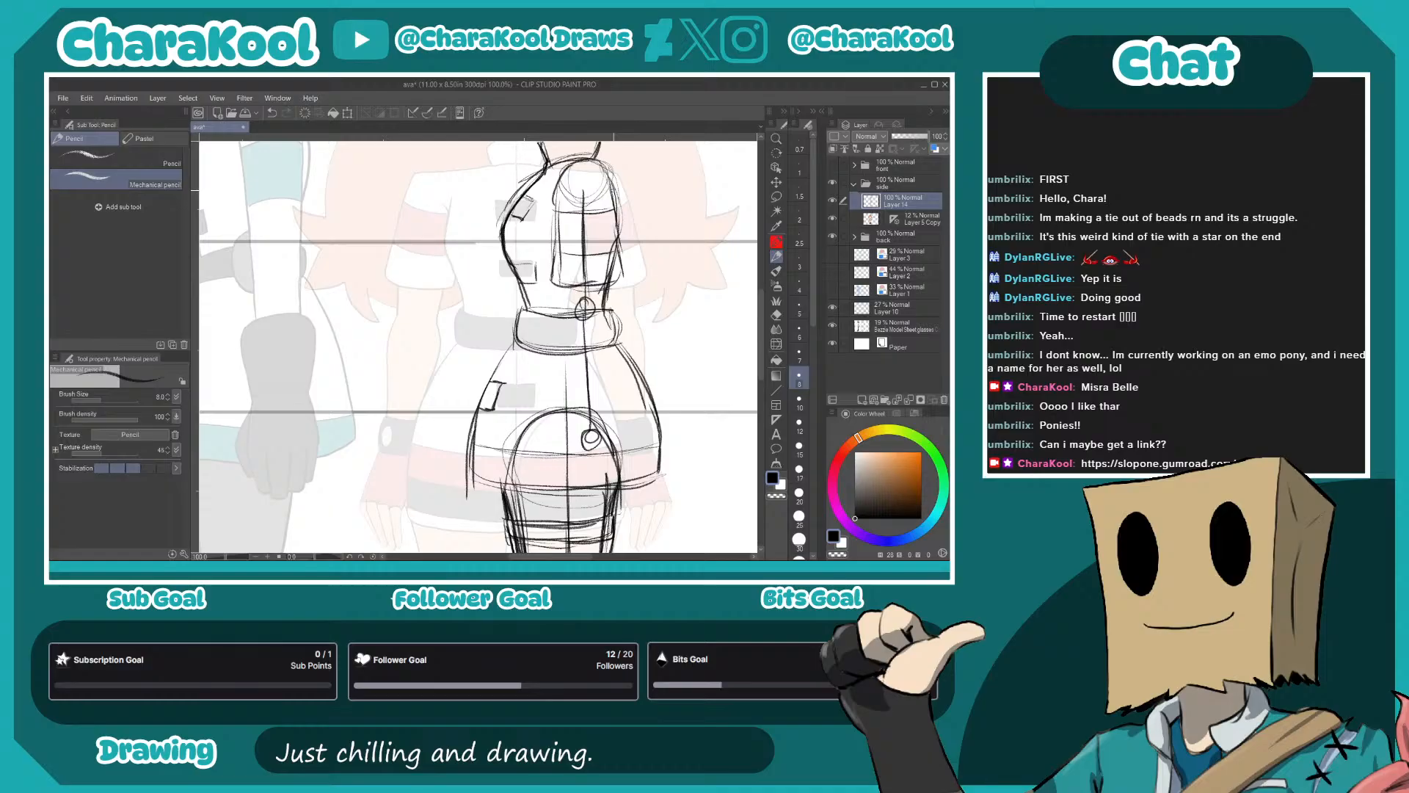
drag(654, 317, 671, 272)
mouse_move(584, 243)
mouse_down()
mouse_move(625, 258)
mouse_move(620, 270)
mouse_move(583, 264)
mouse_move(595, 278)
mouse_move(589, 265)
mouse_up()
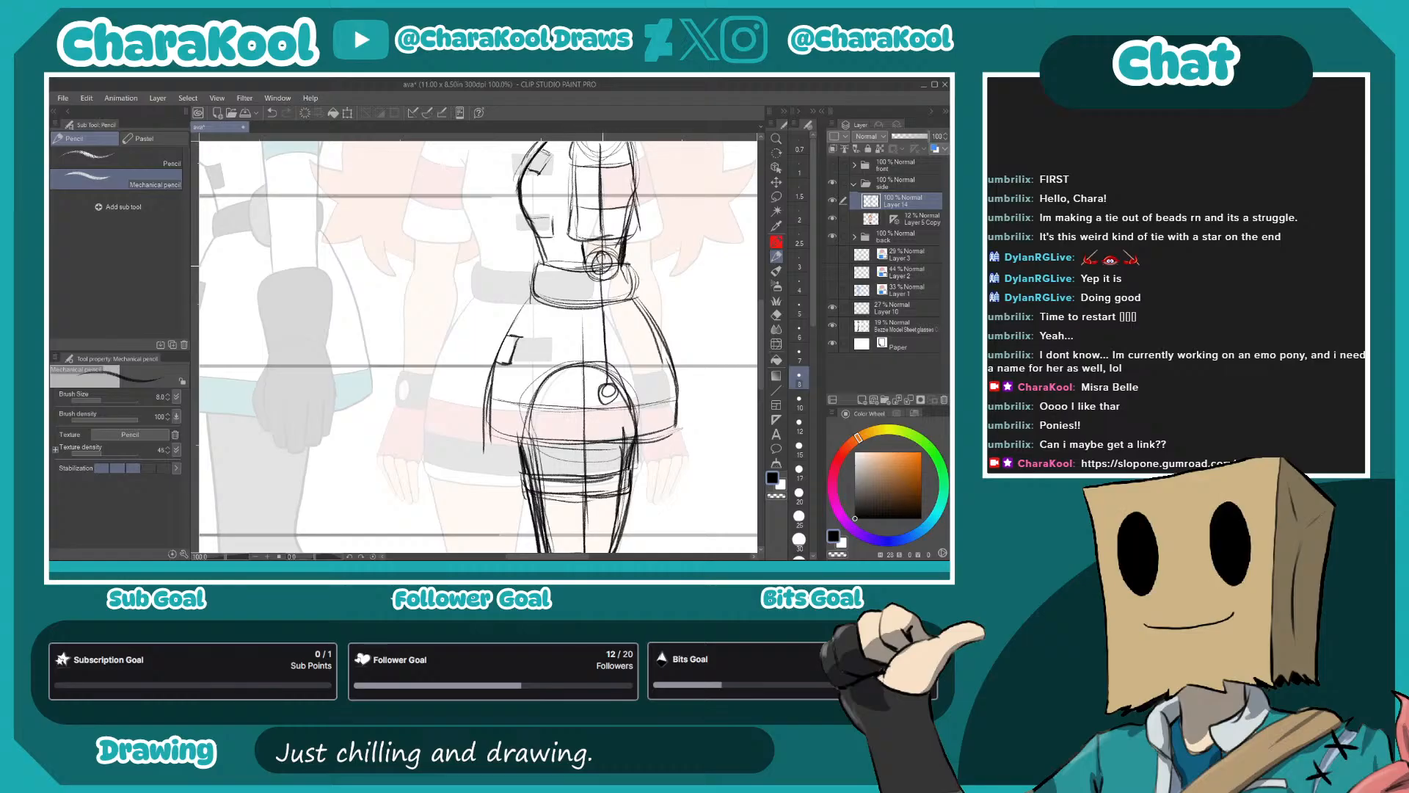
- Draw the front and back outlines of the forearm from the elbow circle down to the wrist
drag(666, 327, 663, 277)
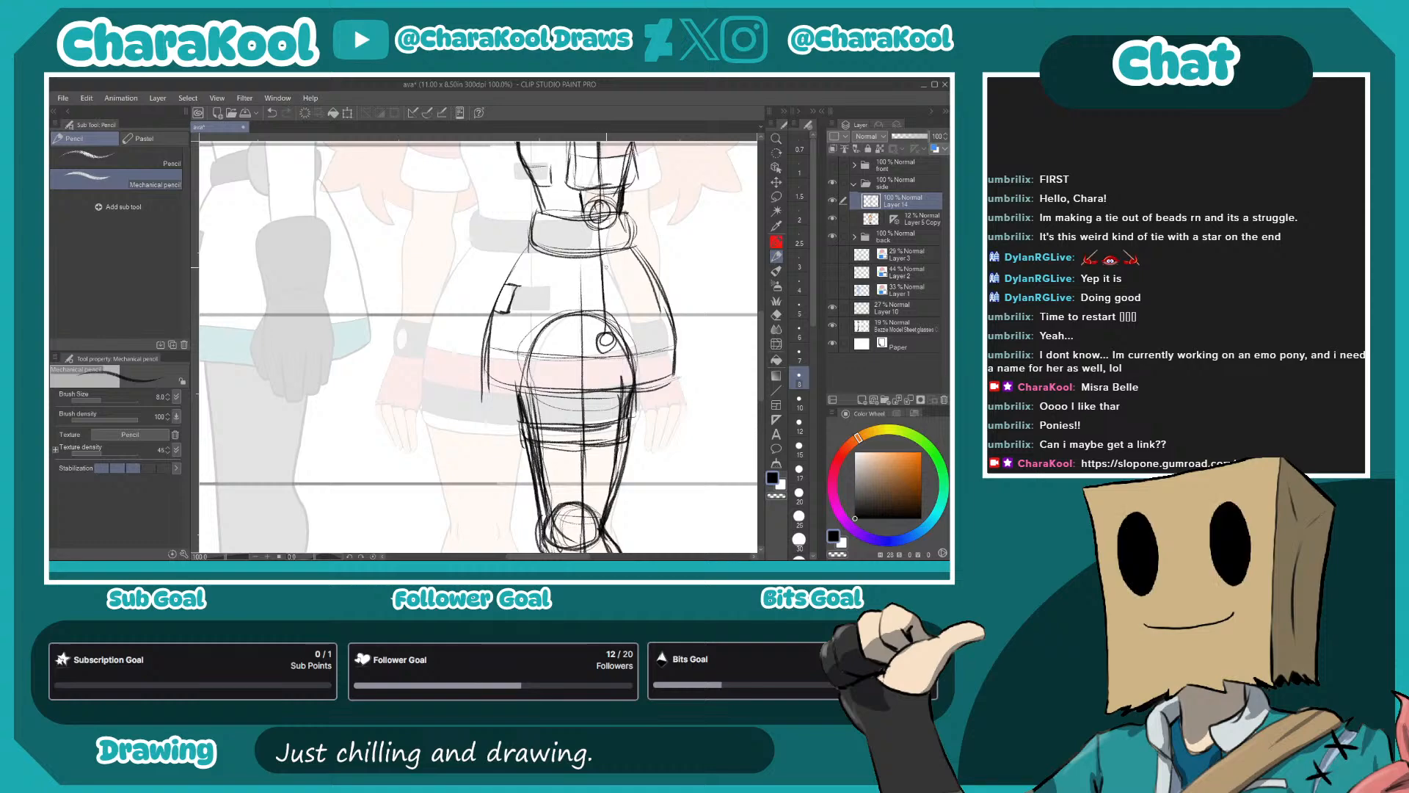
drag(576, 204, 595, 338)
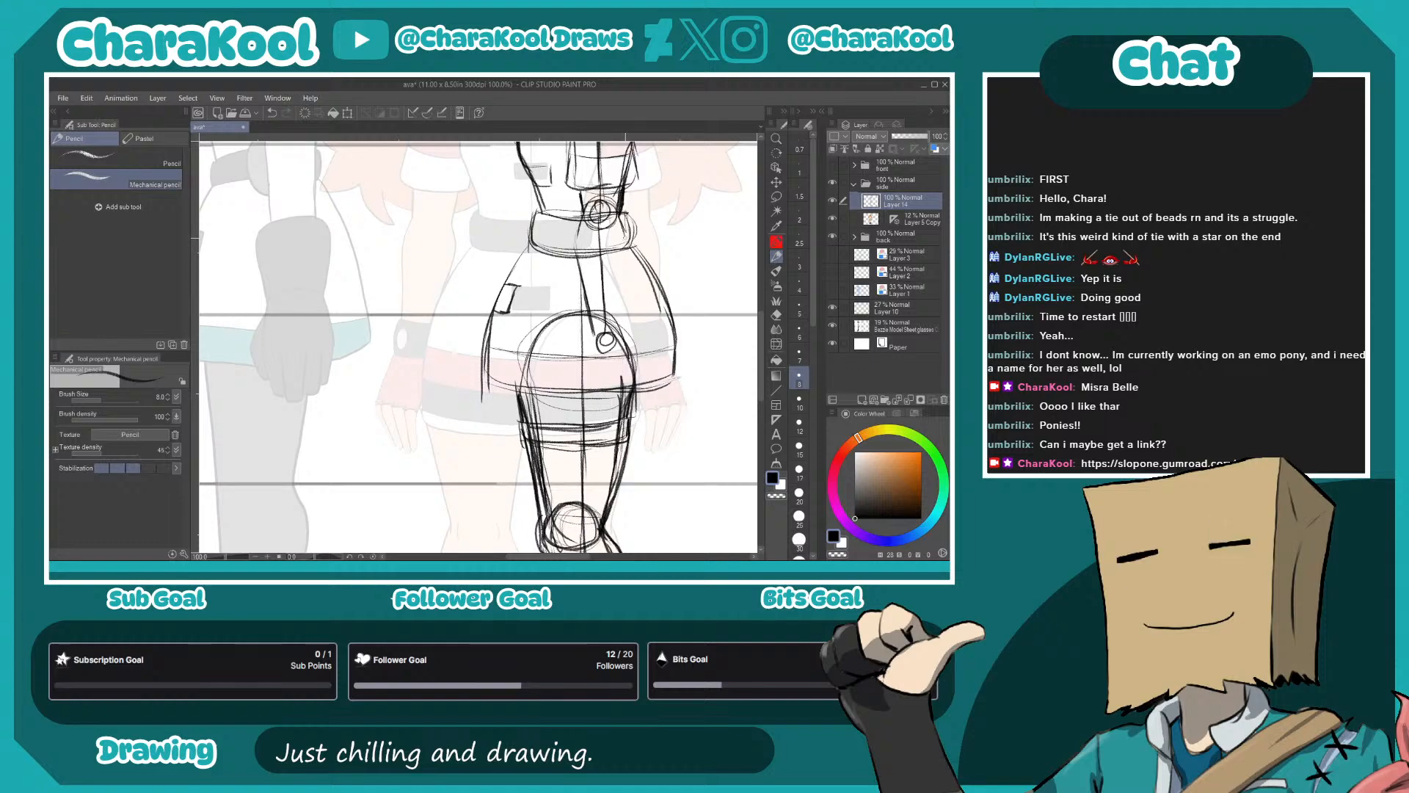
drag(620, 218, 618, 332)
mouse_move(659, 389)
mouse_down()
mouse_move(618, 229)
mouse_move(562, 301)
mouse_move(601, 295)
mouse_up()
- Block in the palm below the wrist with its side outlines and a straight lower edge over the skirt hem
drag(593, 238, 597, 292)
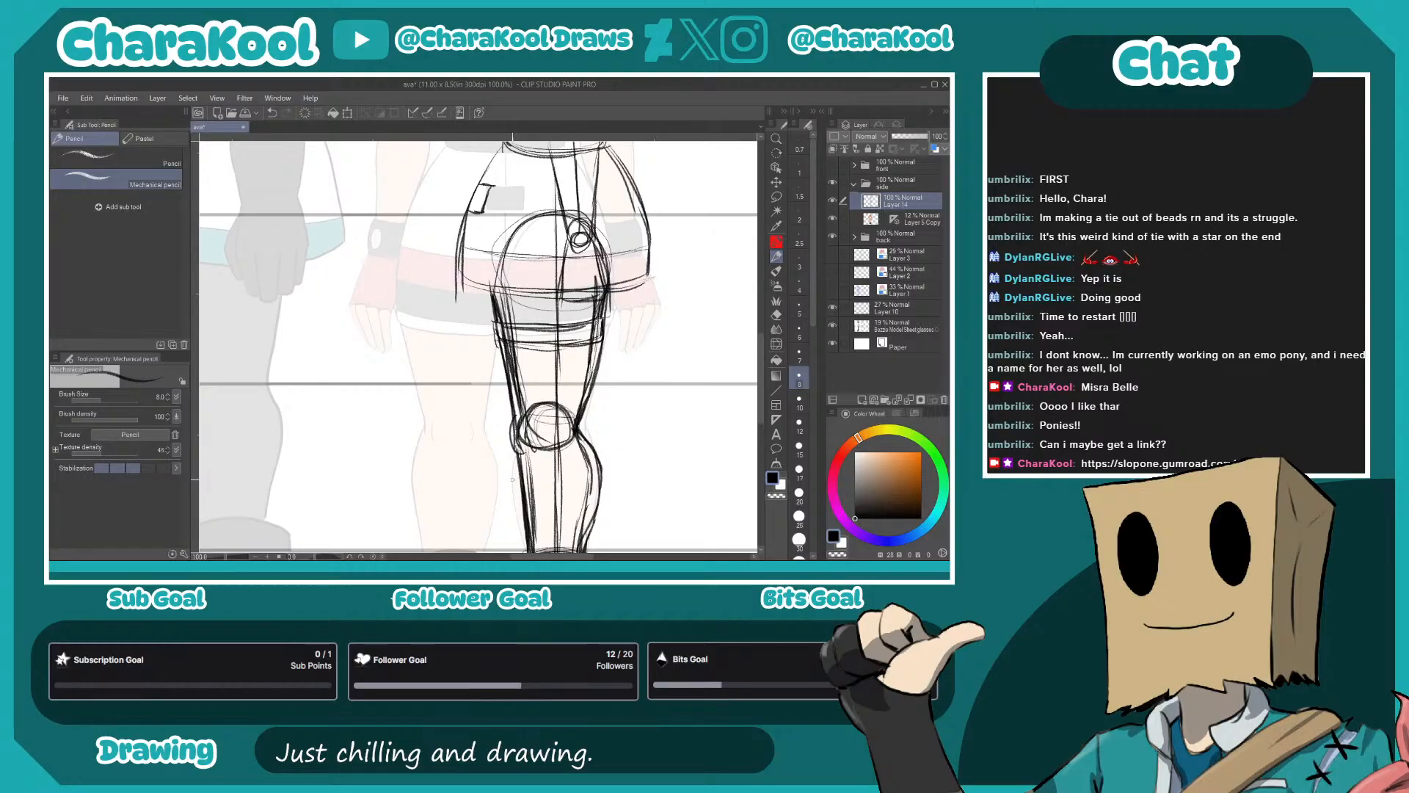
mouse_move(566, 246)
mouse_down()
mouse_move(556, 300)
mouse_move(608, 287)
mouse_up()
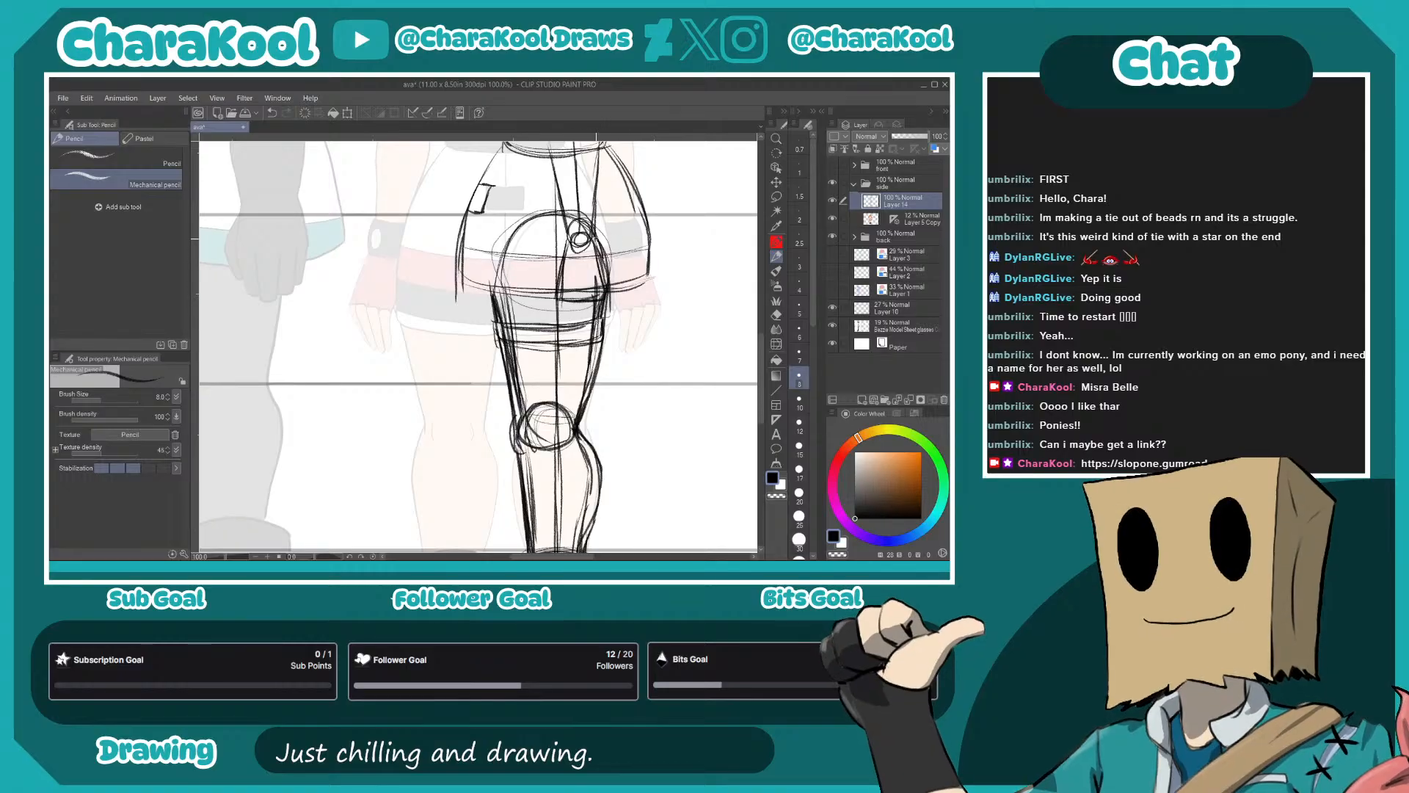
drag(570, 237, 551, 295)
mouse_move(558, 167)
mouse_down()
mouse_move(555, 240)
mouse_move(587, 235)
mouse_up()
drag(589, 217, 597, 311)
drag(610, 229, 603, 275)
drag(568, 203, 560, 288)
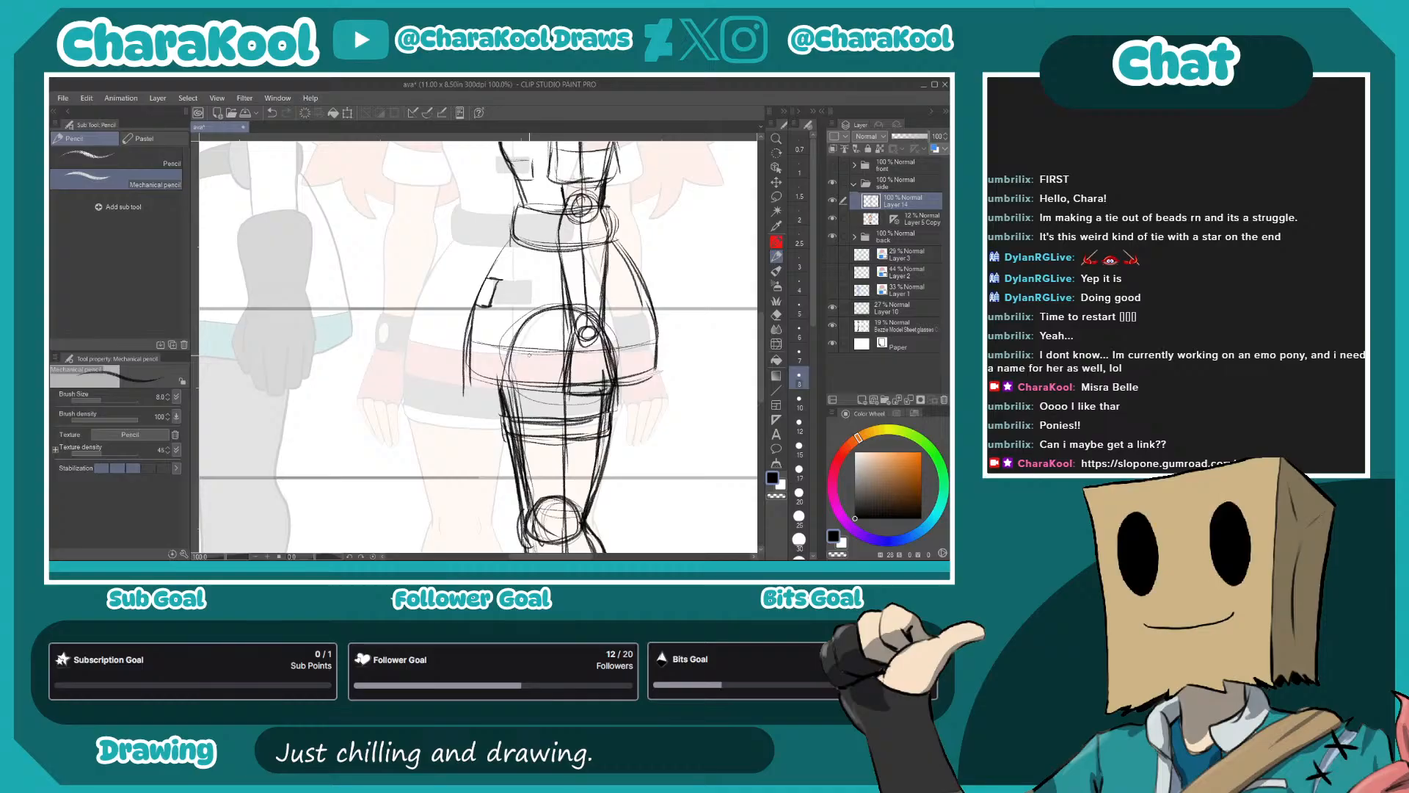
- Sketch the glove's edge across the knuckles and the fingers hanging over the upper thigh
drag(583, 430, 599, 335)
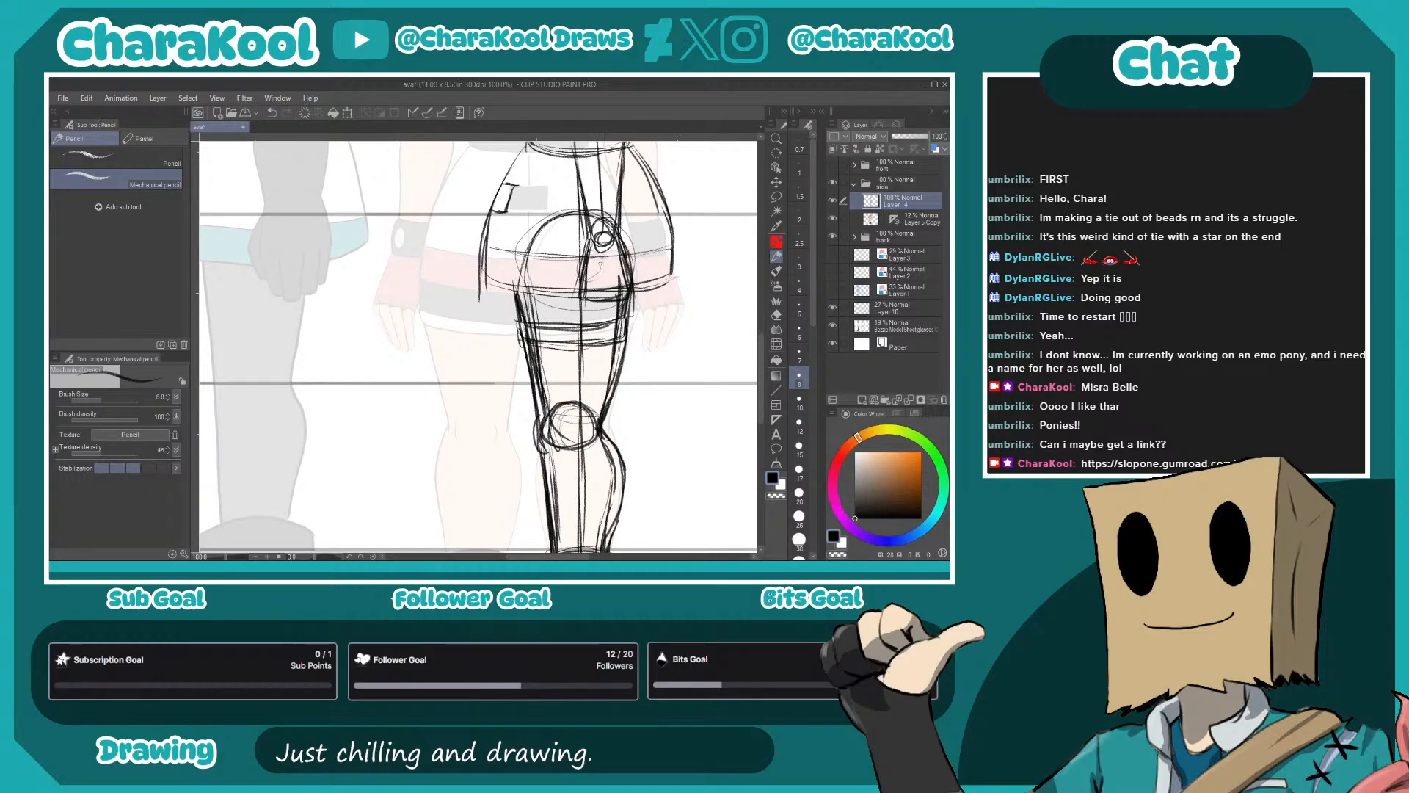
mouse_move(573, 287)
mouse_down()
mouse_move(585, 280)
mouse_move(571, 309)
mouse_move(601, 298)
mouse_up()
drag(606, 287, 612, 298)
drag(585, 295, 582, 339)
mouse_move(597, 297)
mouse_down()
mouse_move(590, 337)
mouse_move(606, 338)
mouse_up()
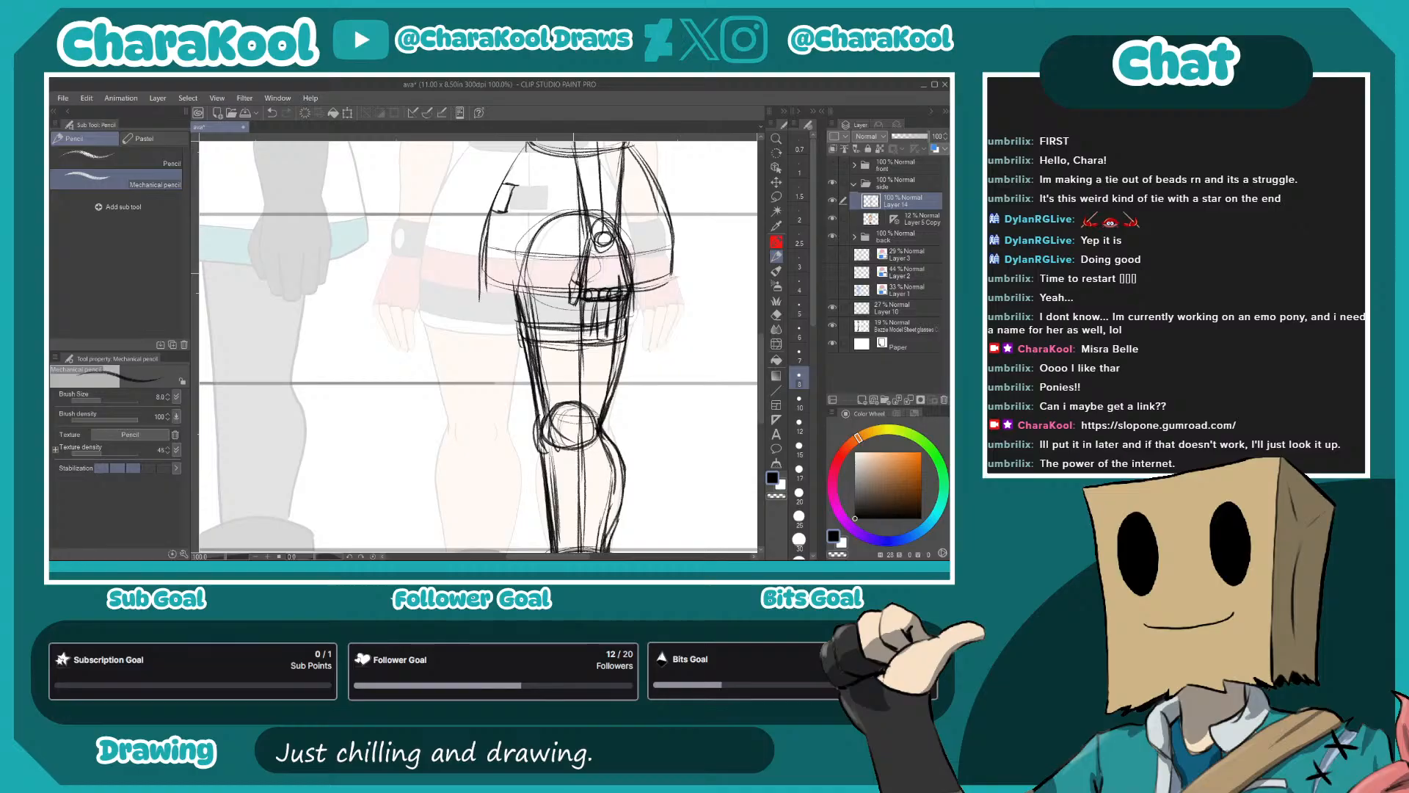
mouse_move(613, 304)
mouse_down()
mouse_move(613, 338)
mouse_move(628, 331)
mouse_move(596, 344)
mouse_move(612, 343)
mouse_move(580, 324)
mouse_move(578, 343)
mouse_up()
drag(597, 297, 586, 340)
mouse_move(598, 298)
mouse_down()
mouse_move(592, 321)
mouse_move(564, 314)
mouse_move(582, 277)
mouse_move(610, 296)
mouse_up()
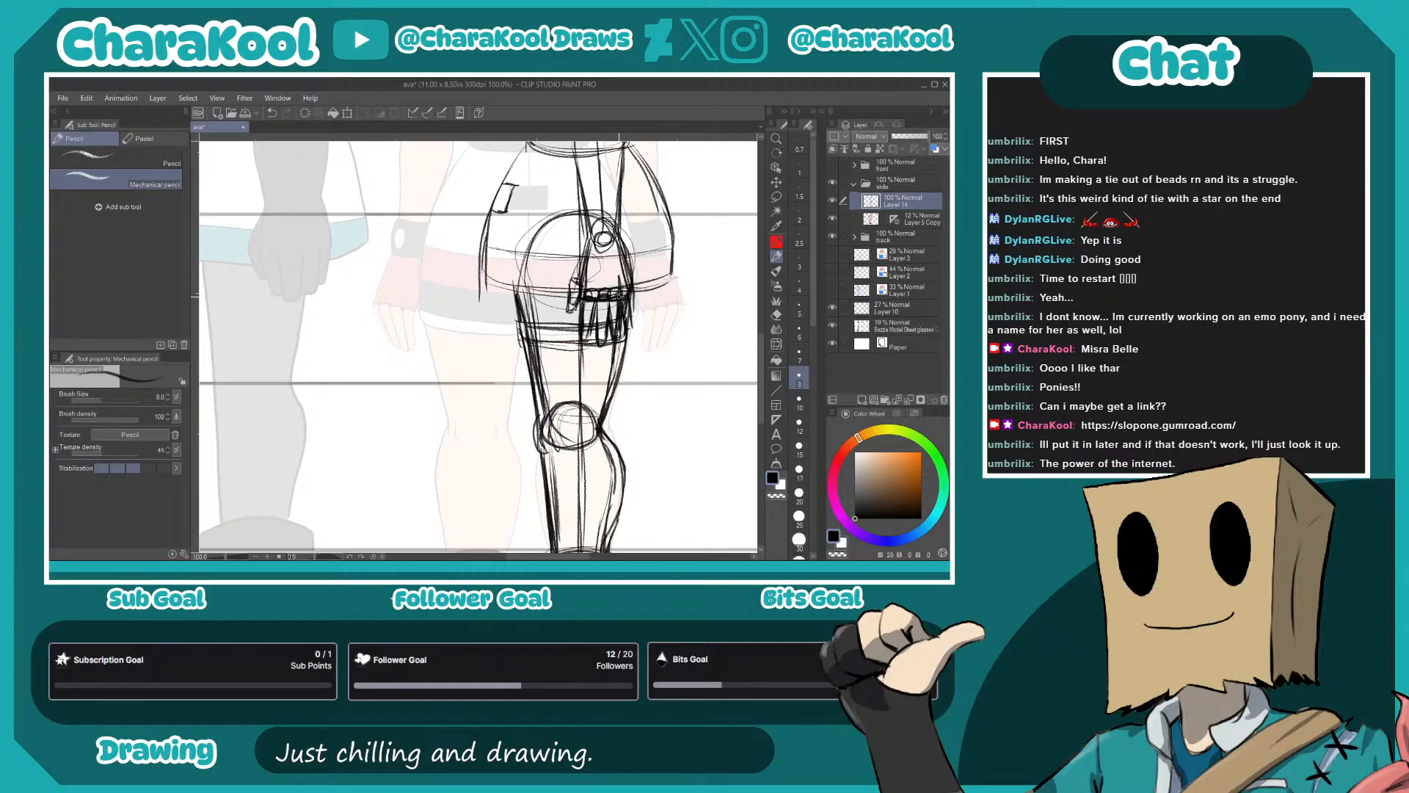
- Add the thumb along the front of the hand and darken the knuckles and finger outlines
drag(590, 235, 585, 286)
mouse_move(586, 218)
mouse_down()
mouse_move(622, 220)
mouse_move(580, 252)
mouse_move(627, 248)
mouse_move(578, 250)
mouse_up()
drag(582, 325, 550, 464)
mouse_move(597, 303)
mouse_down()
mouse_move(596, 501)
mouse_move(619, 394)
mouse_move(615, 290)
mouse_up()
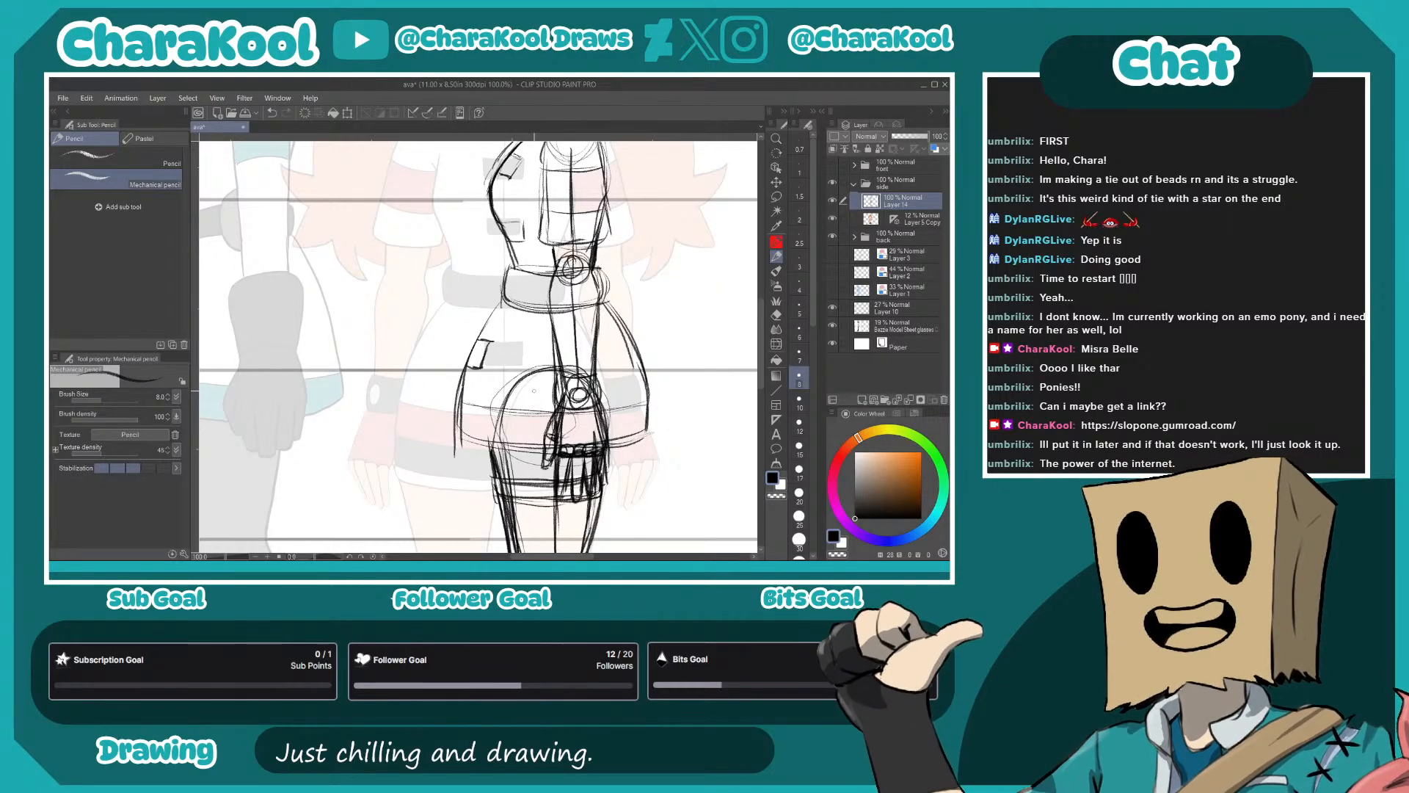
drag(619, 396, 621, 235)
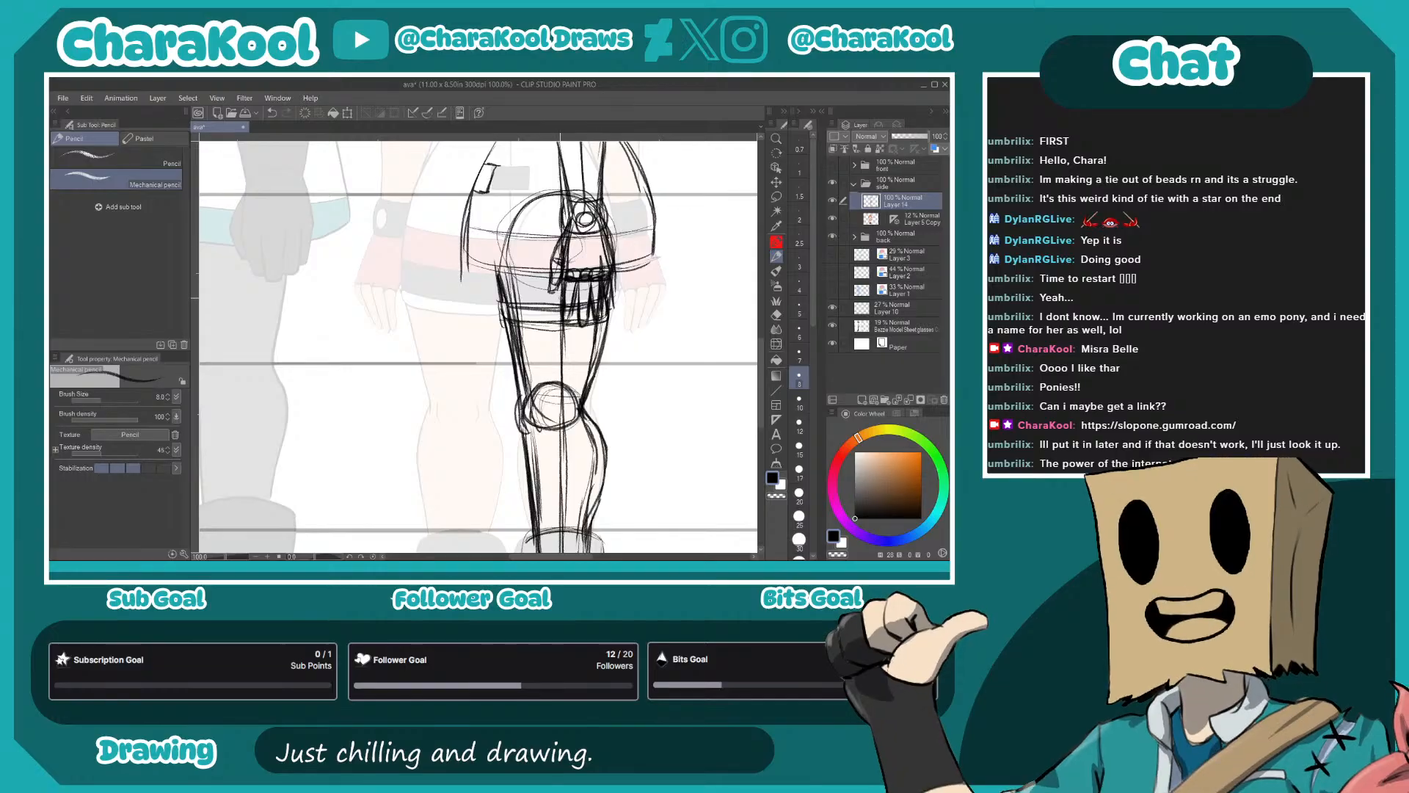
mouse_move(578, 279)
mouse_down()
mouse_move(569, 323)
mouse_move(604, 318)
mouse_up()
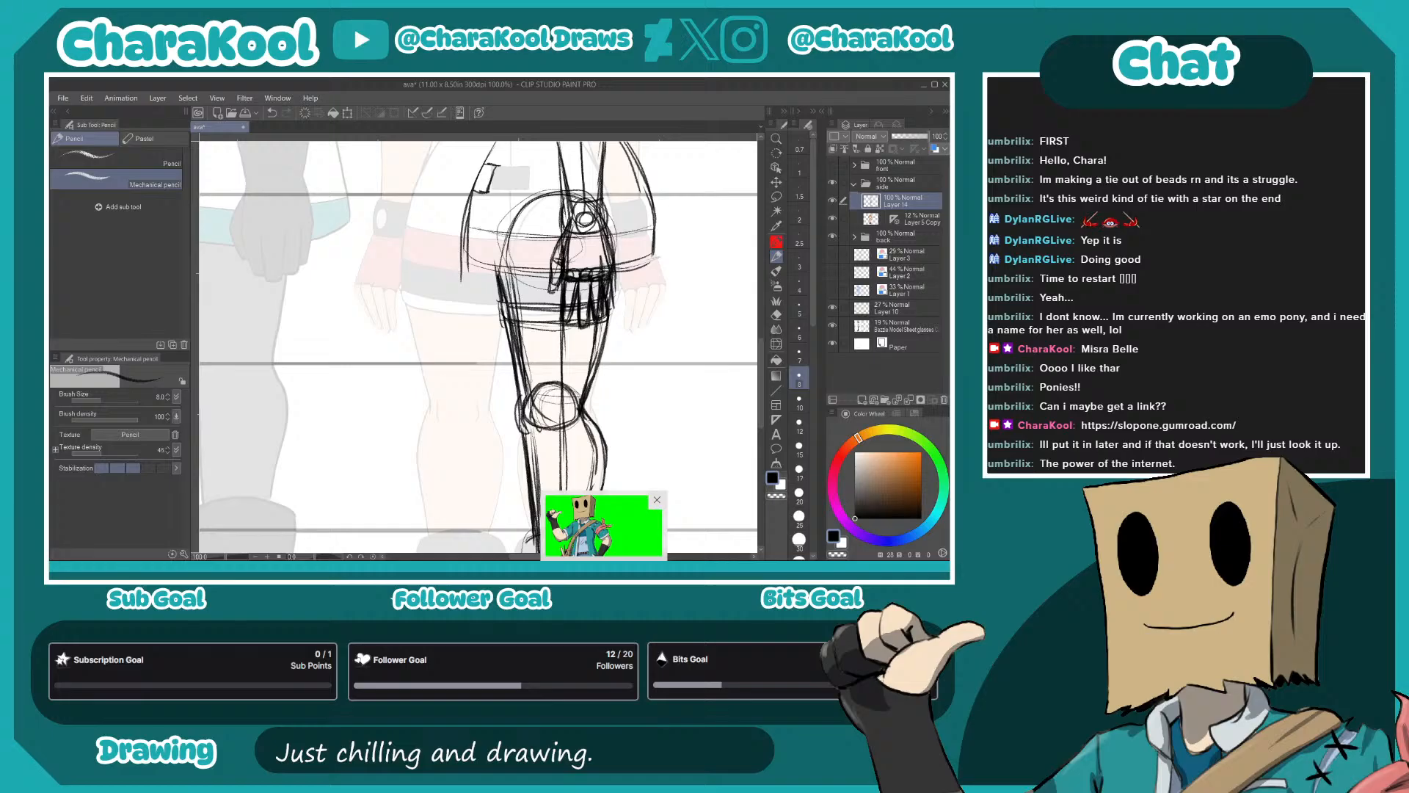
- Add the front patch on the boot shaft and reinforce the shaft's front and back outlines
mouse_move(636, 455)
mouse_down()
mouse_move(634, 327)
mouse_move(717, 330)
mouse_up()
drag(601, 269, 608, 309)
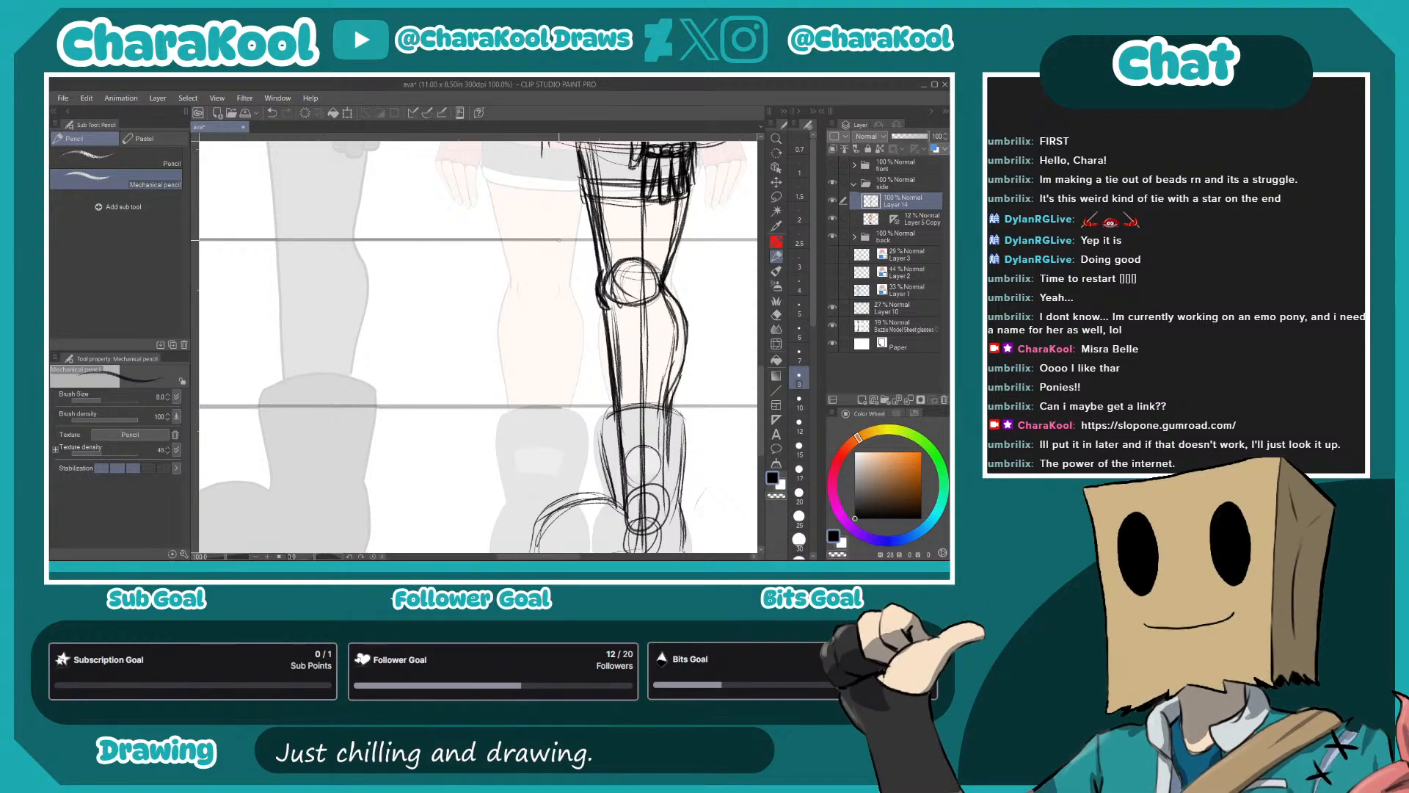
drag(580, 520, 558, 376)
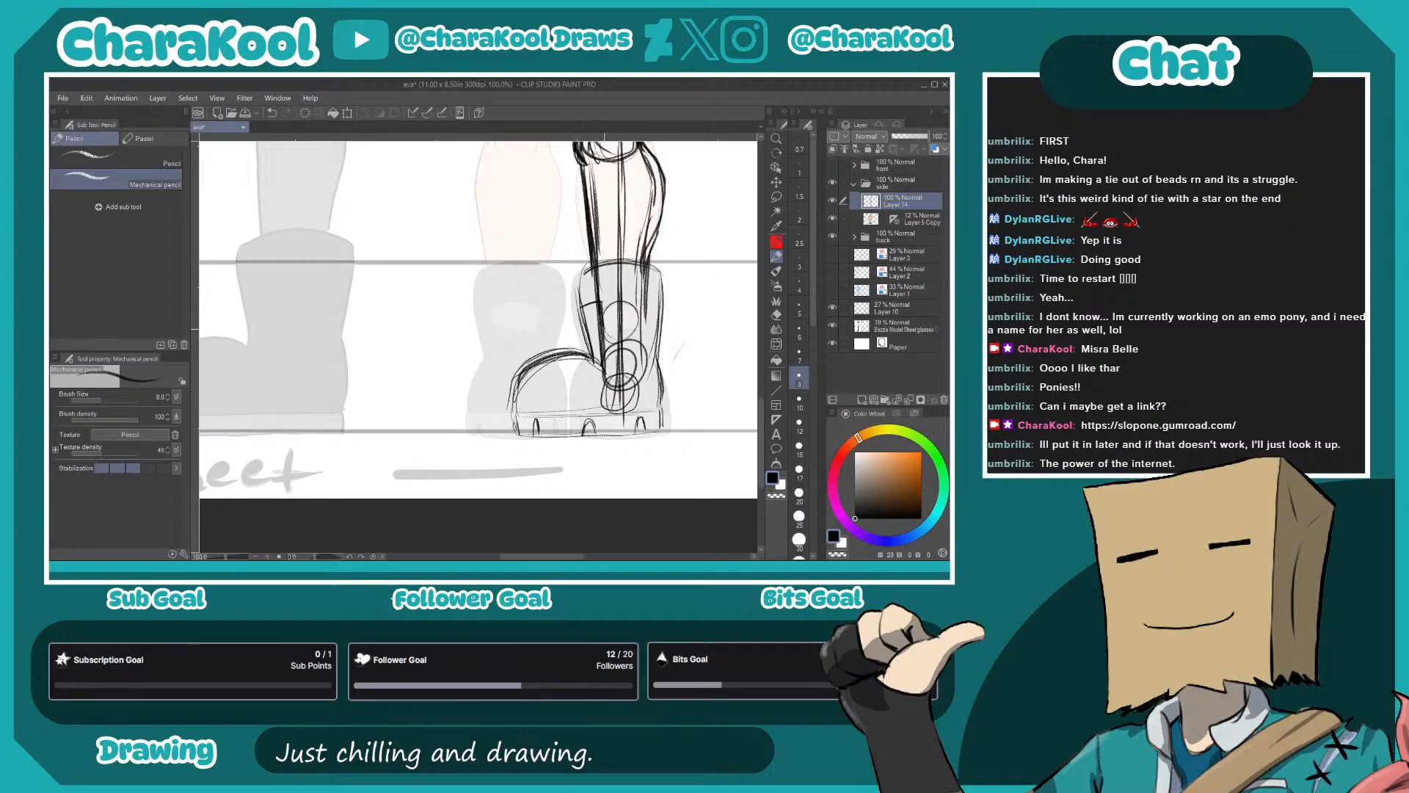
drag(602, 329, 577, 331)
mouse_move(583, 281)
mouse_down()
mouse_move(575, 305)
mouse_move(578, 294)
mouse_up()
drag(662, 272, 661, 410)
- Draw narrower front and back edges for the skirt inside its existing outline, from the belt to the hem
drag(607, 295, 530, 367)
scroll(602, 303, up, 4)
drag(550, 274, 528, 382)
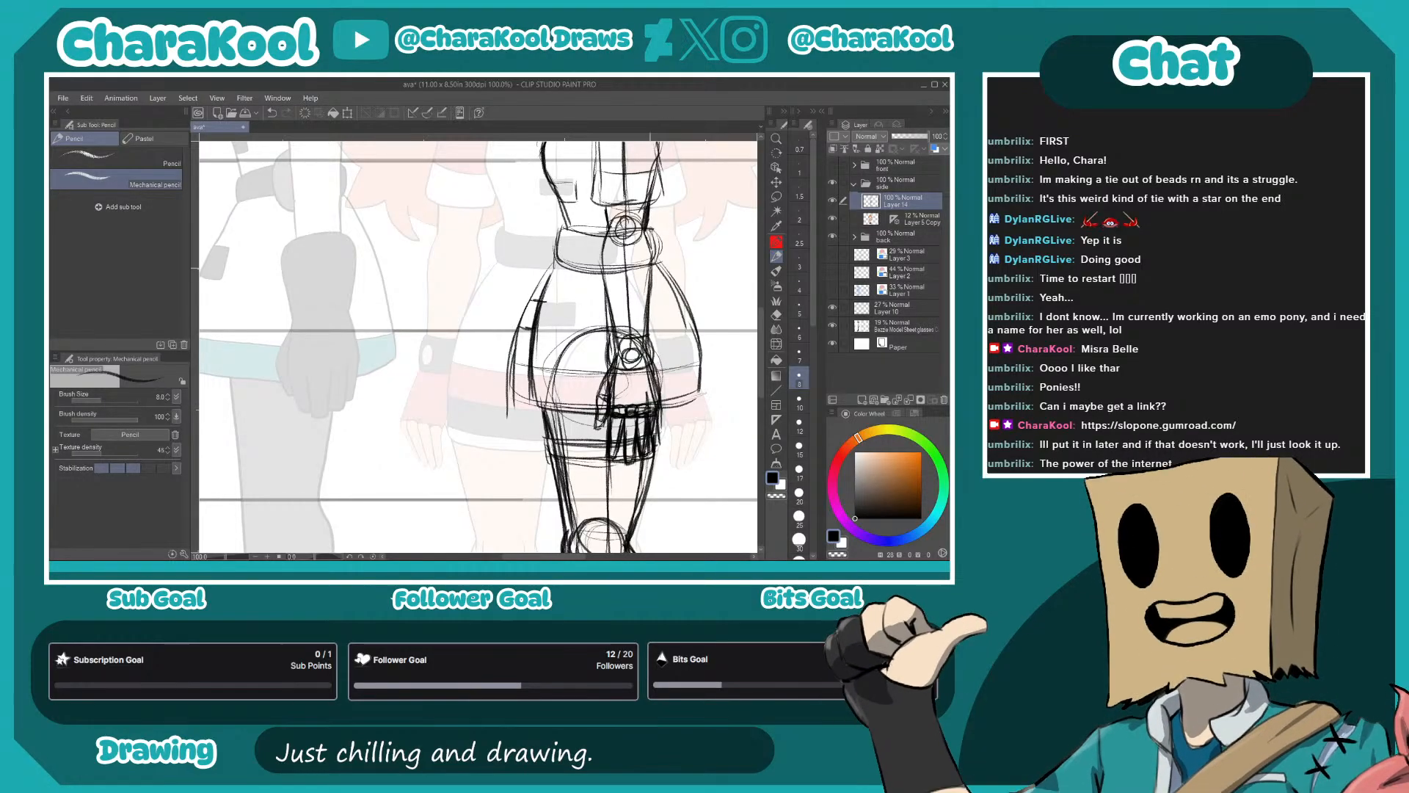
drag(677, 324, 679, 400)
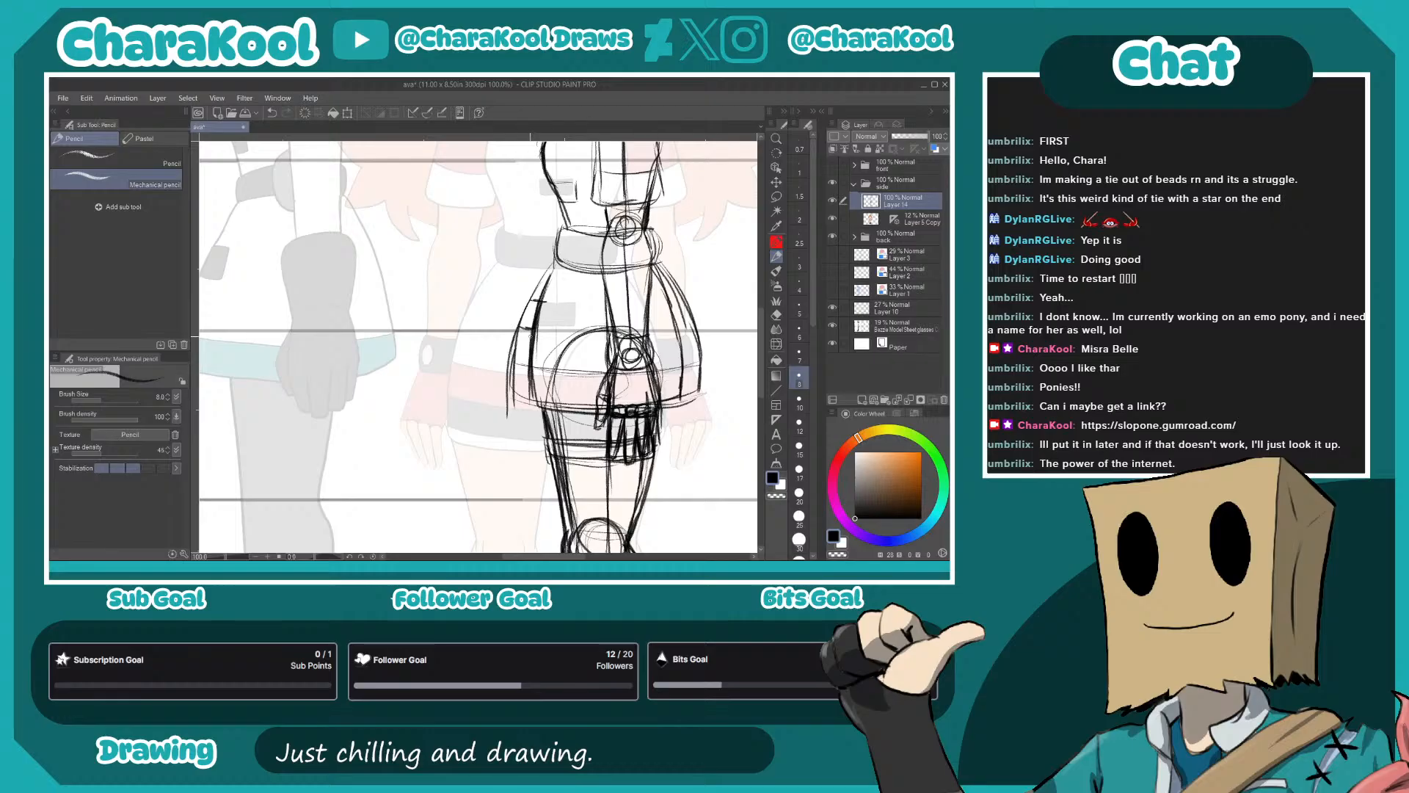
- Erase the old wider skirt outlines at the front and back with the Hard eraser
key(e)
drag(531, 295, 507, 431)
click(118, 158)
mouse_move(696, 331)
mouse_down()
mouse_move(675, 265)
mouse_move(707, 356)
mouse_move(693, 317)
mouse_move(697, 403)
mouse_up()
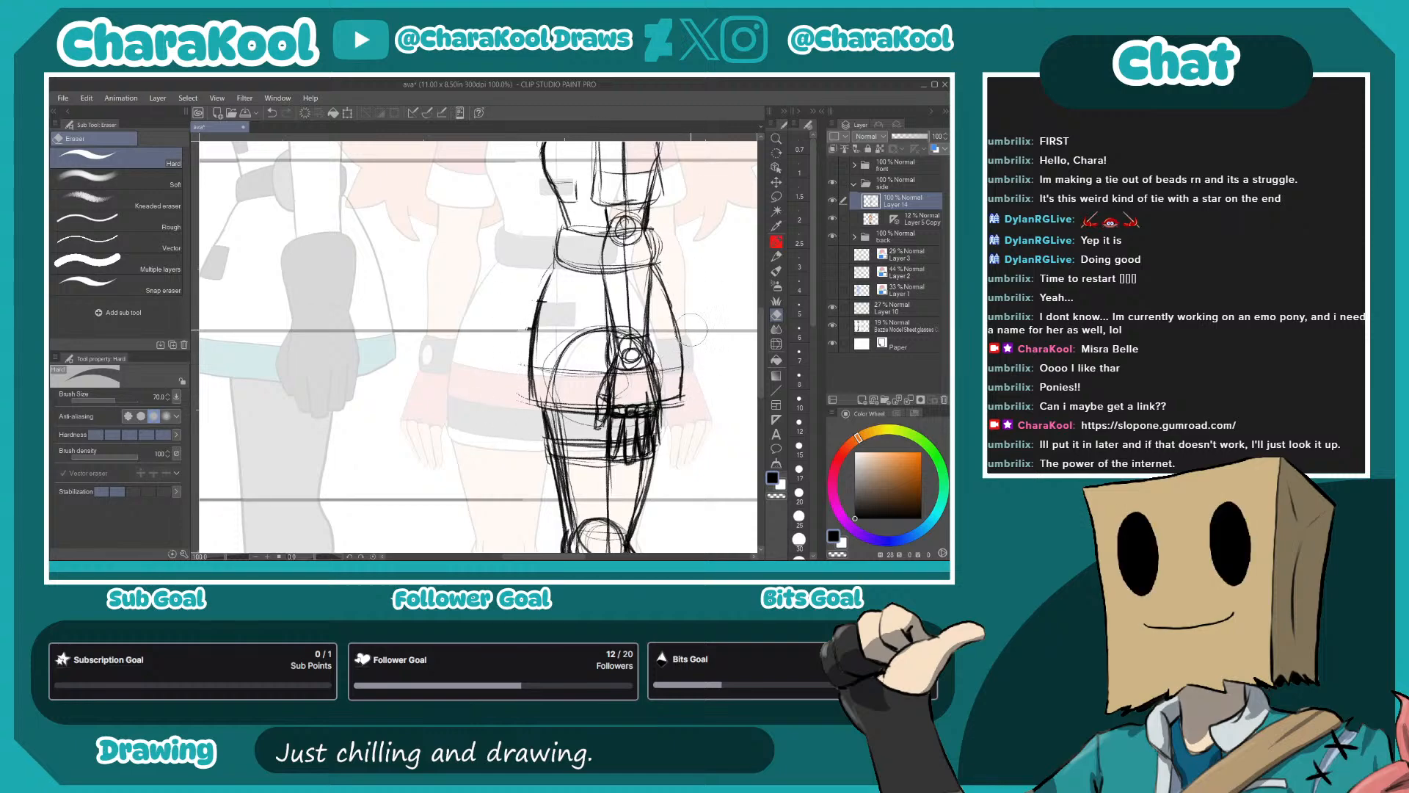
- Redraw the skirt's back edge with the mechanical pencil and sketch the small pocket patch at its front
key(p)
key(p)
mouse_move(659, 268)
mouse_down()
mouse_move(686, 327)
mouse_move(684, 396)
mouse_up()
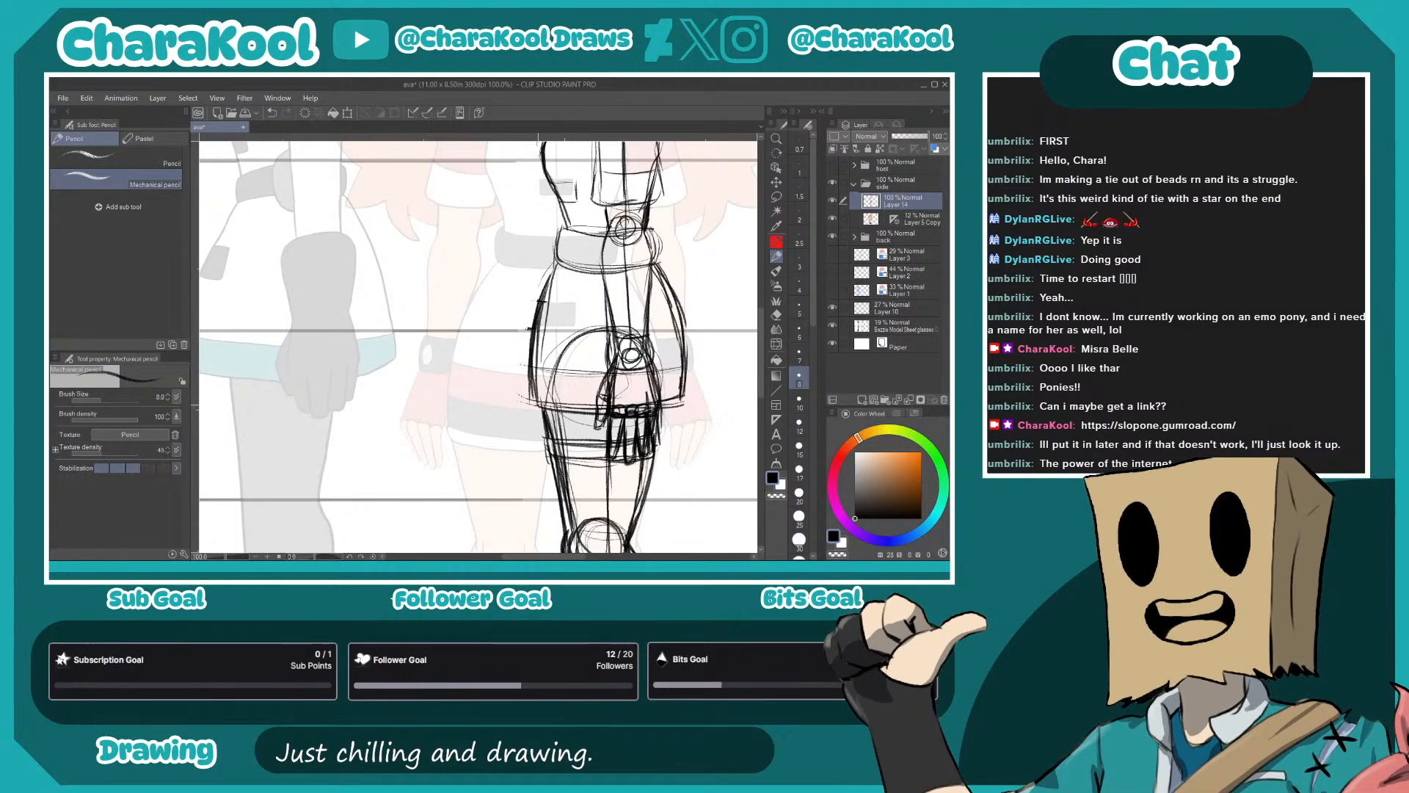
mouse_move(538, 301)
mouse_down()
mouse_move(562, 305)
mouse_move(556, 329)
mouse_up()
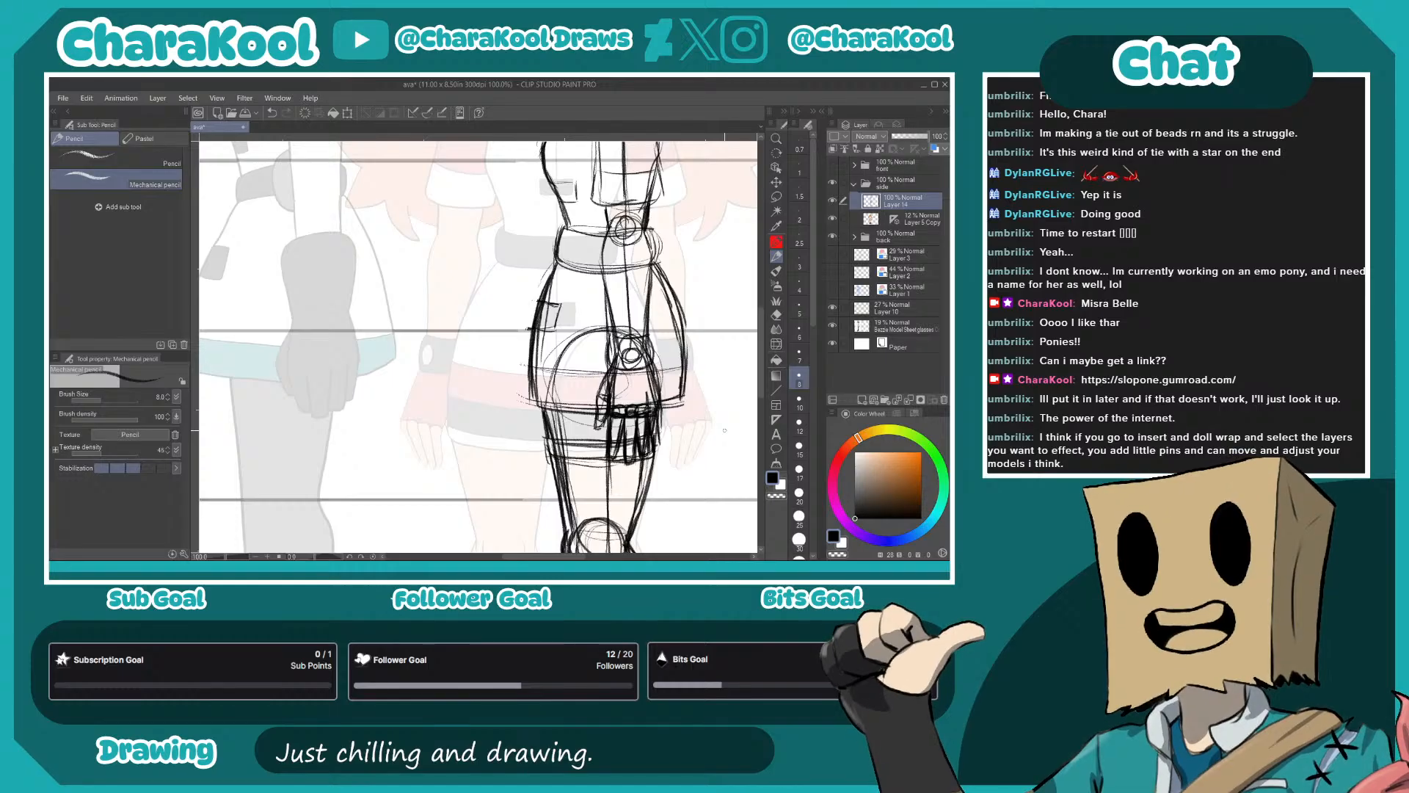
- Reinforce the outline of the side figure's upper arm and sleeve
drag(650, 211, 637, 289)
mouse_move(639, 160)
mouse_down()
mouse_move(650, 213)
mouse_move(634, 319)
mouse_up()
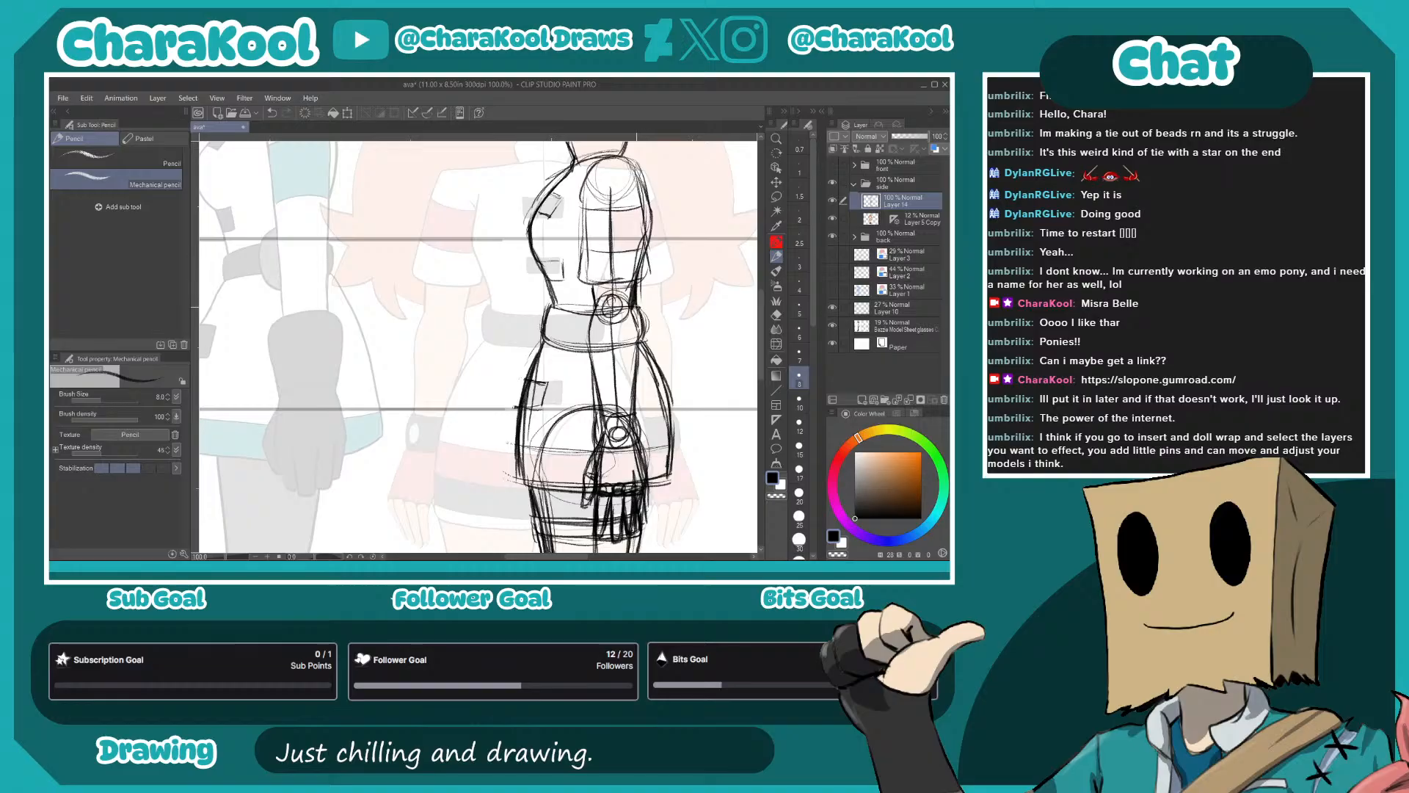
mouse_move(636, 181)
mouse_down()
mouse_move(644, 228)
mouse_move(570, 431)
mouse_move(584, 365)
mouse_up()
scroll(636, 470, down, 2)
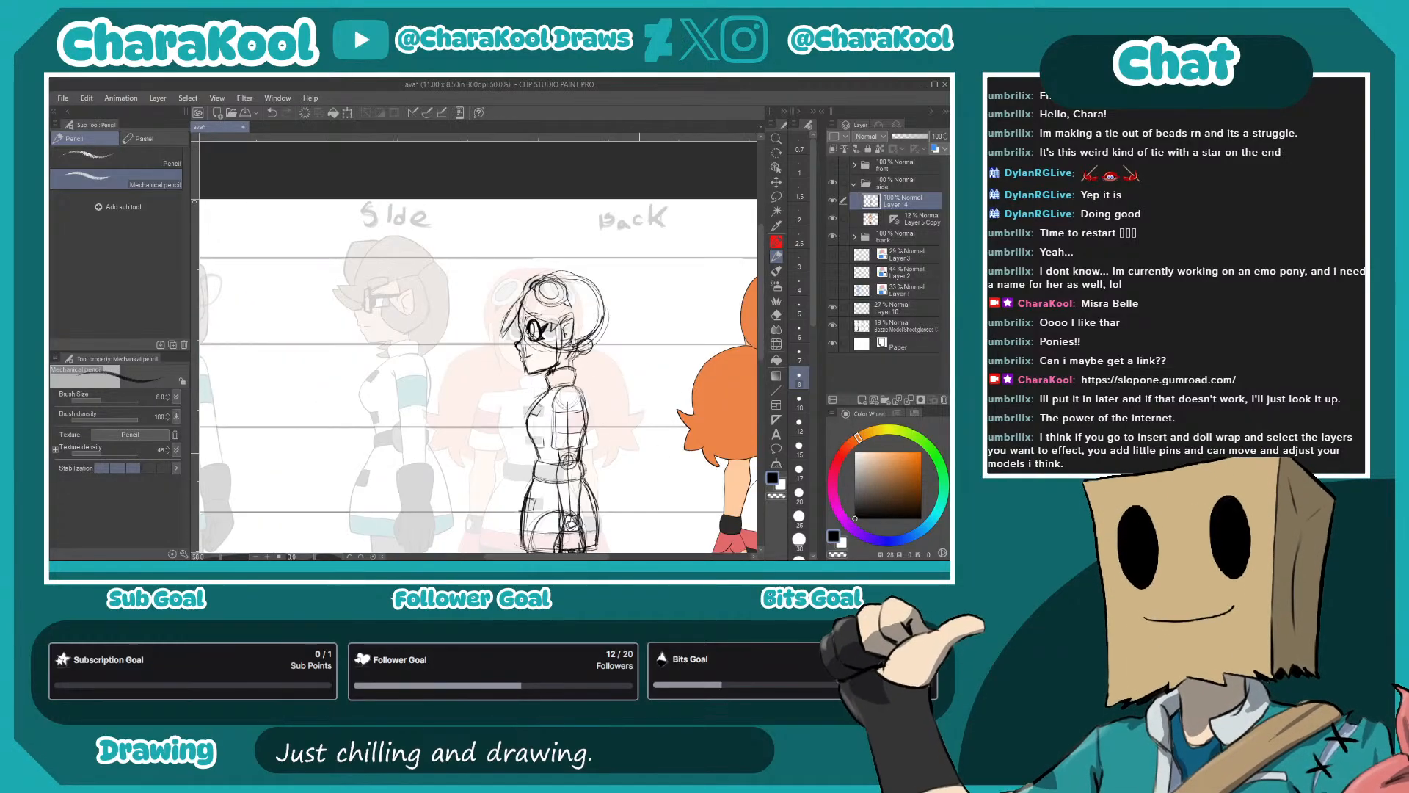
- Sketch the rounded outline of the ponytail behind the side figure's head, from the hair tie down to back level
drag(736, 448, 643, 389)
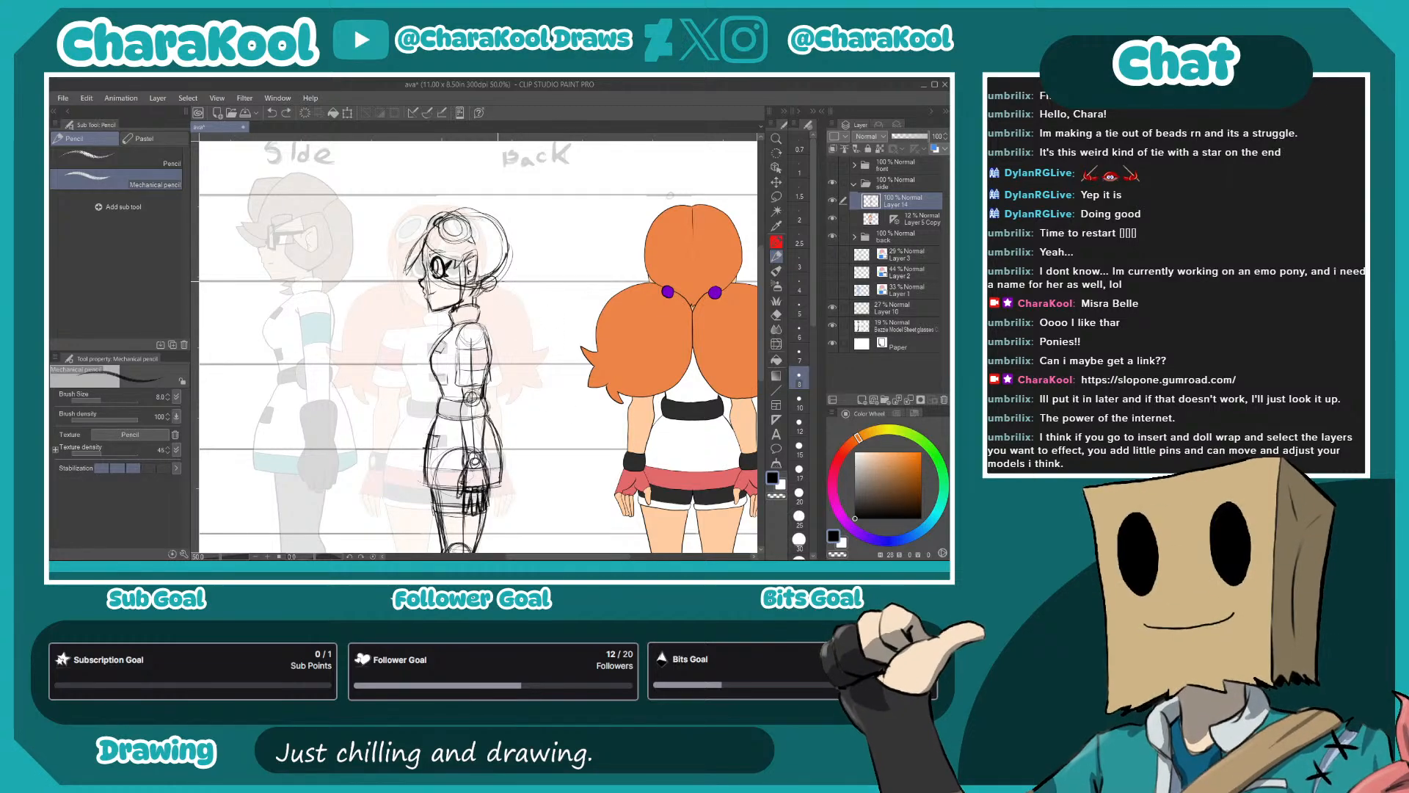
drag(499, 283, 563, 305)
mouse_move(493, 396)
mouse_down()
mouse_move(531, 380)
mouse_move(549, 286)
mouse_up()
drag(499, 389, 560, 382)
mouse_move(562, 311)
mouse_down()
mouse_move(519, 276)
mouse_move(474, 346)
mouse_move(534, 390)
mouse_up()
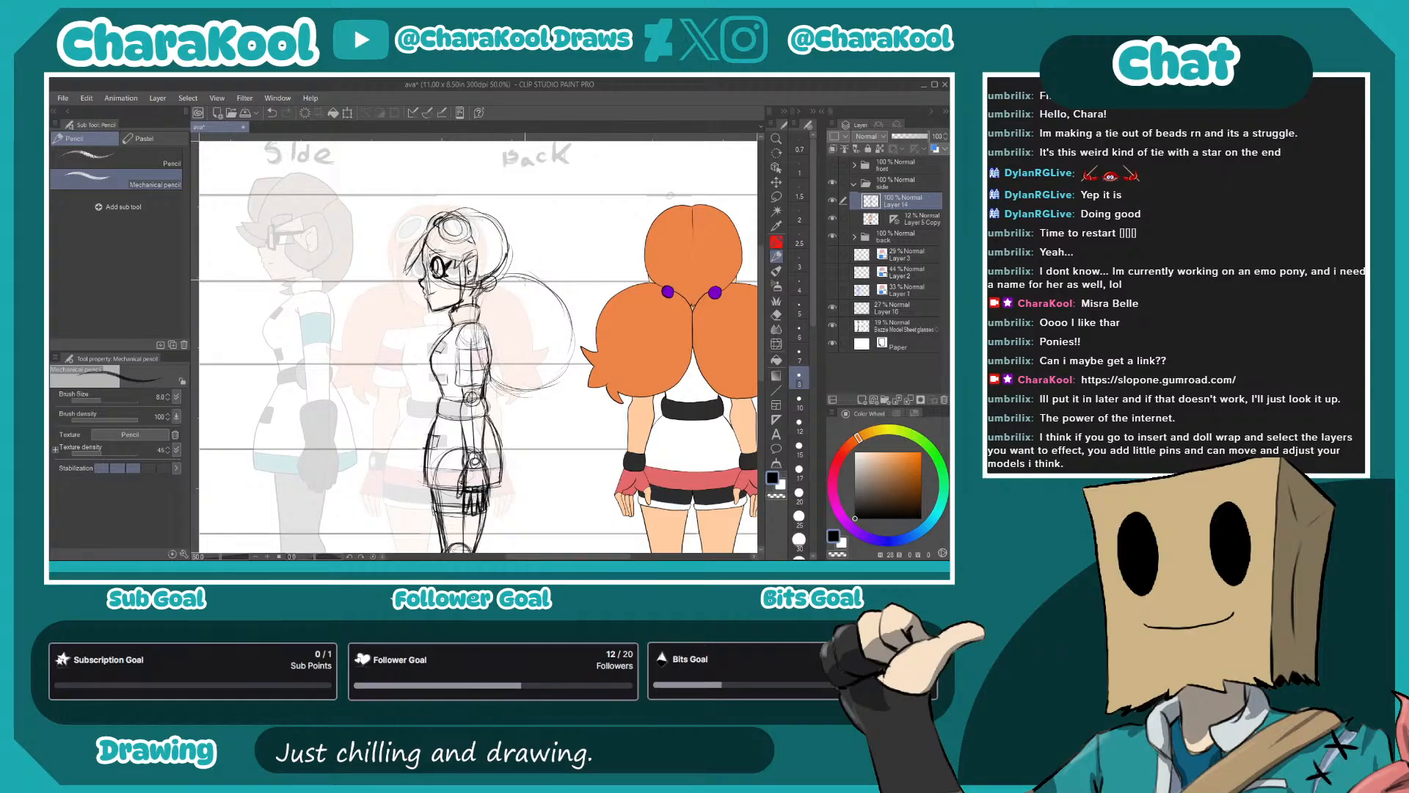
mouse_move(536, 277)
mouse_down()
mouse_move(585, 327)
mouse_move(550, 406)
mouse_move(557, 286)
mouse_move(549, 370)
mouse_up()
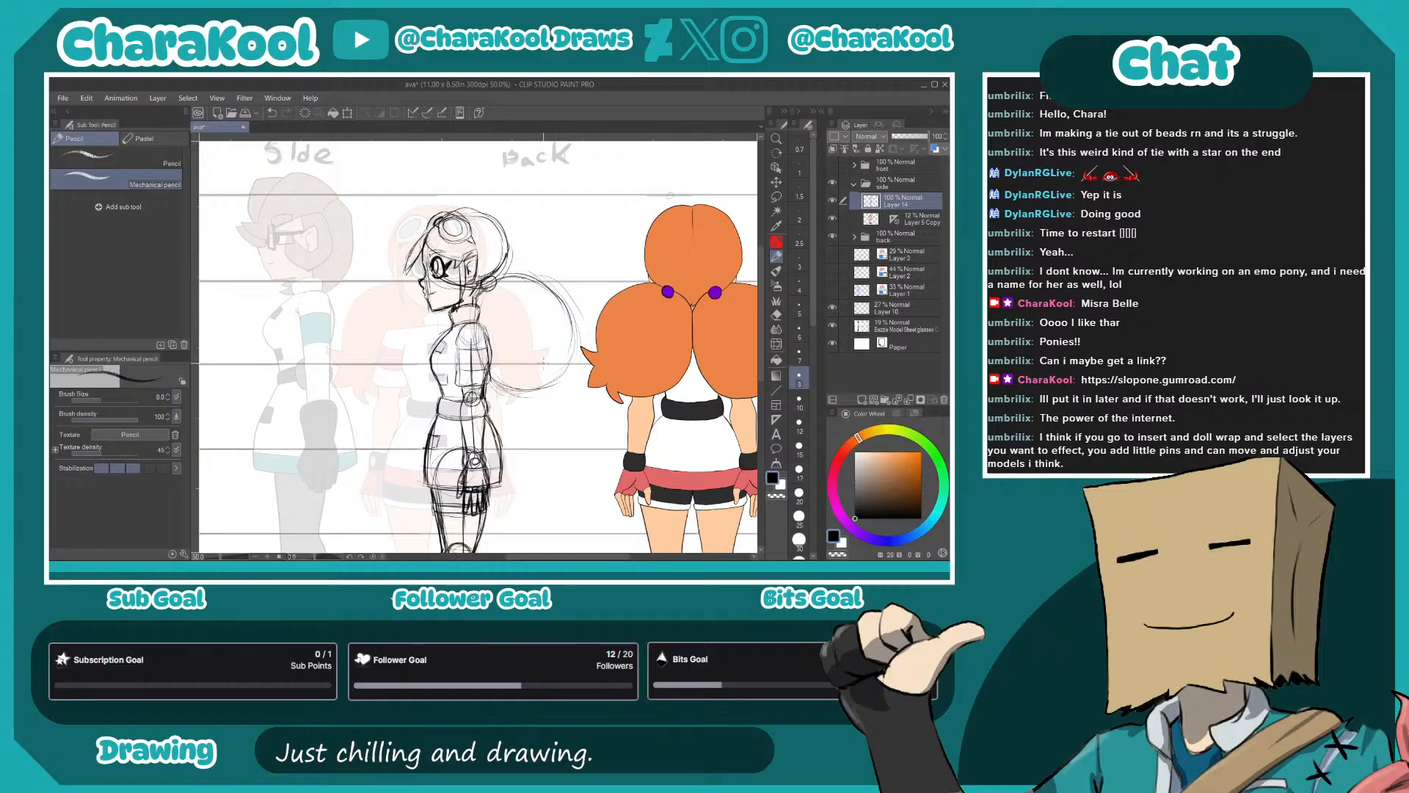
- Sketch the ponytail's lower edge with jagged, spiky hair ends, running back toward the torso
mouse_move(566, 349)
mouse_down()
mouse_move(579, 343)
mouse_move(565, 388)
mouse_move(565, 370)
mouse_move(563, 387)
mouse_move(524, 402)
mouse_move(524, 384)
mouse_up()
drag(524, 383, 520, 403)
mouse_move(520, 403)
mouse_down()
mouse_move(564, 387)
mouse_move(580, 349)
mouse_move(569, 318)
mouse_up()
mouse_move(570, 318)
mouse_down()
mouse_move(492, 284)
mouse_move(486, 309)
mouse_move(592, 388)
mouse_move(636, 320)
mouse_move(635, 364)
mouse_up()
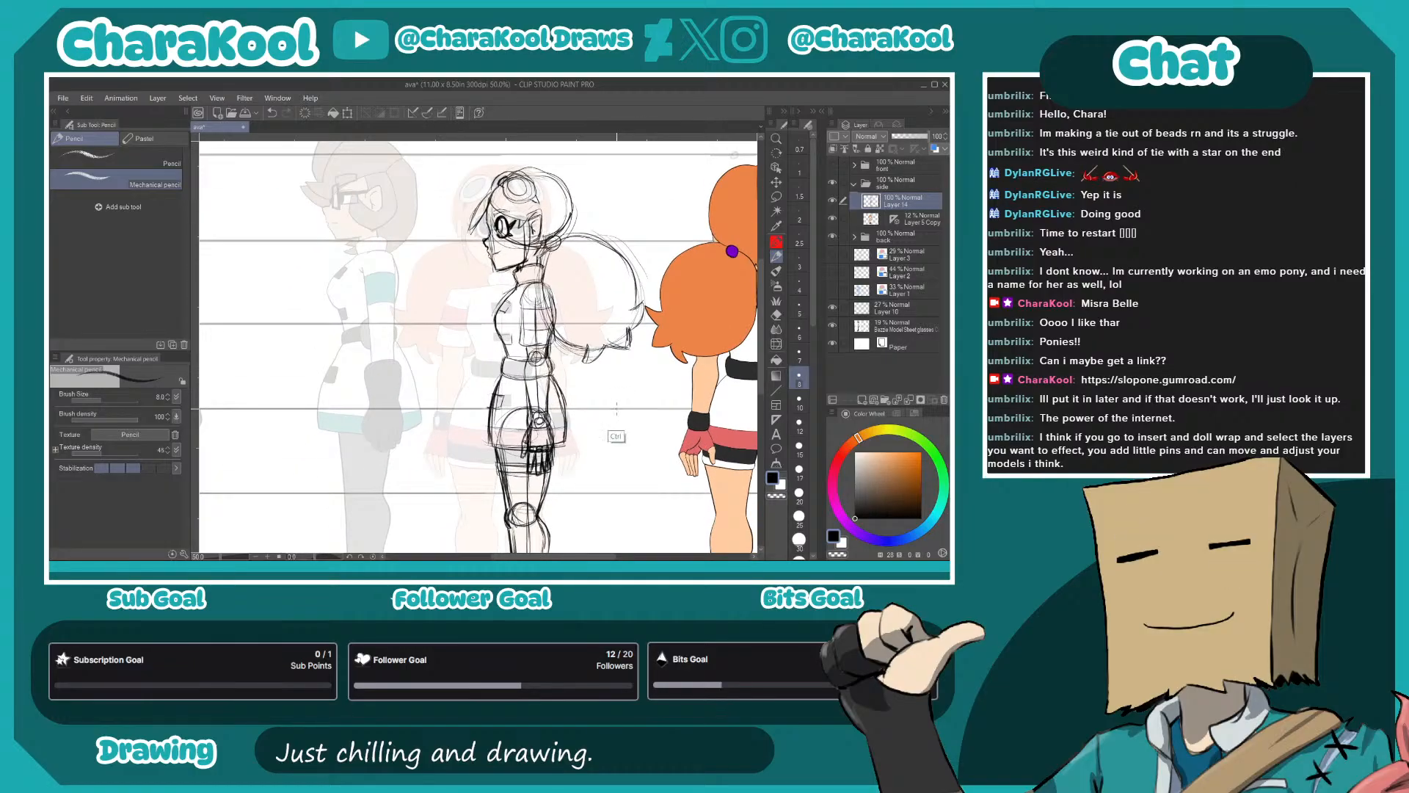
- Show the front folder and stretch the side-view sketch layer slightly wider toward the front figure
scroll(618, 405, down, 3)
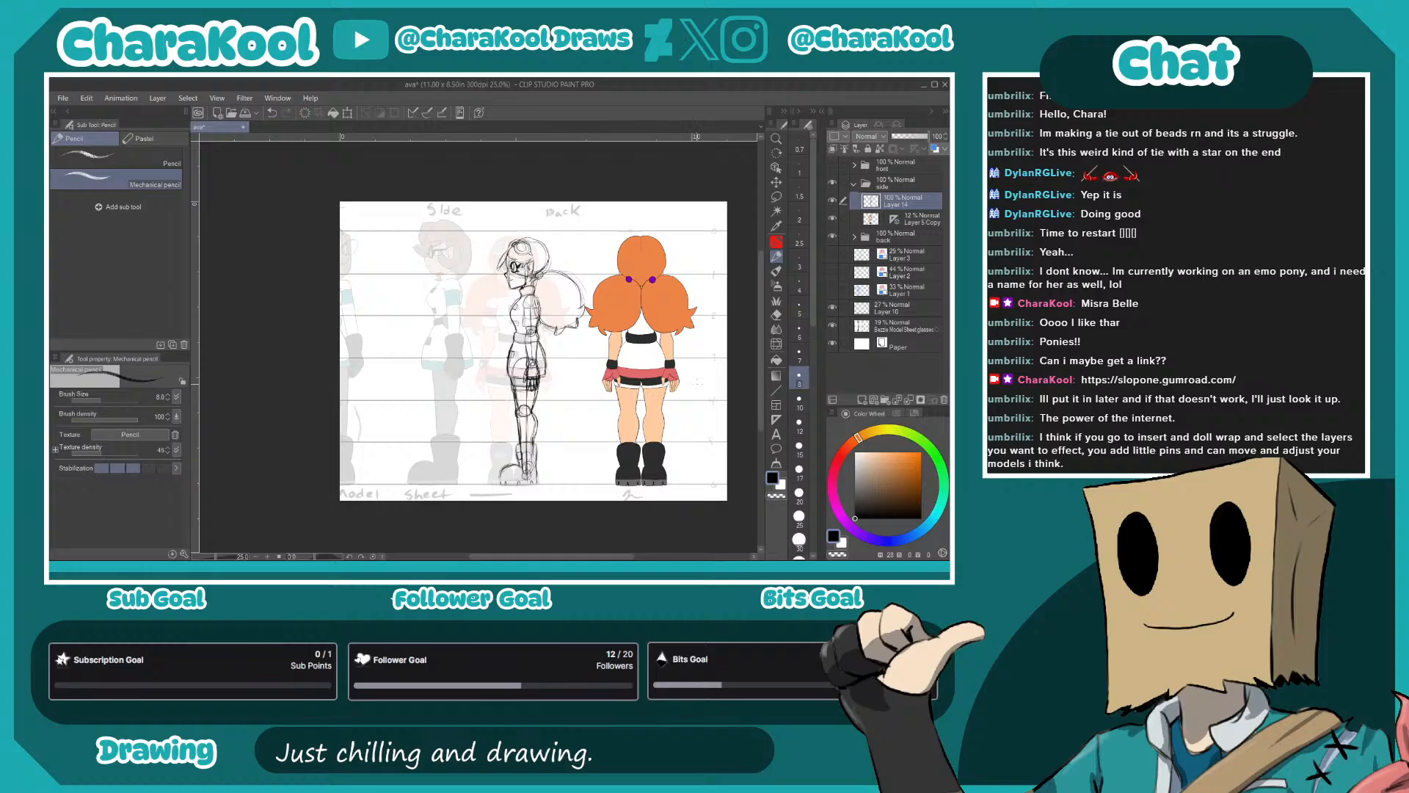
click(833, 166)
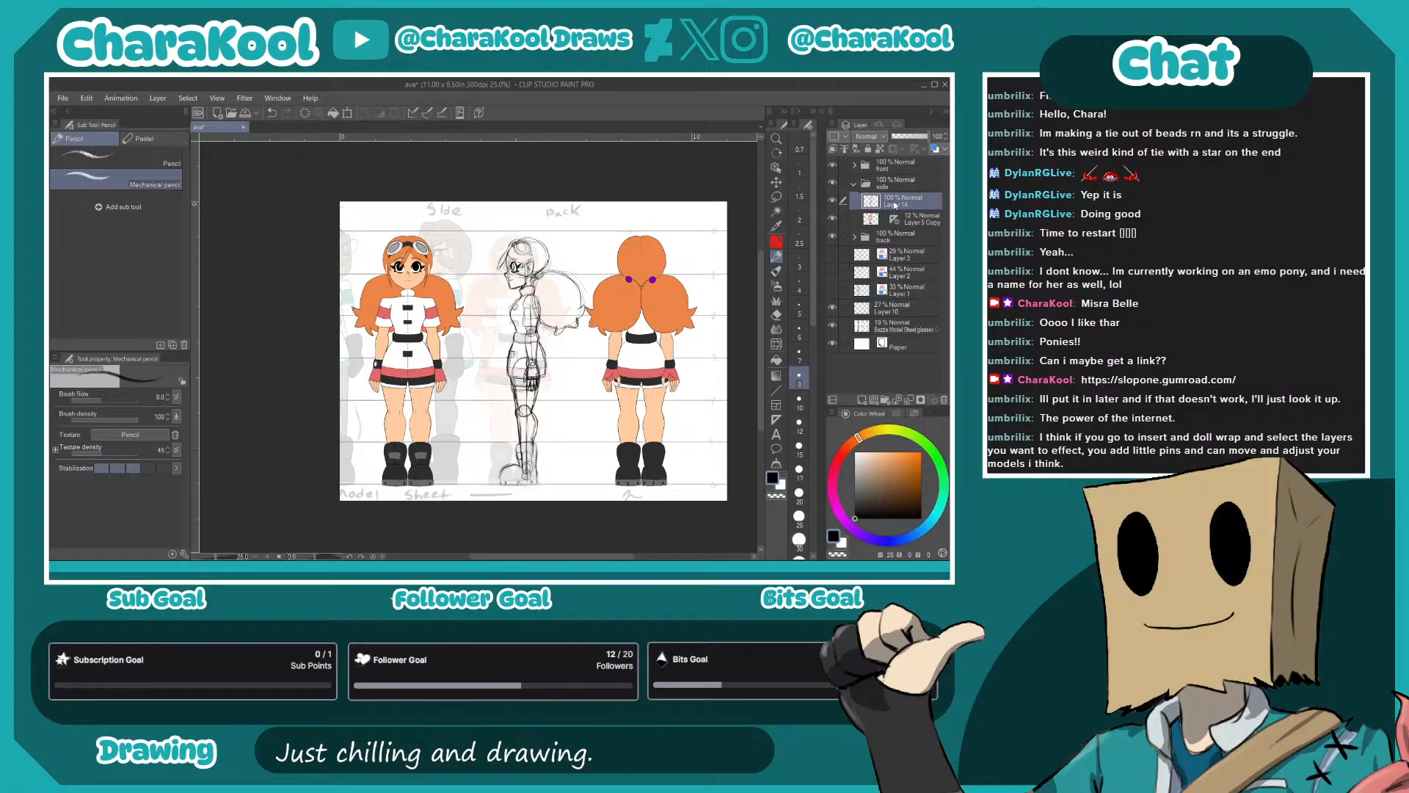
key(ctrl+t)
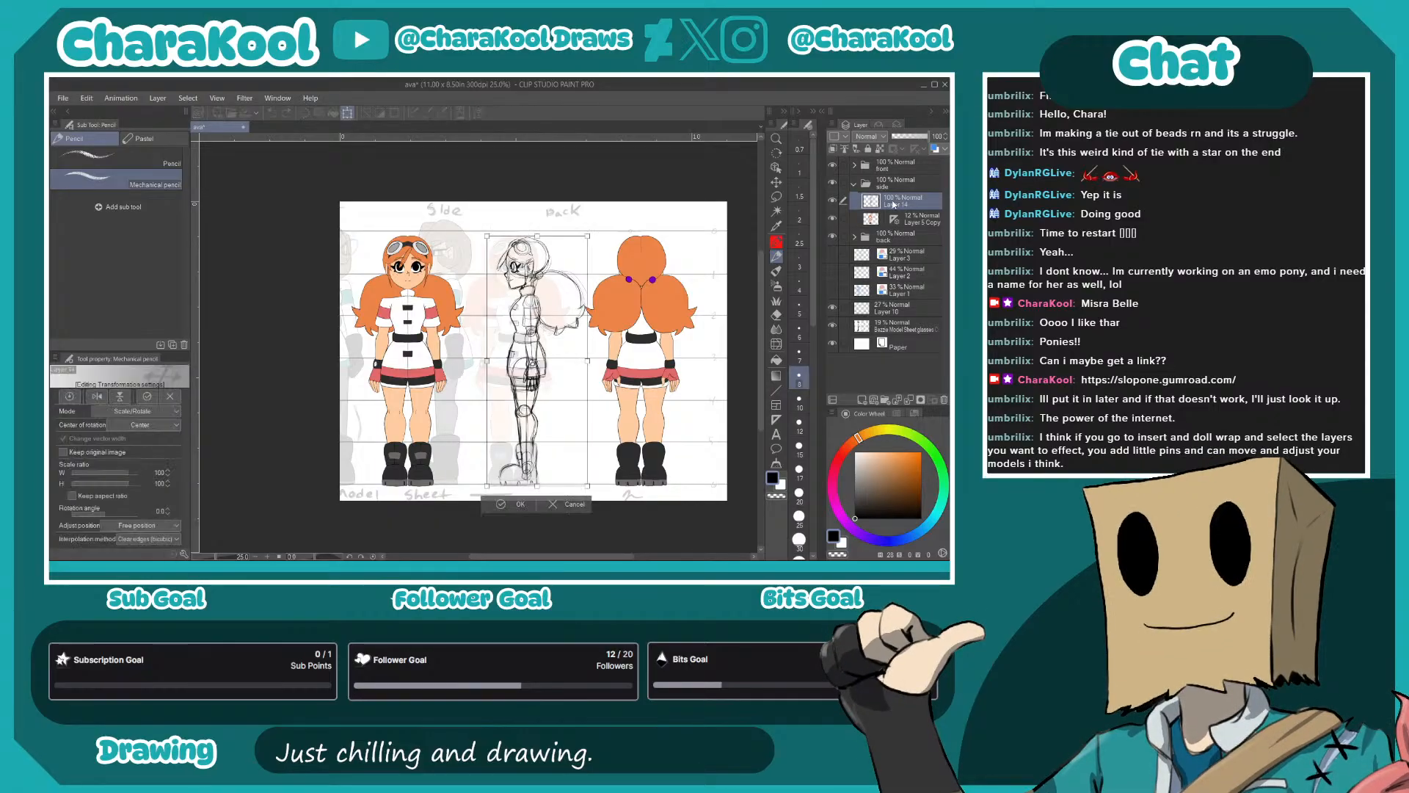
drag(487, 360, 481, 361)
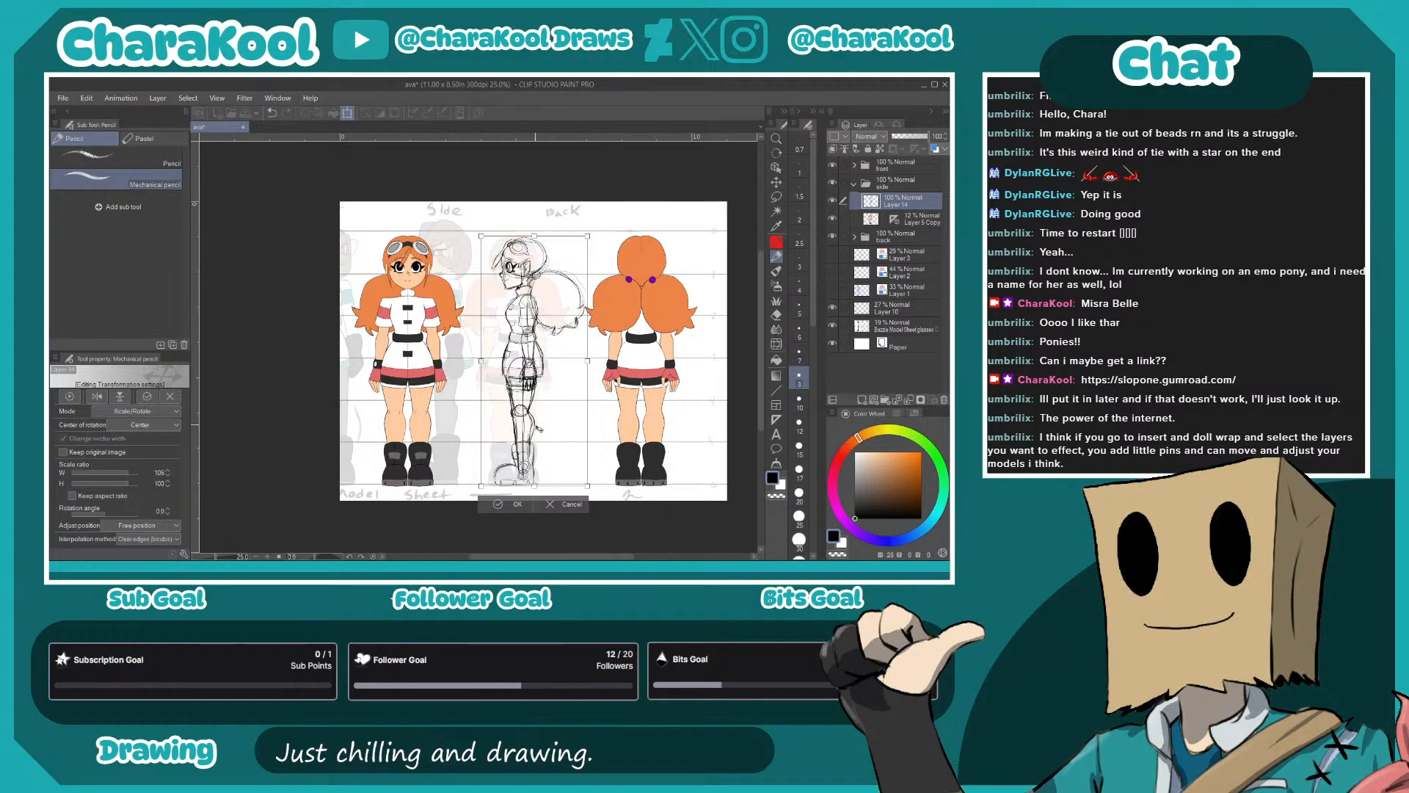
key(Return)
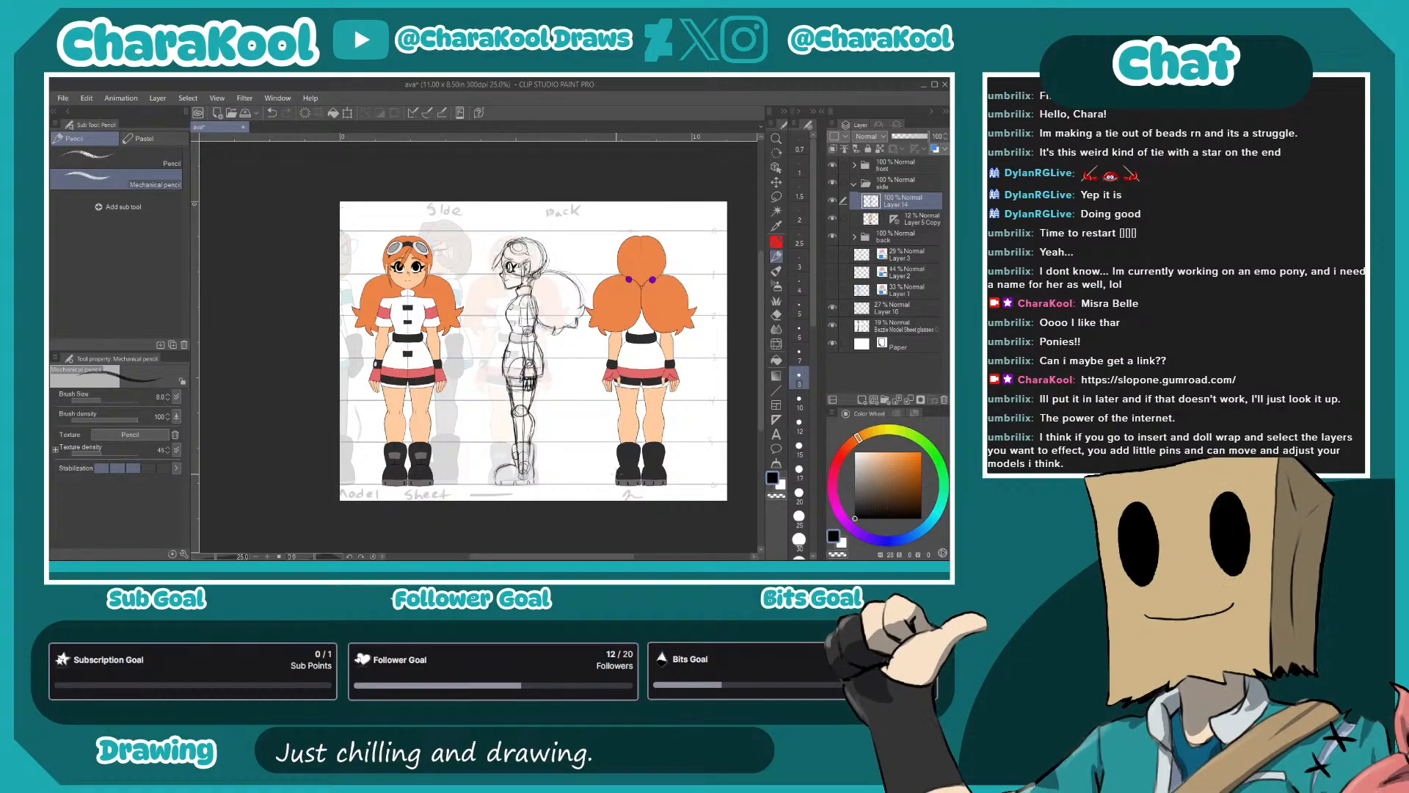
- Hide the faint reference copy in the side folder as well as the back and front folders
scroll(576, 339, up, 3)
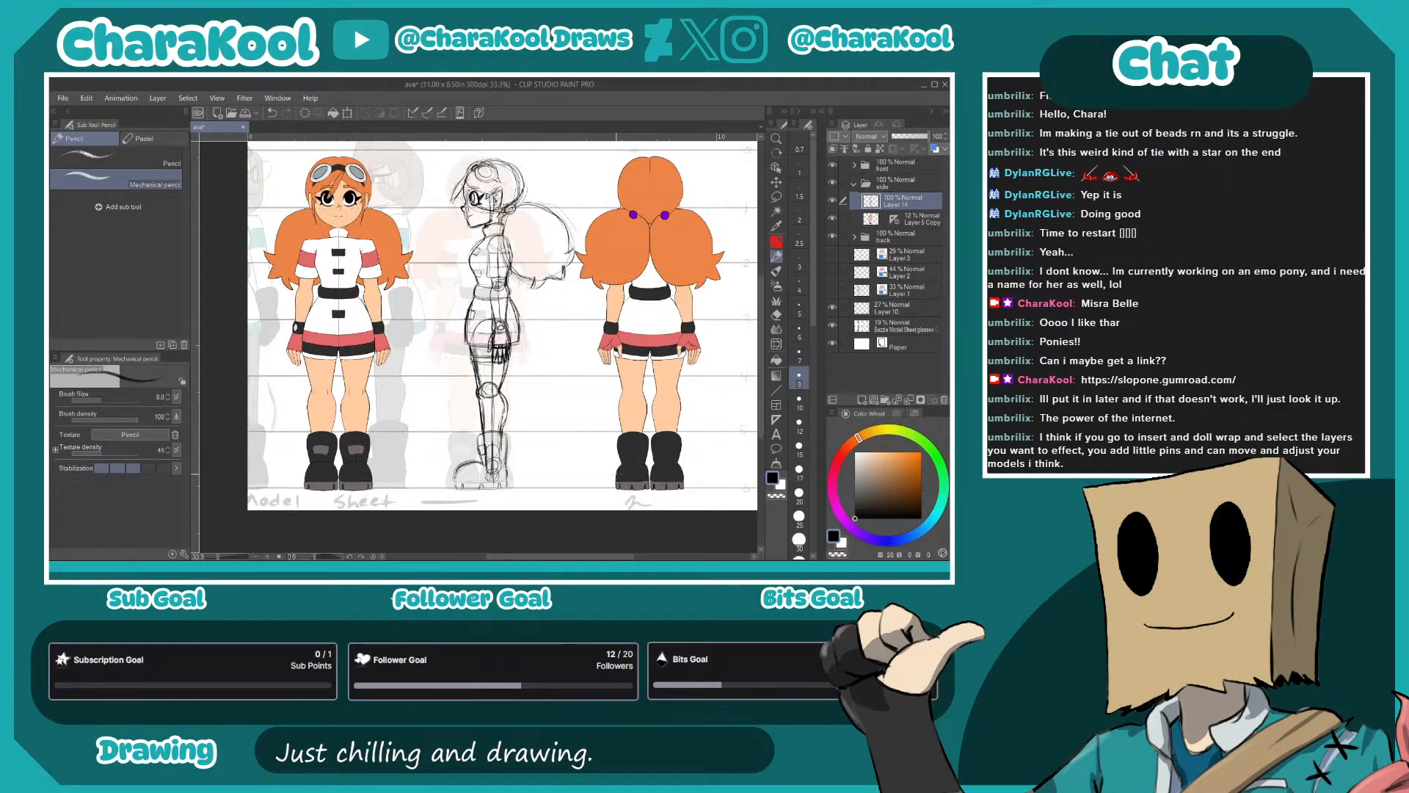
click(834, 220)
click(833, 220)
click(833, 219)
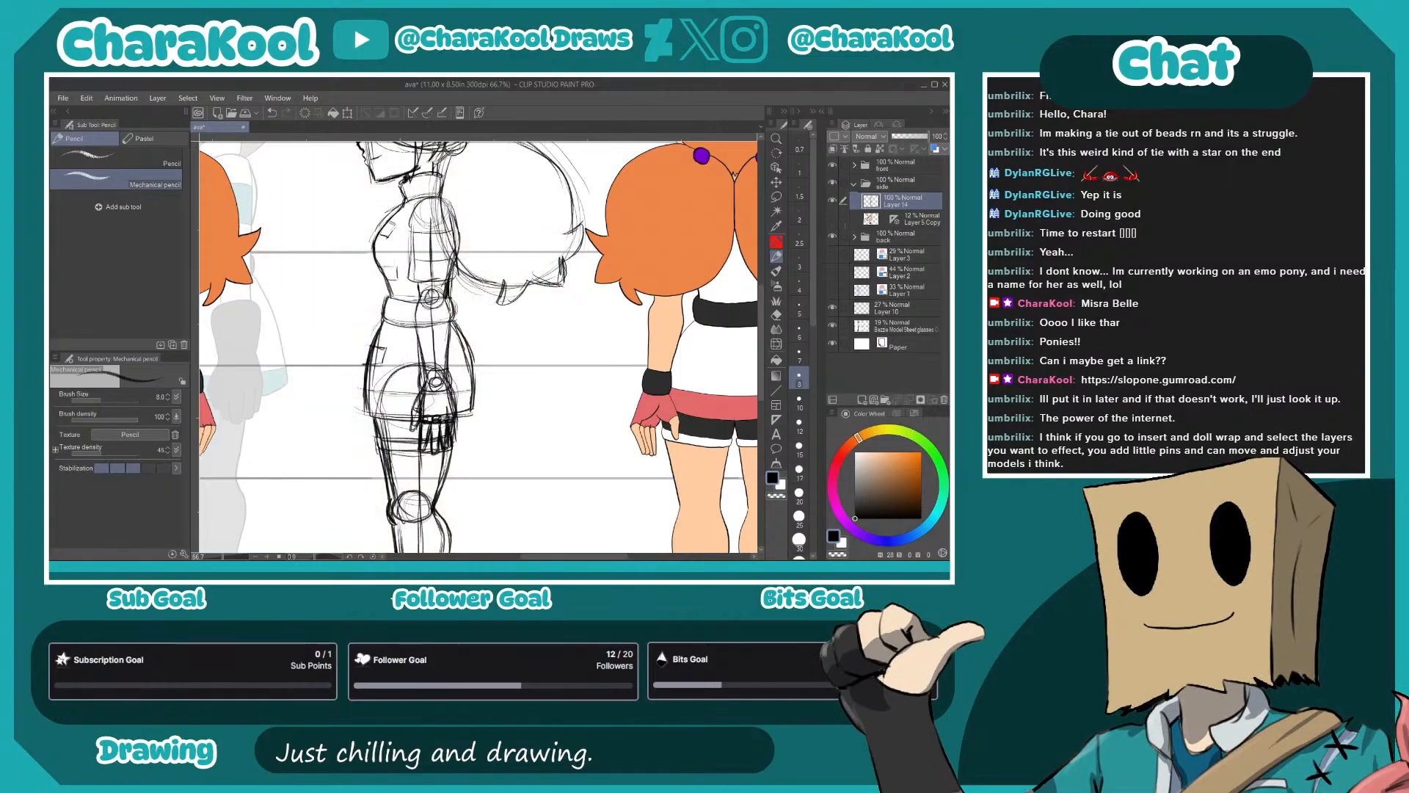
click(833, 237)
click(833, 165)
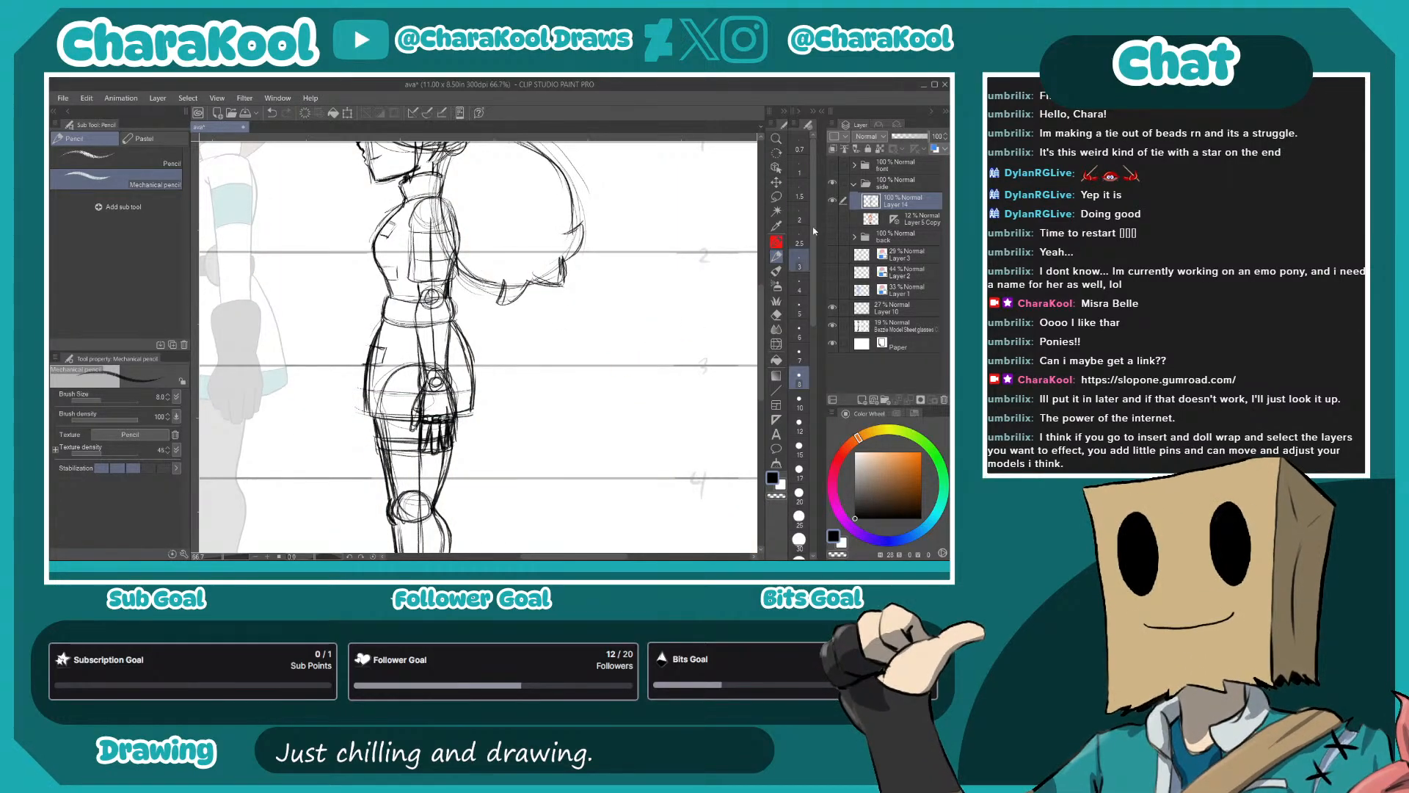
- Tint the side-view sketch blue with the layer color effect and add a new layer above it for inking
click(935, 149)
click(874, 400)
drag(505, 305, 682, 499)
scroll(547, 419, up, 1)
scroll(548, 419, up, 1)
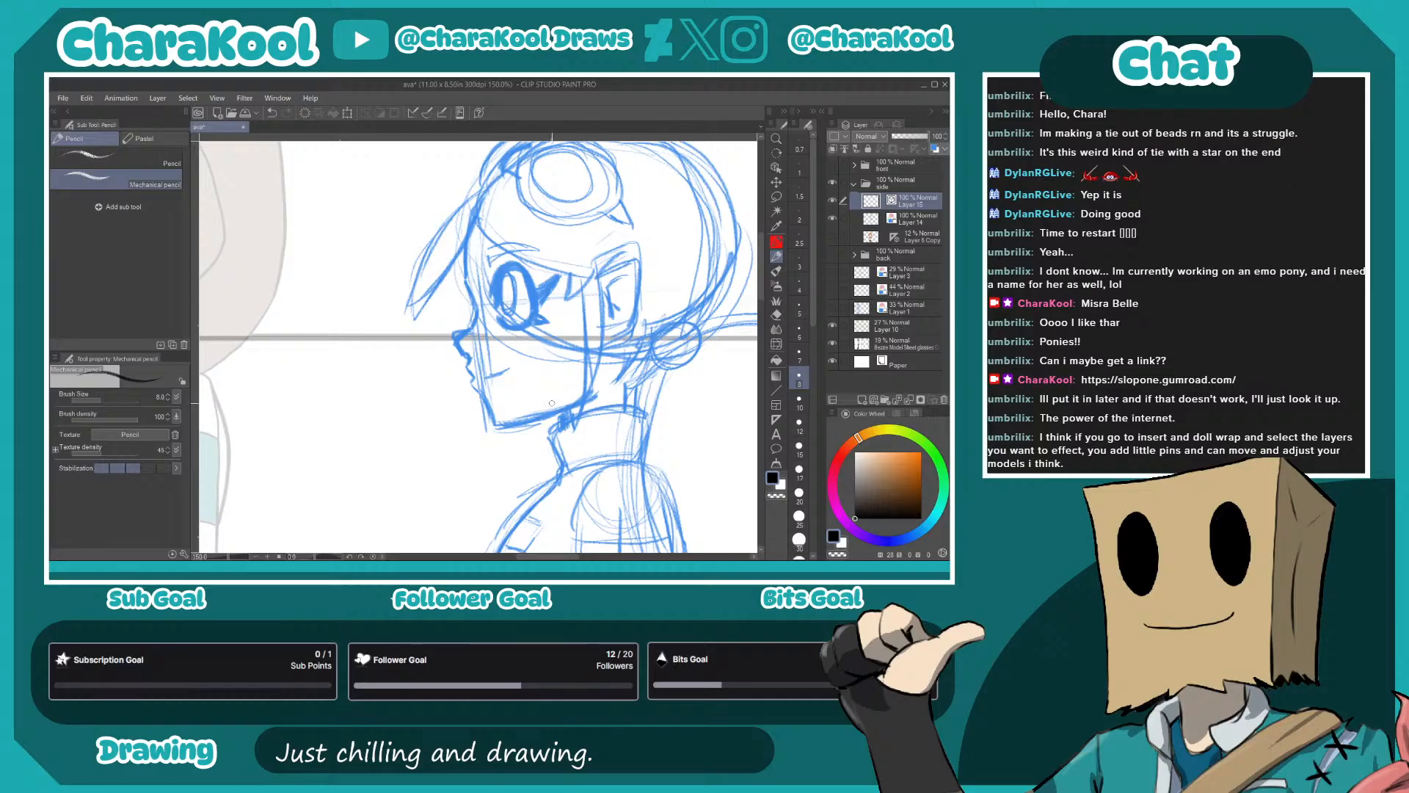
- Ink the face profile from forehead to chin, the mouth line and the jaw with G-pen 3
key(p)
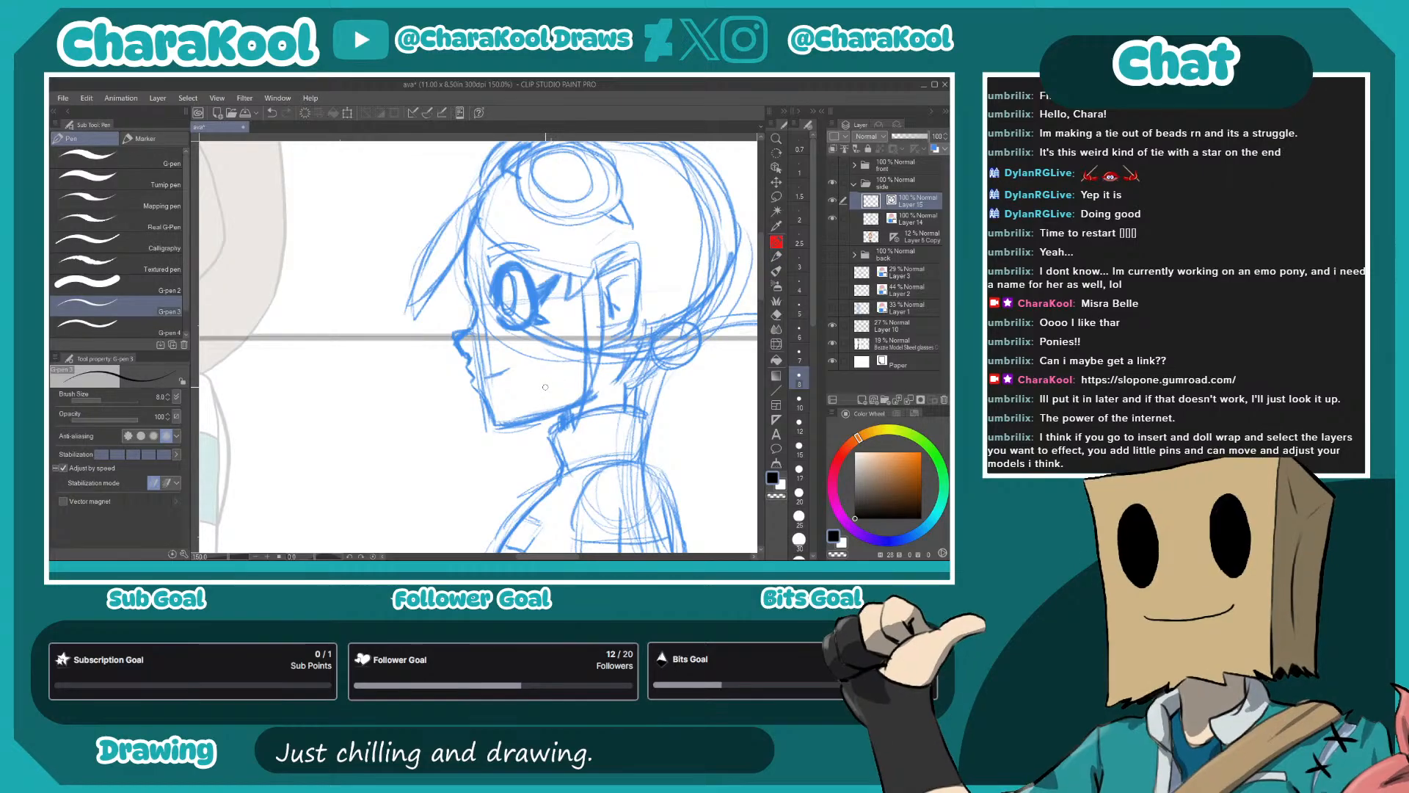
drag(537, 308, 575, 370)
scroll(570, 390, up, 2)
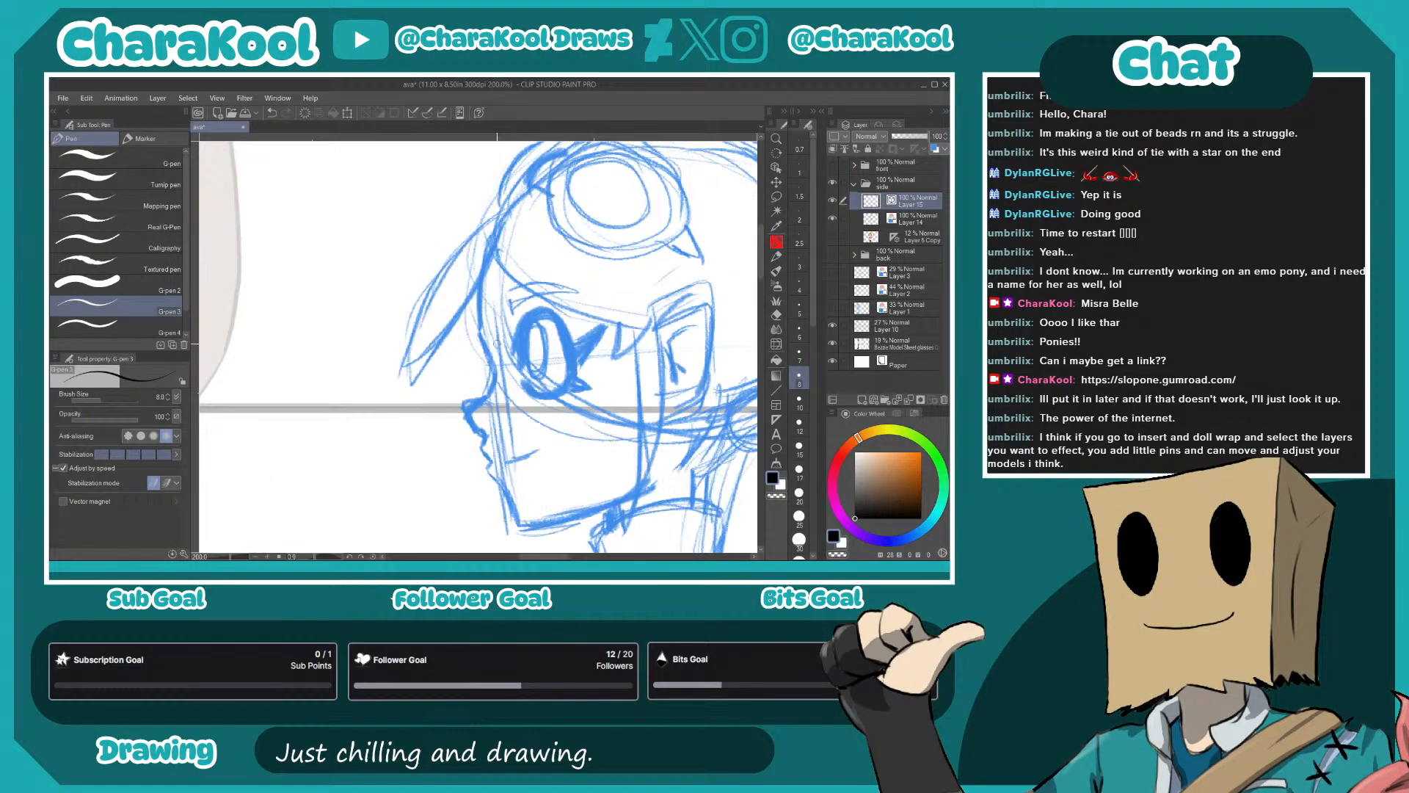
mouse_move(478, 200)
mouse_down()
mouse_move(467, 268)
mouse_move(485, 325)
mouse_move(459, 353)
mouse_move(477, 382)
mouse_move(460, 356)
mouse_move(484, 336)
mouse_up()
mouse_move(485, 336)
mouse_down()
mouse_move(462, 354)
mouse_move(511, 466)
mouse_up()
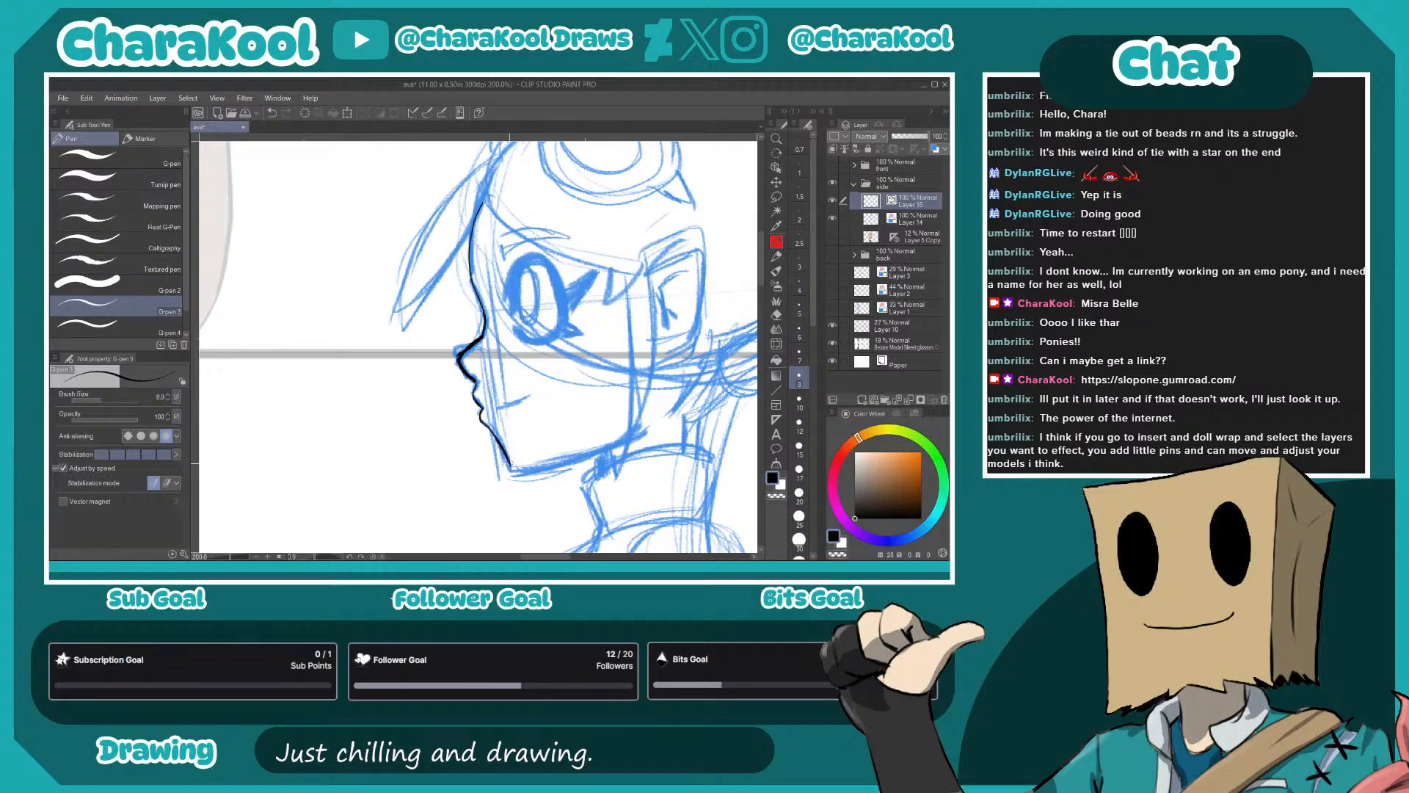
drag(492, 405, 529, 394)
drag(628, 351, 562, 328)
mouse_move(442, 446)
mouse_down()
mouse_move(545, 428)
mouse_move(569, 407)
mouse_move(571, 478)
mouse_move(590, 430)
mouse_up()
- Ink the hairline across the forehead, the side lock in front of the ear and the ear's outline
mouse_move(453, 210)
mouse_down()
mouse_move(476, 235)
mouse_move(465, 253)
mouse_move(517, 288)
mouse_move(626, 309)
mouse_up()
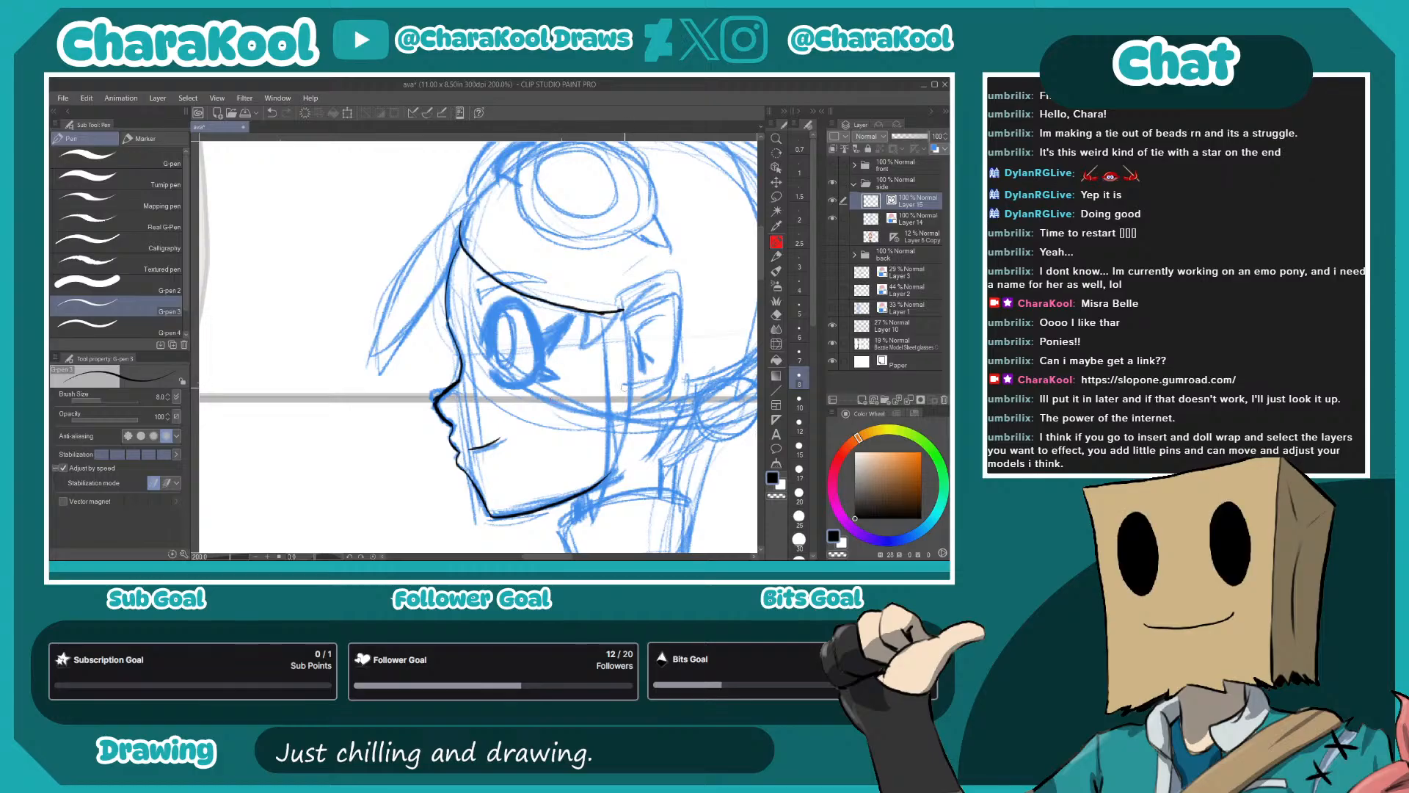
key(ctrl+z)
mouse_move(461, 220)
mouse_down()
mouse_move(463, 250)
mouse_move(506, 288)
mouse_move(627, 318)
mouse_move(580, 345)
mouse_move(618, 317)
mouse_up()
drag(644, 374, 620, 264)
mouse_move(585, 306)
mouse_down()
mouse_move(592, 365)
mouse_move(601, 208)
mouse_move(599, 334)
mouse_move(578, 282)
mouse_move(615, 259)
mouse_move(610, 332)
mouse_up()
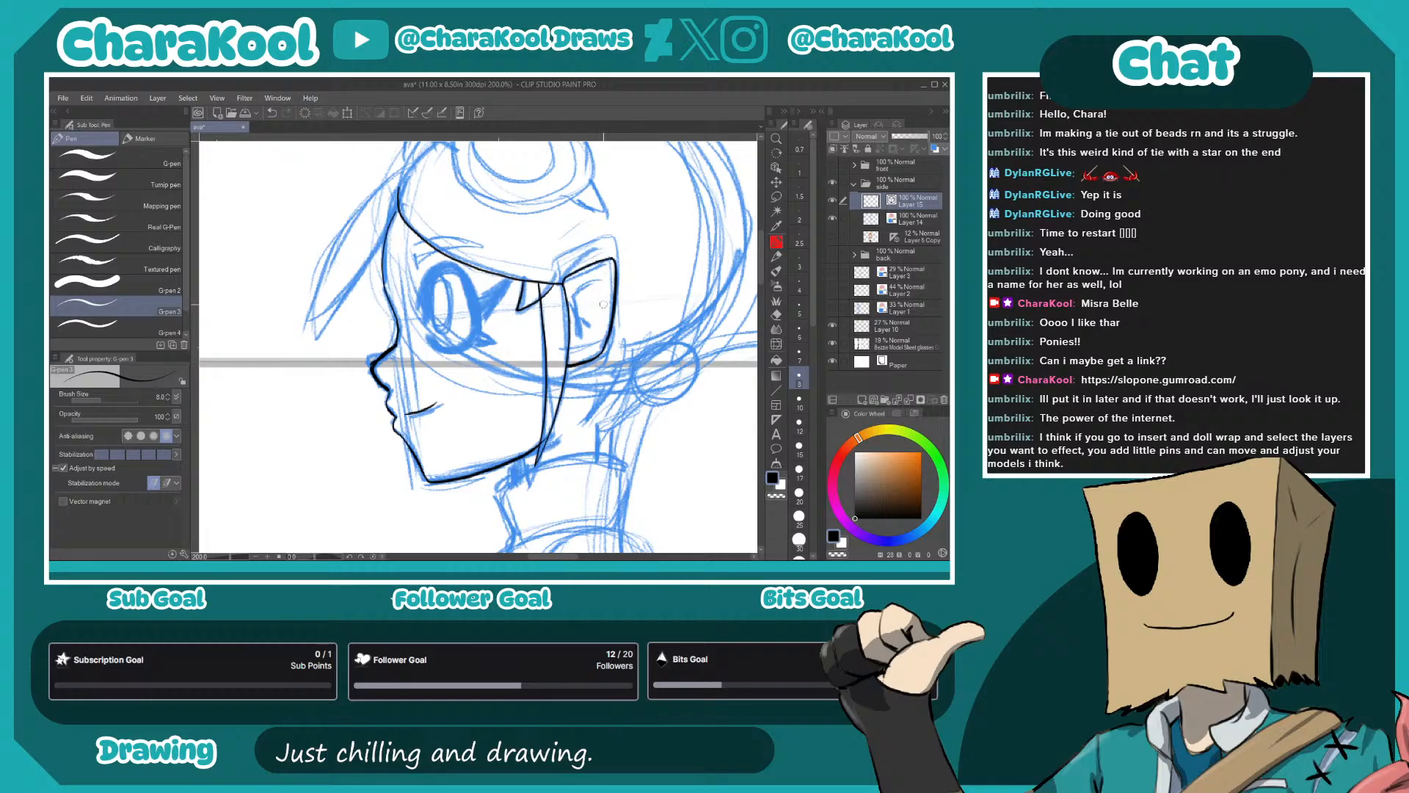
- Ink the ear's inner lines and the pointed hair wisps at the nape behind it
mouse_move(578, 299)
mouse_down()
mouse_move(583, 339)
mouse_move(600, 284)
mouse_up()
drag(593, 392, 603, 426)
key(ctrl+z)
key(ctrl+z)
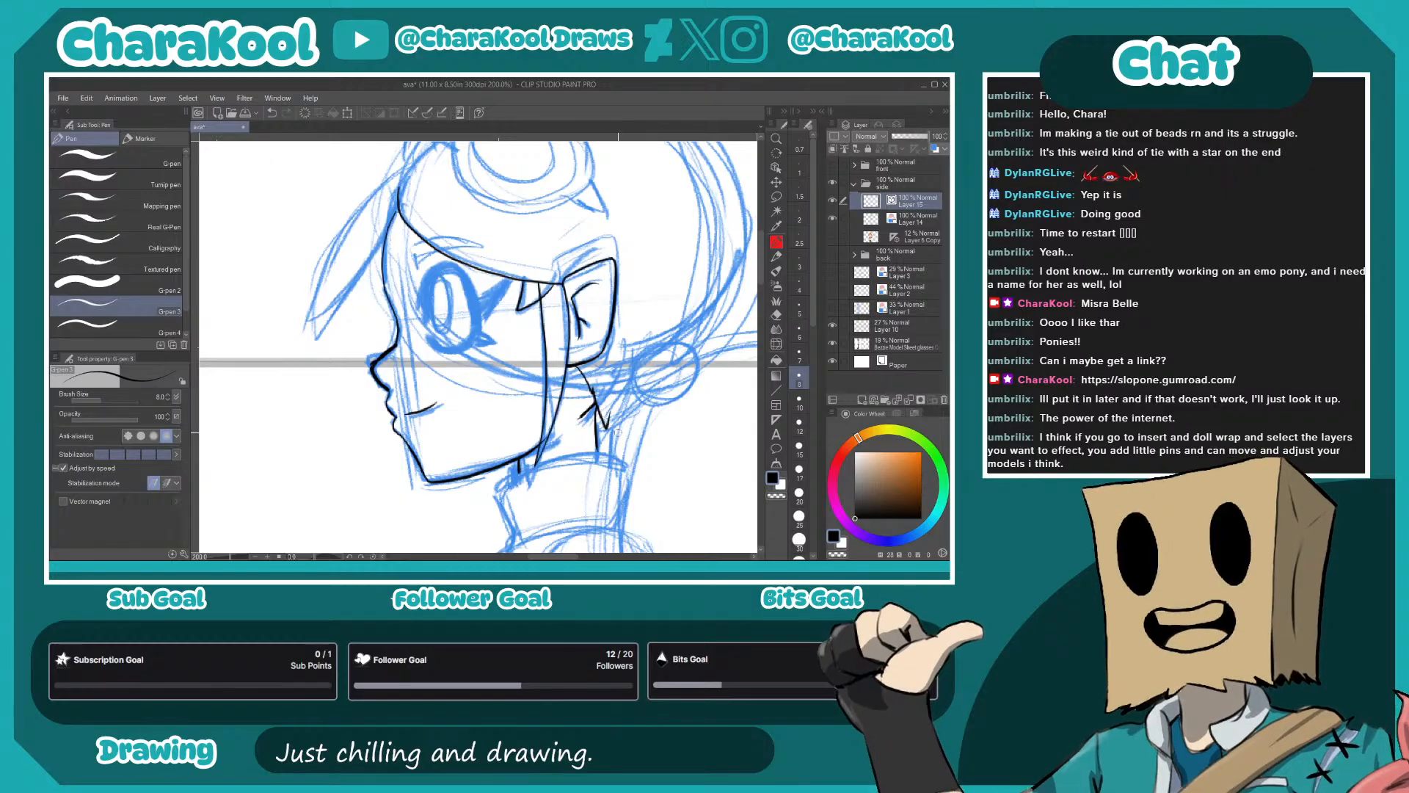
mouse_move(648, 396)
mouse_down()
mouse_move(622, 314)
mouse_move(578, 342)
mouse_move(579, 402)
mouse_up()
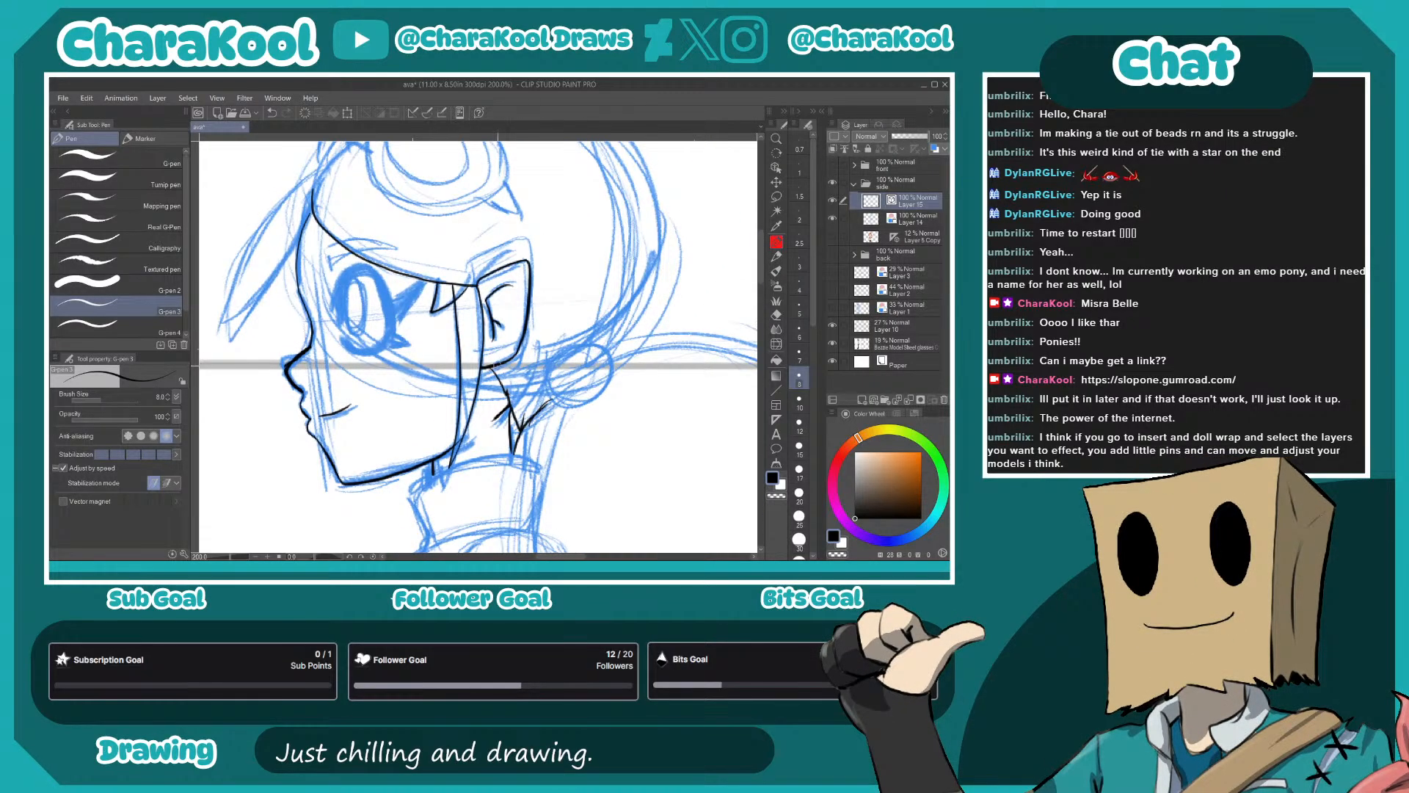
- Ink the small round earring on the earlobe and rework the rear stroke of the nape wisp
drag(498, 347, 500, 348)
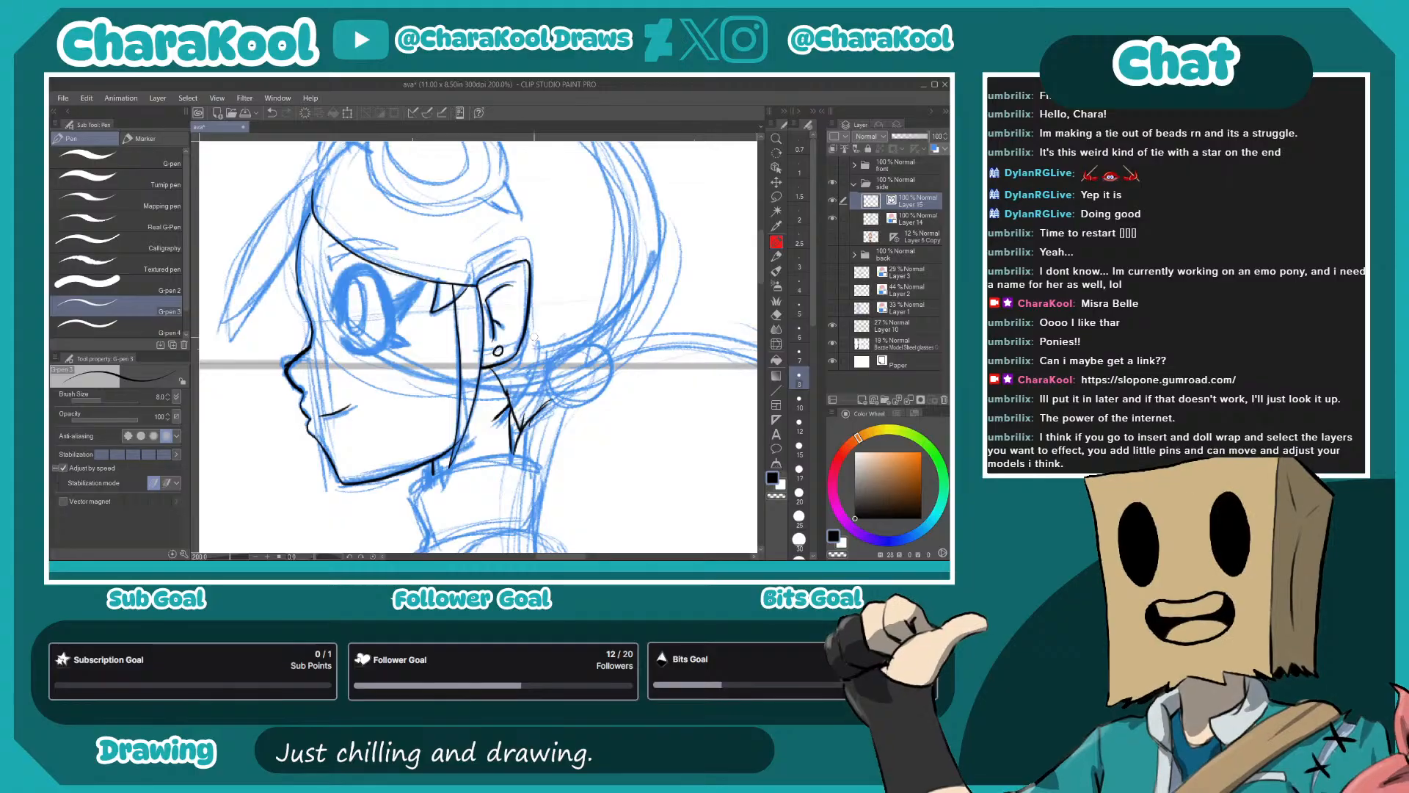
mouse_move(660, 410)
mouse_down()
mouse_move(624, 342)
mouse_move(581, 359)
mouse_move(592, 377)
mouse_move(501, 412)
mouse_up()
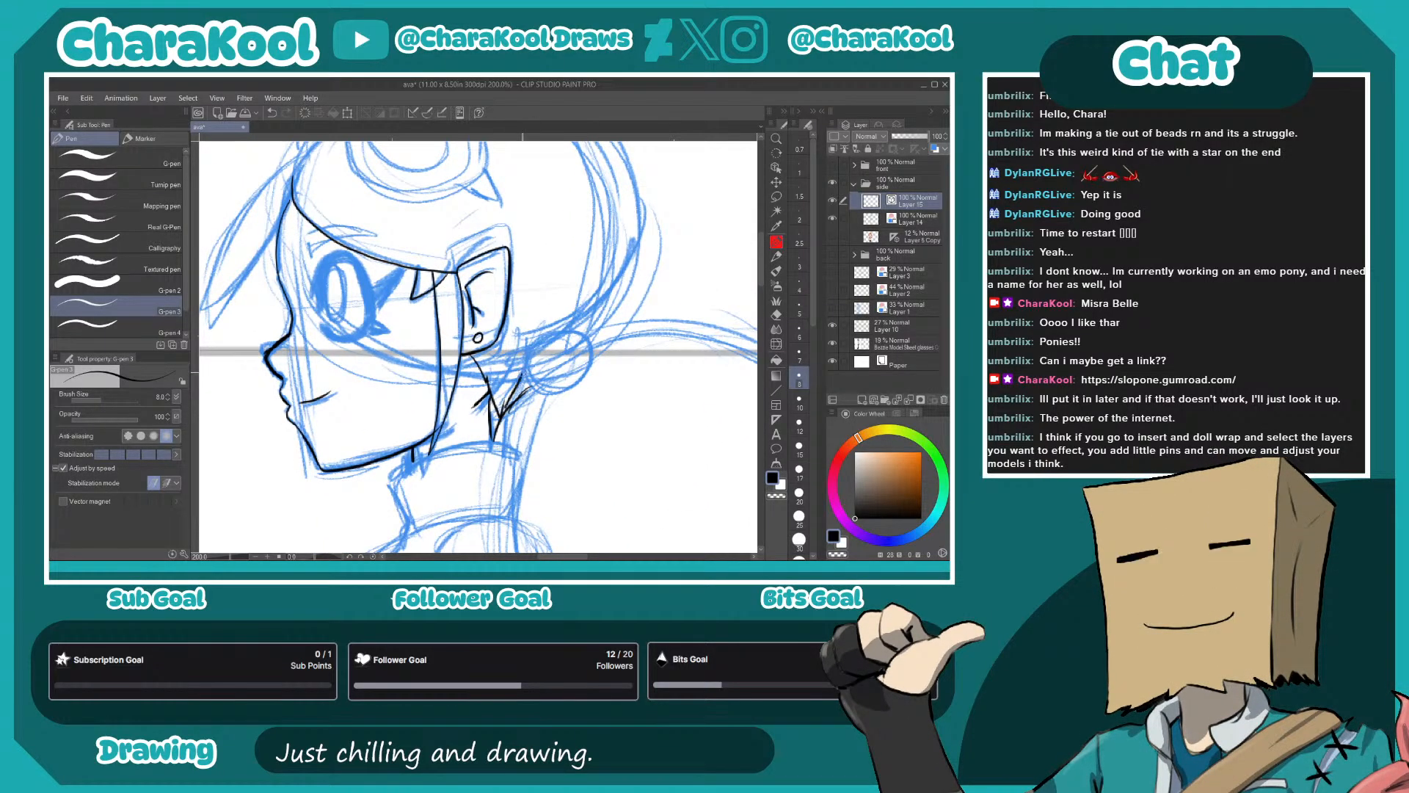
key(ctrl+z)
key(ctrl+z)
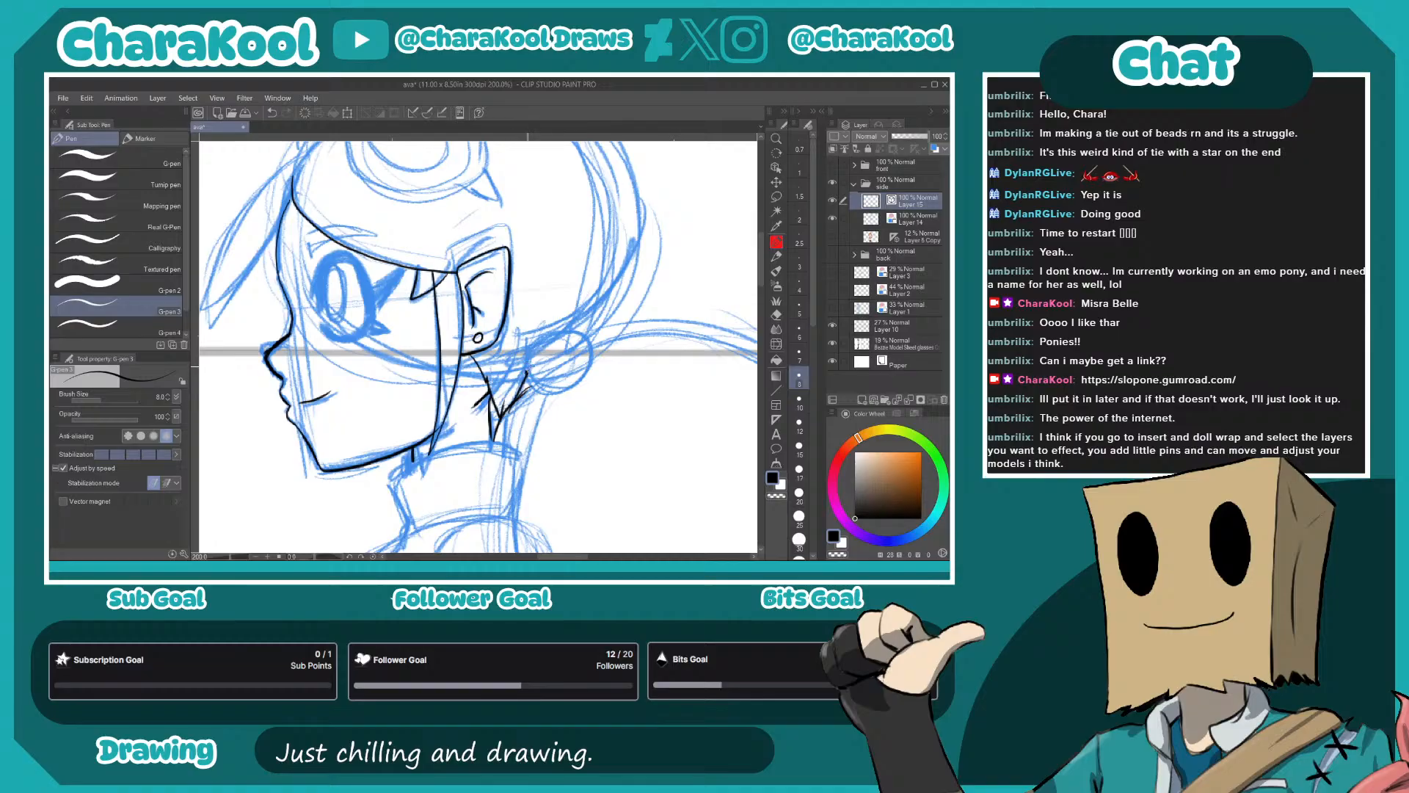
- Ink the round hair tie and the curve of the head from the nape up over the crown
drag(587, 349, 564, 389)
mouse_move(581, 325)
mouse_down()
mouse_move(558, 400)
mouse_move(583, 335)
mouse_move(579, 275)
mouse_move(547, 214)
mouse_move(510, 177)
mouse_move(396, 152)
mouse_up()
drag(474, 218, 673, 280)
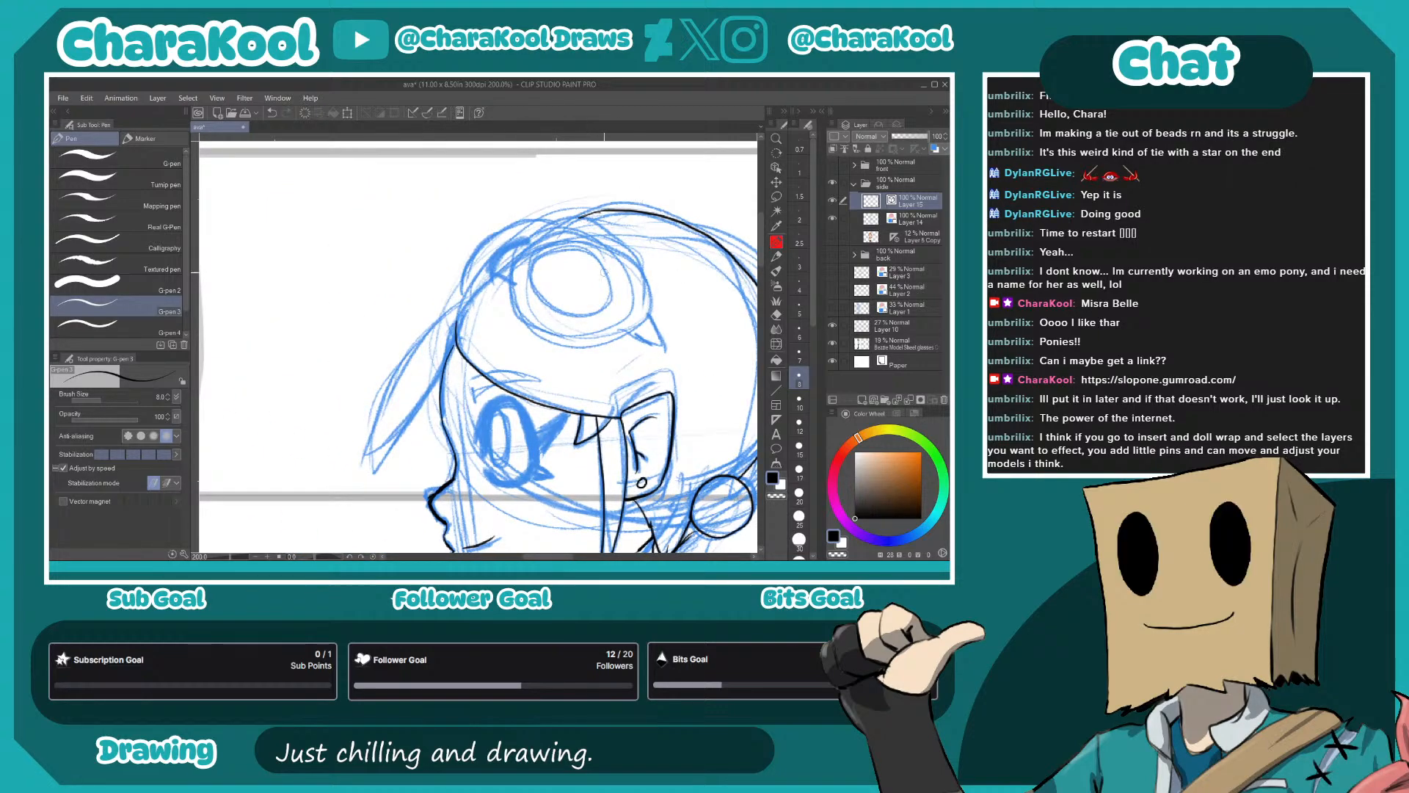
- Ink the goggles' outer ring, inner lens and strap ends, and the hair edge just in front of them
drag(589, 247, 531, 282)
mouse_move(588, 336)
mouse_down()
mouse_move(549, 266)
mouse_move(488, 257)
mouse_move(451, 297)
mouse_move(474, 359)
mouse_move(527, 377)
mouse_move(578, 362)
mouse_move(588, 328)
mouse_move(597, 375)
mouse_move(585, 338)
mouse_move(507, 276)
mouse_move(471, 290)
mouse_move(505, 345)
mouse_move(554, 345)
mouse_up()
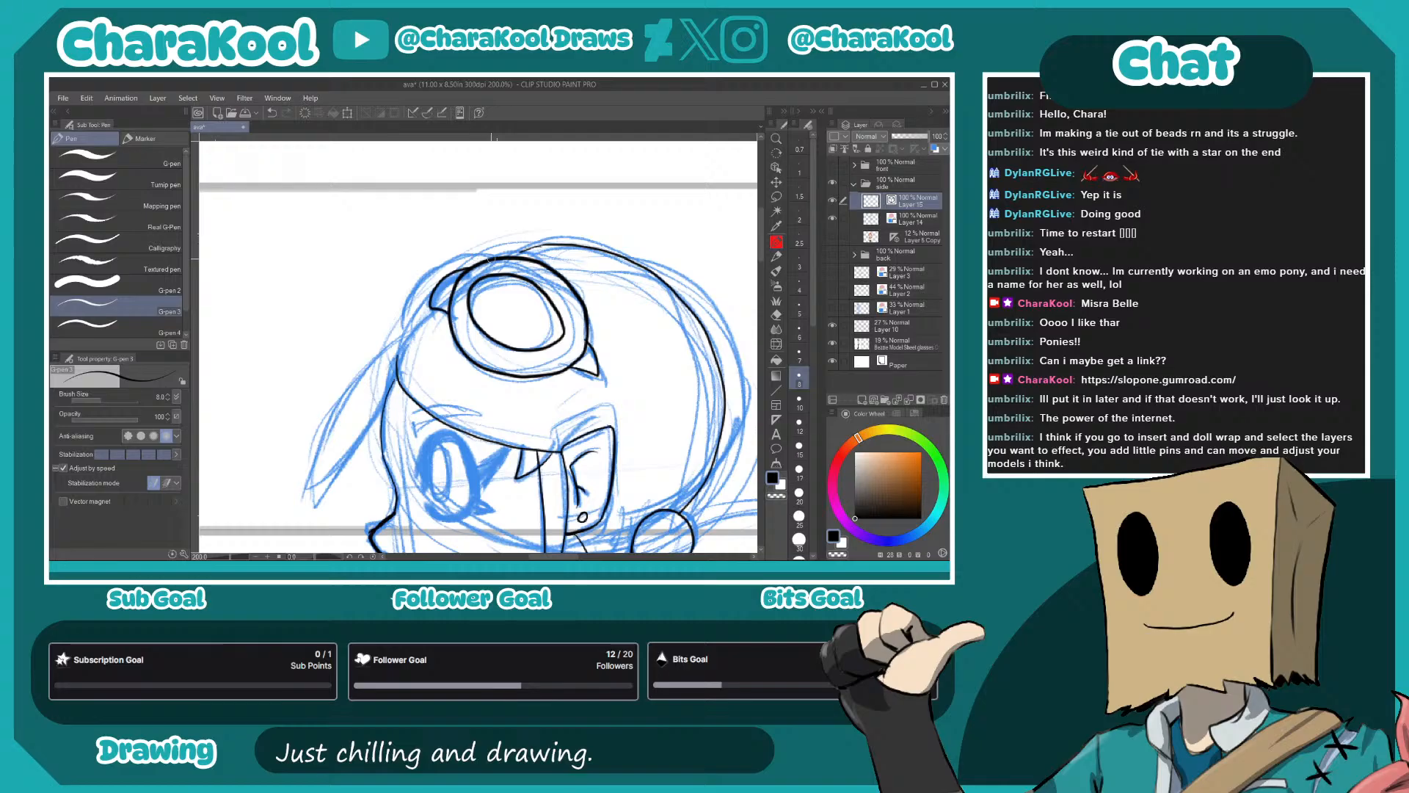
drag(455, 258, 429, 302)
- Ink the long pointed bang hanging in front of the forehead, redrawing its inner edge
drag(496, 258, 657, 147)
drag(569, 211, 493, 374)
key(ctrl+z)
mouse_move(580, 207)
mouse_down()
mouse_move(501, 313)
mouse_move(494, 371)
mouse_move(566, 260)
mouse_up()
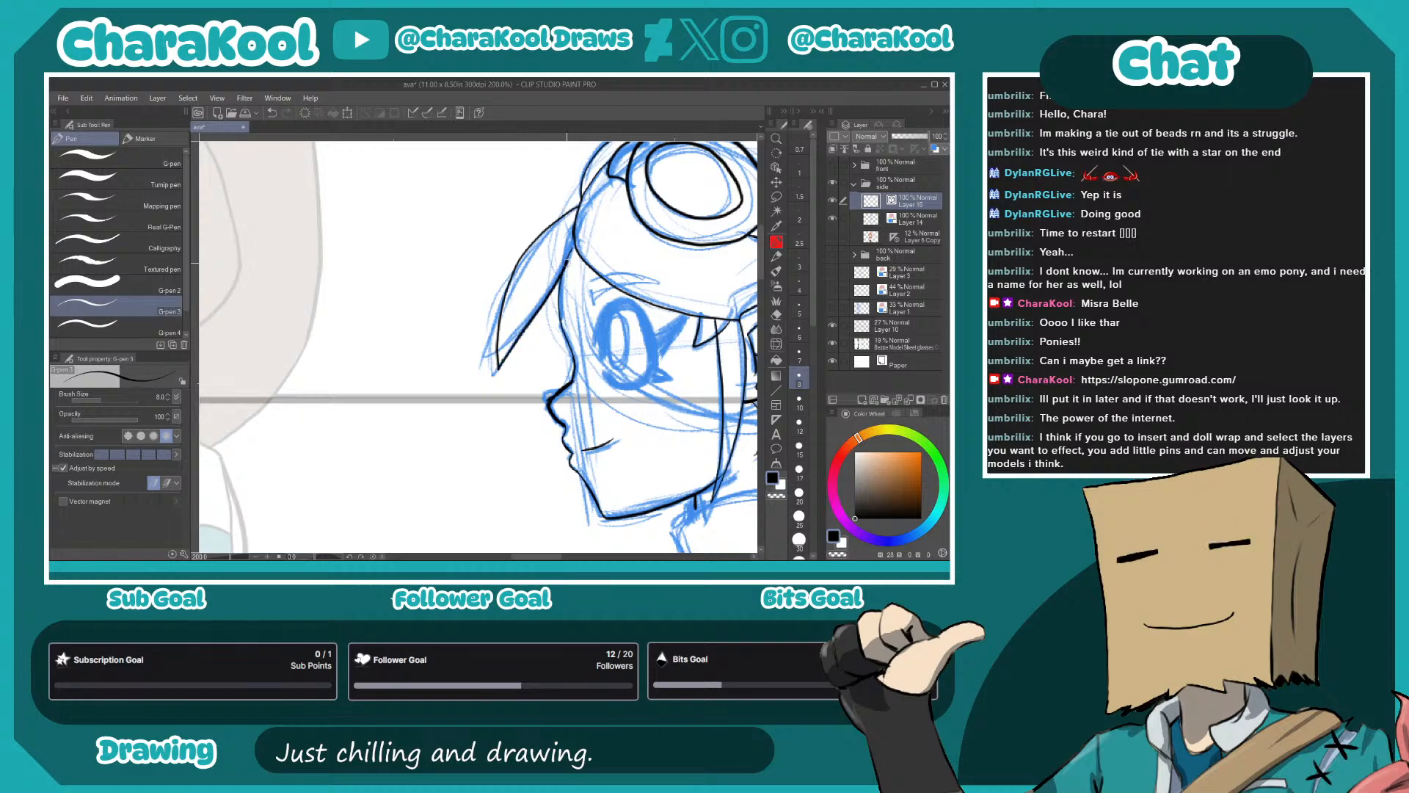
- Ink the large rounded ponytail from the hair tie around to its jagged lower ends and the back
drag(749, 359, 642, 298)
drag(661, 377, 460, 322)
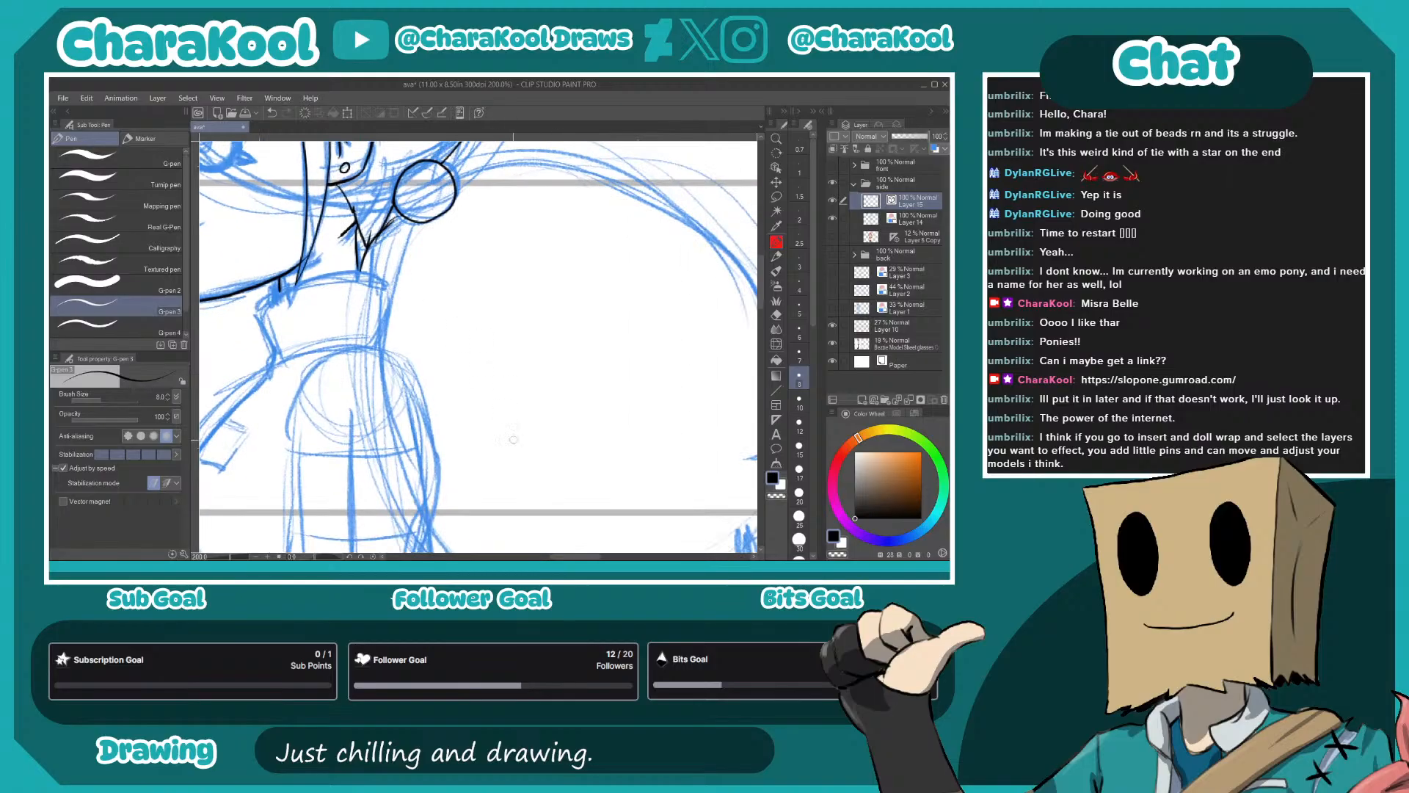
scroll(556, 429, down, 1)
drag(670, 413, 595, 389)
drag(460, 225, 417, 222)
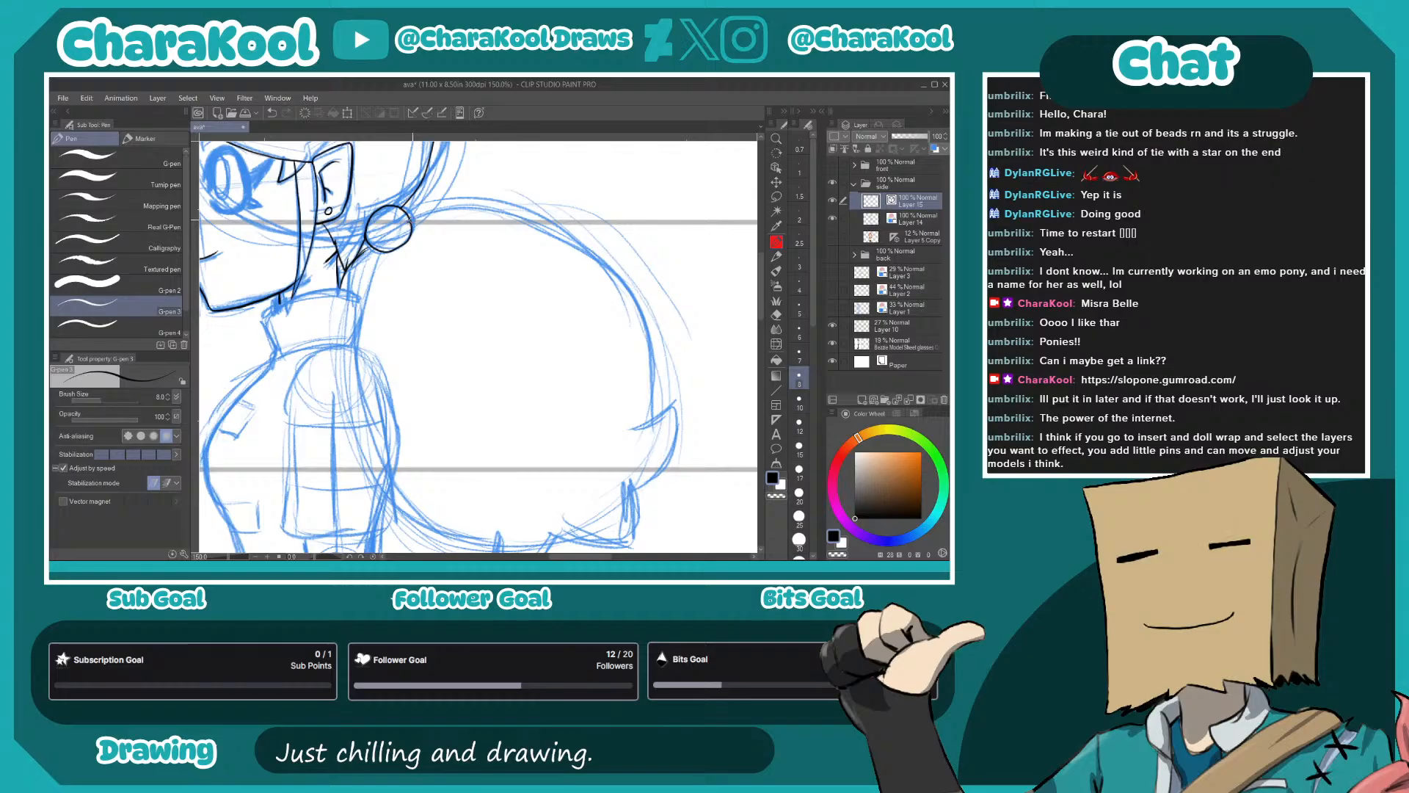
mouse_move(411, 218)
mouse_down()
mouse_move(512, 213)
mouse_move(577, 228)
mouse_move(612, 262)
mouse_move(655, 345)
mouse_move(646, 418)
mouse_move(669, 402)
mouse_move(636, 493)
mouse_up()
mouse_move(653, 474)
mouse_down()
mouse_move(597, 314)
mouse_move(592, 353)
mouse_move(533, 342)
mouse_move(633, 309)
mouse_move(549, 359)
mouse_move(552, 312)
mouse_move(623, 379)
mouse_move(535, 317)
mouse_move(616, 306)
mouse_up()
- Ink the side figure's rounded shoulder and short sleeve outline, including the sleeve hem
scroll(589, 371, up, 1)
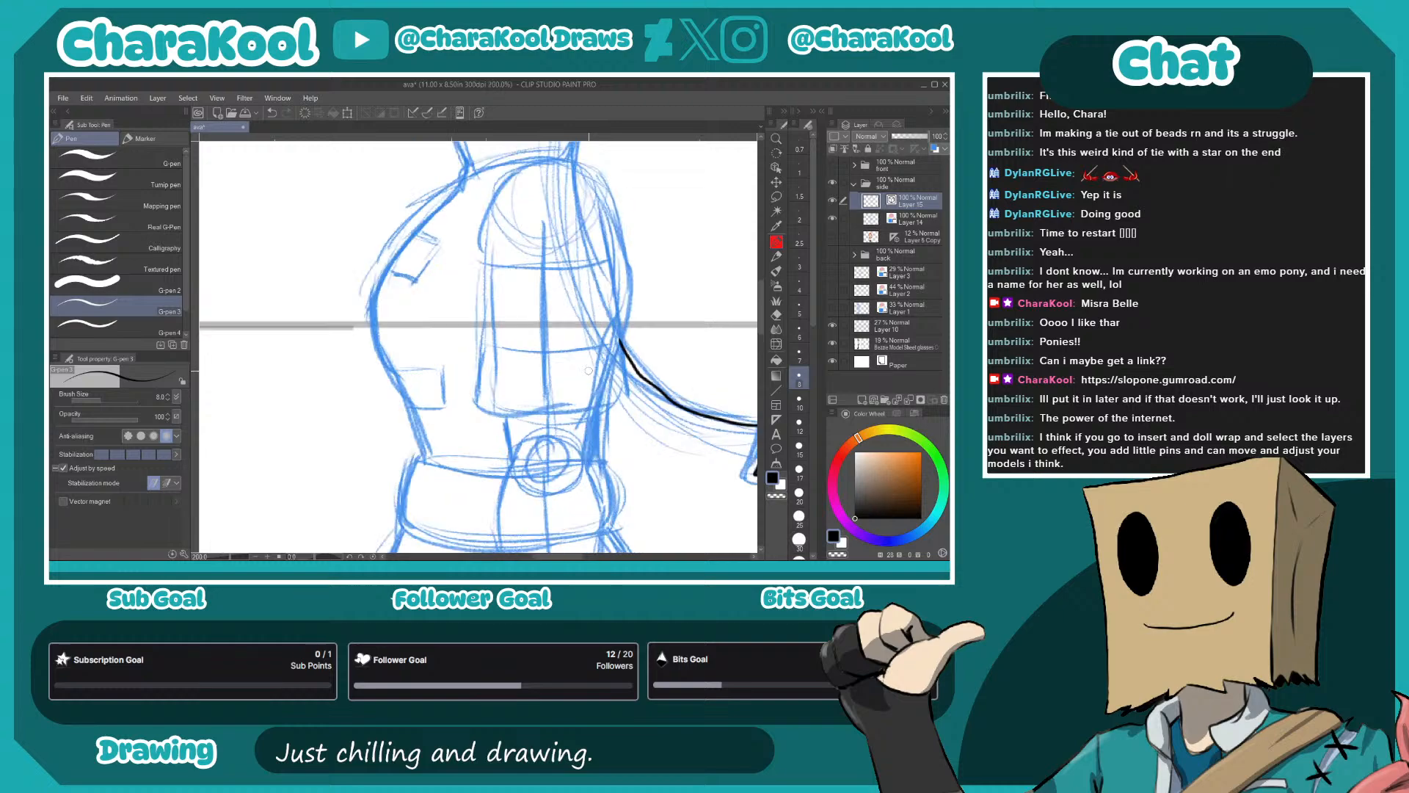
scroll(597, 291, up, 1)
scroll(590, 214, up, 1)
mouse_move(584, 216)
mouse_down()
mouse_move(466, 387)
mouse_move(542, 280)
mouse_move(499, 326)
mouse_move(470, 280)
mouse_move(477, 236)
mouse_up()
mouse_move(434, 176)
mouse_down()
mouse_move(362, 286)
mouse_move(355, 411)
mouse_move(422, 215)
mouse_move(418, 435)
mouse_move(323, 435)
mouse_move(322, 460)
mouse_move(517, 475)
mouse_move(619, 417)
mouse_move(546, 490)
mouse_move(496, 166)
mouse_up()
mouse_move(498, 170)
mouse_down()
mouse_move(516, 332)
mouse_move(503, 272)
mouse_move(469, 243)
mouse_move(413, 247)
mouse_move(536, 281)
mouse_move(614, 256)
mouse_up()
drag(511, 251, 611, 221)
mouse_move(492, 274)
mouse_down()
mouse_move(546, 316)
mouse_move(561, 361)
mouse_up()
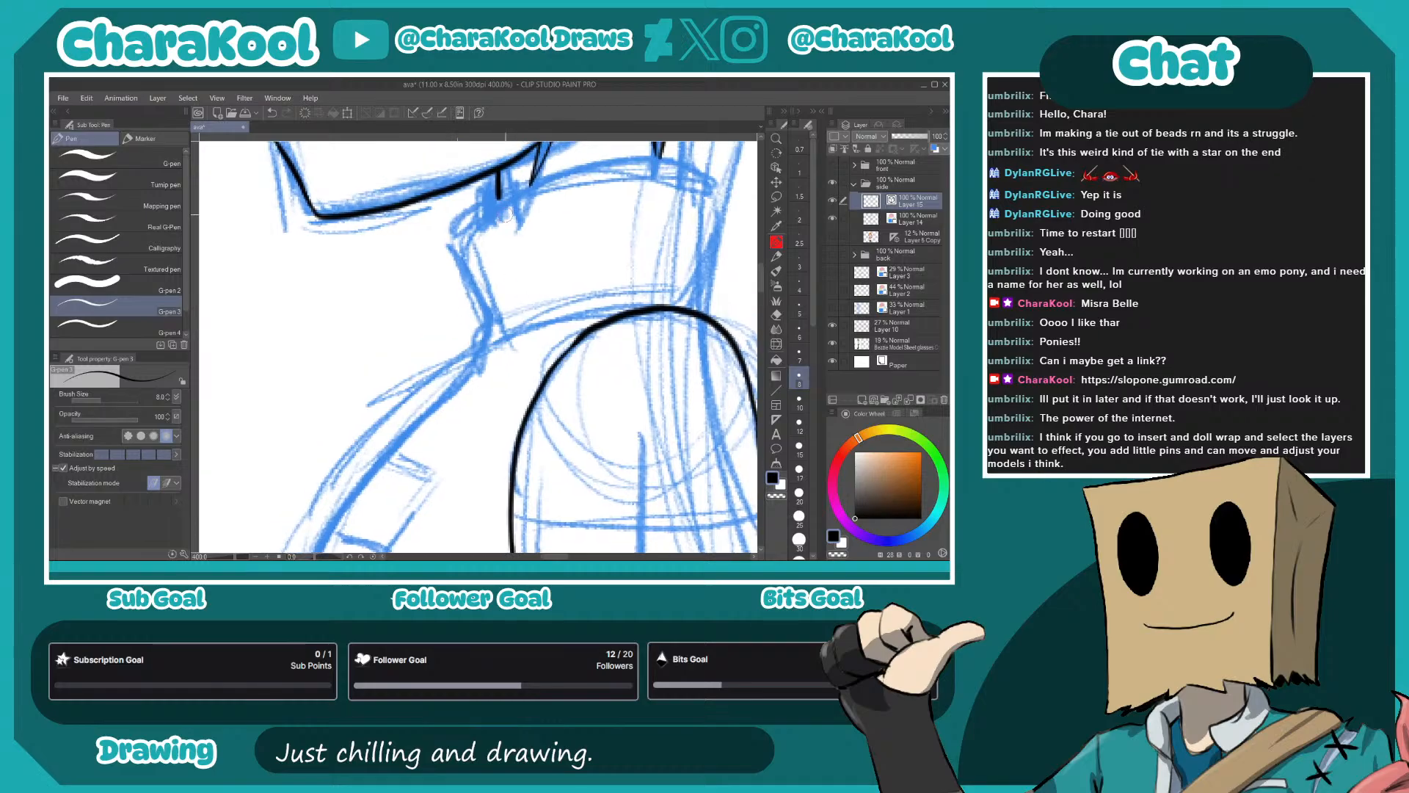
- Ink the collar's front edge and its lower seam around the neck
mouse_move(458, 235)
mouse_down()
mouse_move(502, 192)
mouse_move(561, 171)
mouse_move(656, 159)
mouse_move(697, 171)
mouse_move(718, 211)
mouse_move(693, 309)
mouse_up()
mouse_move(459, 238)
mouse_down()
mouse_move(489, 339)
mouse_move(636, 309)
mouse_up()
mouse_move(735, 371)
mouse_down()
mouse_move(507, 253)
mouse_move(546, 204)
mouse_up()
- Ink the torso's front contour from collar to belt and the two rectangular tabs along it
mouse_move(481, 146)
mouse_down()
mouse_move(549, 277)
mouse_move(565, 377)
mouse_move(536, 506)
mouse_up()
drag(445, 393, 565, 275)
mouse_move(569, 171)
mouse_down()
mouse_move(375, 435)
mouse_move(426, 191)
mouse_move(412, 259)
mouse_move(463, 304)
mouse_move(469, 275)
mouse_move(451, 268)
mouse_move(487, 396)
mouse_up()
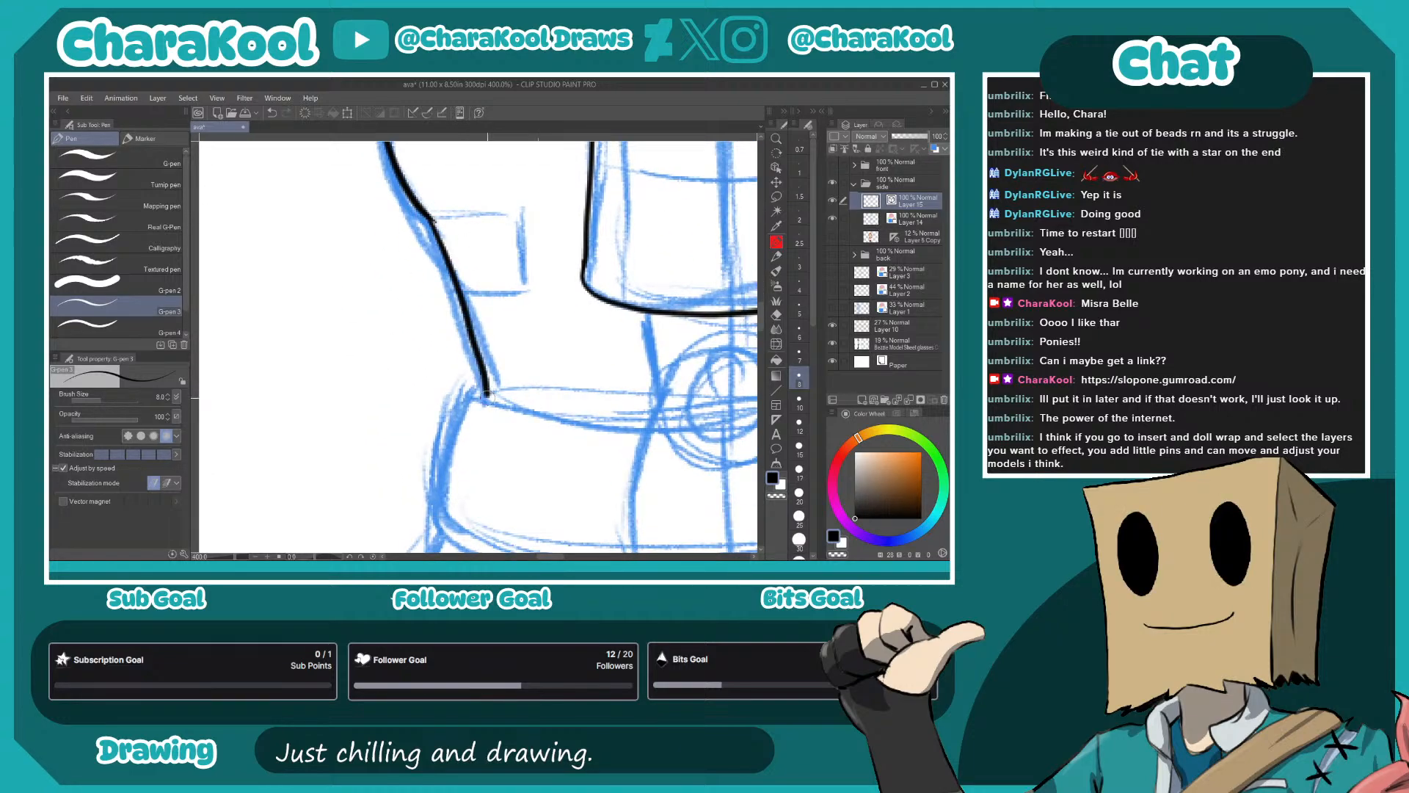
mouse_move(433, 219)
mouse_down()
mouse_move(525, 223)
mouse_move(505, 299)
mouse_move(468, 298)
mouse_move(486, 407)
mouse_up()
mouse_move(458, 253)
mouse_down()
mouse_move(461, 338)
mouse_move(523, 250)
mouse_move(495, 223)
mouse_up()
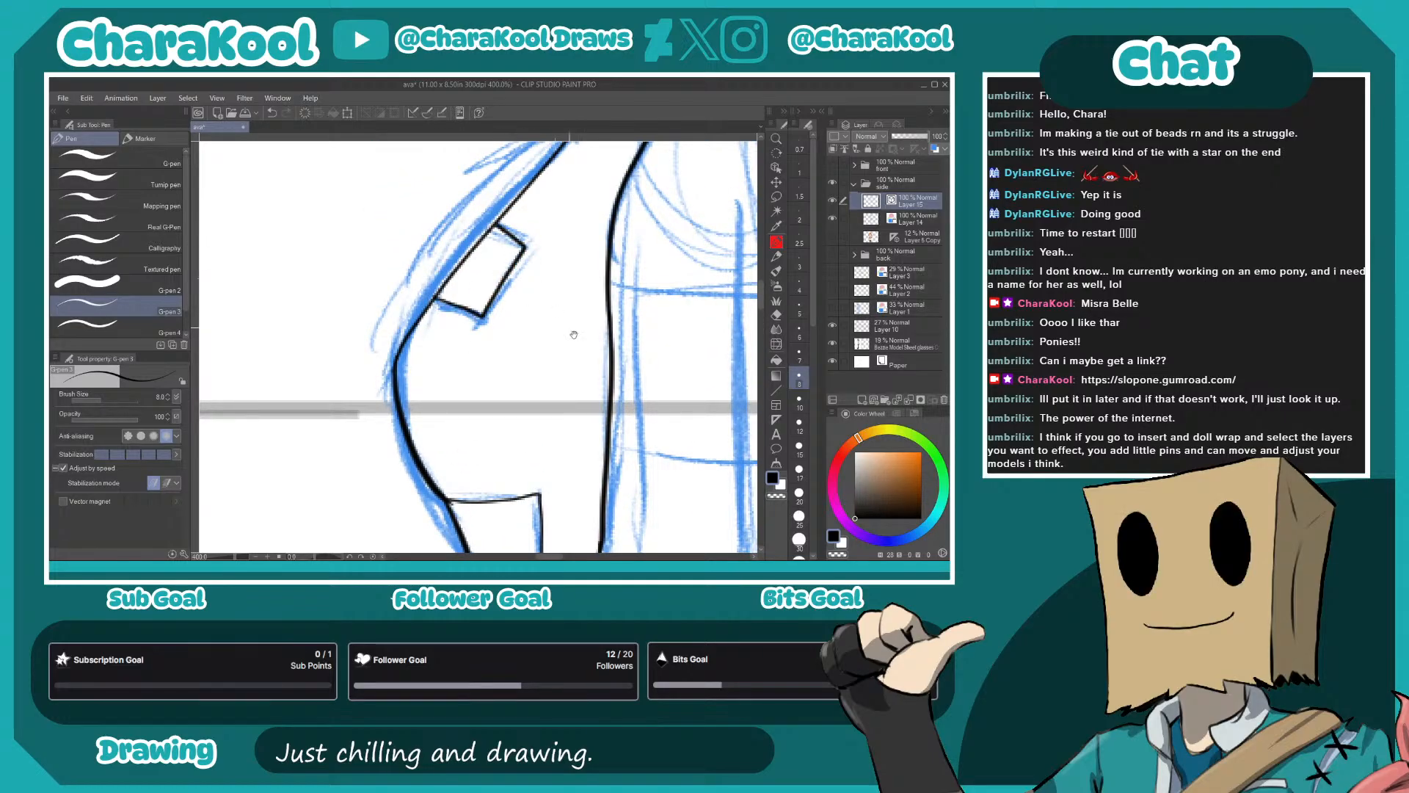
- Ink the arm's front edge from the sleeve hem past the elbow, and the short back edge above the elbow
drag(604, 415, 575, 130)
mouse_move(624, 368)
mouse_down()
mouse_move(555, 330)
mouse_move(464, 313)
mouse_up()
drag(410, 398, 373, 400)
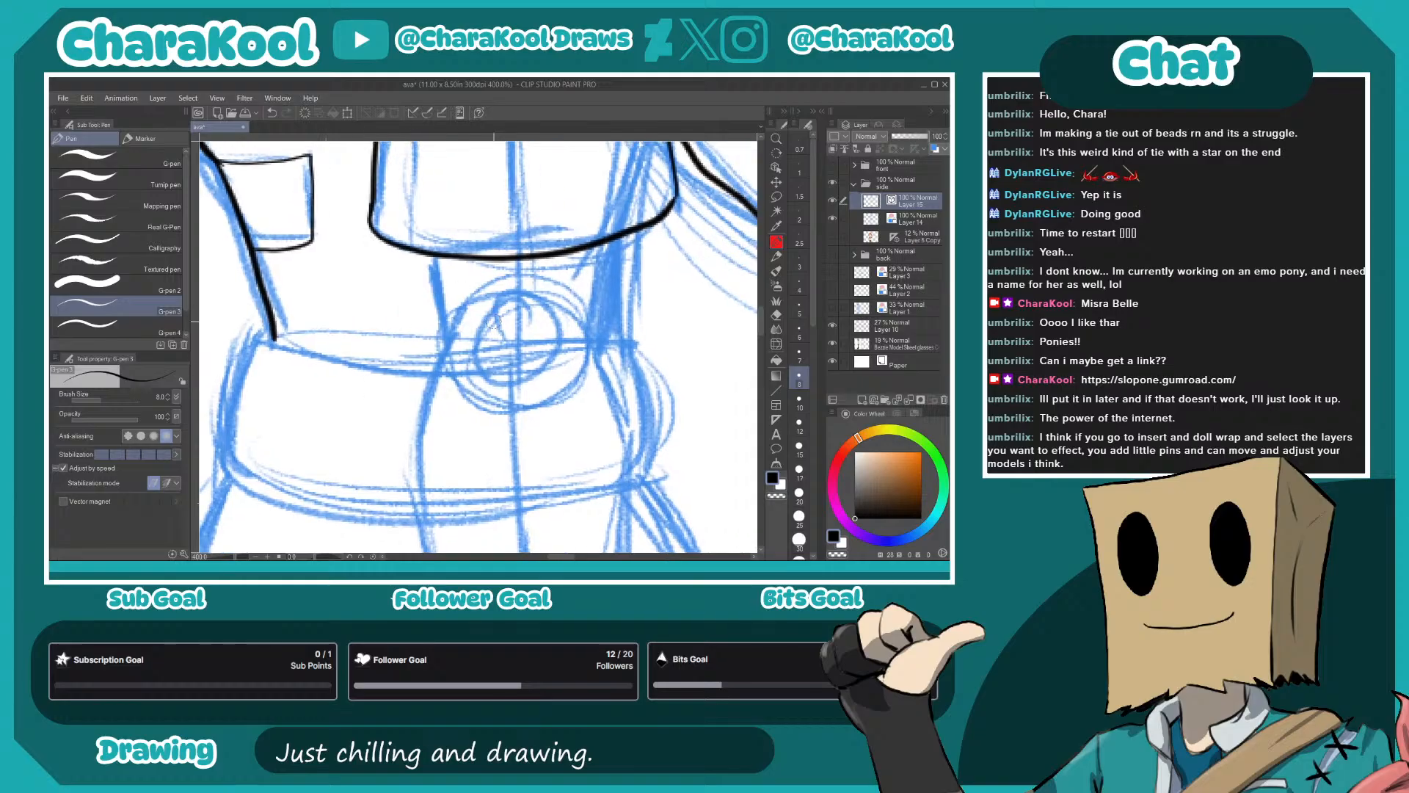
drag(431, 256, 446, 341)
mouse_move(610, 238)
mouse_down()
mouse_move(598, 340)
mouse_move(534, 288)
mouse_move(547, 182)
mouse_up()
mouse_move(464, 168)
mouse_down()
mouse_move(441, 308)
mouse_move(477, 455)
mouse_move(469, 211)
mouse_move(499, 405)
mouse_up()
mouse_move(594, 287)
mouse_down()
mouse_move(499, 456)
mouse_move(493, 516)
mouse_up()
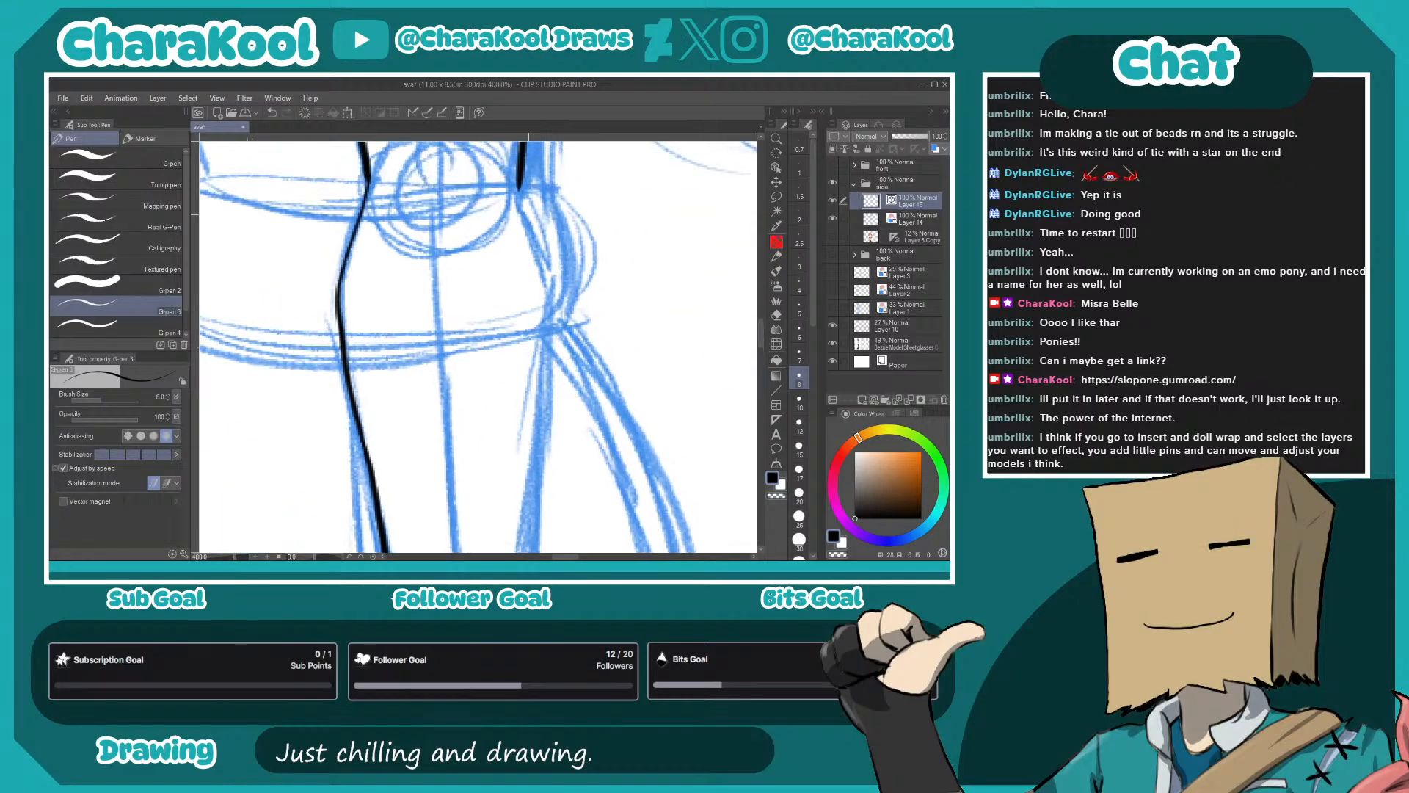
- Ink the forearm's back edge from the elbow down to the wrist
mouse_move(521, 182)
mouse_down()
mouse_move(550, 315)
mouse_move(547, 389)
mouse_up()
drag(547, 399, 567, 260)
drag(575, 223, 541, 483)
mouse_move(549, 425)
mouse_down()
mouse_move(556, 360)
mouse_move(606, 238)
mouse_up()
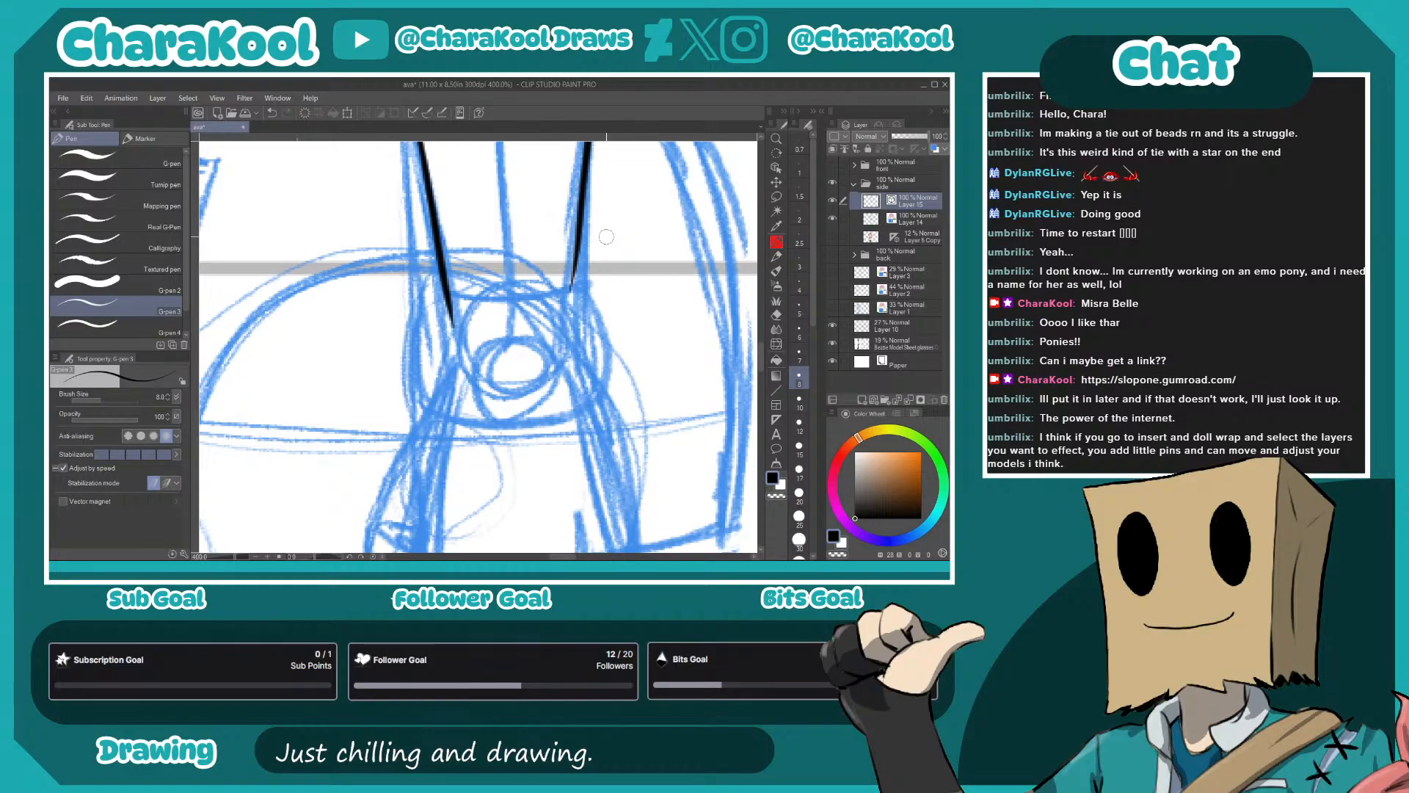
- Ink the cuff around the wrist, including its upper edge, sides and rounded lower edge
mouse_move(439, 285)
mouse_down()
mouse_move(509, 300)
mouse_move(572, 288)
mouse_up()
mouse_move(439, 264)
mouse_down()
mouse_move(403, 327)
mouse_move(419, 404)
mouse_move(496, 430)
mouse_move(591, 412)
mouse_up()
mouse_move(604, 360)
mouse_down()
mouse_move(567, 271)
mouse_move(535, 433)
mouse_move(543, 551)
mouse_up()
mouse_move(641, 147)
mouse_down()
mouse_move(638, 338)
mouse_move(652, 255)
mouse_move(613, 175)
mouse_move(602, 272)
mouse_up()
- Ink the belt around the waist and the skirt's front contour and hem
mouse_move(262, 271)
mouse_down()
mouse_move(345, 295)
mouse_move(577, 281)
mouse_move(594, 275)
mouse_move(604, 196)
mouse_up()
mouse_move(621, 182)
mouse_down()
mouse_move(640, 217)
mouse_move(649, 321)
mouse_move(635, 347)
mouse_up()
mouse_move(277, 186)
mouse_down()
mouse_move(235, 220)
mouse_move(230, 314)
mouse_move(332, 358)
mouse_move(419, 365)
mouse_up()
drag(339, 433, 560, 225)
drag(496, 281, 511, 335)
scroll(496, 291, down, 1)
mouse_move(498, 286)
mouse_down()
mouse_move(516, 163)
mouse_move(462, 305)
mouse_move(465, 439)
mouse_move(645, 456)
mouse_move(781, 422)
mouse_up()
drag(683, 323, 521, 361)
- Ink the skirt's back contour in one curve from the belt down to the hem
mouse_move(582, 226)
mouse_down()
mouse_move(628, 332)
mouse_move(621, 450)
mouse_up()
key(ctrl+z)
mouse_move(559, 193)
mouse_down()
mouse_move(614, 276)
mouse_move(617, 459)
mouse_up()
key(ctrl+z)
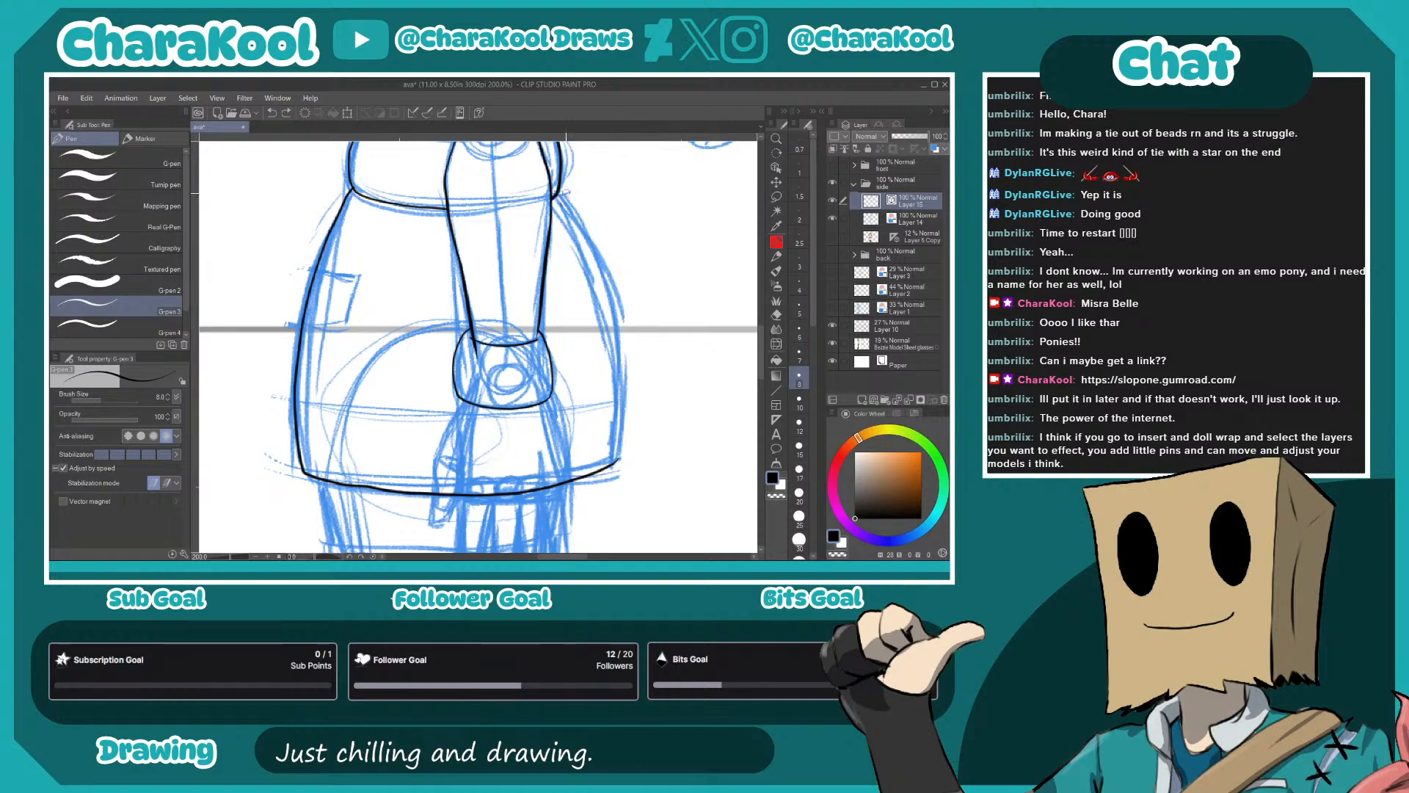
mouse_move(557, 193)
mouse_down()
mouse_move(596, 245)
mouse_move(627, 410)
mouse_move(608, 470)
mouse_up()
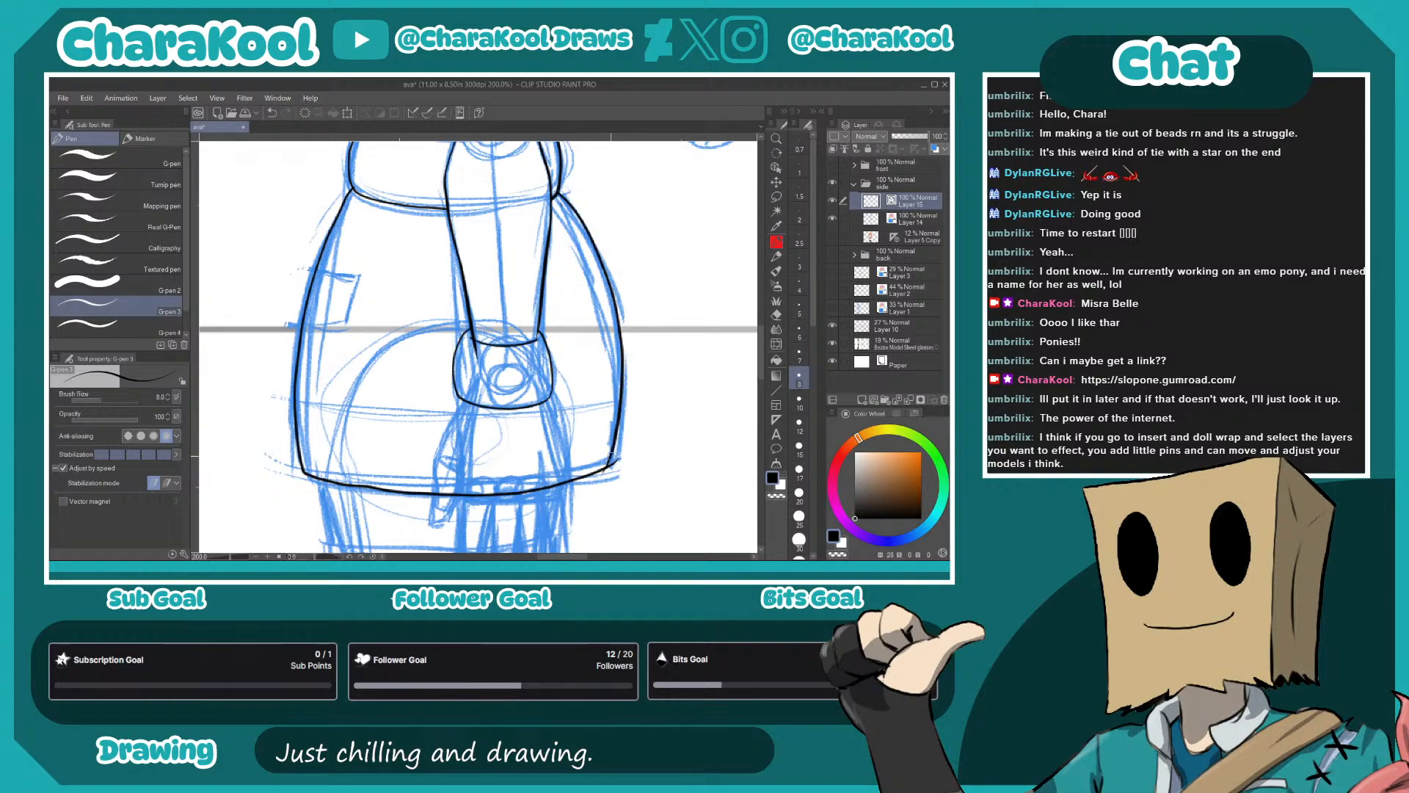
- Trim the stray line ends at the skirt's back hem corner with the Vector eraser
key(e)
click(151, 223)
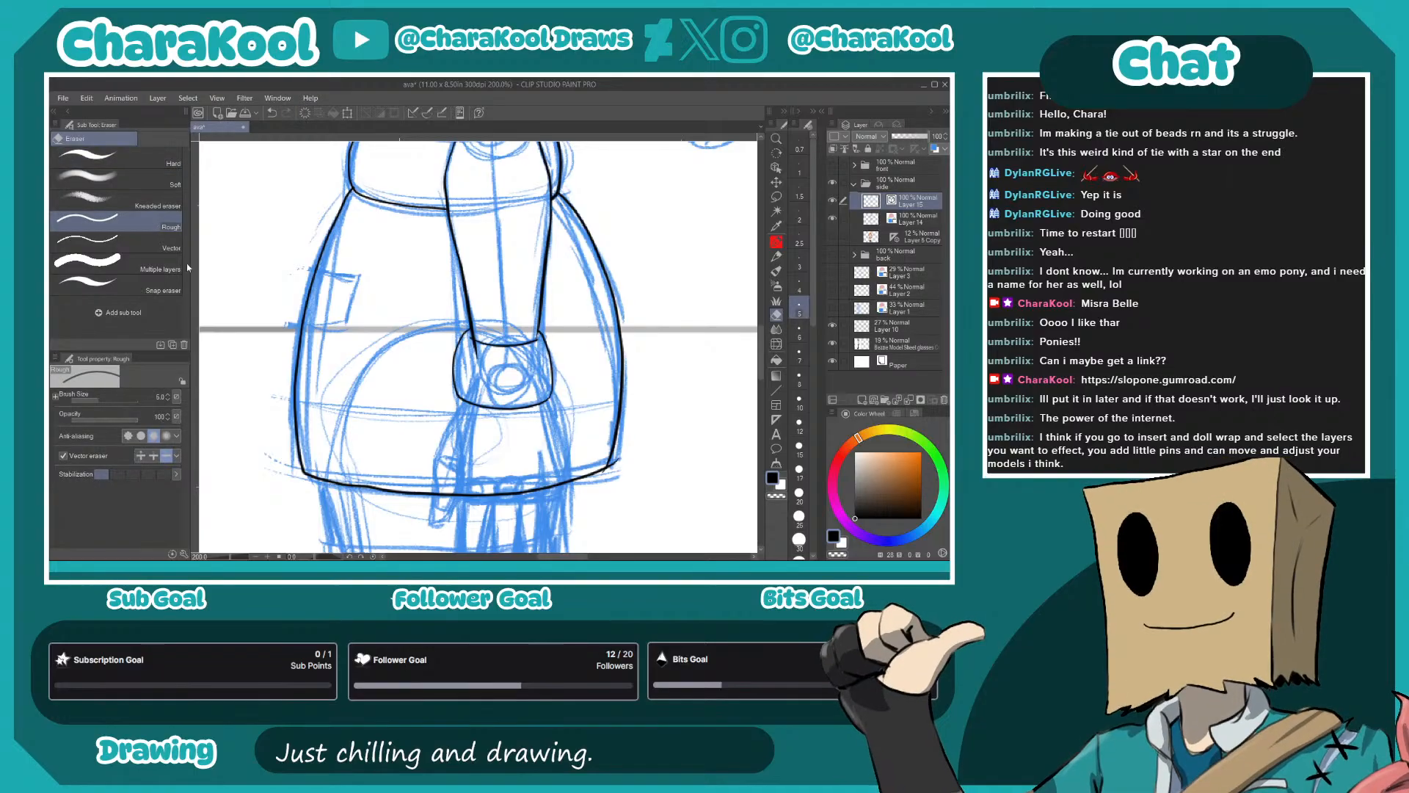
click(161, 244)
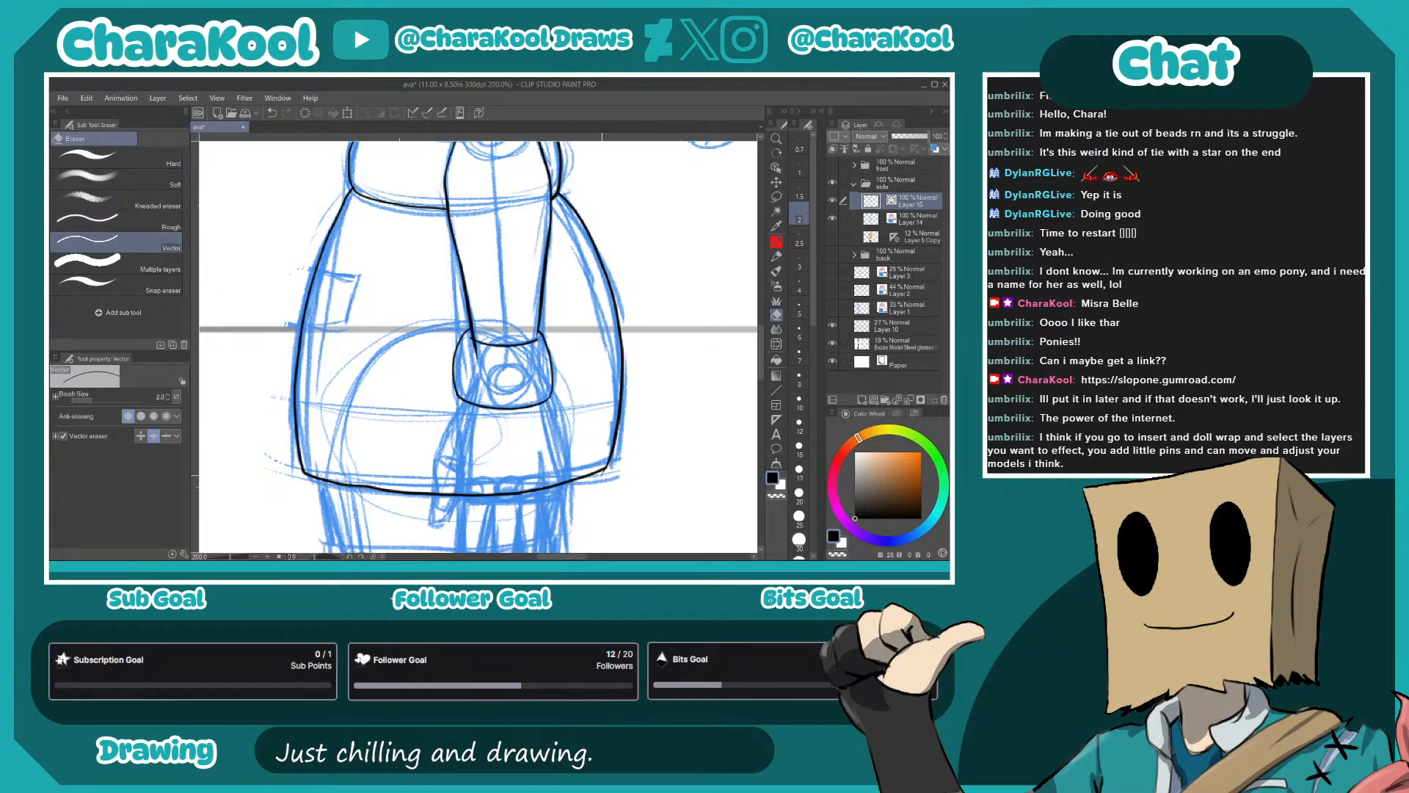
drag(613, 469, 627, 380)
- Ink the curved seam line across the skirt above its hem with the G-pen
key(p)
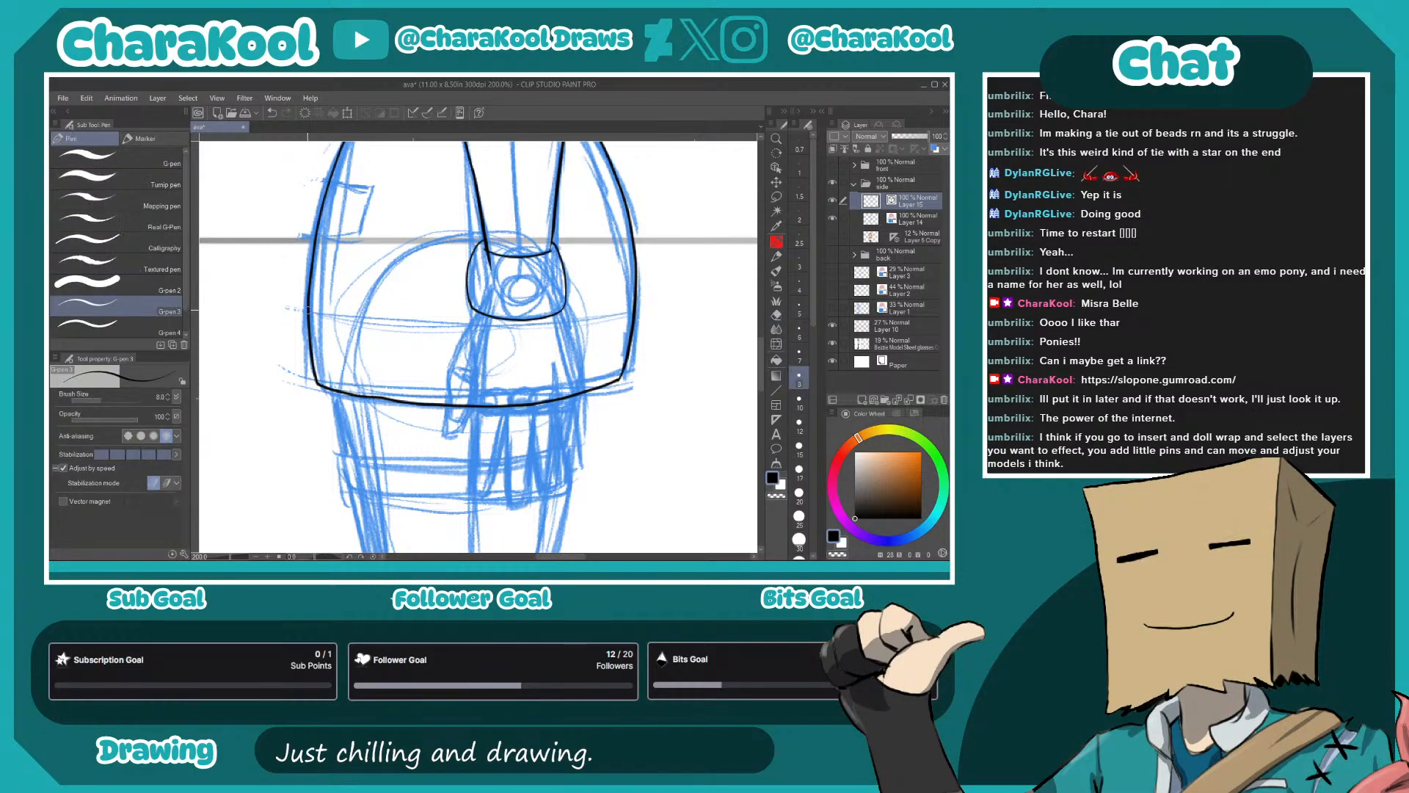
mouse_move(309, 312)
mouse_down()
mouse_move(508, 335)
mouse_move(603, 321)
mouse_up()
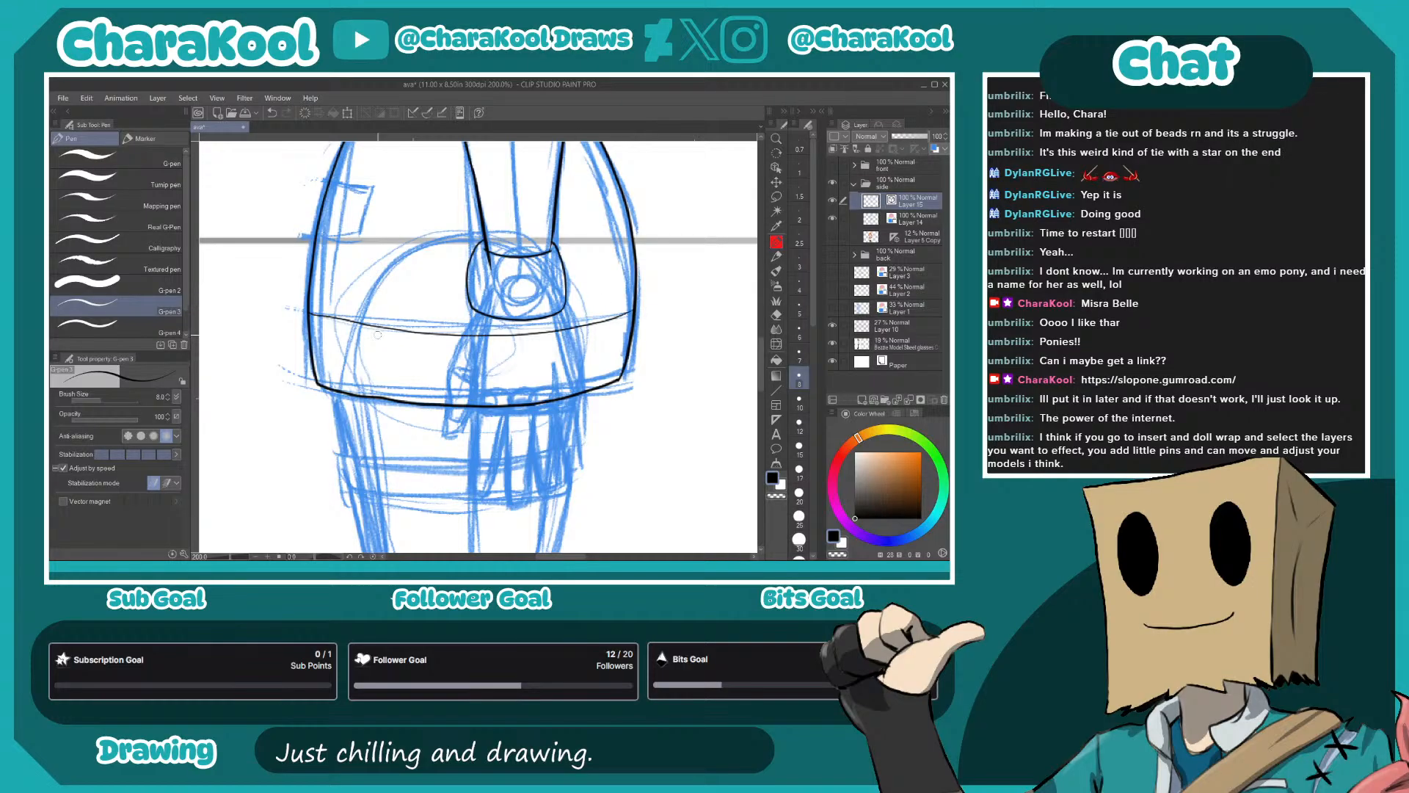
key(ctrl+z)
mouse_move(301, 314)
mouse_down()
mouse_move(489, 327)
mouse_move(639, 298)
mouse_up()
- Ink the small pocket tab on the skirt's front edge
drag(361, 334, 557, 419)
scroll(552, 319, up, 4)
drag(532, 308, 487, 394)
mouse_move(485, 197)
mouse_down()
mouse_move(644, 222)
mouse_move(641, 254)
mouse_move(592, 385)
mouse_move(555, 428)
mouse_move(442, 411)
mouse_up()
drag(660, 446, 394, 322)
scroll(669, 484, down, 2)
- Ink the hand's front edge below the cuff and the outline of the thumb
drag(701, 465, 414, 364)
drag(641, 456, 628, 215)
drag(555, 339, 594, 237)
drag(531, 275, 534, 327)
mouse_move(493, 208)
mouse_down()
mouse_move(450, 298)
mouse_move(497, 311)
mouse_move(461, 263)
mouse_move(427, 281)
mouse_move(435, 353)
mouse_move(463, 357)
mouse_move(482, 213)
mouse_up()
drag(519, 302, 466, 258)
drag(429, 214, 432, 268)
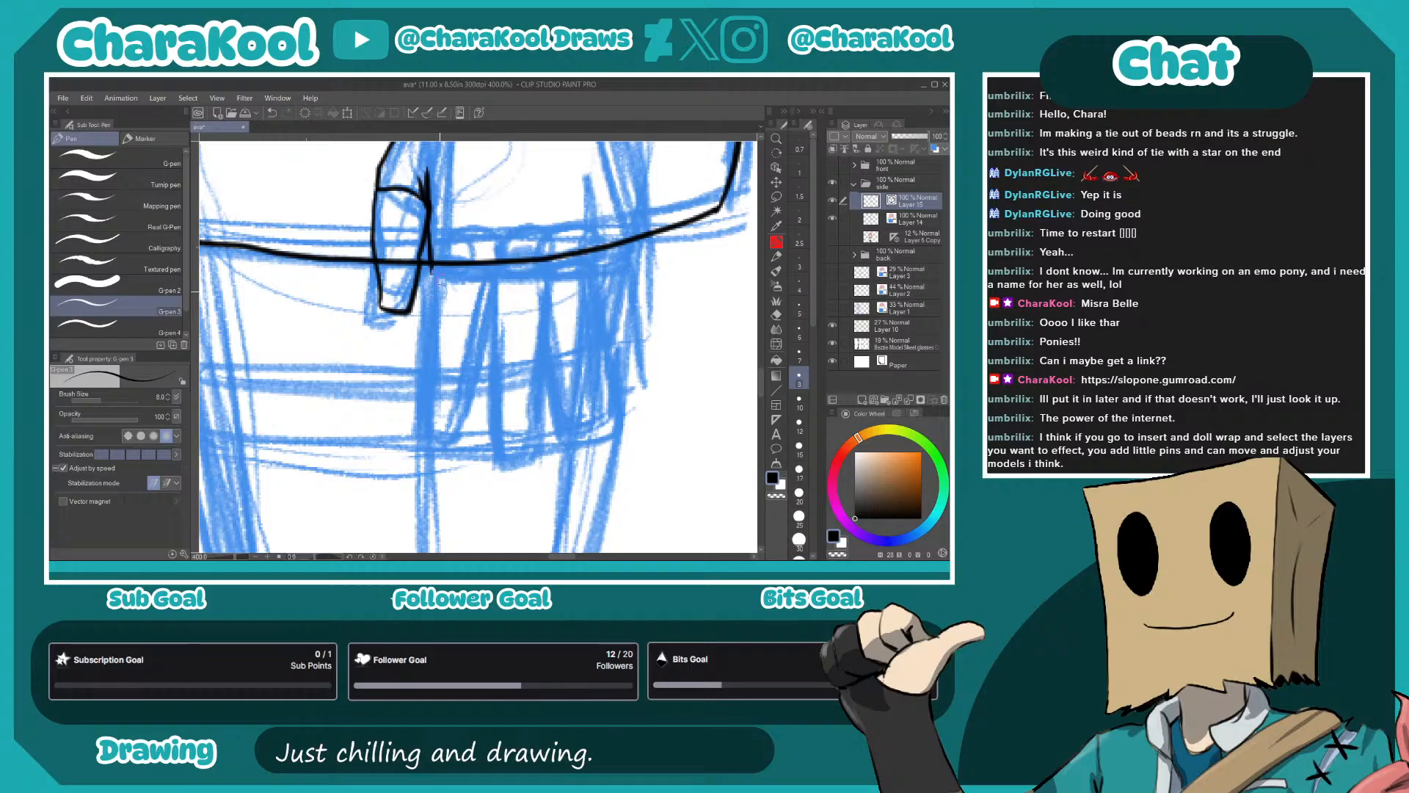
- Ink the four fingers with their rounded knuckles and the hand's back edge up to the cuff
drag(428, 287, 424, 433)
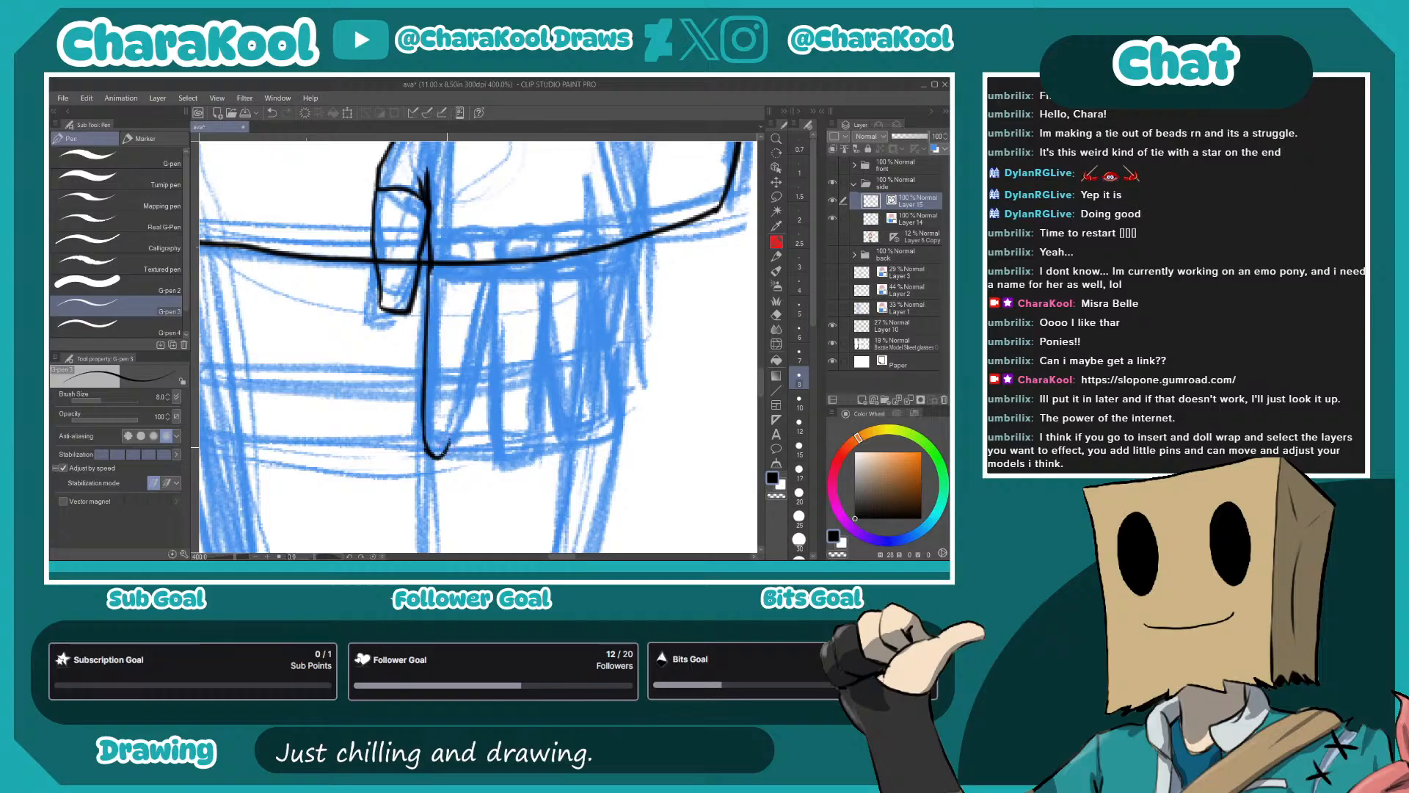
drag(457, 424, 473, 305)
mouse_move(465, 368)
mouse_down()
mouse_move(483, 268)
mouse_move(452, 239)
mouse_move(470, 440)
mouse_move(509, 235)
mouse_move(522, 400)
mouse_up()
mouse_move(514, 348)
mouse_down()
mouse_move(526, 402)
mouse_move(546, 410)
mouse_move(559, 229)
mouse_move(582, 352)
mouse_move(589, 371)
mouse_move(602, 362)
mouse_move(600, 202)
mouse_move(567, 194)
mouse_move(559, 212)
mouse_move(513, 217)
mouse_move(477, 202)
mouse_move(450, 224)
mouse_move(396, 195)
mouse_up()
drag(529, 296, 487, 460)
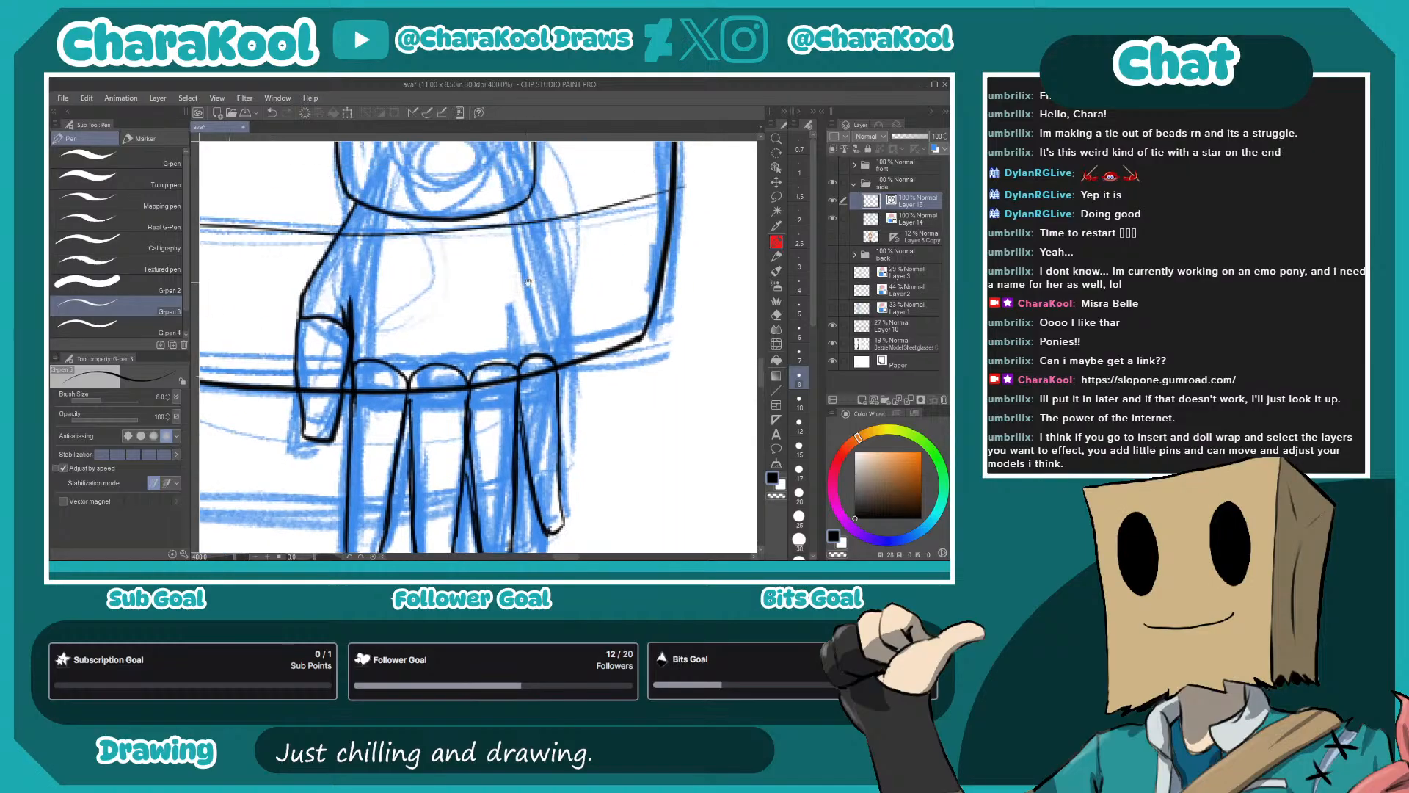
mouse_move(528, 189)
mouse_down()
mouse_move(564, 279)
mouse_move(559, 370)
mouse_move(573, 208)
mouse_up()
drag(555, 306, 580, 408)
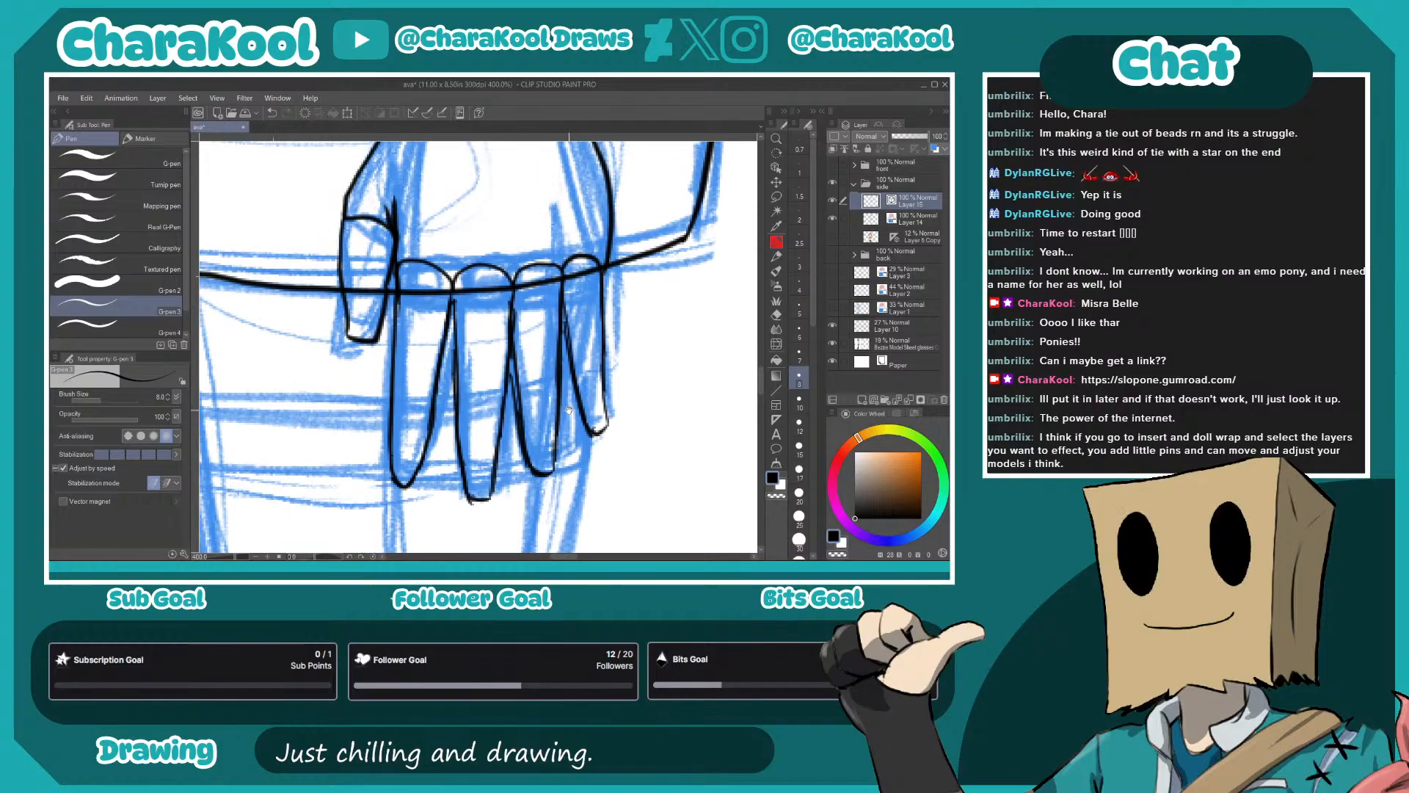
- Ink the upper thigh's front edge below the skirt and the band wrapped around the thigh
drag(472, 445, 568, 248)
scroll(435, 427, down, 2)
drag(434, 373, 541, 365)
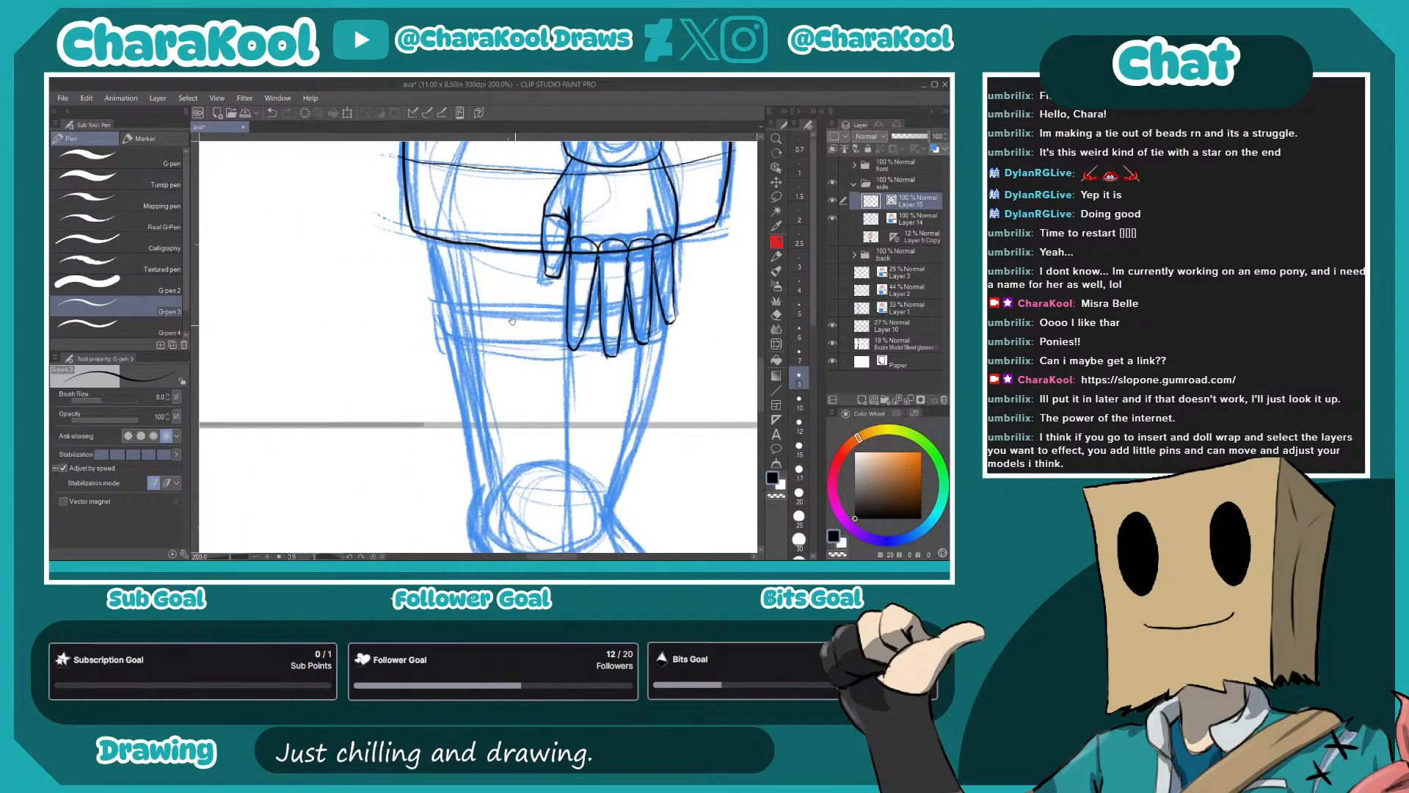
mouse_move(431, 259)
mouse_down()
mouse_move(442, 305)
mouse_move(517, 321)
mouse_move(608, 318)
mouse_up()
key(ctrl+z)
drag(510, 318, 664, 303)
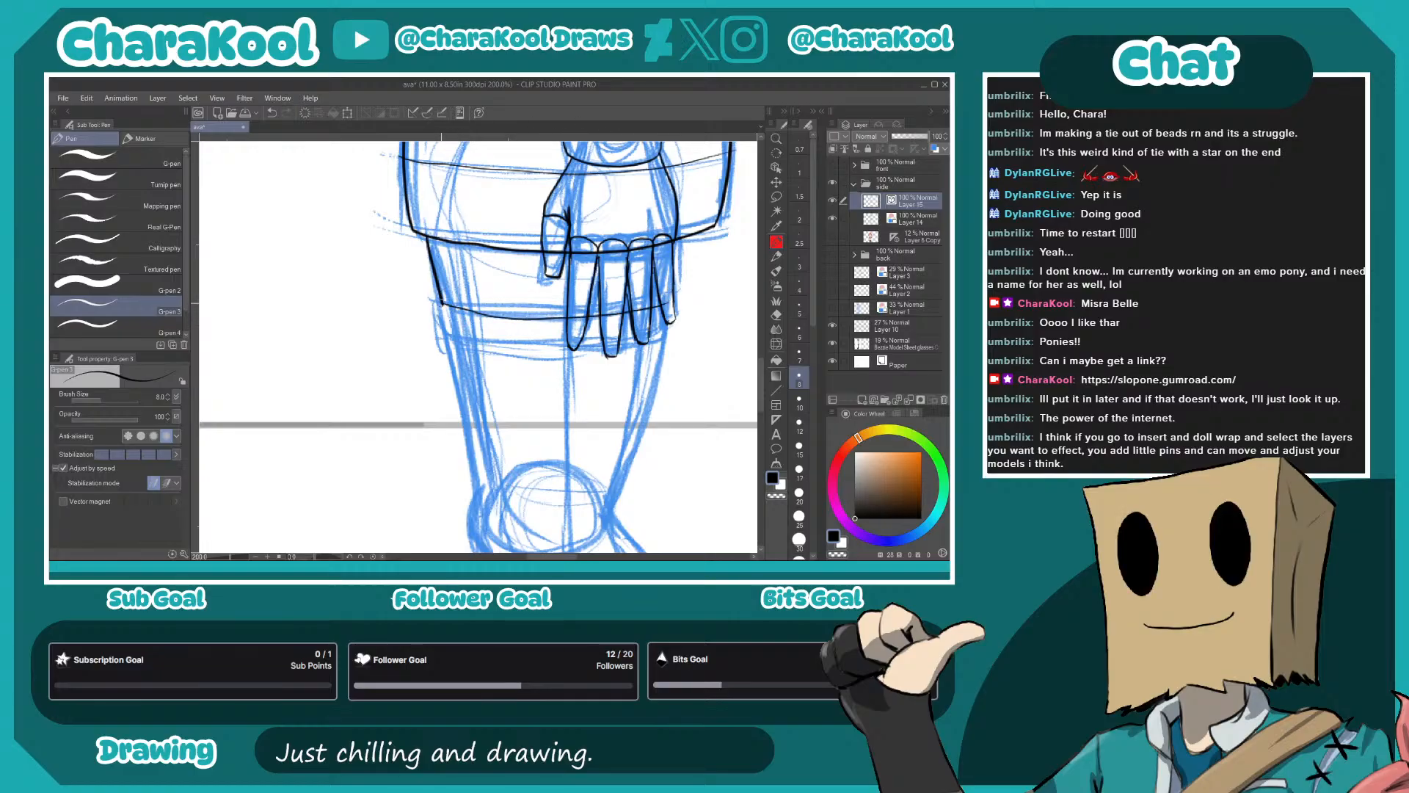
mouse_move(512, 350)
mouse_down()
mouse_move(650, 336)
mouse_move(601, 227)
mouse_up()
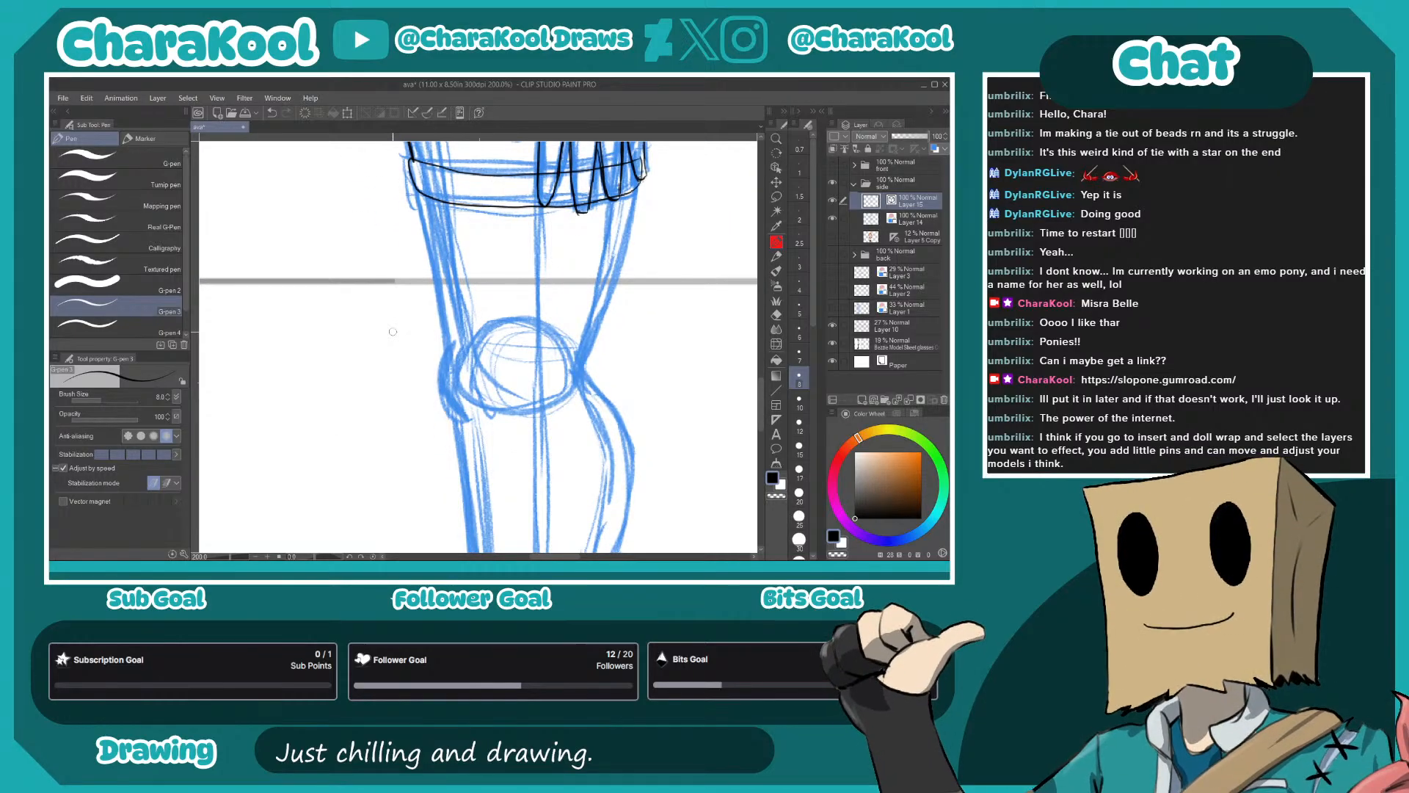
- Ink the leg's front and back contours from the thigh band past the knee to the boot top
drag(569, 381, 603, 299)
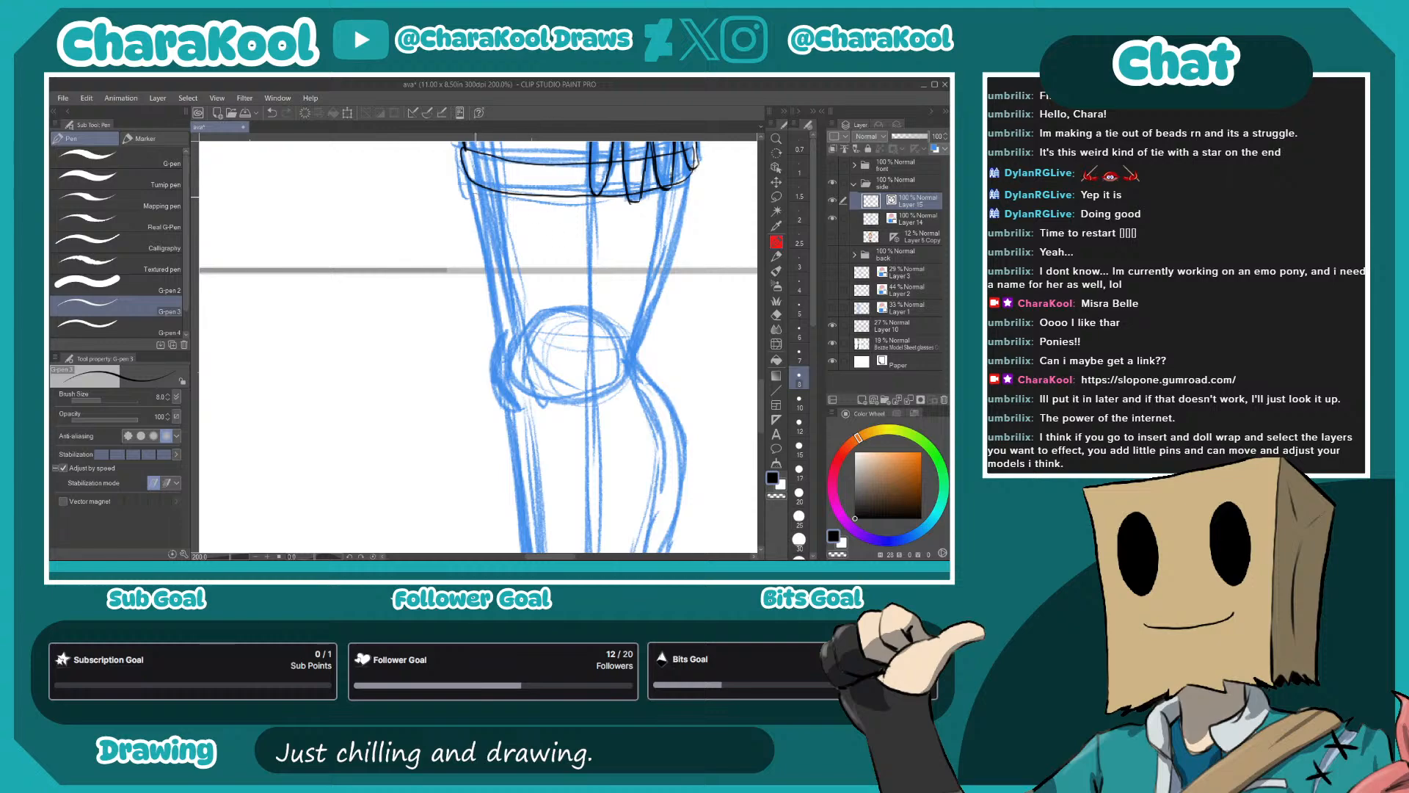
mouse_move(470, 182)
mouse_down()
mouse_move(504, 351)
mouse_move(507, 199)
mouse_move(525, 353)
mouse_up()
drag(544, 253, 458, 503)
mouse_move(590, 216)
mouse_down()
mouse_move(549, 395)
mouse_move(561, 227)
mouse_move(571, 286)
mouse_move(553, 439)
mouse_move(573, 439)
mouse_move(606, 156)
mouse_up()
drag(567, 338, 565, 302)
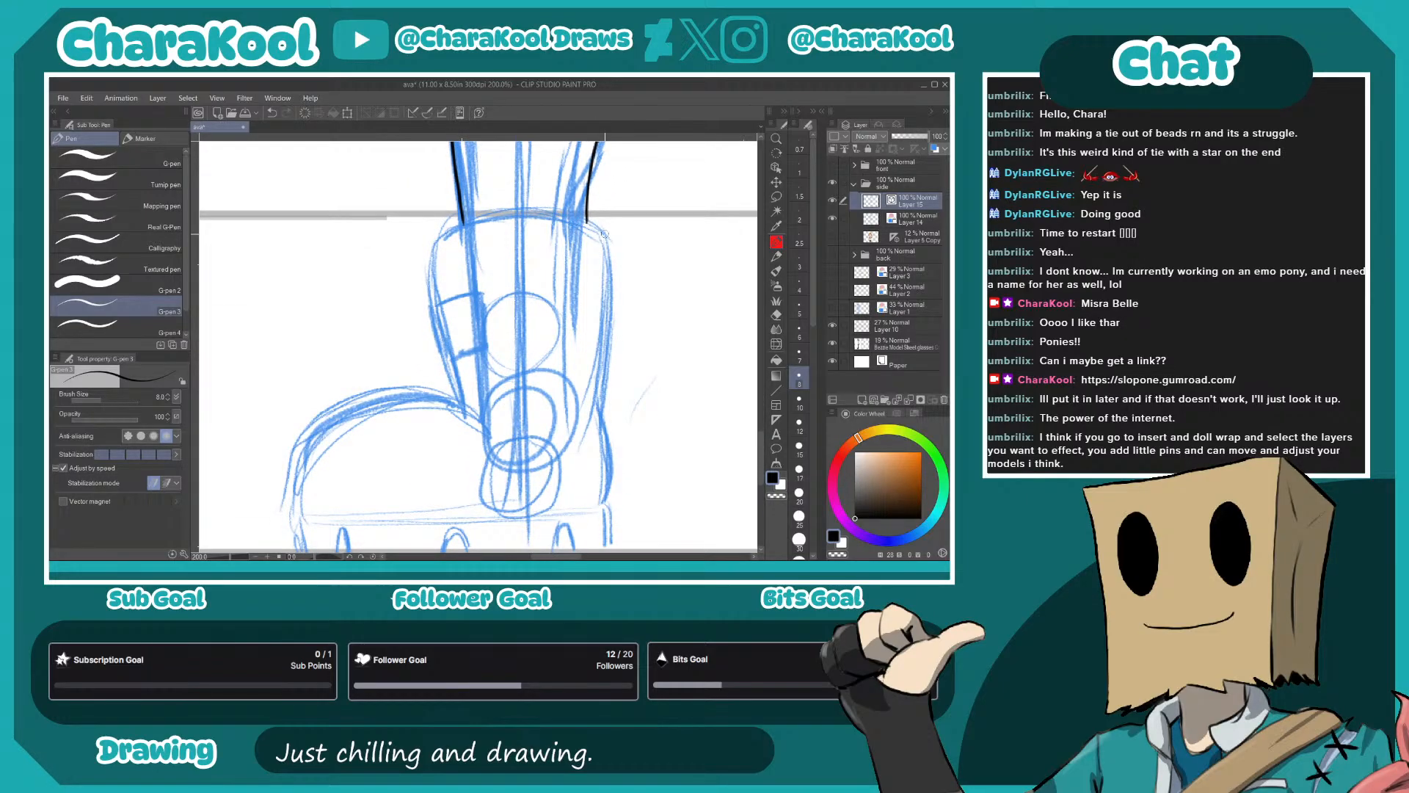
- Ink the boot shaft's top rim and its front and back edges down to the heel
drag(586, 217, 507, 212)
mouse_move(439, 246)
mouse_down()
mouse_move(430, 312)
mouse_move(467, 408)
mouse_up()
mouse_move(612, 255)
mouse_down()
mouse_move(561, 203)
mouse_move(555, 375)
mouse_move(549, 272)
mouse_up()
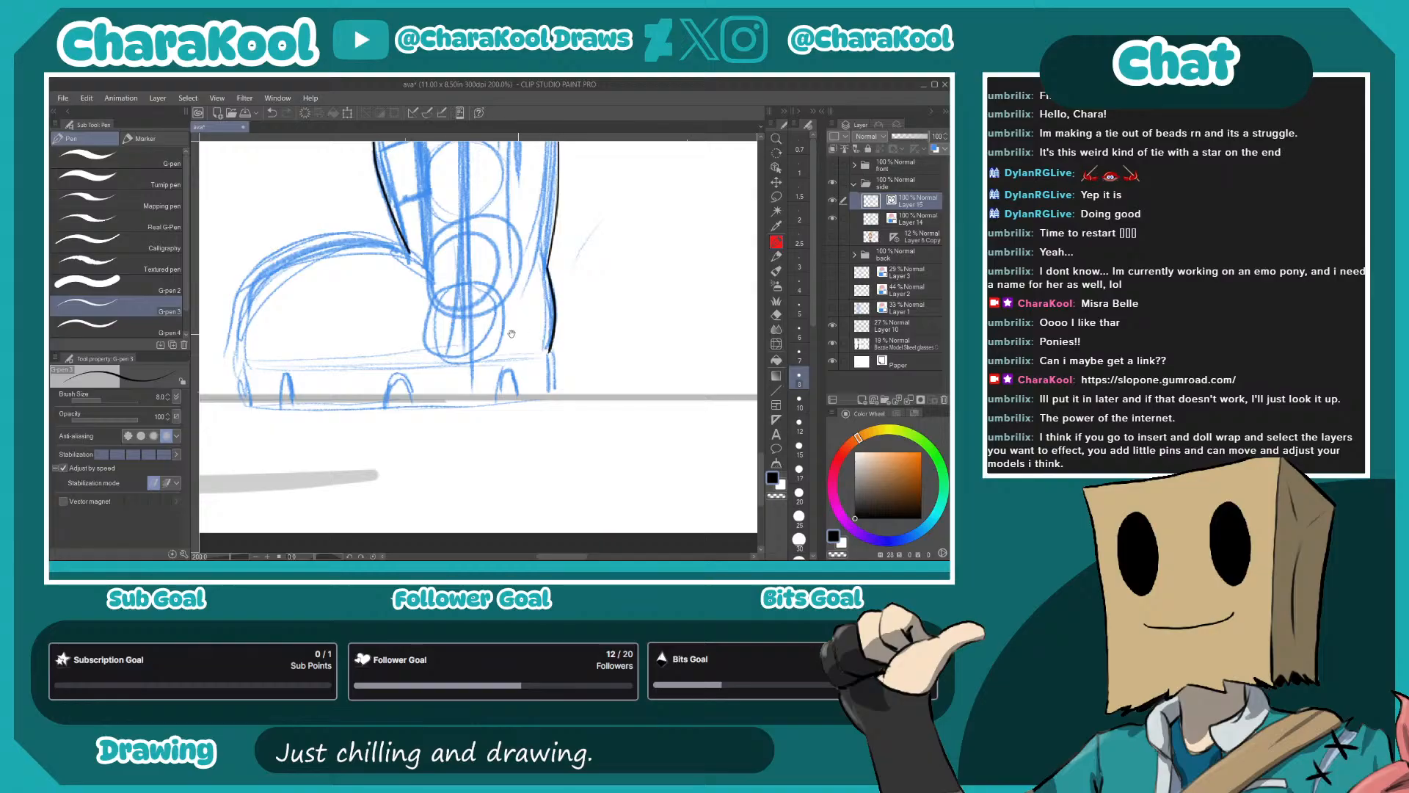
drag(533, 336, 651, 310)
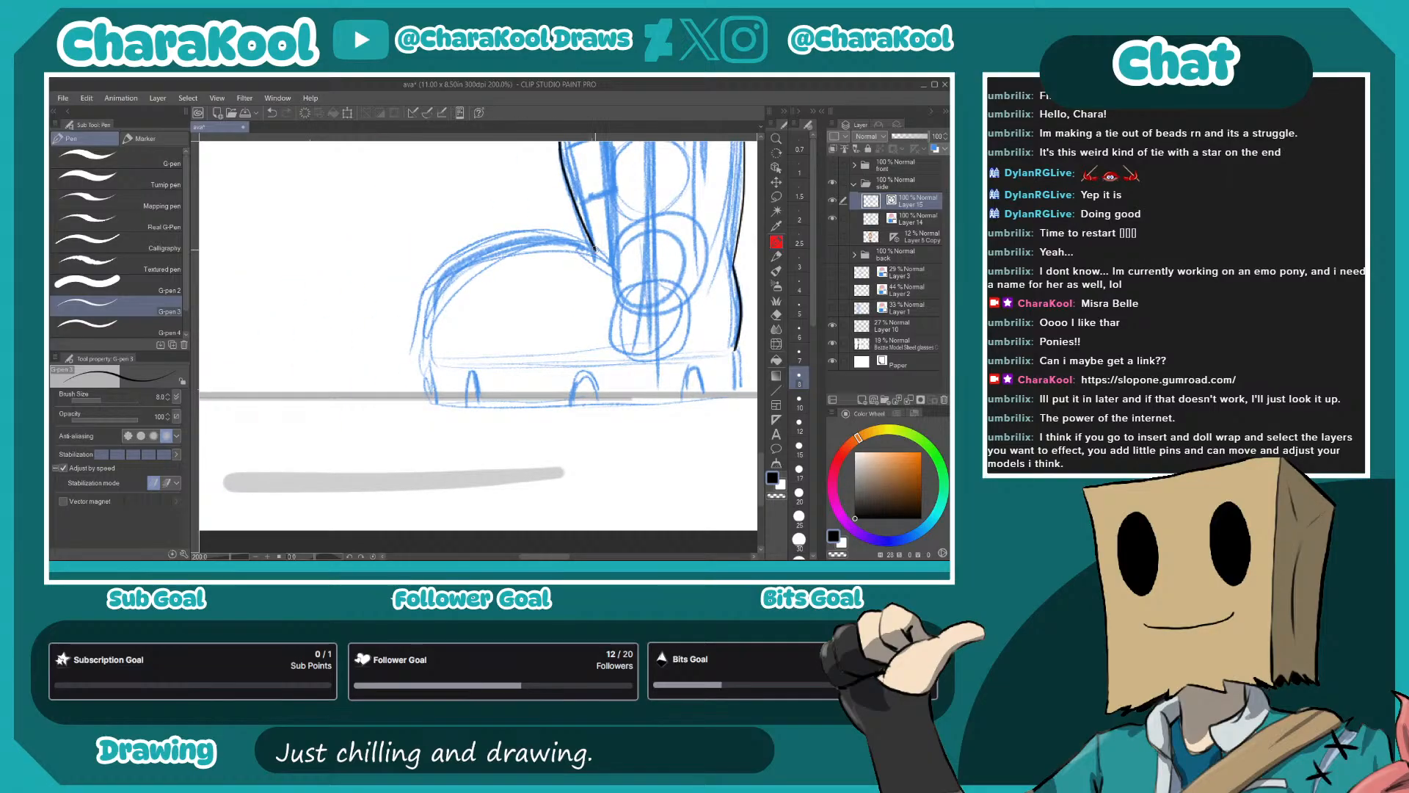
- Ink the boot's rounded toe, the line along the top of the sole and the sole's front edge
mouse_move(593, 250)
mouse_down()
mouse_move(496, 238)
mouse_move(434, 305)
mouse_move(427, 358)
mouse_up()
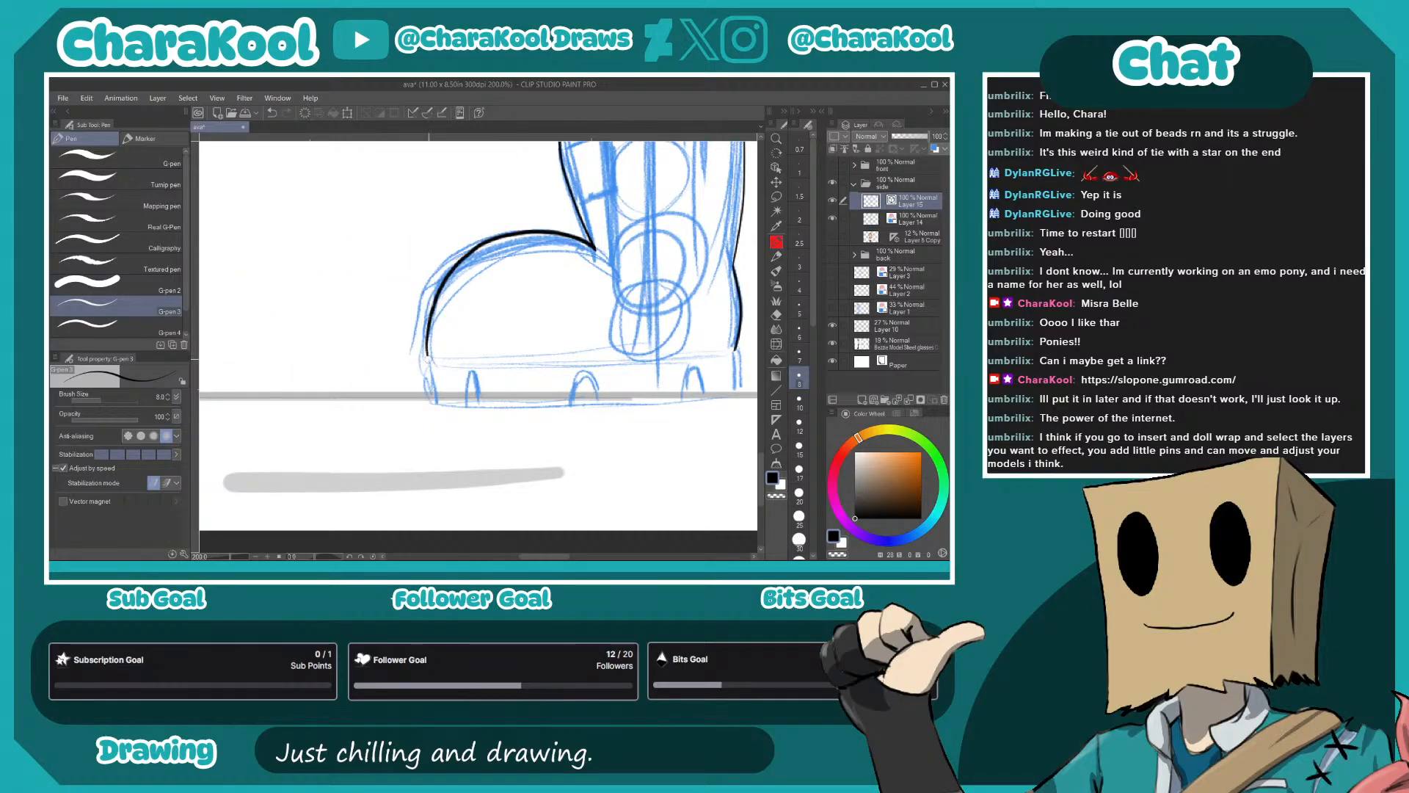
drag(587, 367, 433, 380)
mouse_move(307, 356)
mouse_down()
mouse_move(394, 370)
mouse_move(593, 354)
mouse_up()
key(ctrl+z)
mouse_move(336, 363)
mouse_down()
mouse_move(602, 352)
mouse_move(698, 232)
mouse_up()
drag(385, 245, 387, 274)
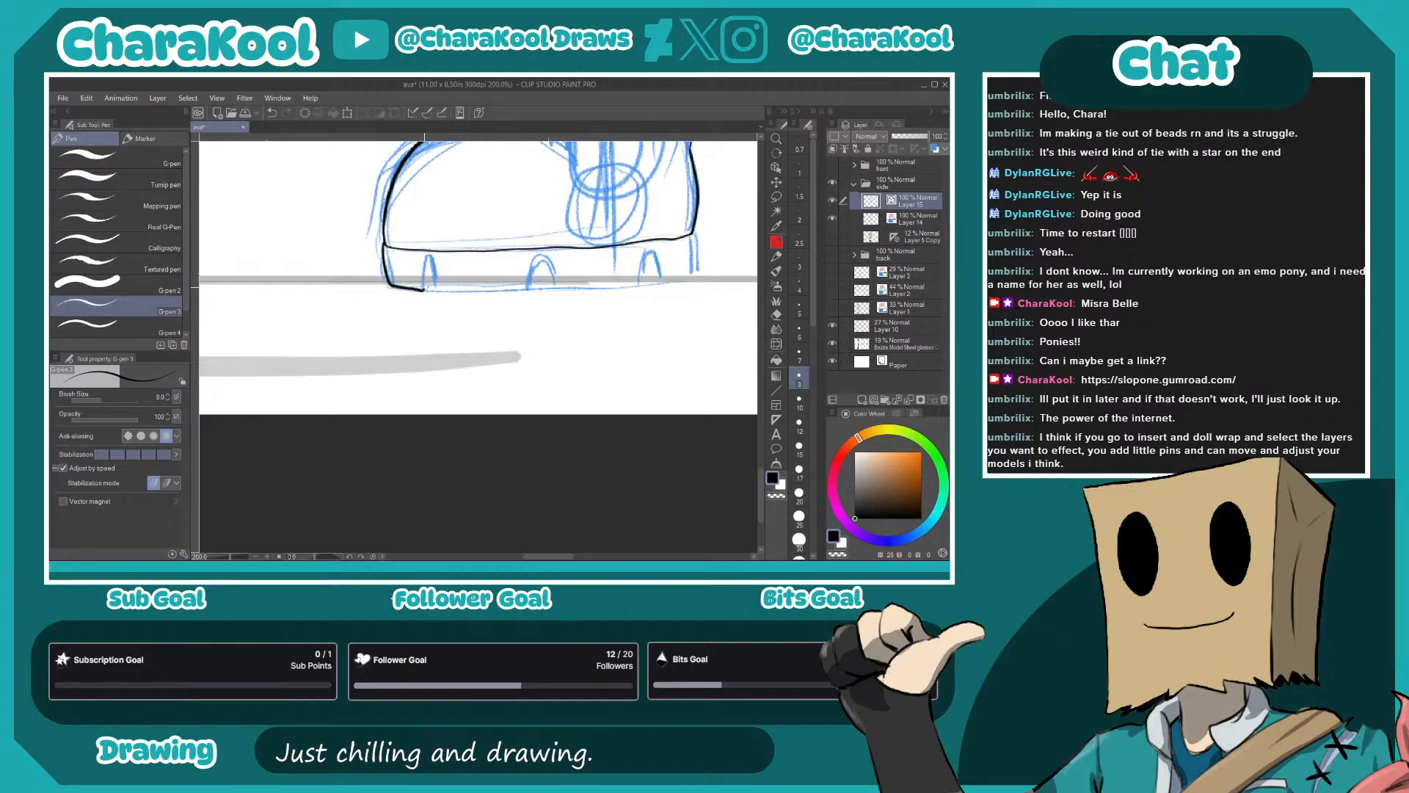
- Ink the sole's bottom and heel edges and the small arches cut into the tread
drag(438, 290, 523, 293)
key(ctrl+z)
scroll(436, 294, up, 2)
drag(379, 315, 504, 306)
key(ctrl+z)
mouse_move(379, 314)
mouse_down()
mouse_move(557, 314)
mouse_move(586, 254)
mouse_move(612, 306)
mouse_move(492, 315)
mouse_move(400, 301)
mouse_move(656, 282)
mouse_up()
drag(646, 192, 650, 286)
drag(557, 295, 575, 293)
drag(428, 305, 690, 305)
drag(573, 299, 625, 298)
drag(373, 304, 395, 303)
- Ink the rectangular tab on the front of the boot shaft
drag(559, 165, 513, 408)
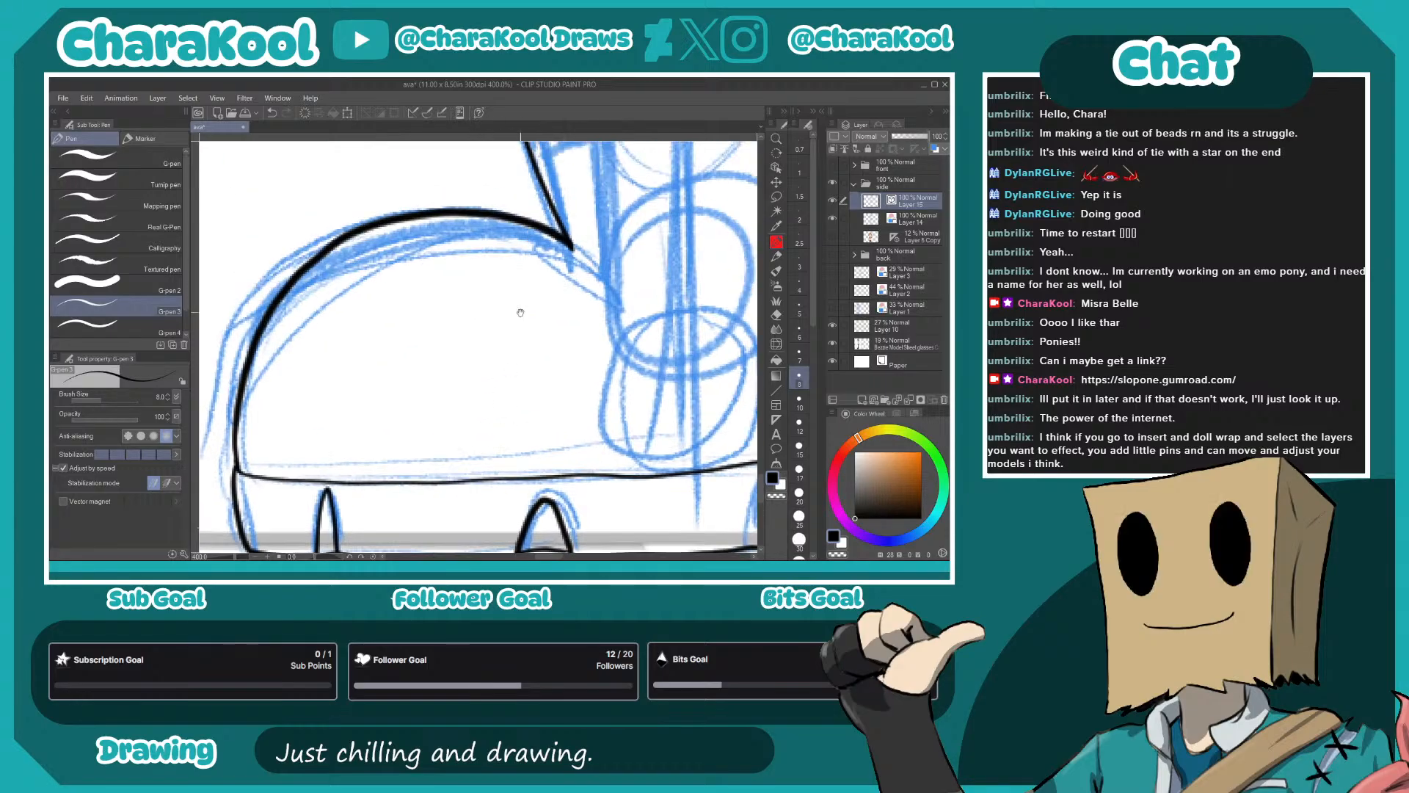
drag(591, 147, 500, 292)
mouse_move(411, 207)
mouse_down()
mouse_move(485, 175)
mouse_move(513, 198)
mouse_move(476, 308)
mouse_move(444, 321)
mouse_up()
scroll(582, 235, down, 7)
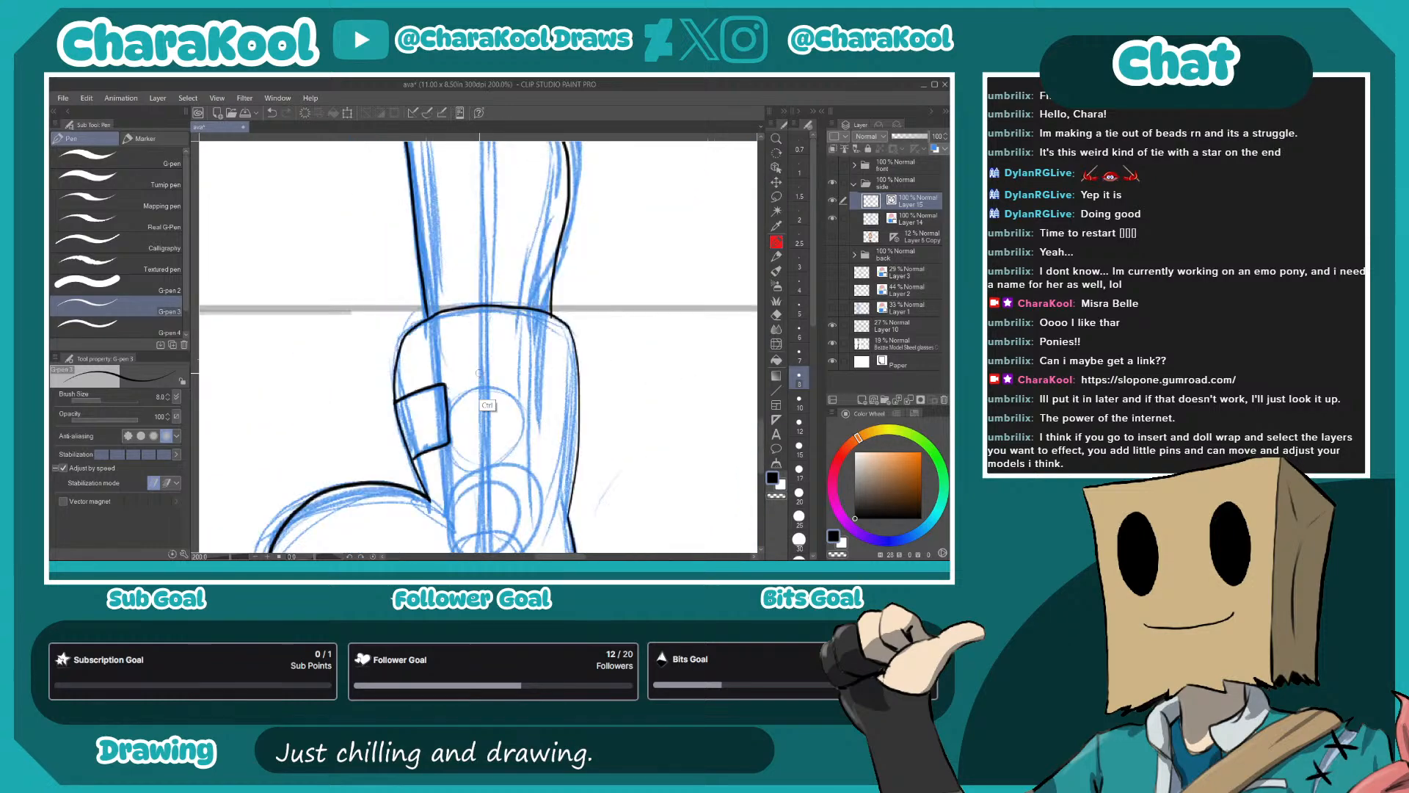
- Ink the two curved band lines across the upper arm's sleeve
scroll(529, 322, up, 5)
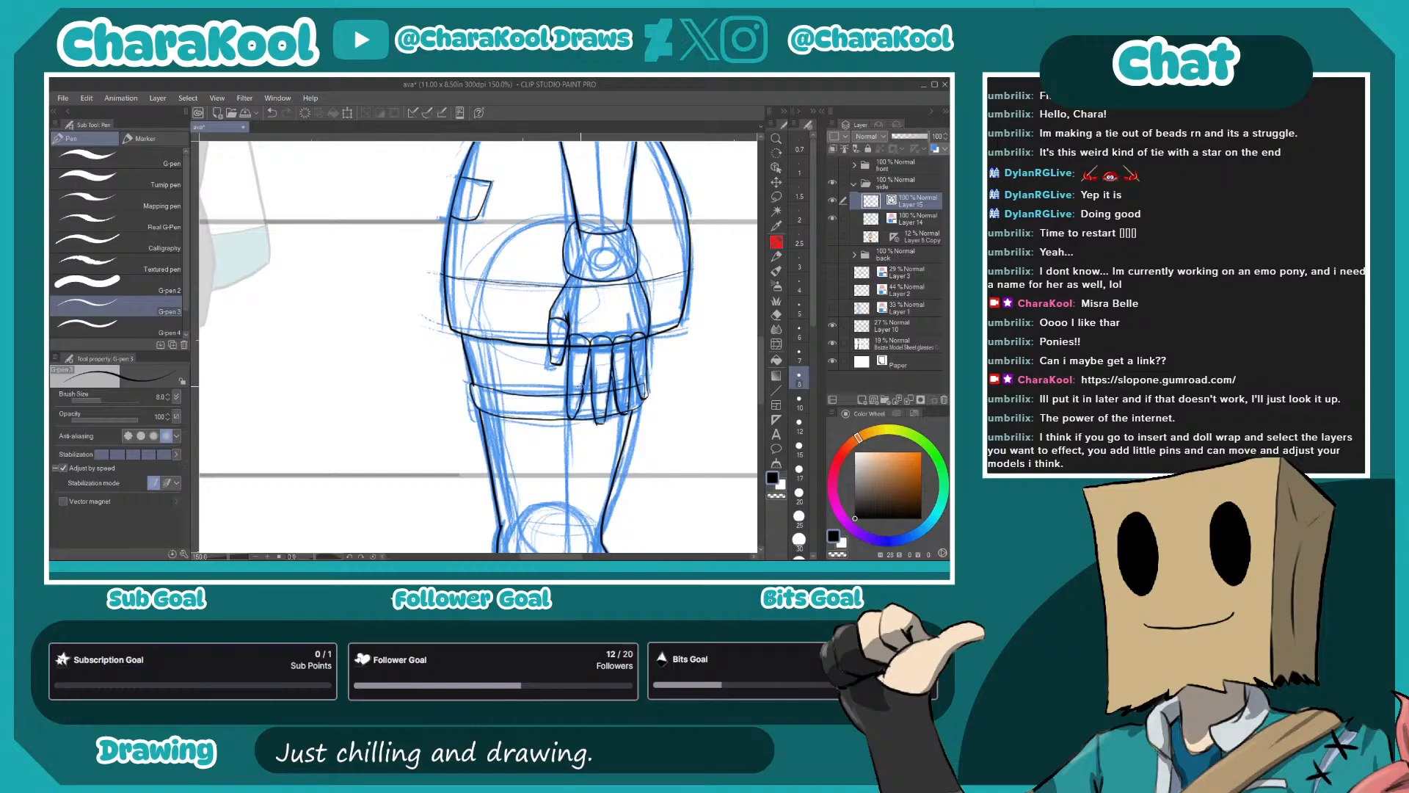
scroll(572, 380, down, 2)
drag(638, 304, 584, 455)
drag(552, 389, 595, 453)
scroll(598, 422, up, 5)
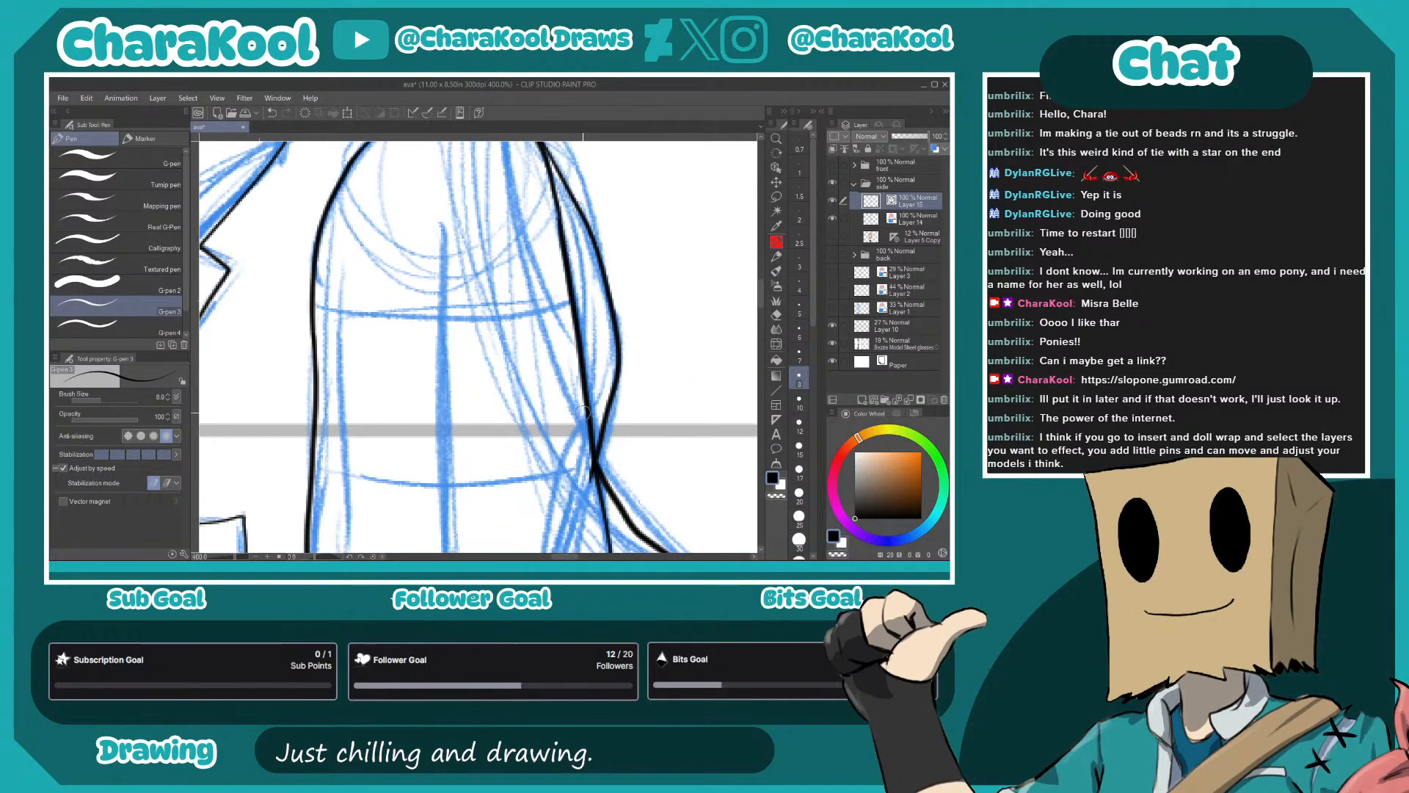
drag(312, 304, 575, 296)
mouse_move(356, 451)
mouse_down()
mouse_move(383, 326)
mouse_move(535, 356)
mouse_move(618, 334)
mouse_up()
scroll(508, 283, down, 4)
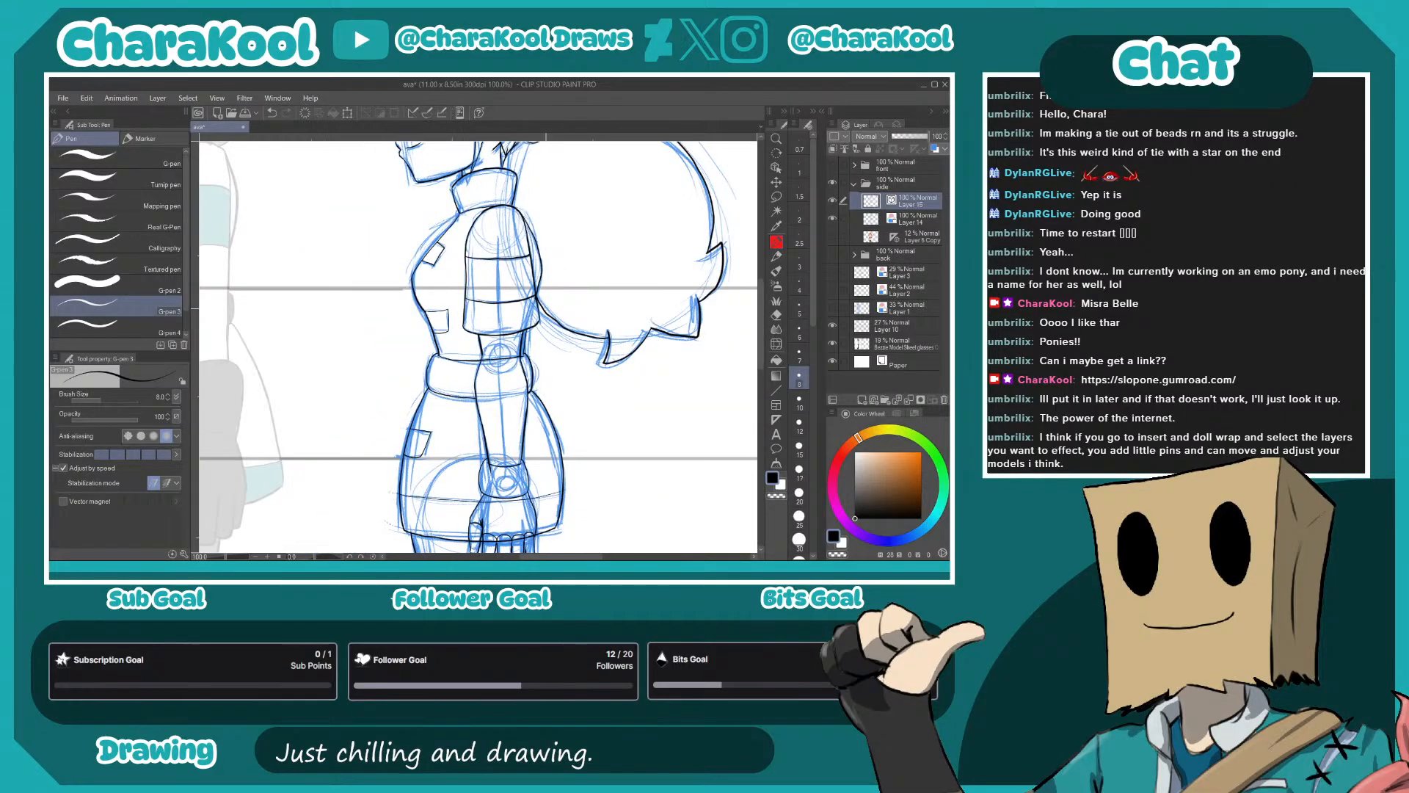
- Ink the eyebrow and the eye with its iris outline, inner pupil and lashes
drag(494, 229, 583, 463)
scroll(403, 427, up, 5)
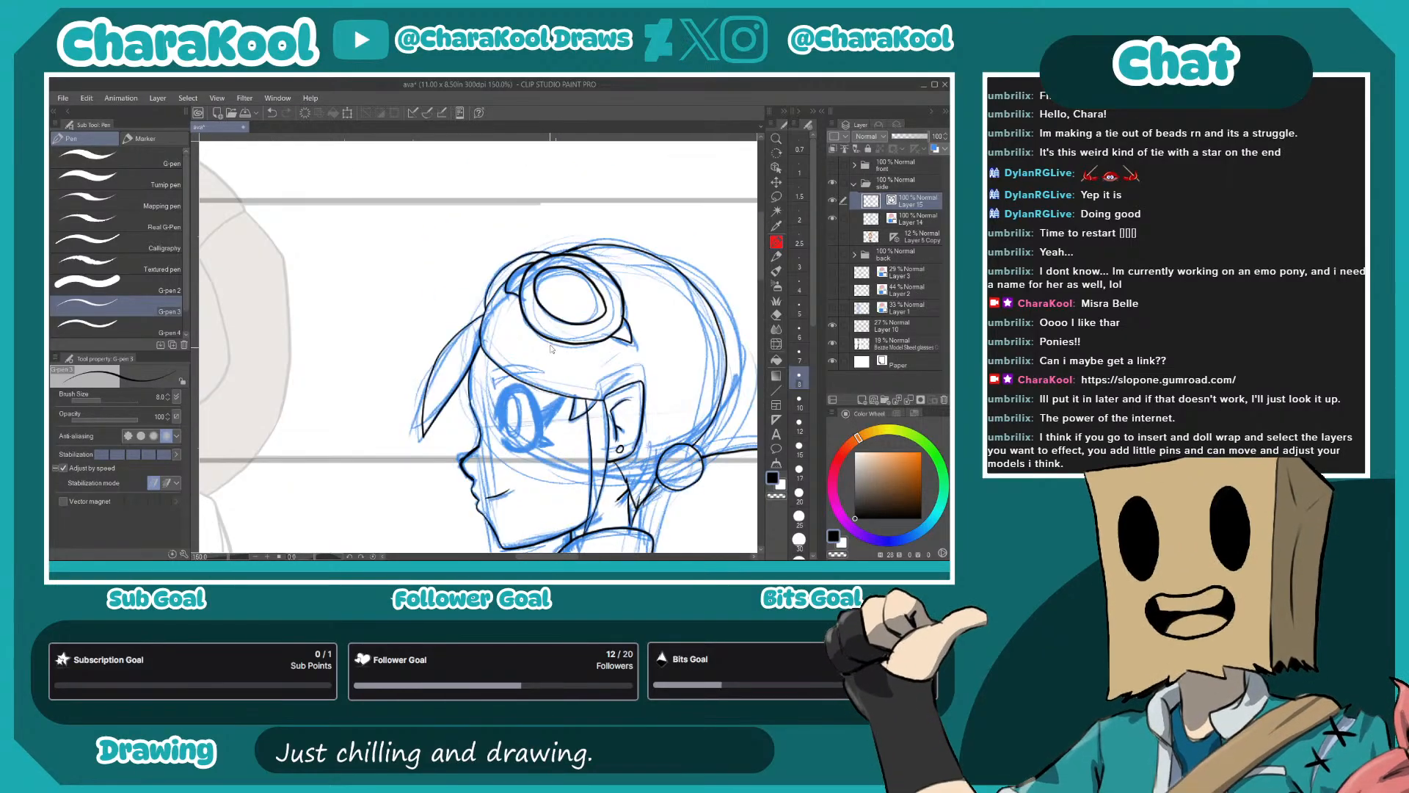
mouse_move(403, 427)
mouse_down()
mouse_move(530, 278)
mouse_move(626, 247)
mouse_up()
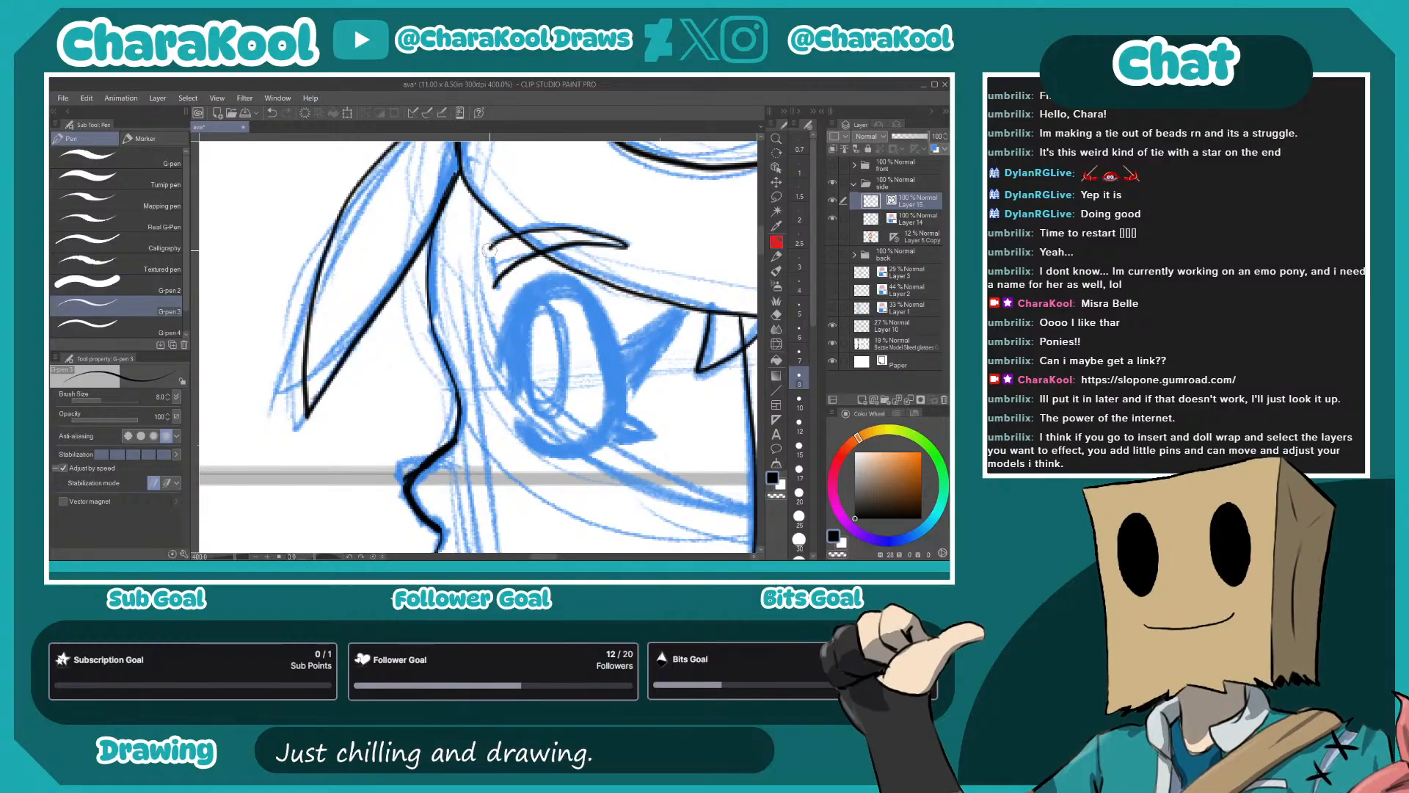
drag(621, 373, 503, 325)
mouse_move(404, 343)
mouse_down()
mouse_move(417, 260)
mouse_move(473, 268)
mouse_move(493, 360)
mouse_move(463, 401)
mouse_move(409, 375)
mouse_move(477, 415)
mouse_move(577, 267)
mouse_move(514, 297)
mouse_move(481, 244)
mouse_move(418, 237)
mouse_move(394, 282)
mouse_move(402, 356)
mouse_move(406, 302)
mouse_move(422, 371)
mouse_move(449, 329)
mouse_move(426, 258)
mouse_move(441, 340)
mouse_move(413, 279)
mouse_up()
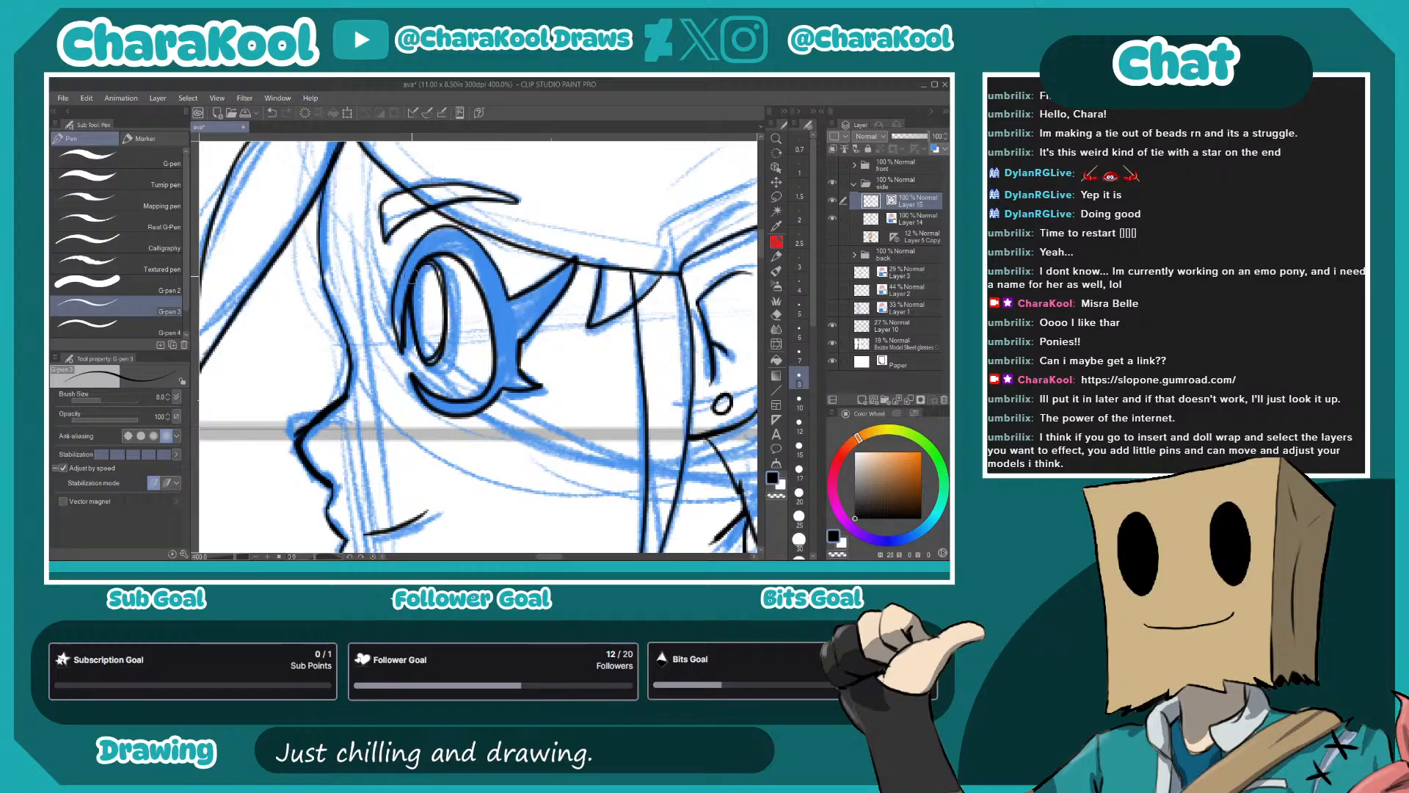
- Hide the blue rough, add a new layer beneath the side view's line art, and hide the height guides and front-view reference
scroll(534, 386, down, 5)
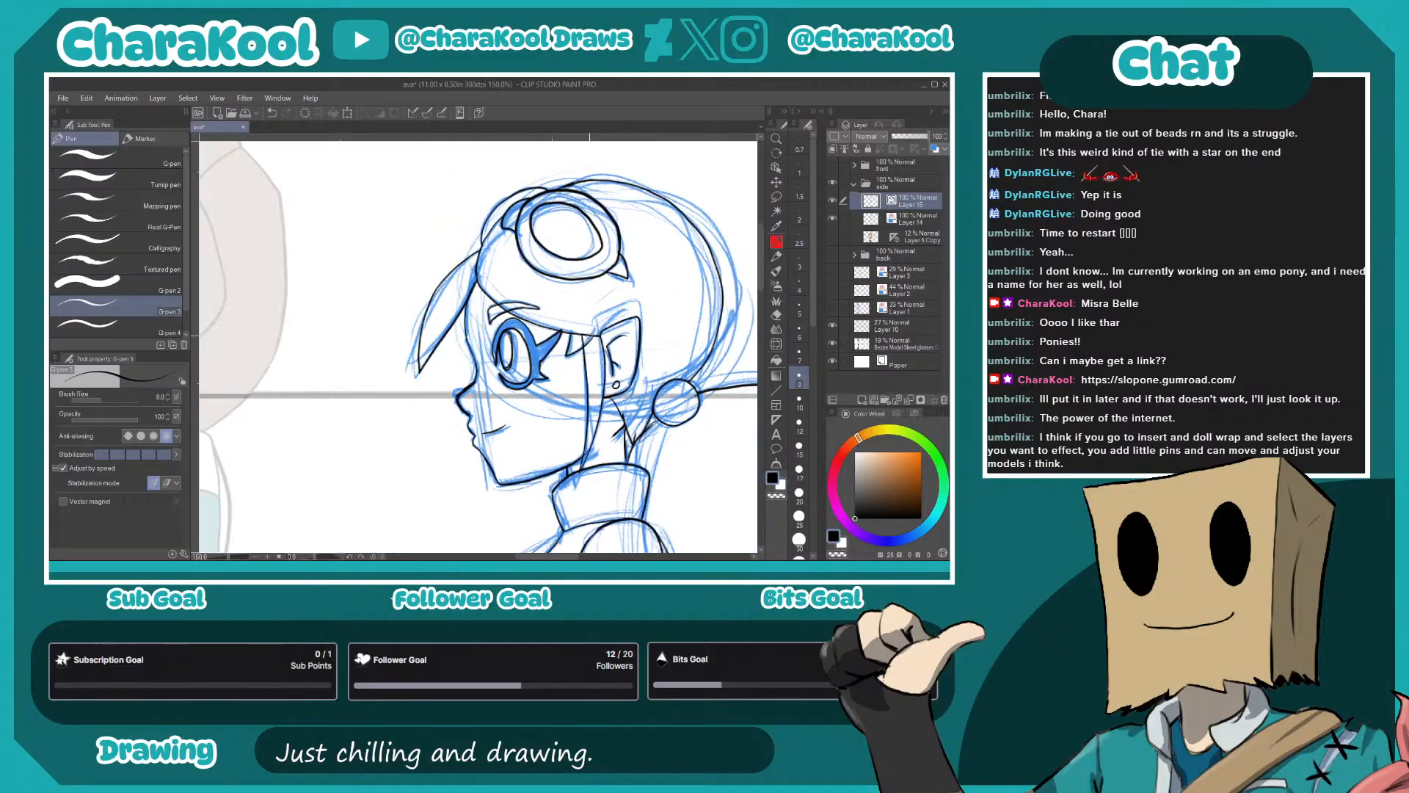
drag(681, 440, 552, 312)
drag(711, 329, 645, 322)
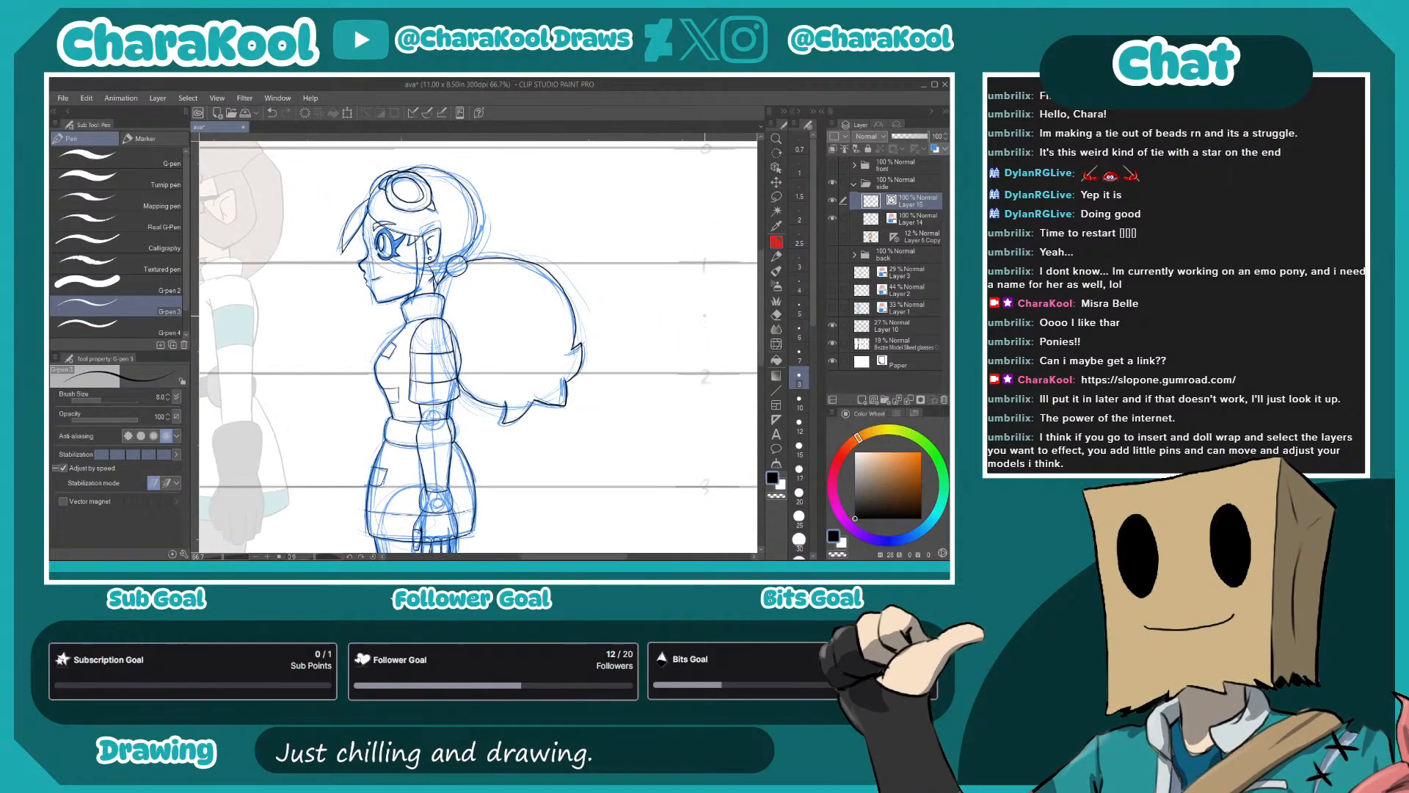
click(832, 218)
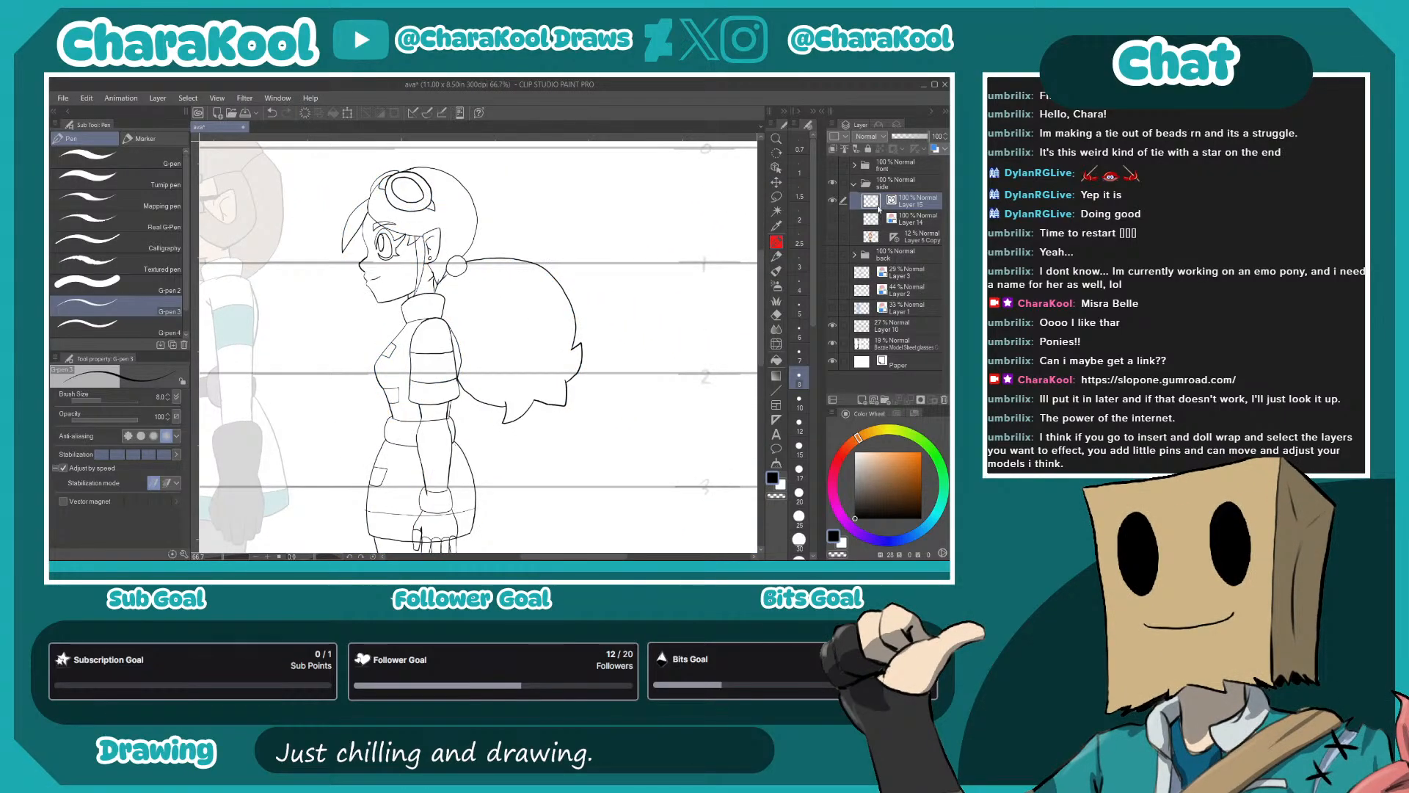
click(907, 220)
click(864, 400)
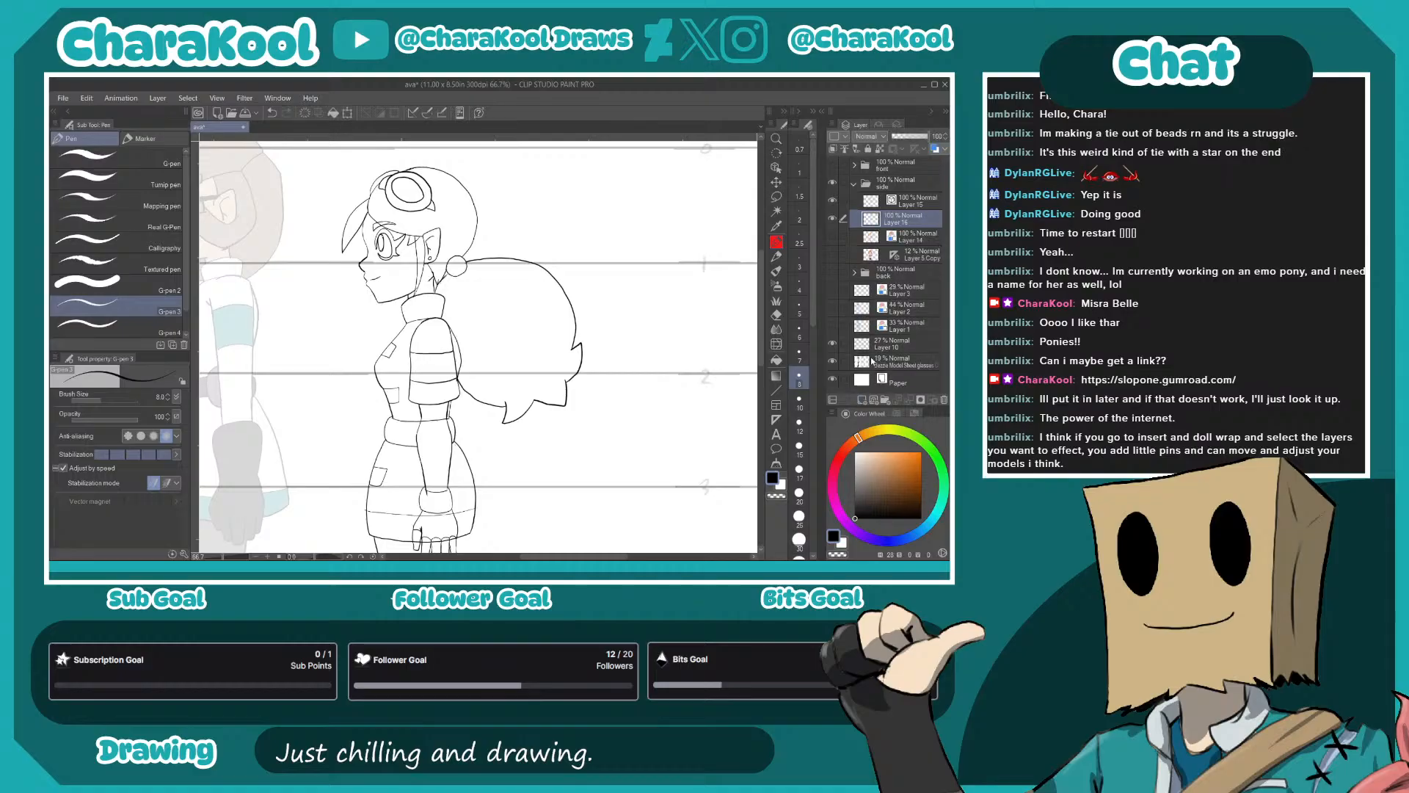
click(832, 361)
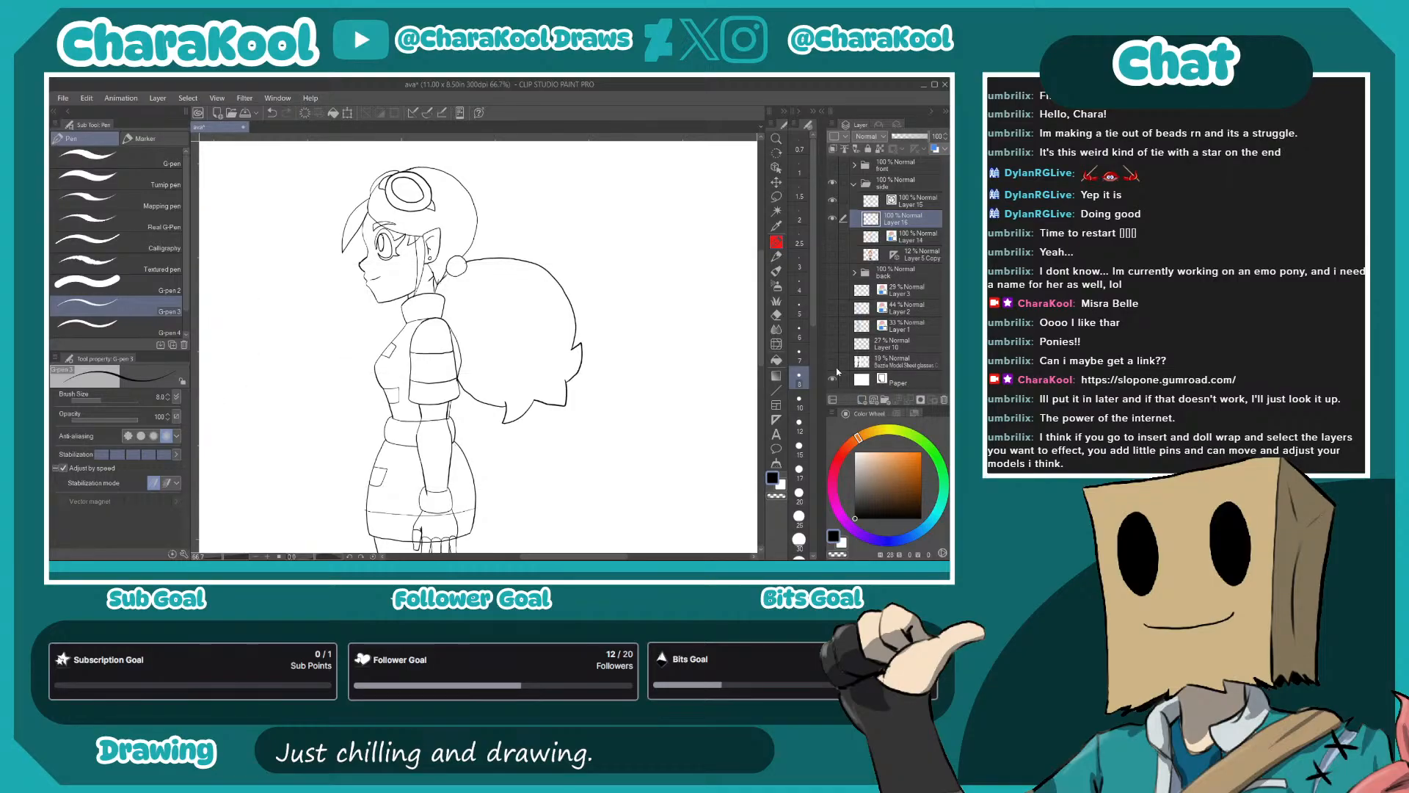
- Choose the gap-closing enclose-and-fill selection sub tool and pick grey as the drawing color
click(776, 197)
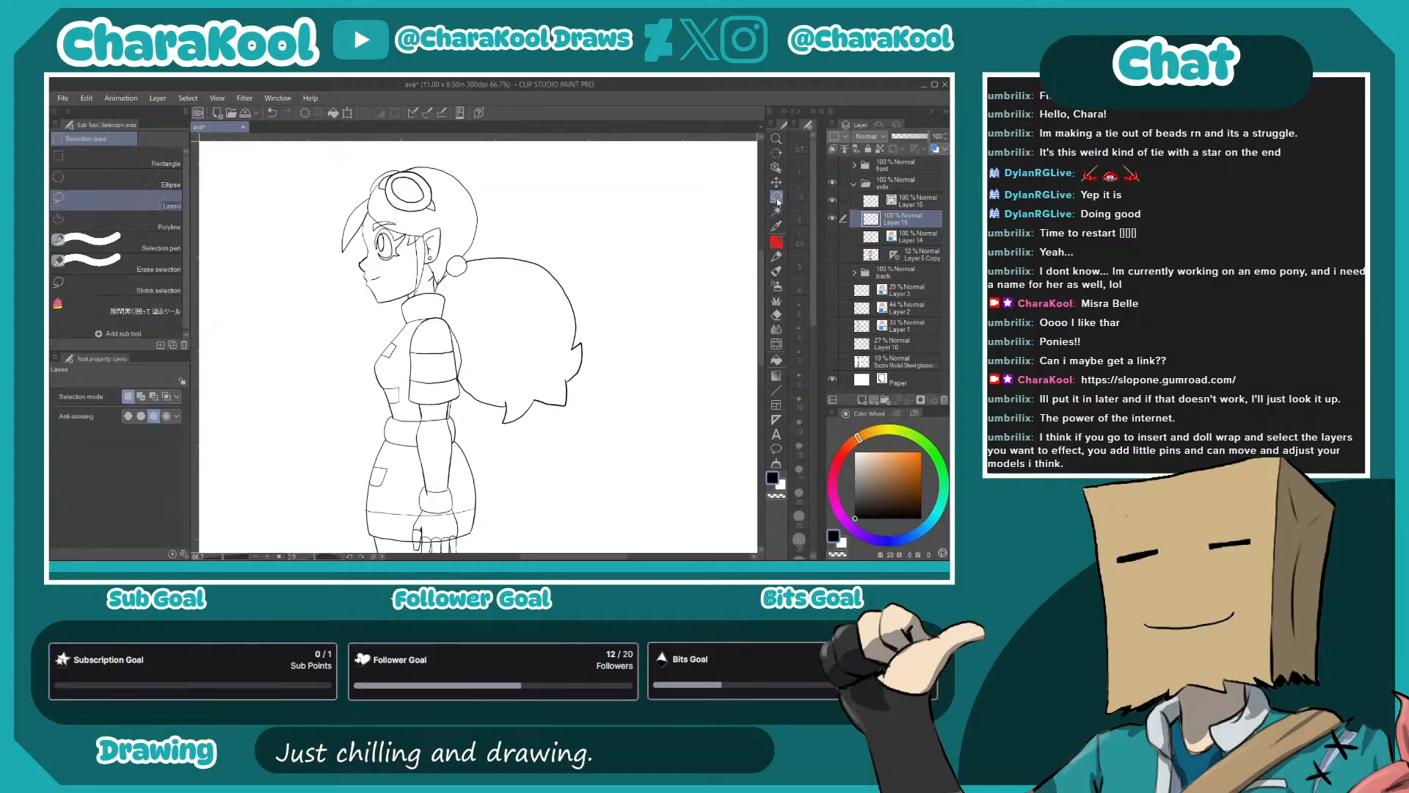
click(118, 305)
click(854, 476)
scroll(552, 381, down, 1)
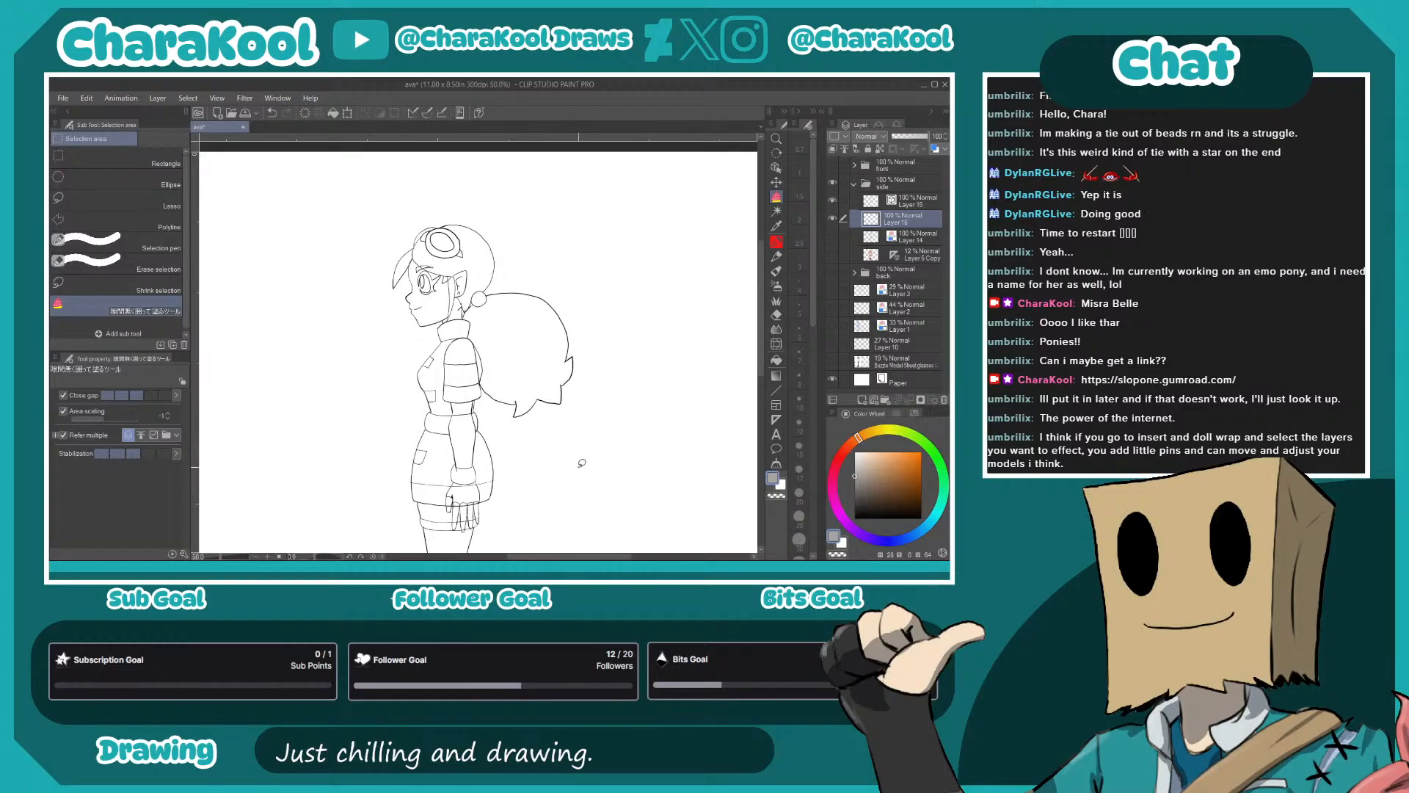
drag(584, 463, 638, 357)
- On the side view's line art layer, erase the arm line overshooting into the cuff and the skirt lines crossing the hand
key(e)
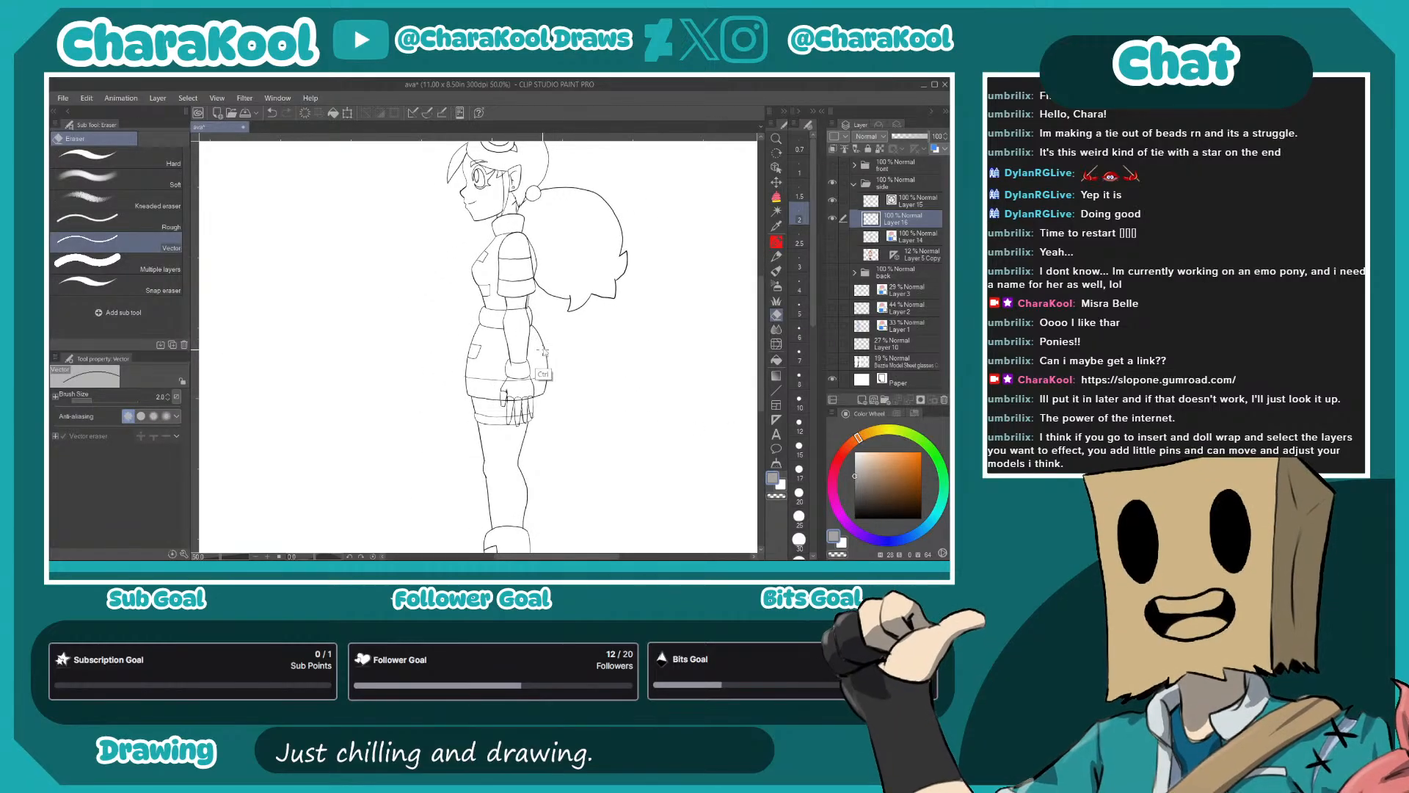
scroll(540, 367, up, 7)
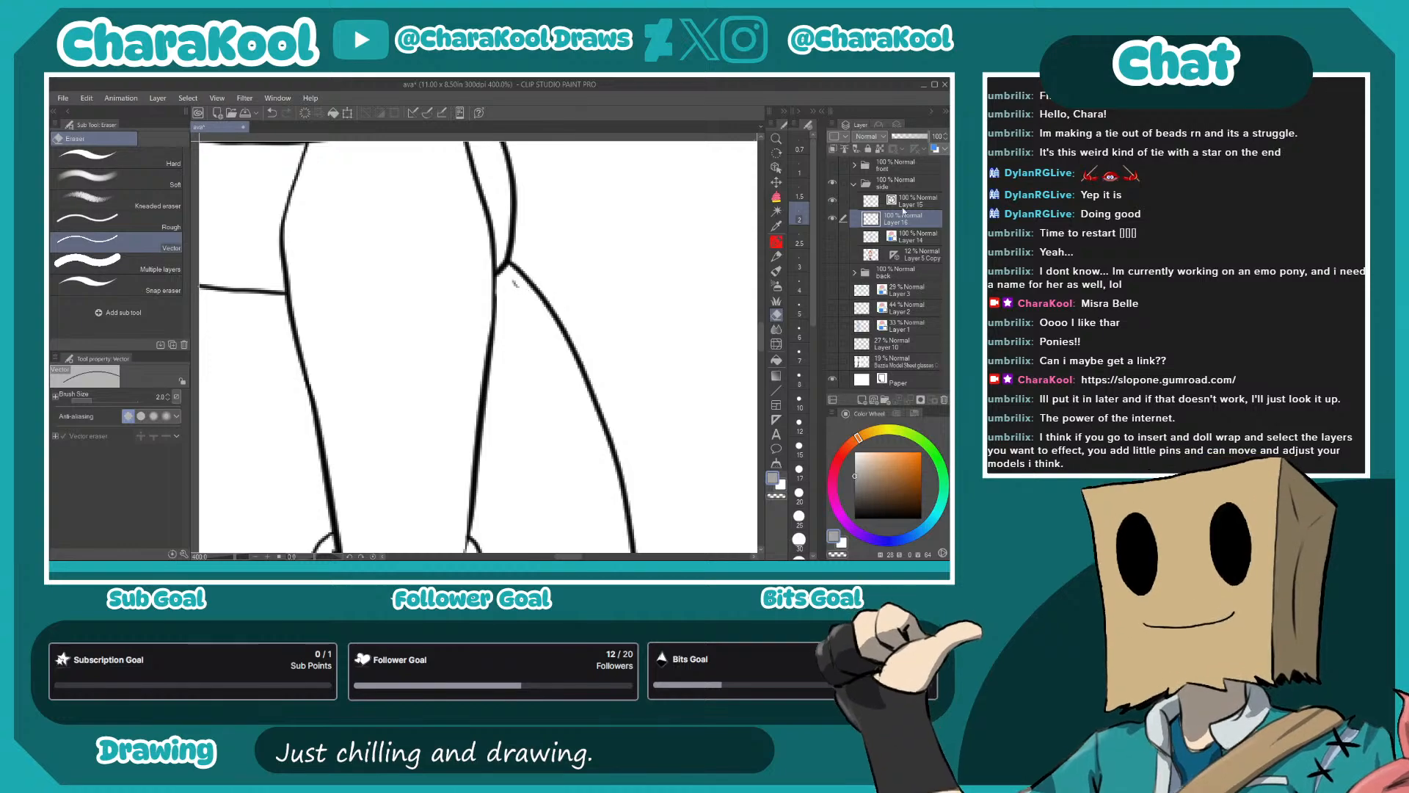
click(883, 202)
drag(477, 528, 528, 167)
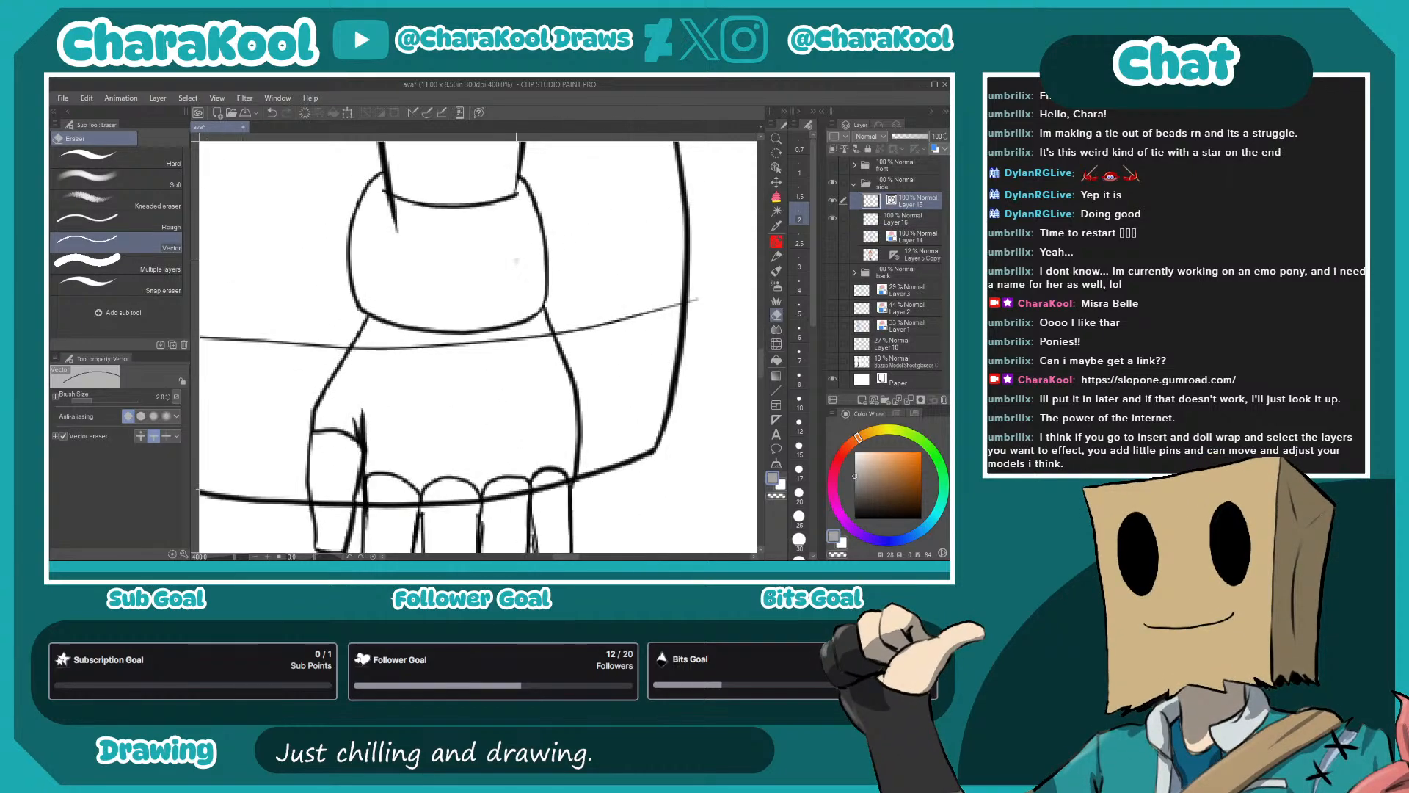
drag(393, 220, 401, 222)
mouse_move(630, 371)
mouse_down()
mouse_move(645, 342)
mouse_move(643, 261)
mouse_up()
drag(467, 229, 470, 248)
mouse_move(403, 388)
mouse_down()
mouse_move(375, 419)
mouse_move(345, 404)
mouse_up()
mouse_move(462, 387)
mouse_down()
mouse_move(518, 388)
mouse_move(518, 404)
mouse_move(559, 389)
mouse_up()
drag(659, 454, 669, 276)
mouse_move(582, 312)
mouse_down()
mouse_move(586, 349)
mouse_move(579, 269)
mouse_move(578, 288)
mouse_move(528, 336)
mouse_up()
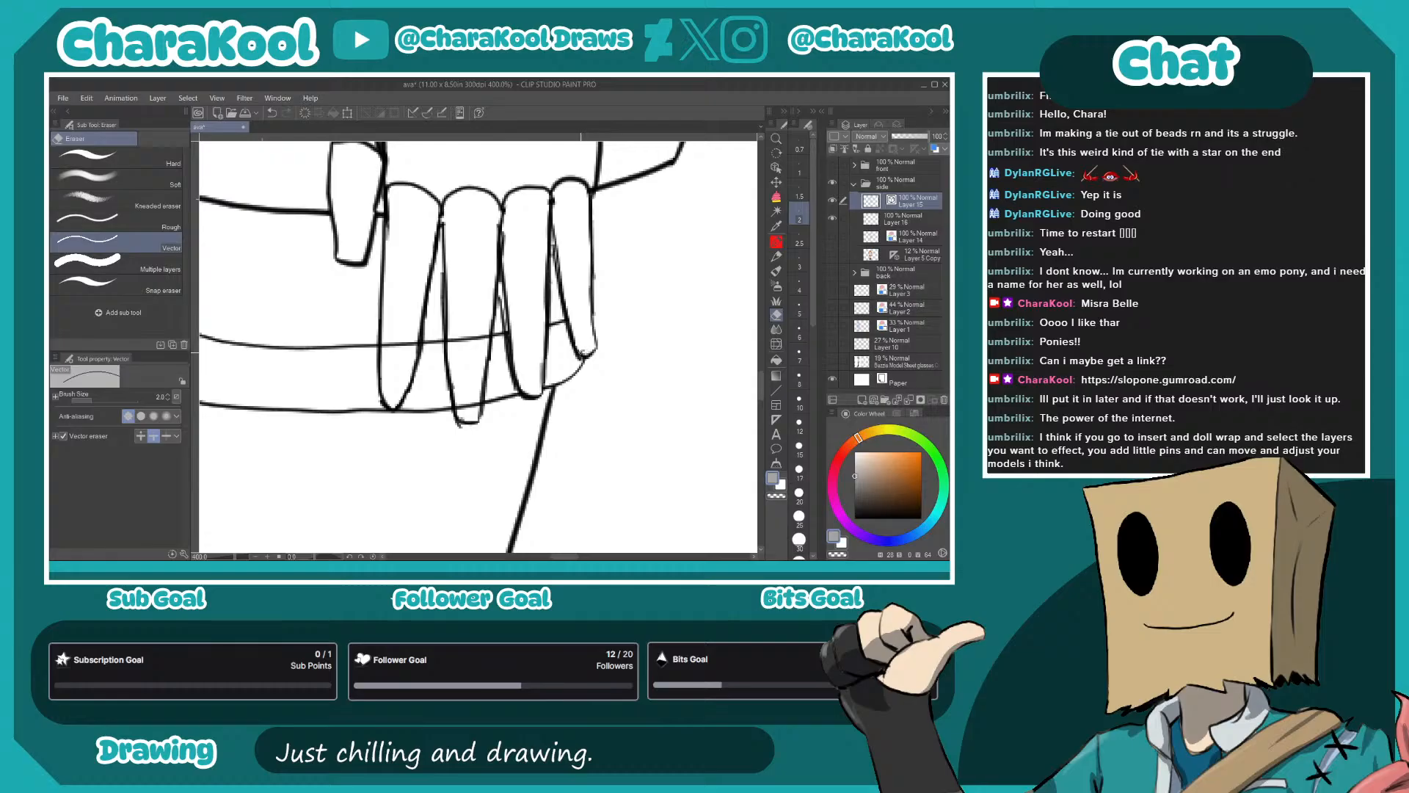
- Erase the lines of the lower hem band where they cross the fingers
drag(468, 332, 469, 345)
drag(468, 400, 470, 410)
drag(398, 339, 401, 349)
drag(492, 430, 601, 439)
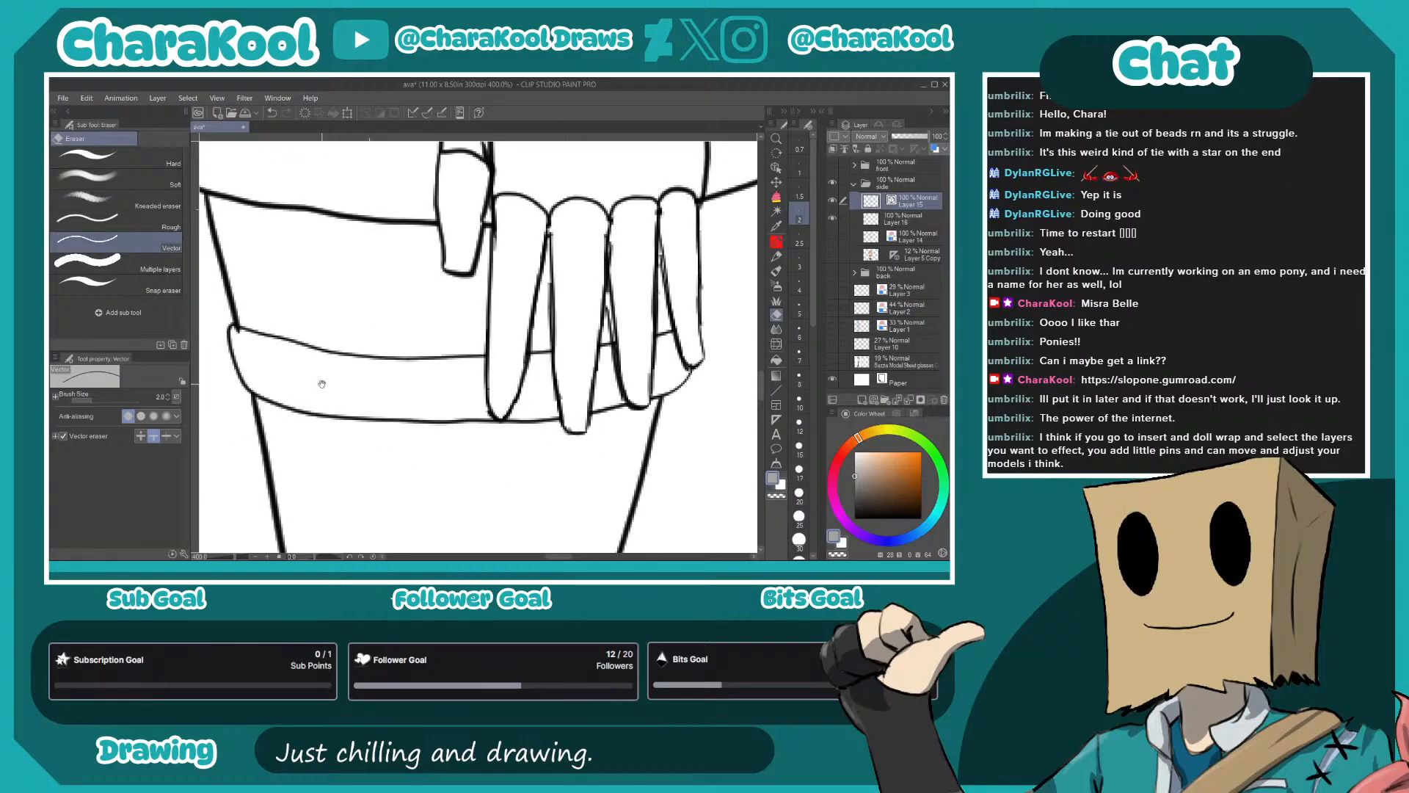
drag(323, 382, 550, 389)
scroll(468, 346, down, 4)
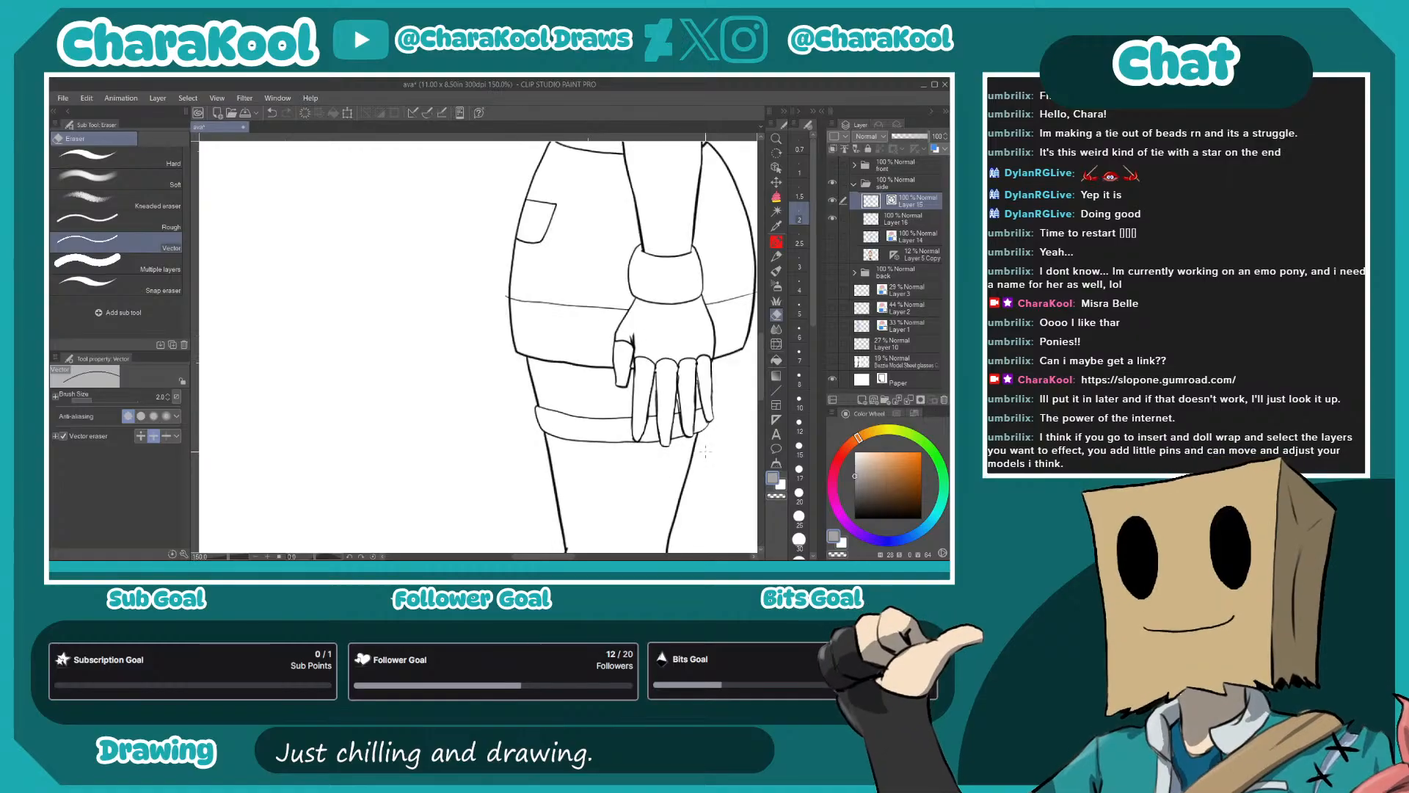
- Examine the side view's line art from the legs and boot up through the torso to the head for stray lines and gaps
mouse_move(688, 490)
mouse_down()
mouse_move(585, 267)
mouse_move(584, 169)
mouse_up()
drag(585, 445, 596, 285)
drag(626, 434, 604, 258)
drag(571, 196, 588, 330)
drag(573, 522, 626, 357)
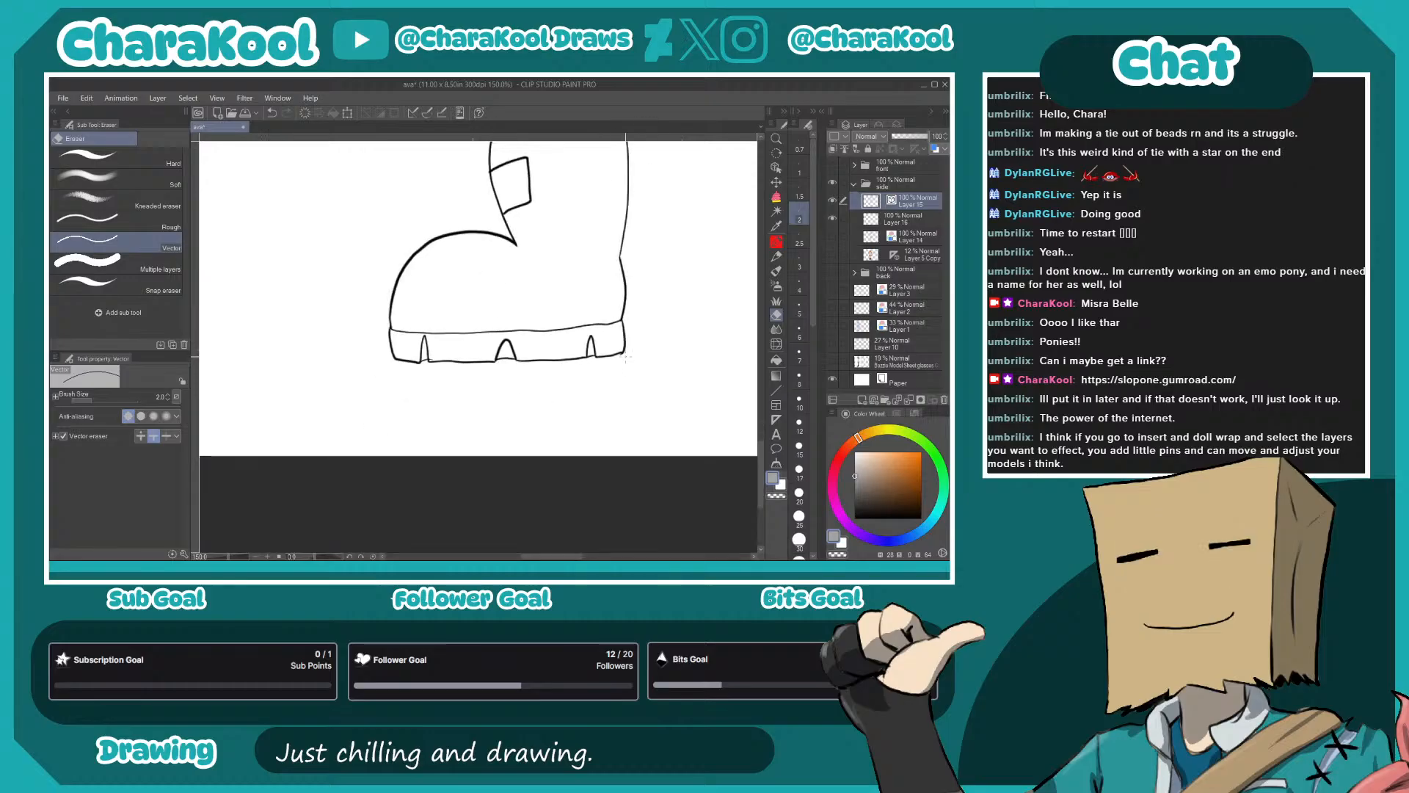
drag(632, 260, 610, 438)
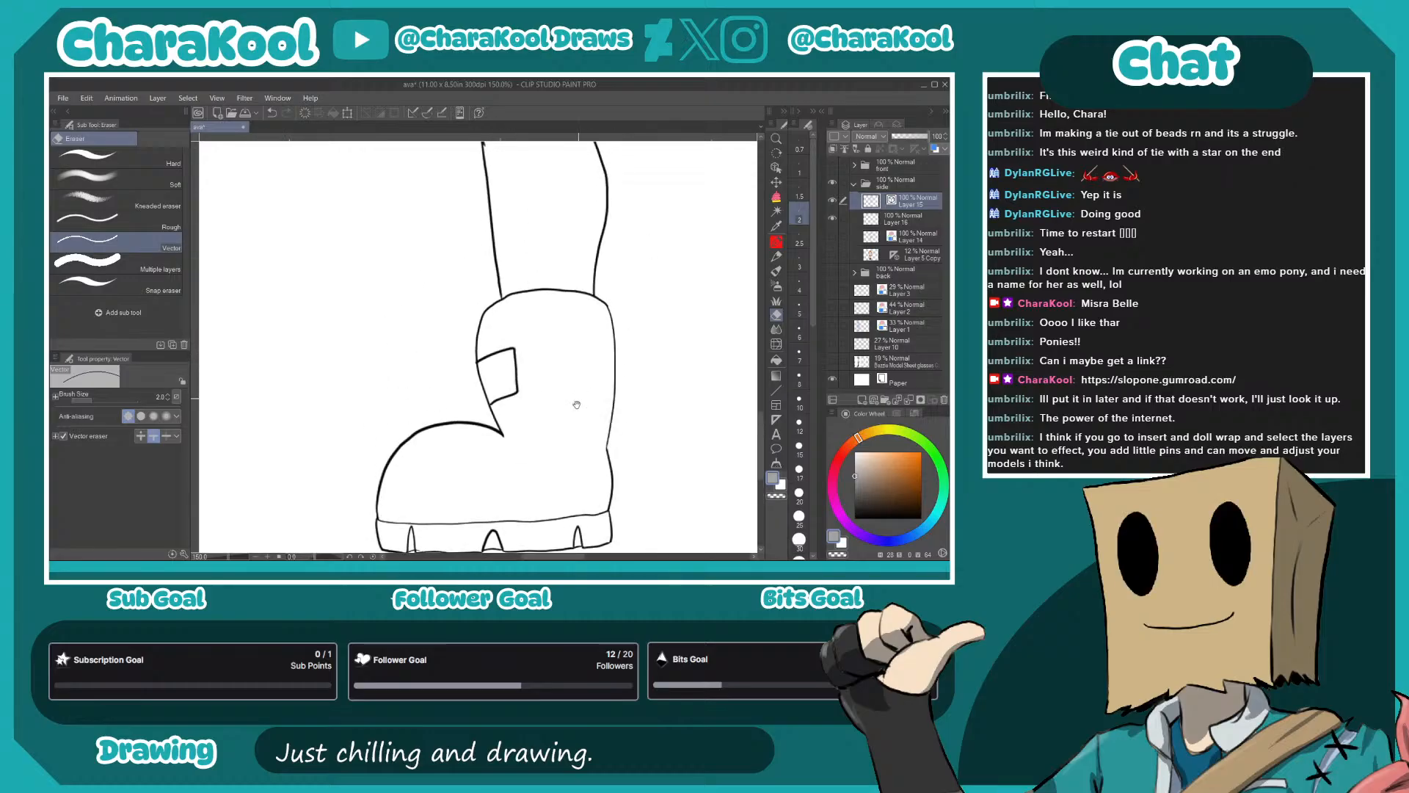
drag(422, 539, 513, 347)
mouse_move(624, 214)
mouse_down()
mouse_move(588, 289)
mouse_move(592, 330)
mouse_move(572, 277)
mouse_move(582, 262)
mouse_move(582, 323)
mouse_move(612, 312)
mouse_up()
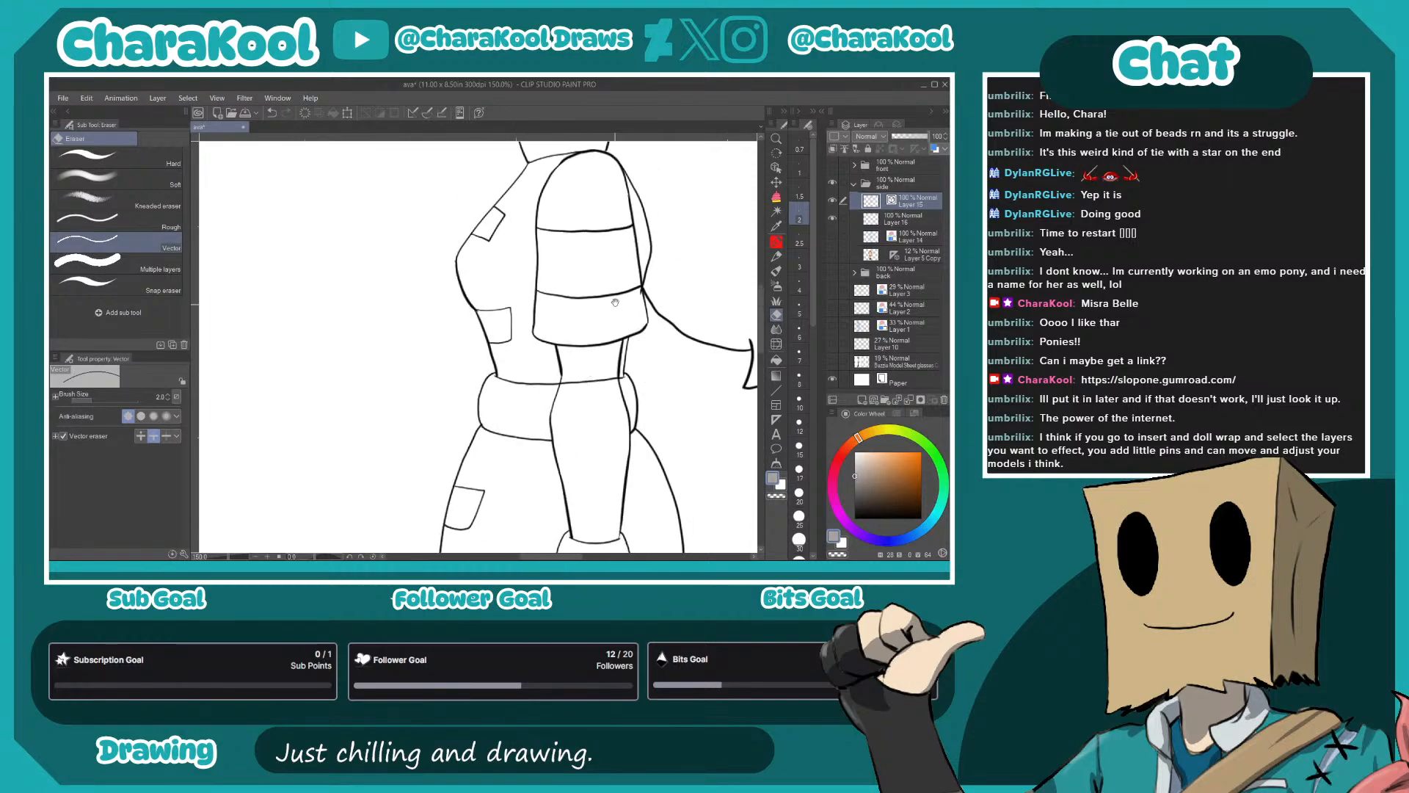
drag(588, 390, 591, 478)
drag(678, 374, 627, 414)
drag(698, 450, 536, 428)
mouse_move(624, 305)
mouse_down()
mouse_move(566, 428)
mouse_move(725, 439)
mouse_up()
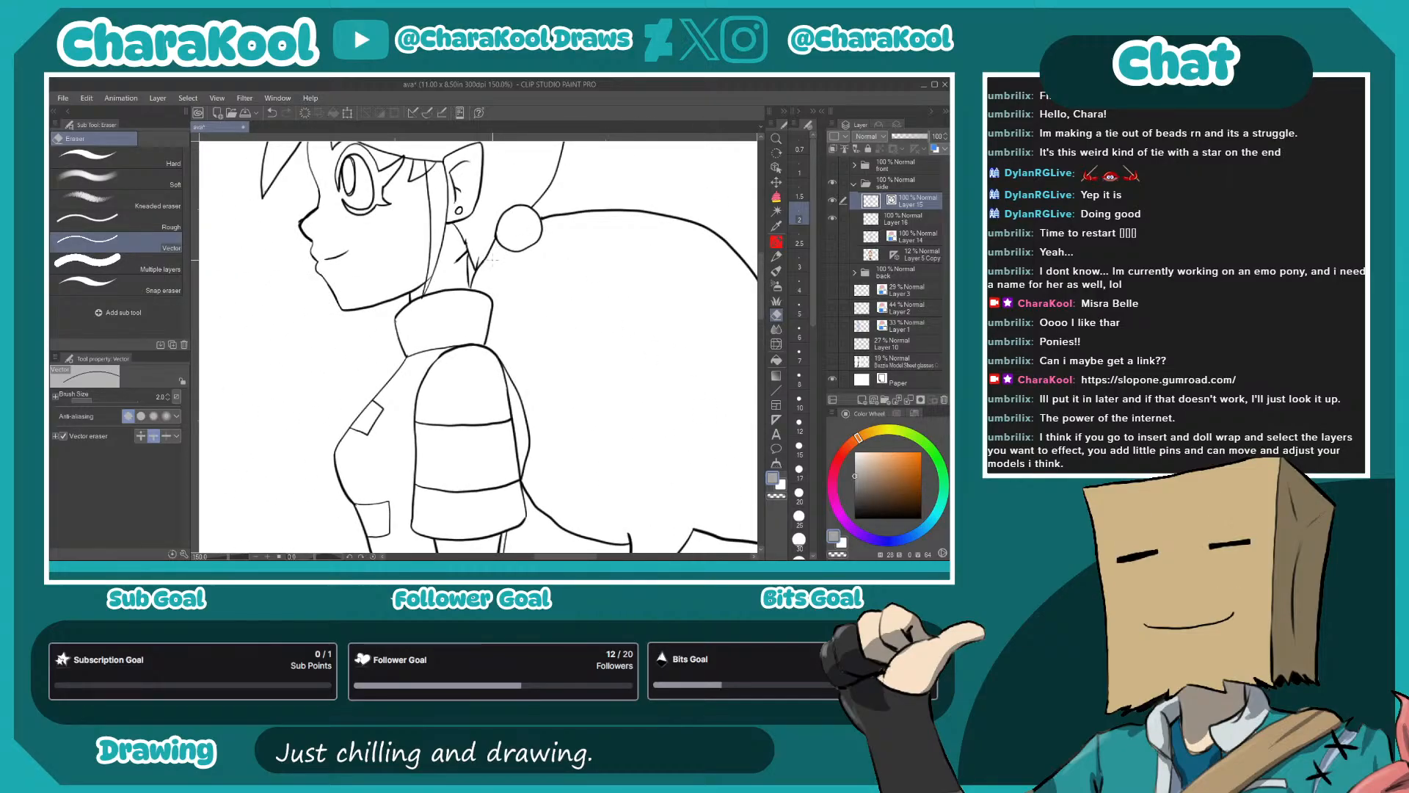
scroll(505, 254, up, 1)
scroll(505, 254, up, 3)
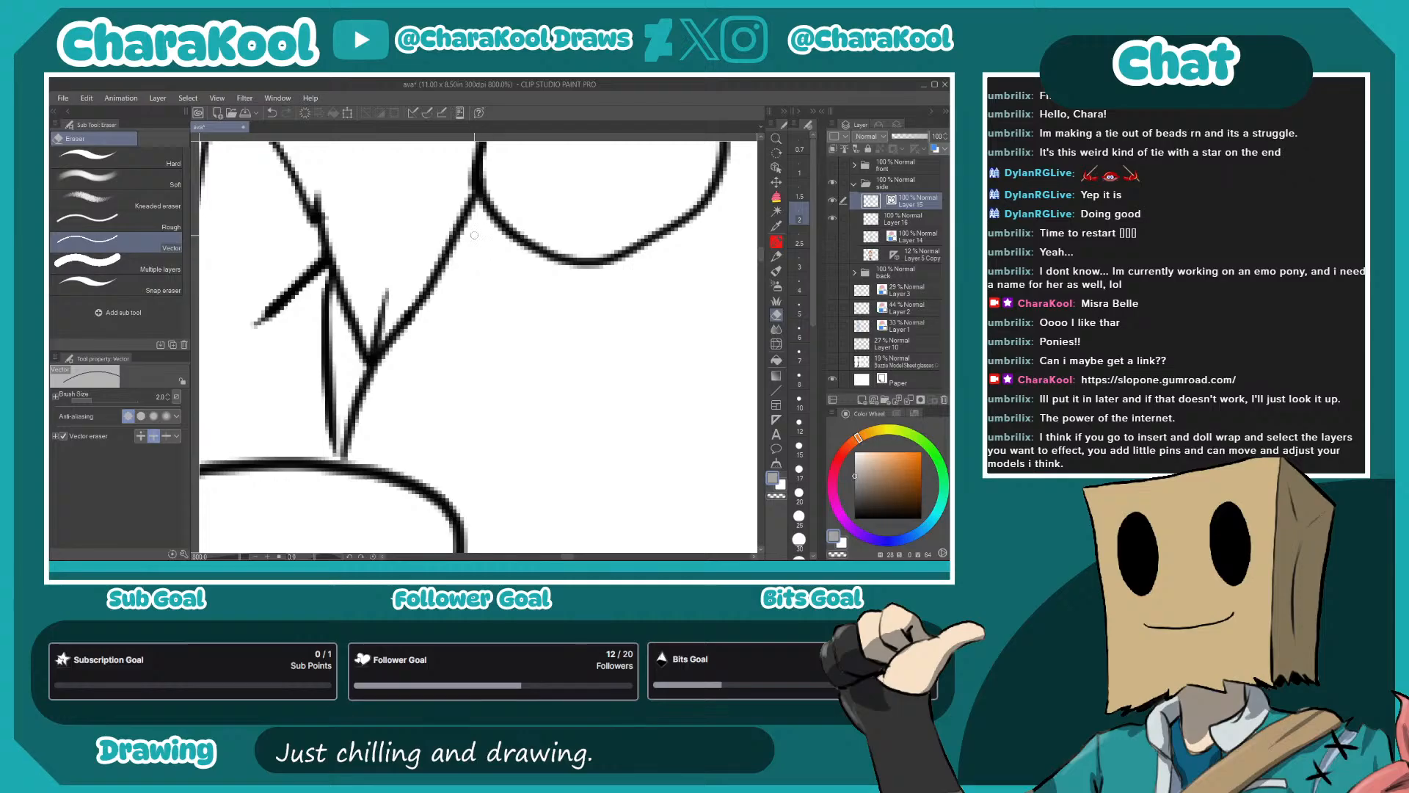
key(p)
drag(456, 249, 392, 345)
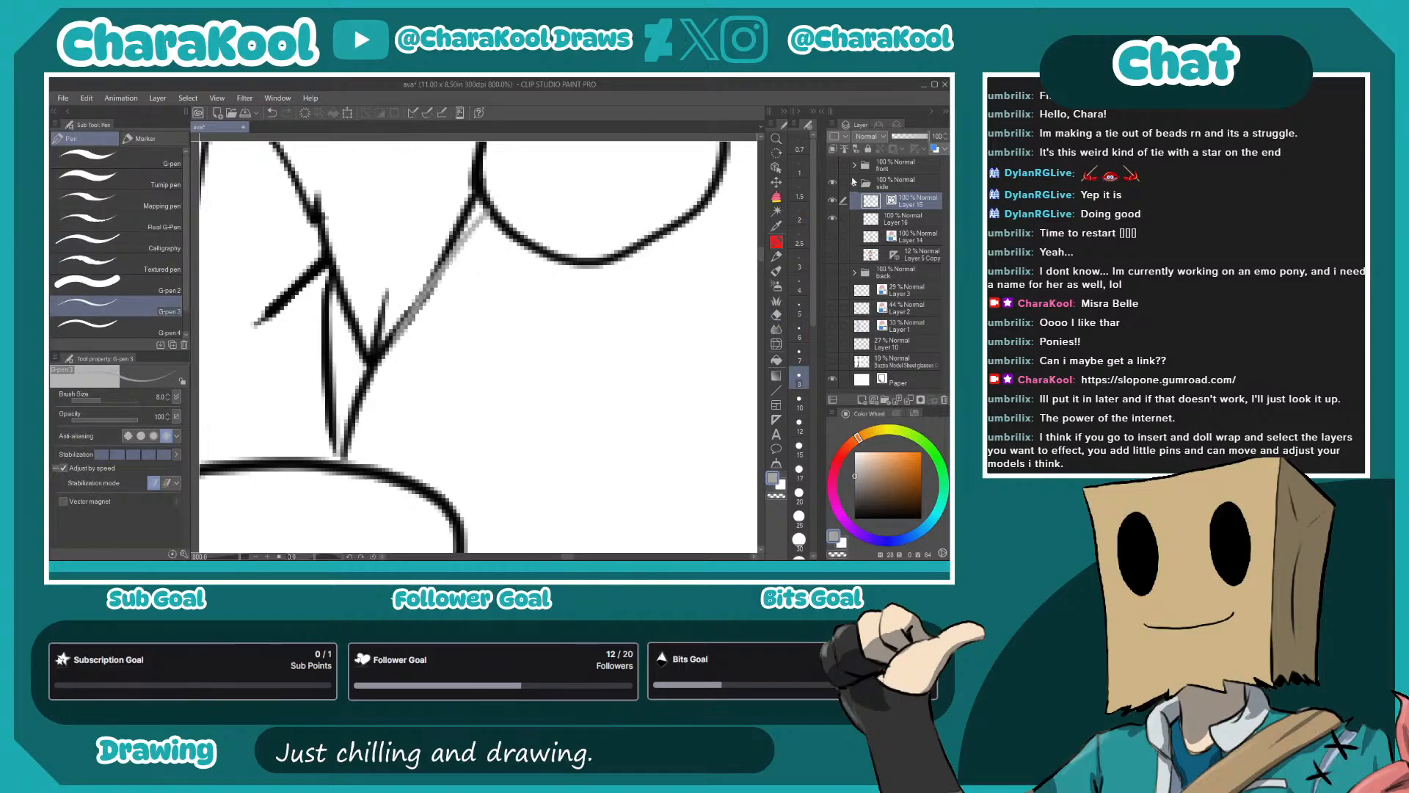
key(ctrl+z)
- Set the drawing color to black and thicken the hair line running from the round hair tie down to the collar
drag(859, 476, 855, 518)
key(p)
mouse_move(490, 221)
mouse_down()
mouse_move(387, 345)
mouse_move(346, 449)
mouse_up()
key(ctrl+z)
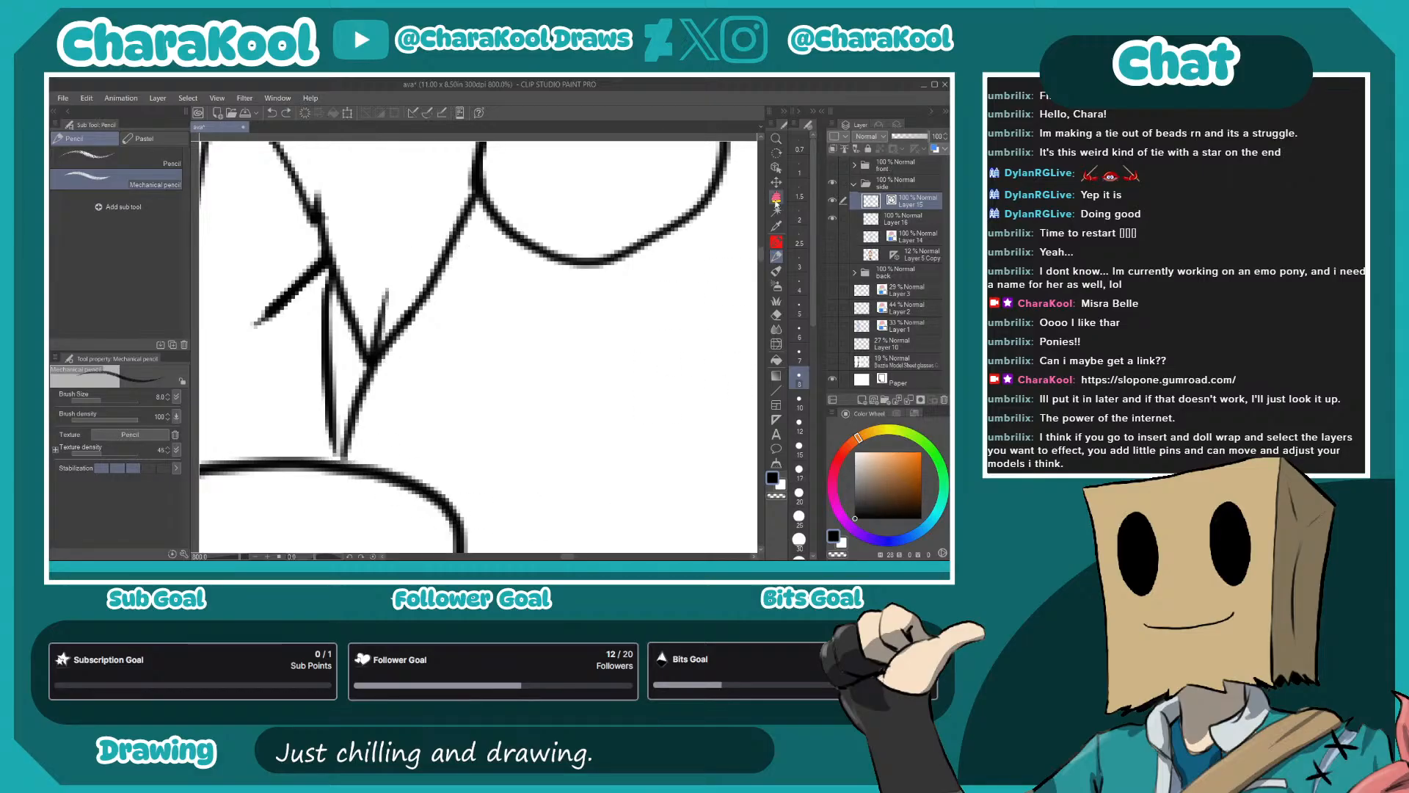
key(p)
mouse_move(484, 192)
mouse_down()
mouse_move(398, 332)
mouse_move(355, 460)
mouse_move(329, 424)
mouse_move(334, 456)
mouse_move(333, 429)
mouse_move(352, 455)
mouse_move(393, 333)
mouse_move(481, 194)
mouse_up()
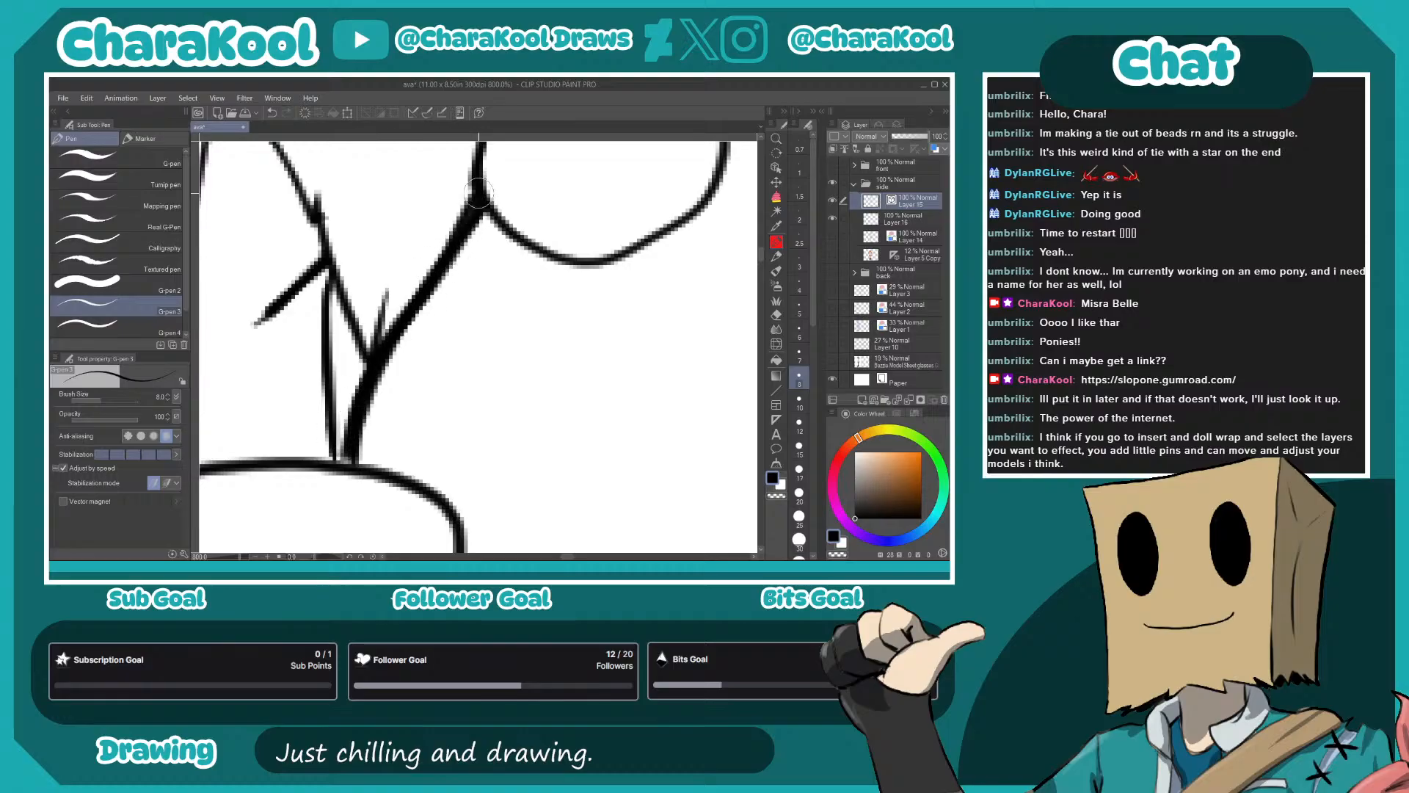
- Erase the stray overshoot at the spiky hair tip on the nape and ink a curved hair edge from below the ear to it
drag(390, 325, 602, 424)
key(e)
drag(518, 285, 549, 334)
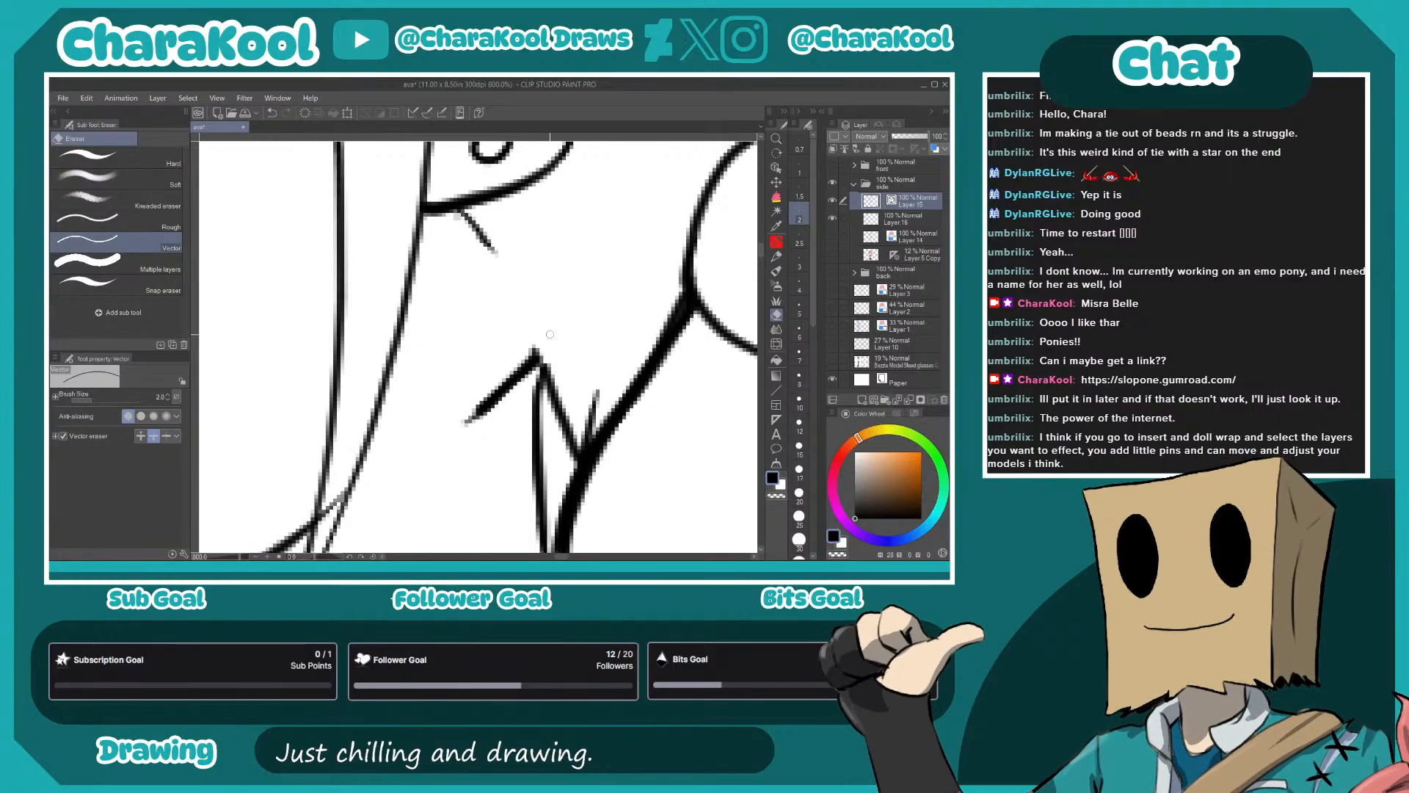
key(p)
mouse_move(456, 210)
mouse_down()
mouse_move(496, 251)
mouse_move(520, 315)
mouse_move(476, 411)
mouse_up()
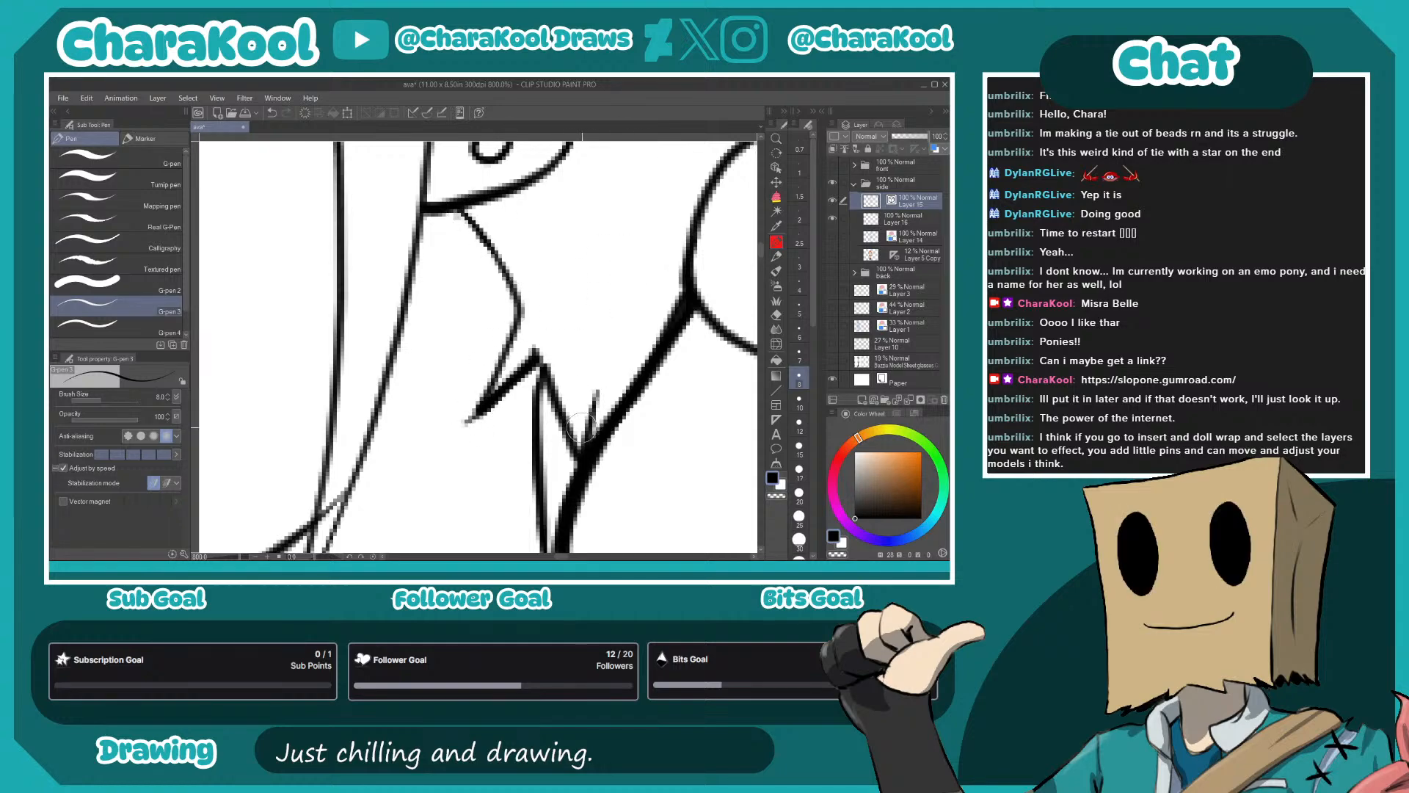
scroll(580, 423, down, 4)
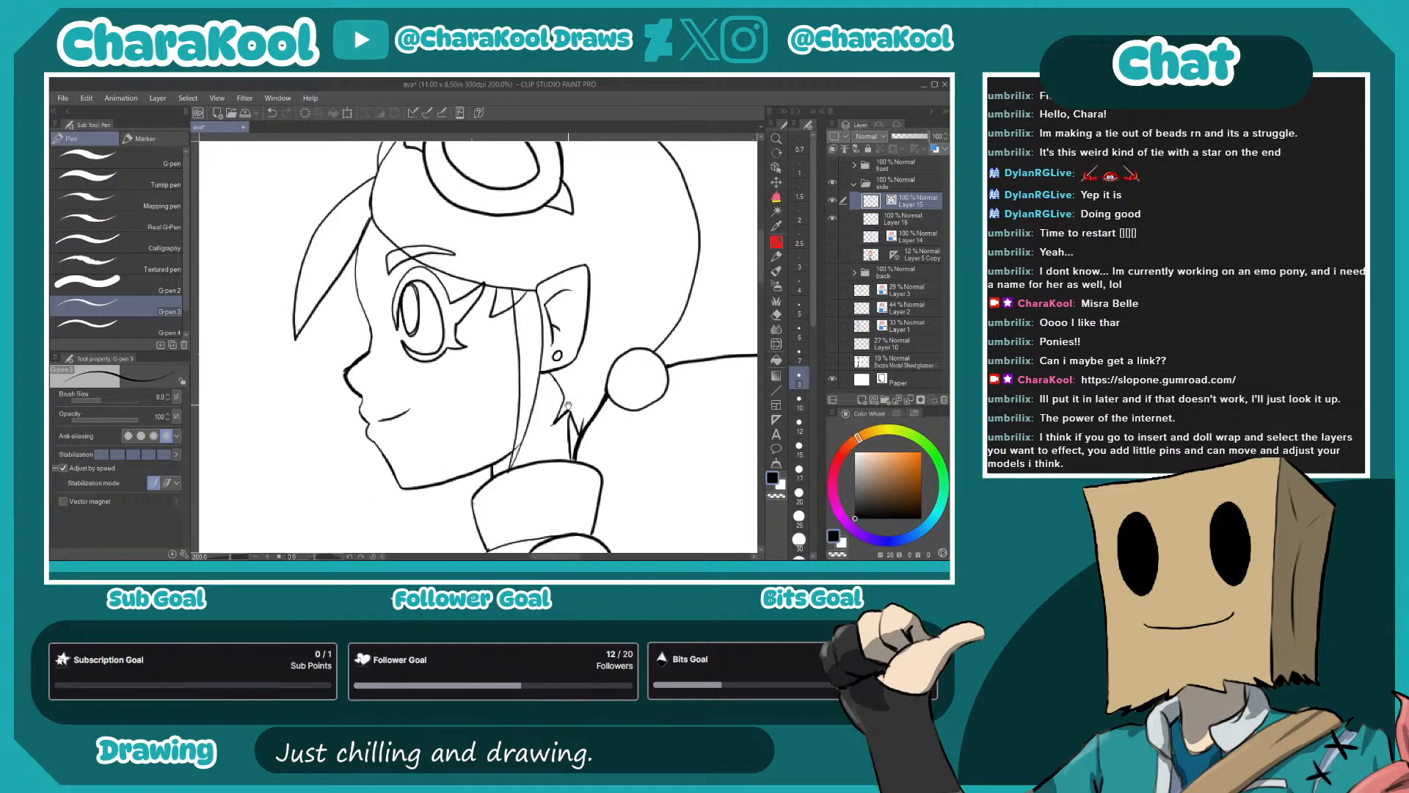
key(e)
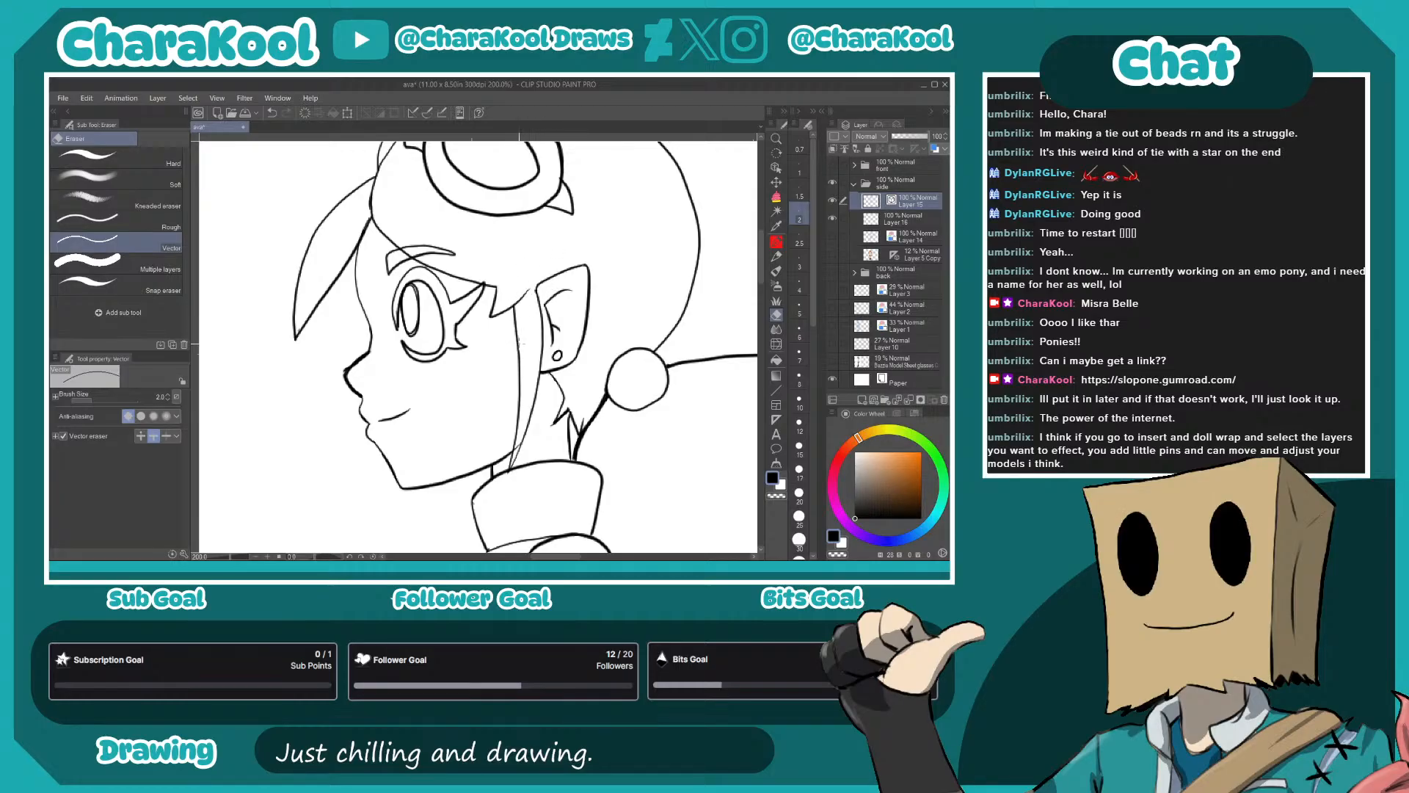
- Fill the side view's entire silhouette with light gray on the layer beneath its line art
mouse_move(460, 383)
mouse_down()
mouse_move(479, 490)
mouse_move(608, 238)
mouse_up()
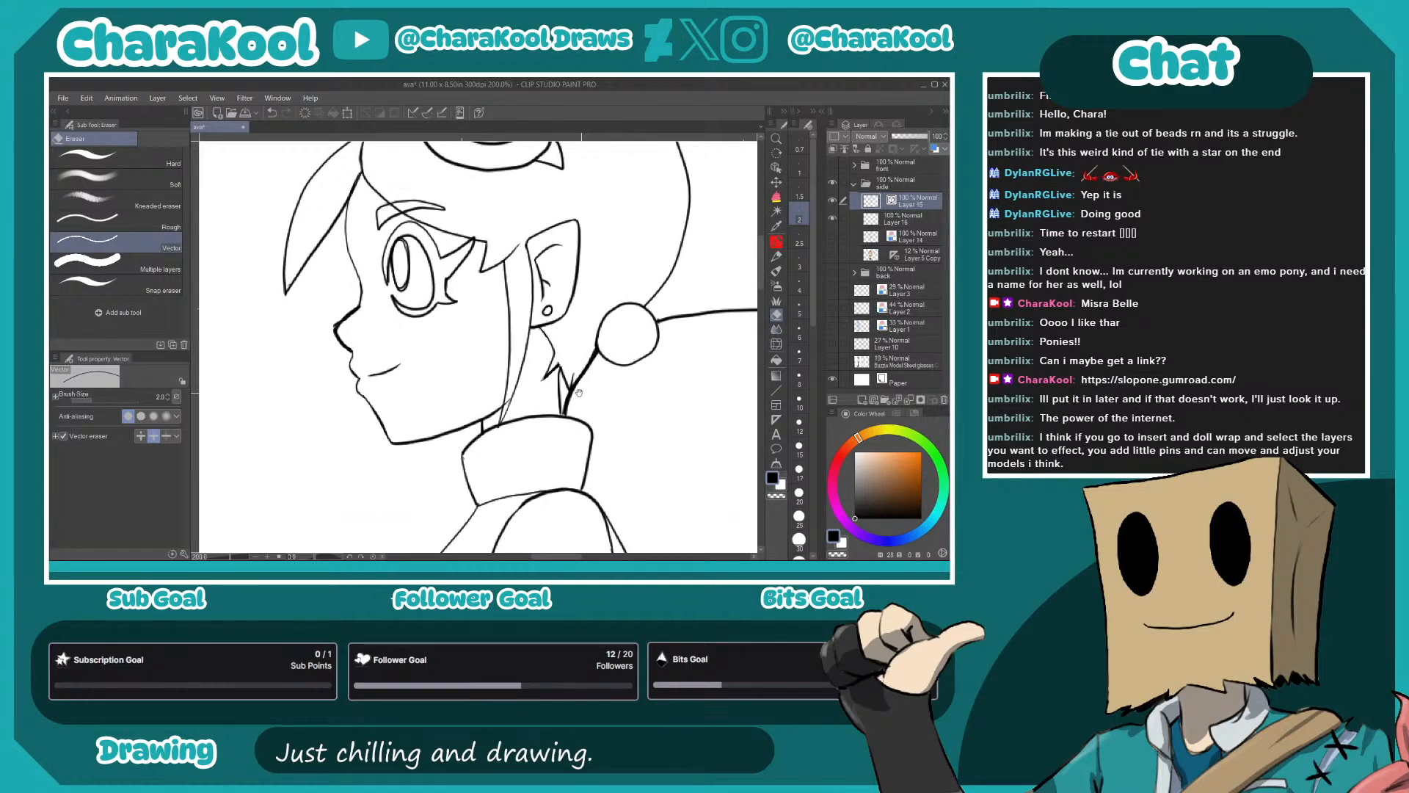
scroll(585, 404, down, 3)
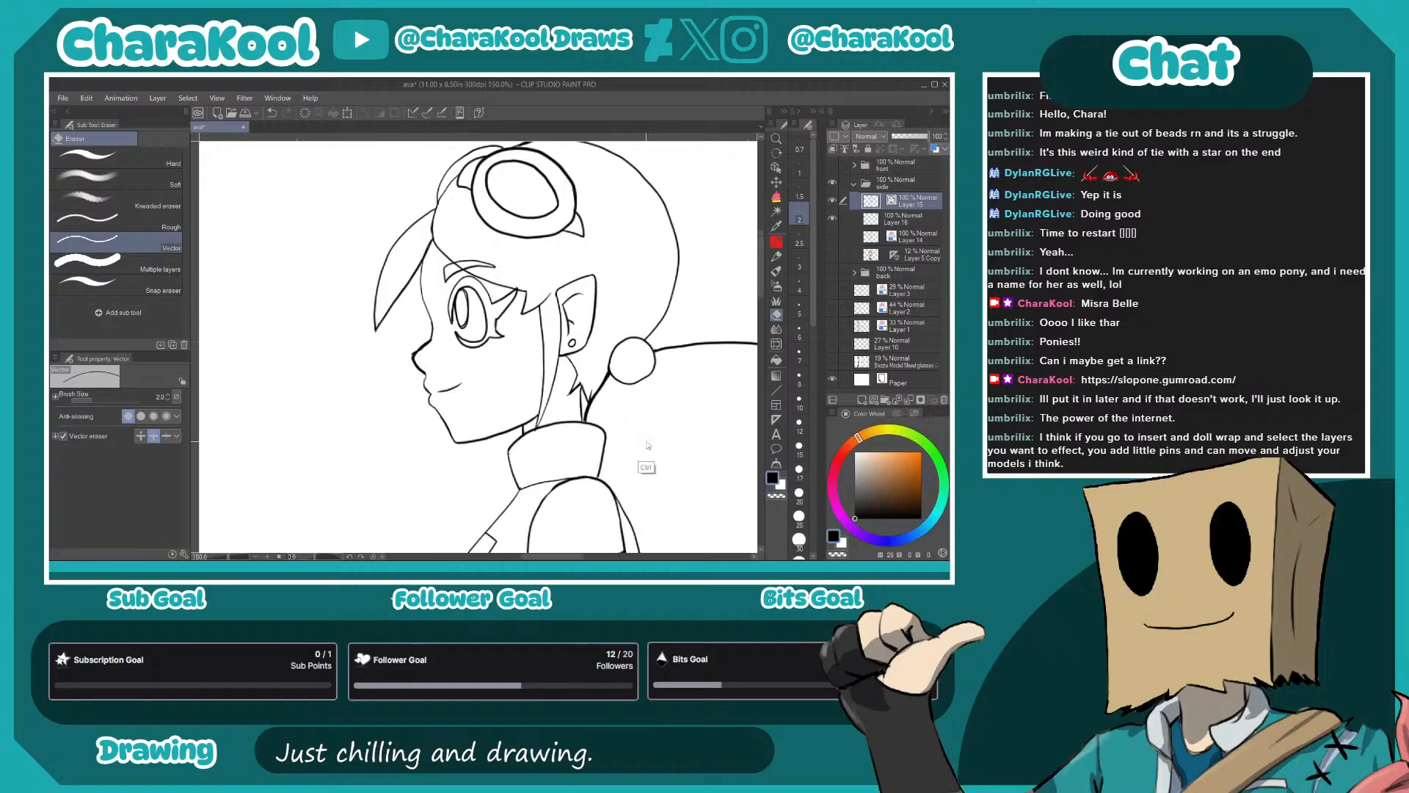
mouse_move(671, 477)
mouse_down()
mouse_move(646, 301)
mouse_move(662, 295)
mouse_move(602, 359)
mouse_up()
key(alt+[)
click(856, 465)
scroll(640, 440, down, 3)
drag(670, 434, 637, 287)
click(776, 197)
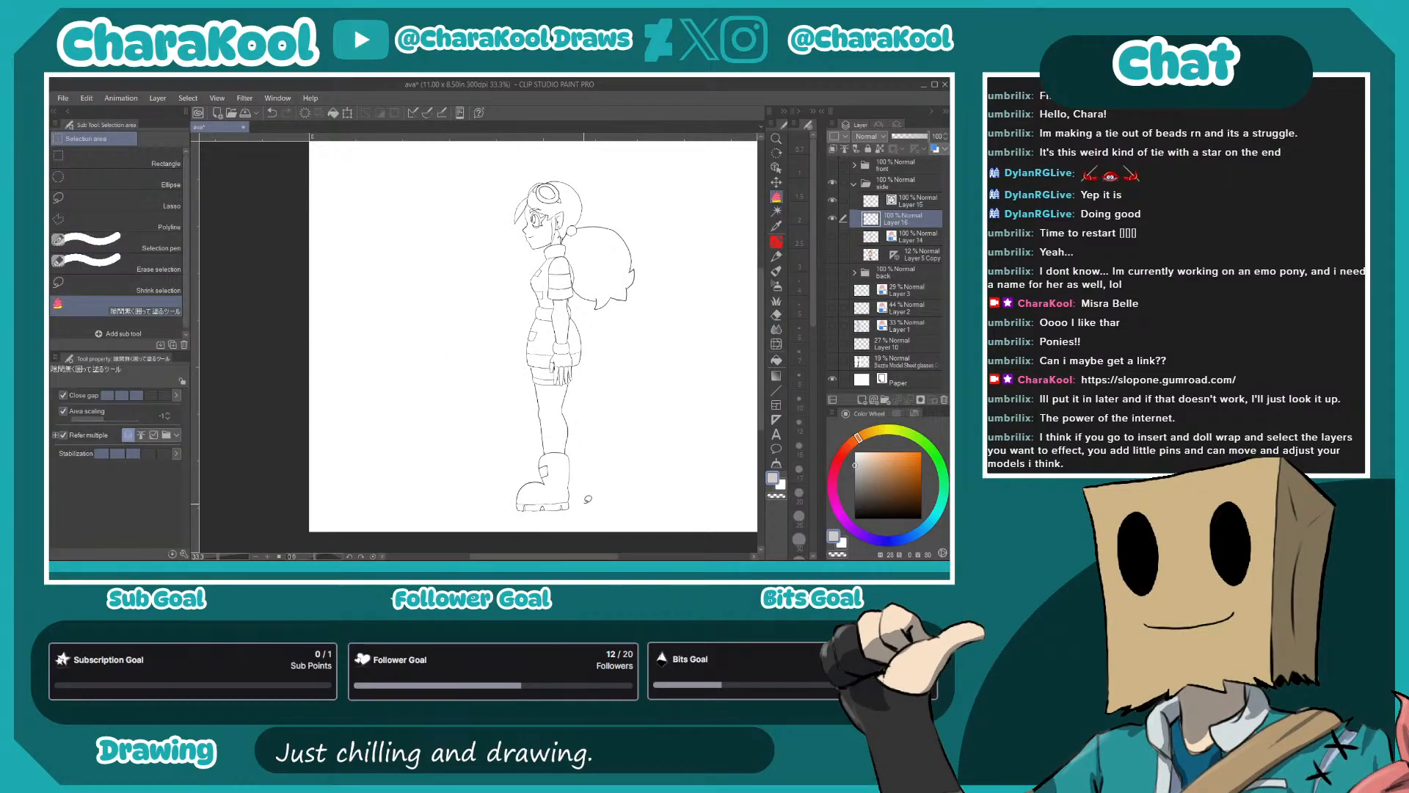
mouse_move(569, 517)
mouse_down()
mouse_move(597, 500)
mouse_move(682, 258)
mouse_move(502, 158)
mouse_move(405, 411)
mouse_move(583, 518)
mouse_up()
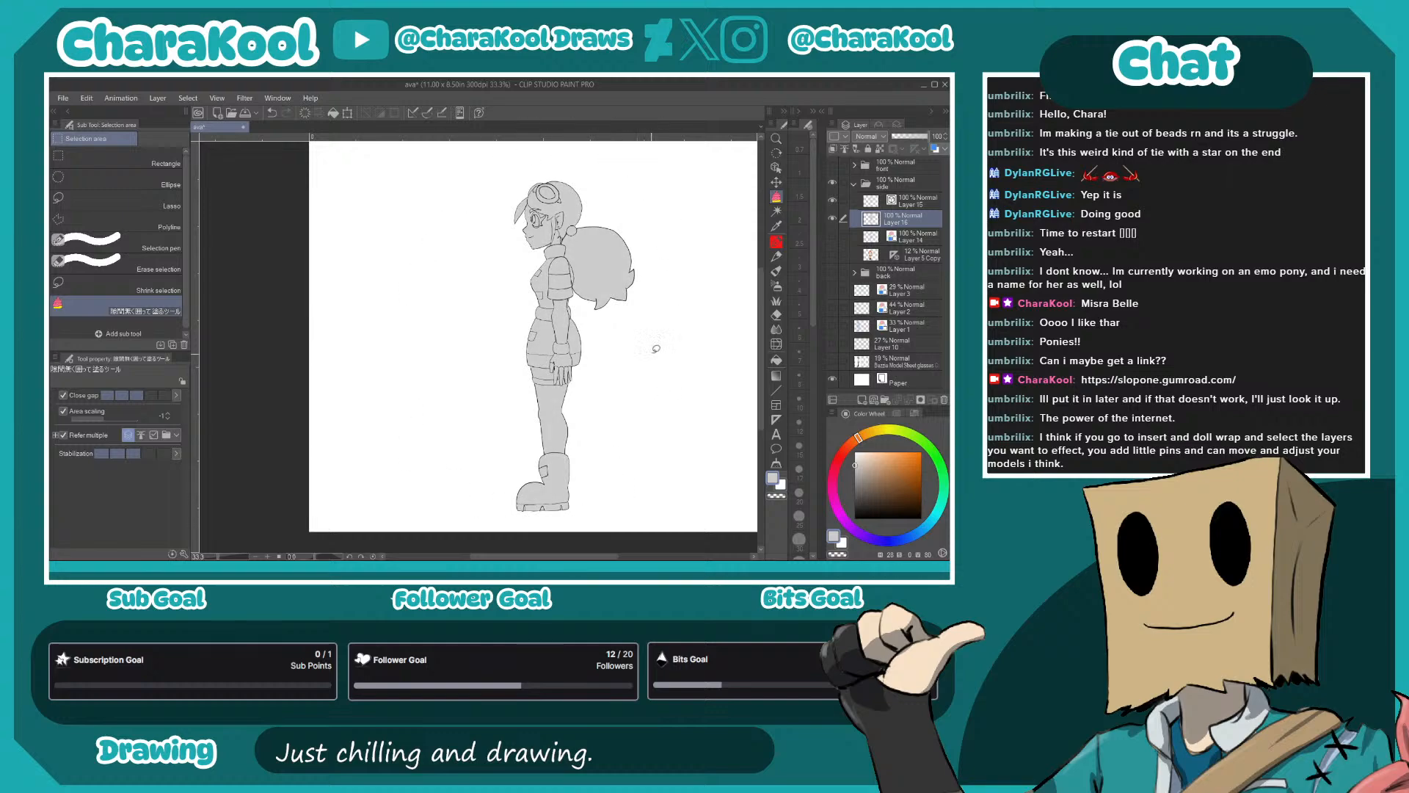
drag(643, 367, 641, 384)
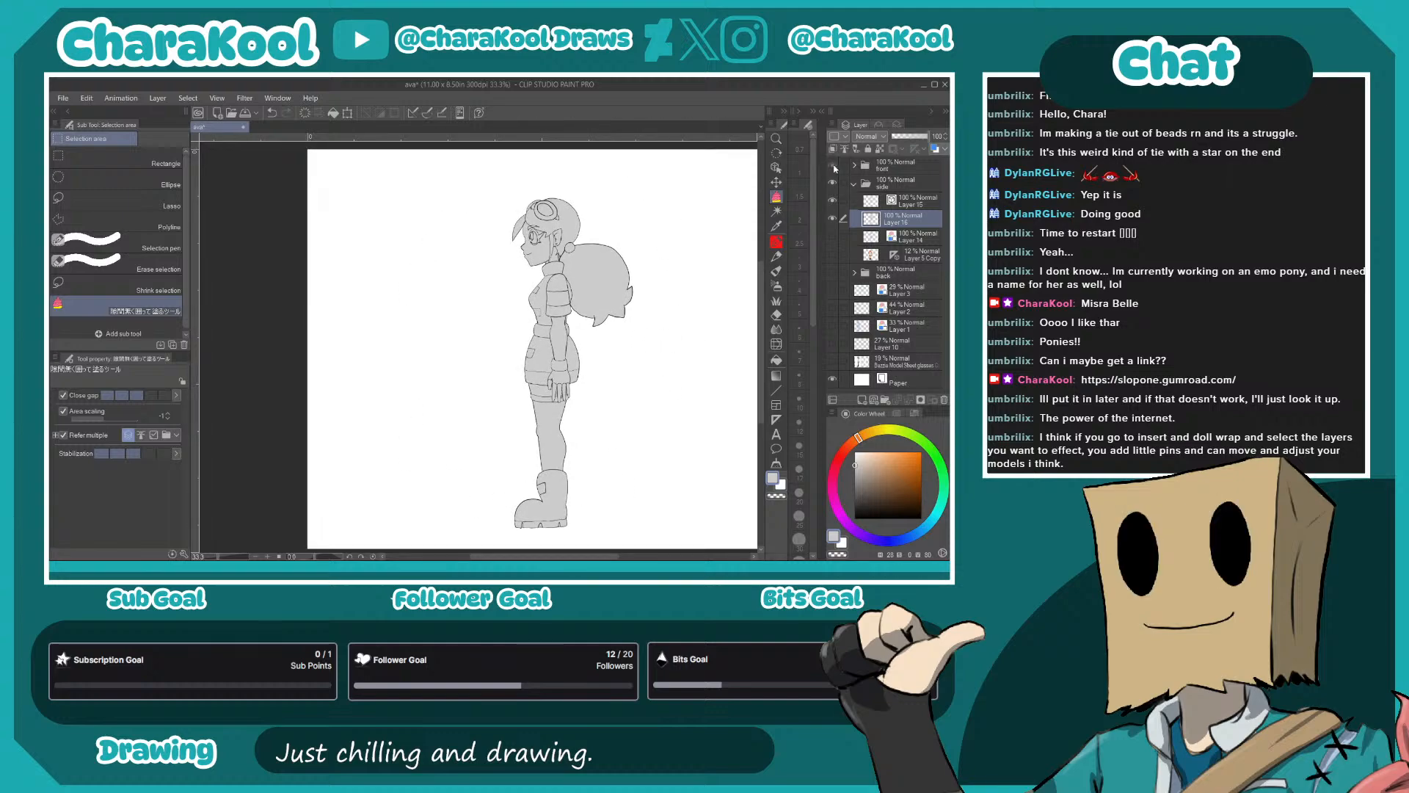
- Show the front view, sample its orange hair color and add a color layer clipped to the side view's gray base
click(833, 166)
alt+click(444, 276)
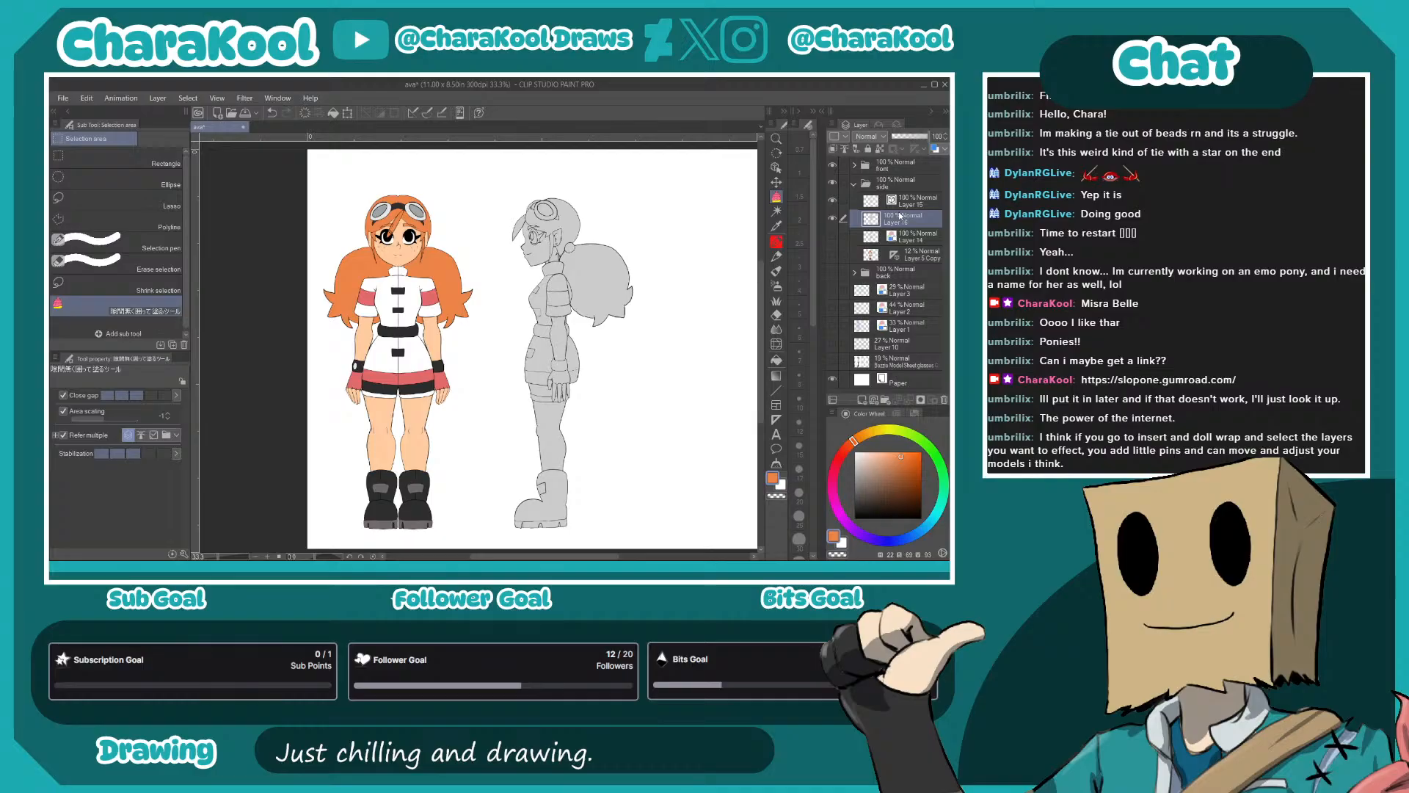
click(862, 400)
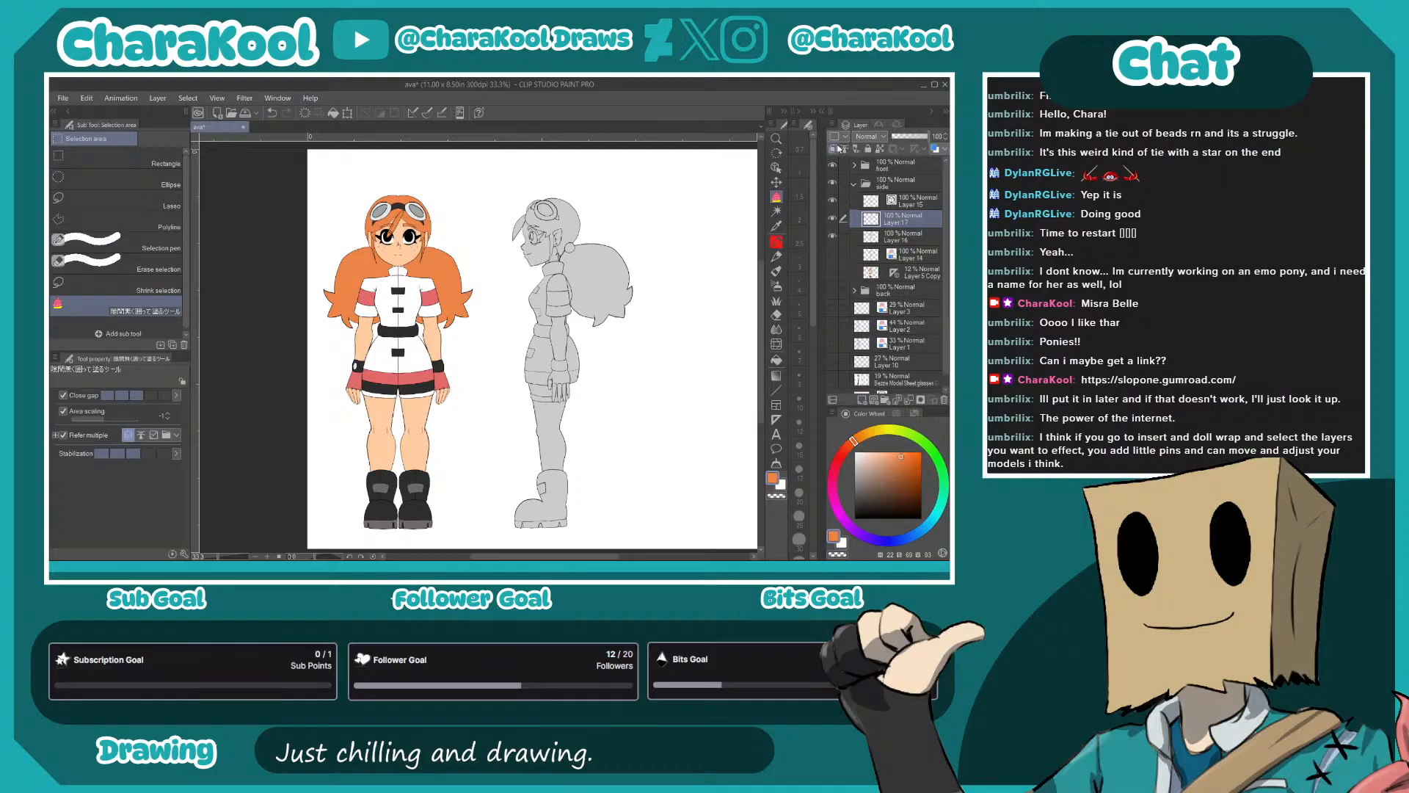
- Fill the side view's ponytail, head hair and bangs with the front view's orange
click(776, 360)
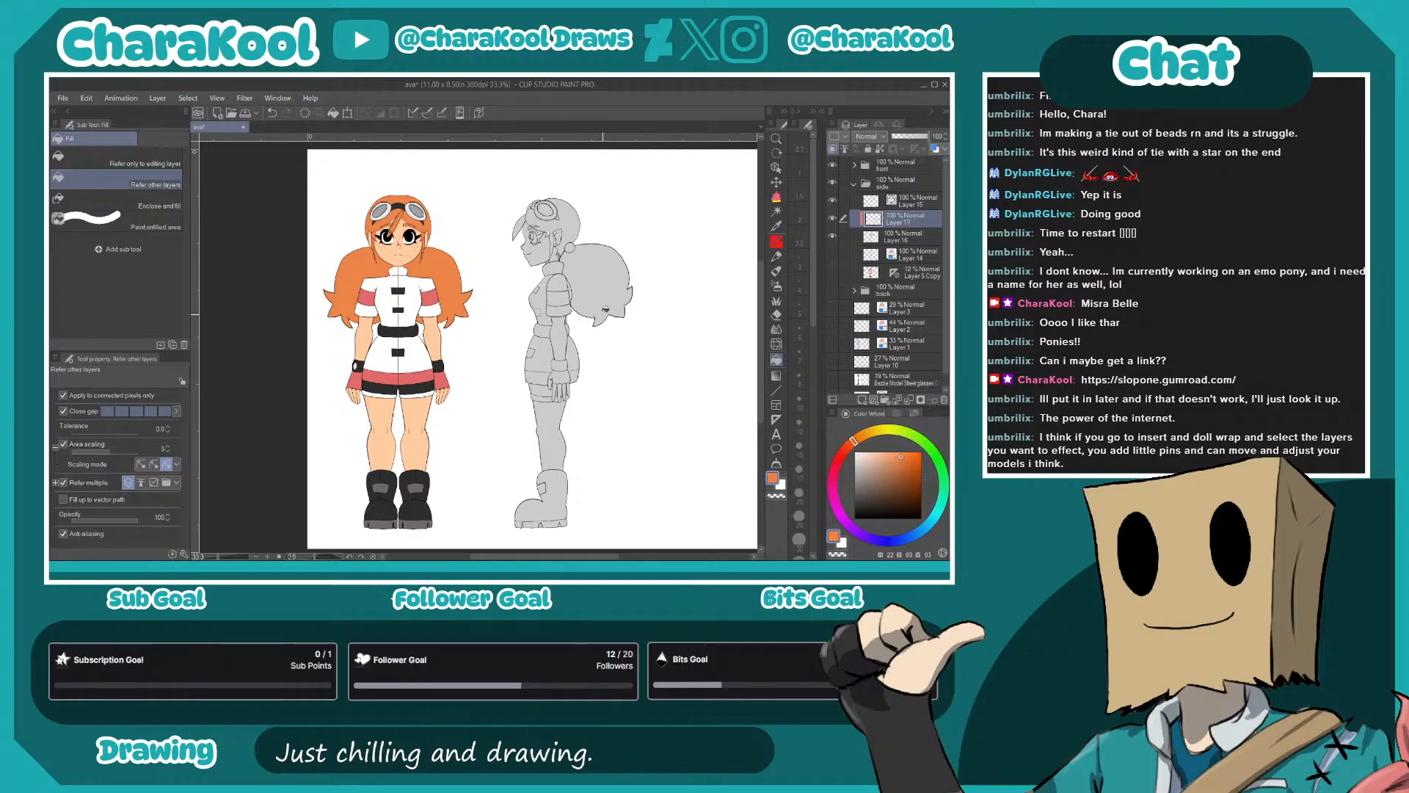
click(599, 288)
click(558, 220)
click(520, 227)
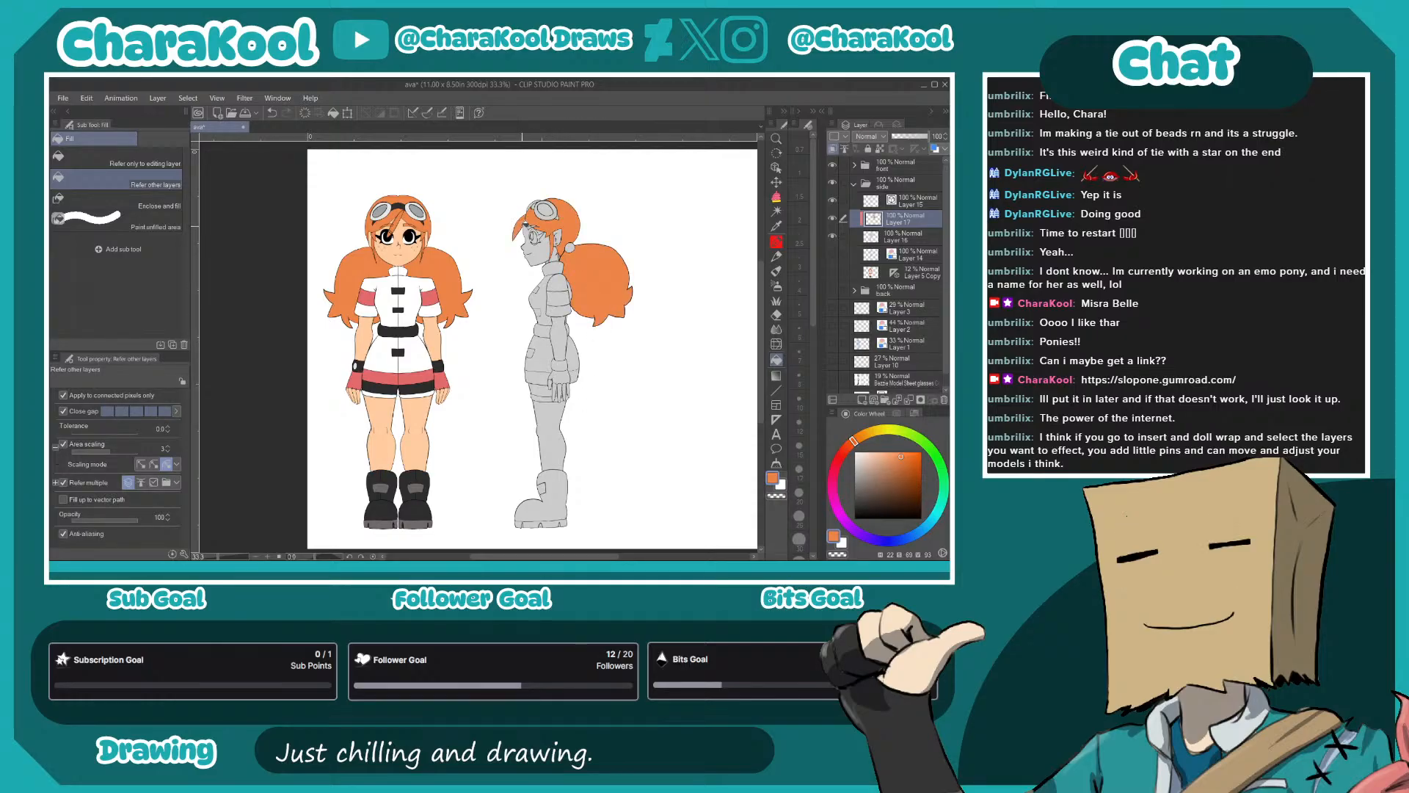
scroll(545, 242, up, 1)
scroll(544, 243, up, 3)
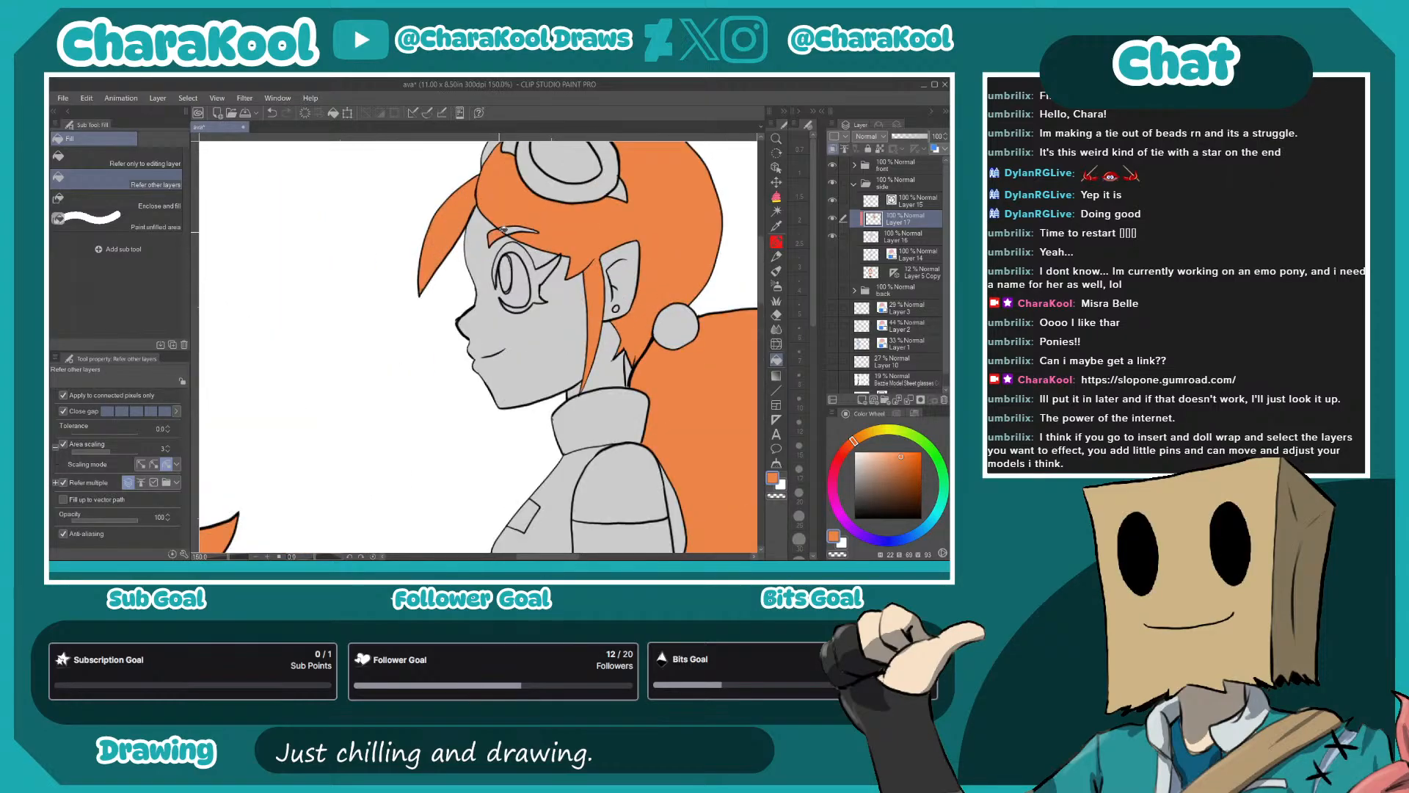
drag(561, 237, 534, 272)
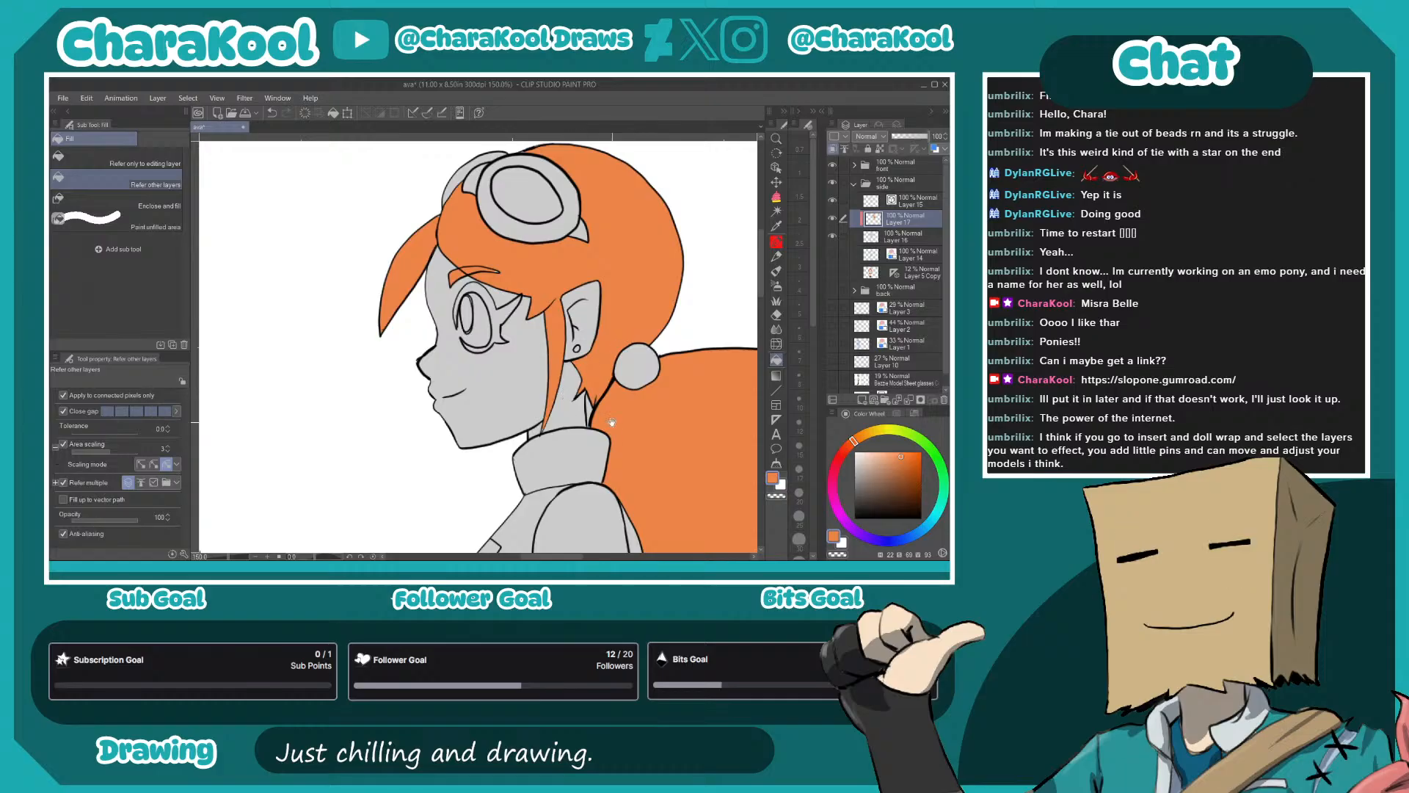
drag(581, 400, 572, 431)
- Fill the side view's torso, collar, upper and lower sleeve sections and skirt with white
drag(677, 421, 459, 297)
drag(419, 369, 771, 424)
mouse_move(451, 386)
mouse_down()
mouse_move(590, 396)
mouse_move(402, 328)
mouse_up()
key(x)
click(547, 300)
click(605, 268)
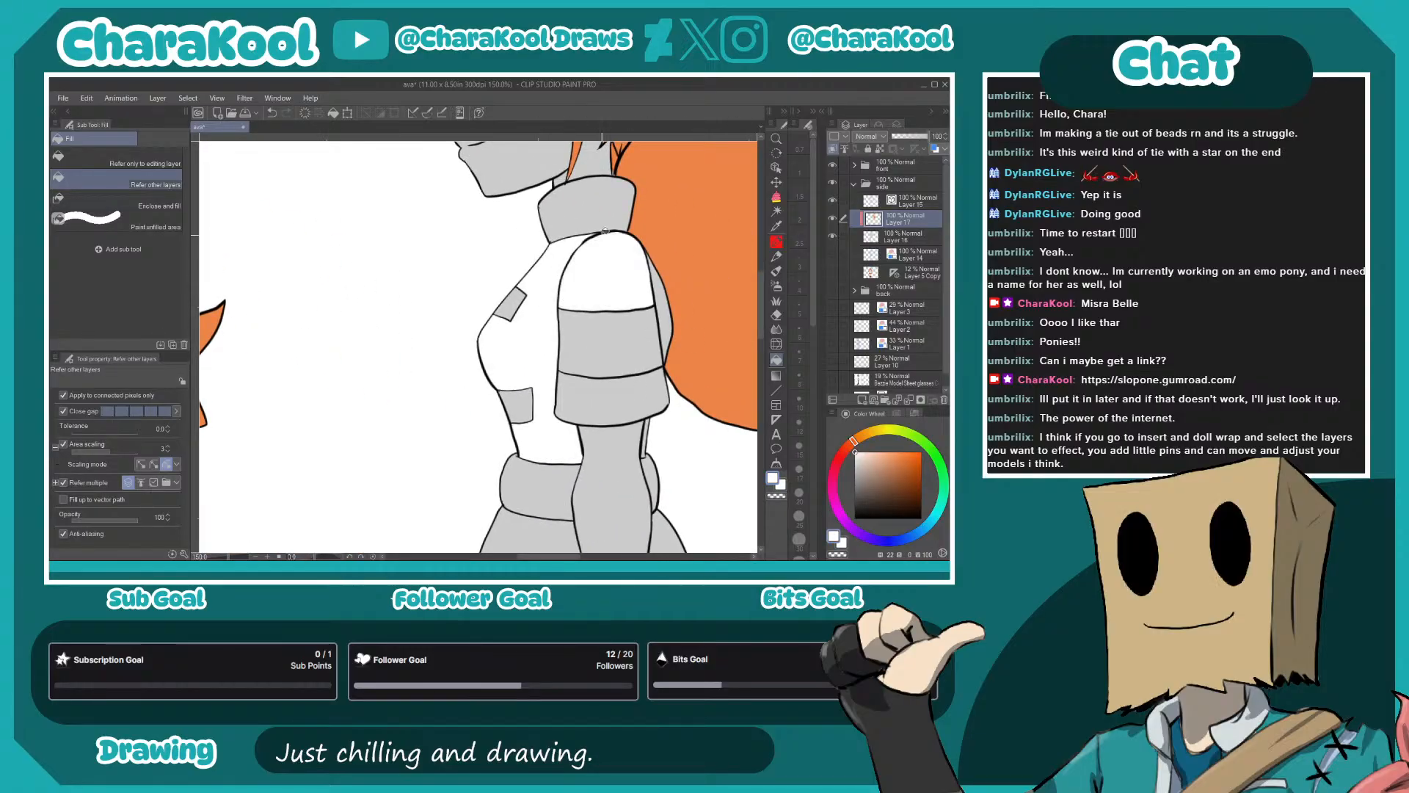
click(580, 210)
click(626, 410)
drag(626, 417, 627, 224)
click(555, 390)
click(695, 433)
- Fill the lower hem band white, including the small sections between the fingers
drag(703, 471, 651, 169)
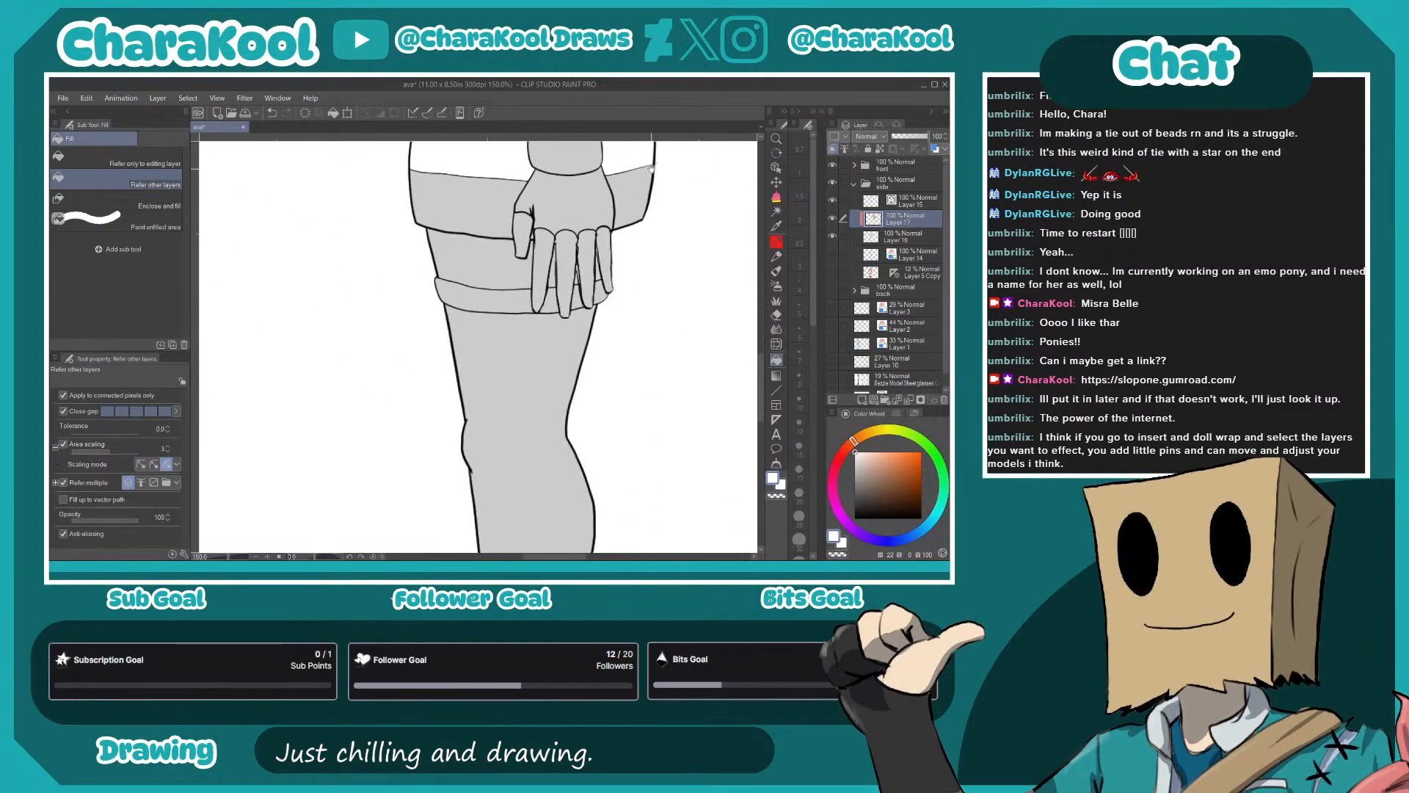
click(489, 298)
click(551, 299)
click(577, 297)
click(600, 293)
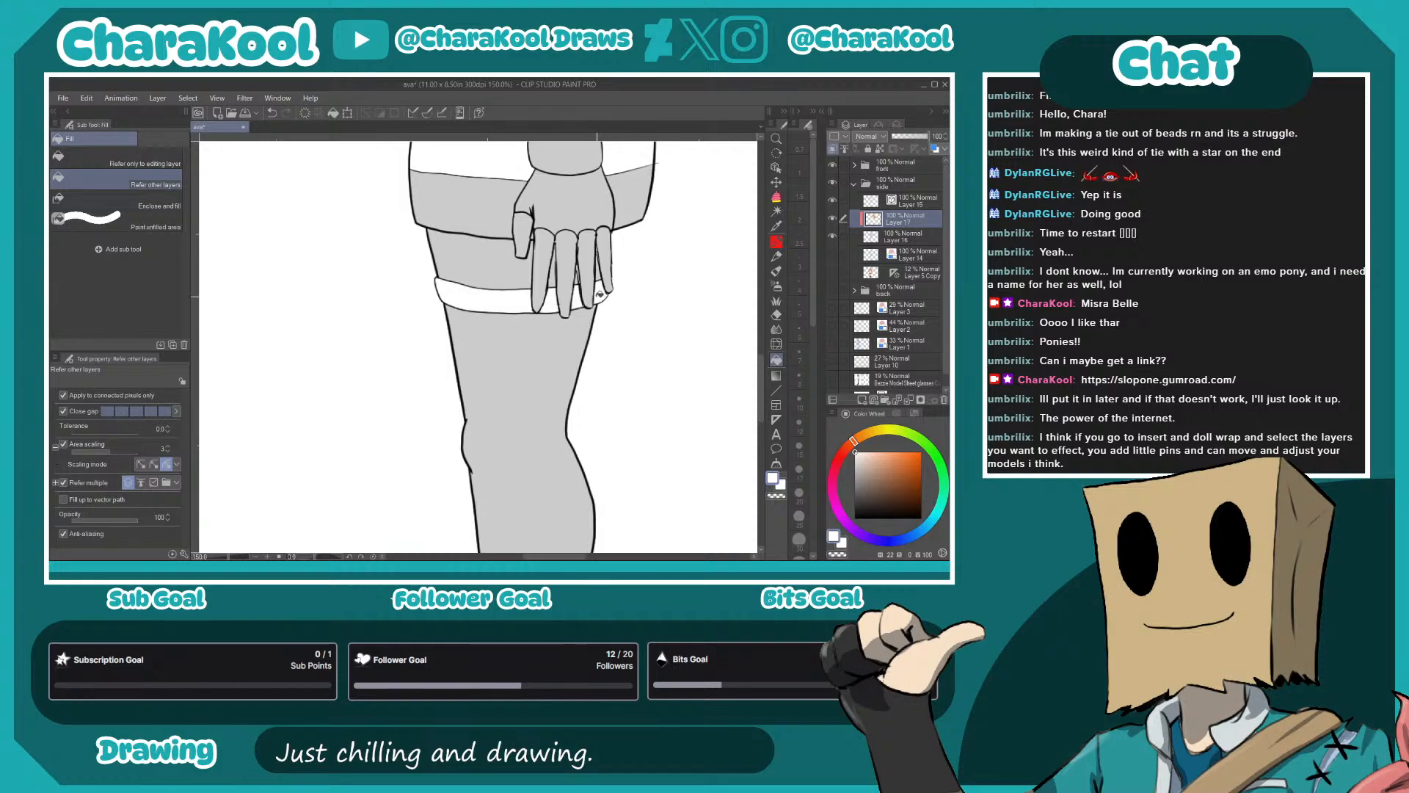
- Sample the near-black of the front view's shorts and fill the side view's shorts and boot with it
scroll(565, 412, down, 2)
scroll(564, 413, down, 2)
alt+click(355, 363)
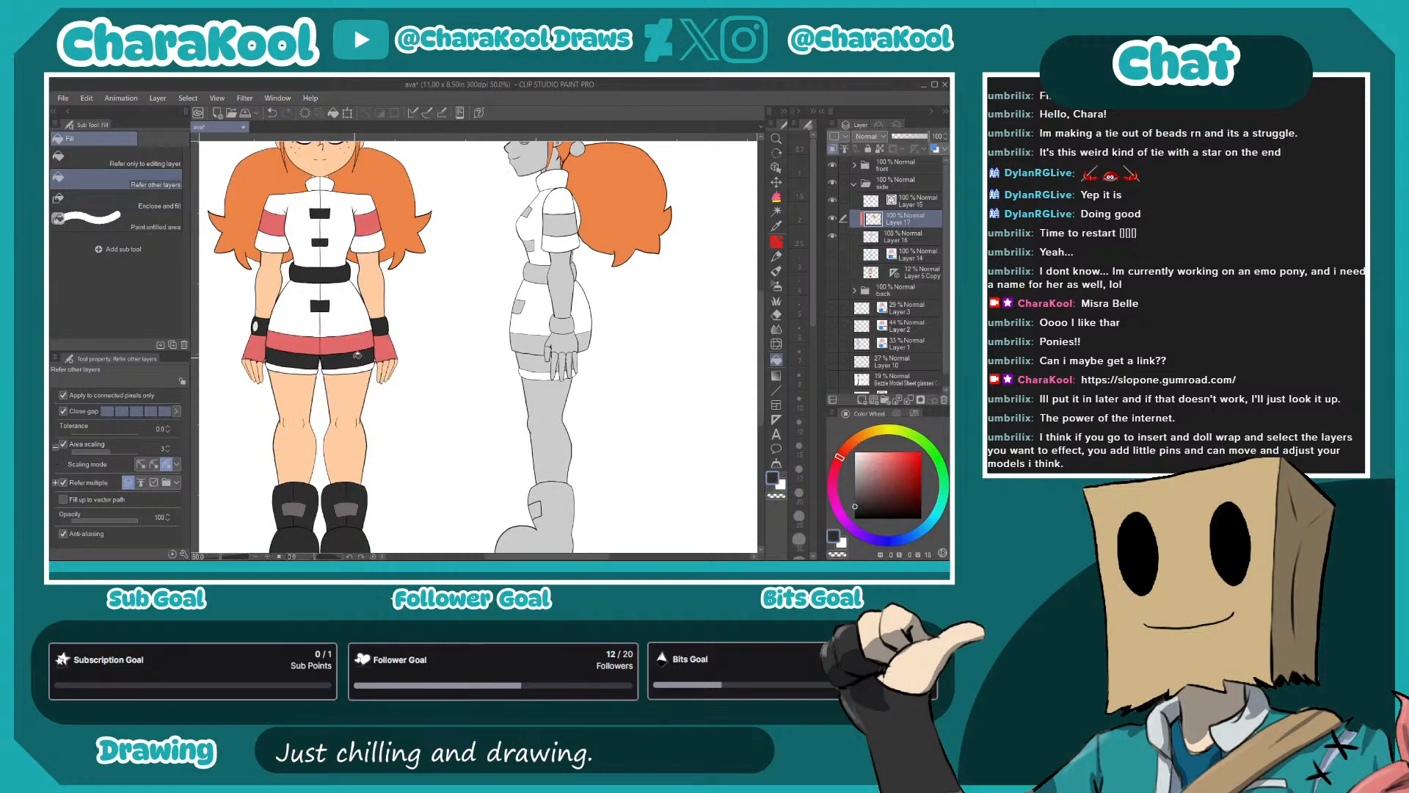
click(538, 356)
drag(600, 434, 609, 306)
click(565, 396)
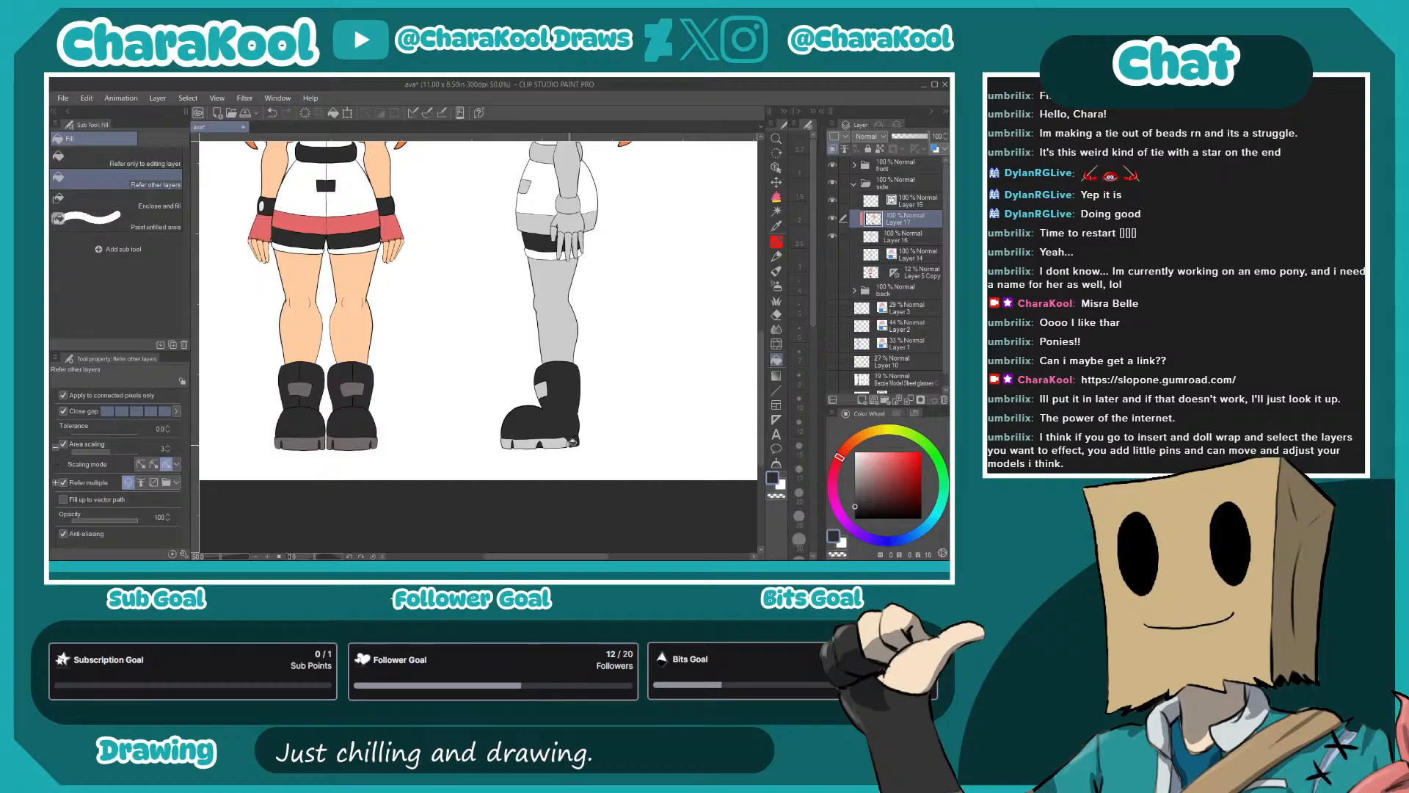
- Fill the side view's belt, chest buttons and skirt button with the same near-black
drag(587, 304, 643, 414)
drag(558, 369, 547, 445)
click(594, 334)
click(628, 327)
click(583, 304)
click(582, 273)
click(573, 364)
- Color the side view's goggles with the light frame and blue-gray lens colors sampled from the front view
key(x)
drag(629, 315, 614, 370)
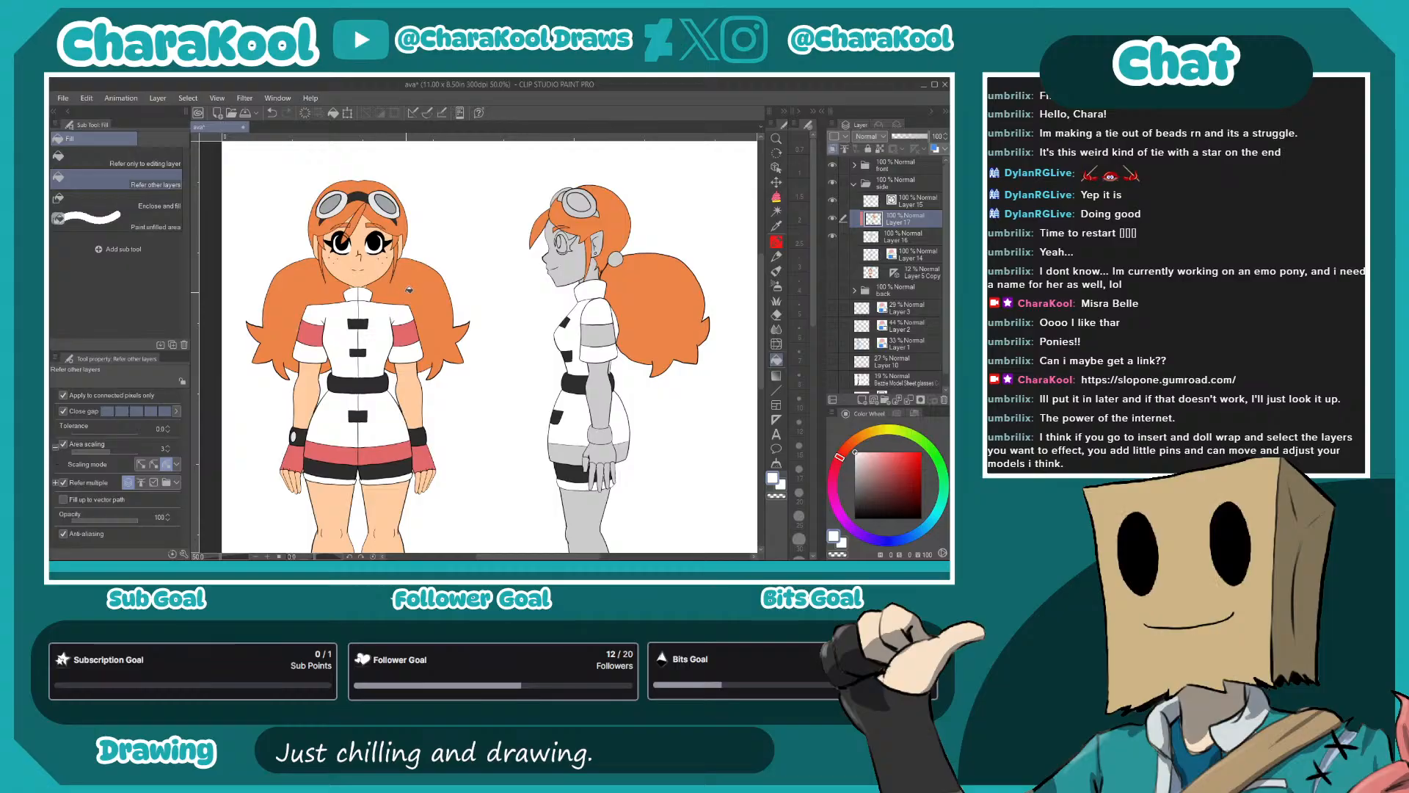
alt+click(356, 195)
alt+click(378, 208)
click(571, 212)
click(592, 197)
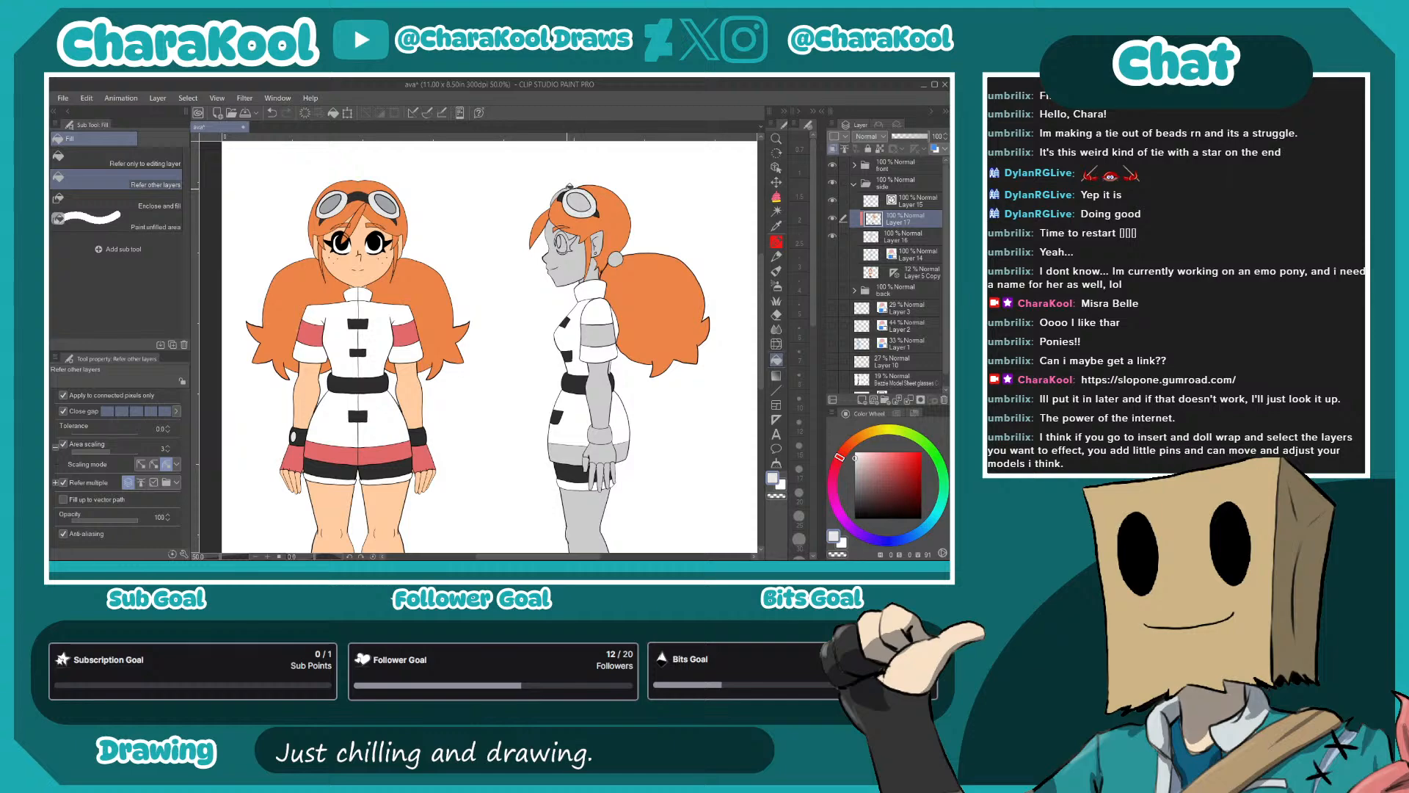
alt+click(387, 205)
click(579, 204)
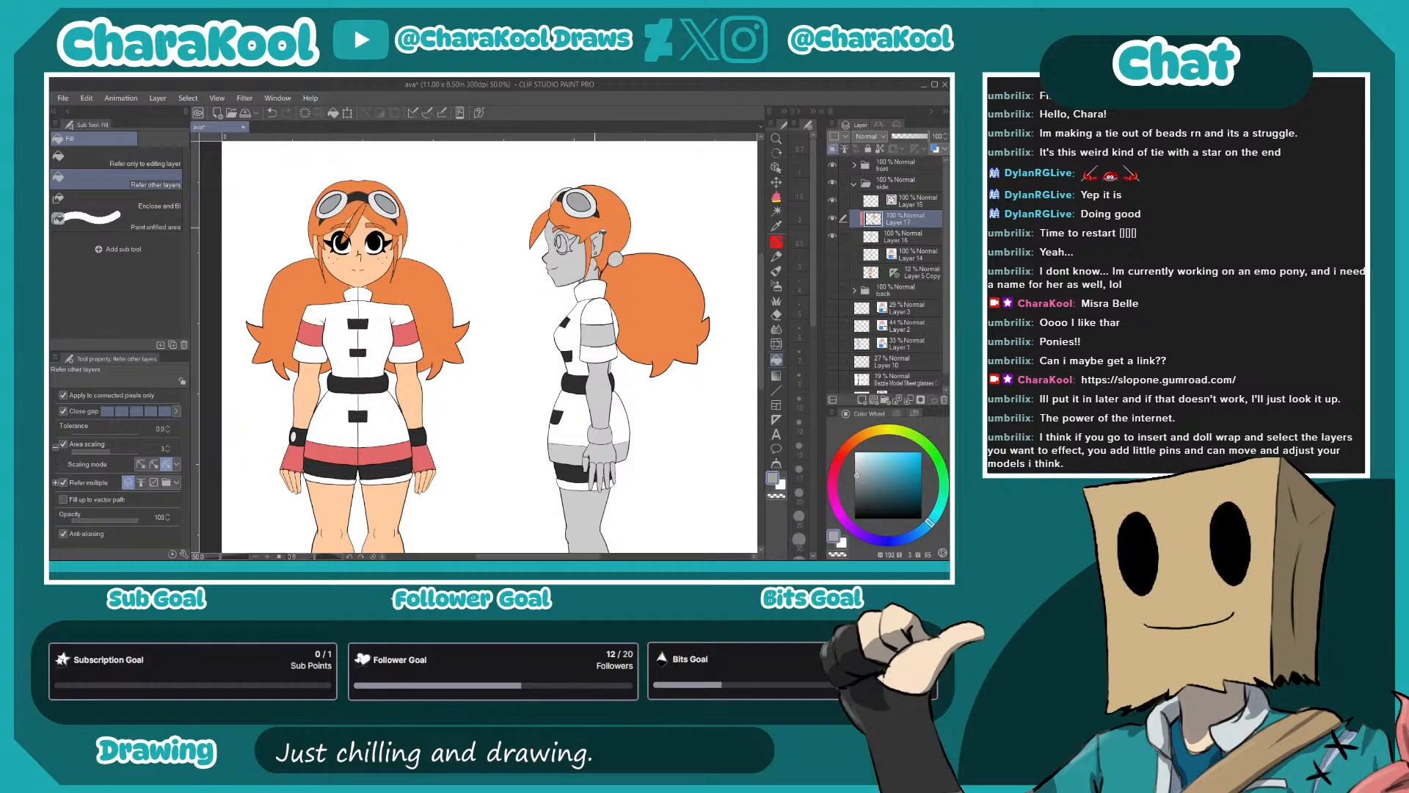
- Fill the side view's sleeve band, glove and skirt stripe with the front view's red, and the wristband with near-black
drag(661, 325, 630, 260)
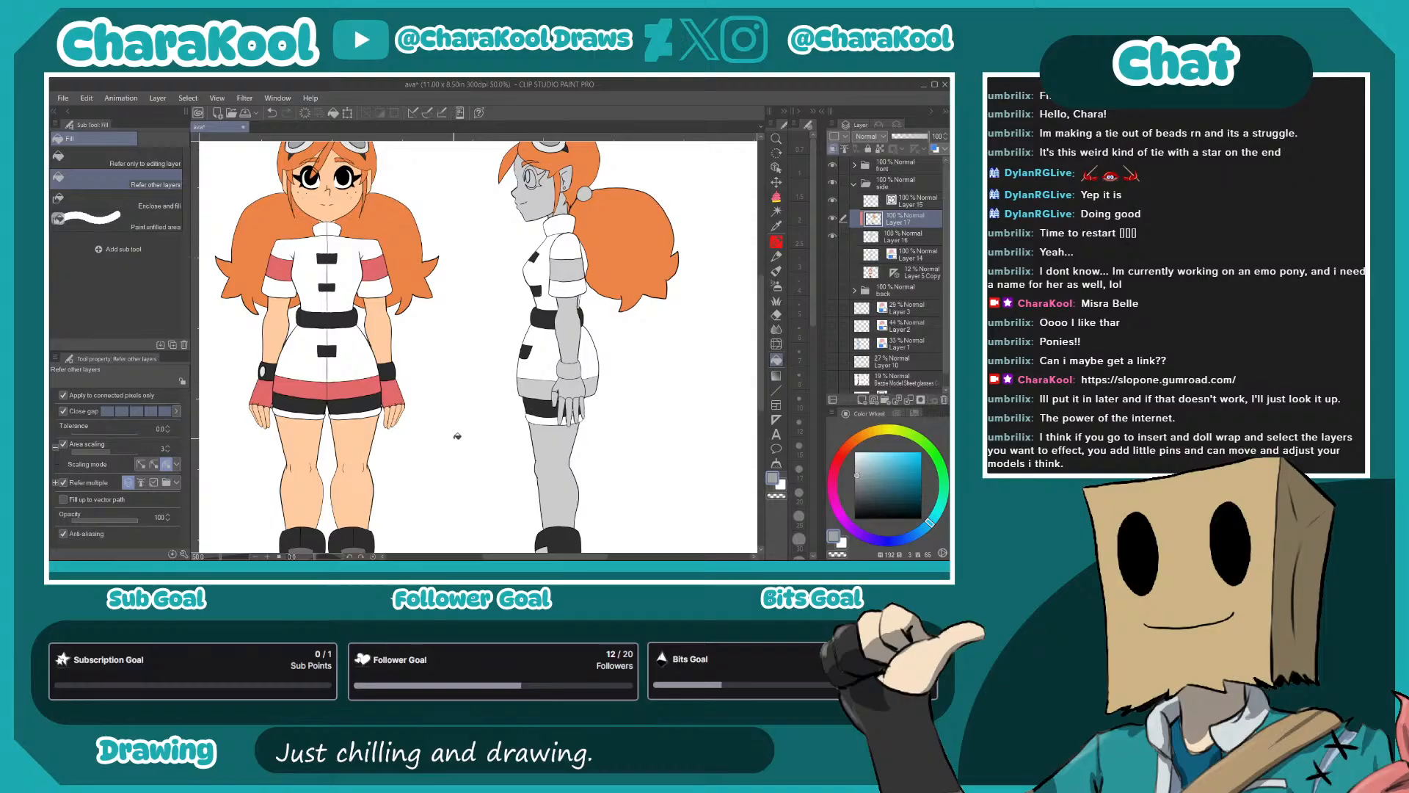
alt+click(379, 271)
click(566, 269)
click(558, 387)
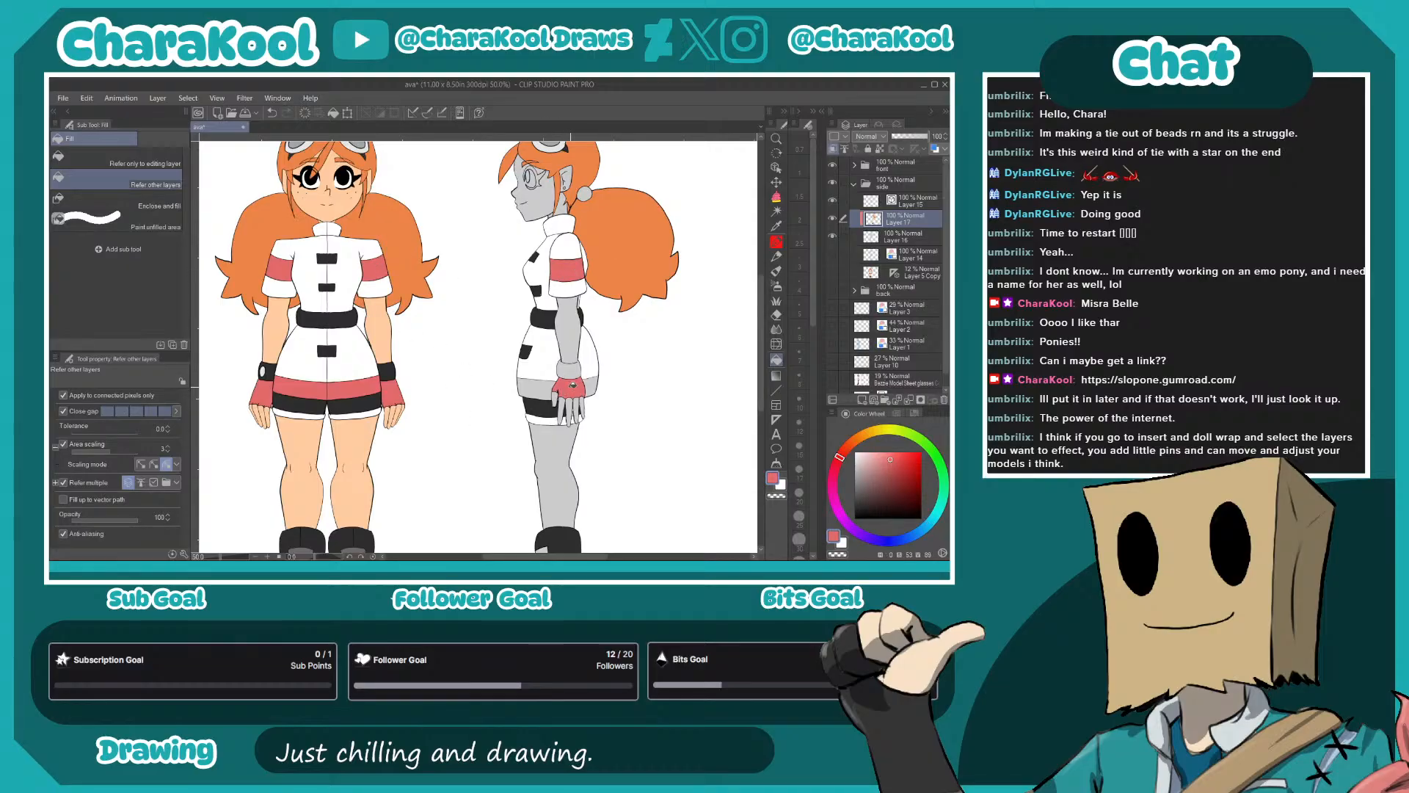
click(546, 390)
click(591, 383)
alt+click(545, 318)
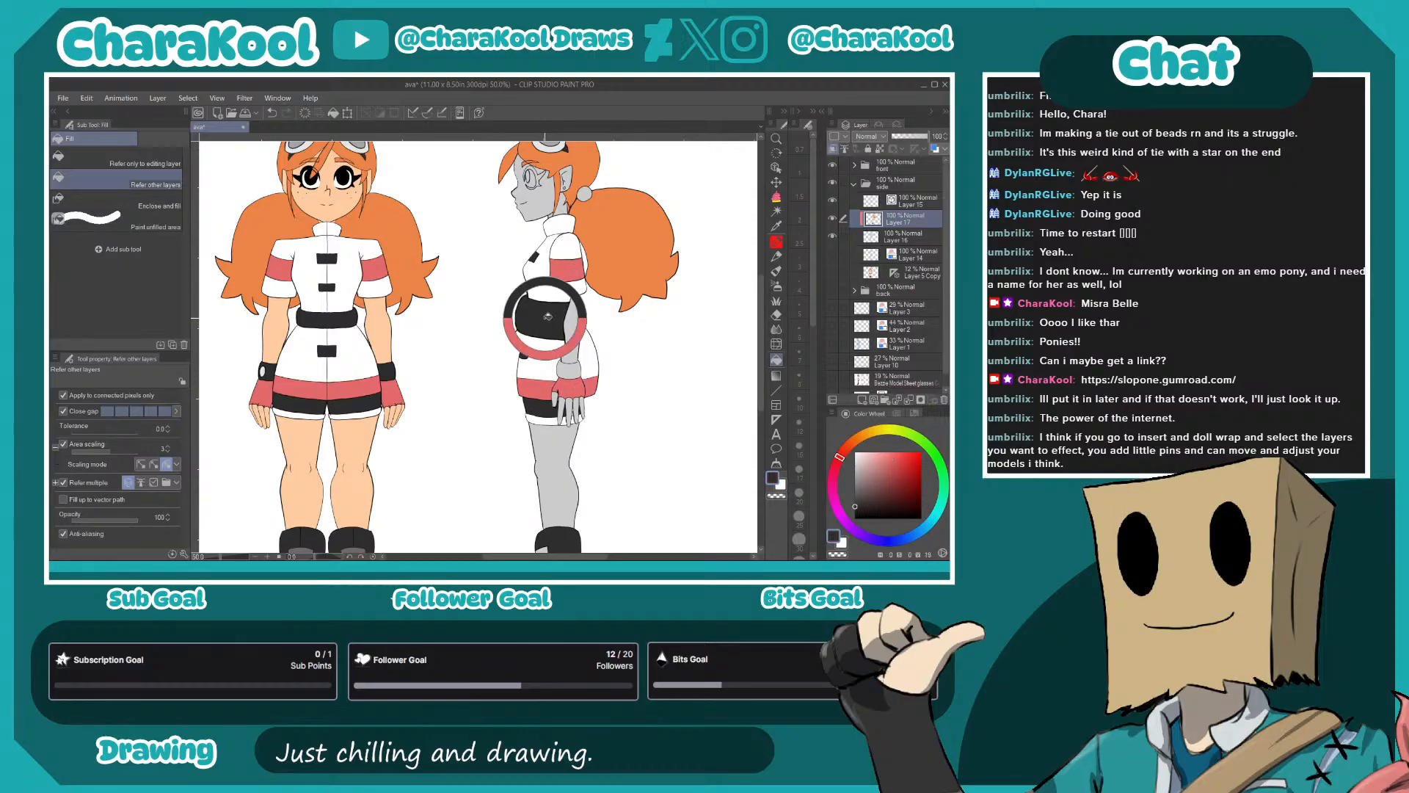
click(569, 371)
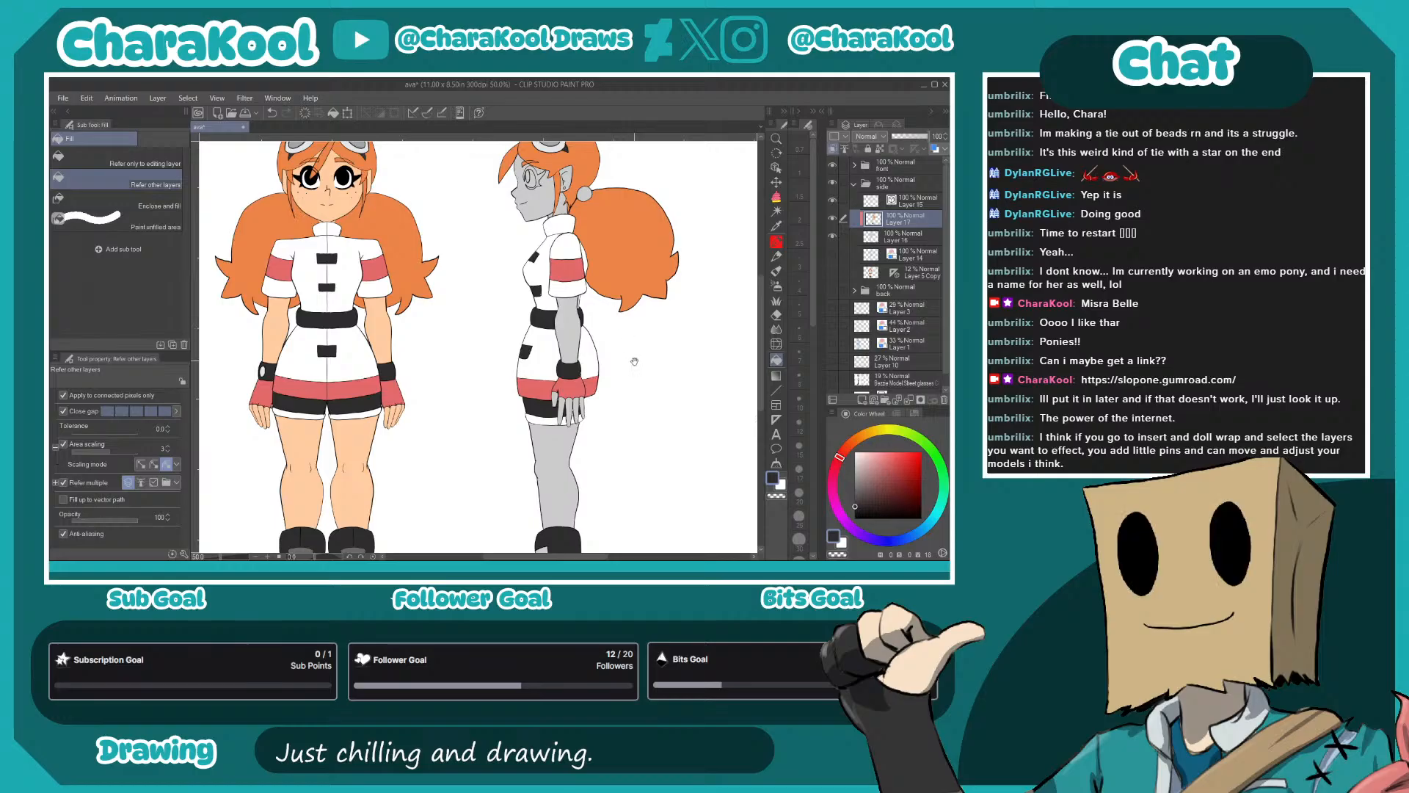
- Fill the side view's leg, arm and fingers with the skin tone sampled from the front view
scroll(609, 294, down, 3)
alt+click(336, 327)
click(532, 346)
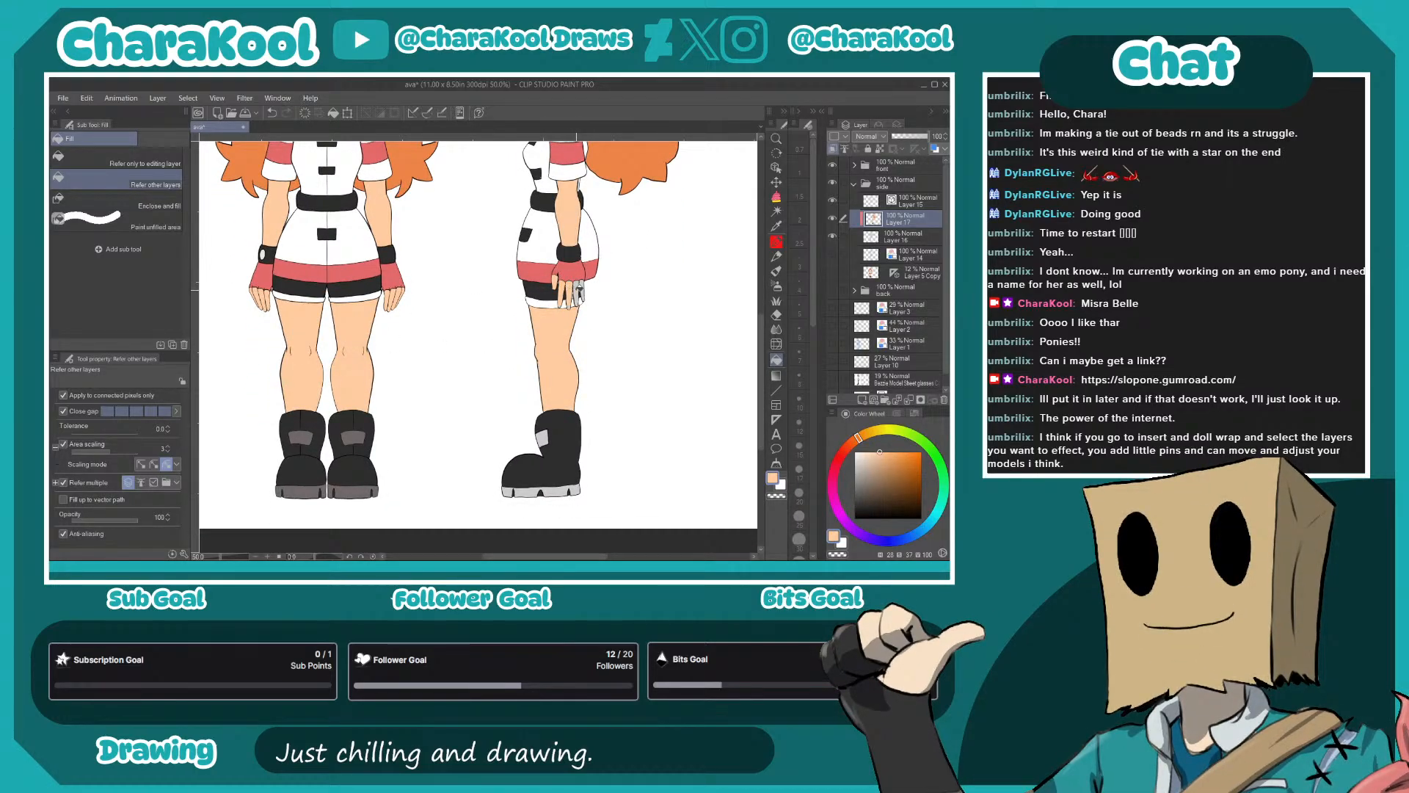
scroll(578, 291, up, 3)
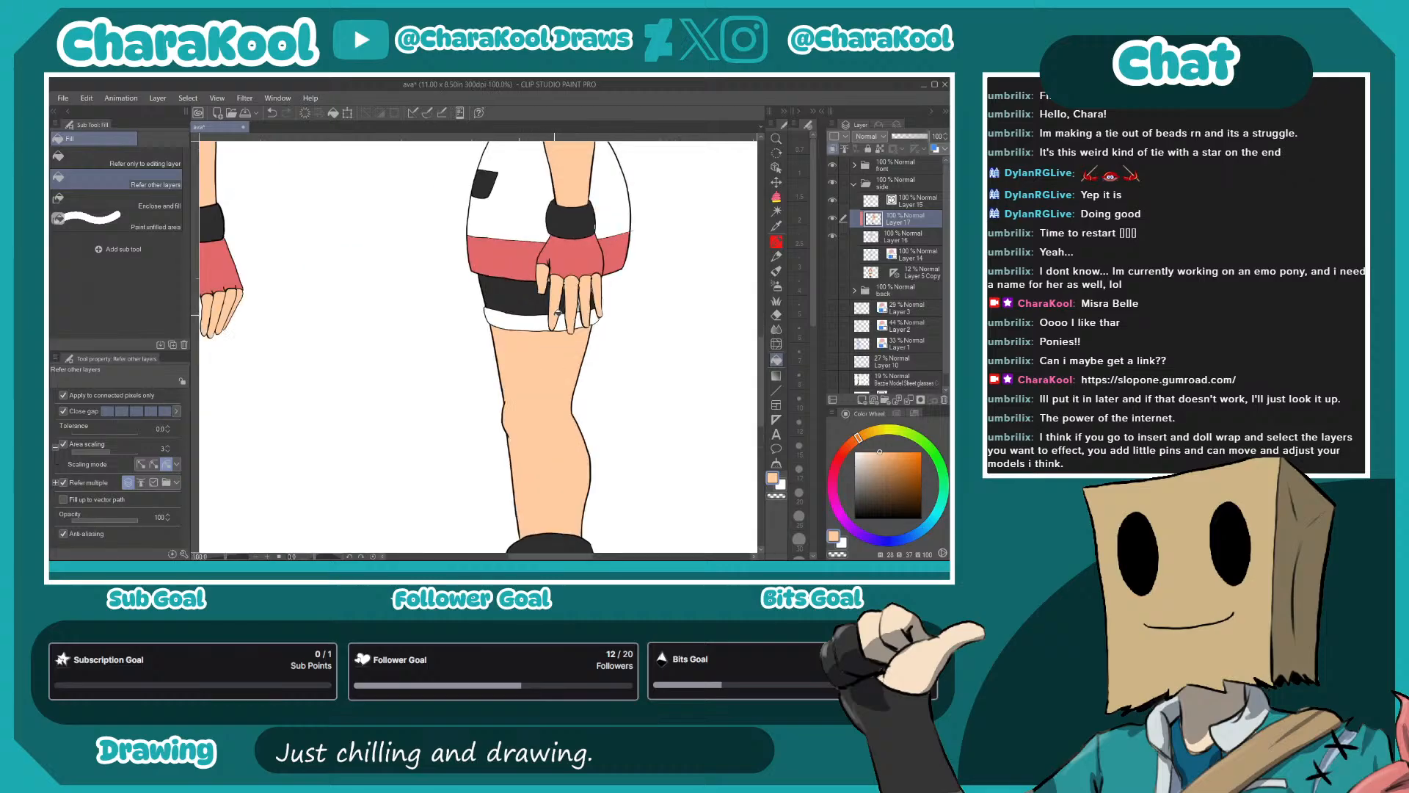
- Touch up the unfilled slivers of the shorts between the fingers with near-black
scroll(556, 314, up, 4)
alt+click(566, 283)
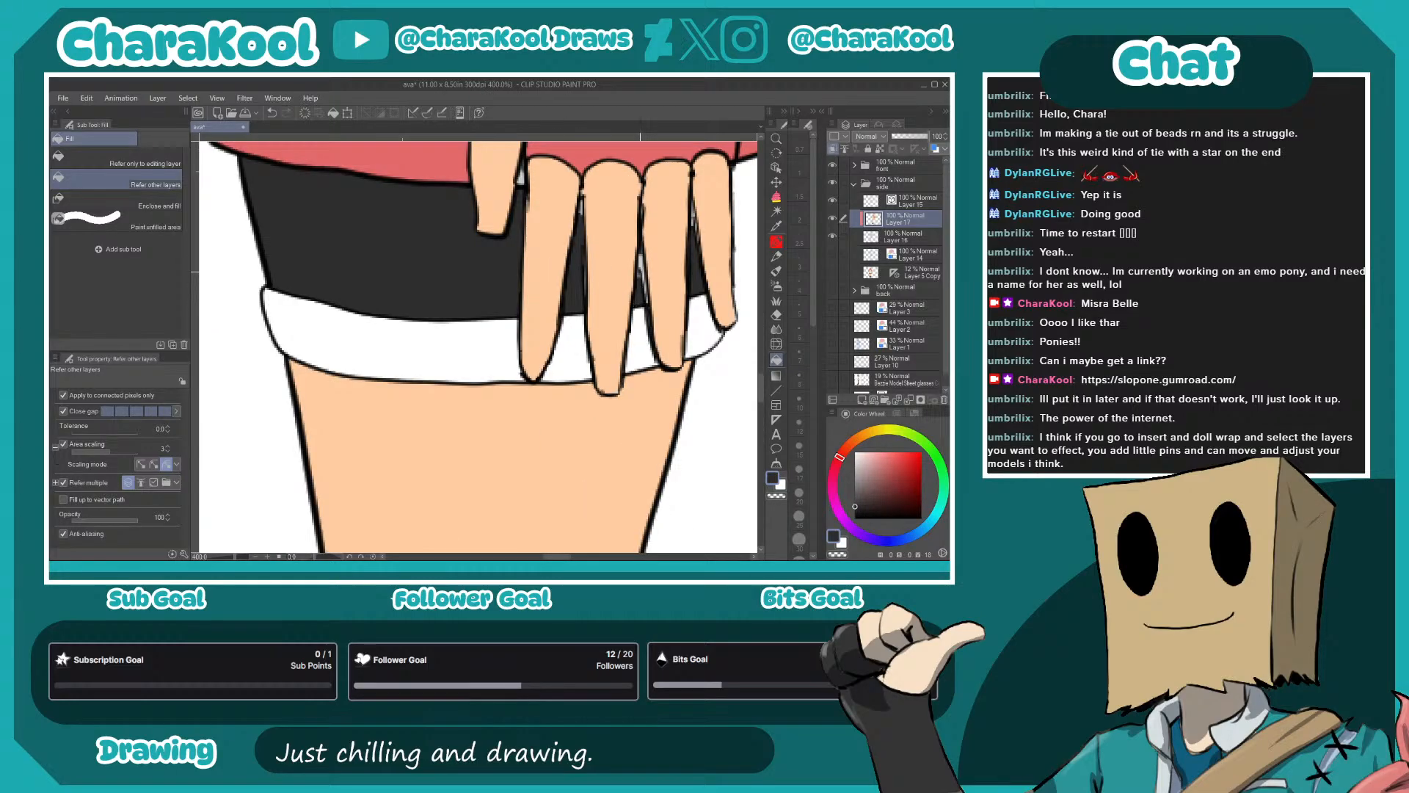
key(p)
alt+click(540, 151)
alt+click(696, 273)
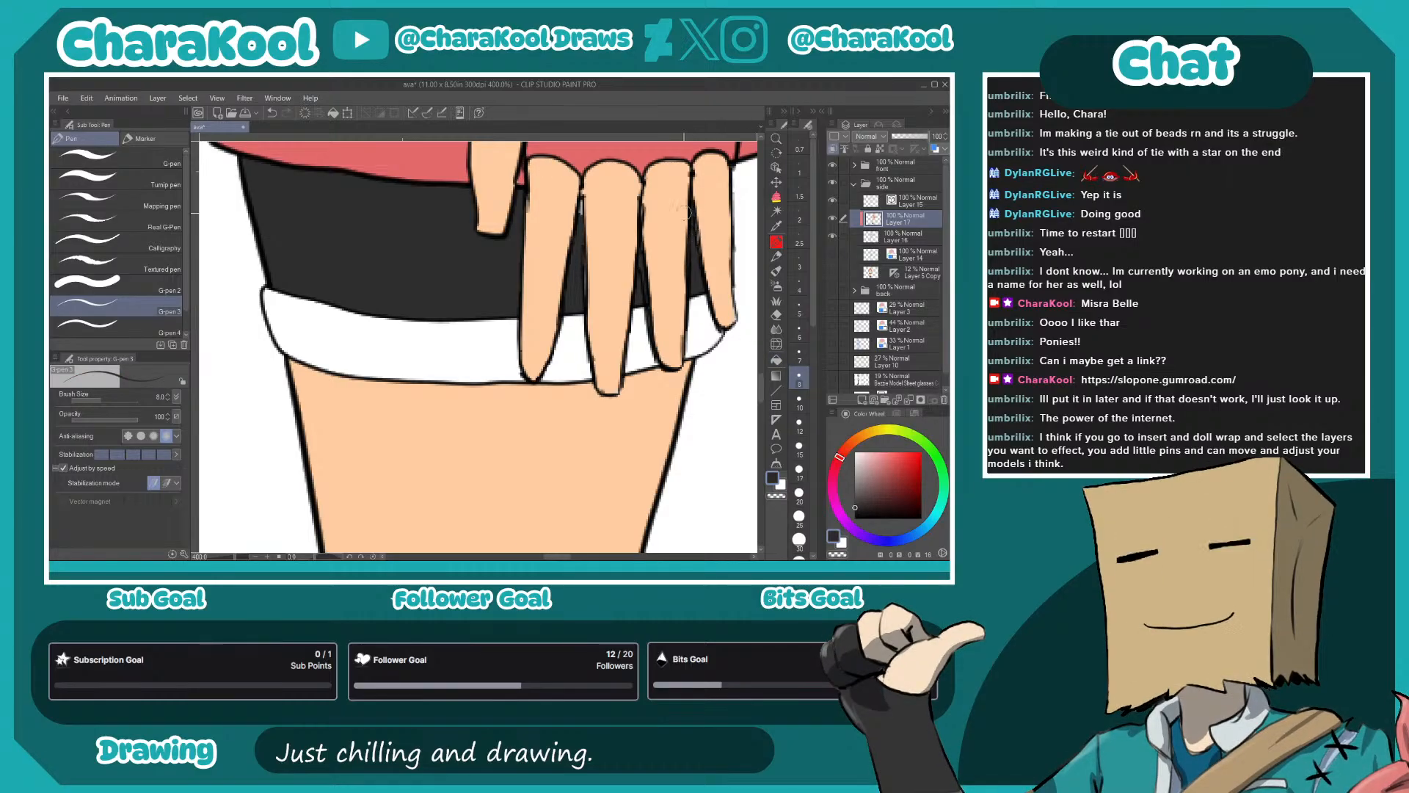
click(776, 359)
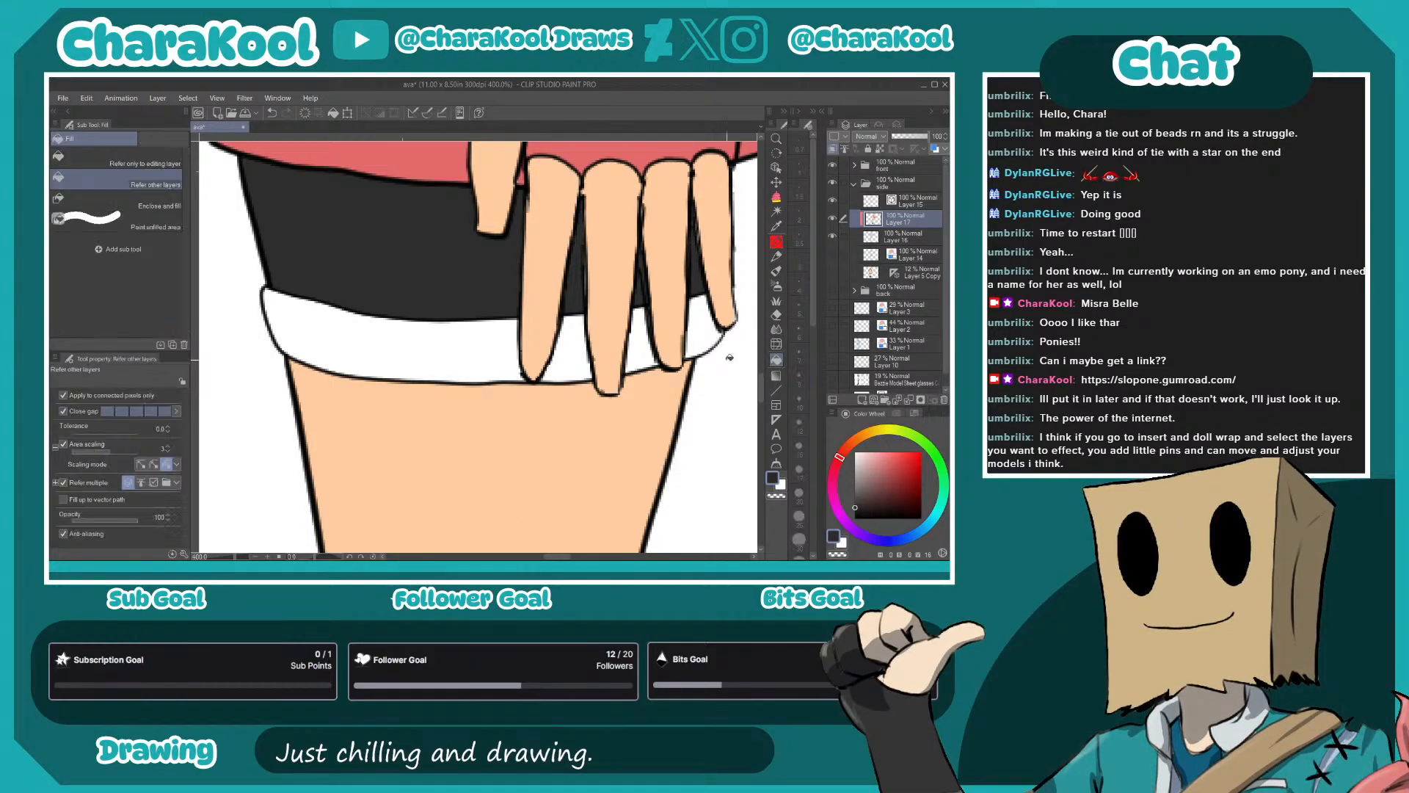
- Fill the side view's face, ear and neck with the skin tone sampled from the leg
scroll(518, 402, down, 7)
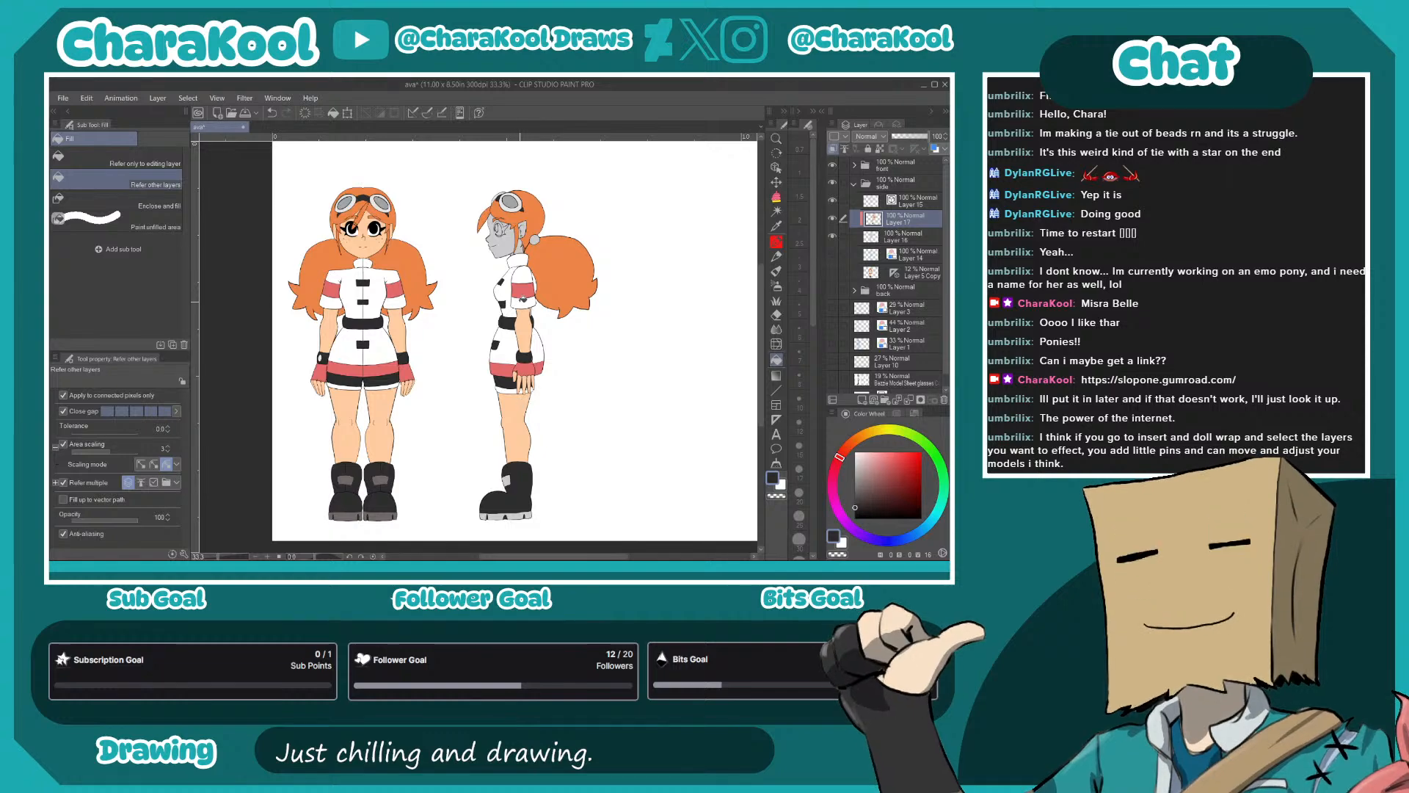
alt+click(518, 402)
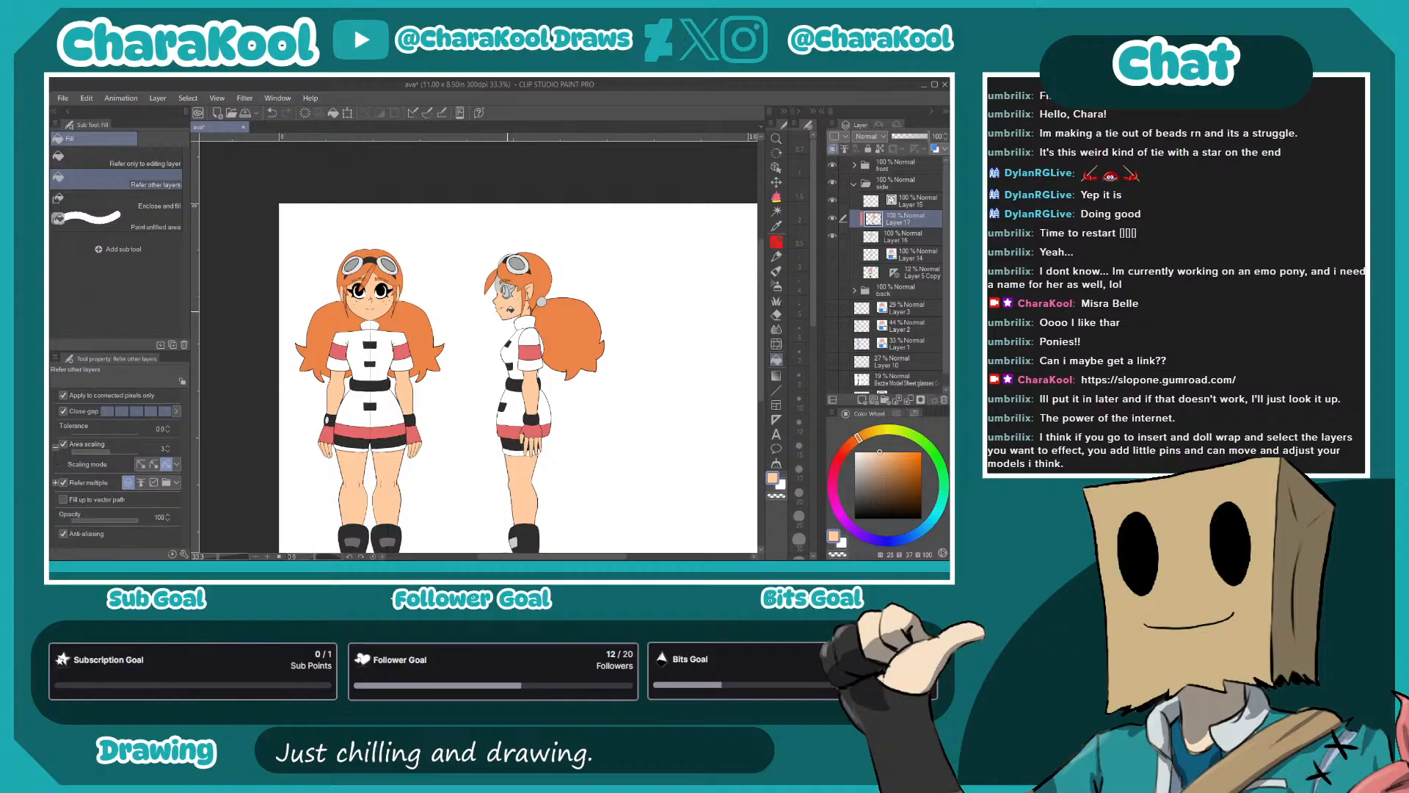
scroll(505, 315, up, 3)
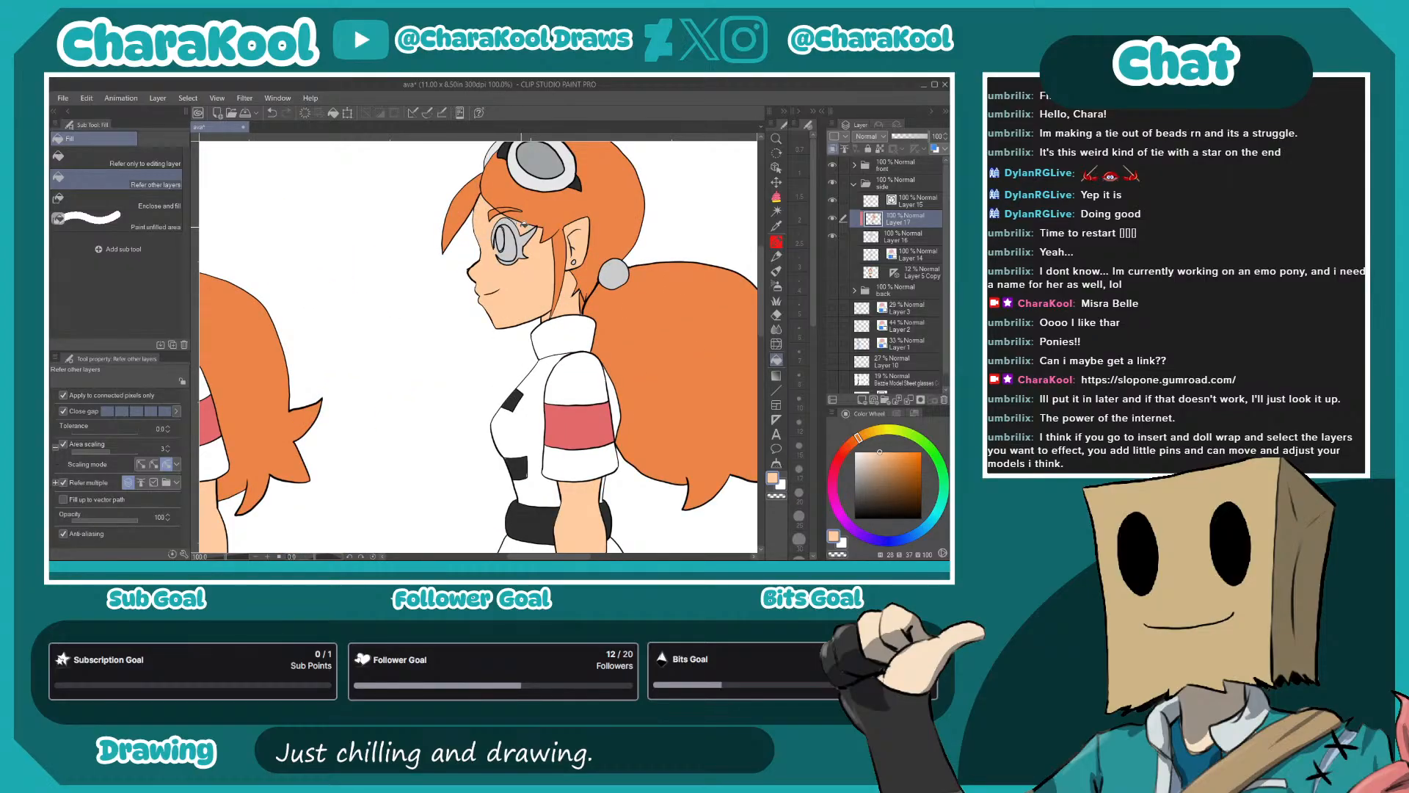
- Fill the side view's hair tie and earring with the purple sampled from the back view
scroll(507, 303, down, 2)
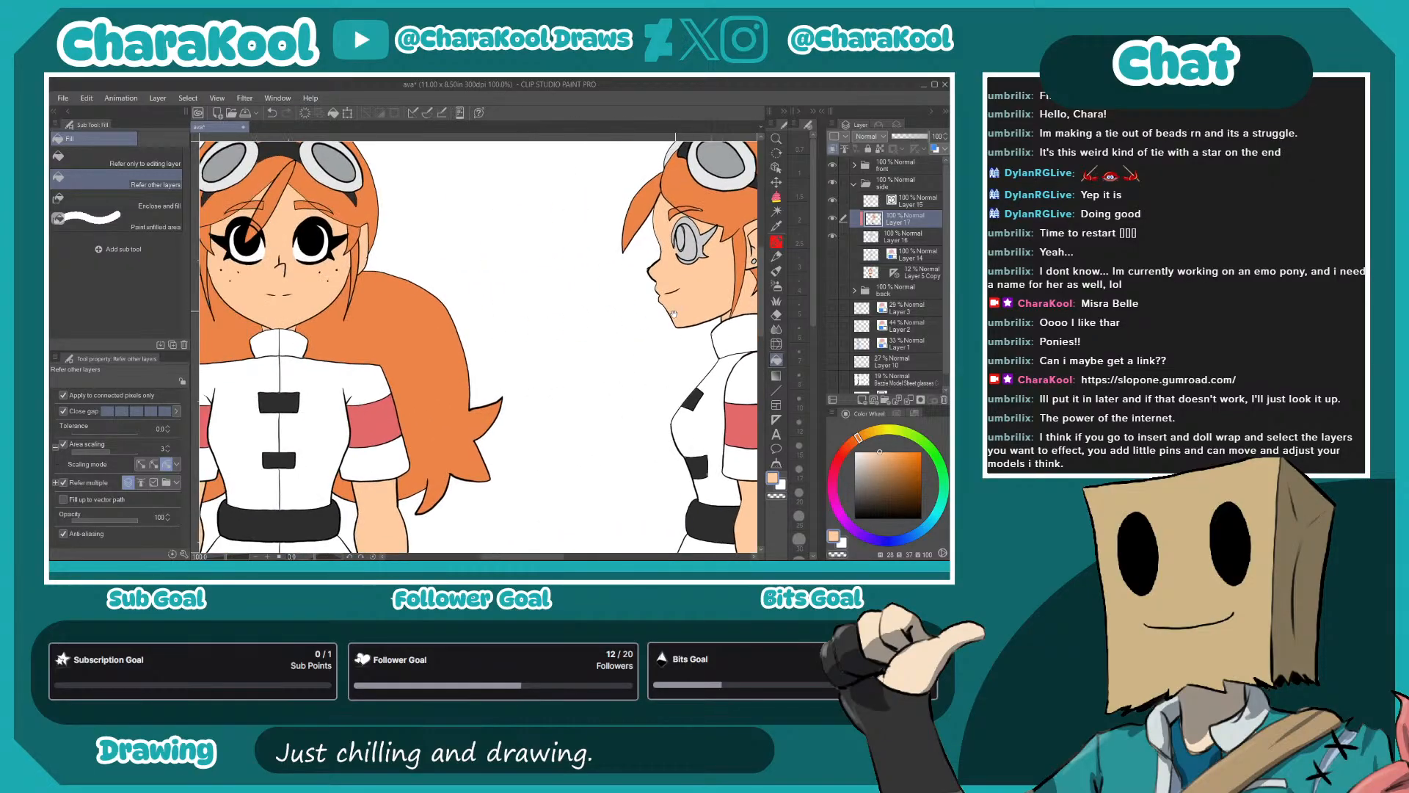
scroll(519, 319, up, 2)
drag(468, 419, 679, 234)
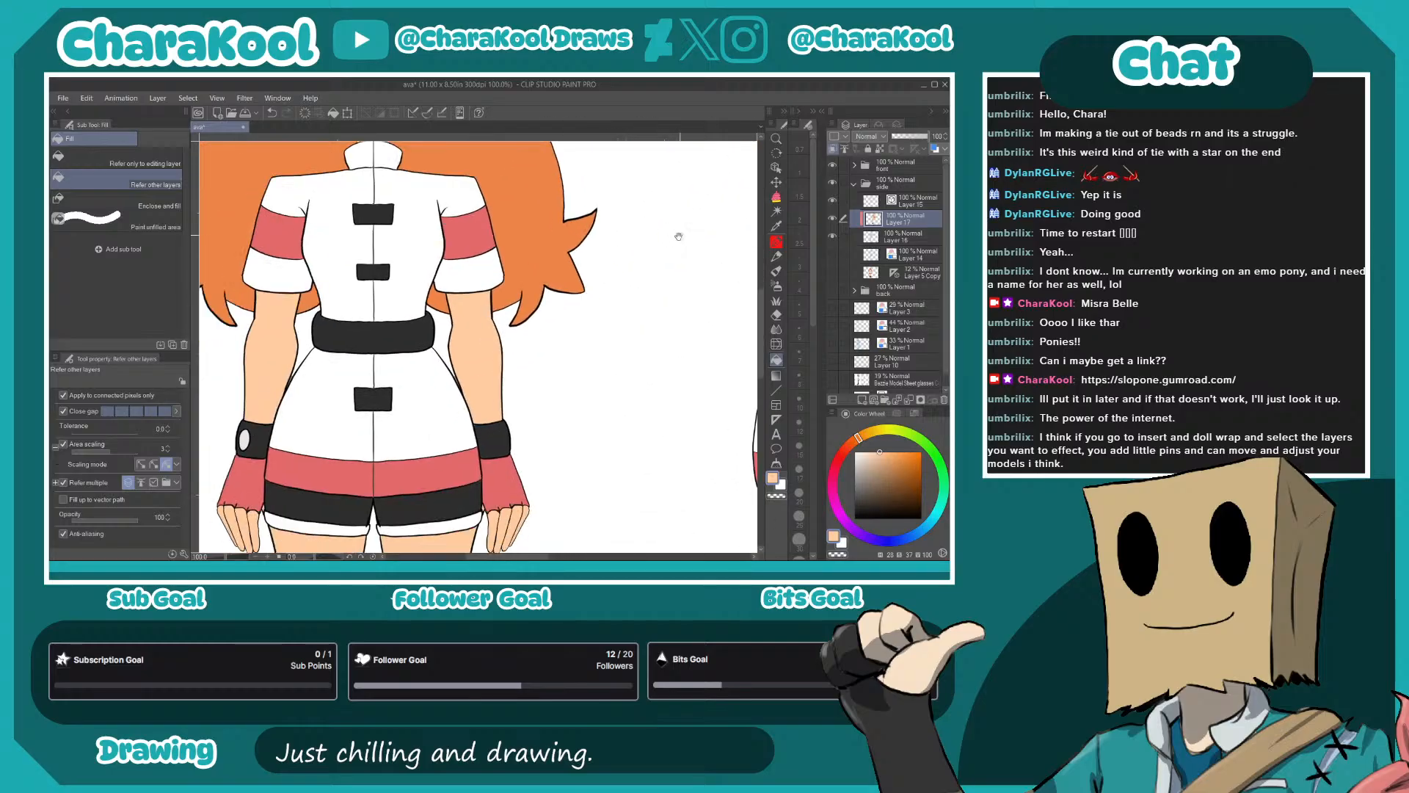
drag(575, 372, 326, 410)
drag(649, 359, 354, 403)
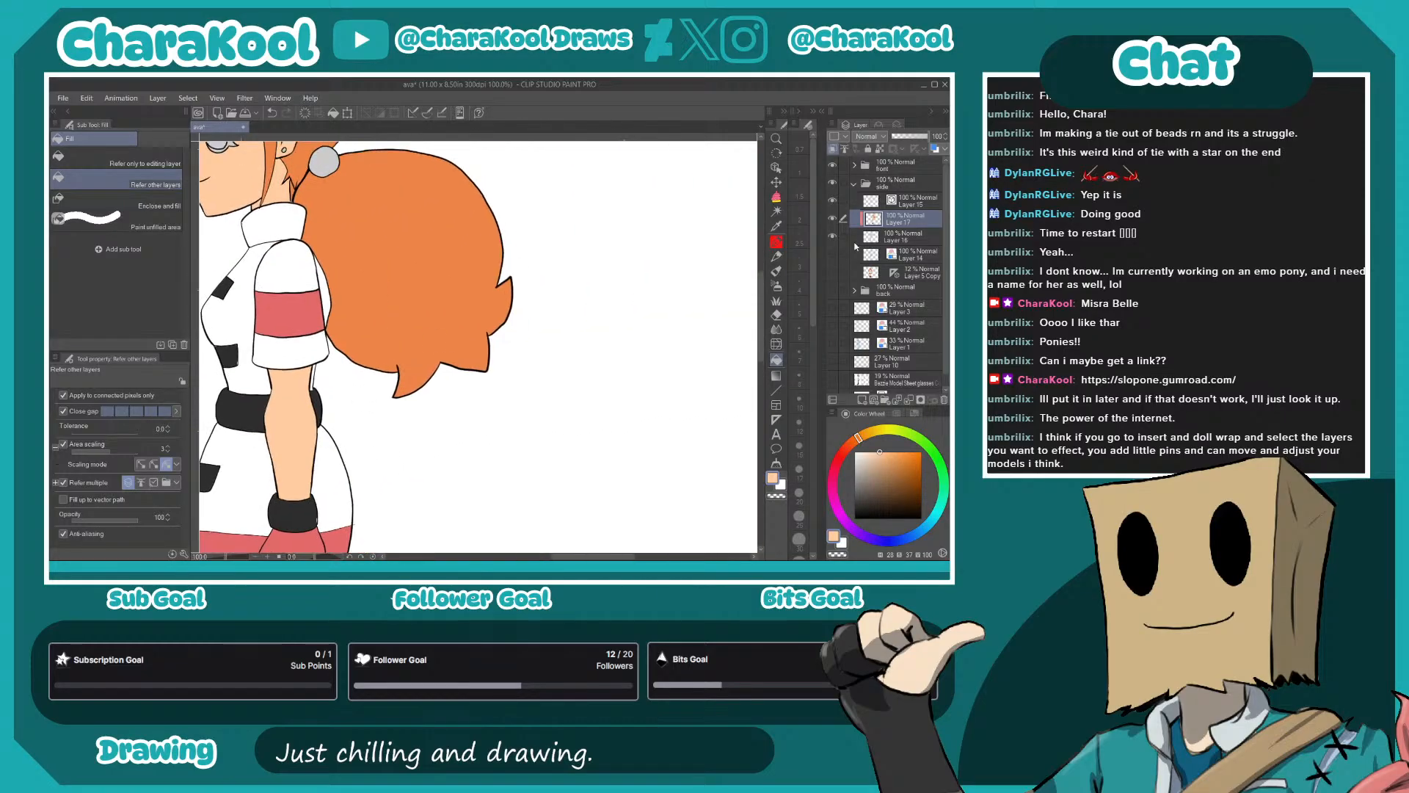
click(832, 291)
drag(687, 252, 548, 300)
alt+click(558, 222)
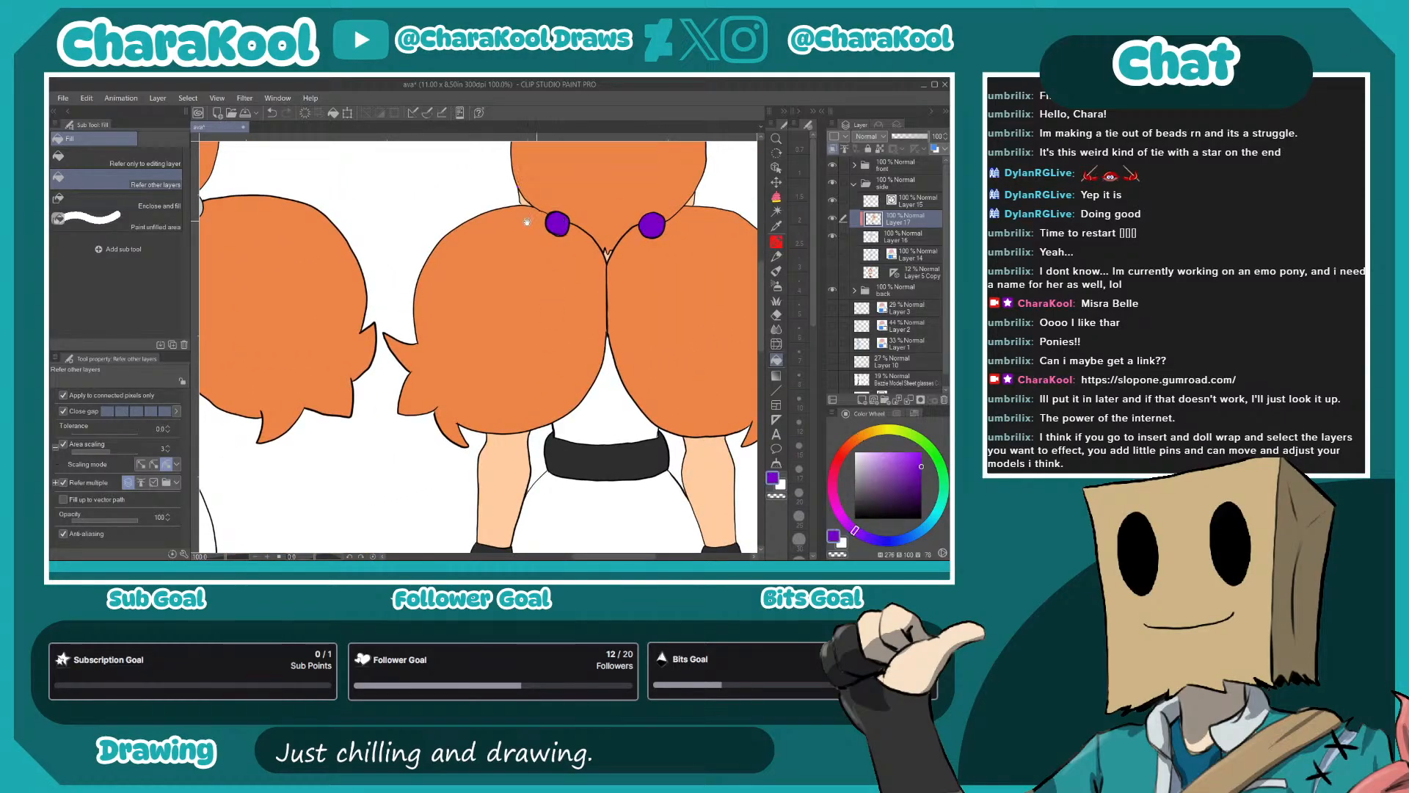
drag(423, 293, 698, 302)
click(479, 220)
mouse_move(833, 236)
mouse_down()
mouse_move(833, 219)
mouse_move(832, 236)
mouse_up()
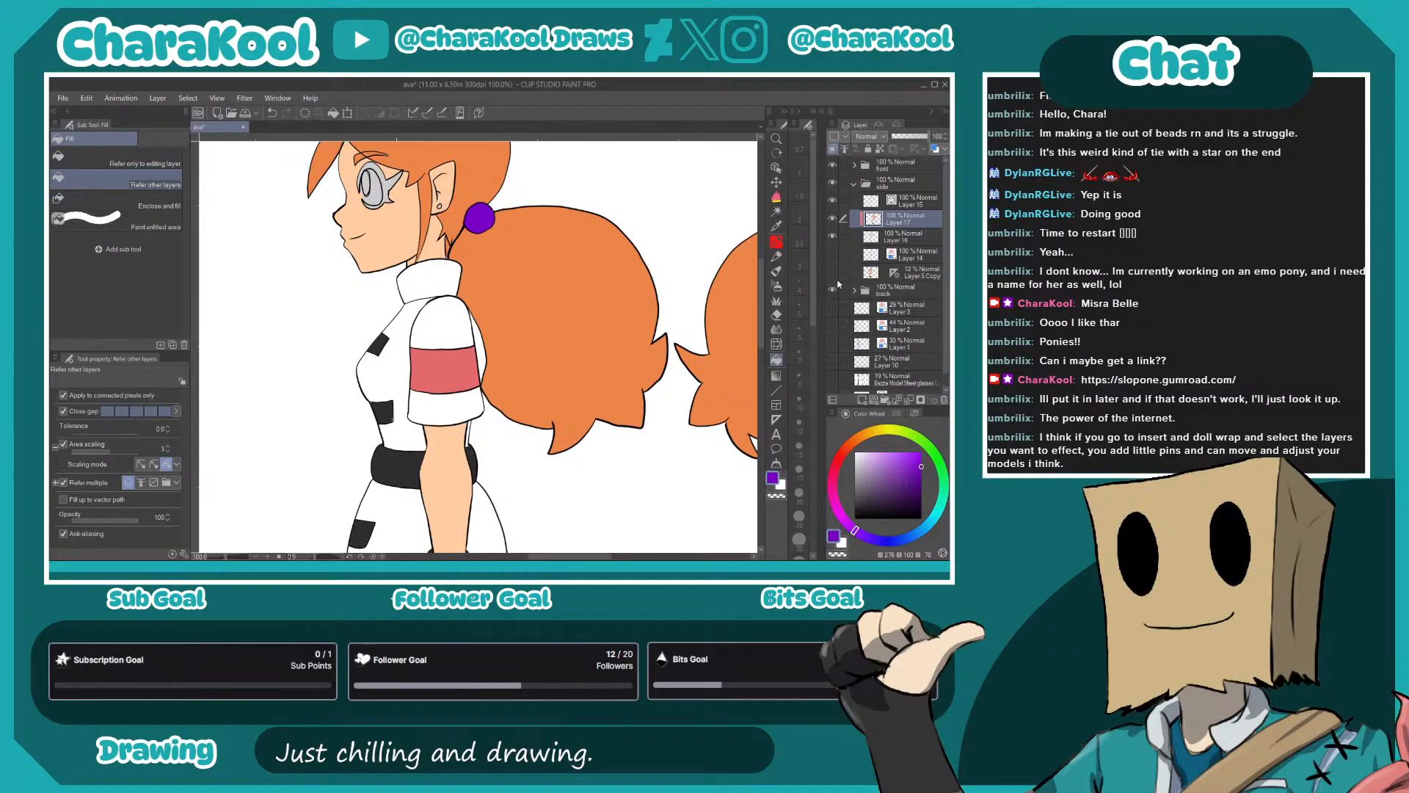
drag(472, 283, 545, 355)
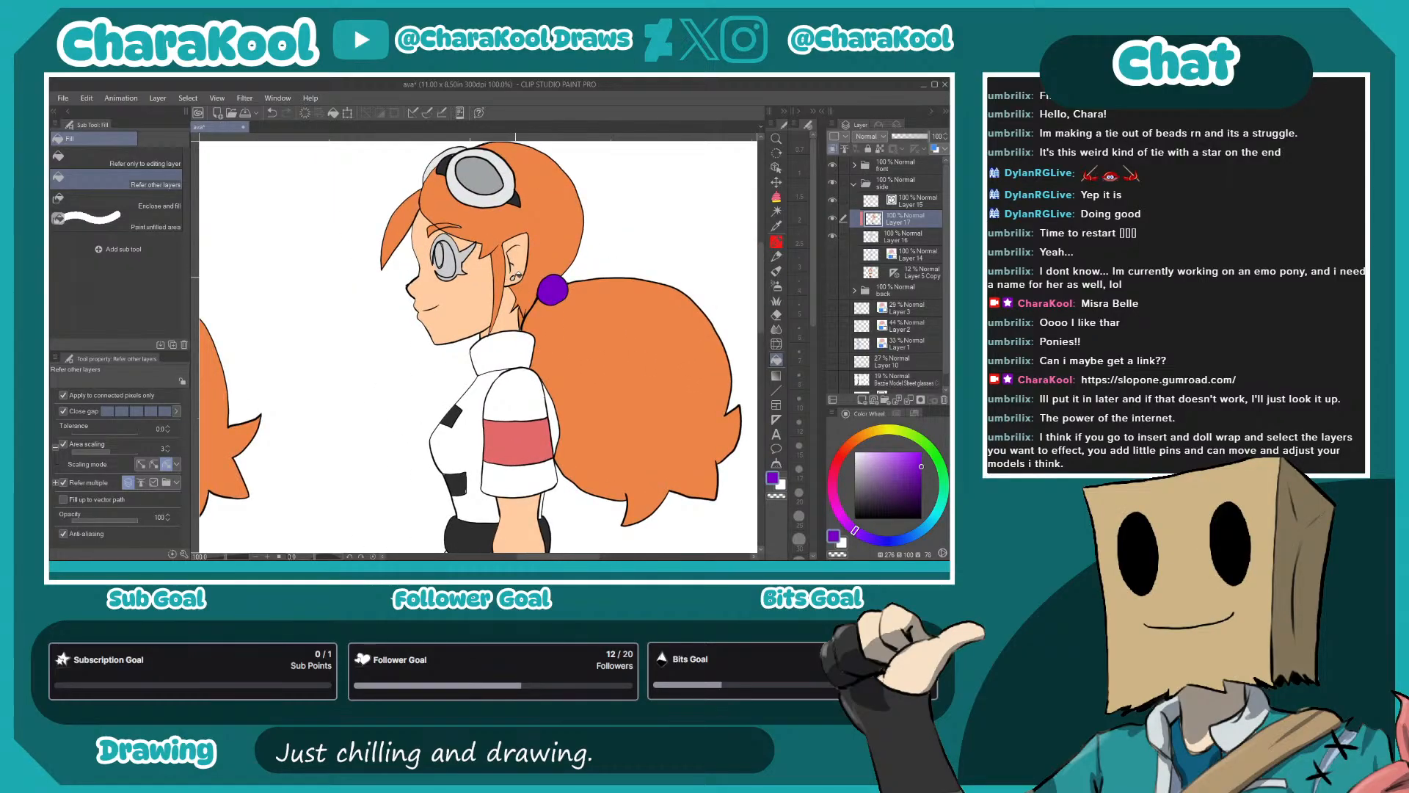
alt+click(515, 266)
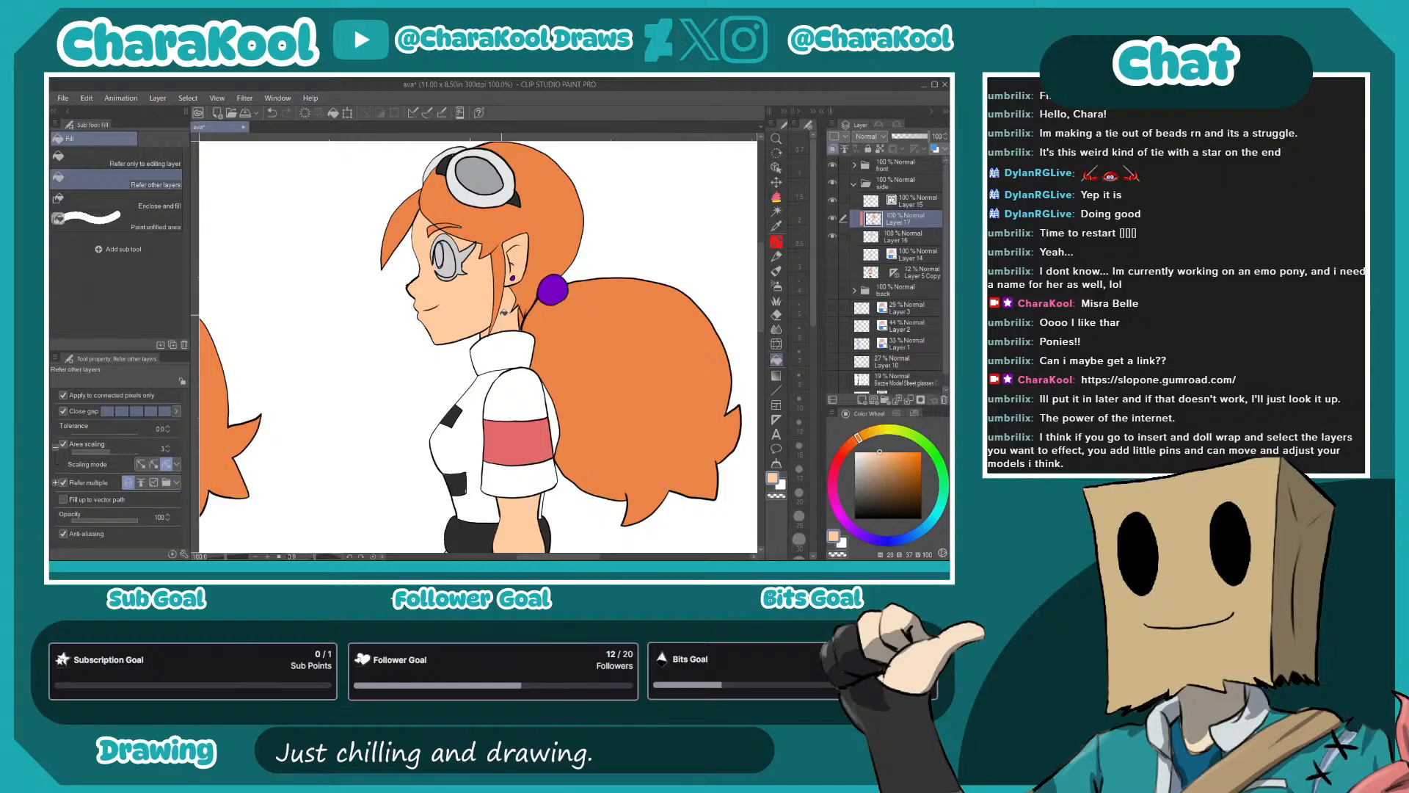
- Fill the leftover neck gap with the skin tone and the side view's pupil and lashes with black
alt+click(496, 320)
click(461, 257)
scroll(444, 255, up, 6)
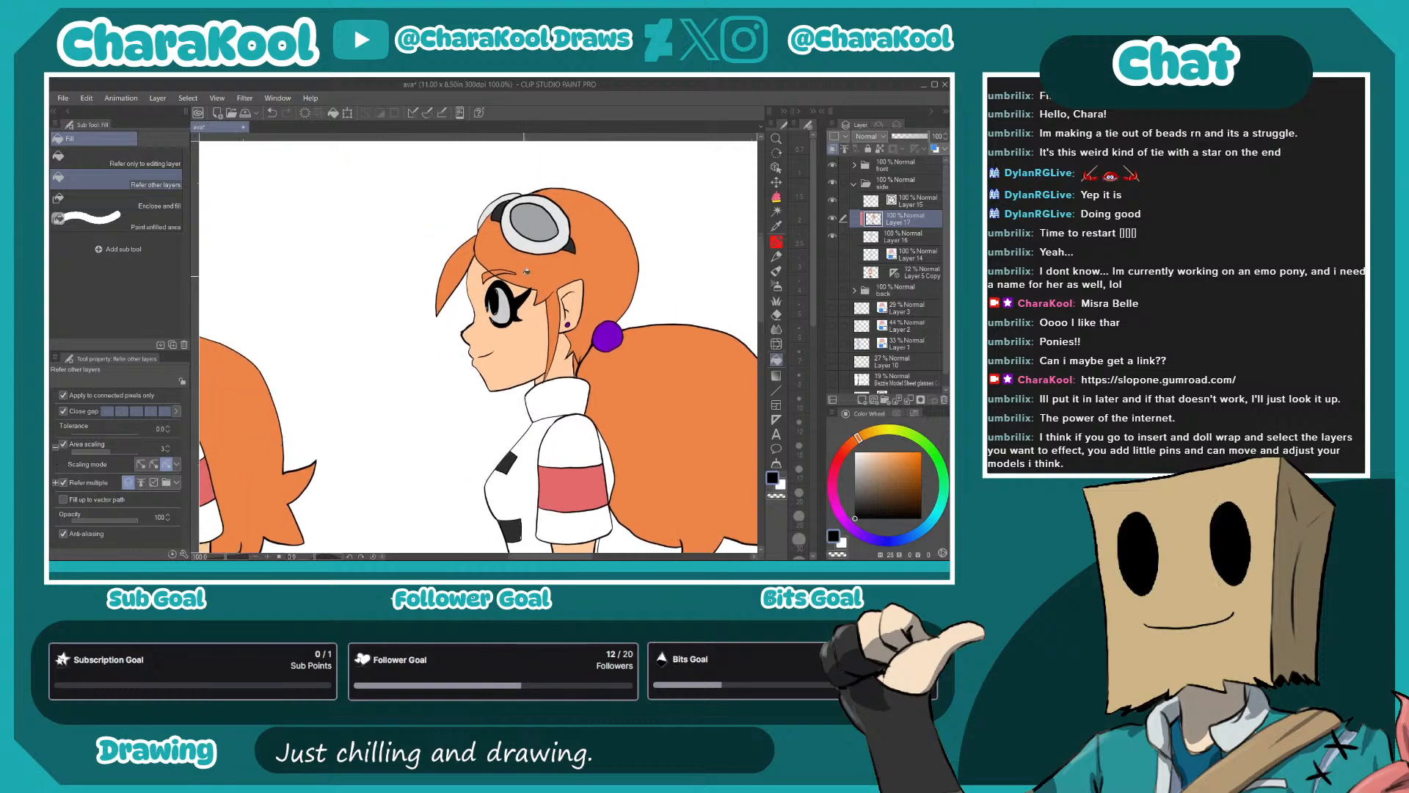
- Touch up the edges of the side view's eye outline and pupil with the G-pen, using black and the skin tone
key(p)
drag(436, 265, 440, 313)
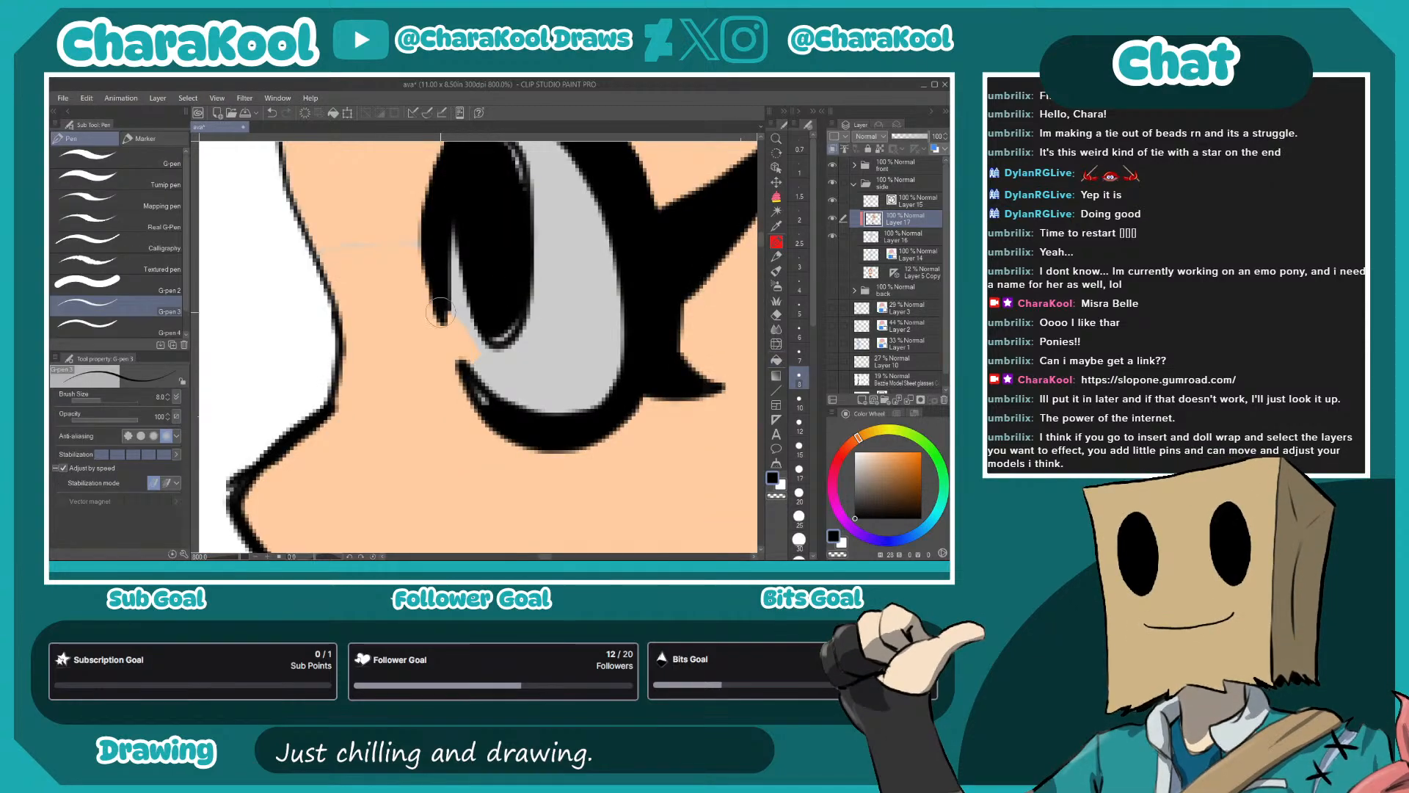
drag(510, 283, 506, 332)
alt+click(375, 262)
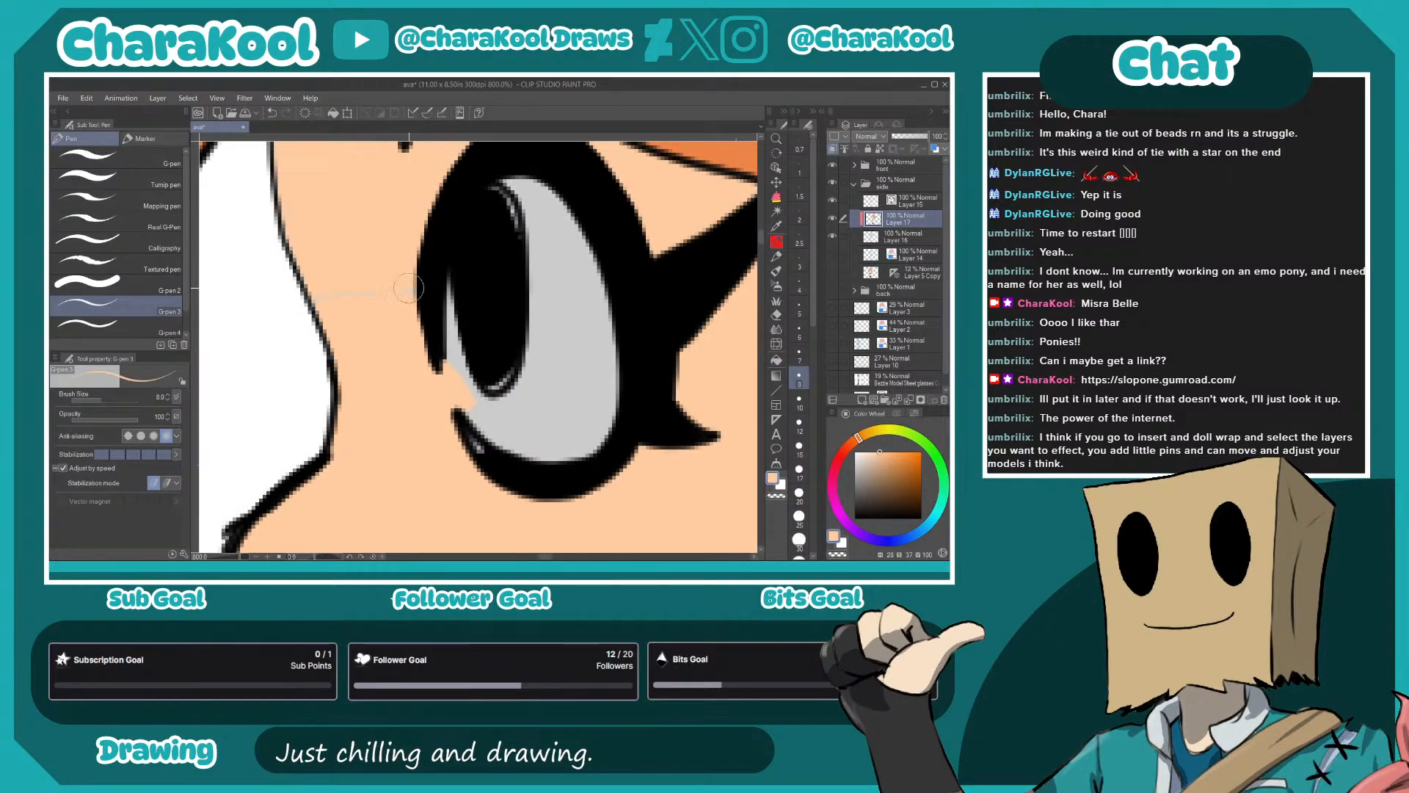
alt+click(490, 233)
mouse_move(494, 220)
mouse_down()
mouse_move(498, 196)
mouse_move(520, 237)
mouse_move(513, 356)
mouse_move(493, 383)
mouse_move(476, 368)
mouse_up()
drag(469, 432, 501, 471)
- Paint over the unfilled sliver between the upper lash and the bangs on the side view
drag(745, 304, 658, 382)
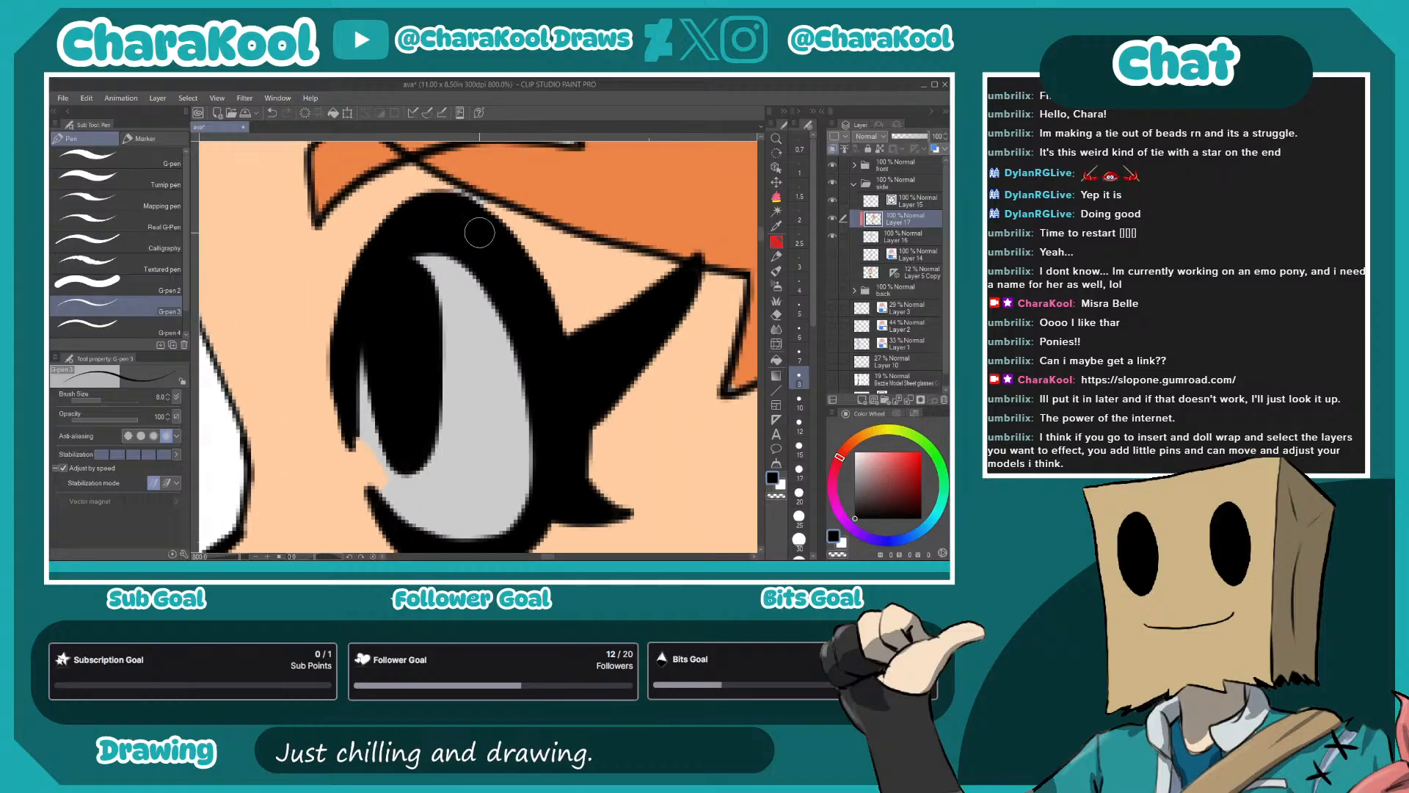
alt+click(526, 225)
drag(489, 209, 466, 197)
alt+click(567, 177)
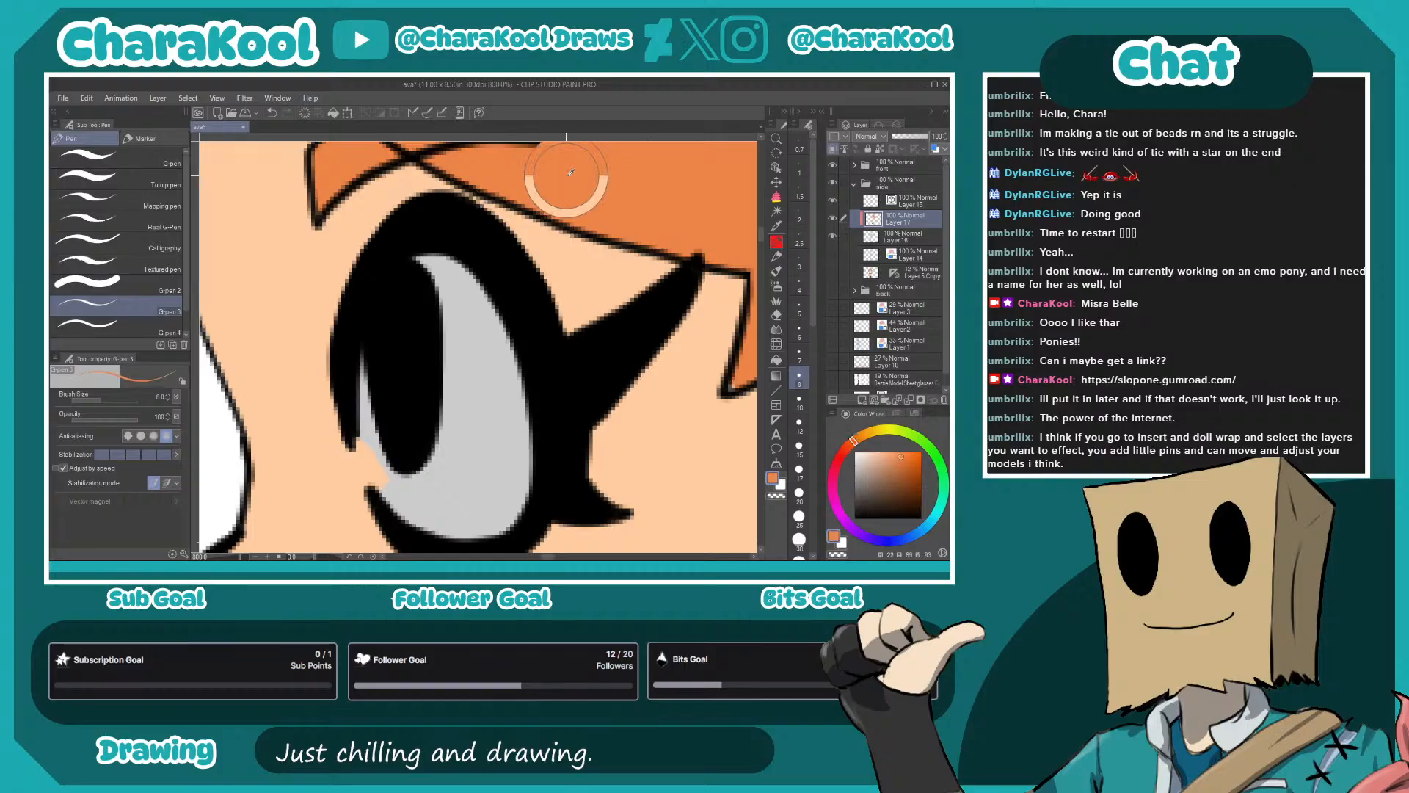
- Paint the skin-colored gap at the front edge of the side view's eye white
drag(529, 366, 551, 195)
alt+click(246, 293)
mouse_move(376, 261)
mouse_down()
mouse_move(400, 329)
mouse_move(381, 257)
mouse_move(412, 327)
mouse_move(387, 260)
mouse_up()
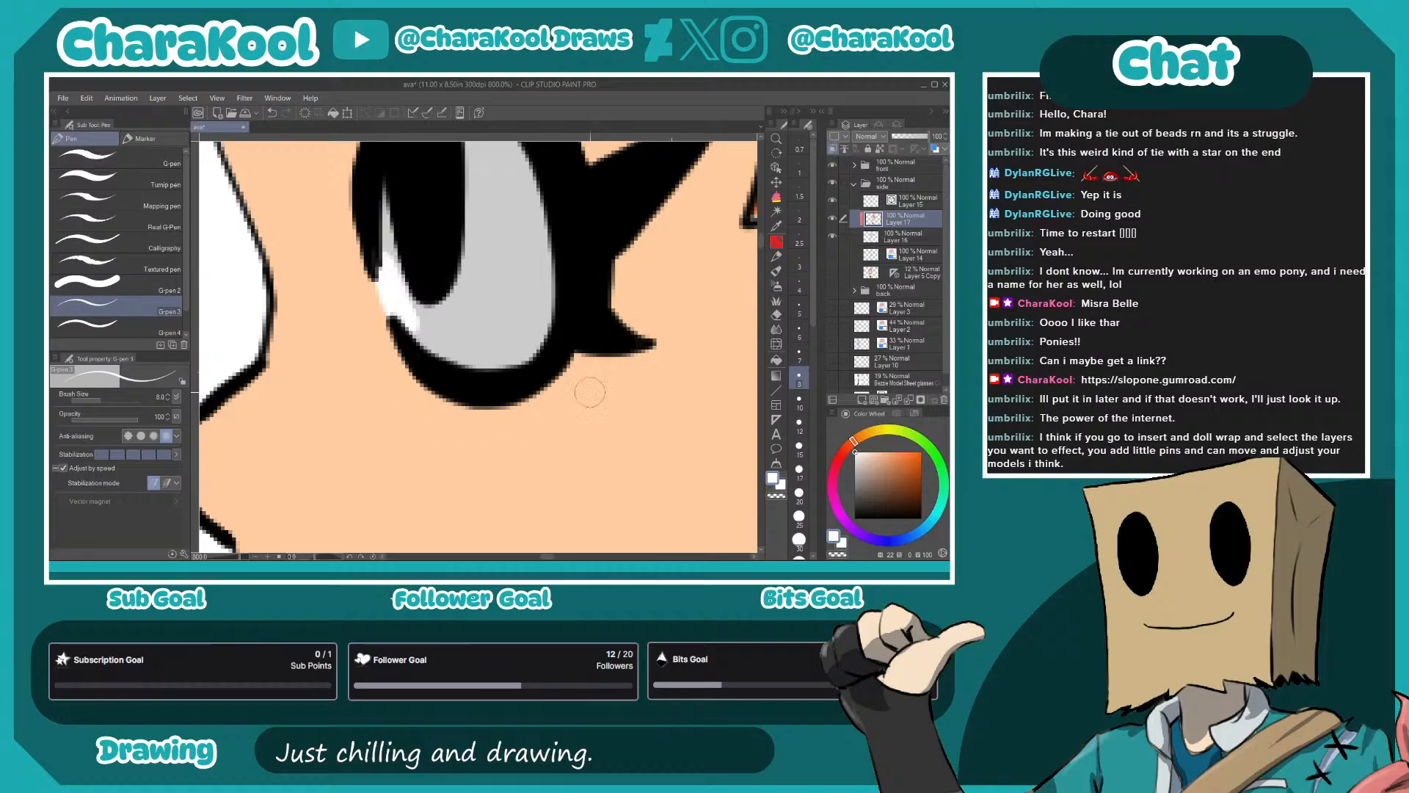
click(778, 362)
click(480, 321)
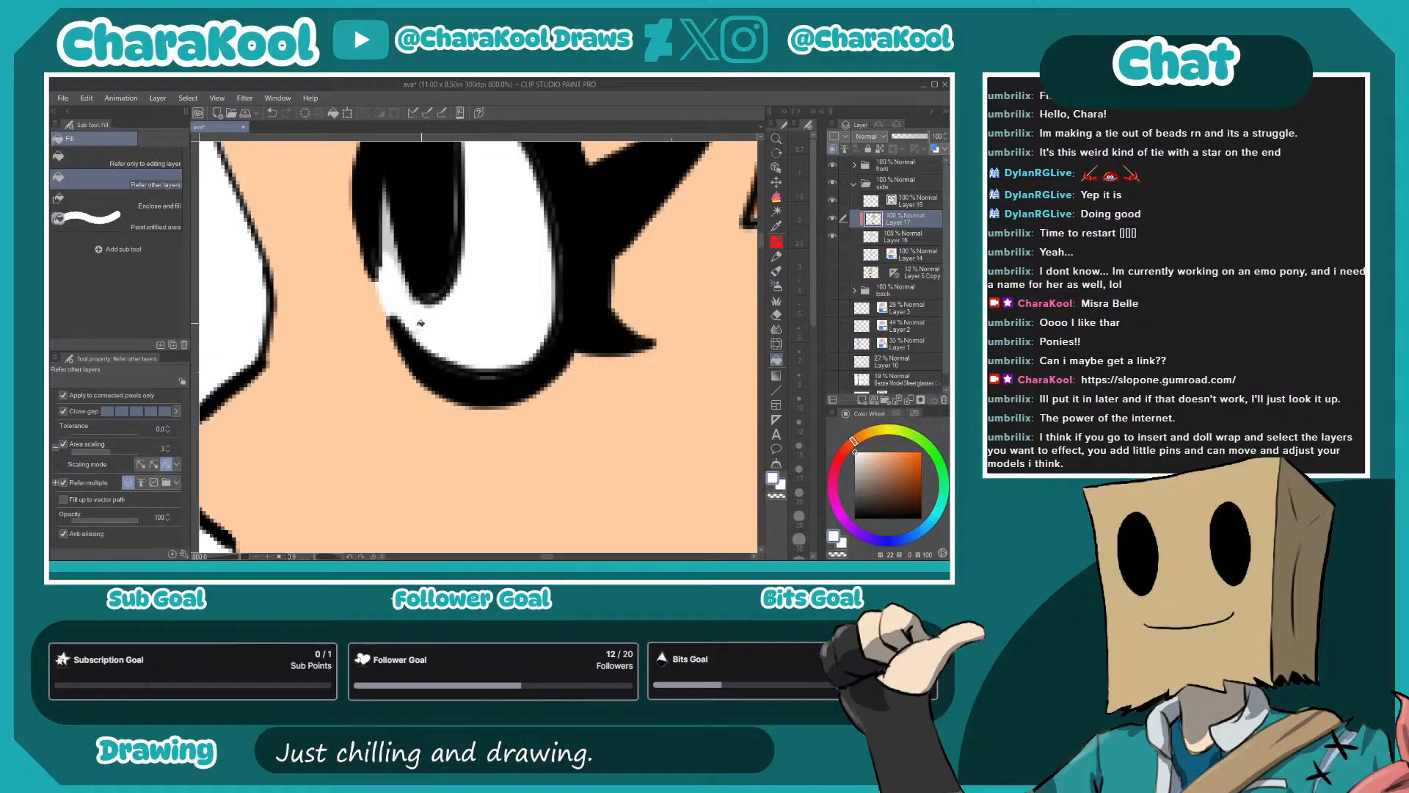
key(ctrl+z)
click(525, 309)
key(ctrl+z)
key(ctrl+z)
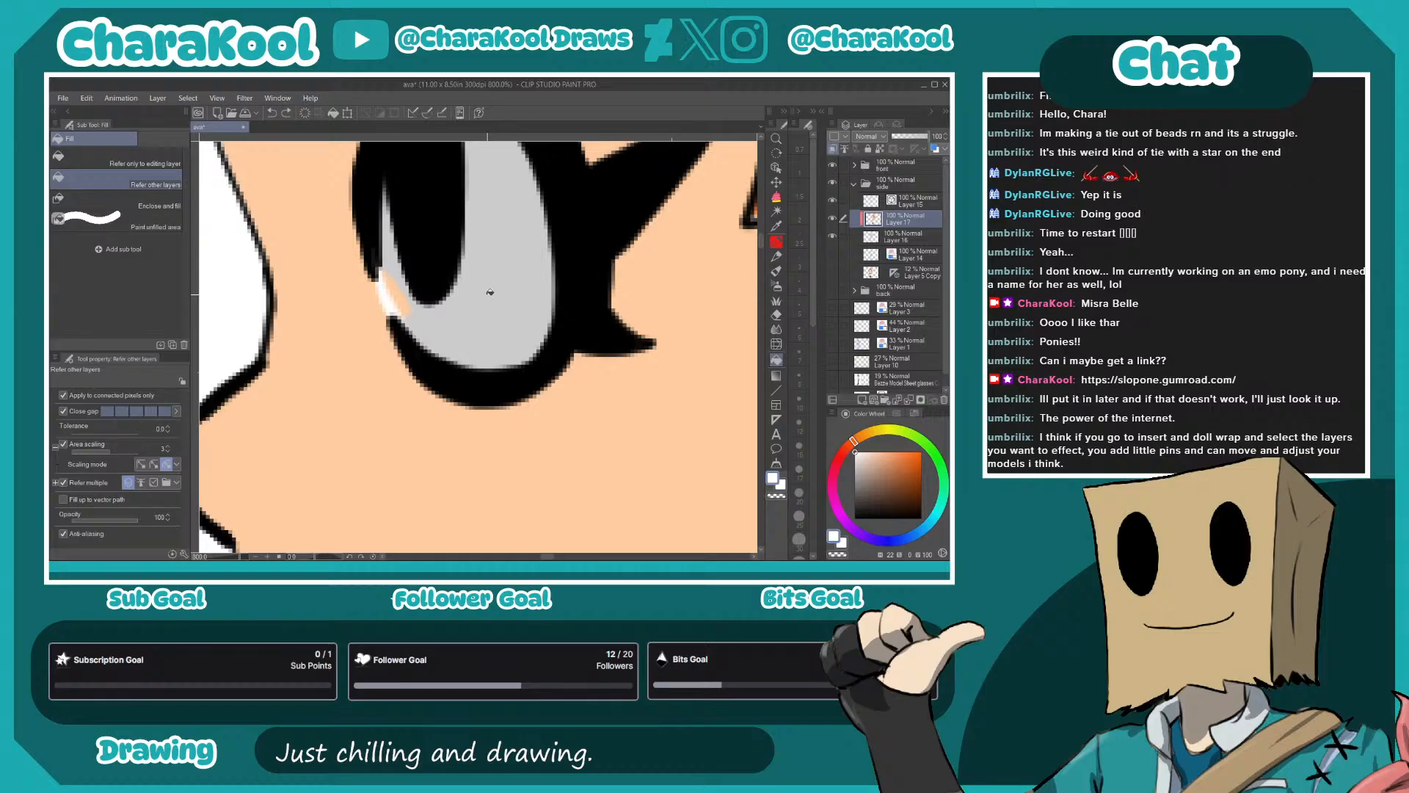
- Fill the gray areas of the side view's eye with white
click(491, 293)
click(401, 290)
click(397, 267)
- Clean up the eye's front gap with white and the pupil's gray fringe with black using the G-pen
key(p)
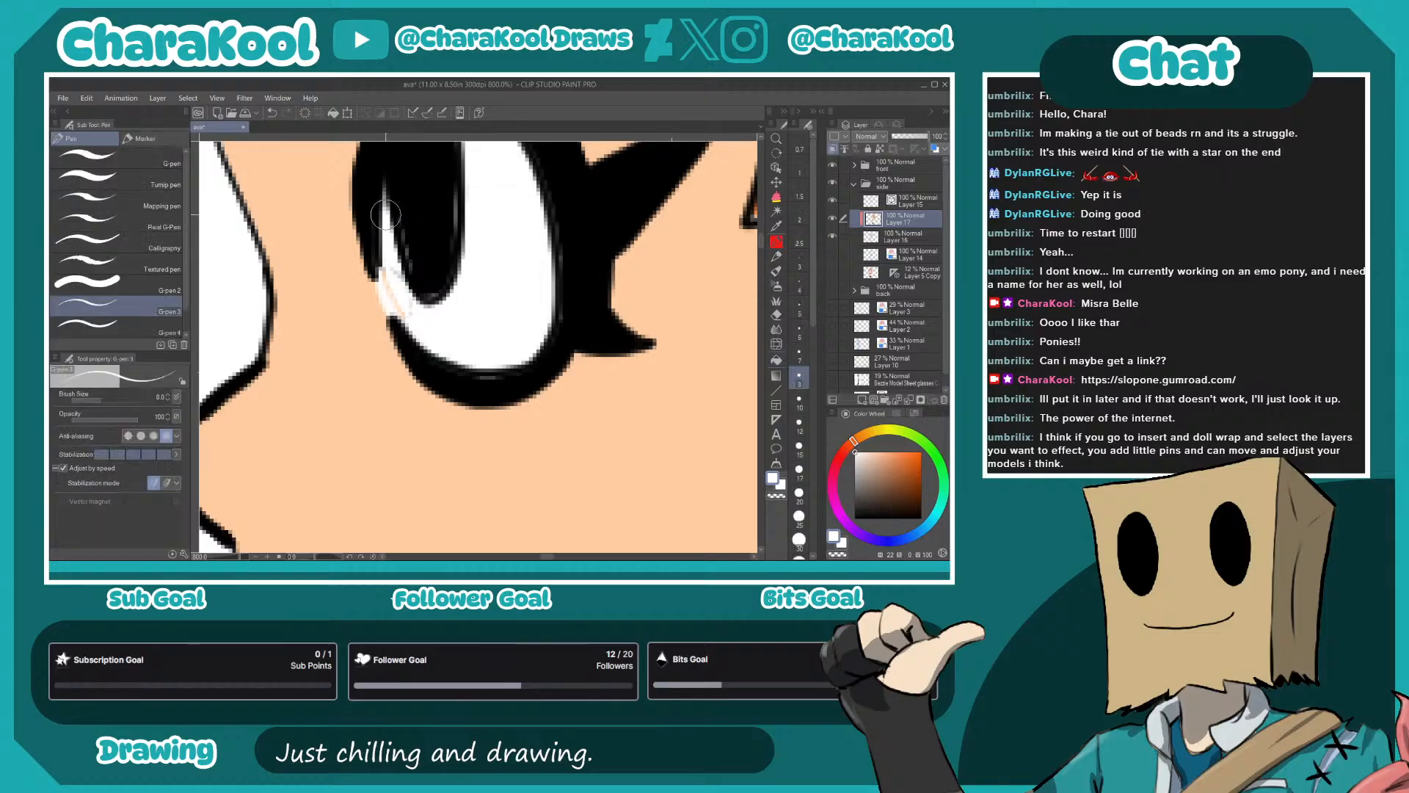
drag(389, 273, 415, 325)
alt+click(431, 220)
mouse_move(401, 219)
mouse_down()
mouse_move(430, 288)
mouse_move(443, 278)
mouse_up()
mouse_move(452, 180)
mouse_down()
mouse_move(457, 241)
mouse_move(417, 294)
mouse_up()
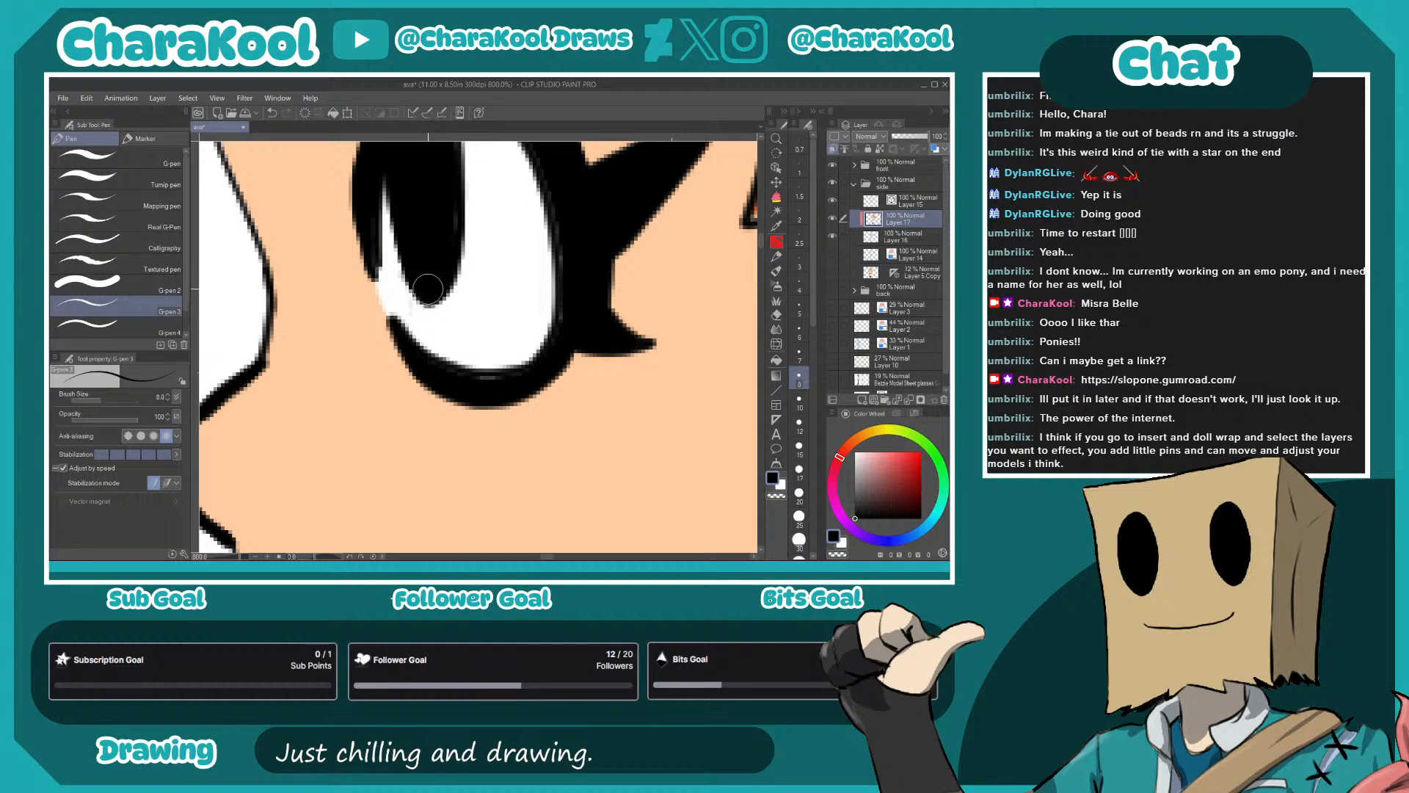
- Paint over the gray fringe inside the eye outline with black and tidy the front edge of the eye white
mouse_move(453, 370)
mouse_down()
mouse_move(420, 349)
mouse_move(519, 375)
mouse_move(566, 288)
mouse_move(530, 149)
mouse_up()
mouse_move(532, 167)
mouse_down()
mouse_move(540, 225)
mouse_move(560, 280)
mouse_up()
mouse_move(561, 279)
mouse_down()
mouse_move(557, 256)
mouse_move(479, 186)
mouse_move(479, 287)
mouse_up()
drag(477, 192, 505, 198)
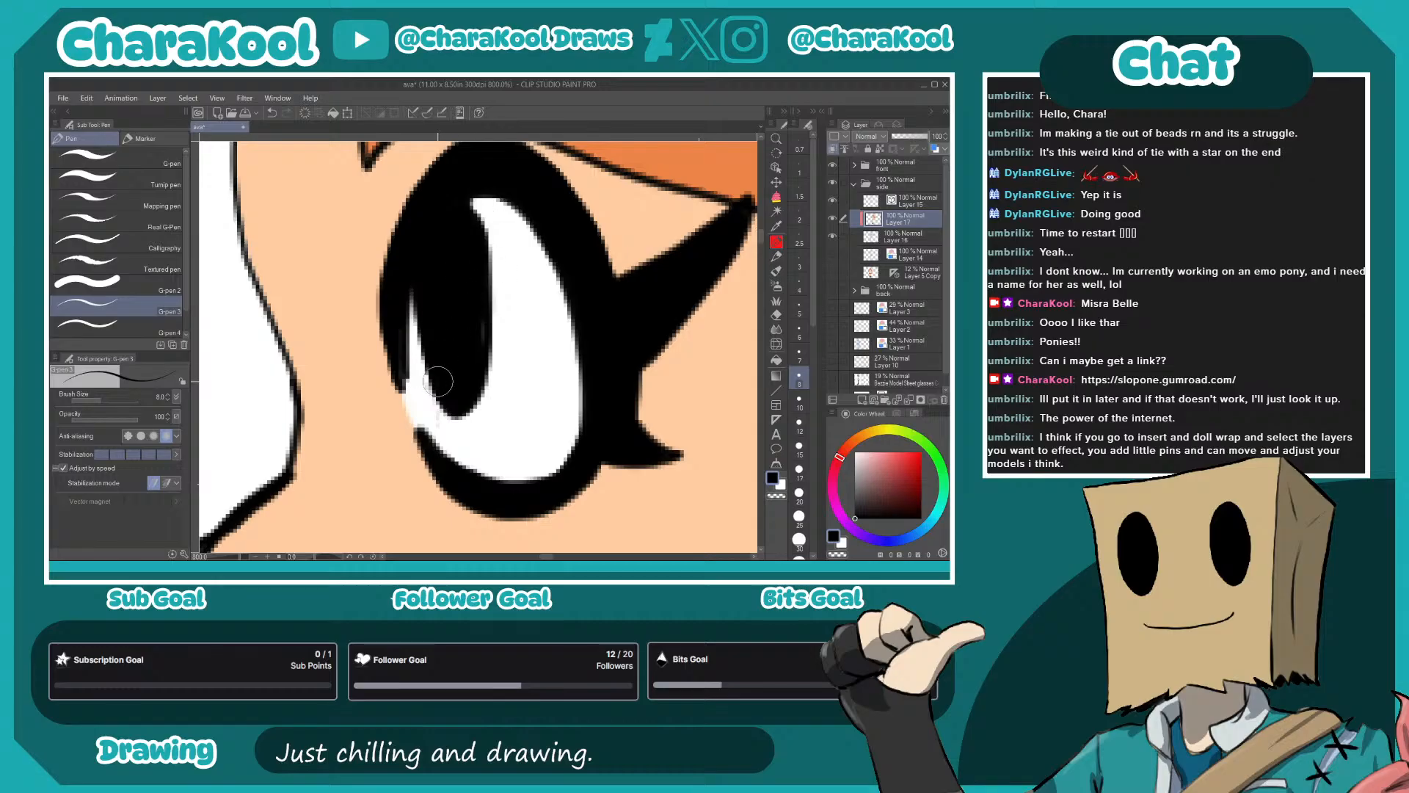
alt+click(504, 359)
mouse_move(406, 390)
mouse_down()
mouse_move(431, 442)
mouse_move(476, 468)
mouse_up()
scroll(477, 468, down, 8)
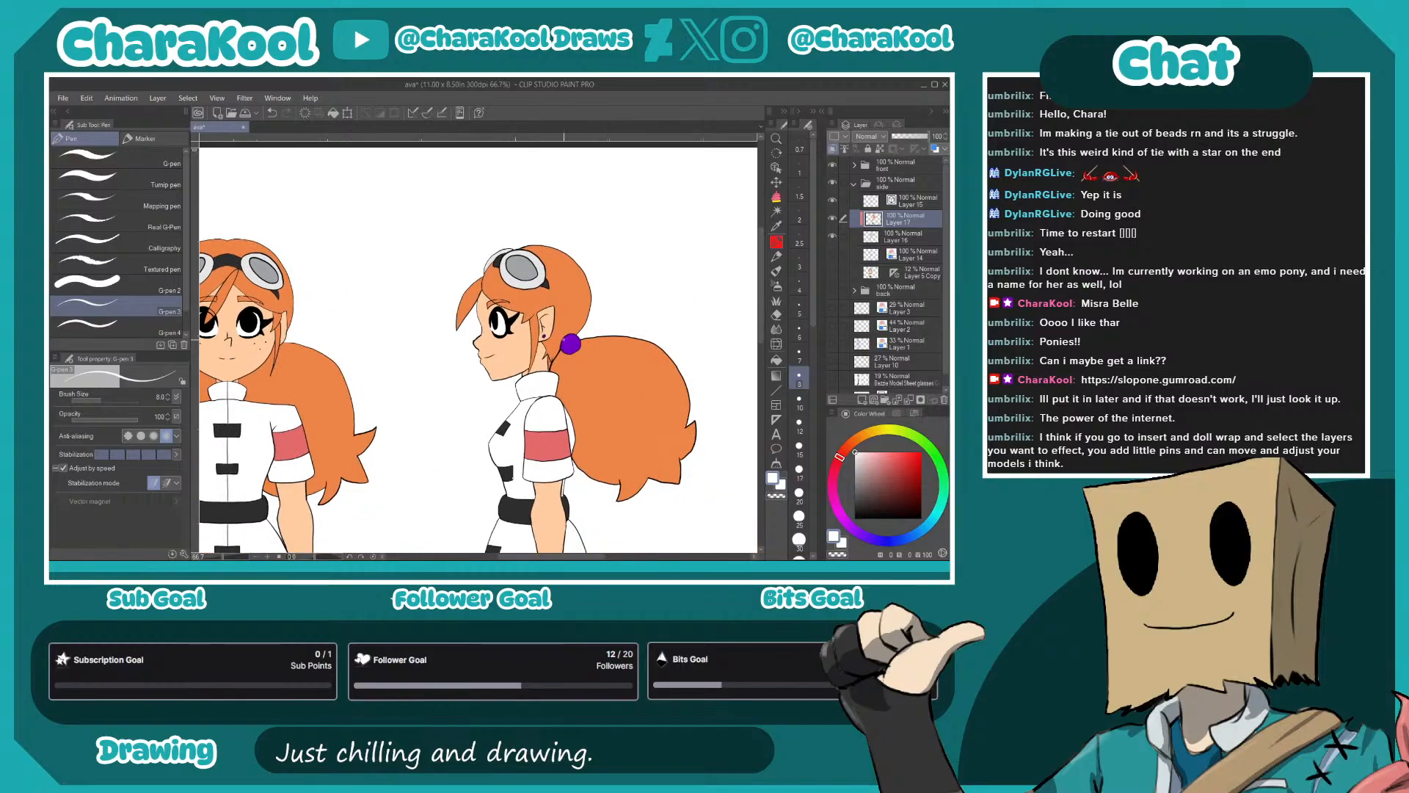
- Recolor the side view's earring with the gray sampled from the goggles and touch up the hair gap at the nape with orange
alt+click(527, 269)
scroll(542, 340, up, 5)
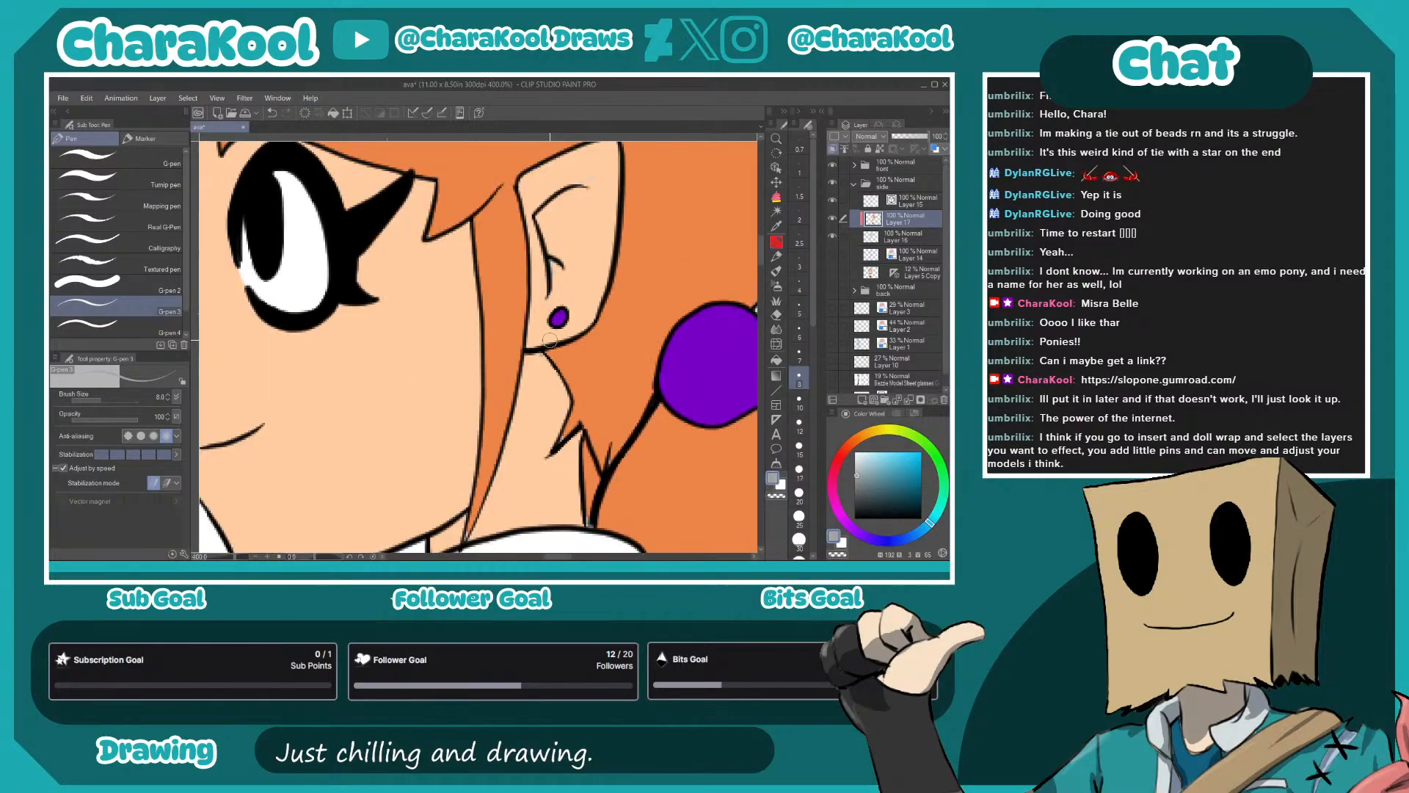
alt+click(560, 272)
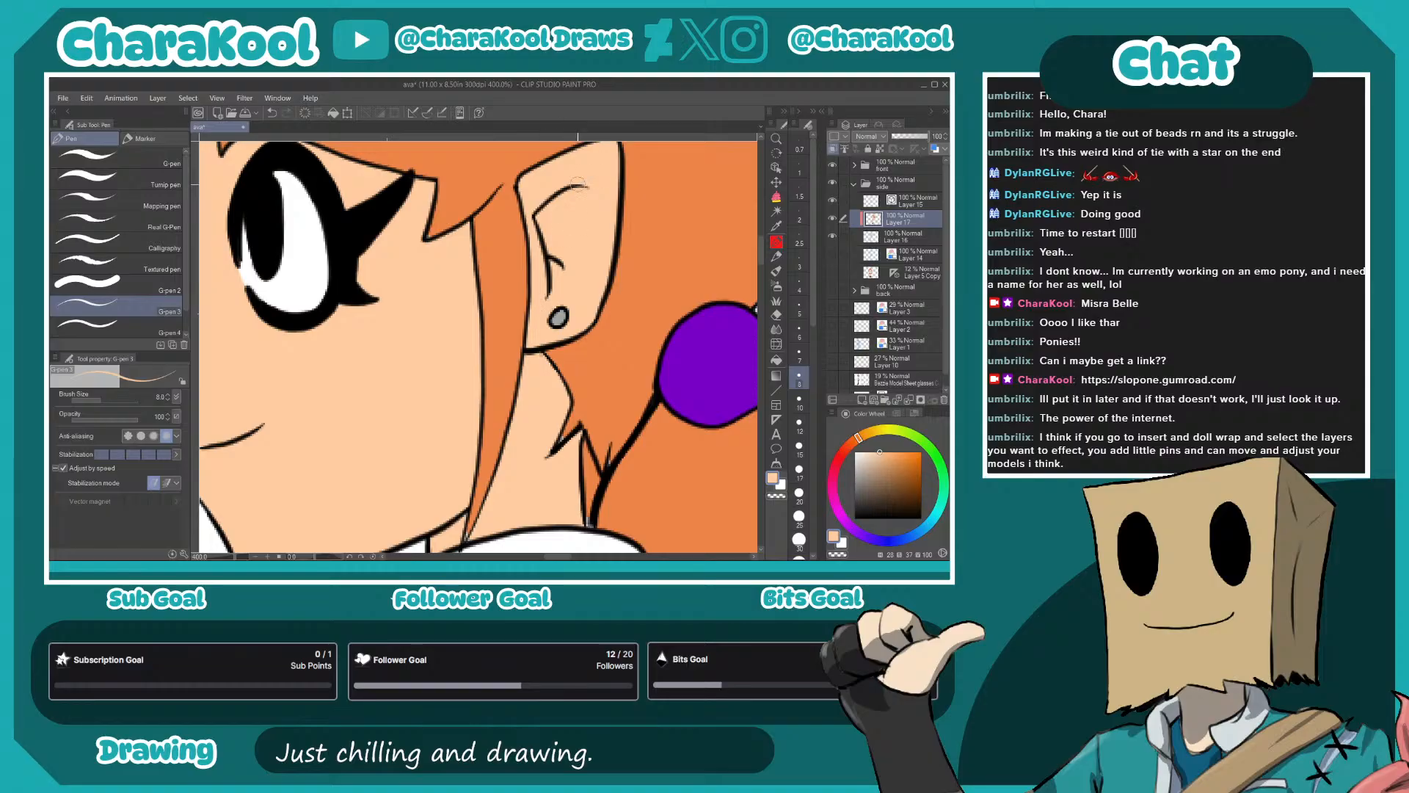
alt+click(561, 439)
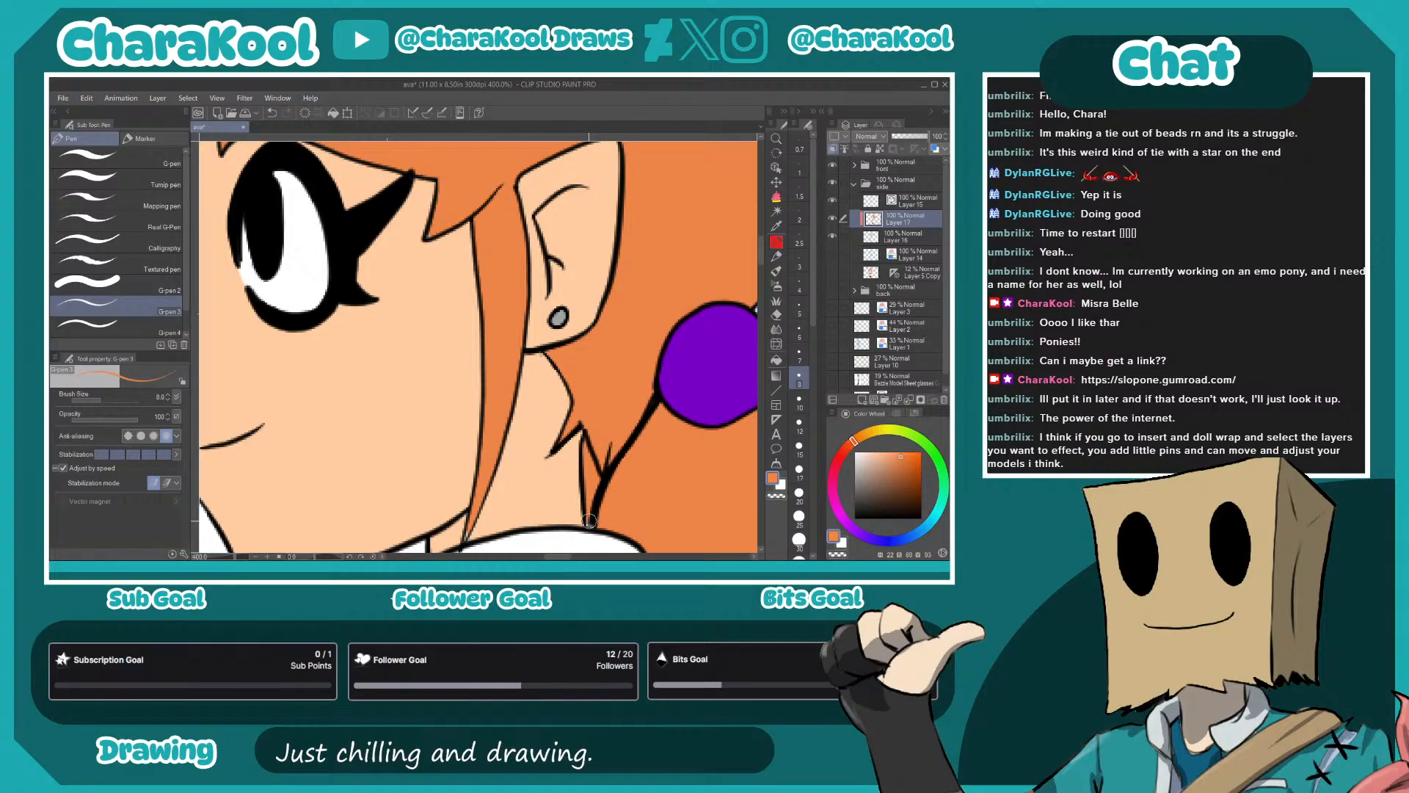
scroll(592, 522, down, 5)
alt+click(515, 274)
scroll(596, 482, down, 2)
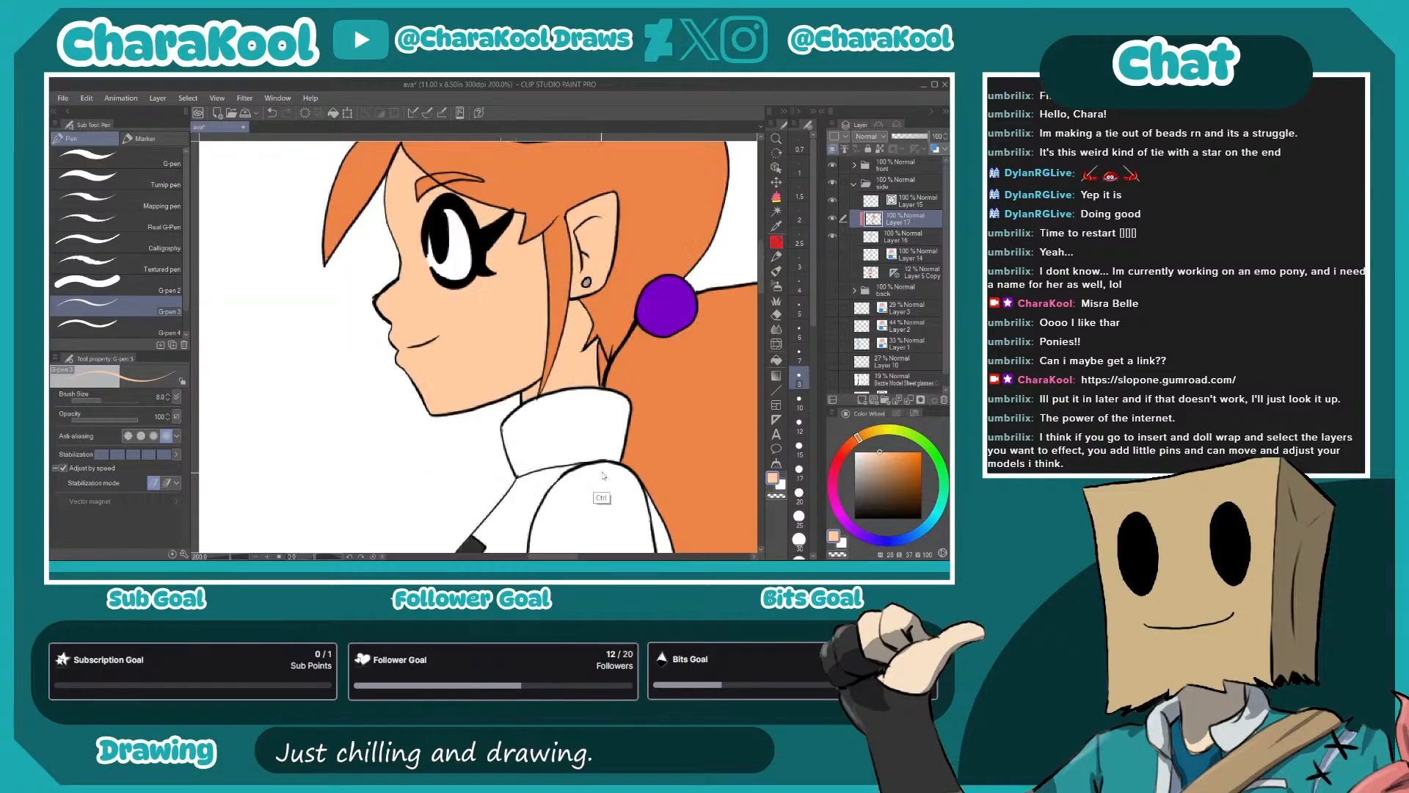
alt+click(597, 502)
- Examine the side view's flats from the collar to the boots for missed spots and compare them with the front view
scroll(611, 479, down, 1)
drag(695, 470, 598, 193)
drag(628, 408, 606, 199)
drag(600, 309, 599, 179)
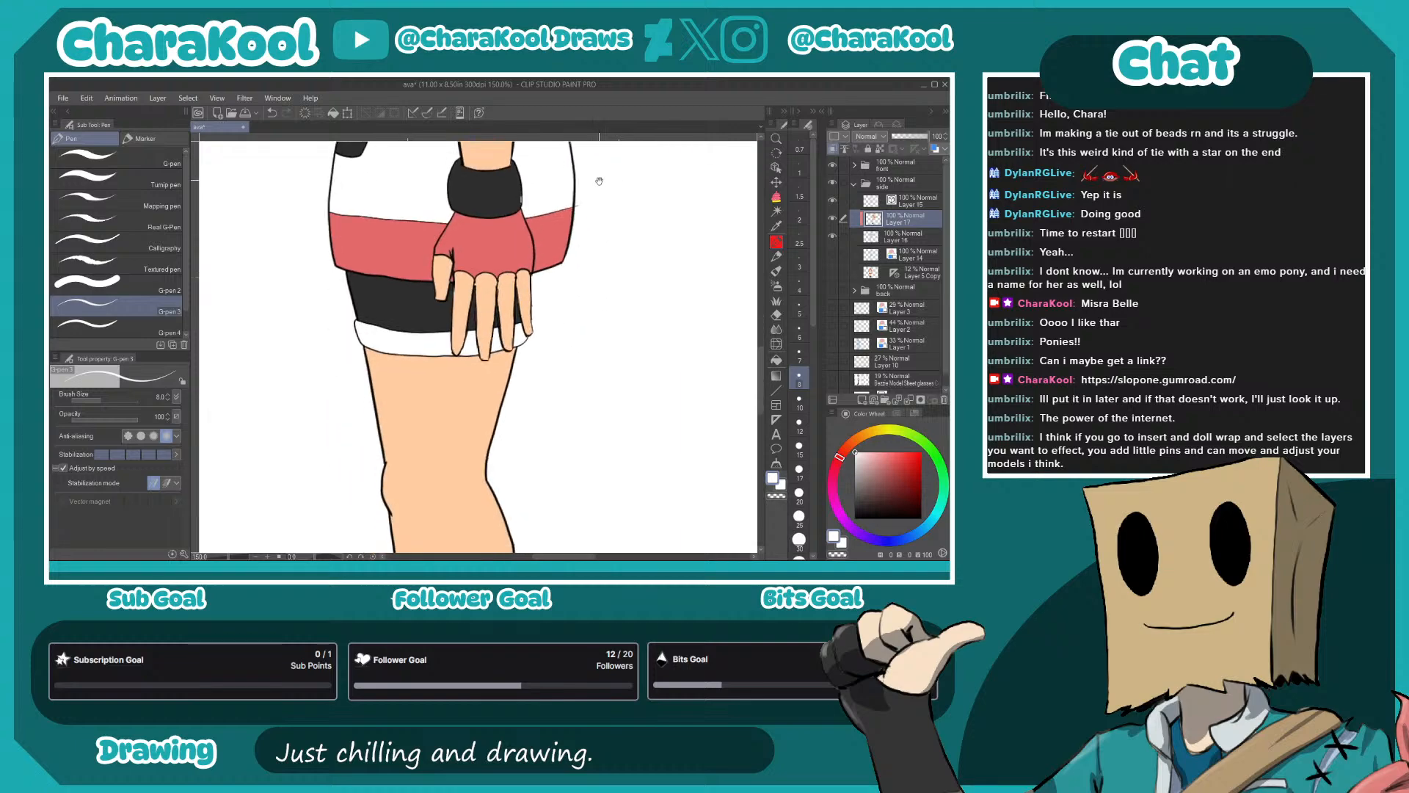
drag(576, 245, 571, 306)
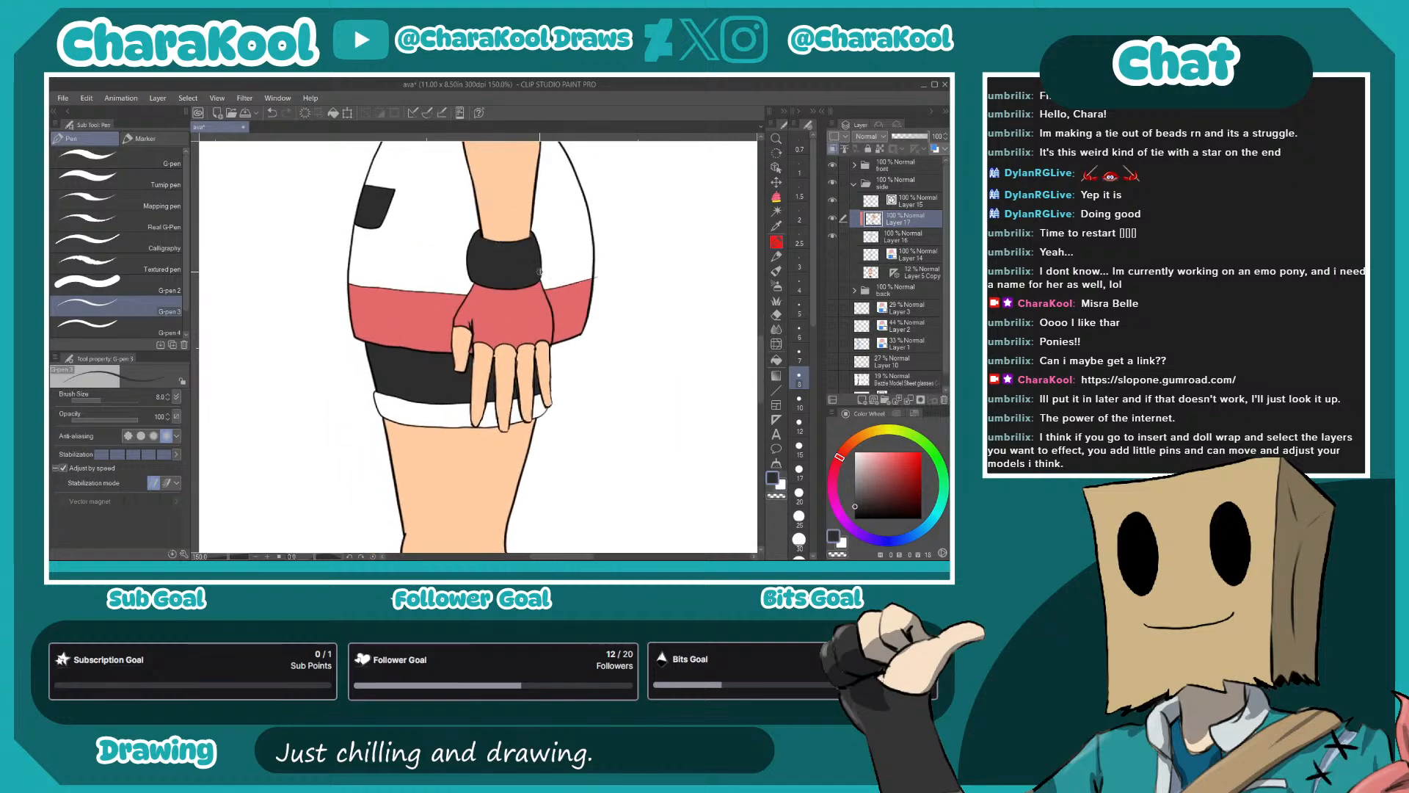
scroll(580, 155, down, 10)
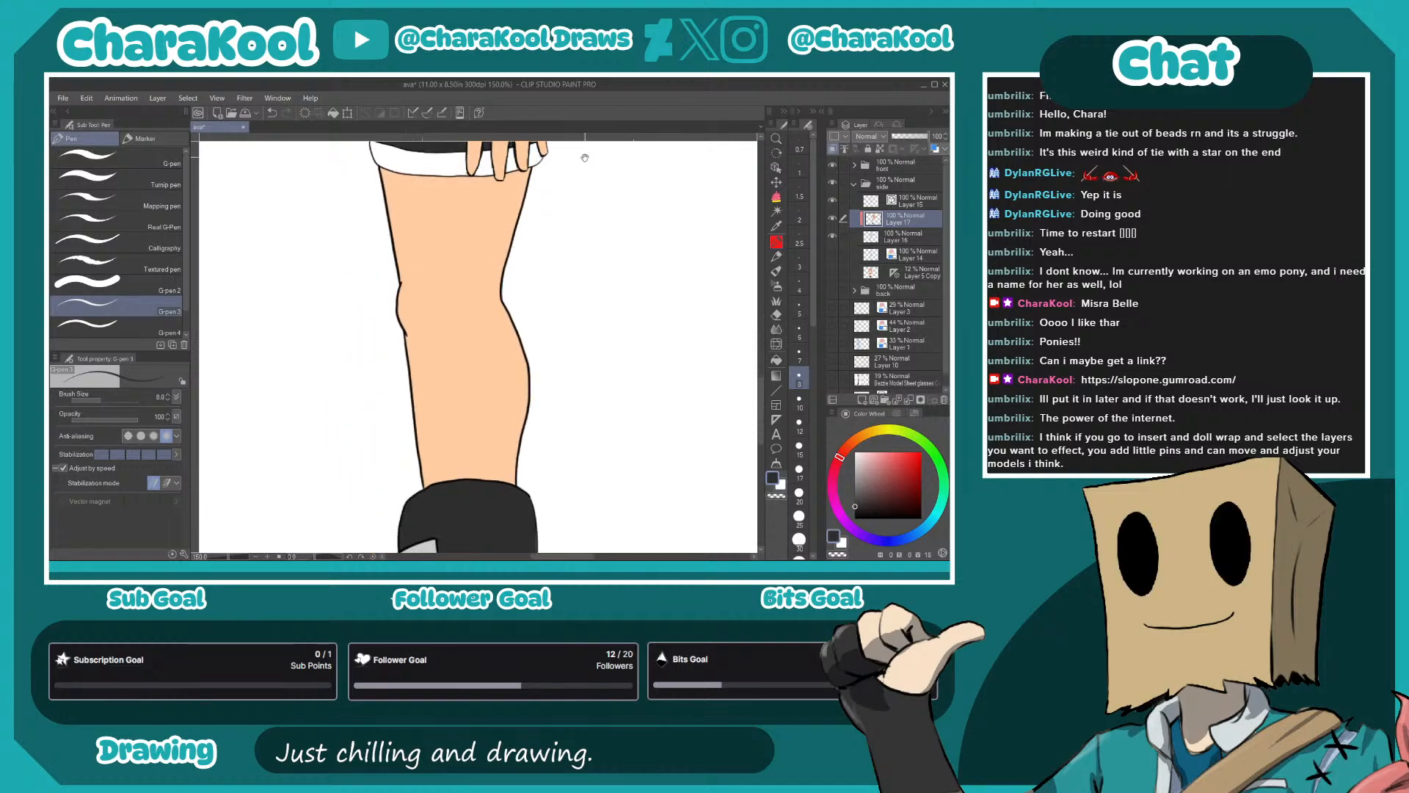
scroll(595, 215, down, 4)
drag(615, 209, 576, 444)
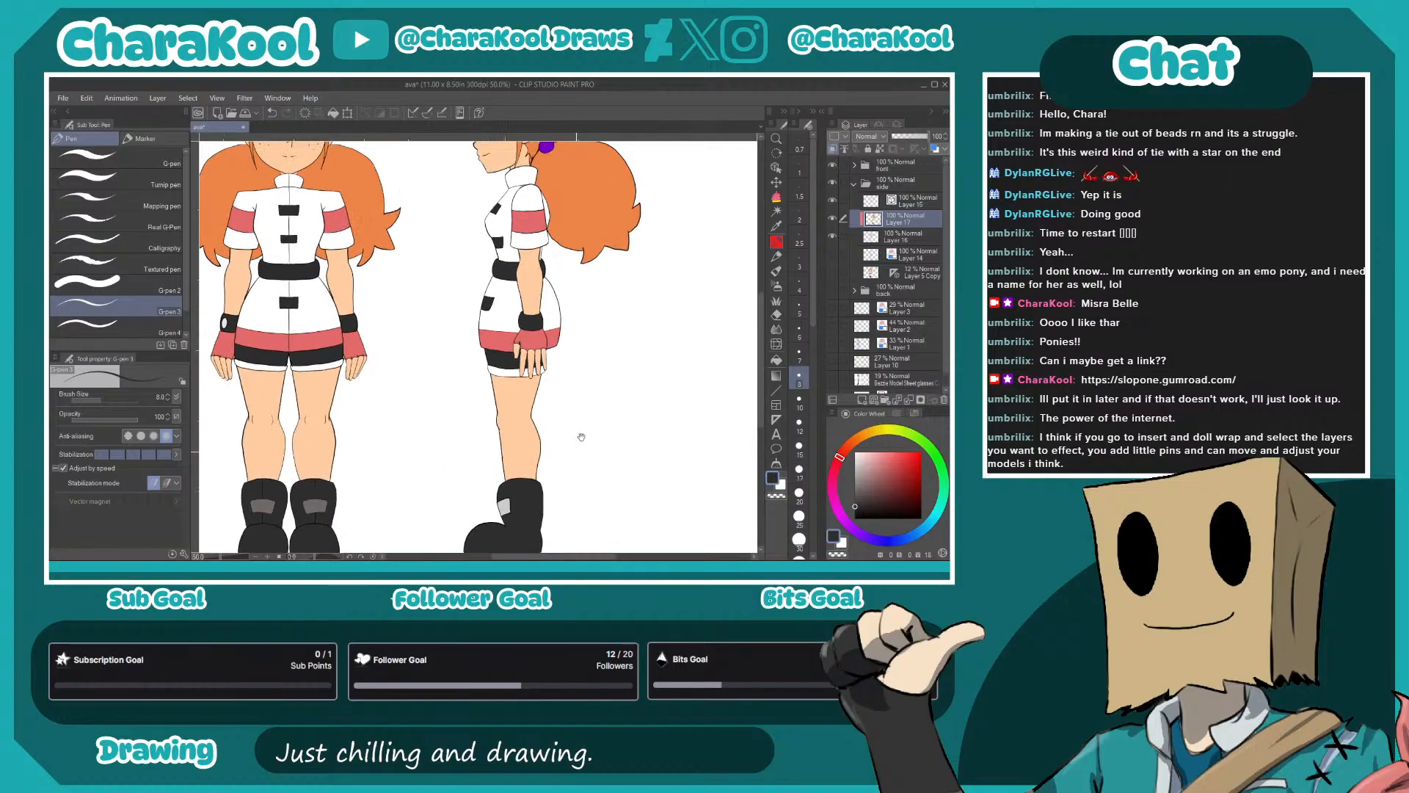
drag(615, 364, 593, 446)
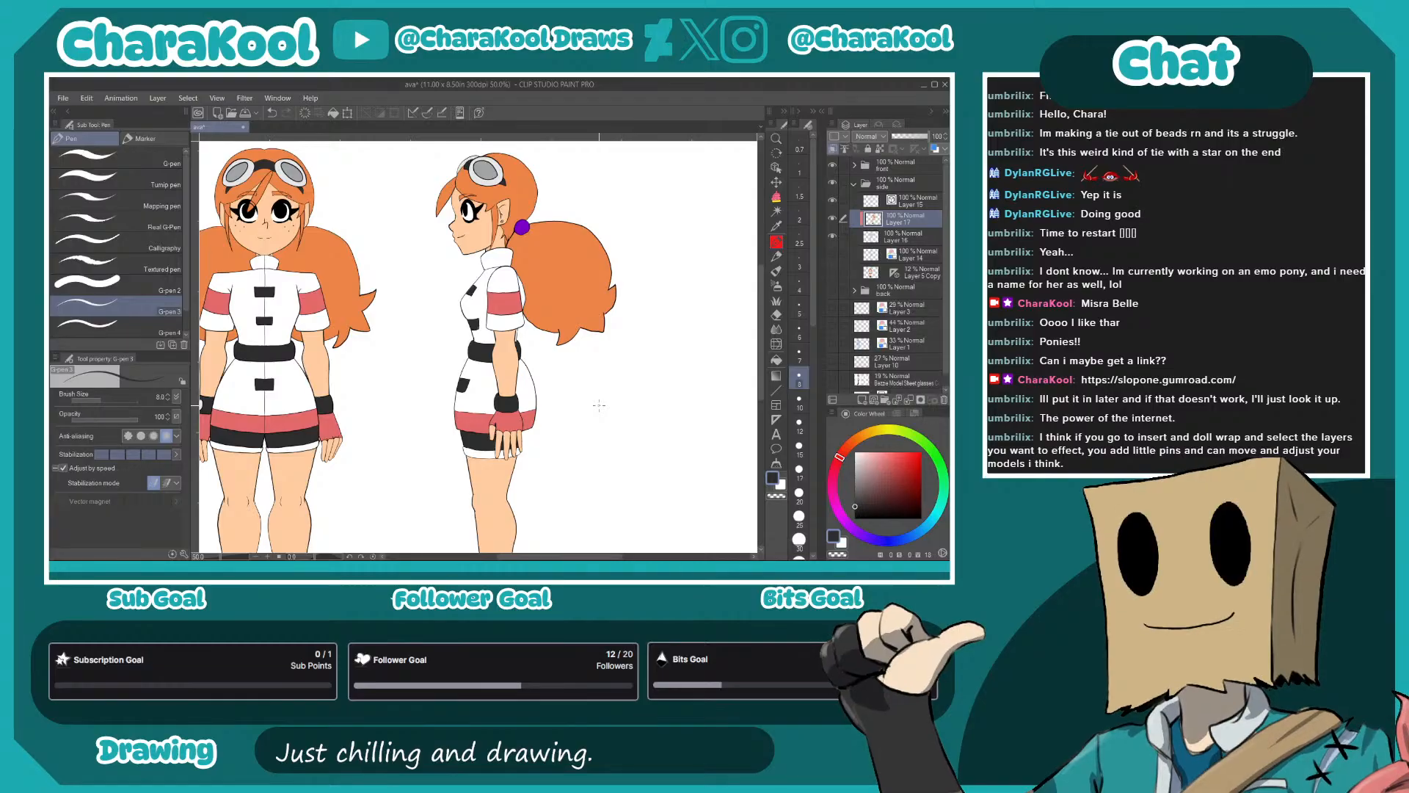
scroll(604, 402, down, 1)
scroll(604, 403, down, 3)
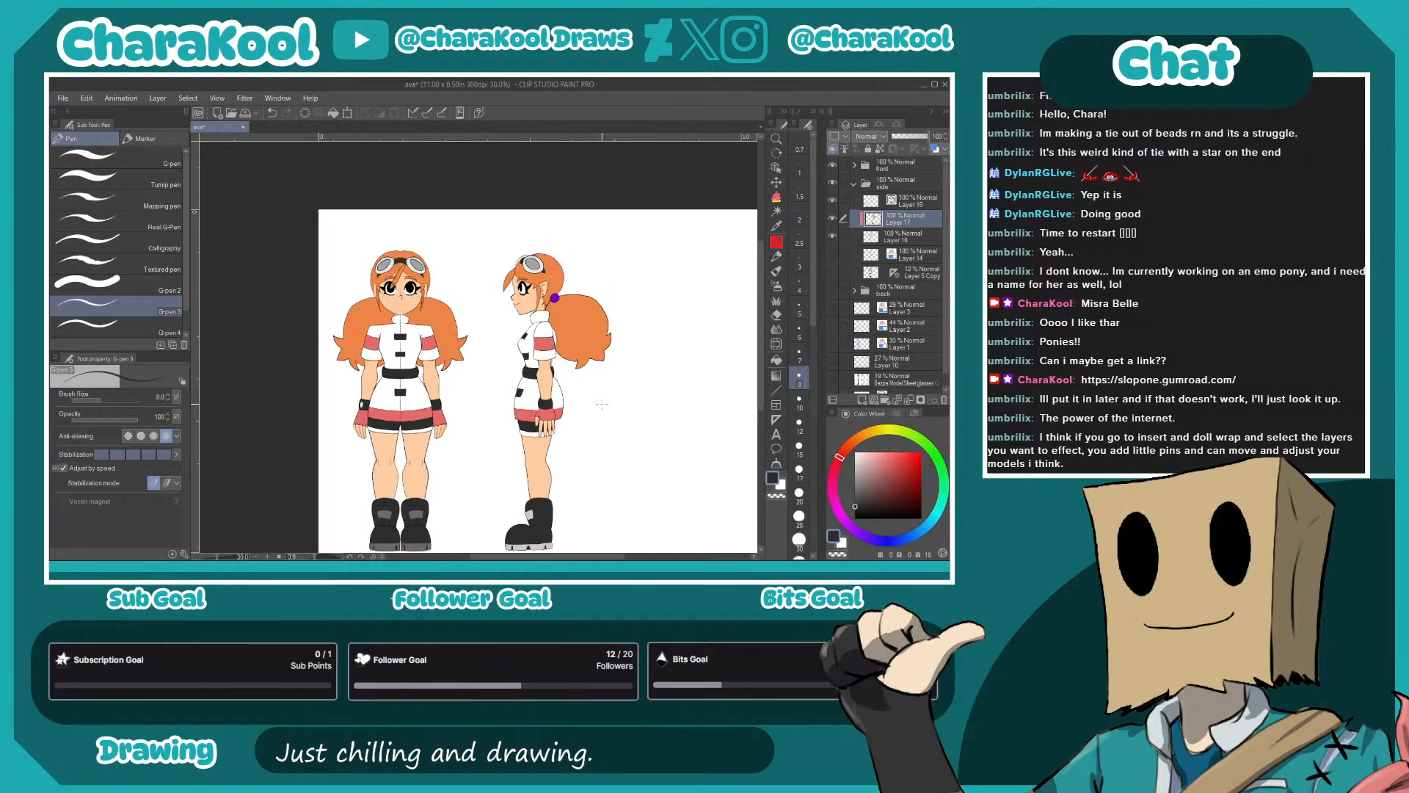
drag(601, 404, 610, 371)
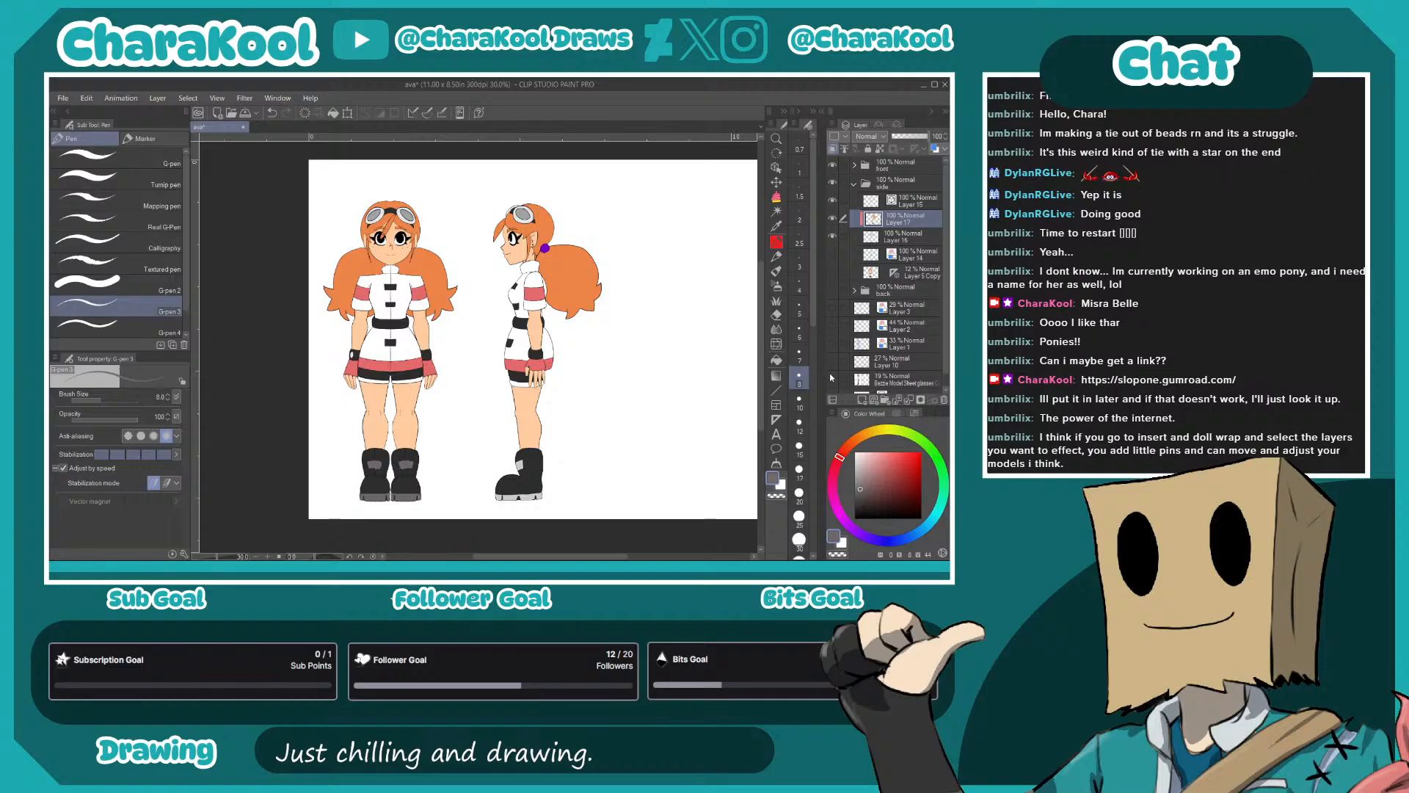
- Collapse the side folder and make the back folder visible
click(776, 359)
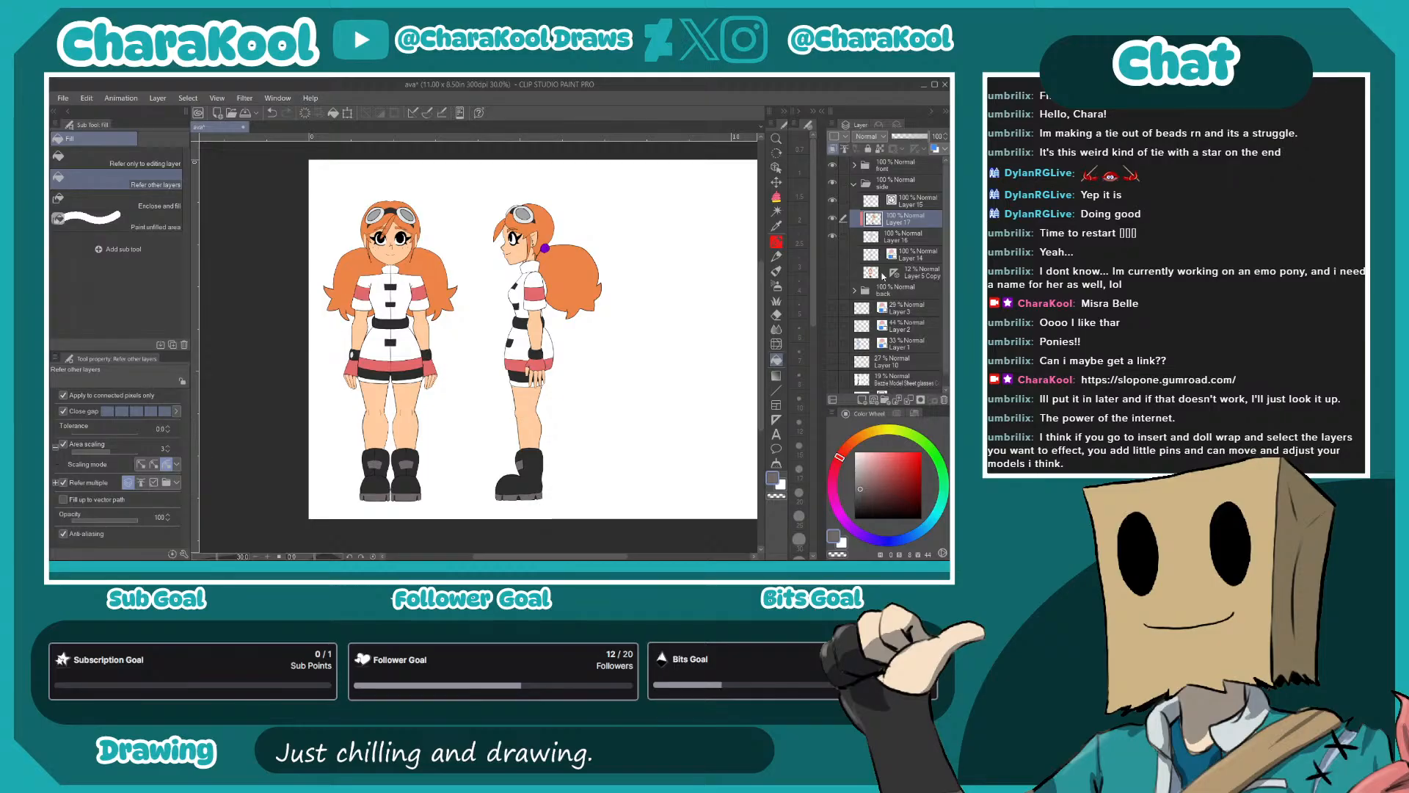
click(854, 185)
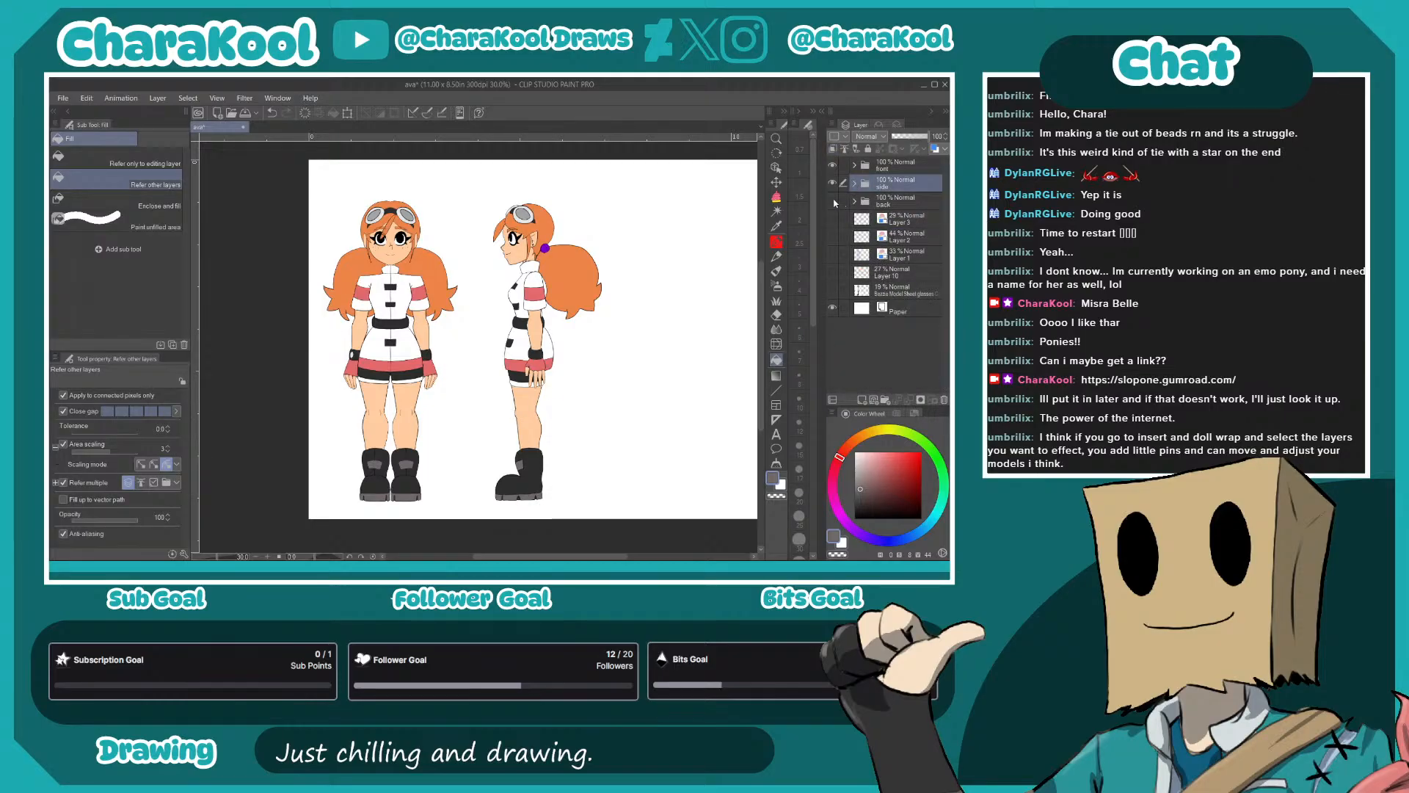
click(833, 202)
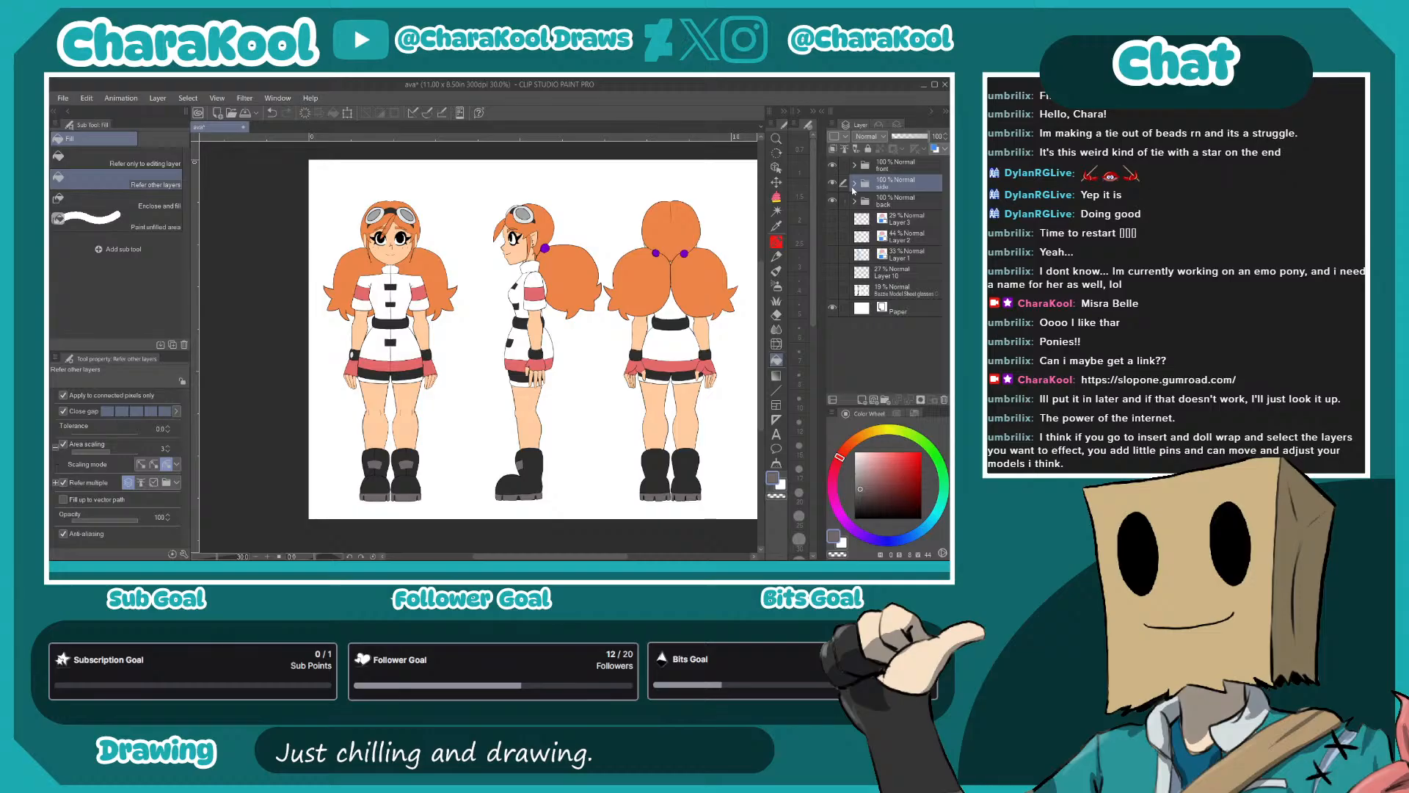
- Move the side view slightly closer to the front view to even out the spacing between the three figures
click(777, 182)
drag(642, 333, 625, 337)
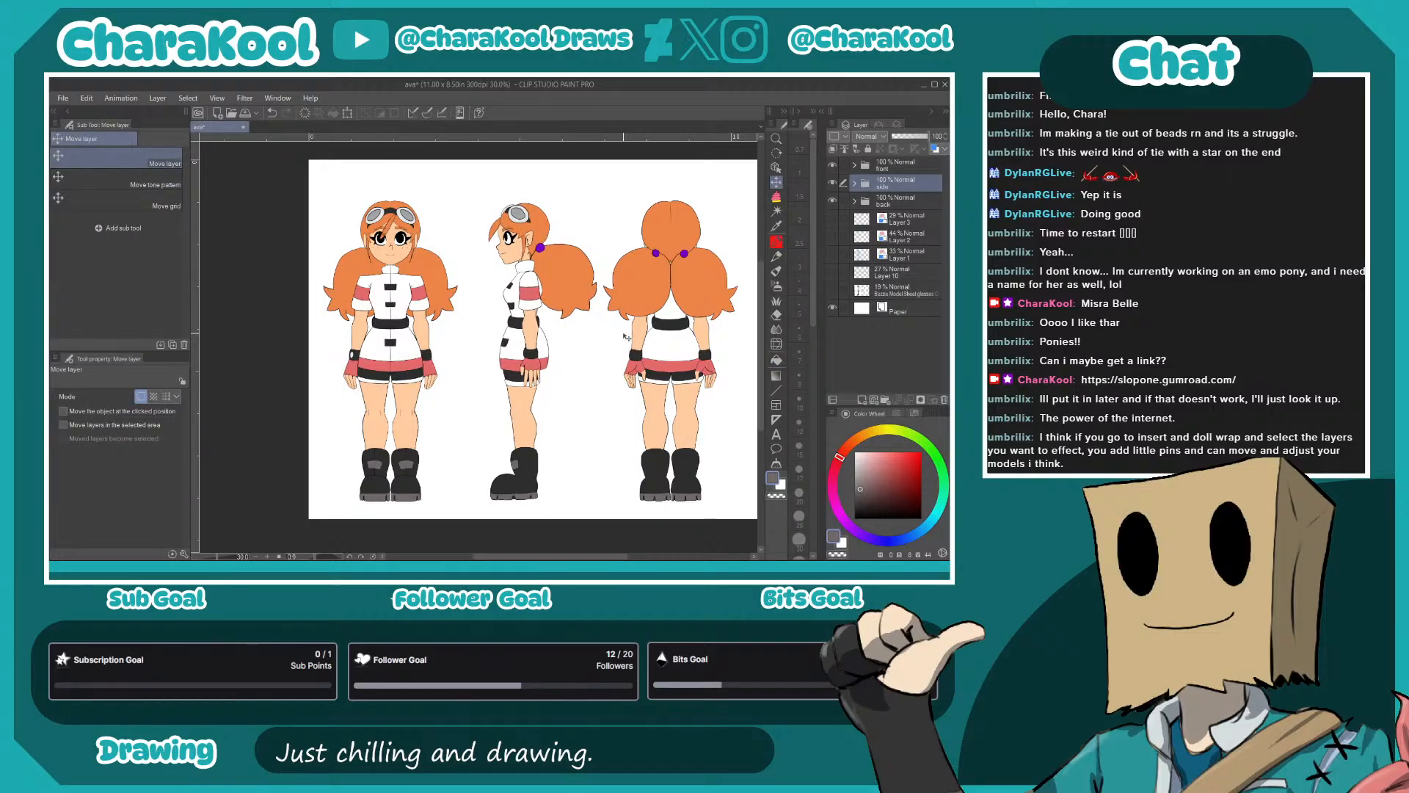
key(ctrl+z)
drag(619, 373, 607, 372)
- Show the height guide line layer, set the drawing color to black and add a new layer above the front folder
click(834, 272)
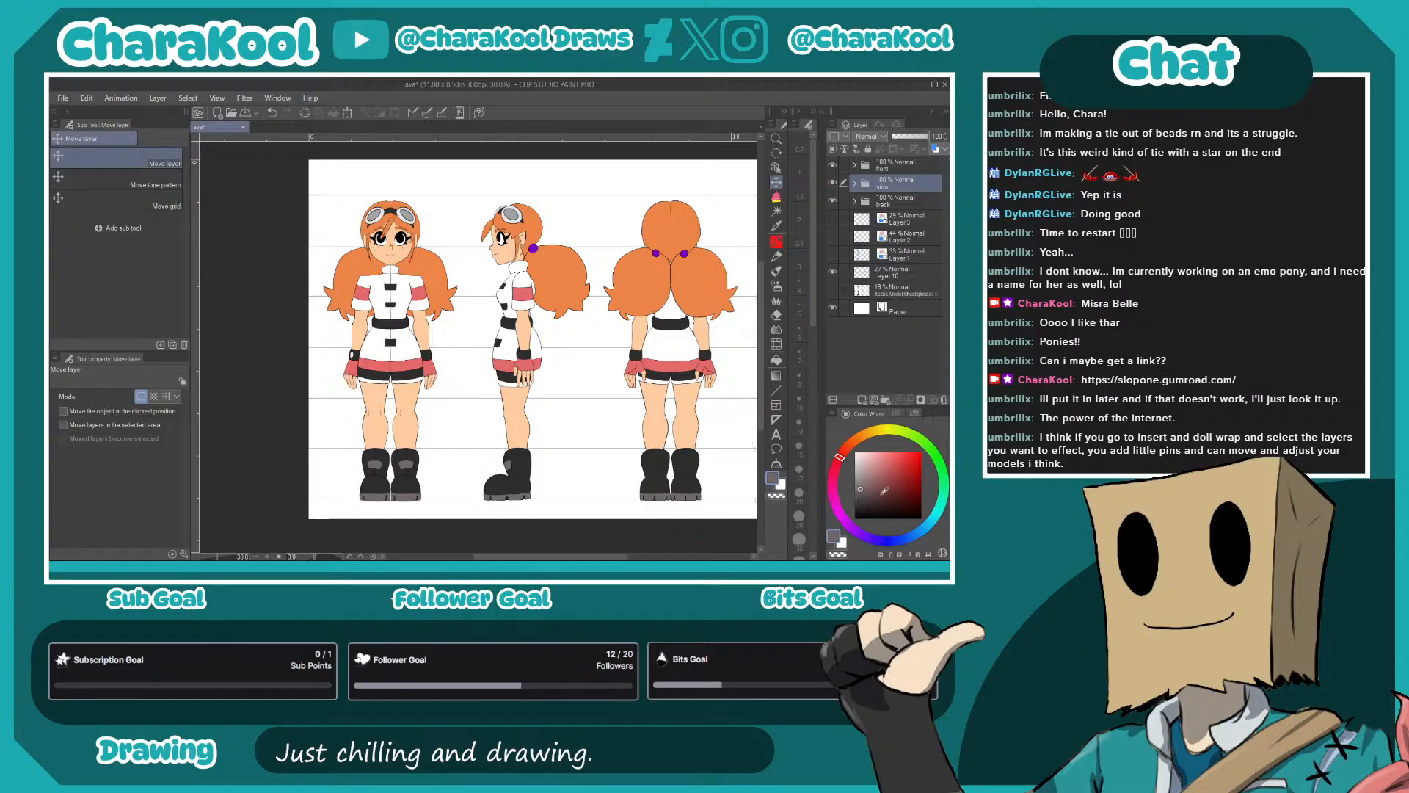
click(856, 519)
click(893, 169)
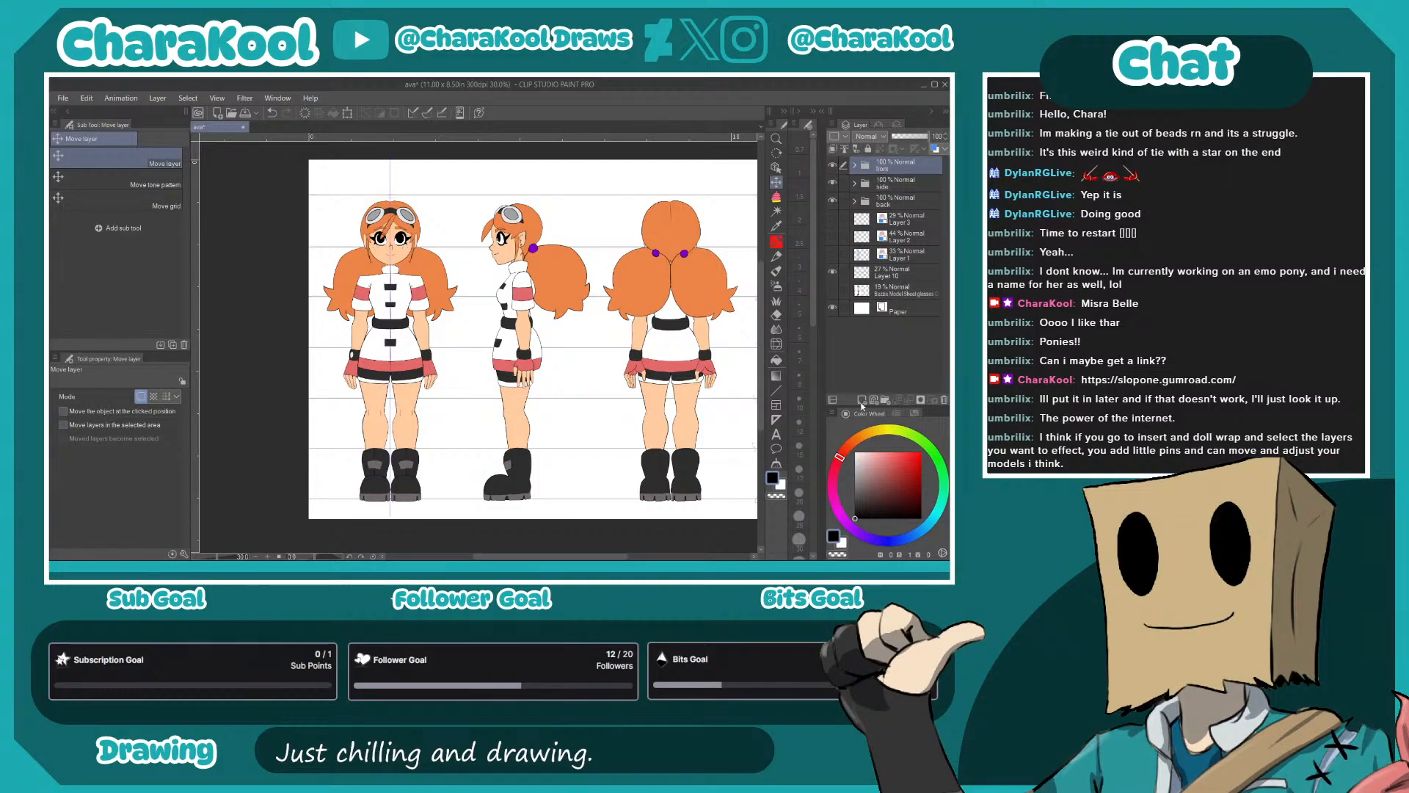
click(863, 399)
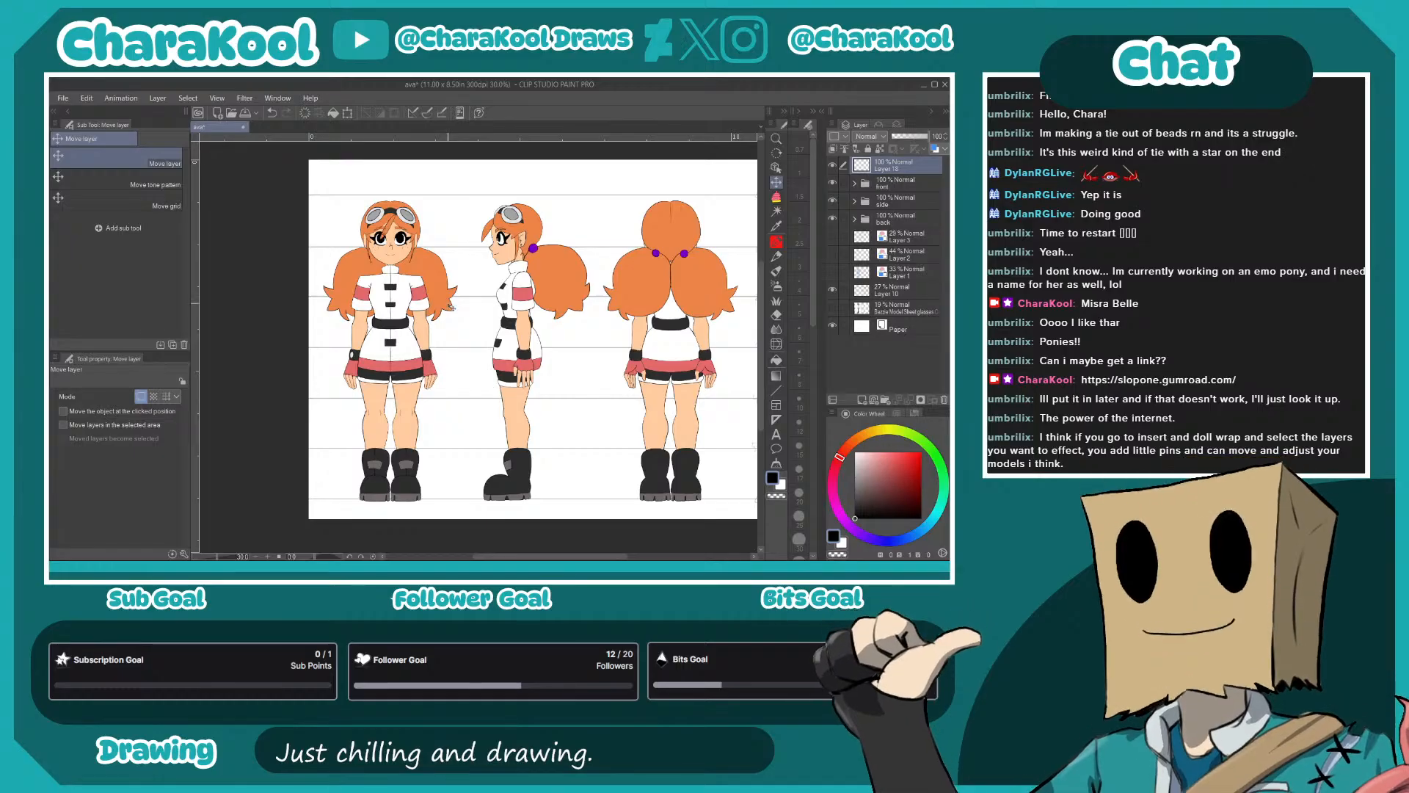
- Handwrite the labels Front, Side and Back above the three figures with G-pen 4 at size 20
key(p)
click(162, 286)
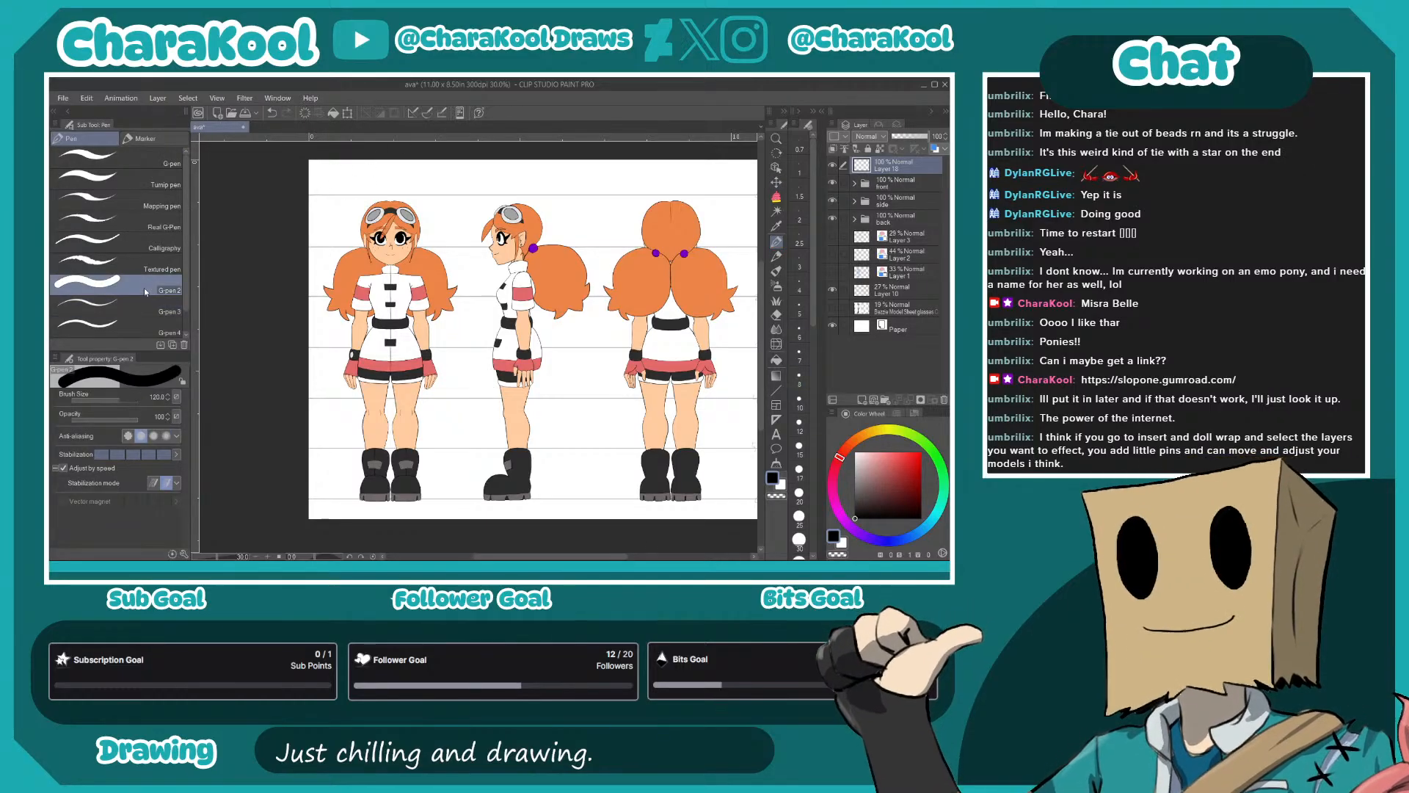
click(182, 322)
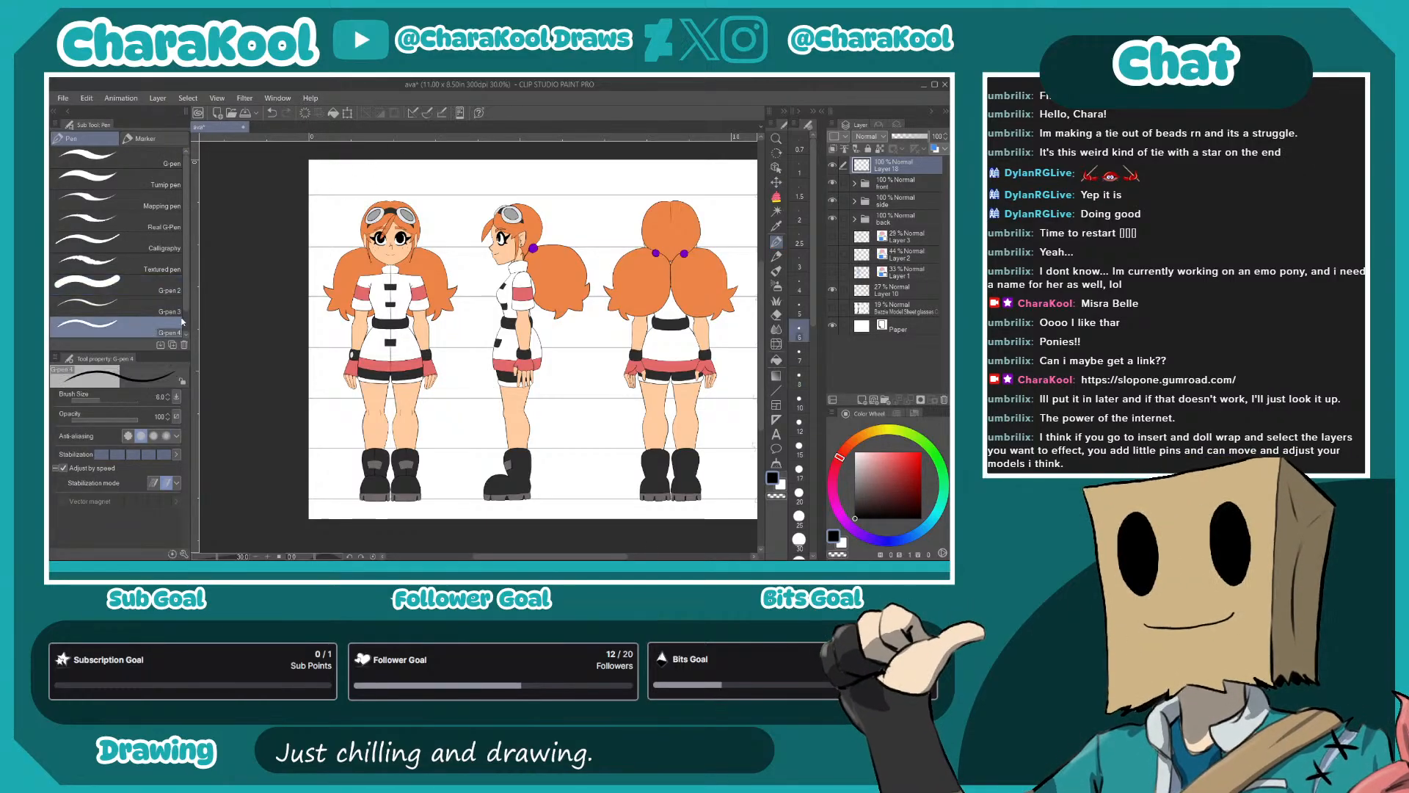
click(800, 493)
mouse_move(359, 168)
mouse_down()
mouse_move(361, 185)
mouse_move(369, 167)
mouse_up()
drag(360, 177, 403, 184)
drag(395, 175, 413, 172)
drag(503, 174, 521, 181)
drag(520, 175, 541, 178)
drag(653, 170, 653, 184)
drag(653, 168, 654, 182)
drag(669, 175, 686, 180)
drag(689, 168, 689, 170)
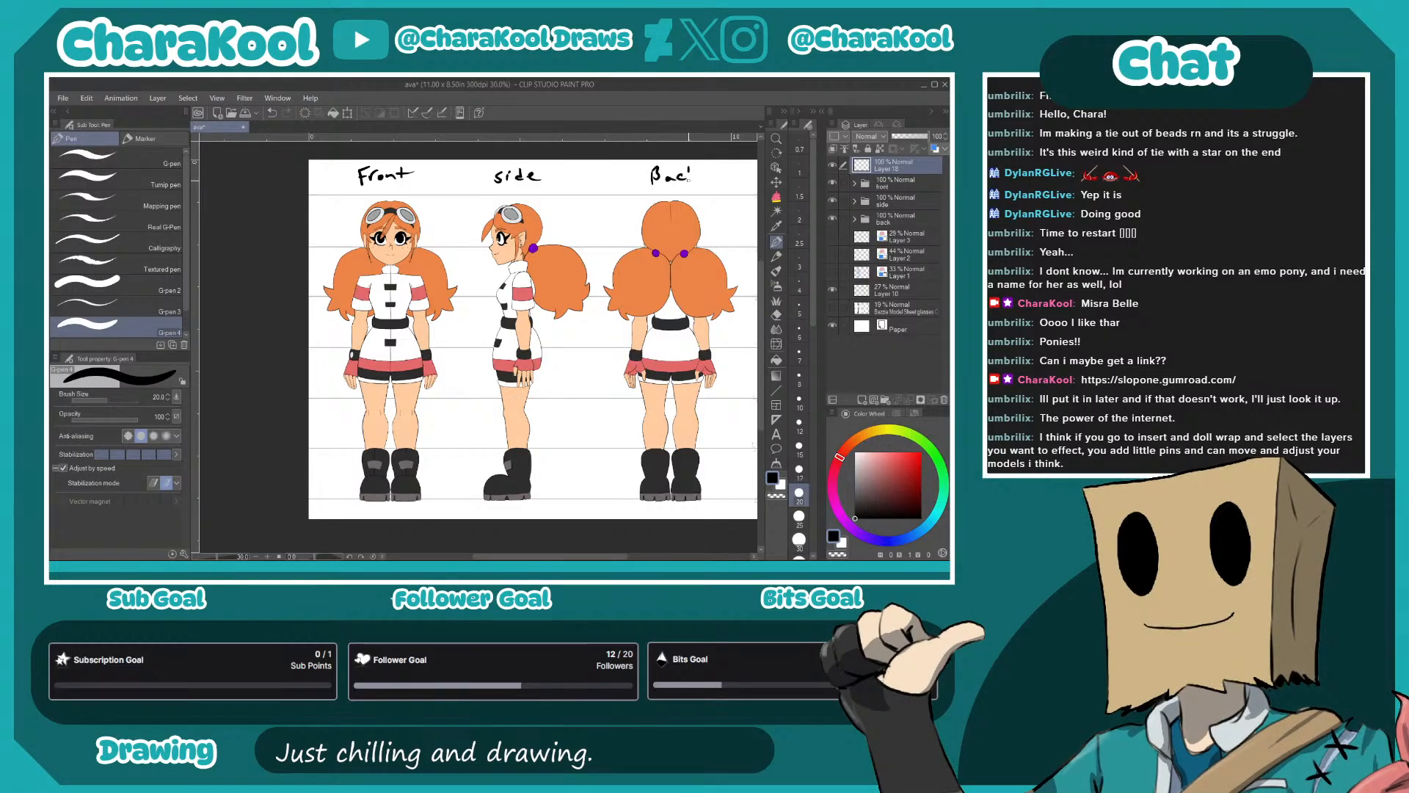
- Raise the height guide line layer's opacity to 100%
drag(694, 420, 601, 393)
drag(660, 182, 646, 243)
click(880, 286)
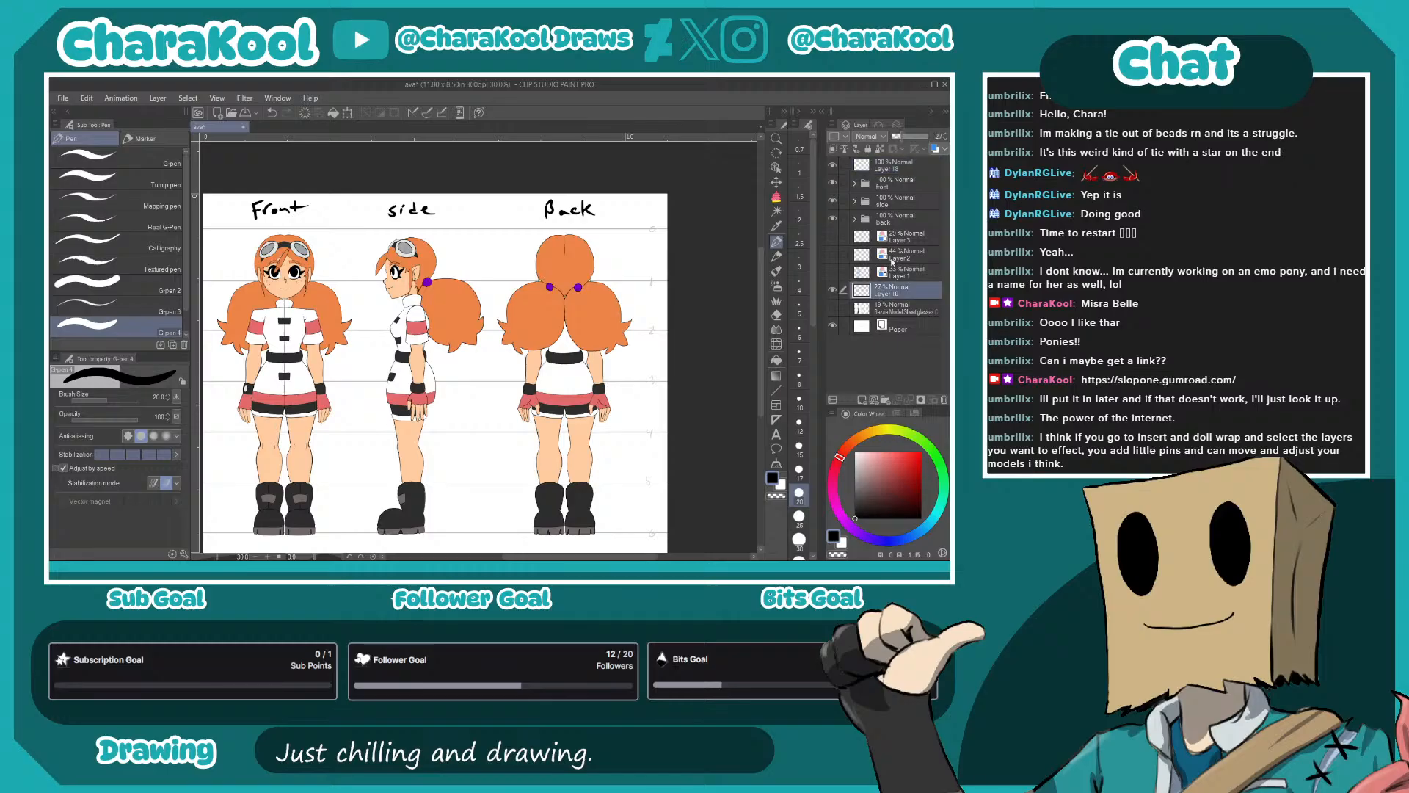
drag(907, 137, 924, 149)
drag(630, 344, 663, 289)
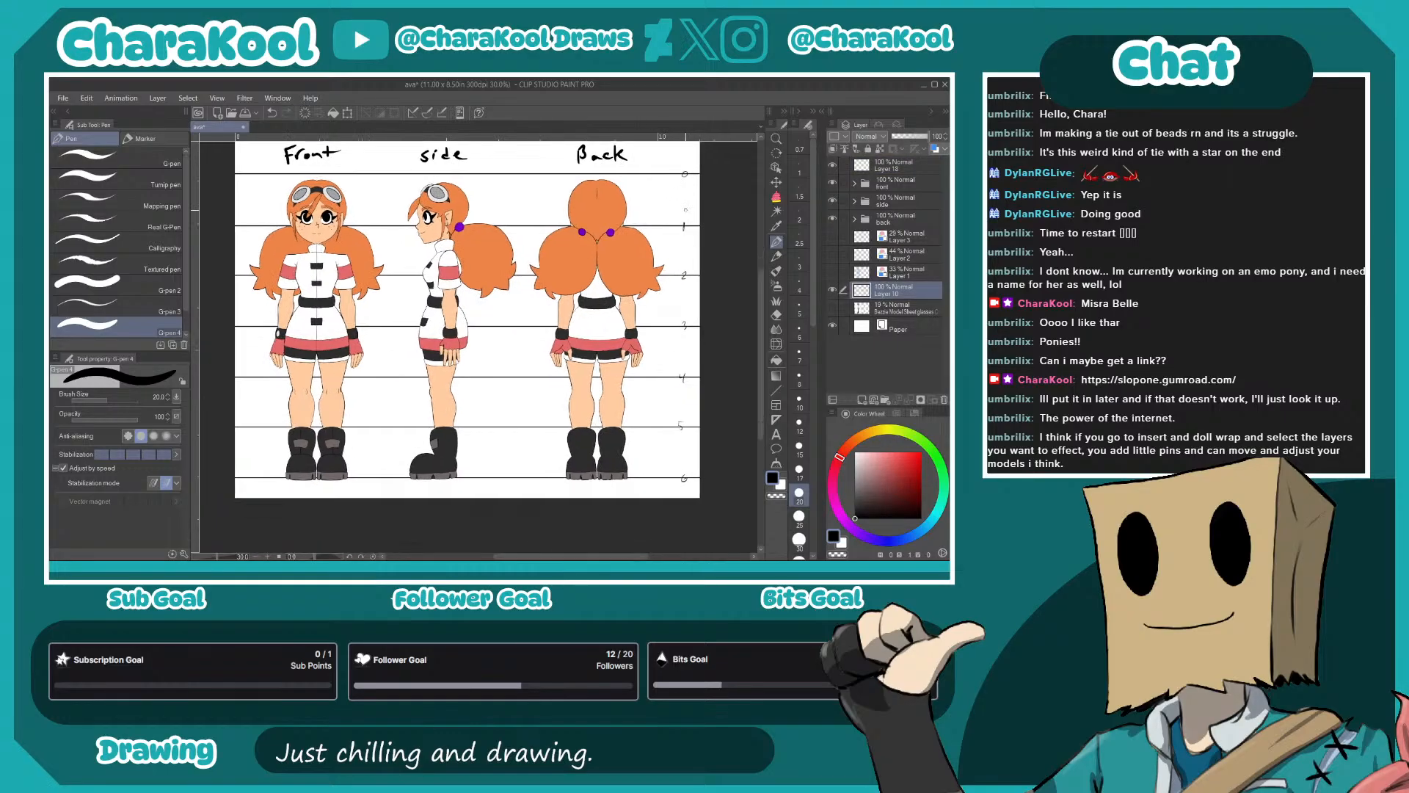
- Number the height guide lines 0 to 6 from top to bottom along the page's right edge
click(685, 174)
drag(682, 321, 684, 481)
drag(584, 368, 603, 396)
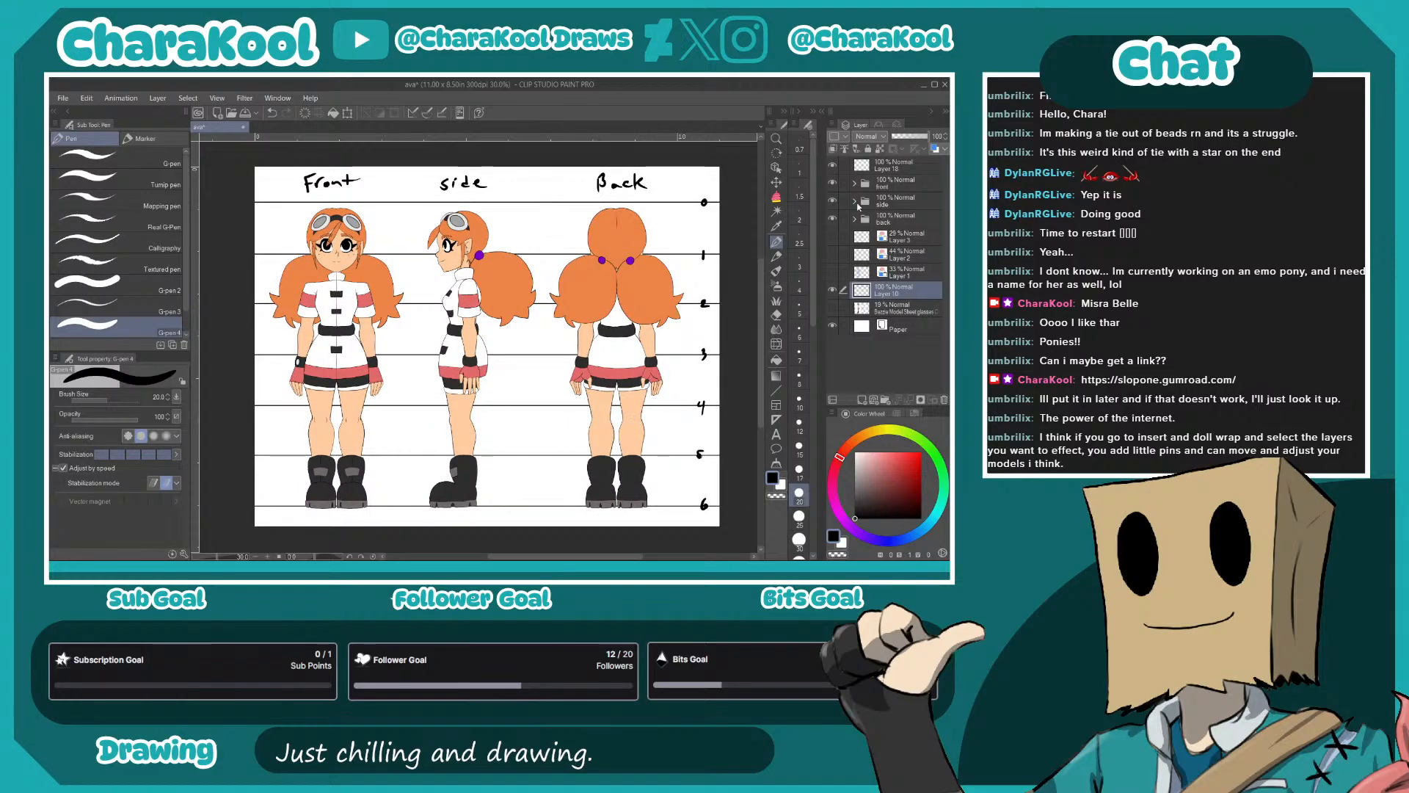
- Try nudging the front and back views together slightly upward against the height guide lines
click(890, 219)
shift+click(895, 183)
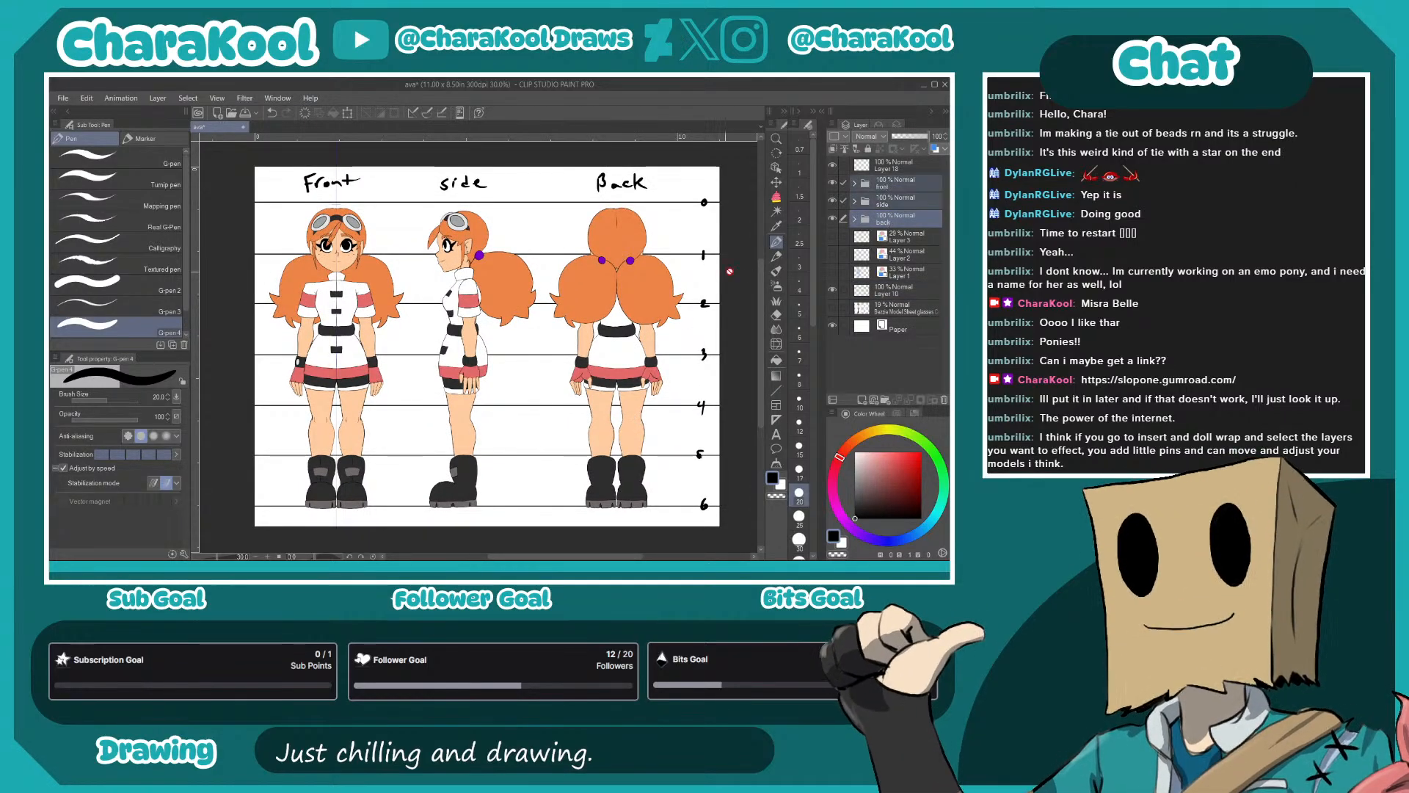
ctrl+click(889, 204)
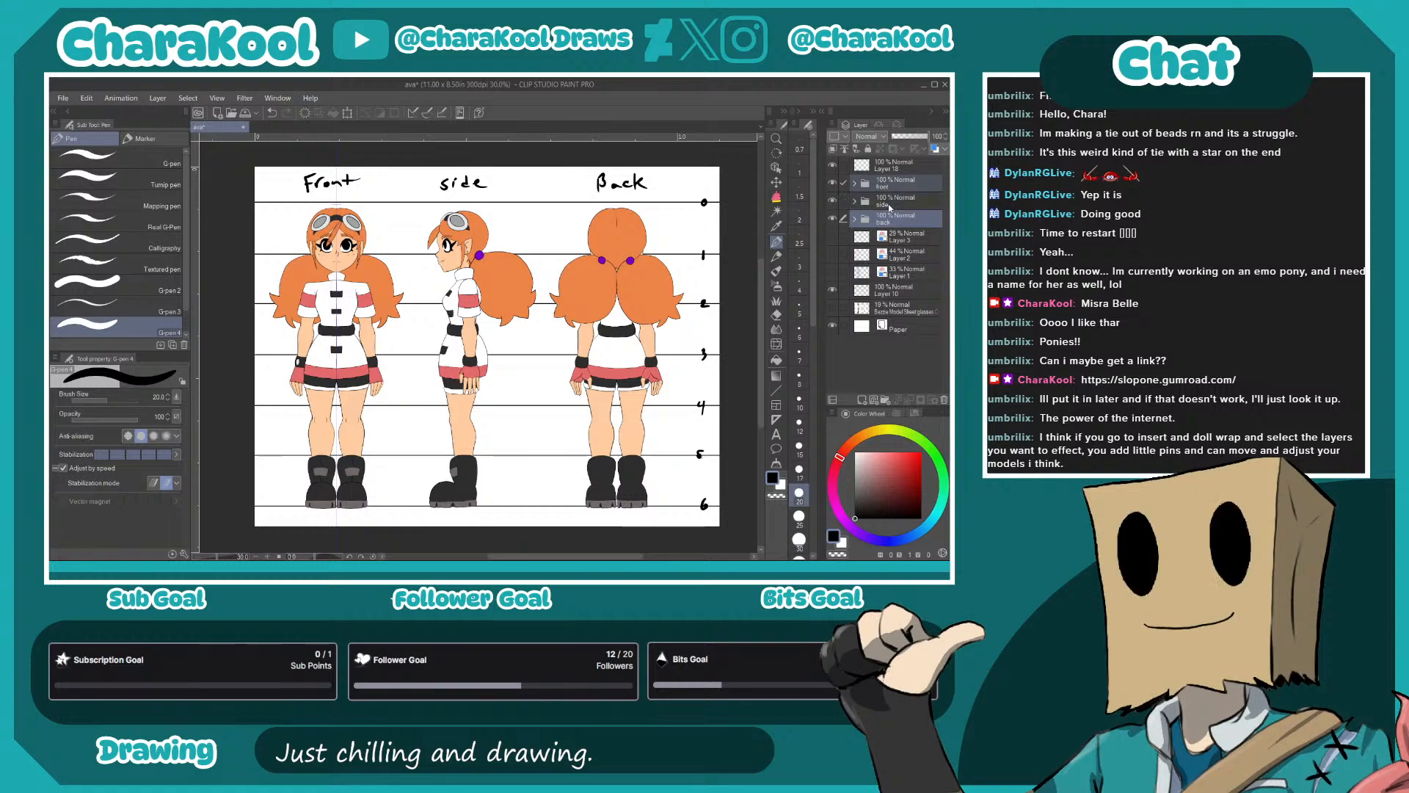
click(776, 182)
drag(589, 412, 590, 409)
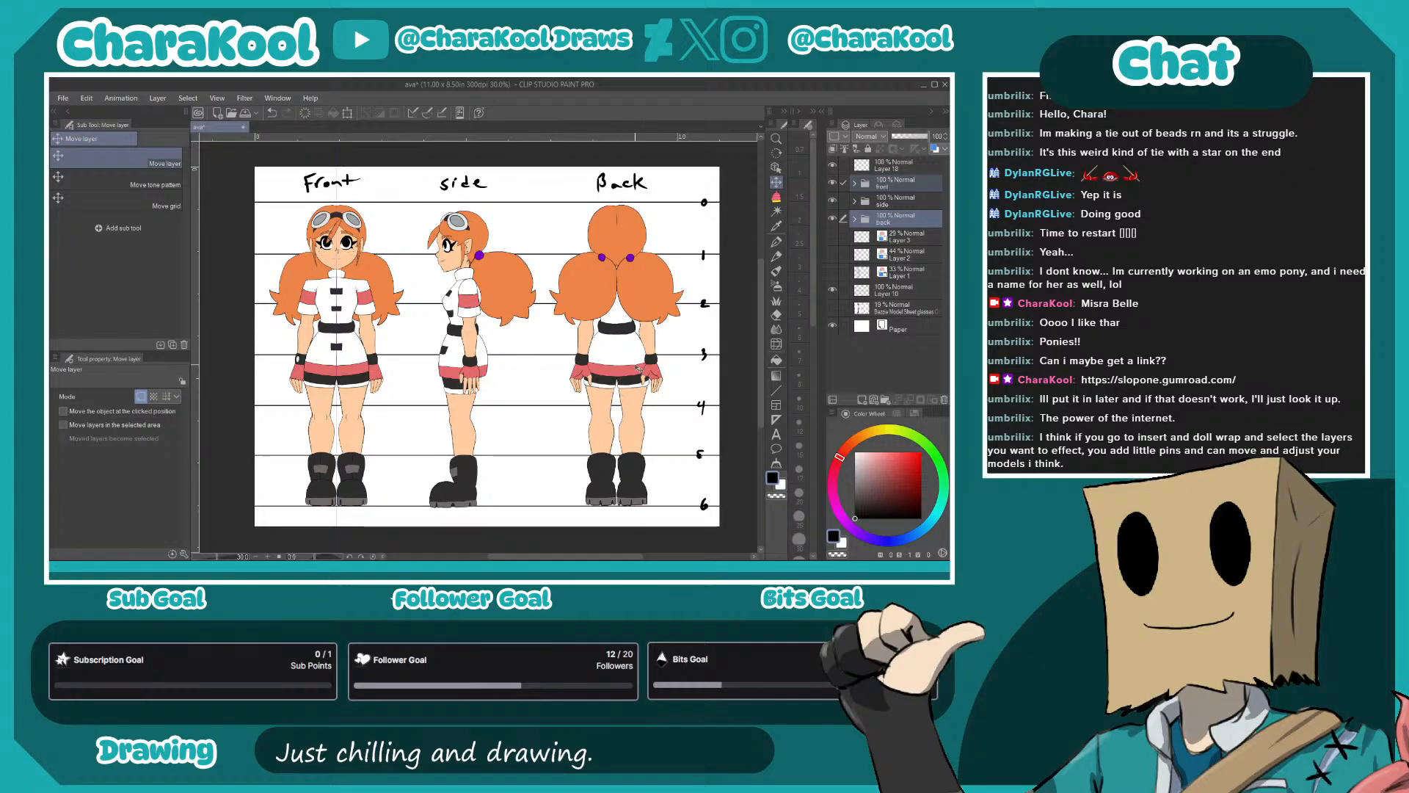
drag(651, 403, 654, 406)
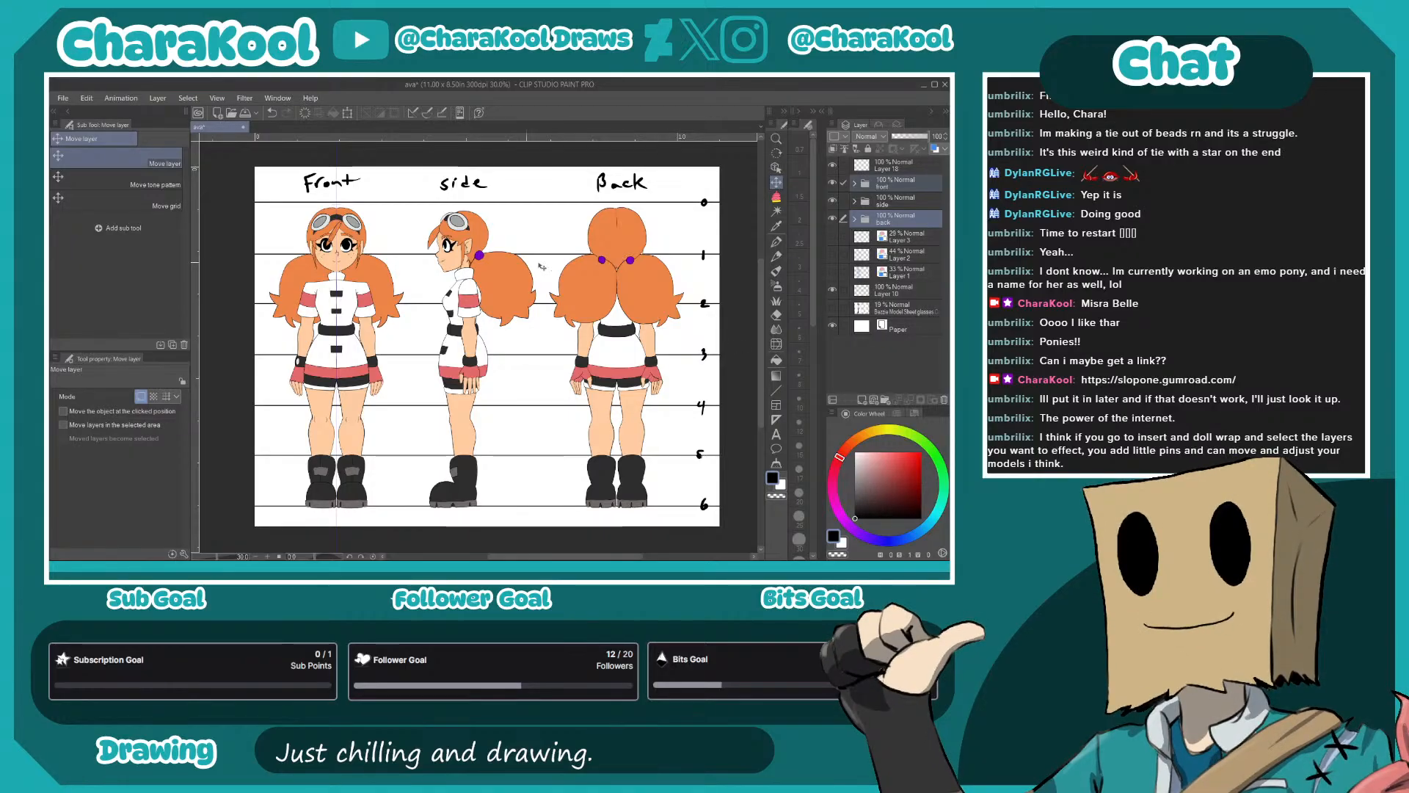
- Handwrite "??? Character Sheet" and the signature "CharaKool" along the page's bottom margin on the label layer
click(775, 196)
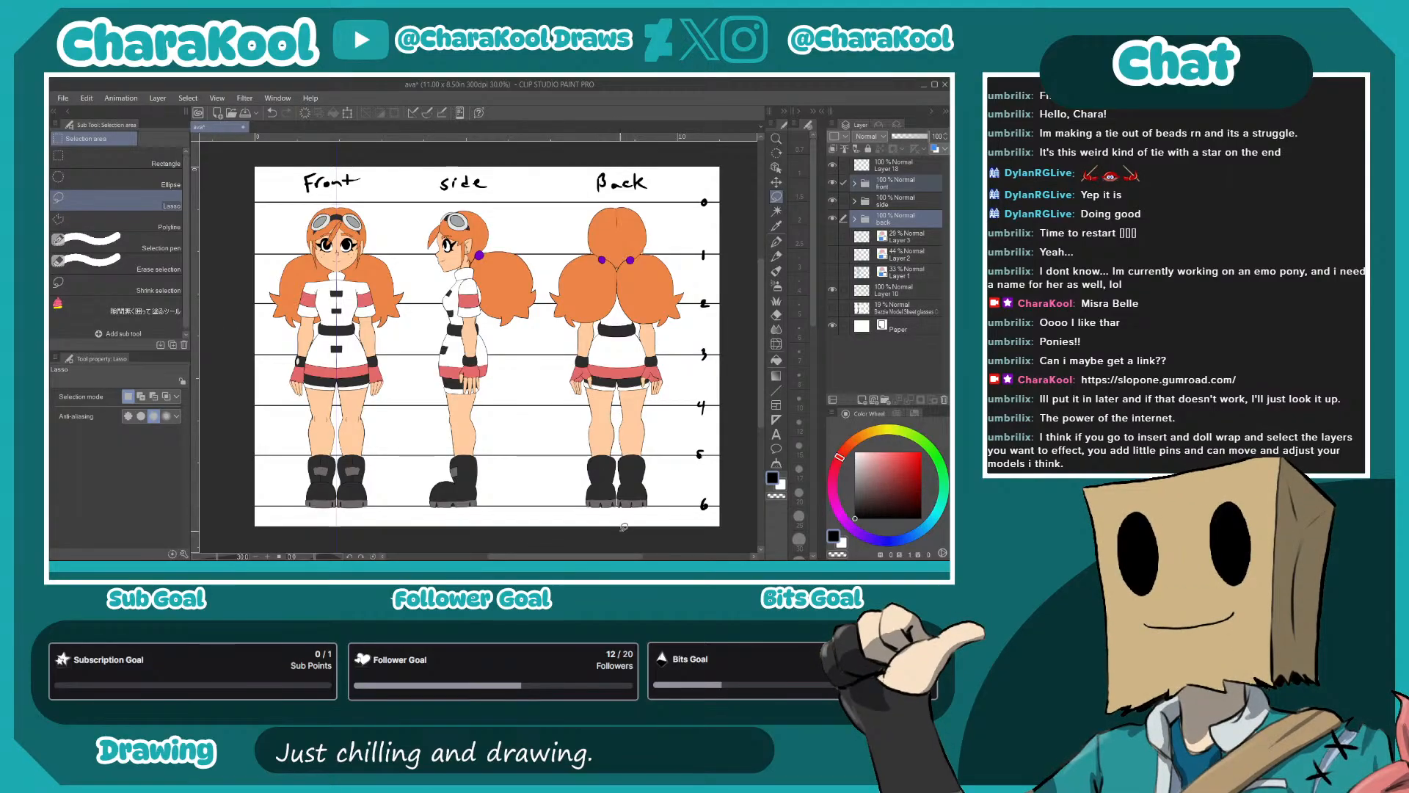
drag(627, 507, 746, 396)
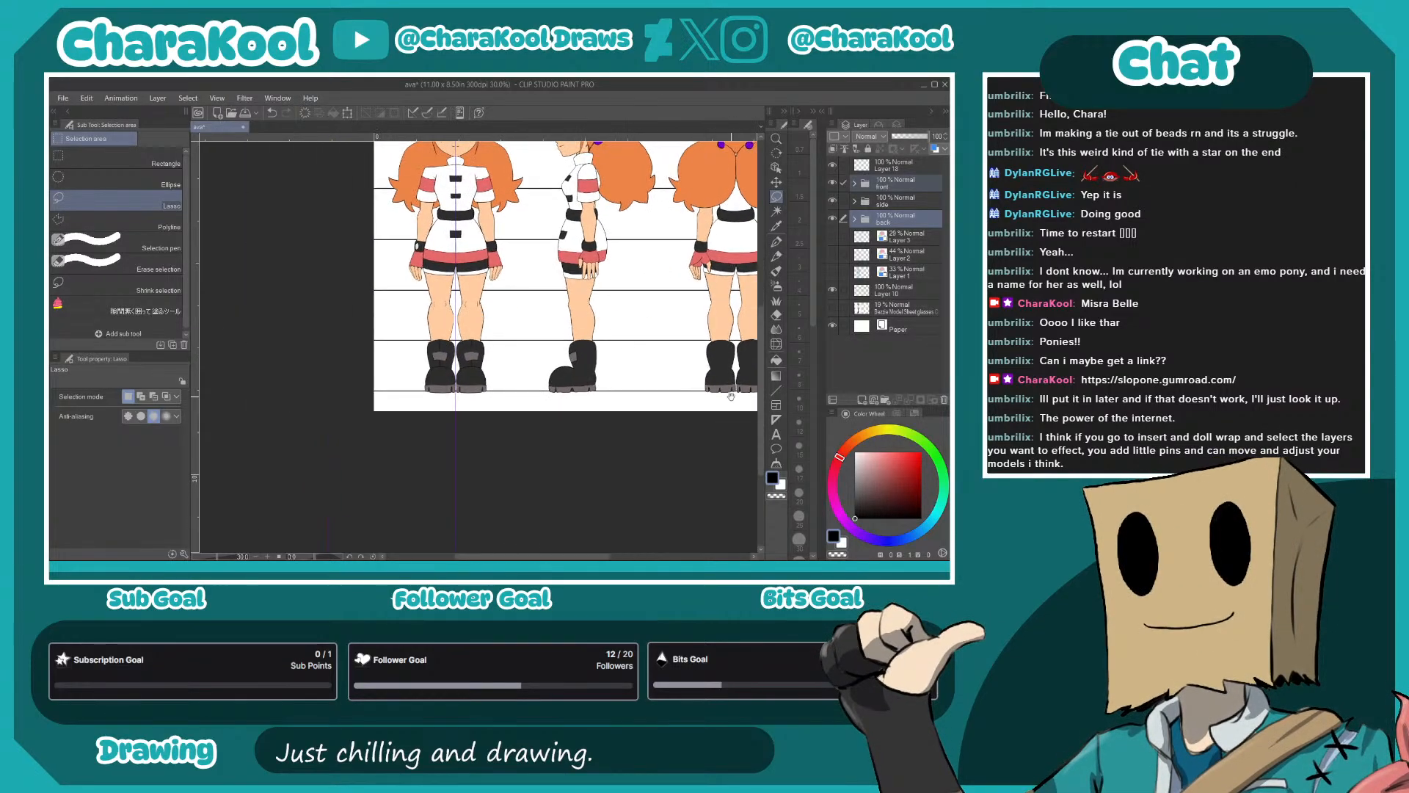
drag(581, 437, 472, 432)
drag(577, 450, 695, 448)
key(p)
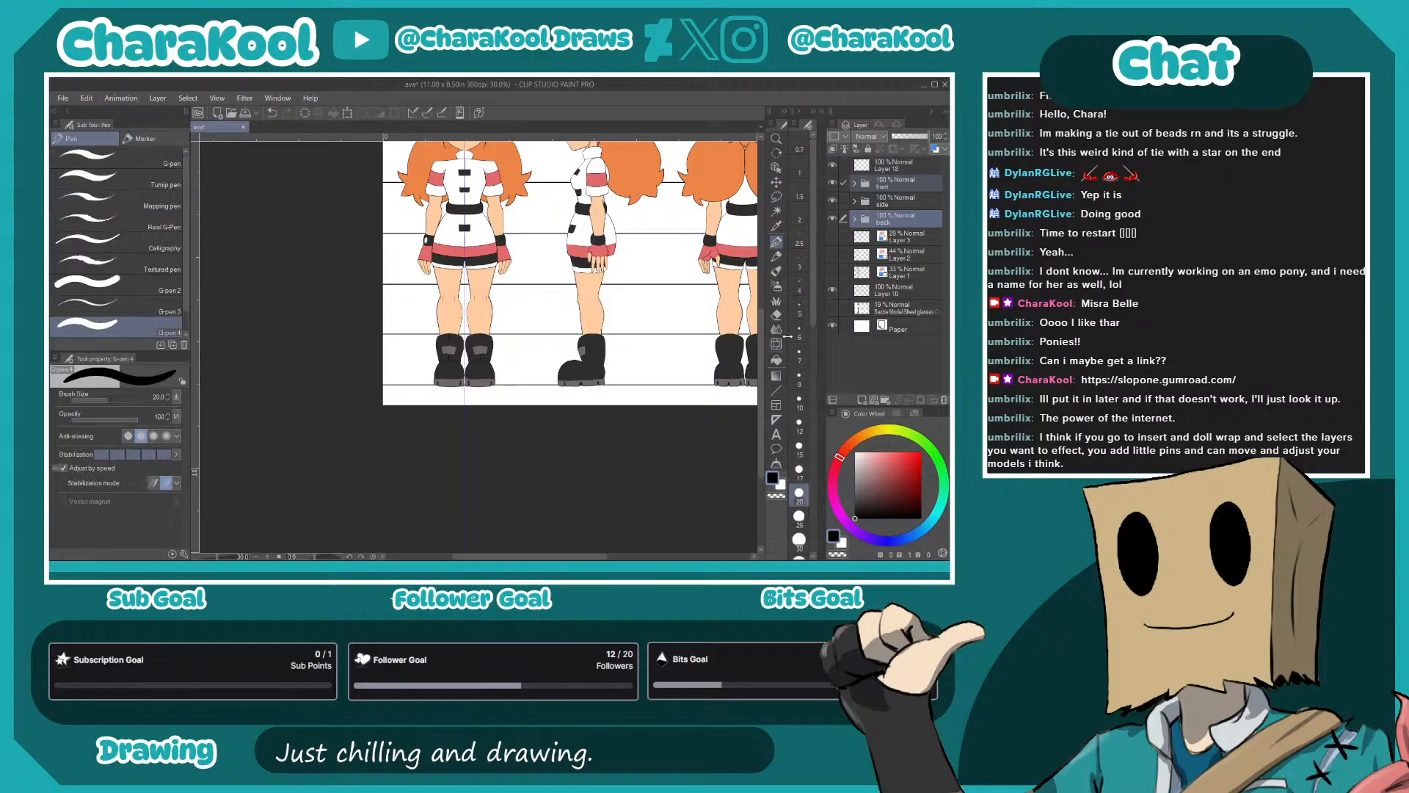
click(890, 166)
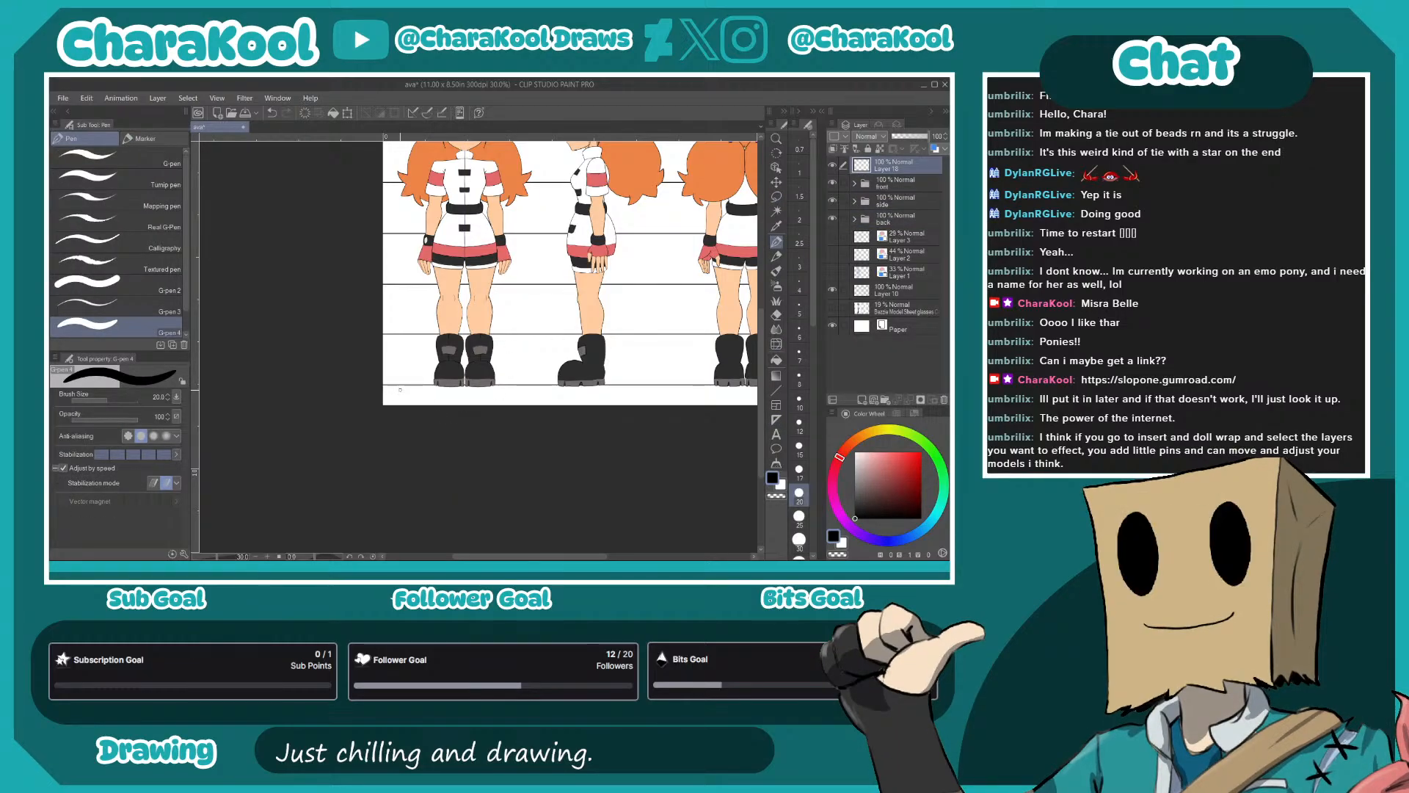
click(415, 400)
drag(411, 389, 667, 402)
click(426, 401)
mouse_move(659, 395)
mouse_down()
mouse_move(682, 424)
mouse_move(446, 407)
mouse_up()
mouse_move(533, 386)
mouse_down()
mouse_move(686, 380)
mouse_move(616, 374)
mouse_move(680, 380)
mouse_up()
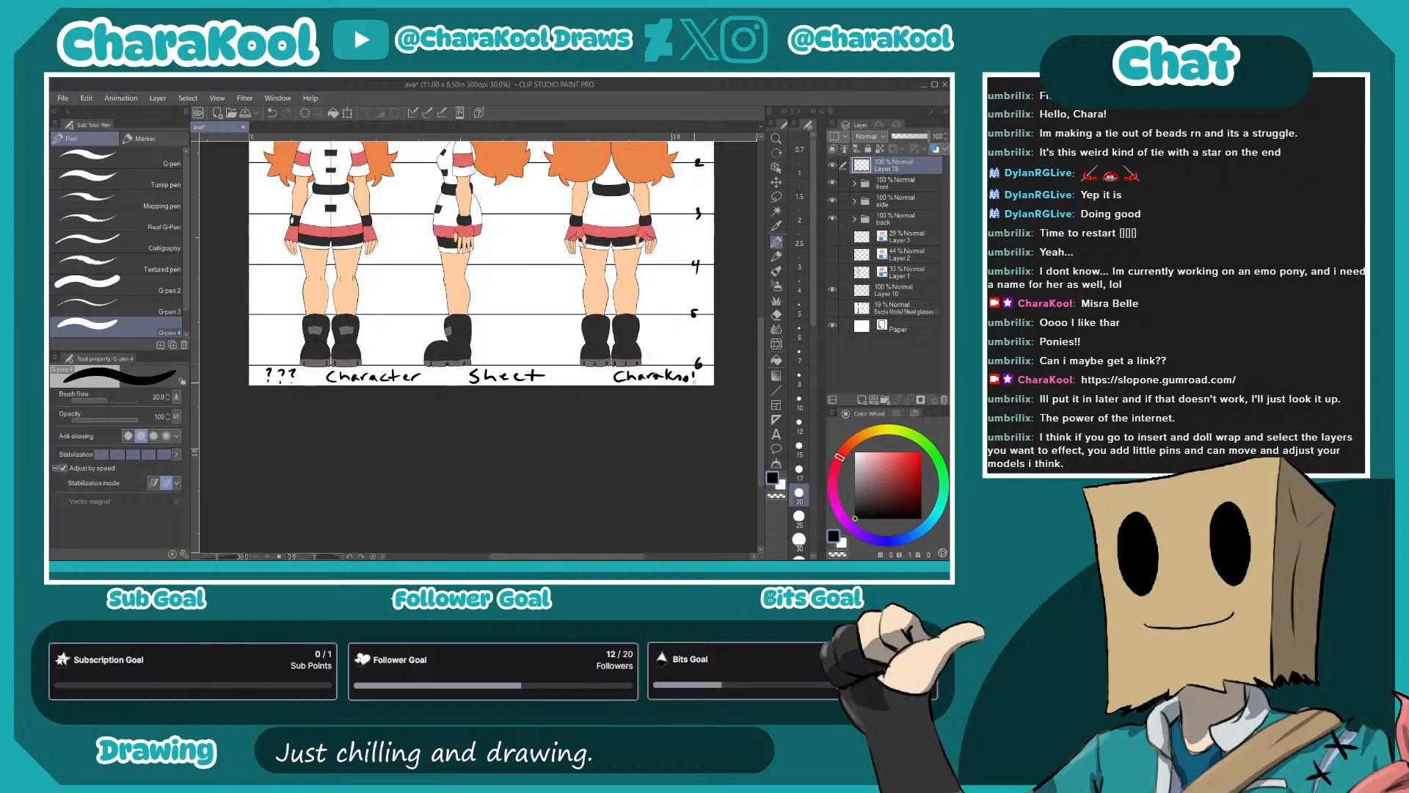
- Save the model sheet and delete the hidden Bezzle model sheet reference layer just above the paper
scroll(602, 378, down, 1)
drag(592, 375, 591, 463)
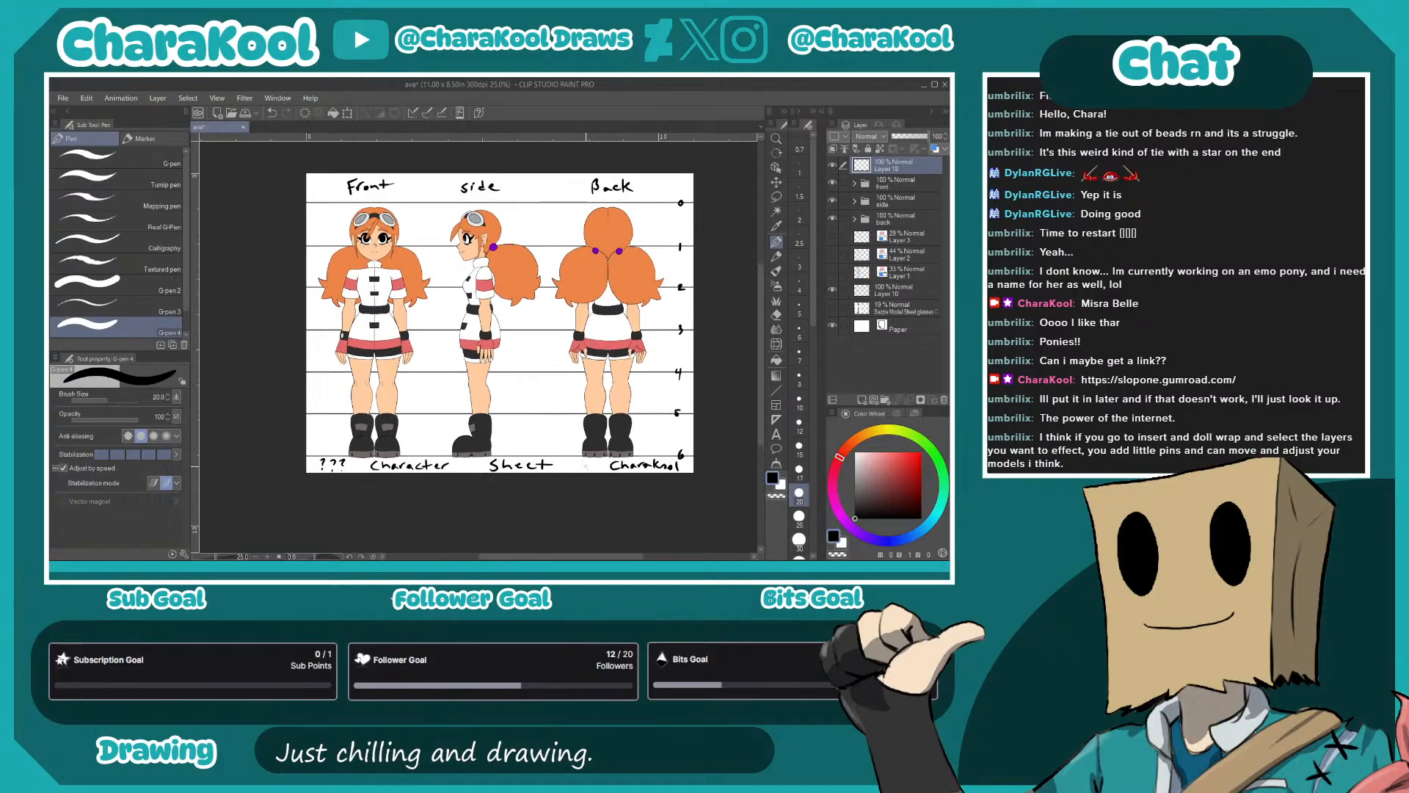
click(230, 116)
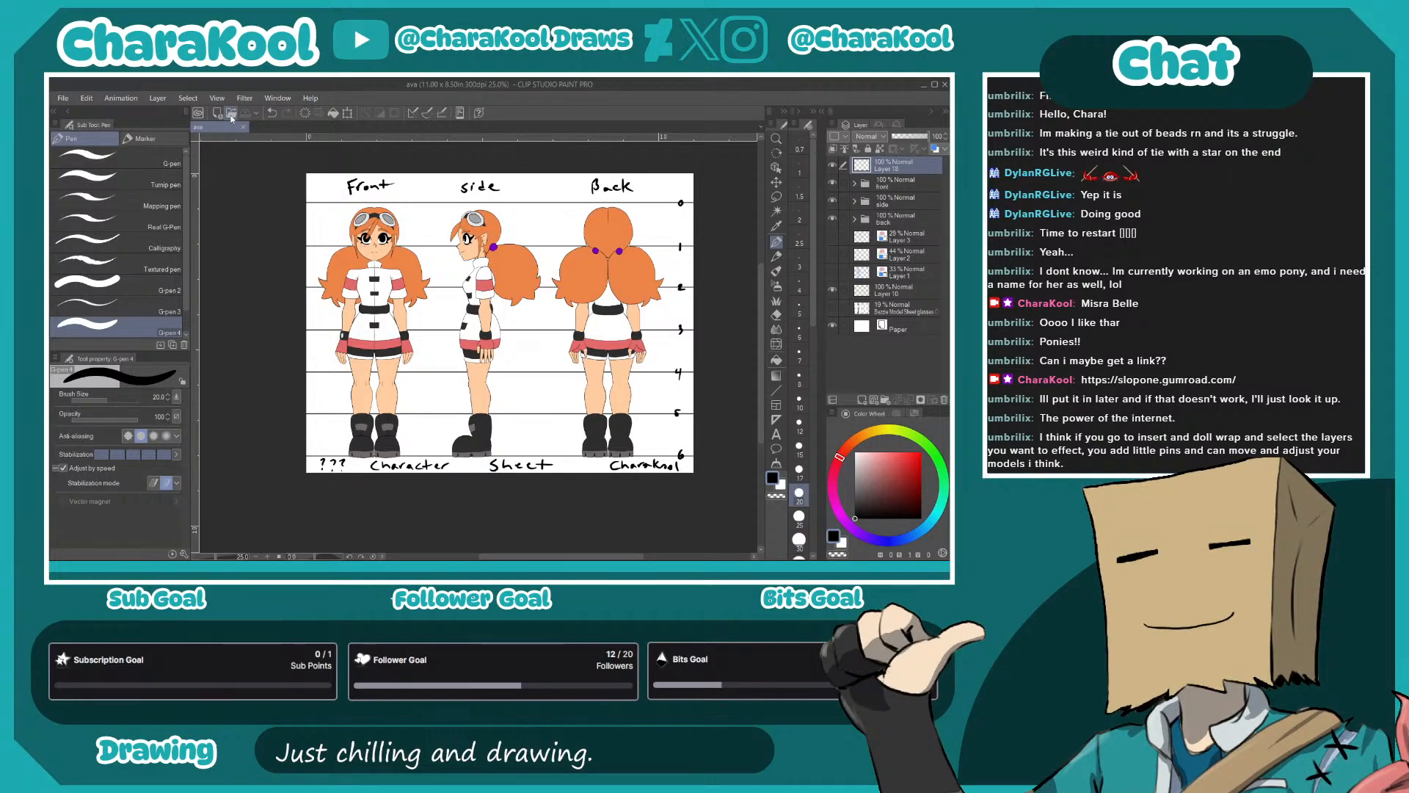
click(896, 308)
click(944, 400)
- Open Bezzle Model Sheet glasses.png for comparison and return to the new character's sheet
click(231, 113)
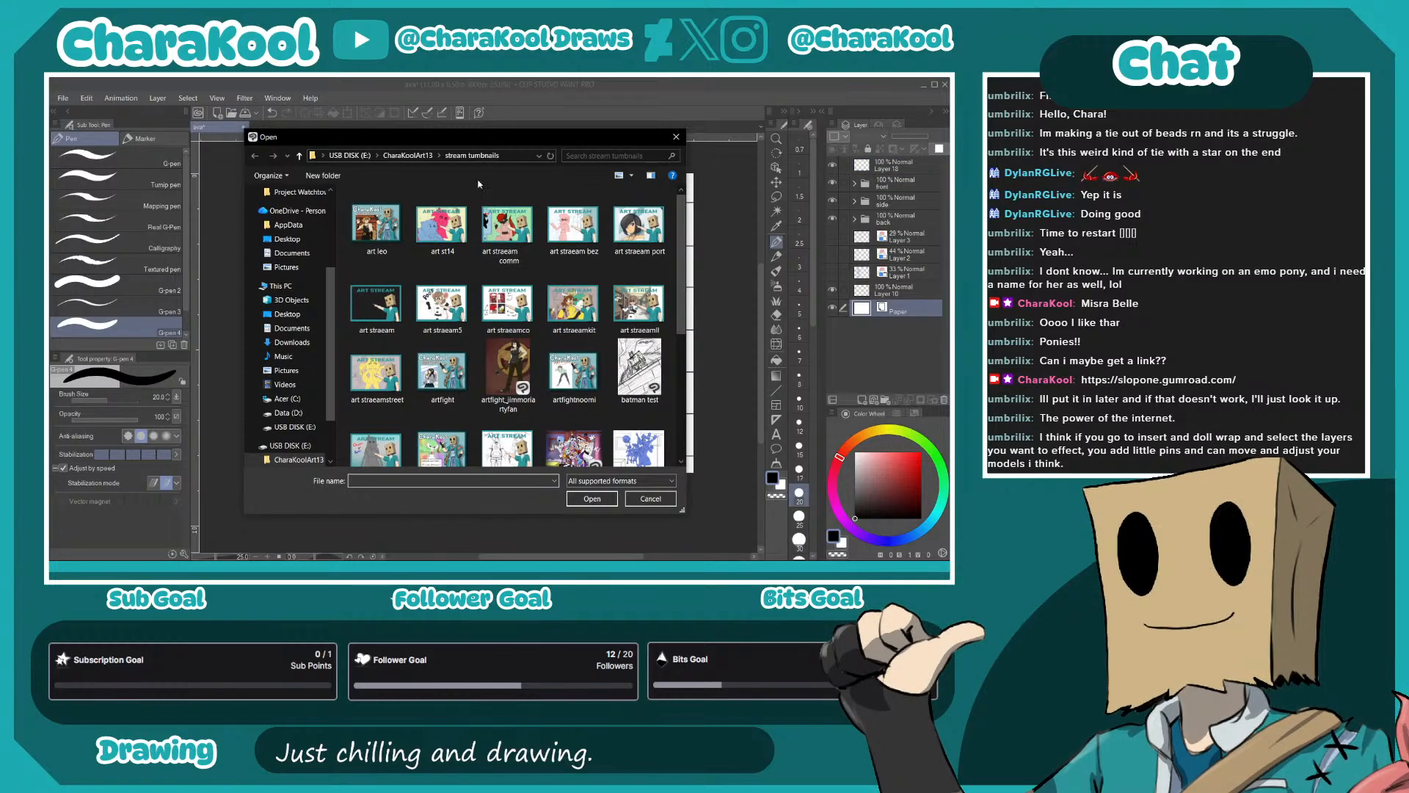
mouse_move(424, 141)
mouse_down()
mouse_move(848, 151)
mouse_move(949, 169)
mouse_up()
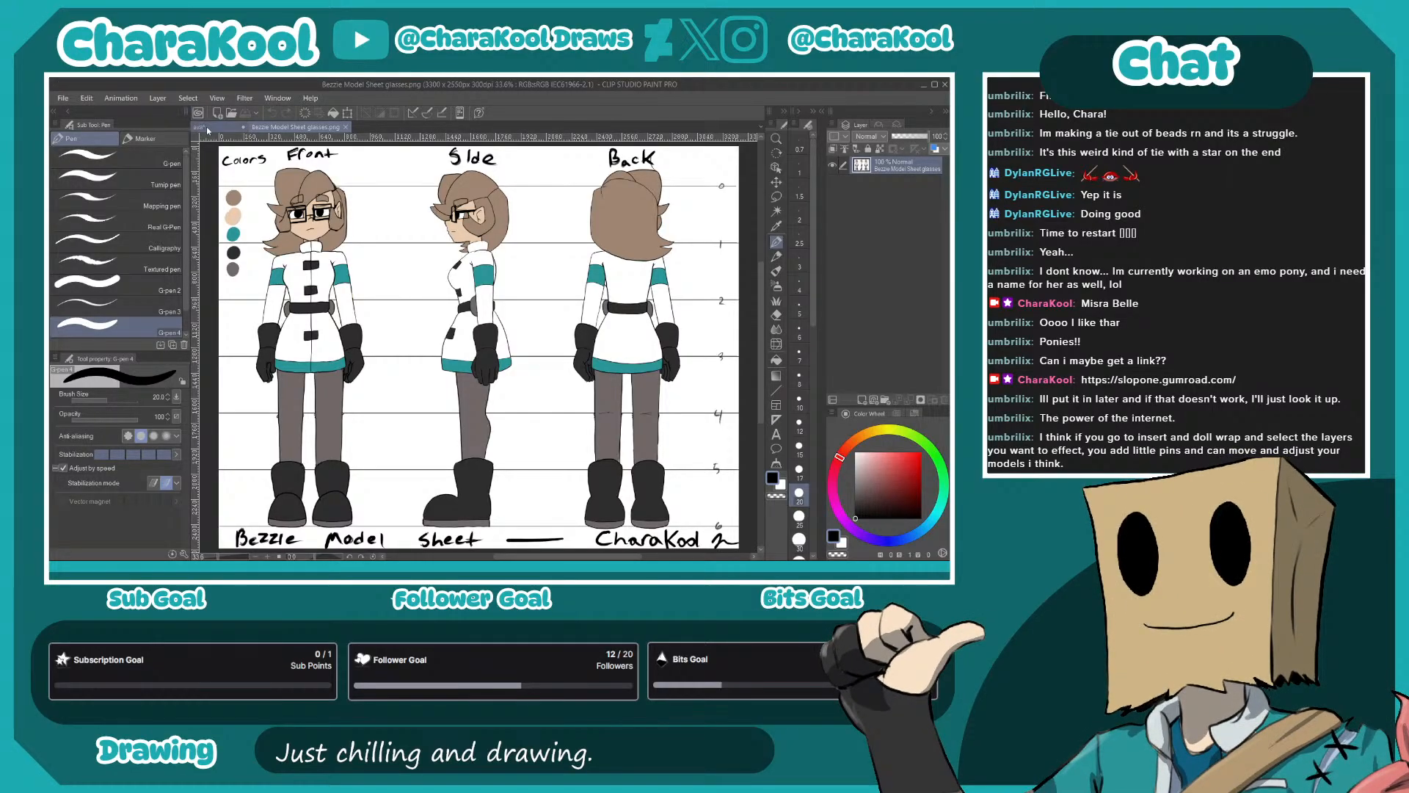
click(207, 128)
scroll(537, 270, up, 2)
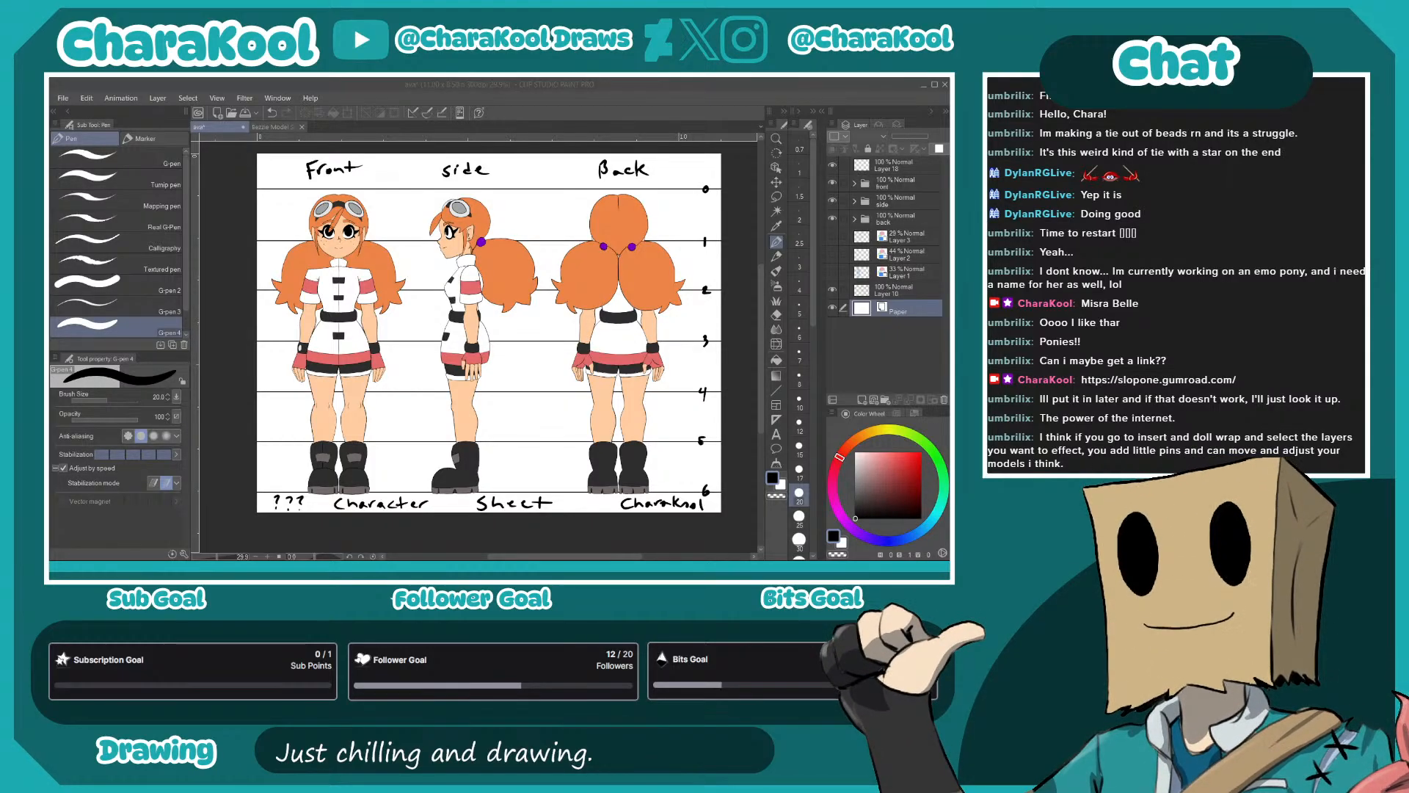
- Look over the Vampire Turtle concept sheet in the browser
drag(947, 264, 593, 126)
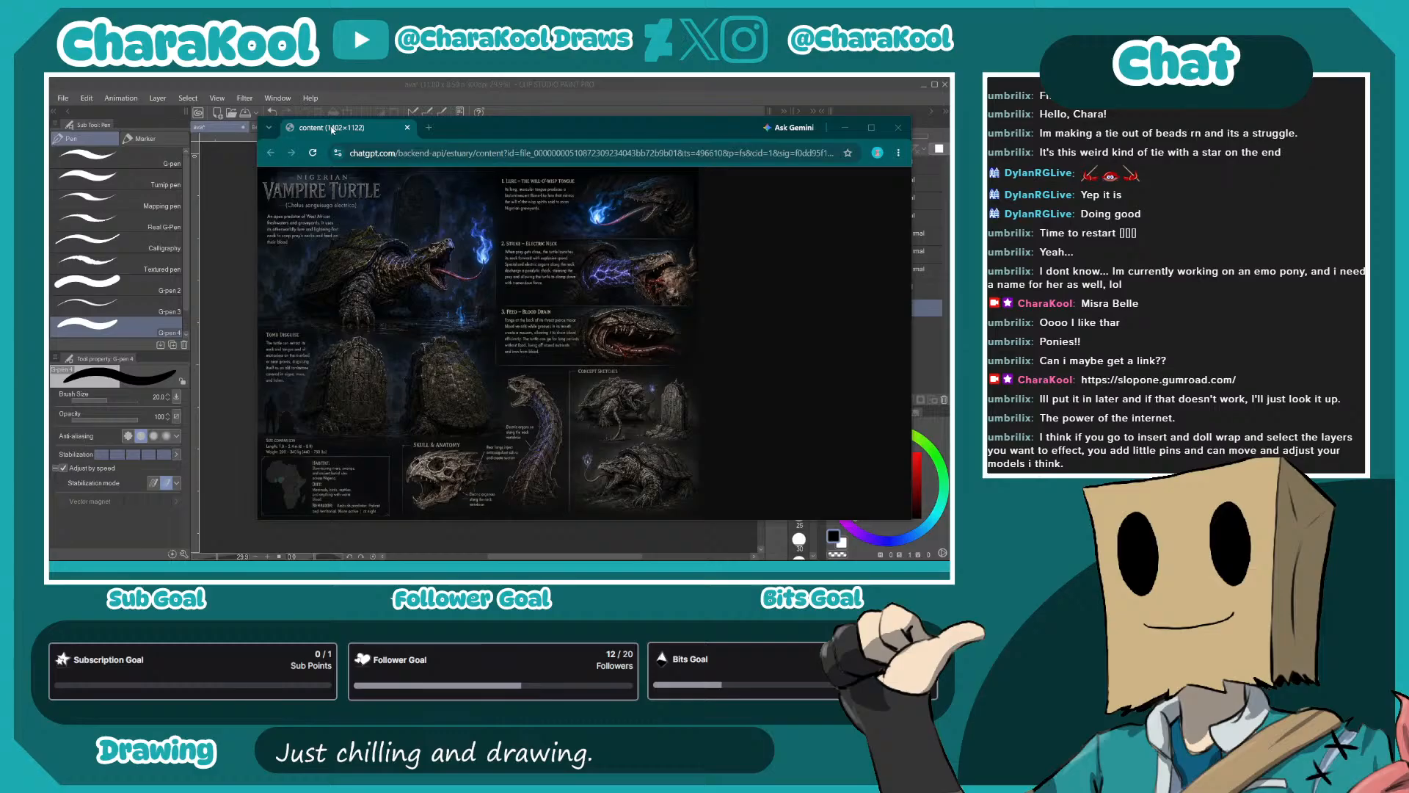
drag(333, 129, 950, 114)
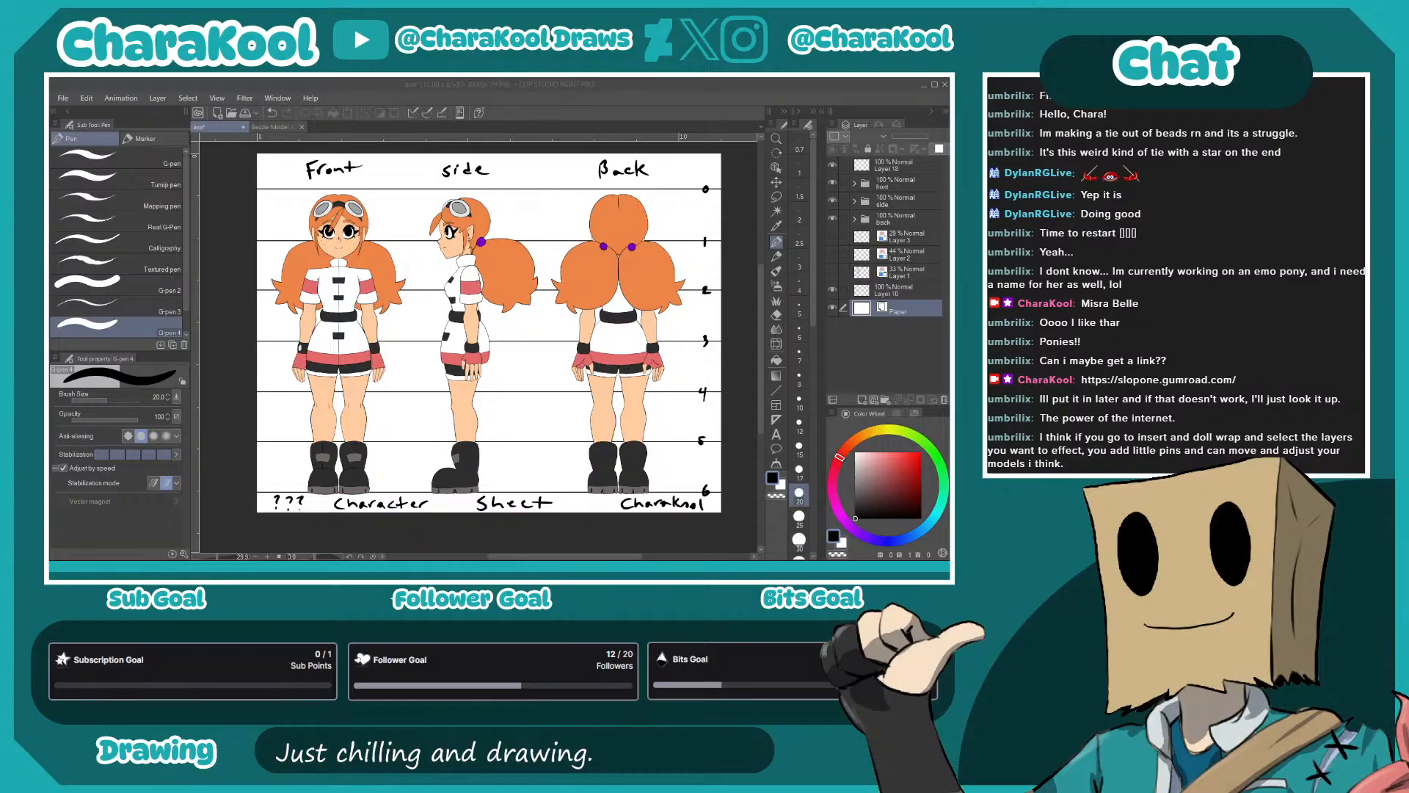
- Create a blank 11.00 x 8.50 in, 300 dpi illustration and choose the Mechanical pencil for sketching
key(Return)
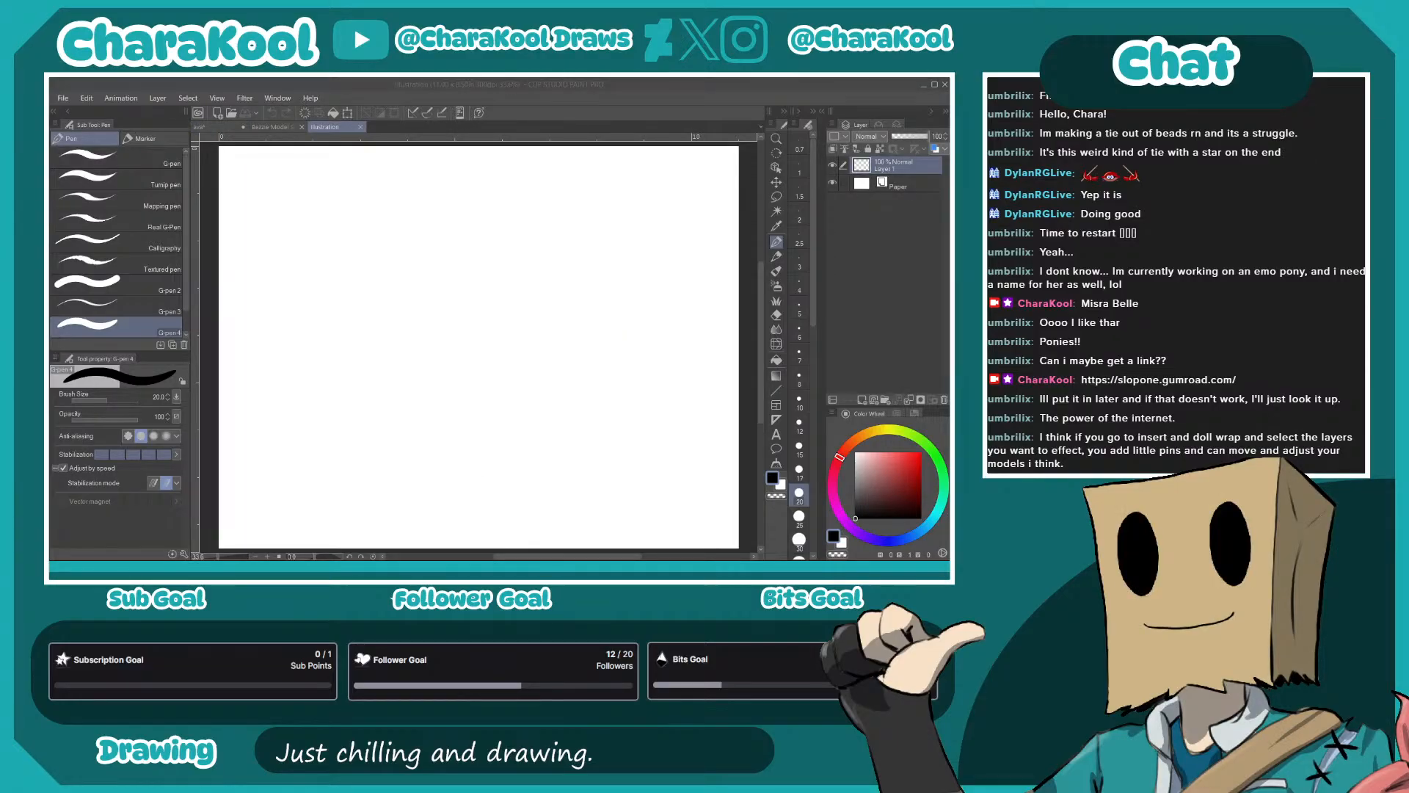
click(652, 426)
click(478, 360)
key(p)
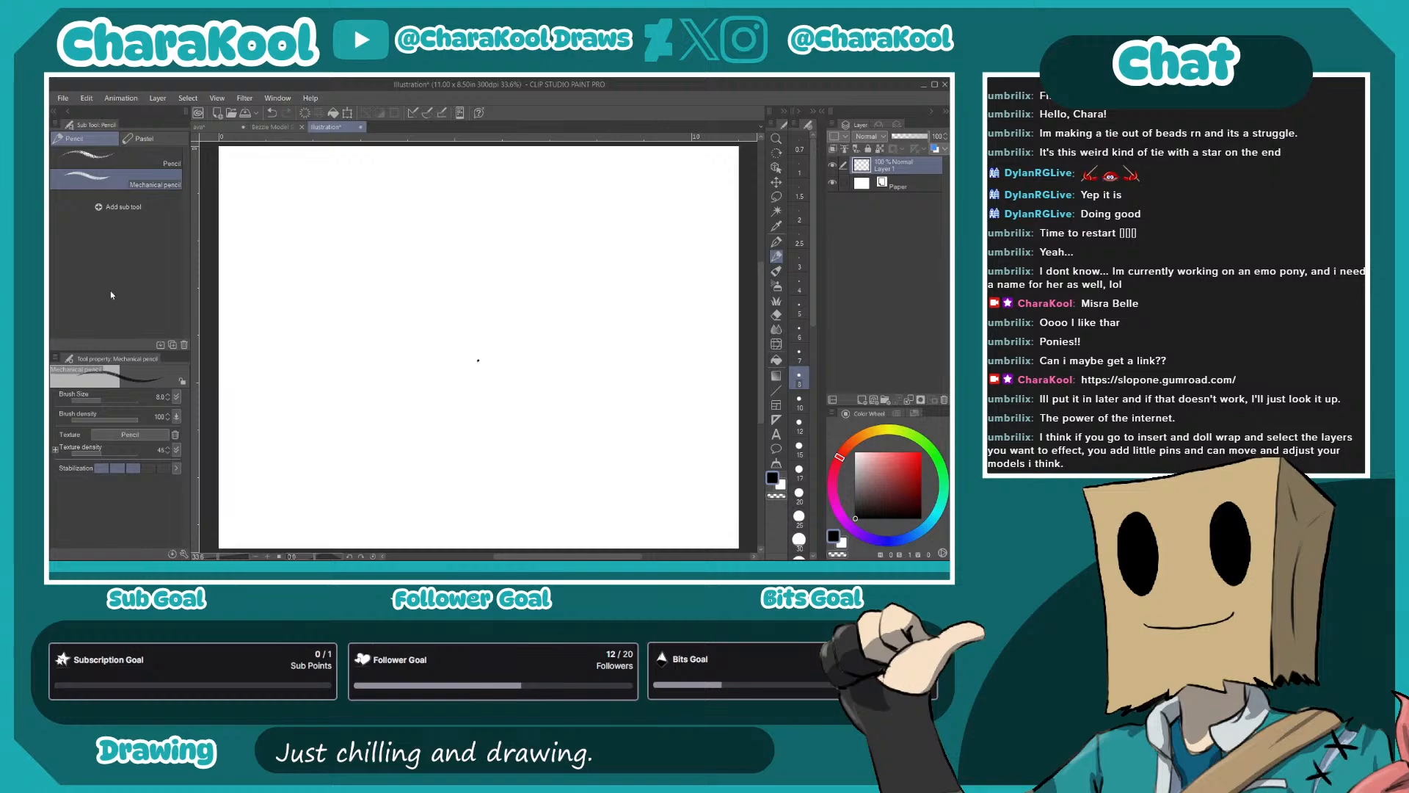
click(262, 124)
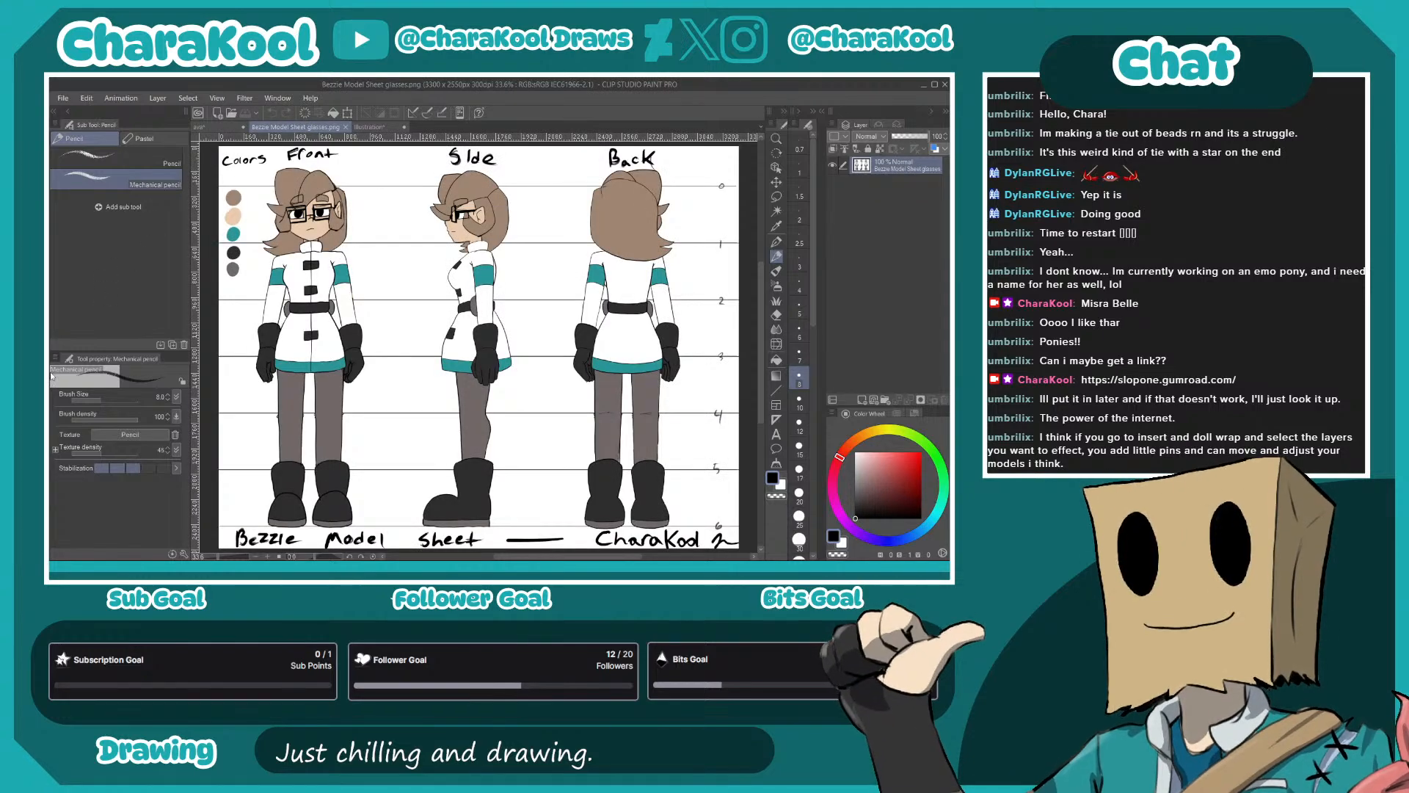
click(367, 127)
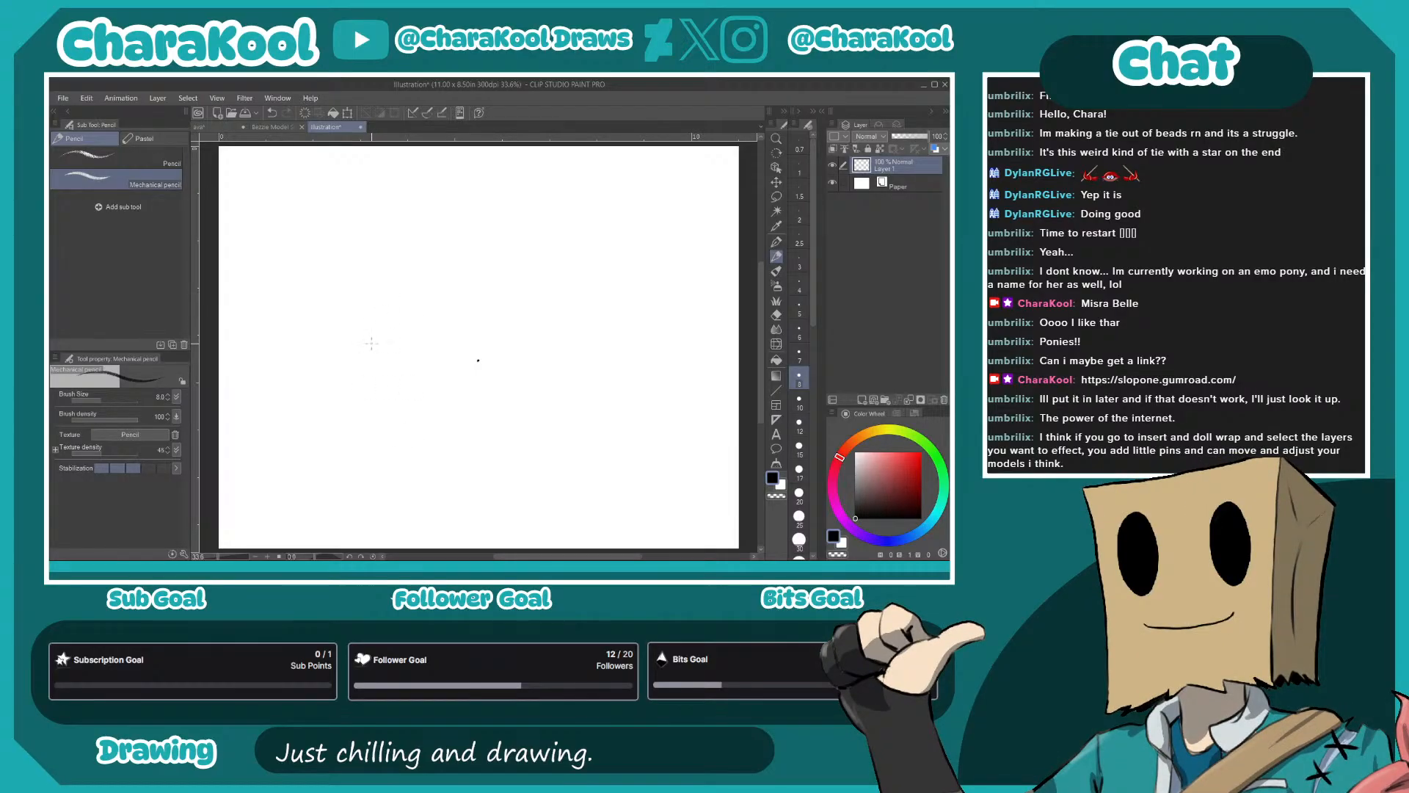
- Rough out the turtle's domed shell and its stubby legs and feet in the canvas's upper middle
drag(345, 327, 393, 257)
drag(496, 279, 505, 316)
drag(450, 317, 485, 276)
drag(475, 275, 380, 258)
drag(379, 340, 340, 359)
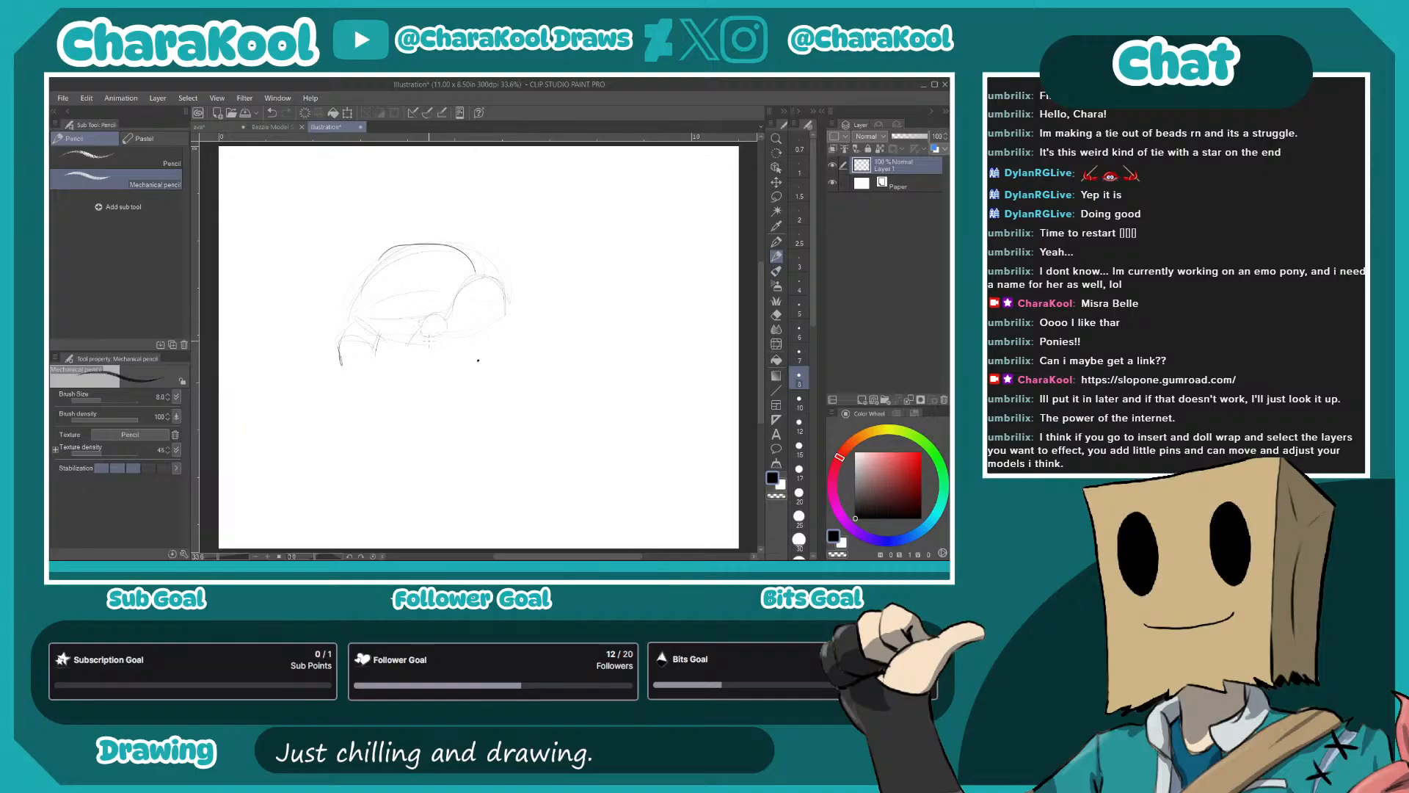
mouse_move(402, 355)
mouse_down()
mouse_move(444, 327)
mouse_move(442, 371)
mouse_move(405, 370)
mouse_move(446, 375)
mouse_up()
mouse_move(335, 370)
mouse_down()
mouse_move(380, 368)
mouse_move(338, 365)
mouse_up()
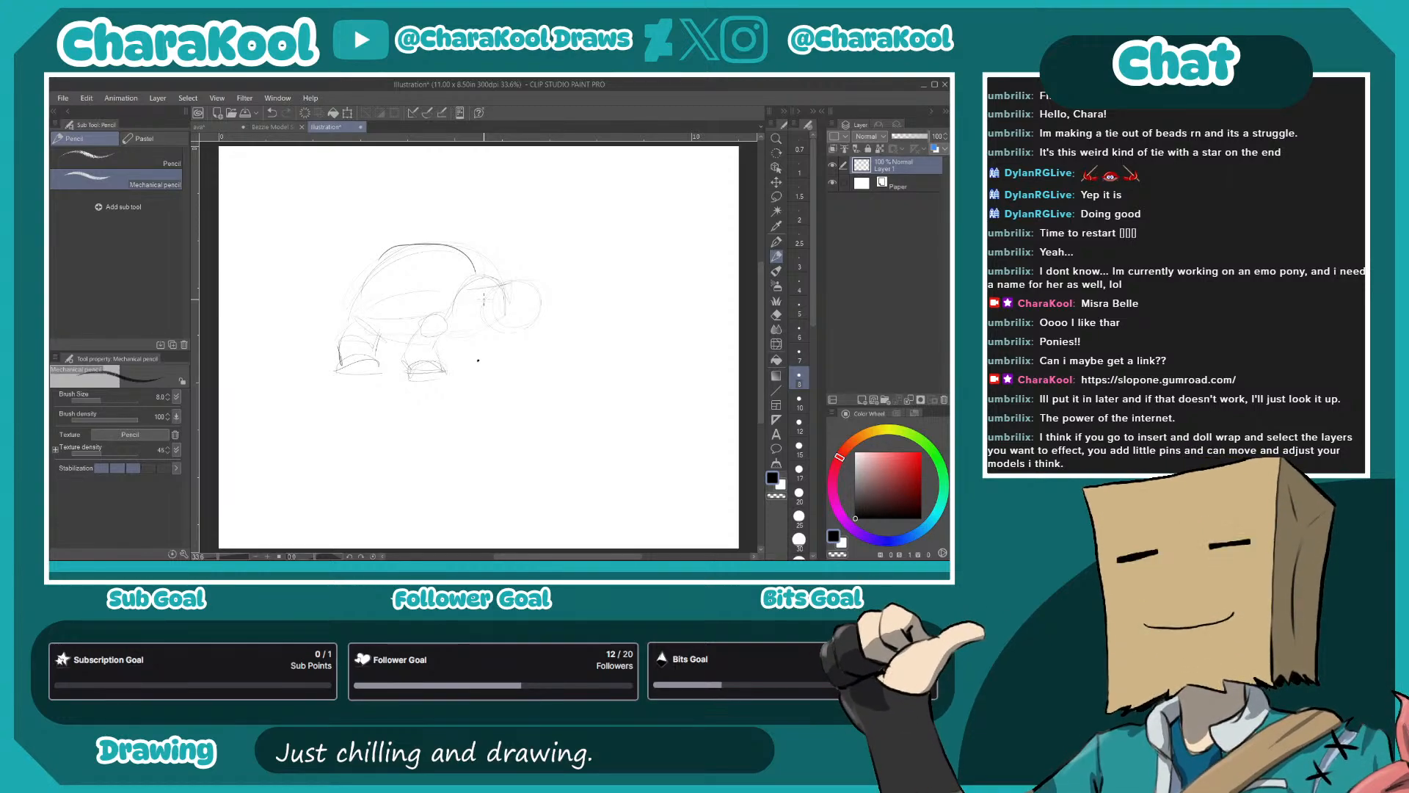
- Sketch the turtle's brow, eye, snout and toothed mouth, with a small circle and curved stroke in front of the face
drag(488, 284, 519, 291)
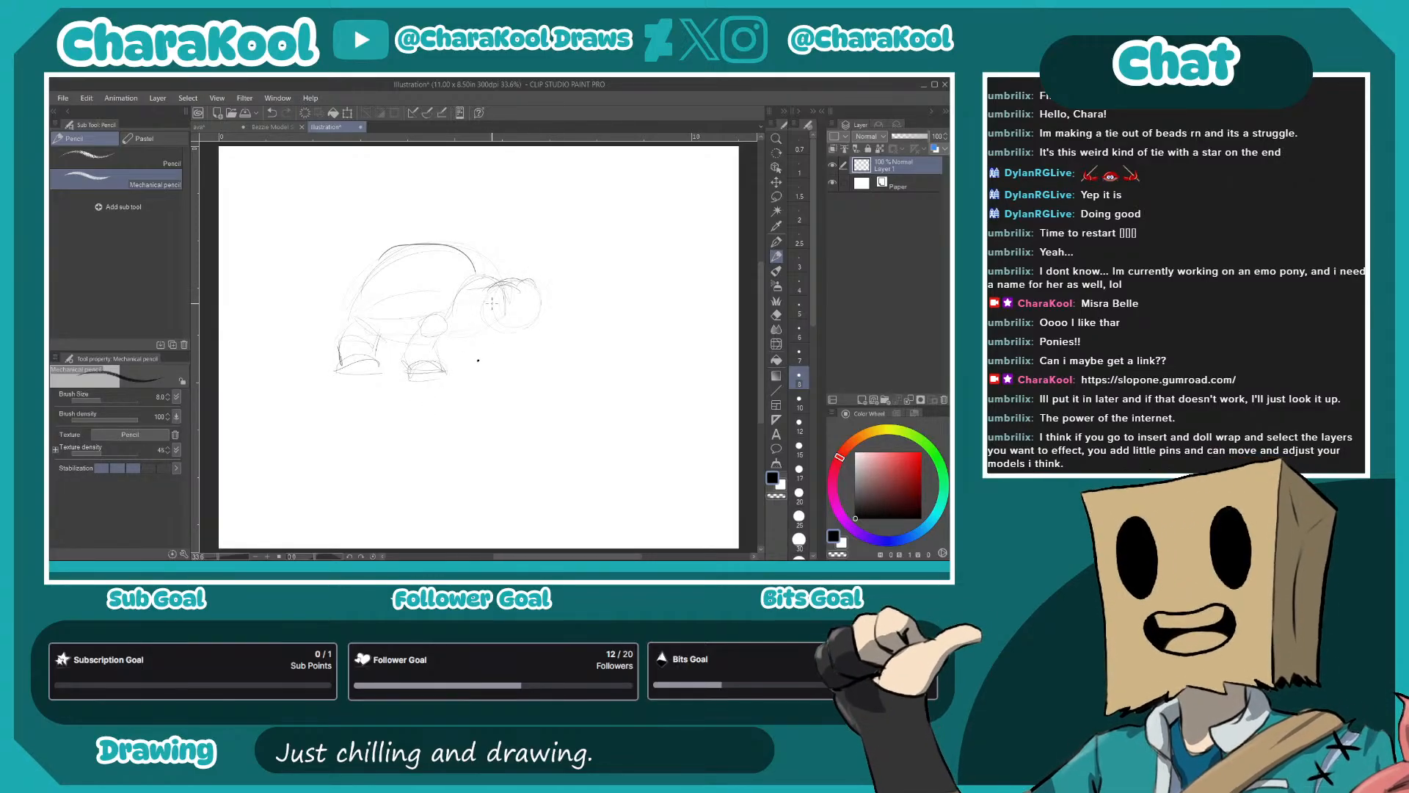
mouse_move(493, 301)
mouse_down()
mouse_move(515, 306)
mouse_move(498, 316)
mouse_up()
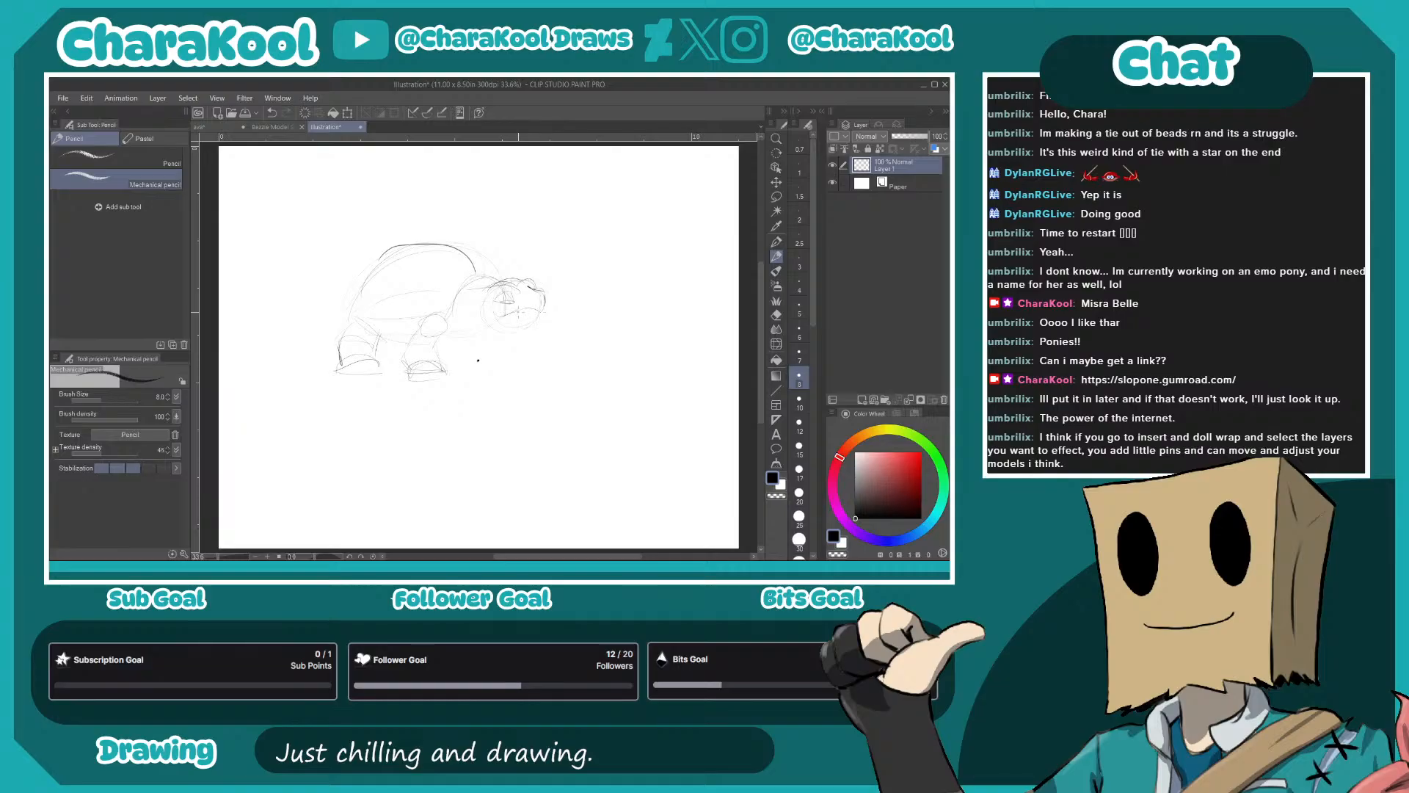
mouse_move(519, 312)
mouse_down()
mouse_move(530, 308)
mouse_move(504, 324)
mouse_move(534, 324)
mouse_up()
mouse_move(534, 323)
mouse_down()
mouse_move(508, 317)
mouse_move(568, 309)
mouse_move(512, 324)
mouse_up()
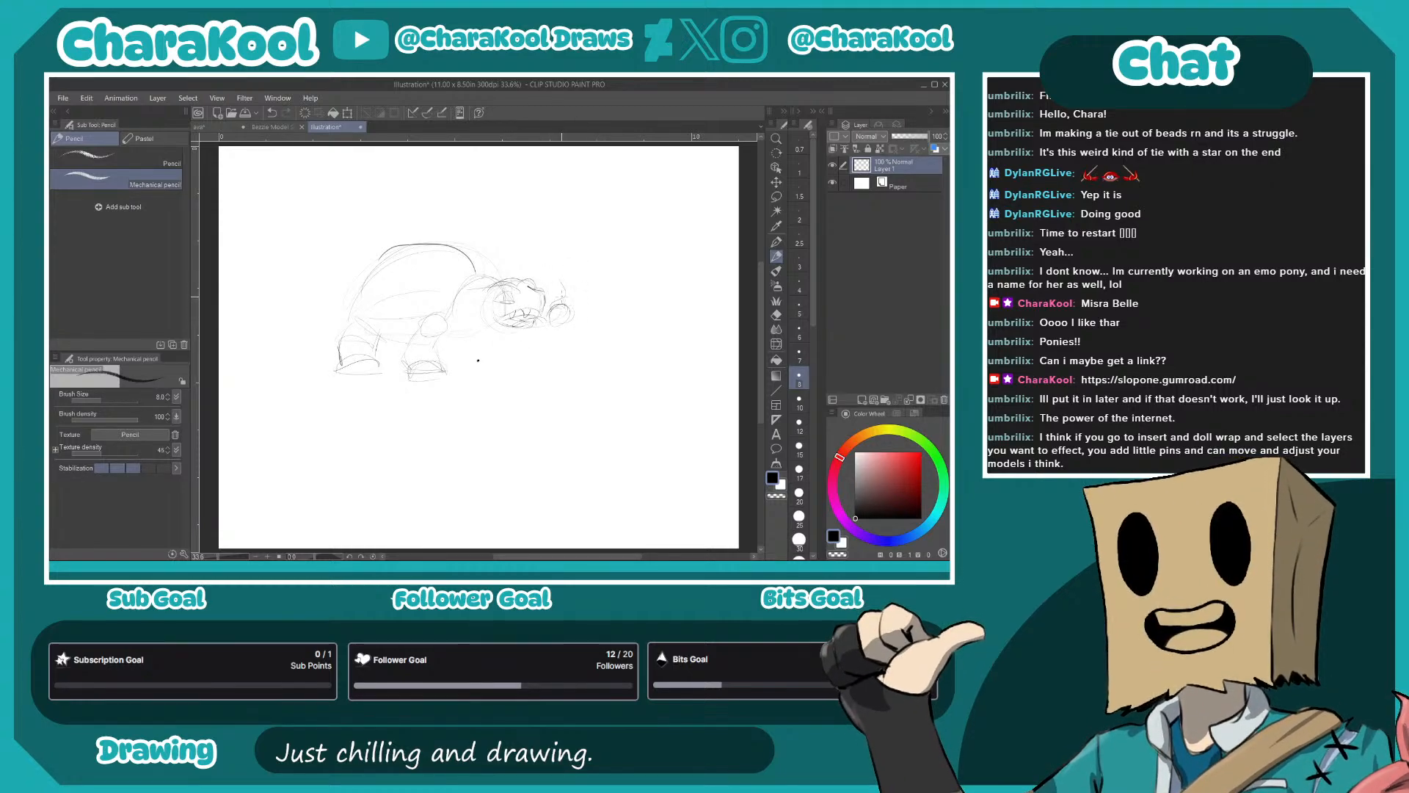
drag(563, 282, 570, 302)
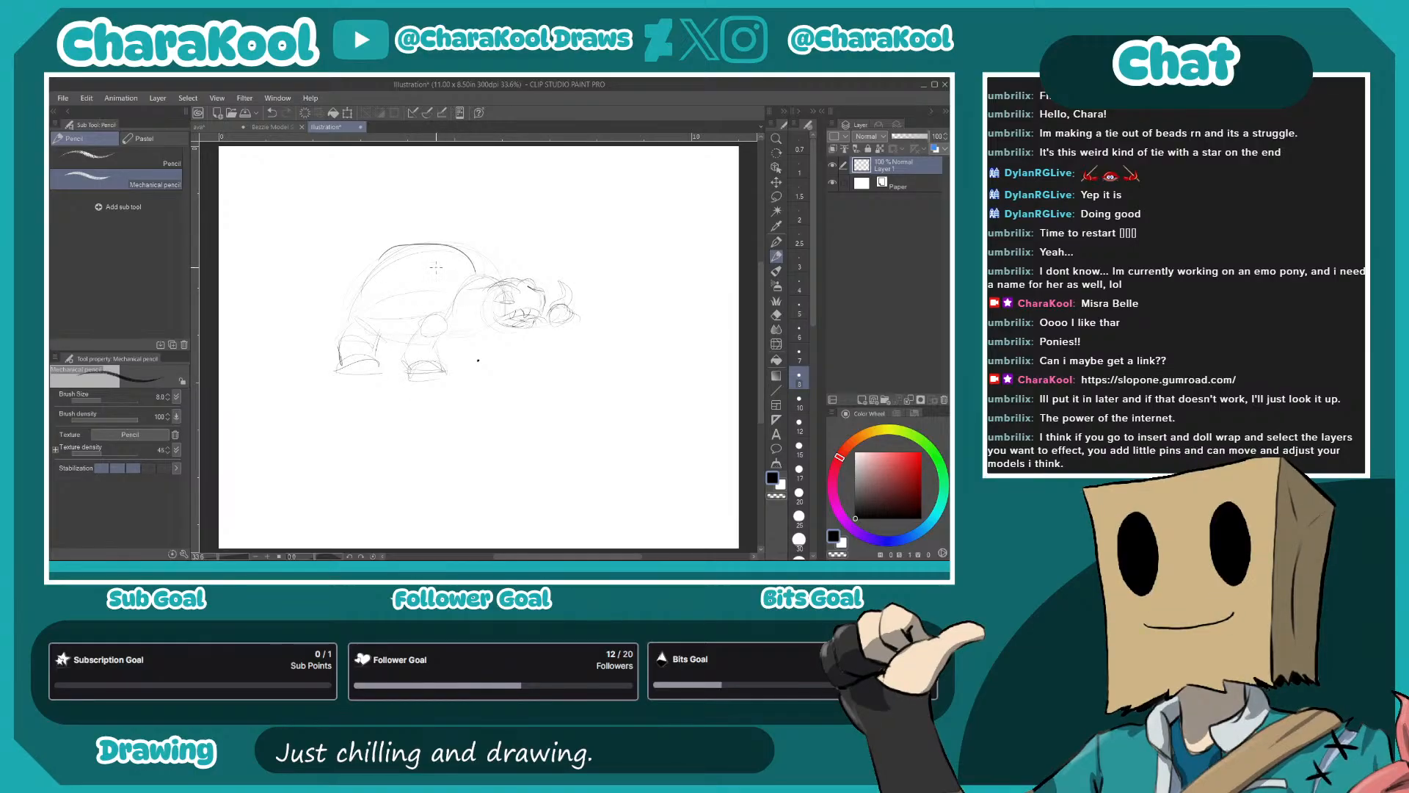
- Sketch the turtle's shell rim and pointed tail, and refine its head with brow spikes, eye, jaw and neck folds
mouse_move(502, 275)
mouse_down()
mouse_move(466, 261)
mouse_move(396, 301)
mouse_move(341, 308)
mouse_up()
drag(342, 348, 306, 340)
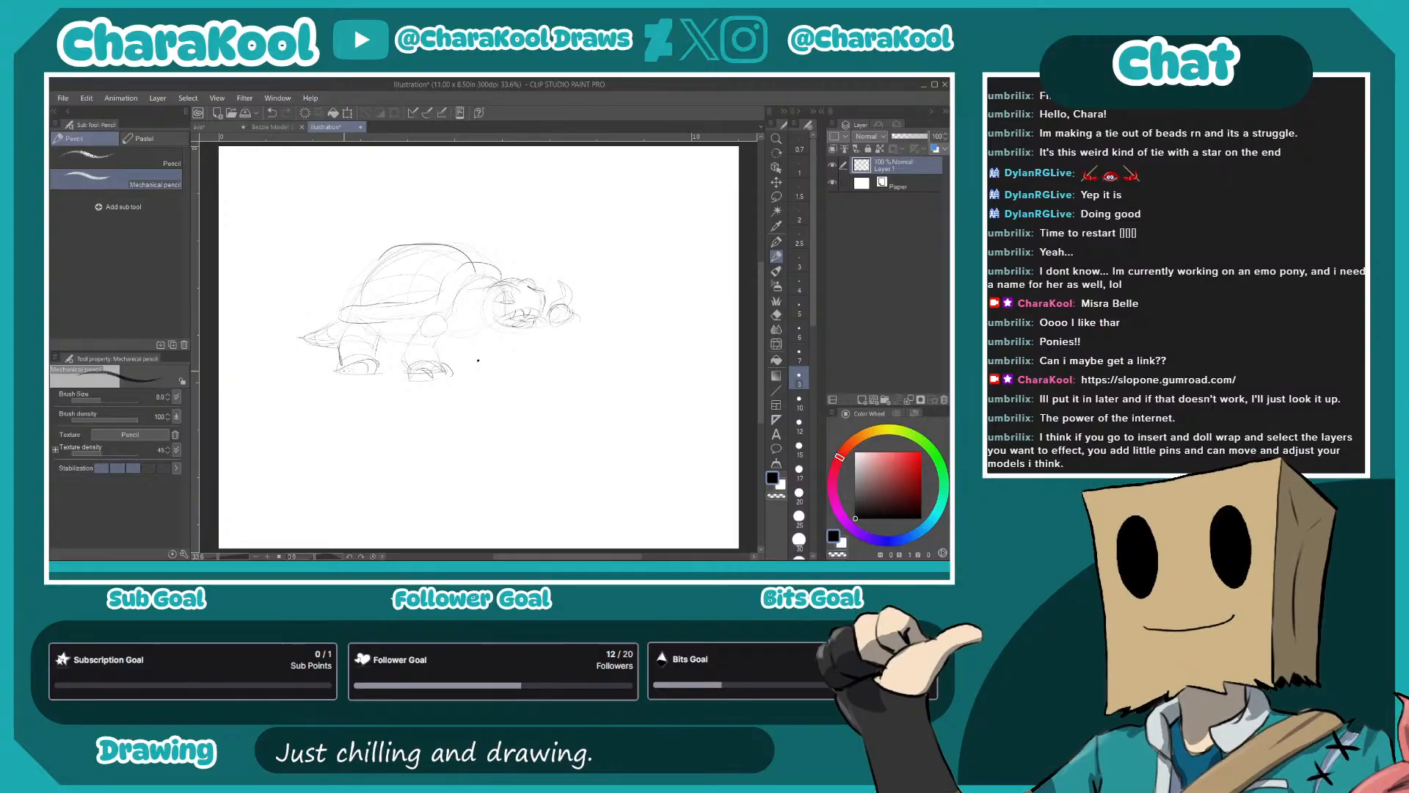
mouse_move(497, 281)
mouse_down()
mouse_move(466, 286)
mouse_move(467, 302)
mouse_move(507, 290)
mouse_move(523, 305)
mouse_up()
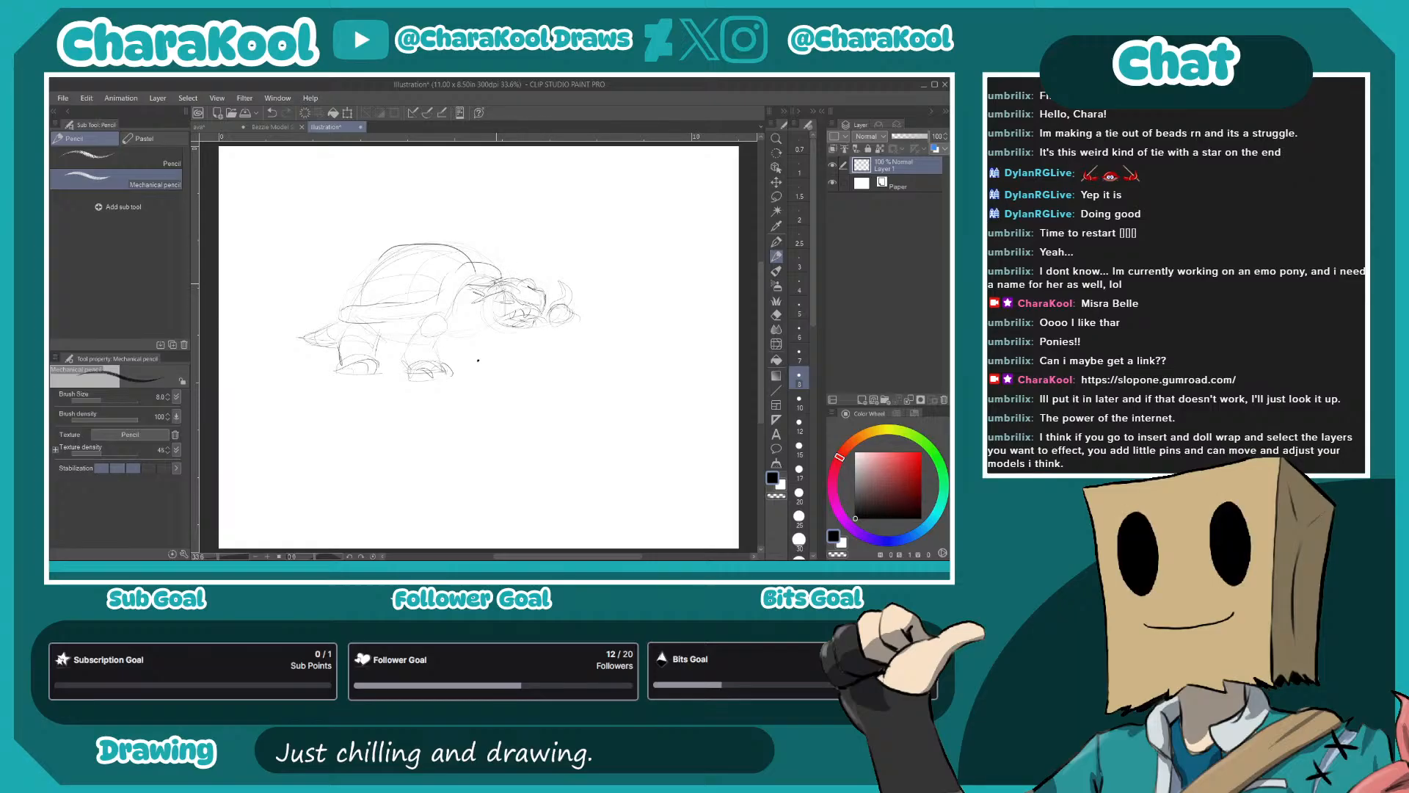
drag(502, 269, 490, 281)
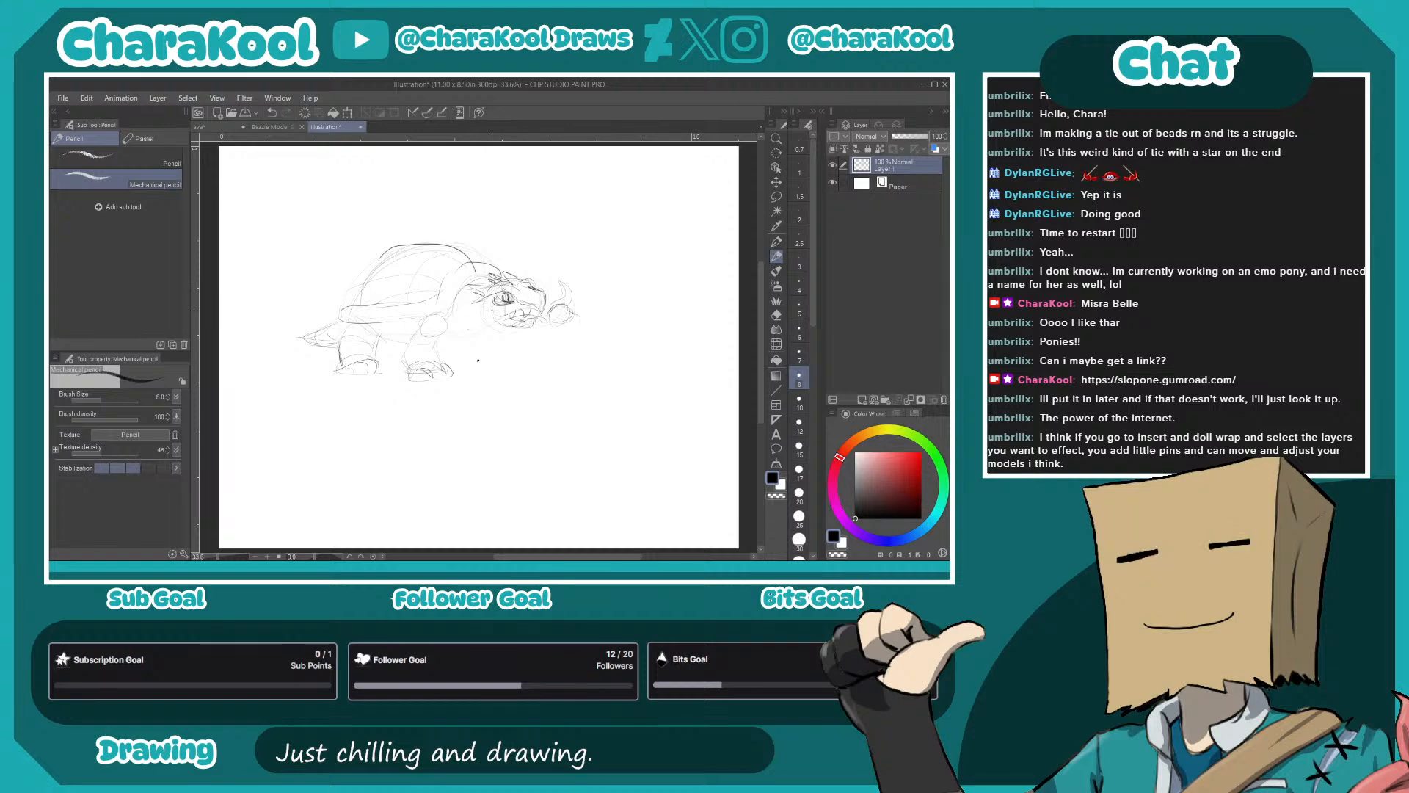
mouse_move(485, 302)
mouse_down()
mouse_move(479, 319)
mouse_move(495, 314)
mouse_up()
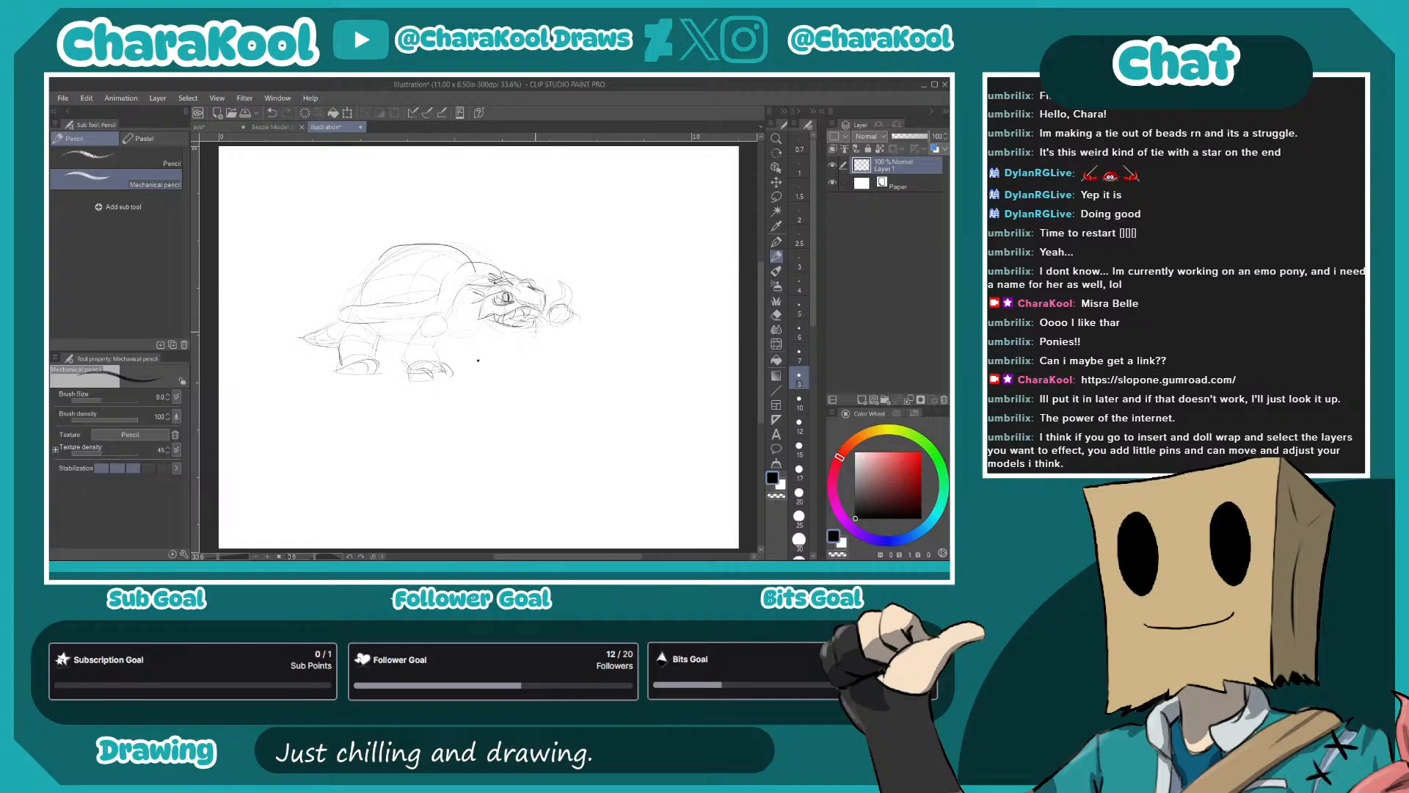
mouse_move(513, 332)
mouse_down()
mouse_move(477, 329)
mouse_move(519, 332)
mouse_up()
mouse_move(482, 328)
mouse_down()
mouse_move(463, 333)
mouse_move(457, 307)
mouse_move(479, 330)
mouse_move(459, 336)
mouse_move(469, 331)
mouse_up()
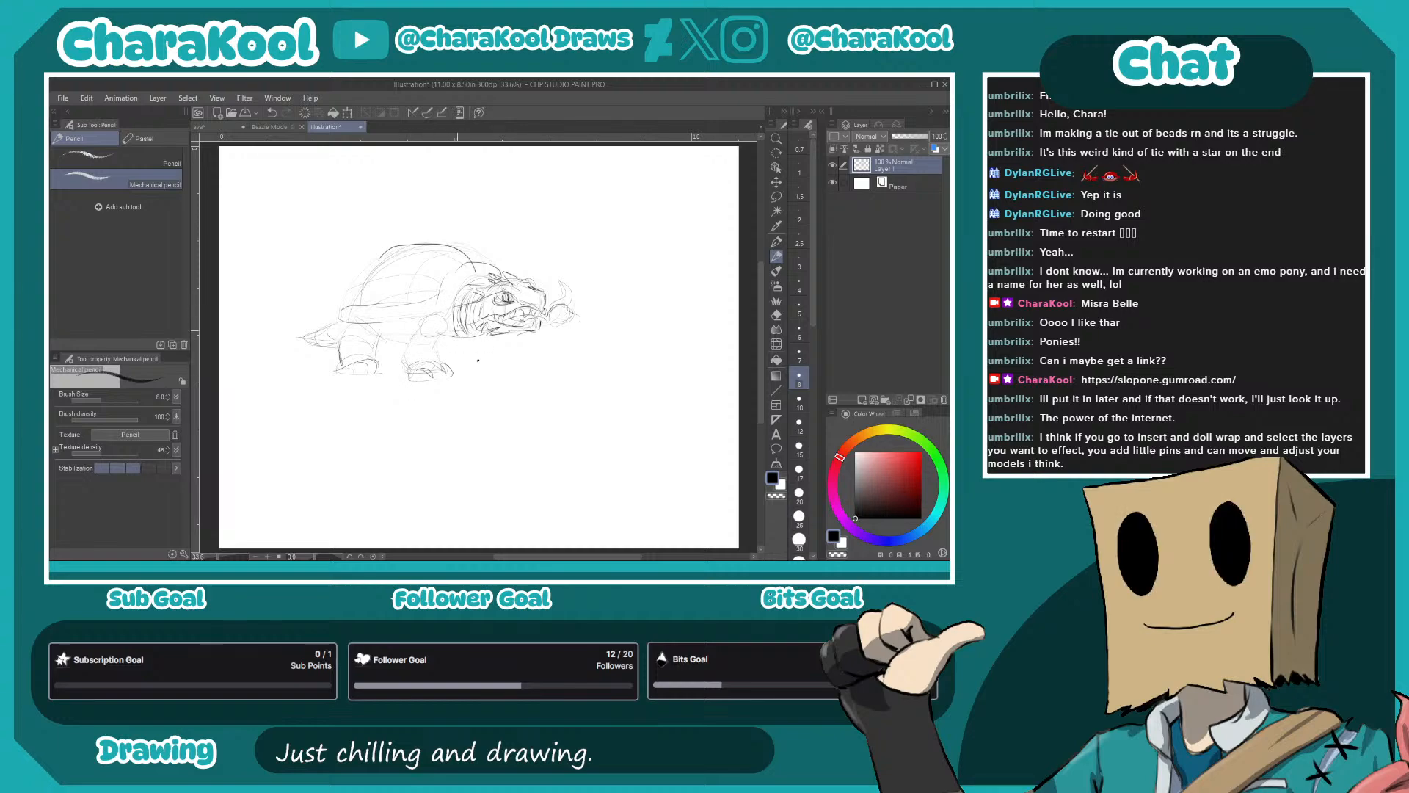
- Sketch the turtle's belly line and far front leg, and add claws to its feet
mouse_move(452, 308)
mouse_down()
mouse_move(456, 344)
mouse_move(486, 340)
mouse_move(405, 342)
mouse_up()
drag(507, 341, 510, 351)
mouse_move(496, 358)
mouse_down()
mouse_move(530, 360)
mouse_move(512, 357)
mouse_up()
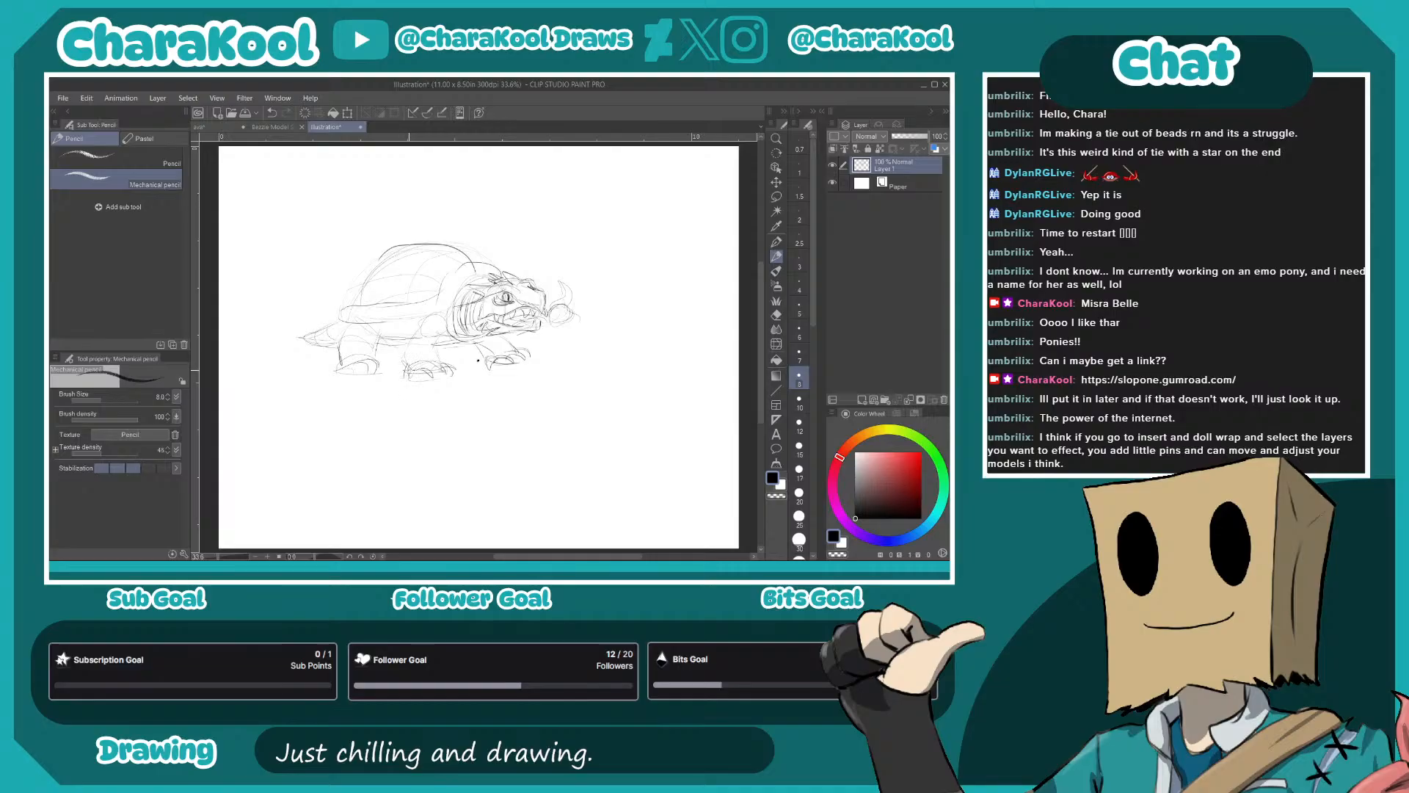
mouse_move(430, 369)
mouse_down()
mouse_move(419, 384)
mouse_move(453, 374)
mouse_up()
mouse_move(342, 359)
mouse_down()
mouse_move(334, 373)
mouse_move(366, 379)
mouse_up()
- Draw the plated lower rim of the turtle's shell and cover the dome with small spikes
mouse_move(323, 323)
mouse_down()
mouse_move(342, 310)
mouse_move(350, 330)
mouse_up()
drag(383, 311, 381, 323)
drag(385, 320, 419, 321)
drag(426, 322, 445, 308)
mouse_move(477, 262)
mouse_down()
mouse_move(490, 273)
mouse_move(408, 246)
mouse_move(370, 259)
mouse_move(428, 270)
mouse_move(394, 262)
mouse_move(343, 300)
mouse_move(416, 284)
mouse_move(356, 278)
mouse_move(376, 260)
mouse_up()
mouse_move(362, 272)
mouse_down()
mouse_move(402, 243)
mouse_move(479, 250)
mouse_up()
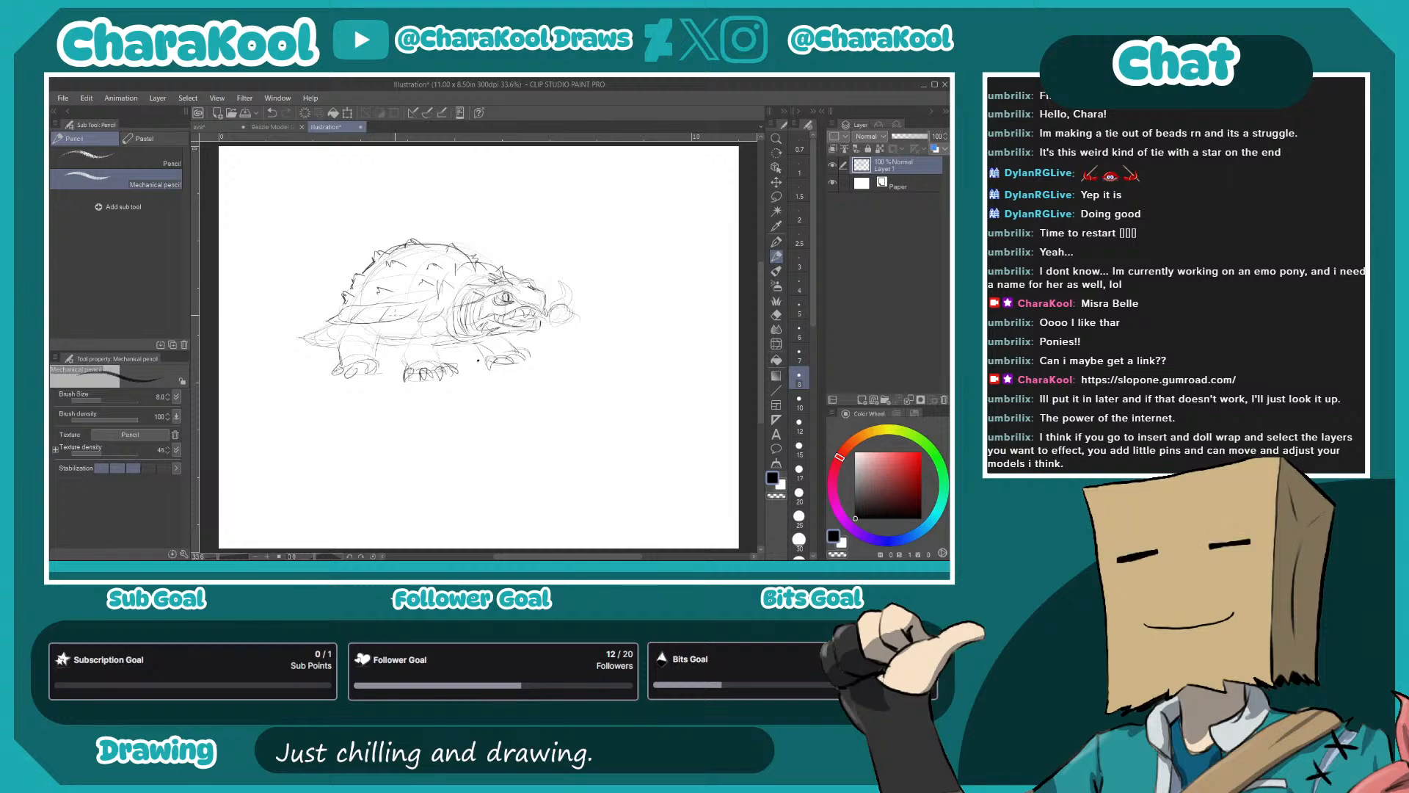
drag(443, 307, 492, 274)
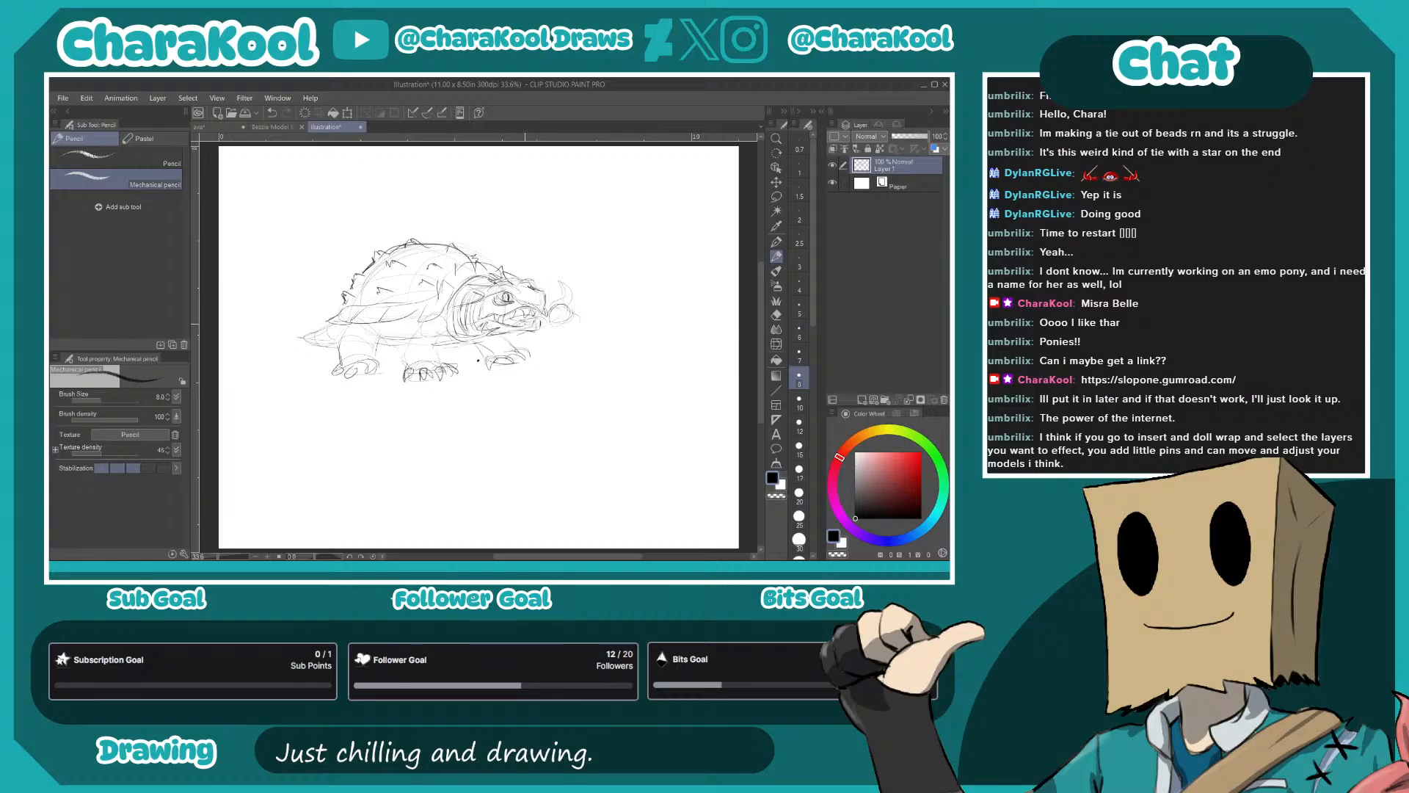
- Draw a shaded orb in front of the turtle's snout, and strengthen the lines of its face and near front leg
mouse_move(509, 321)
mouse_down()
mouse_move(566, 307)
mouse_move(567, 273)
mouse_up()
mouse_move(500, 294)
mouse_down()
mouse_move(543, 314)
mouse_move(535, 328)
mouse_up()
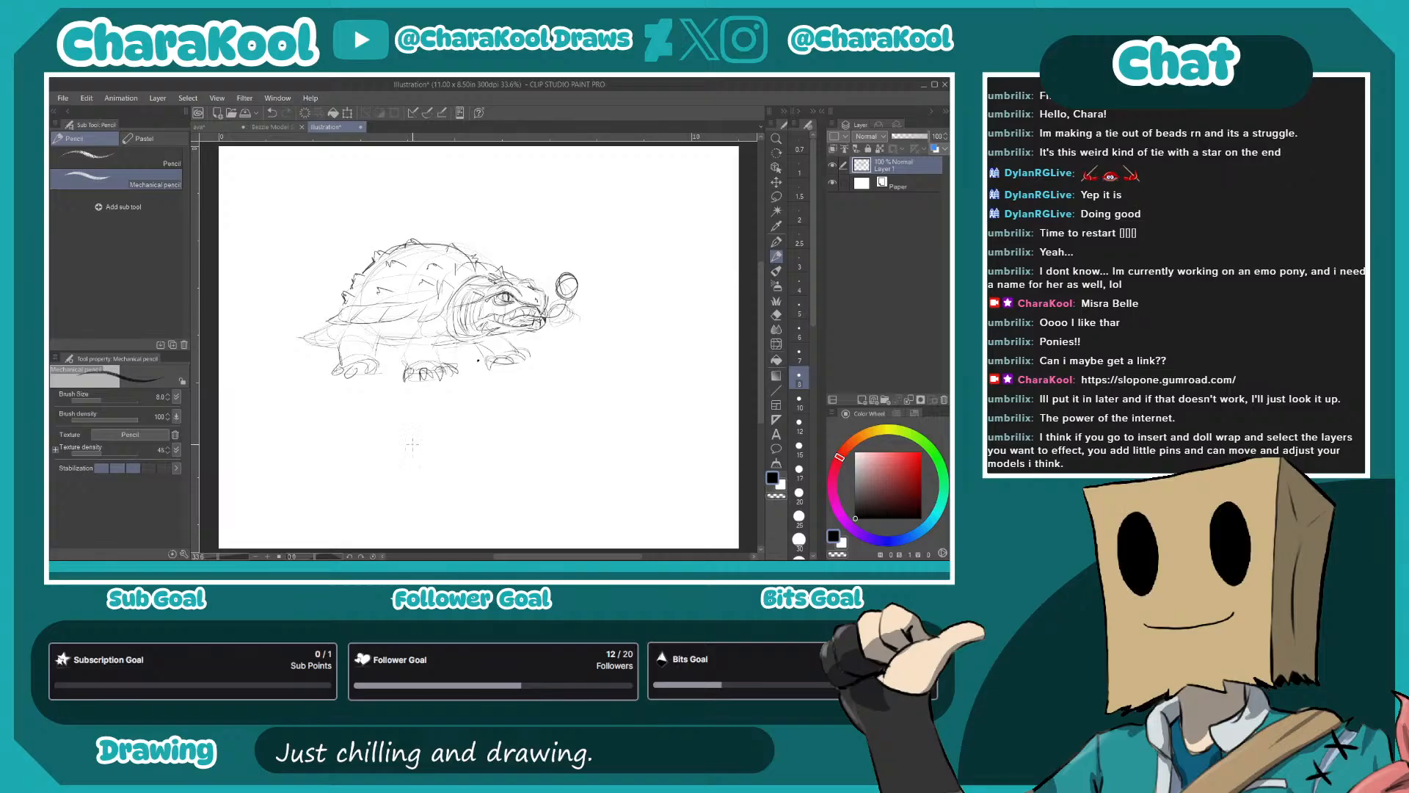
drag(413, 330, 403, 372)
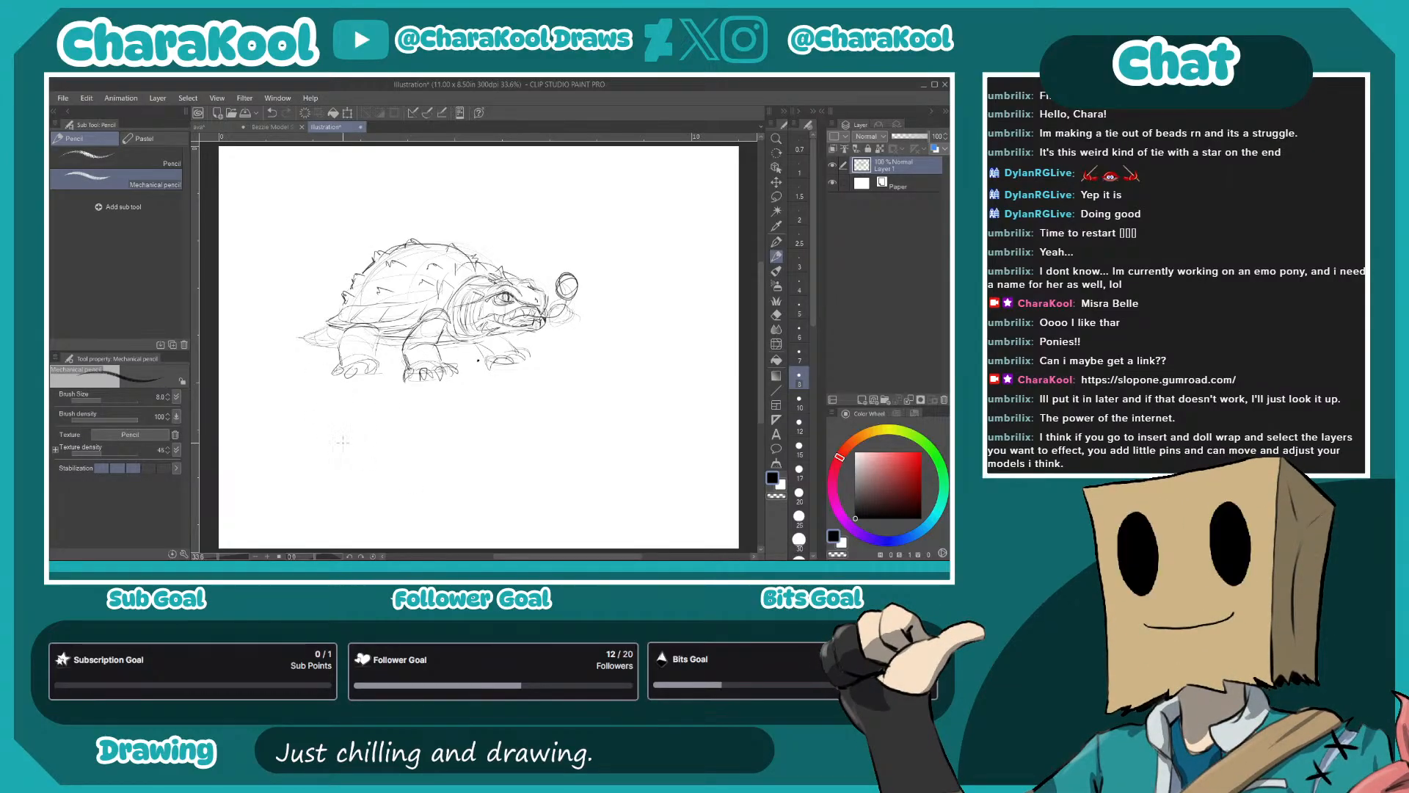
- Sketch a large arched gravestone beside the turtle, with RIP lettering, vertical surface lines and a jagged base
mouse_move(623, 345)
mouse_down()
mouse_move(624, 236)
mouse_move(690, 224)
mouse_move(710, 247)
mouse_move(712, 340)
mouse_up()
drag(689, 225, 715, 279)
drag(613, 343, 724, 335)
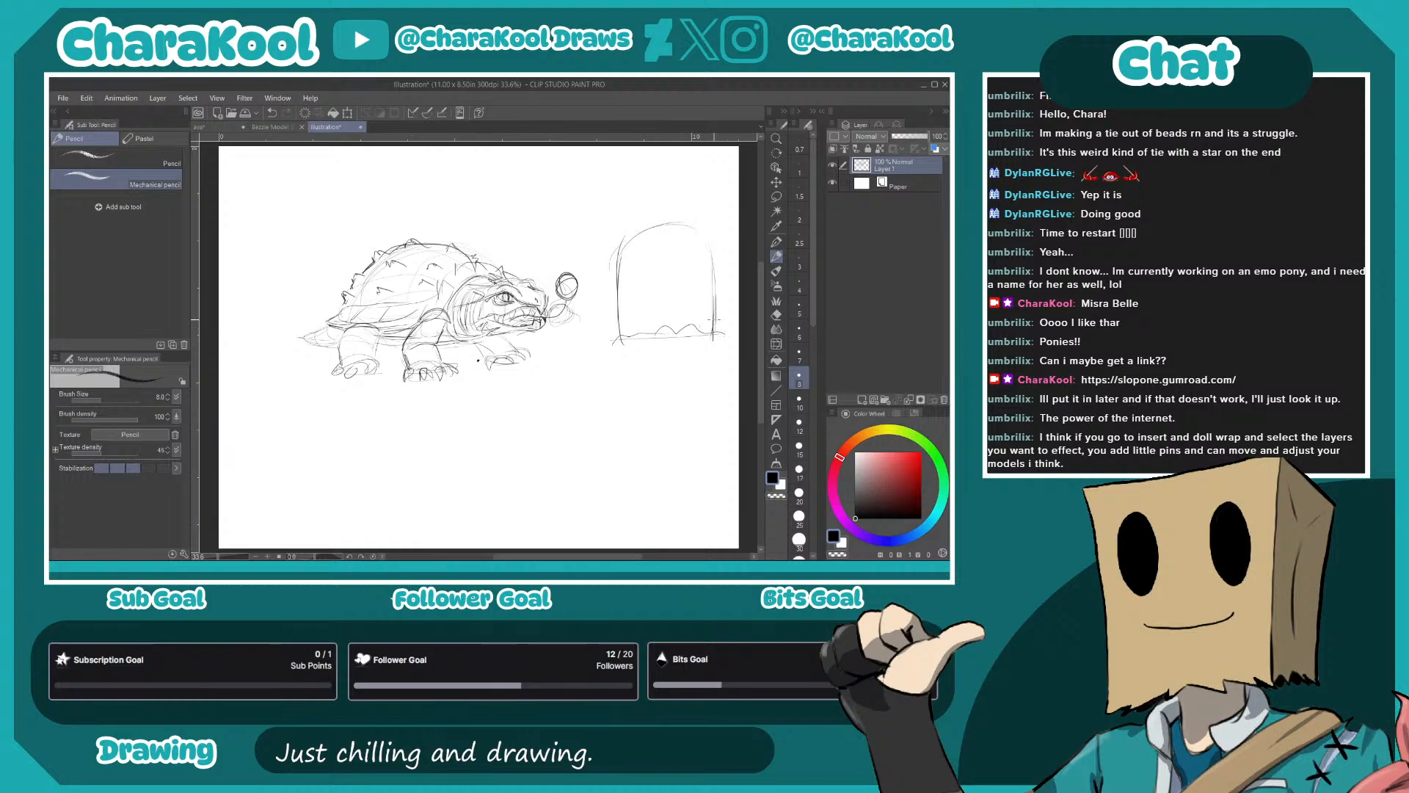
mouse_move(640, 275)
mouse_down()
mouse_move(649, 265)
mouse_move(667, 286)
mouse_up()
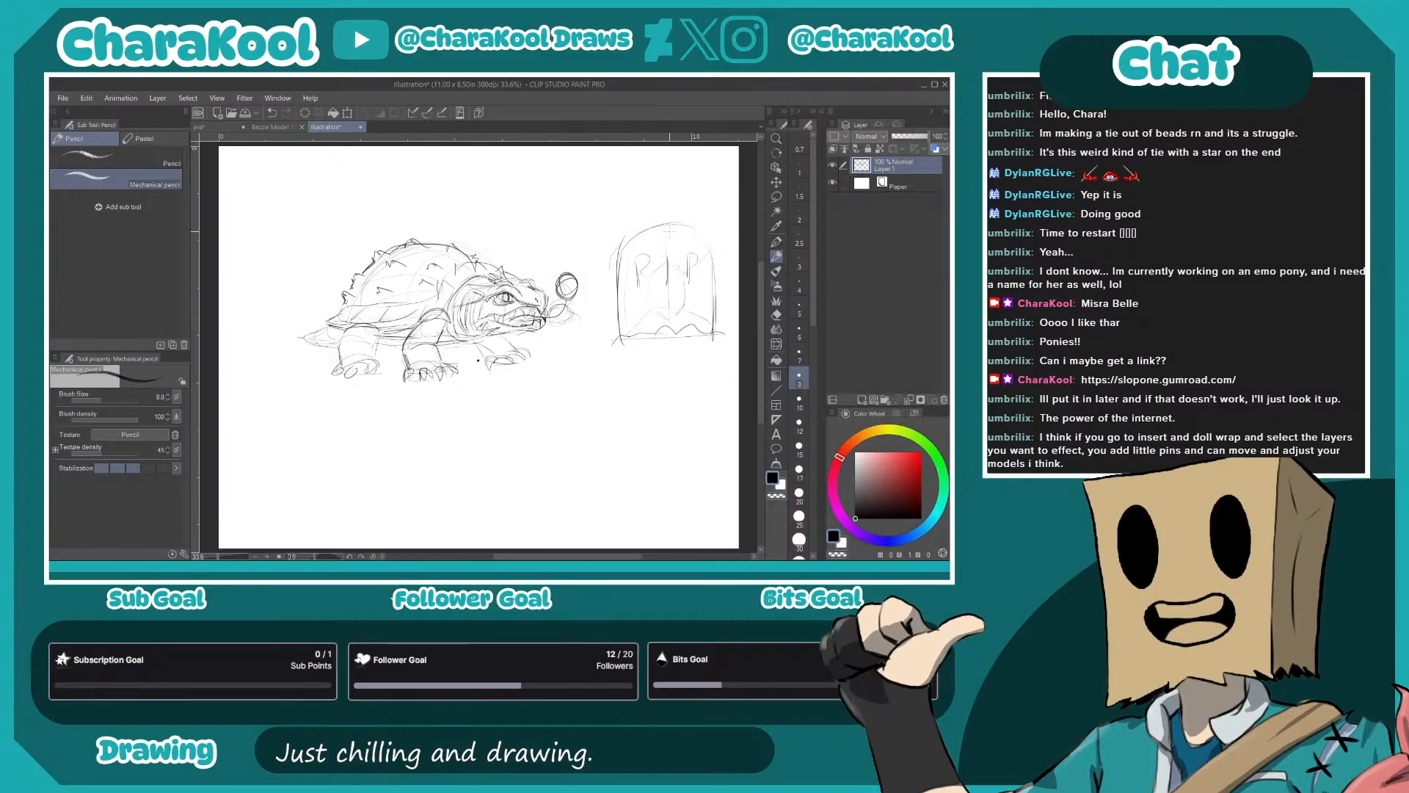
drag(702, 257, 709, 334)
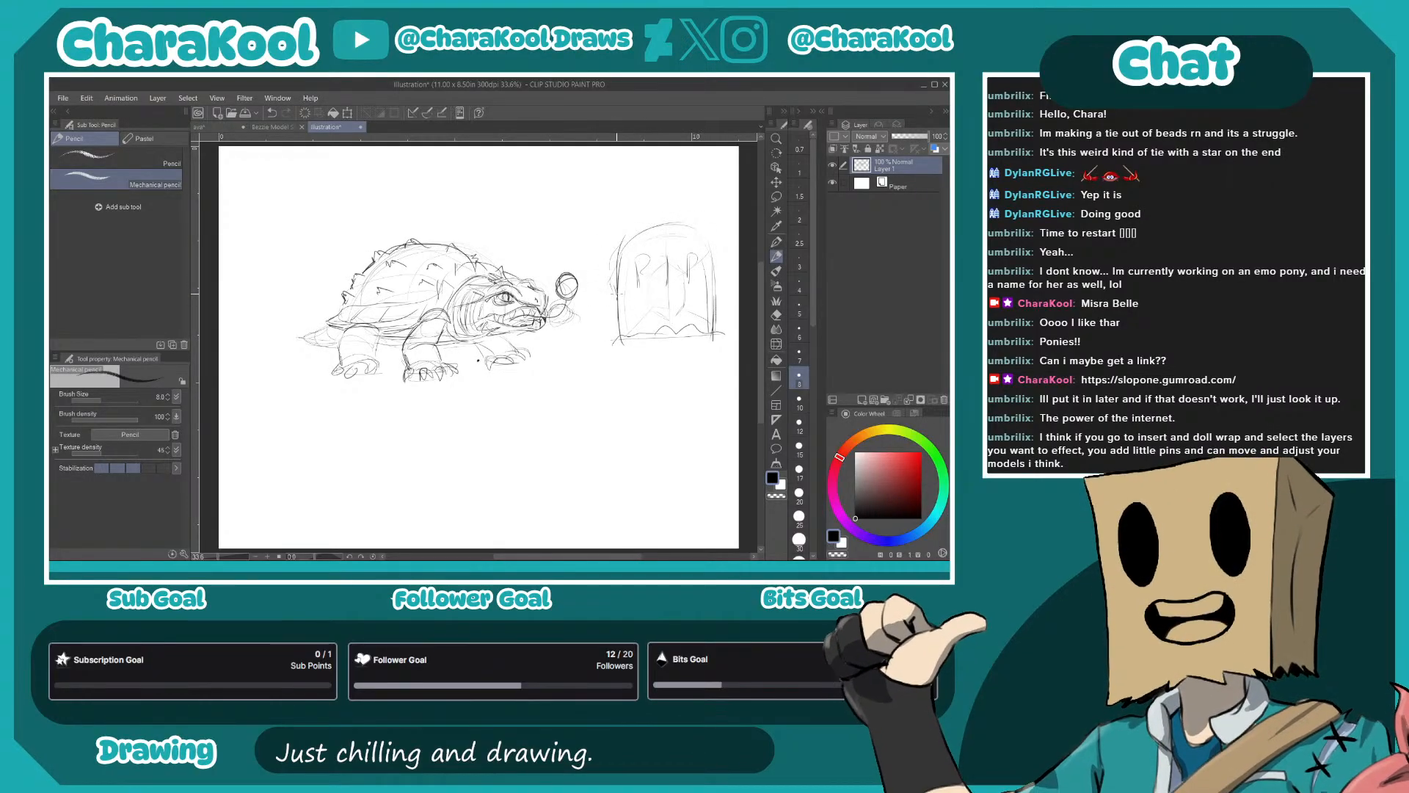
- Detail the large gravestone with side spikes, a ragged cap, inner shading lines and a rough ground line
drag(716, 278, 718, 308)
mouse_move(620, 273)
mouse_down()
mouse_move(650, 220)
mouse_move(637, 245)
mouse_move(674, 246)
mouse_move(645, 221)
mouse_move(691, 214)
mouse_move(638, 236)
mouse_up()
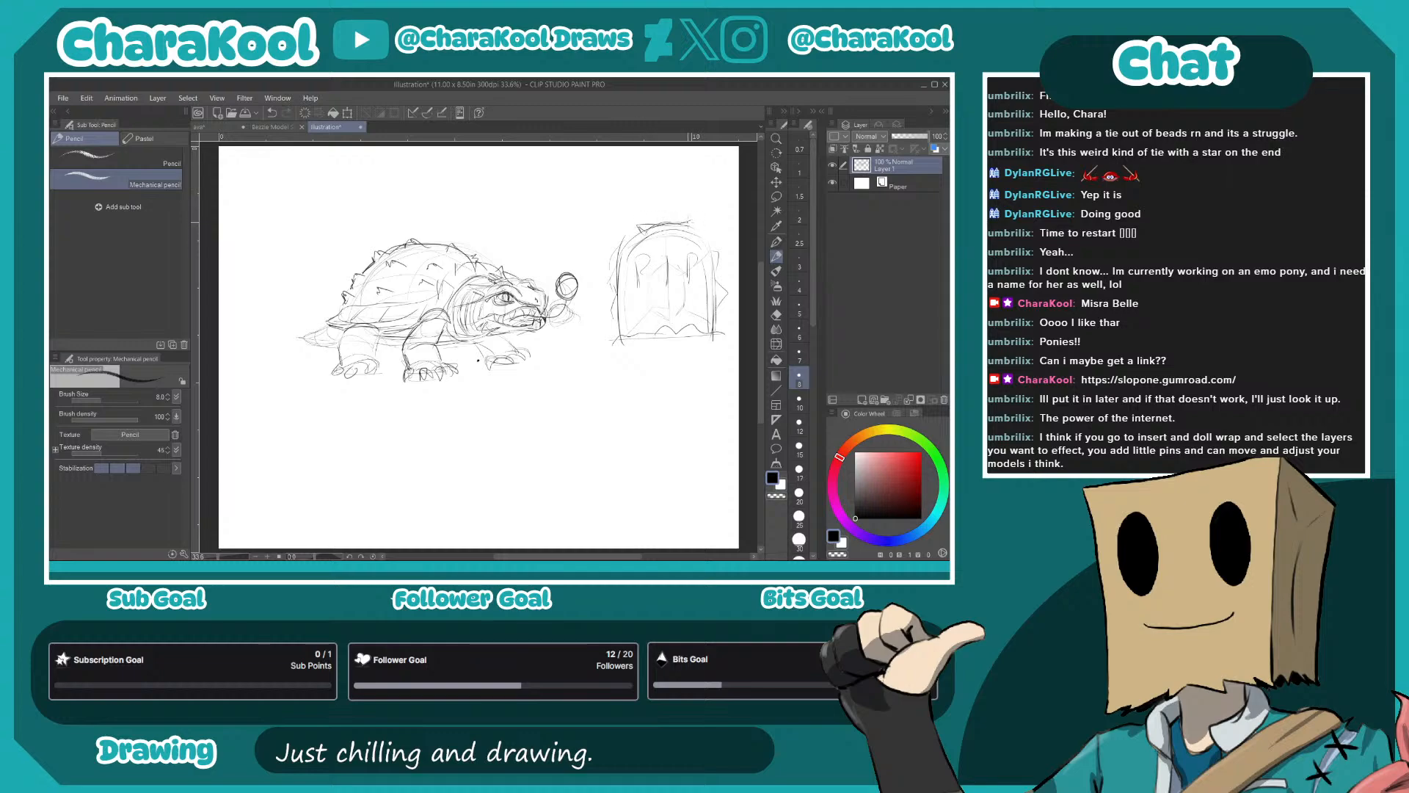
drag(698, 222, 693, 229)
drag(643, 231, 639, 238)
drag(631, 243, 621, 273)
drag(716, 242, 710, 305)
drag(632, 247, 620, 293)
drag(644, 272, 687, 324)
drag(703, 264, 703, 330)
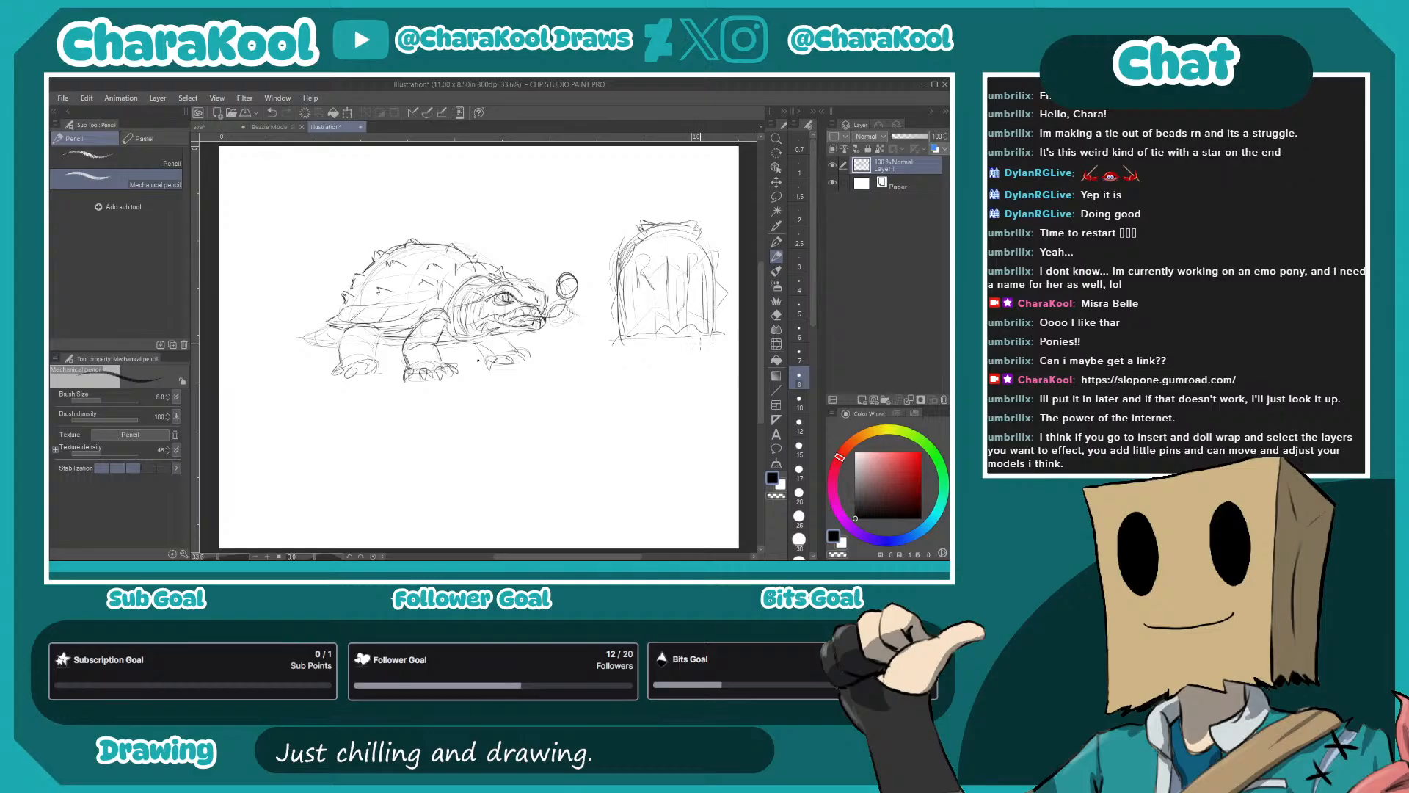
drag(694, 231, 721, 261)
mouse_move(604, 343)
mouse_down()
mouse_move(728, 337)
mouse_move(603, 343)
mouse_move(734, 341)
mouse_up()
- Sketch a smaller side-view gravestone below the large one, with a curved back, ragged top and ground line
drag(569, 413, 566, 461)
mouse_move(567, 411)
mouse_down()
mouse_move(579, 404)
mouse_move(588, 465)
mouse_move(569, 438)
mouse_move(569, 478)
mouse_move(556, 475)
mouse_move(595, 480)
mouse_up()
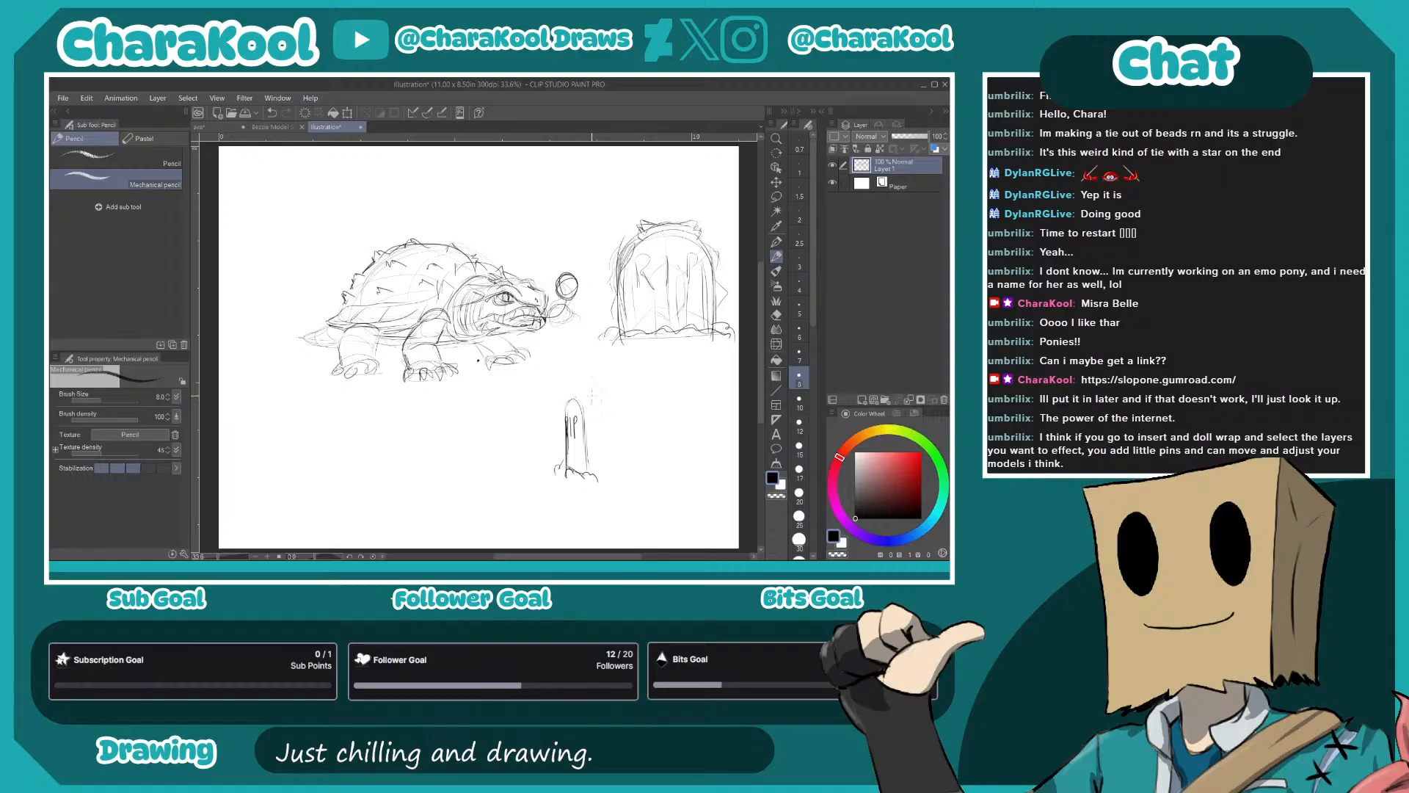
drag(599, 407, 608, 471)
drag(602, 395, 622, 473)
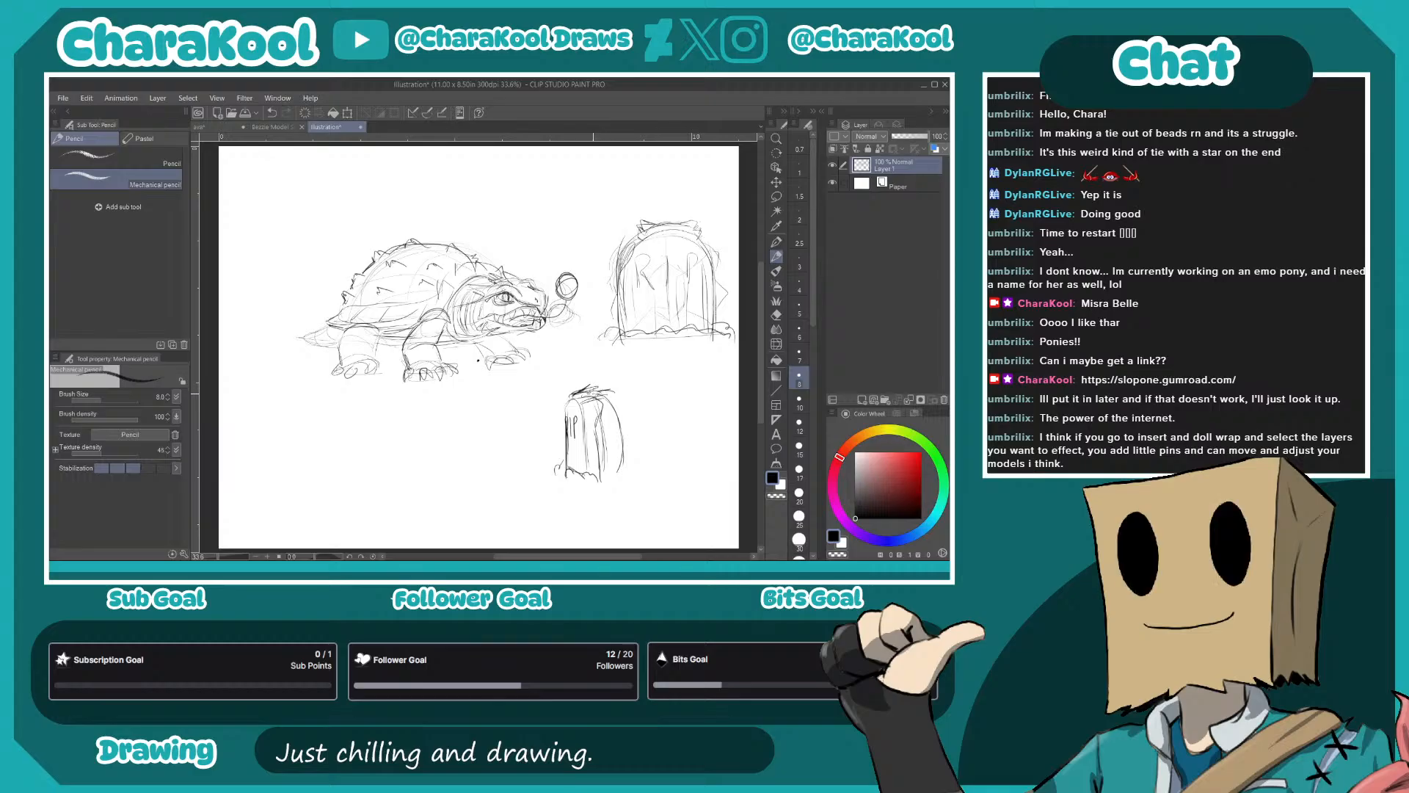
drag(611, 389, 587, 408)
- Add bands to the turtle's legs, and draw a rounded rectangular shape near the top of the side-view gravestone
drag(402, 370, 408, 350)
mouse_move(403, 351)
mouse_down()
mouse_move(431, 334)
mouse_move(443, 372)
mouse_up()
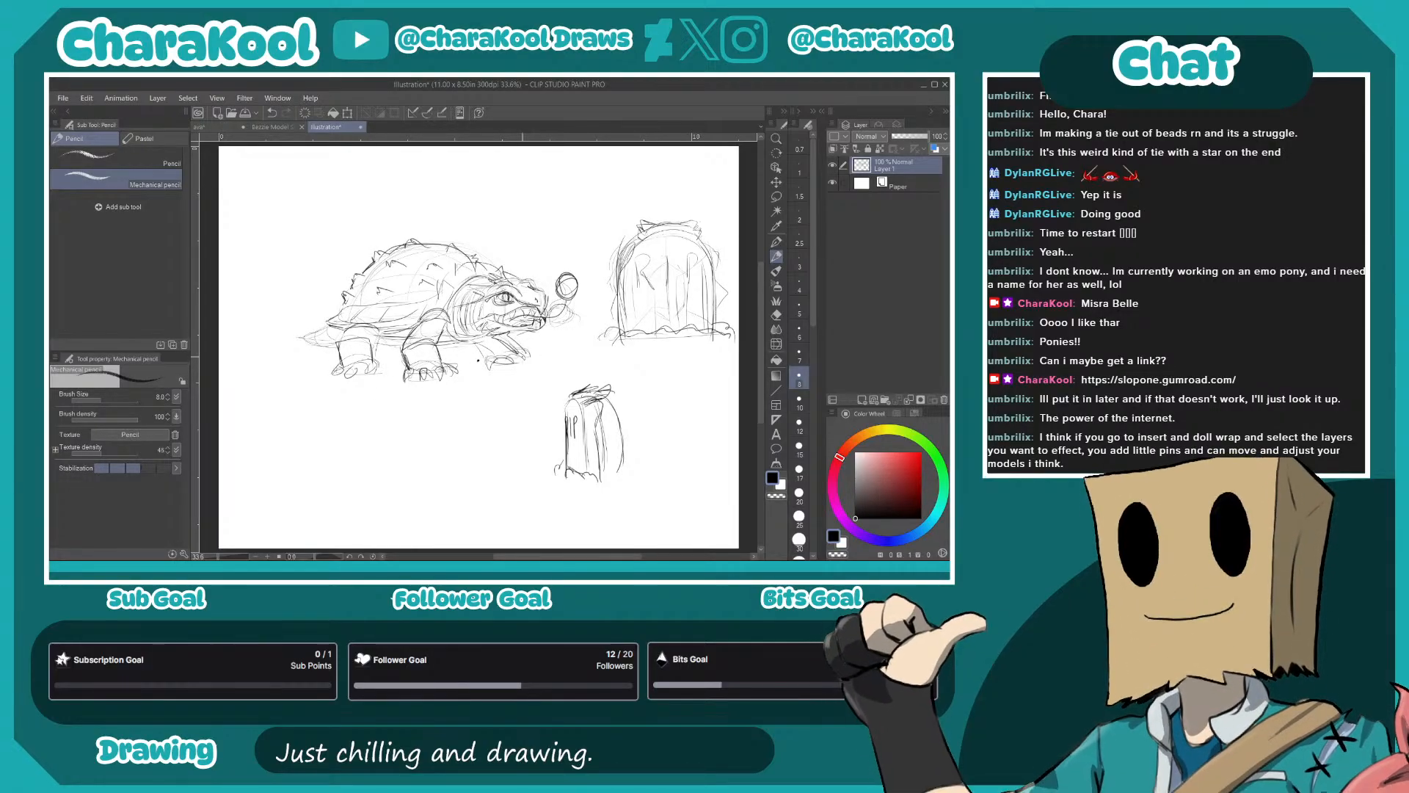
mouse_move(585, 429)
mouse_down()
mouse_move(608, 425)
mouse_move(601, 401)
mouse_move(591, 429)
mouse_move(605, 430)
mouse_move(604, 396)
mouse_move(566, 420)
mouse_move(584, 420)
mouse_move(615, 380)
mouse_up()
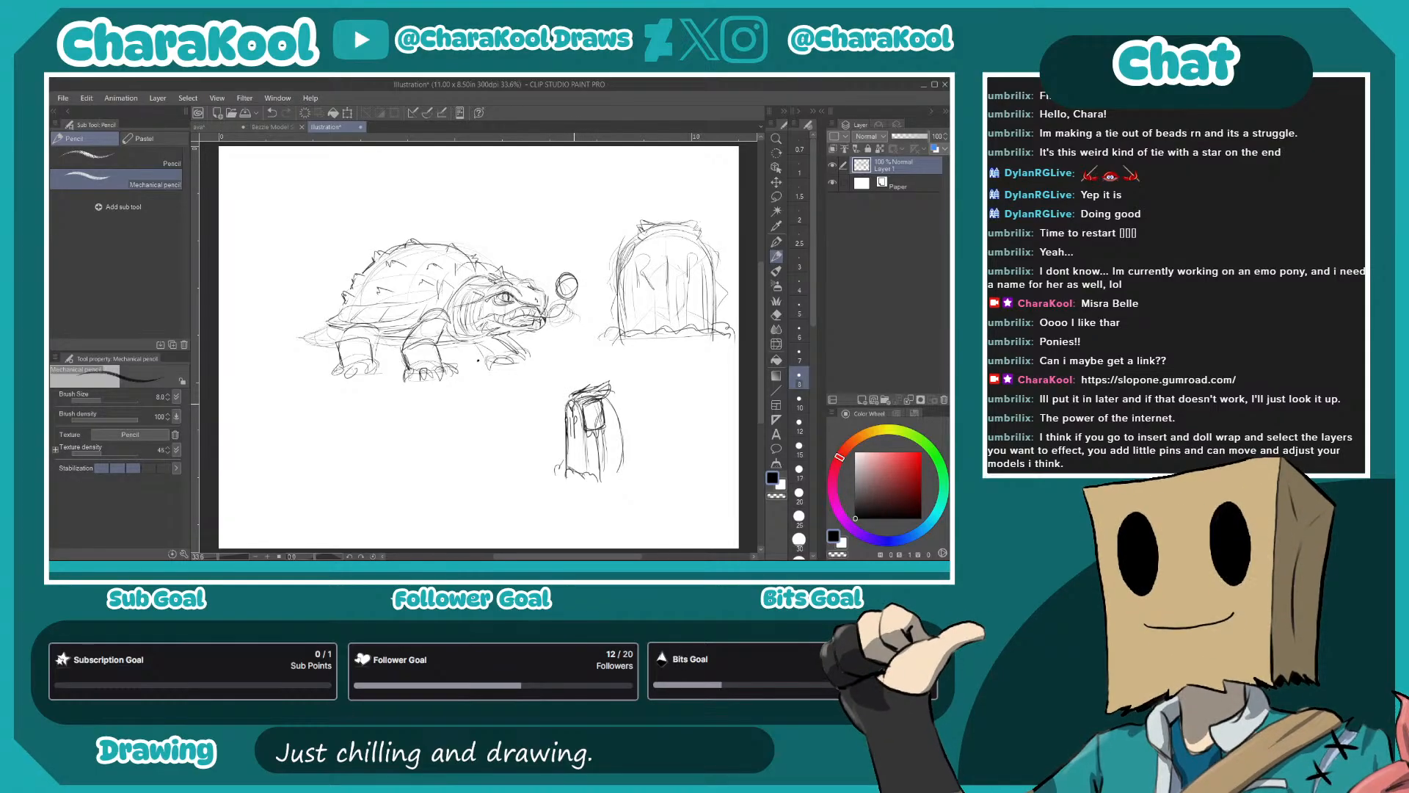
- Add a curled stalk with a flaming orb to both gravestones, and spikes along the smaller one's back
drag(658, 240, 682, 237)
mouse_move(667, 226)
mouse_down()
mouse_move(670, 206)
mouse_move(696, 198)
mouse_up()
mouse_move(568, 406)
mouse_down()
mouse_move(515, 391)
mouse_move(518, 405)
mouse_move(525, 384)
mouse_move(520, 408)
mouse_up()
mouse_move(606, 395)
mouse_down()
mouse_move(628, 464)
mouse_move(610, 453)
mouse_move(610, 471)
mouse_move(578, 423)
mouse_up()
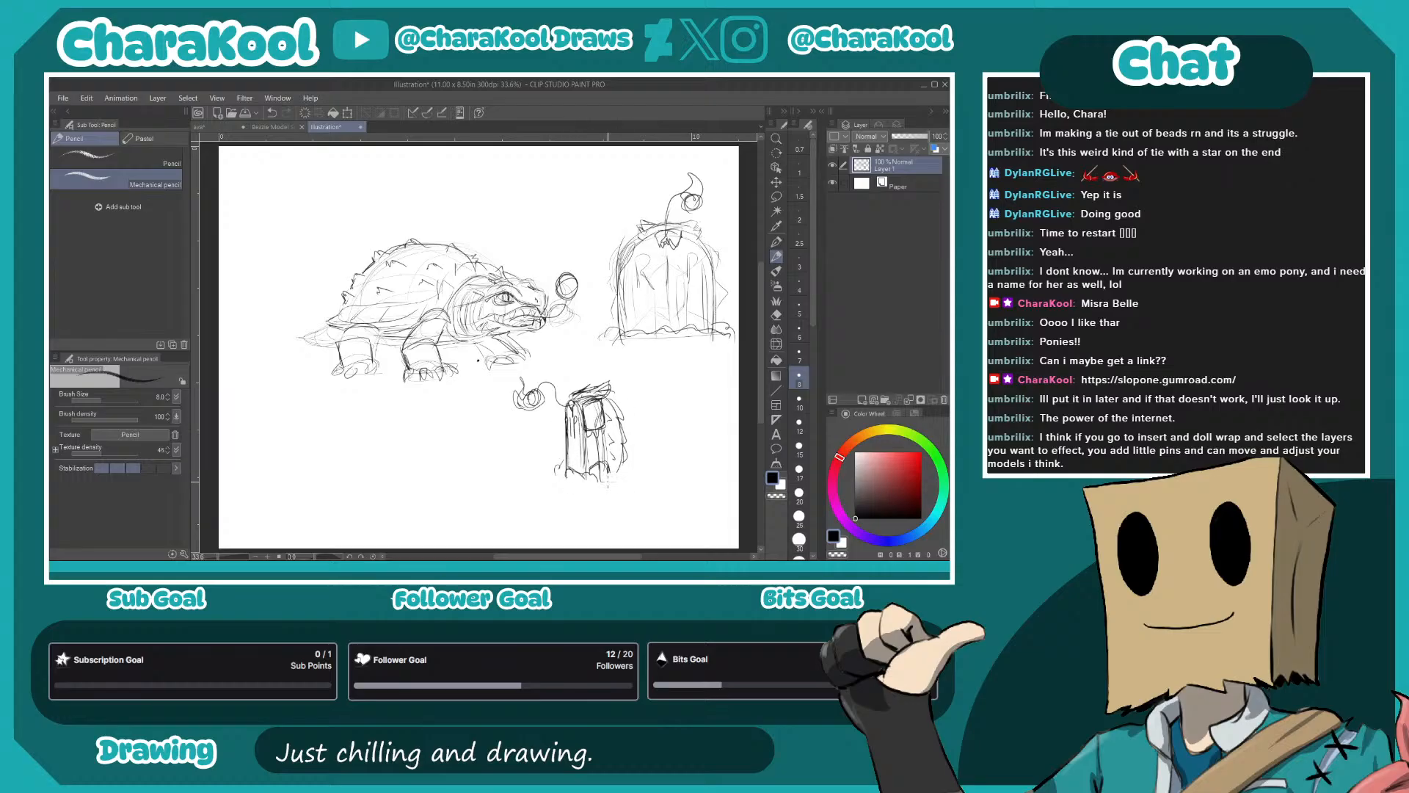
drag(606, 472, 642, 475)
- Lasso the small gravestone sketch, duplicate it onto a new layer and place the copy below the turtle's hind legs
click(776, 197)
mouse_move(635, 403)
mouse_down()
mouse_move(617, 366)
mouse_move(542, 362)
mouse_move(498, 395)
mouse_move(523, 474)
mouse_move(620, 495)
mouse_move(674, 441)
mouse_move(630, 386)
mouse_up()
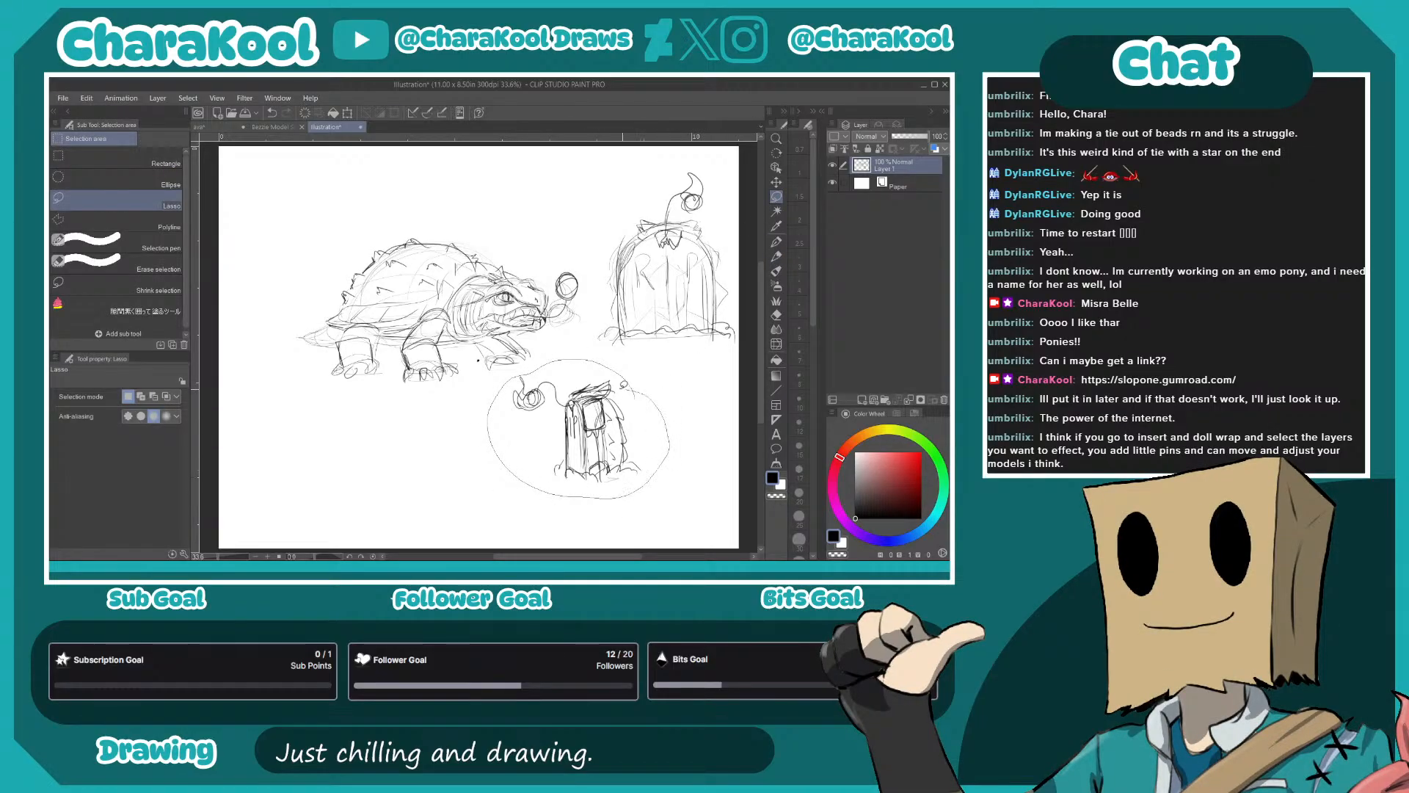
key(ctrl+c)
key(ctrl+v)
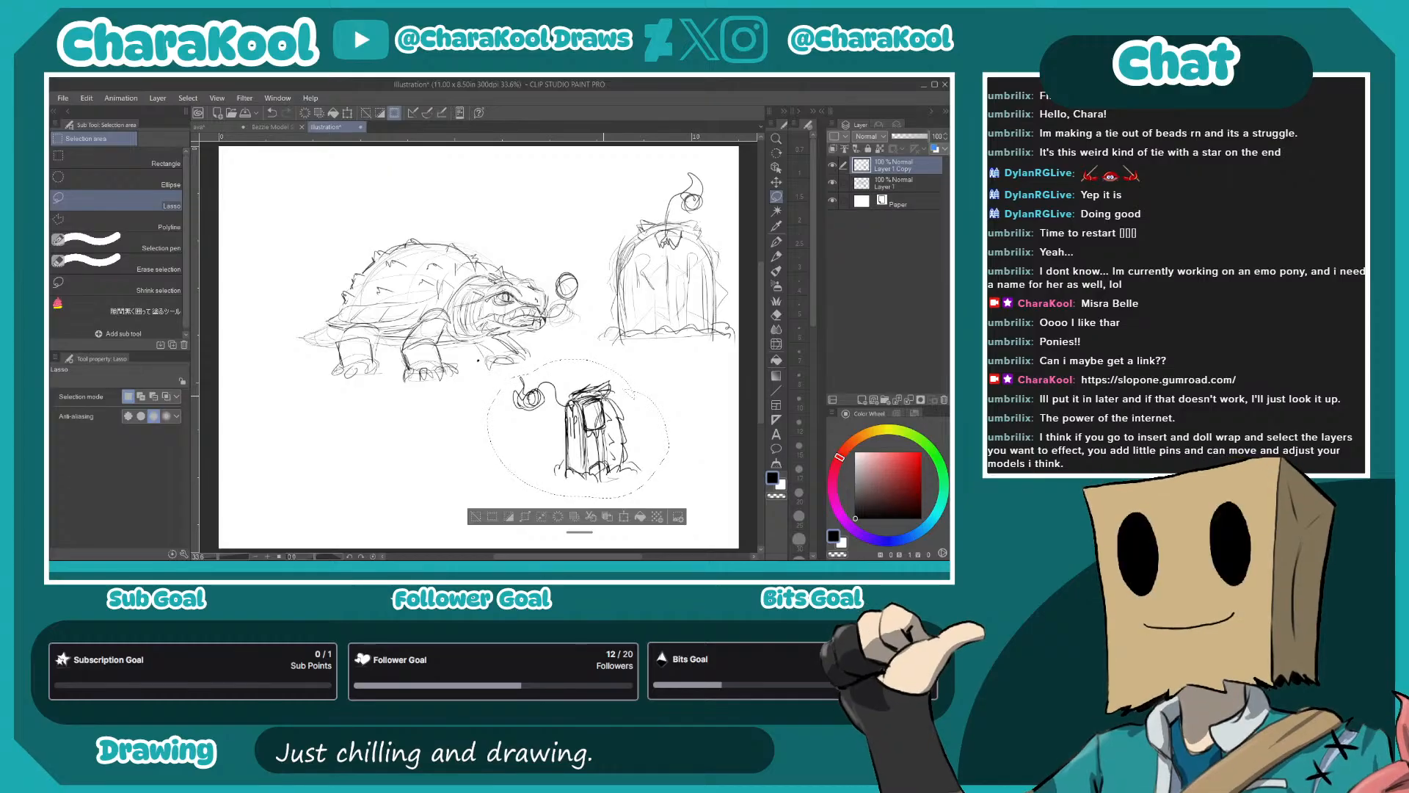
key(ctrl+t)
mouse_move(635, 478)
mouse_down()
mouse_move(488, 495)
mouse_move(419, 530)
mouse_up()
key(Return)
click(675, 397)
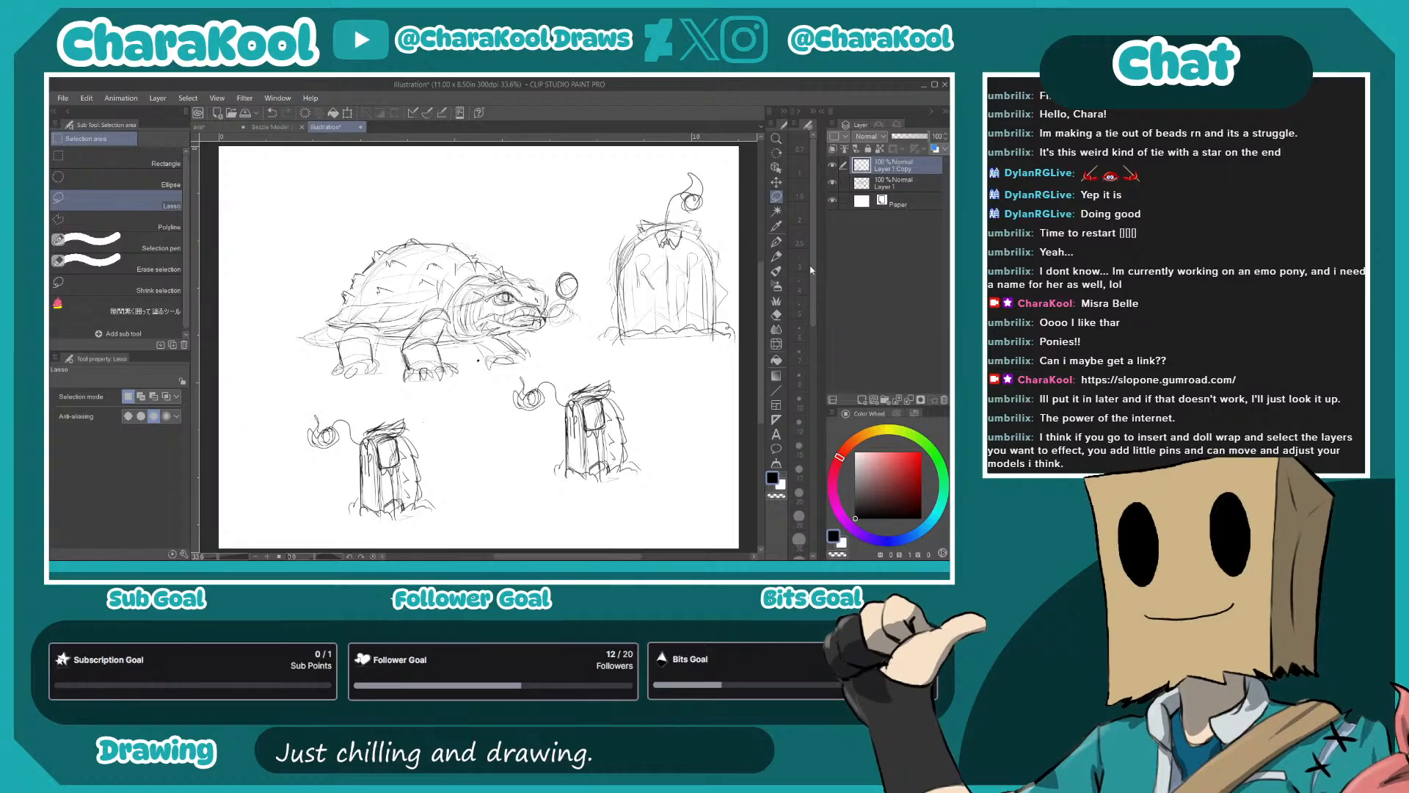
- Select the original small gravestone on Layer 1 and move it down level with its copy
click(904, 185)
mouse_move(658, 430)
mouse_down()
mouse_move(615, 360)
mouse_move(503, 372)
mouse_move(528, 491)
mouse_move(621, 497)
mouse_move(656, 425)
mouse_up()
key(k)
drag(656, 372, 665, 403)
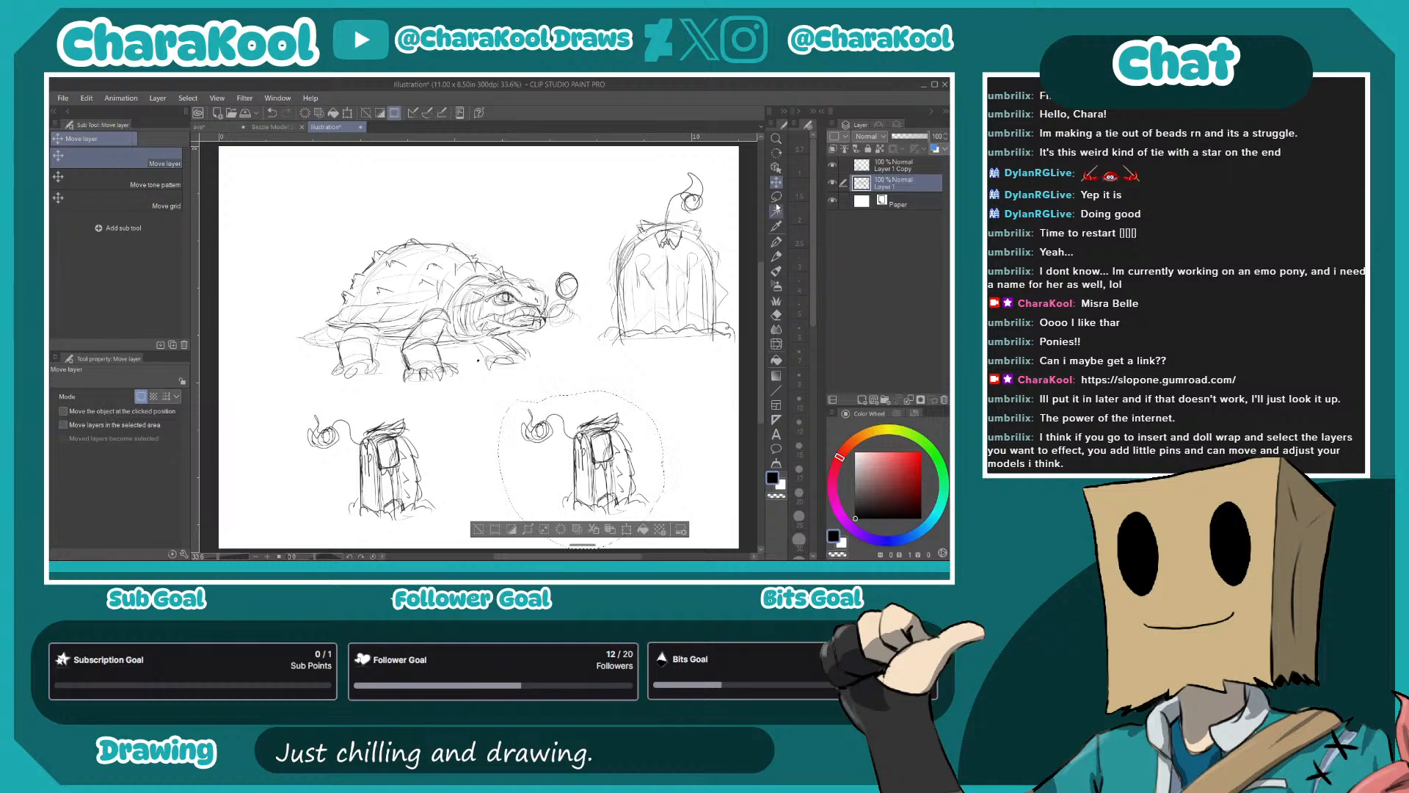
key(m)
click(671, 397)
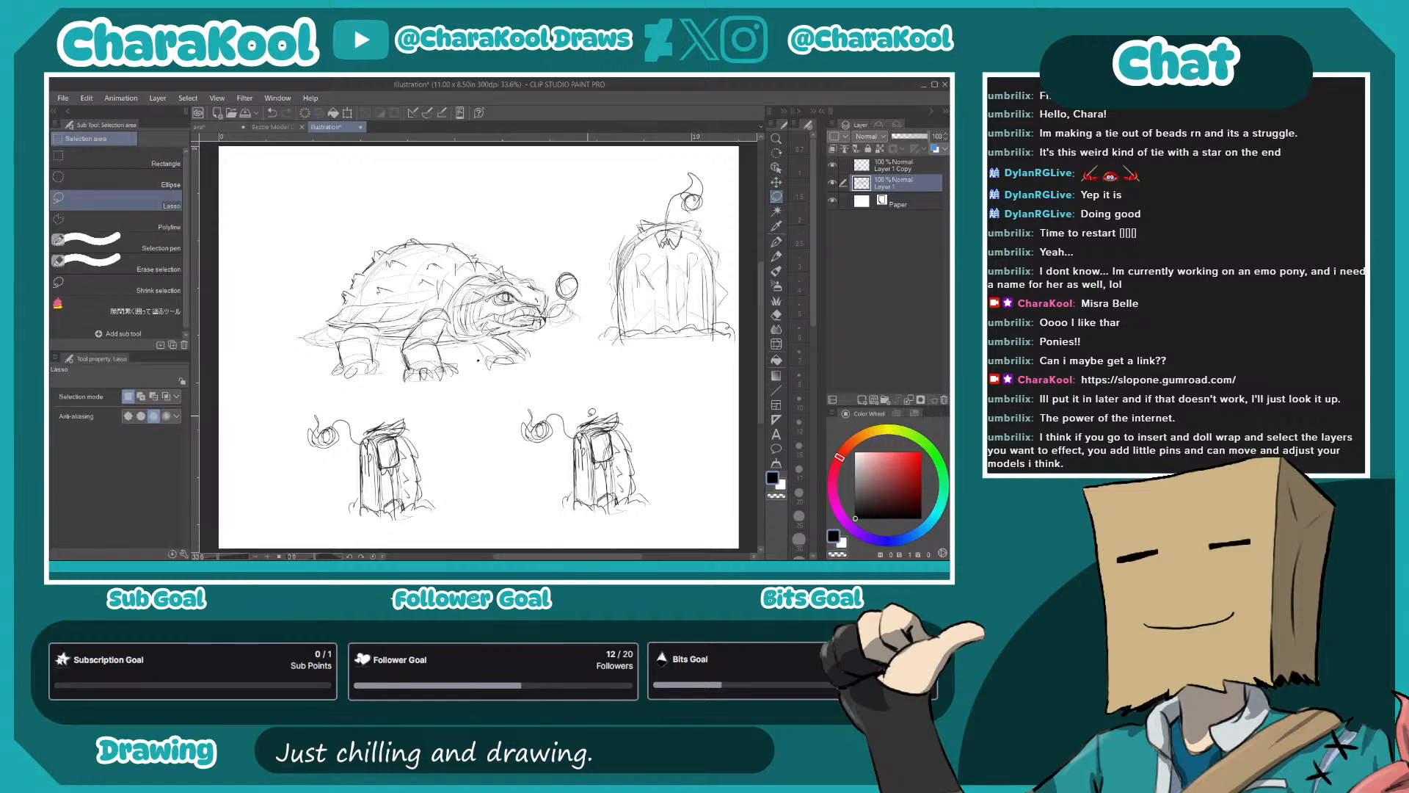
- Erase the stalk, orb and ragged top from the original small gravestone with the Hard eraser
key(p)
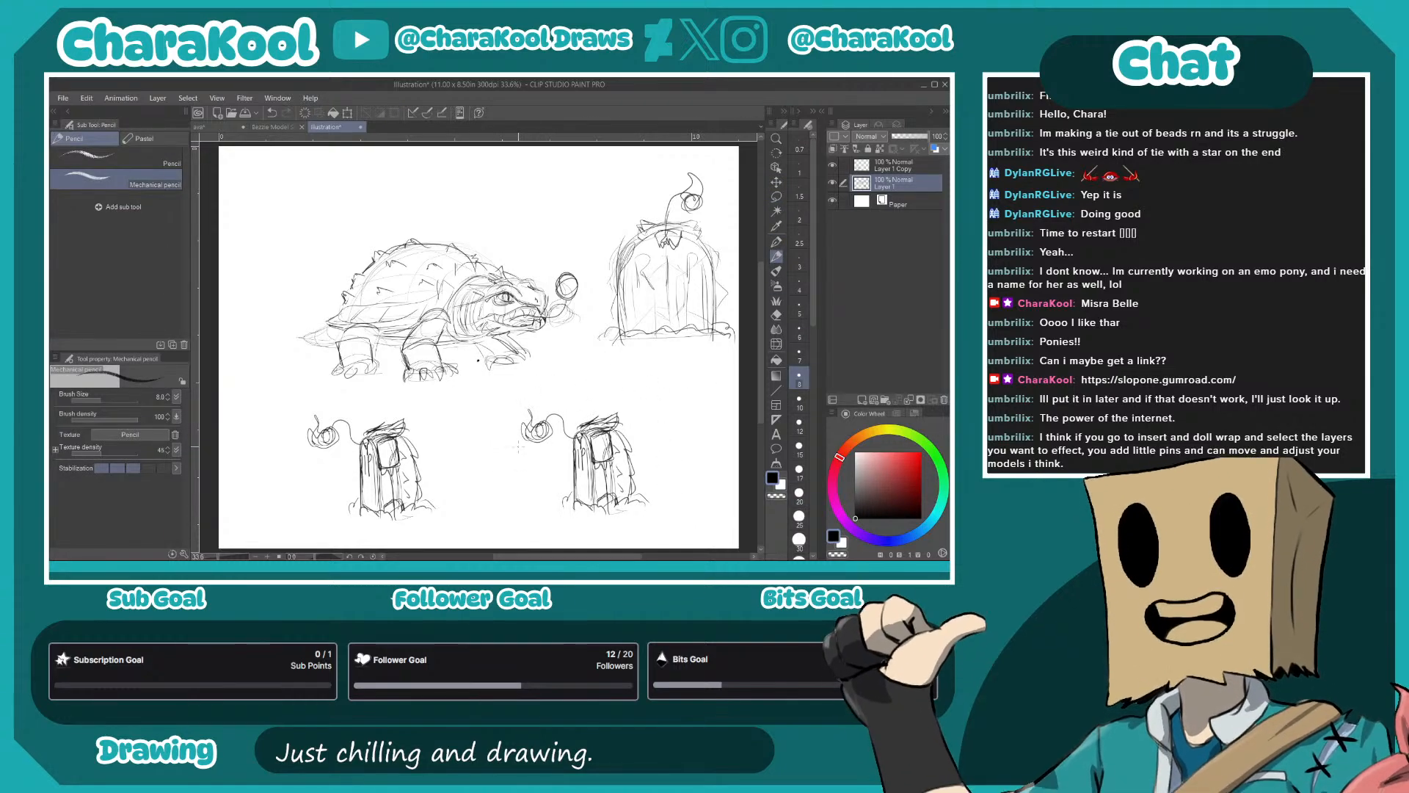
click(776, 315)
click(96, 157)
mouse_move(547, 423)
mouse_down()
mouse_move(522, 434)
mouse_move(623, 417)
mouse_move(580, 424)
mouse_up()
key(p)
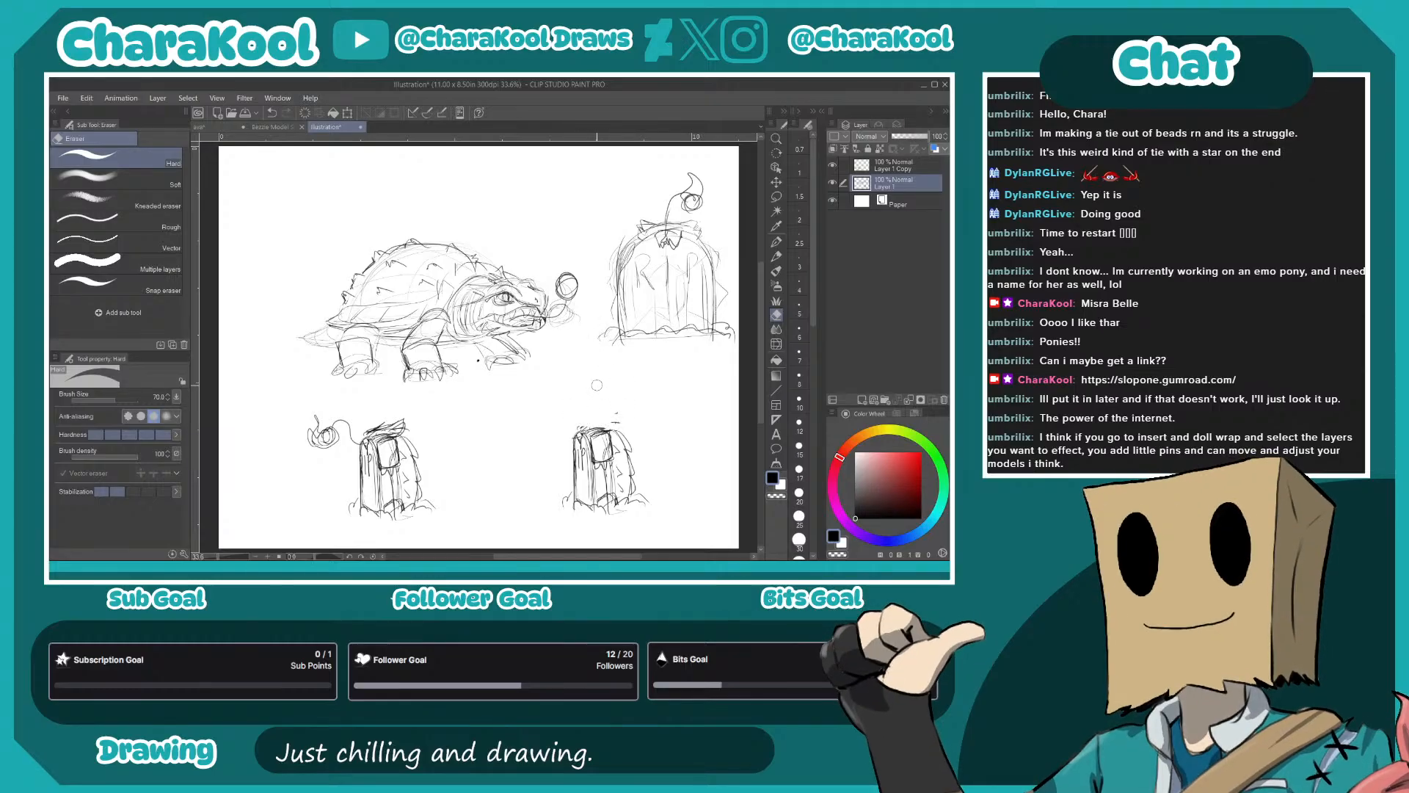
key(p)
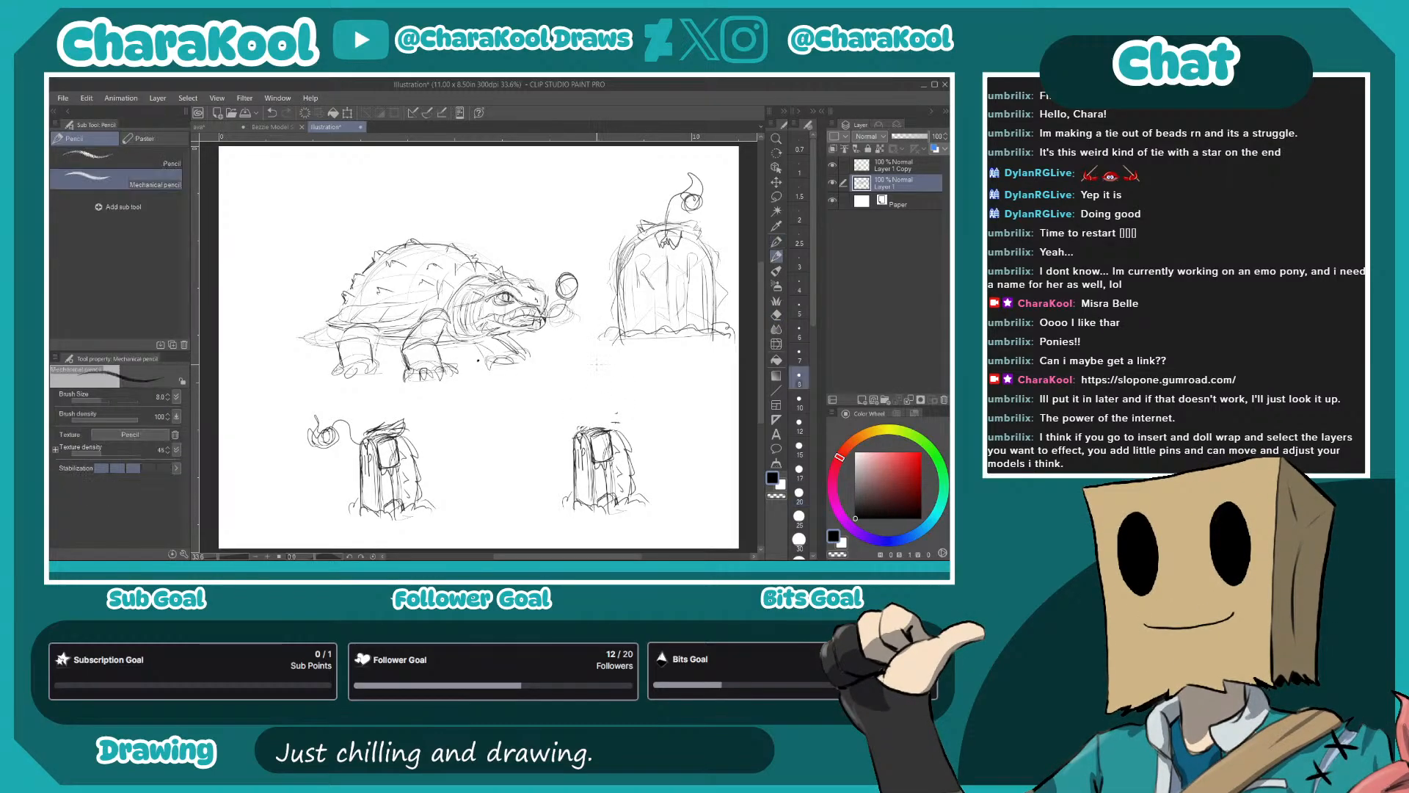
- Sketch a long arched neck and an open-mouthed, horned head rising from the top of the original small gravestone
drag(601, 428, 539, 399)
mouse_move(610, 426)
mouse_down()
mouse_move(577, 384)
mouse_move(577, 397)
mouse_move(540, 405)
mouse_move(583, 388)
mouse_move(613, 421)
mouse_up()
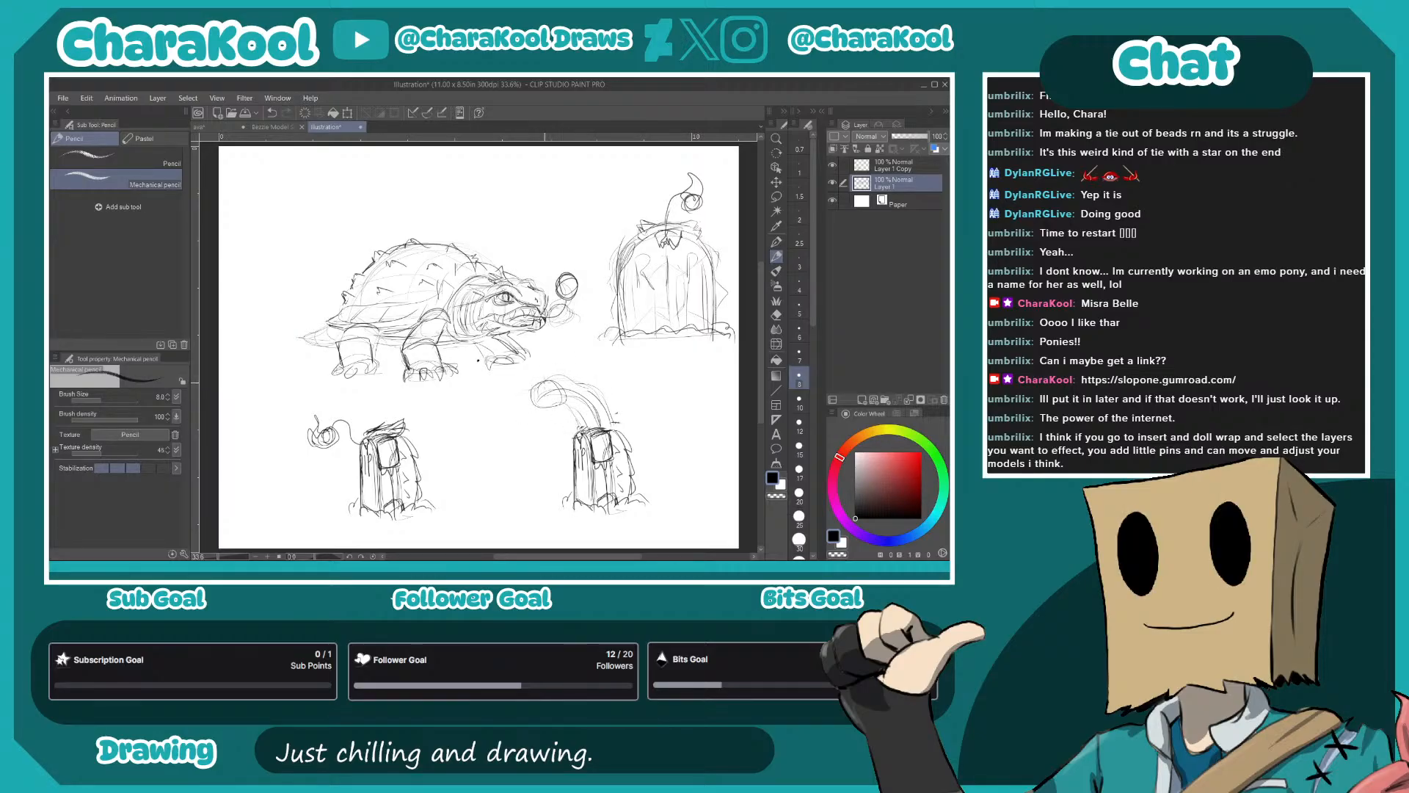
drag(513, 389, 554, 373)
drag(534, 387, 548, 377)
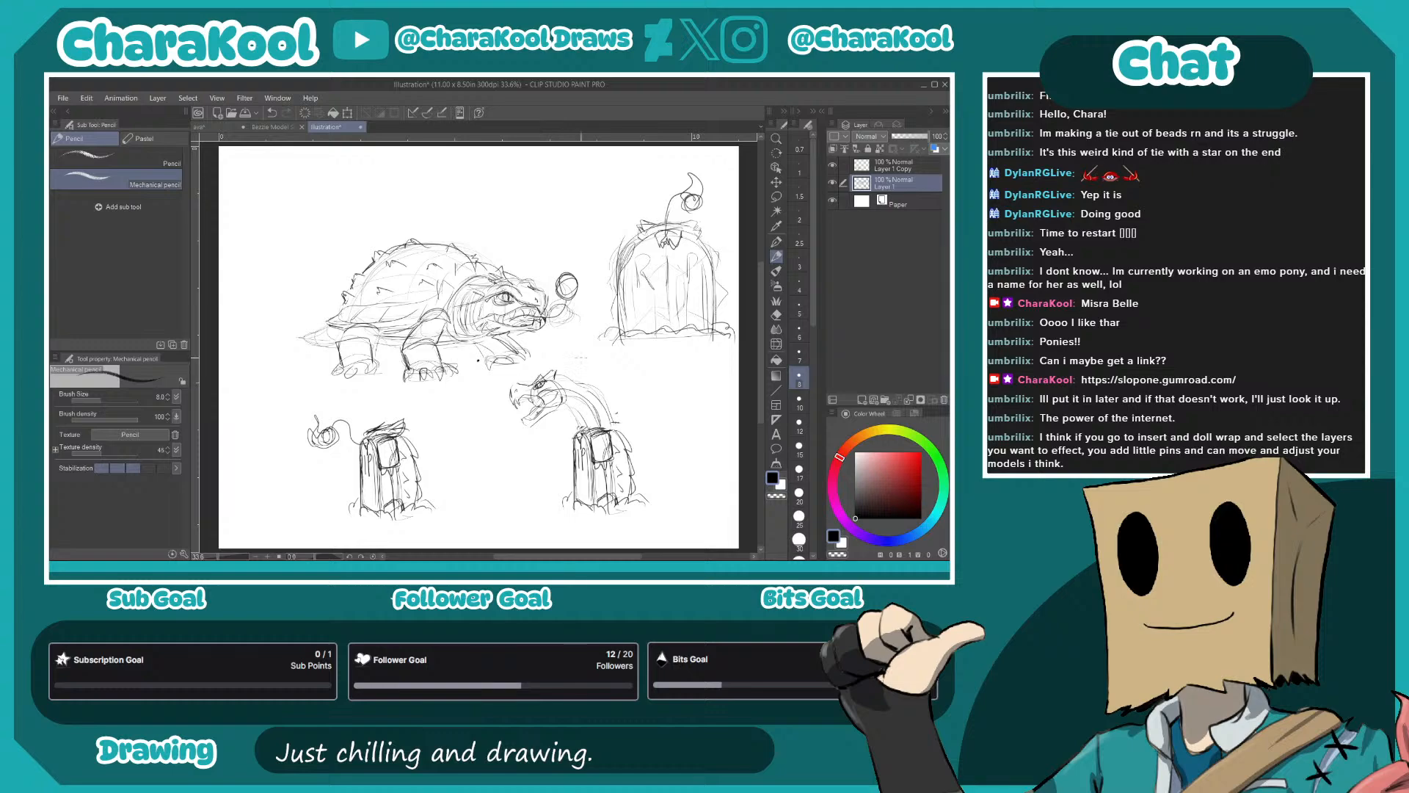
drag(562, 401, 594, 426)
mouse_move(555, 382)
mouse_down()
mouse_move(576, 373)
mouse_move(605, 429)
mouse_up()
drag(576, 424, 590, 433)
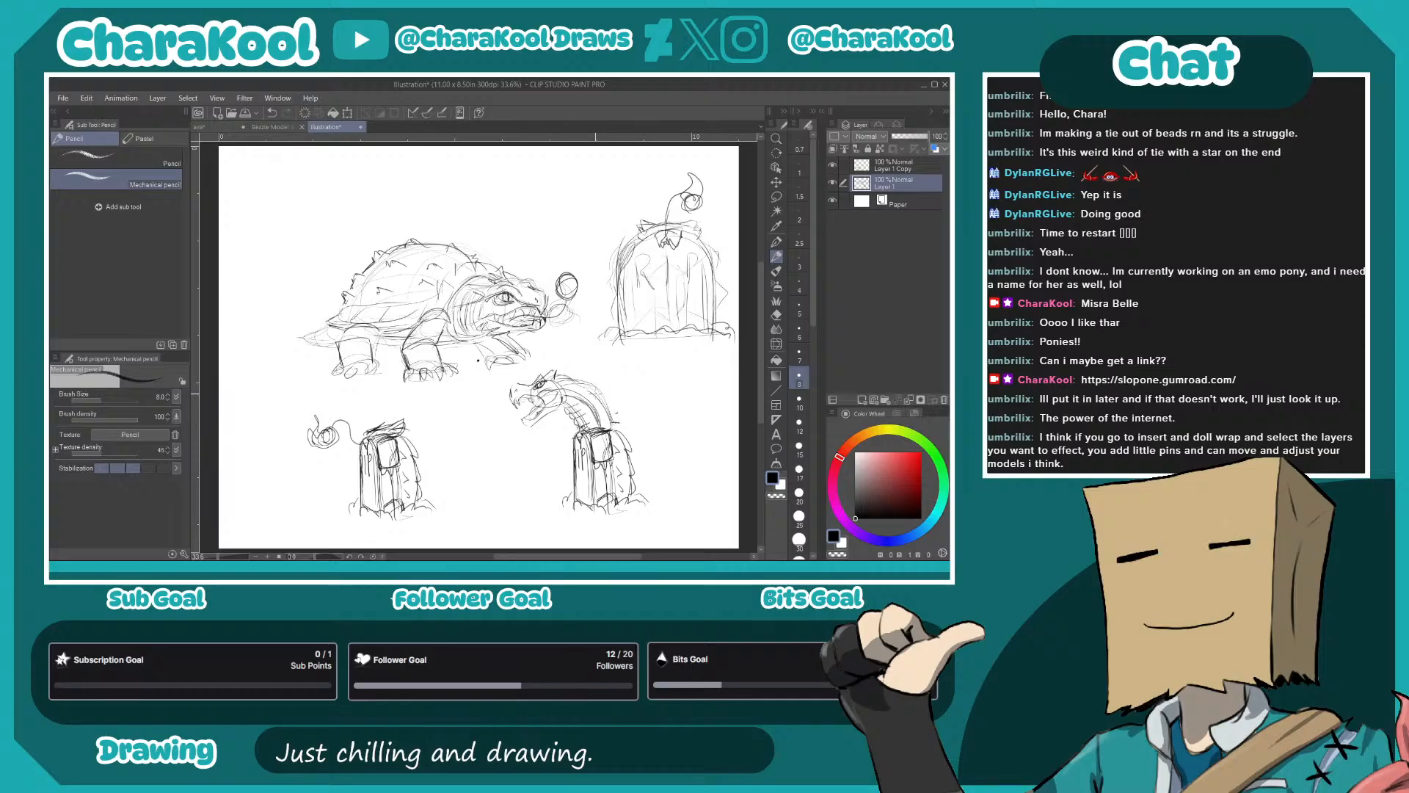
drag(524, 420, 537, 412)
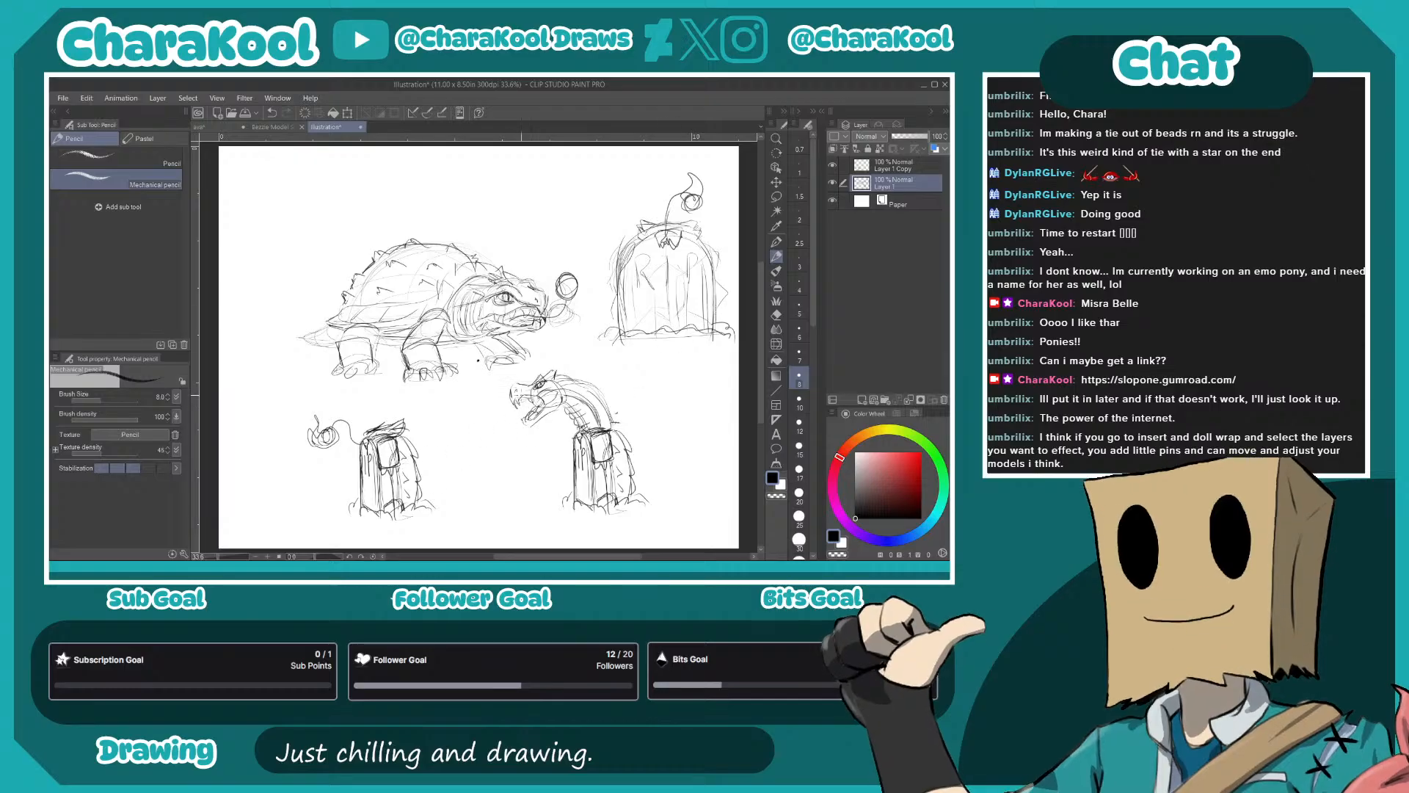
- Sketch a simple standing stick figure between the two small gravestones, and switch to the Lasso selection
mouse_move(507, 422)
mouse_down()
mouse_move(490, 436)
mouse_move(507, 426)
mouse_up()
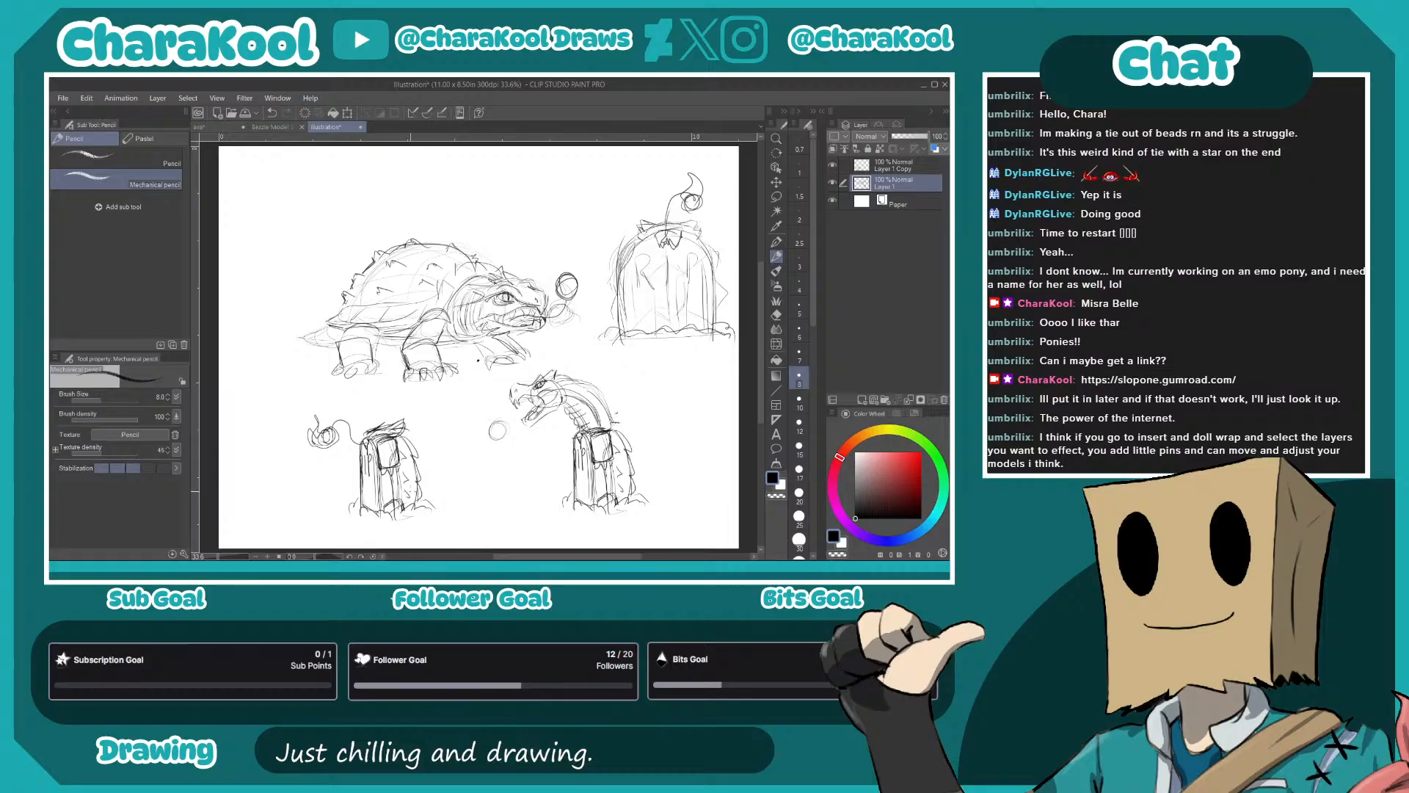
key(ctrl+z)
mouse_move(498, 374)
mouse_down()
mouse_move(476, 382)
mouse_move(494, 367)
mouse_up()
mouse_move(490, 397)
mouse_down()
mouse_move(477, 442)
mouse_move(494, 410)
mouse_move(481, 504)
mouse_up()
mouse_move(490, 447)
mouse_down()
mouse_move(491, 500)
mouse_move(511, 506)
mouse_up()
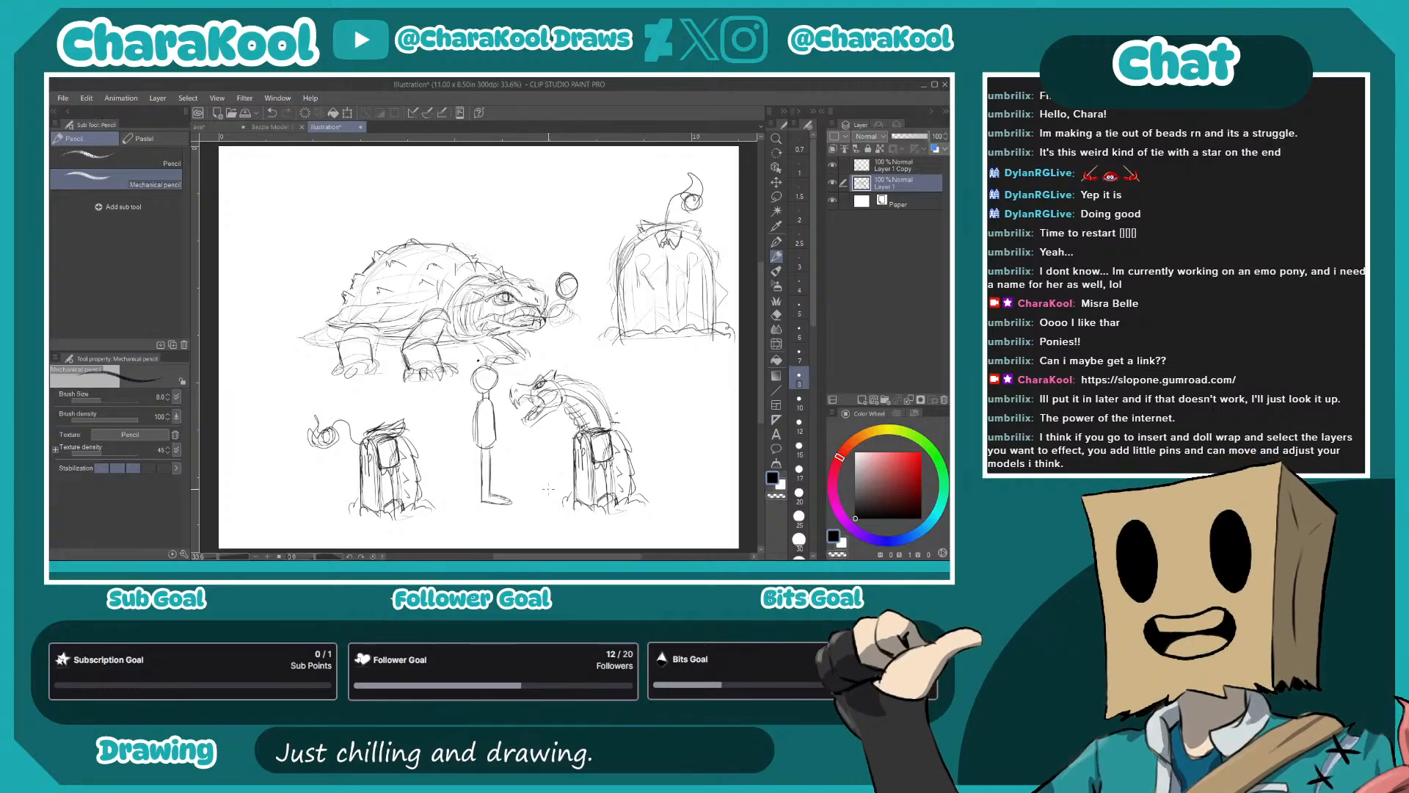
key(m)
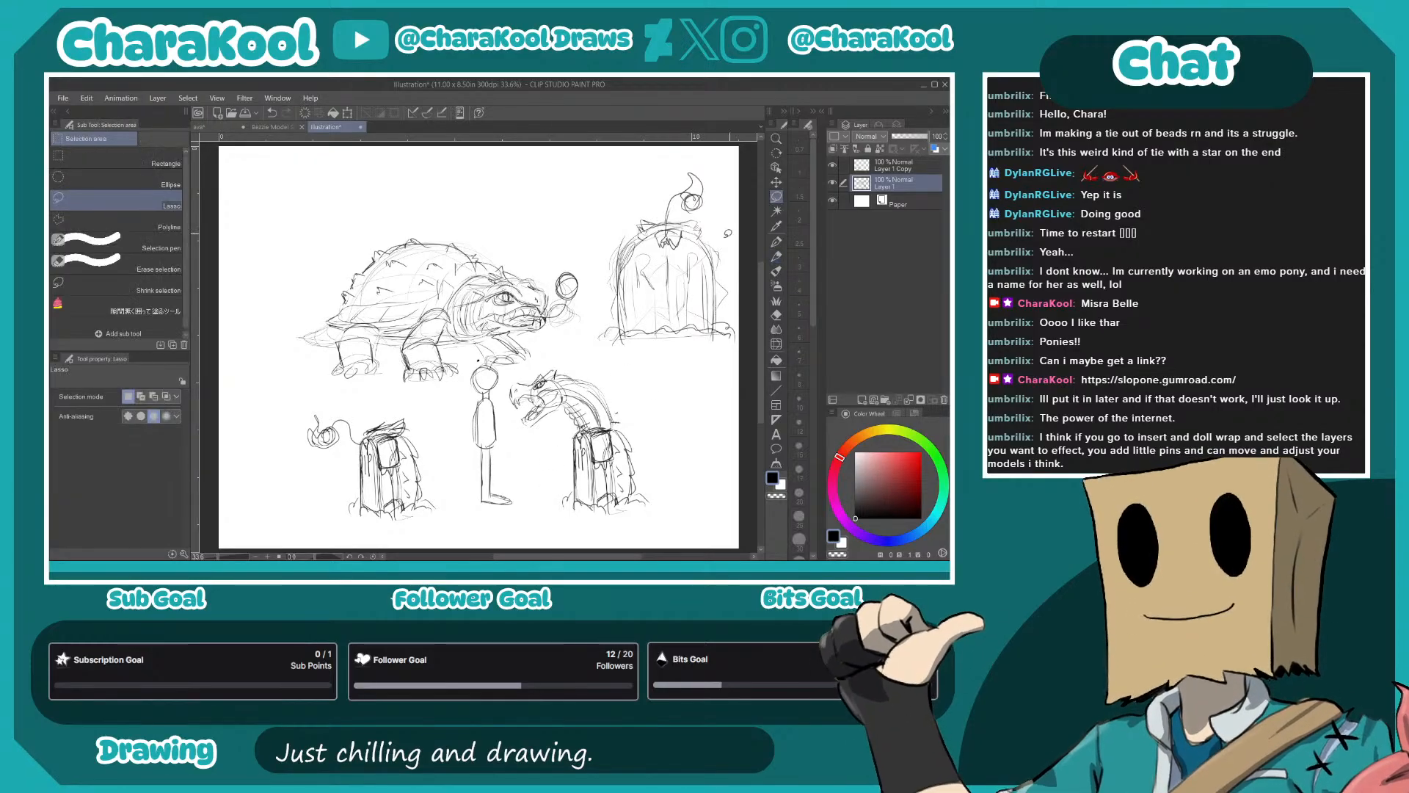
- Select the horned head and neck above the small gravestone, scale them down, and fit them back onto the gravestone's top
mouse_move(620, 422)
mouse_down()
mouse_move(551, 356)
mouse_move(506, 378)
mouse_move(504, 424)
mouse_move(565, 436)
mouse_up()
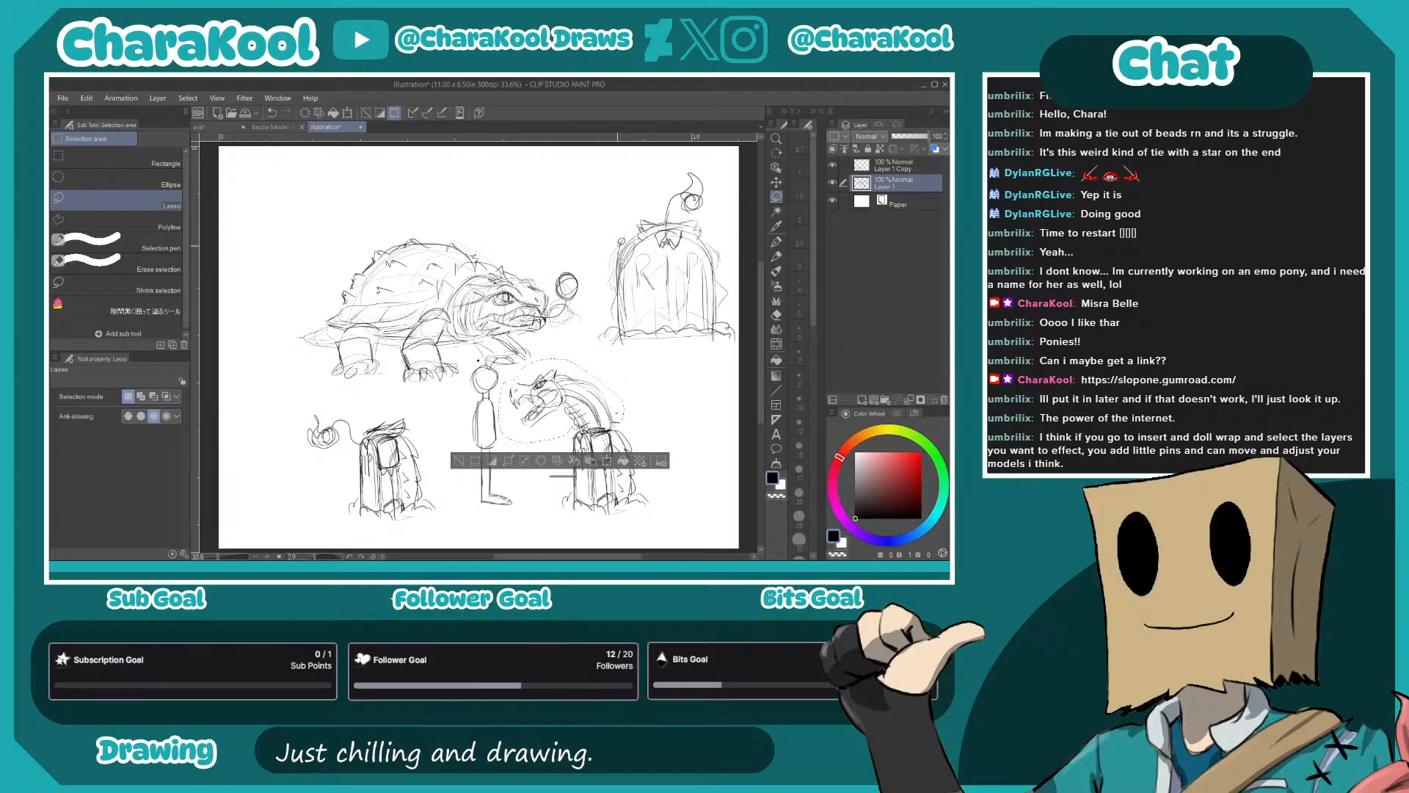
key(ctrl+t)
drag(563, 355, 484, 407)
drag(553, 377, 592, 403)
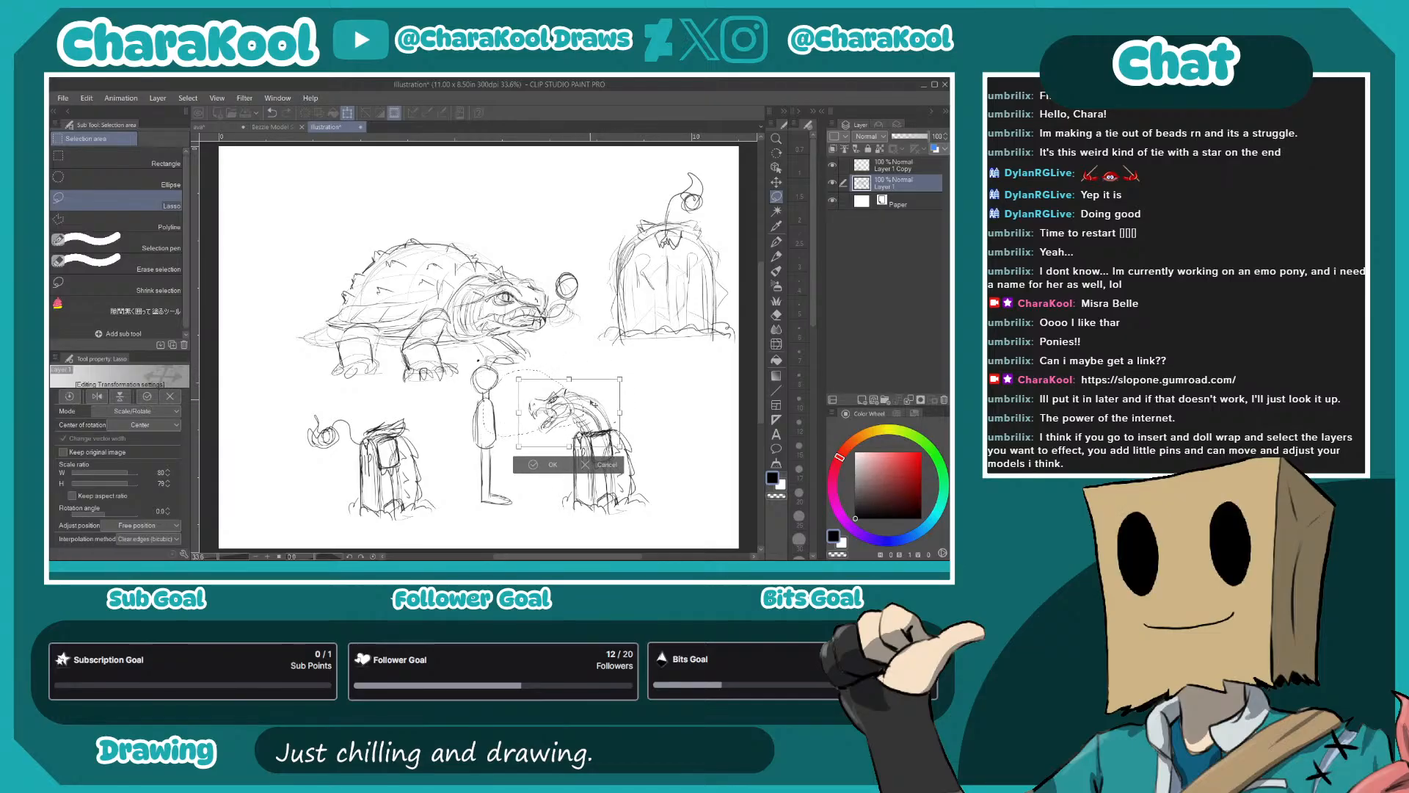
key(Return)
key(ctrl+d)
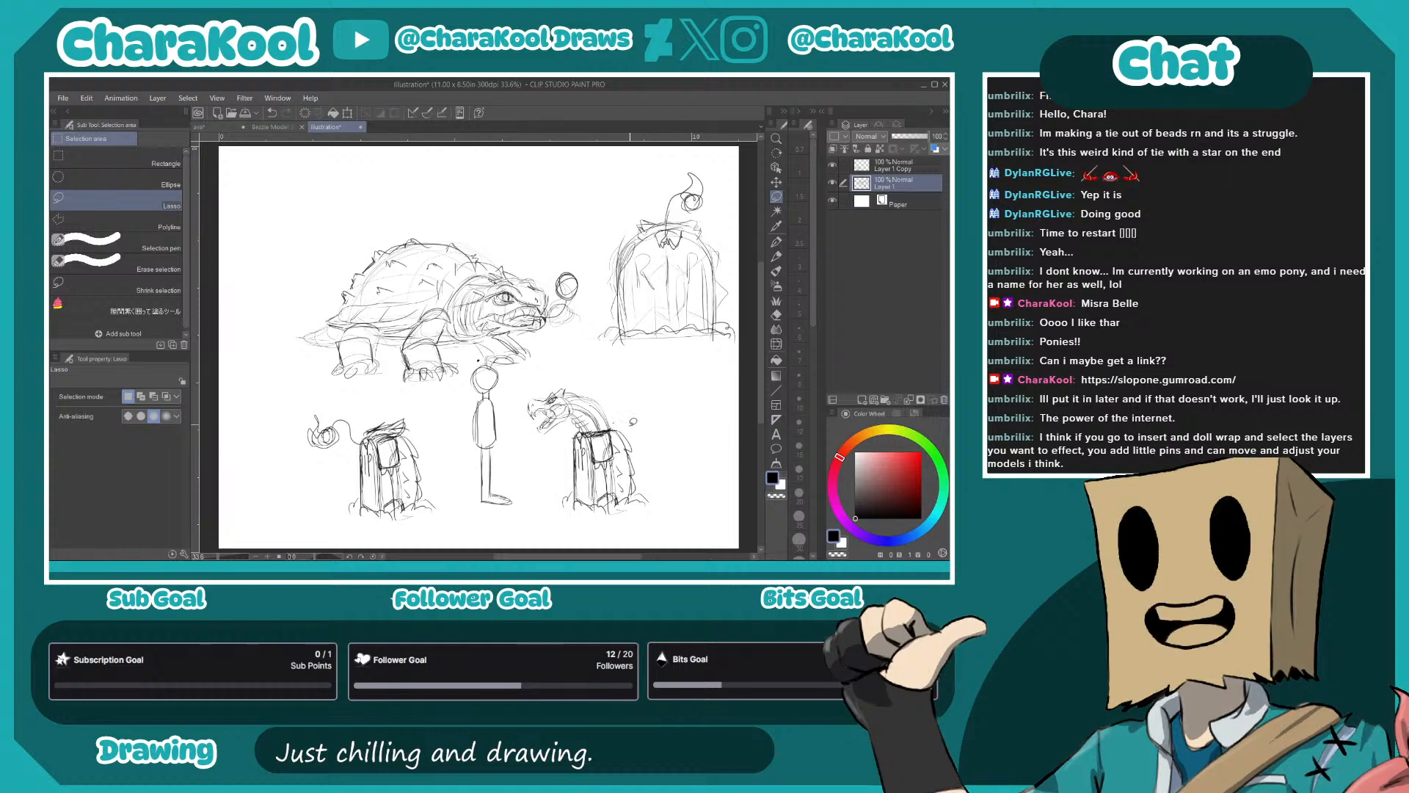
- Select the standing stick figure and move it closer to the gravestone with the emerging head
key(p)
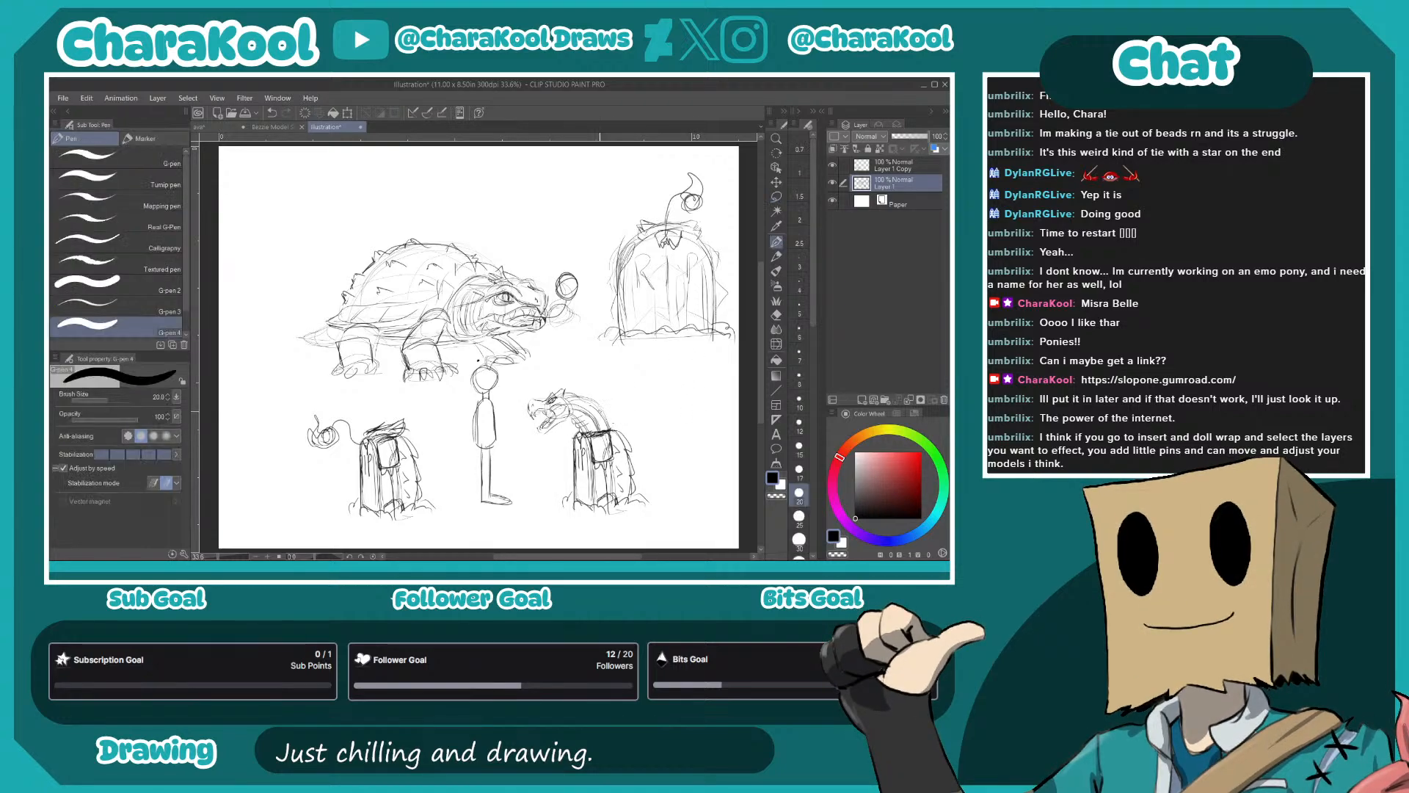
key(m)
mouse_move(491, 361)
mouse_down()
mouse_move(464, 406)
mouse_move(466, 497)
mouse_move(502, 528)
mouse_move(533, 477)
mouse_move(490, 361)
mouse_up()
key(k)
drag(595, 362, 617, 367)
key(m)
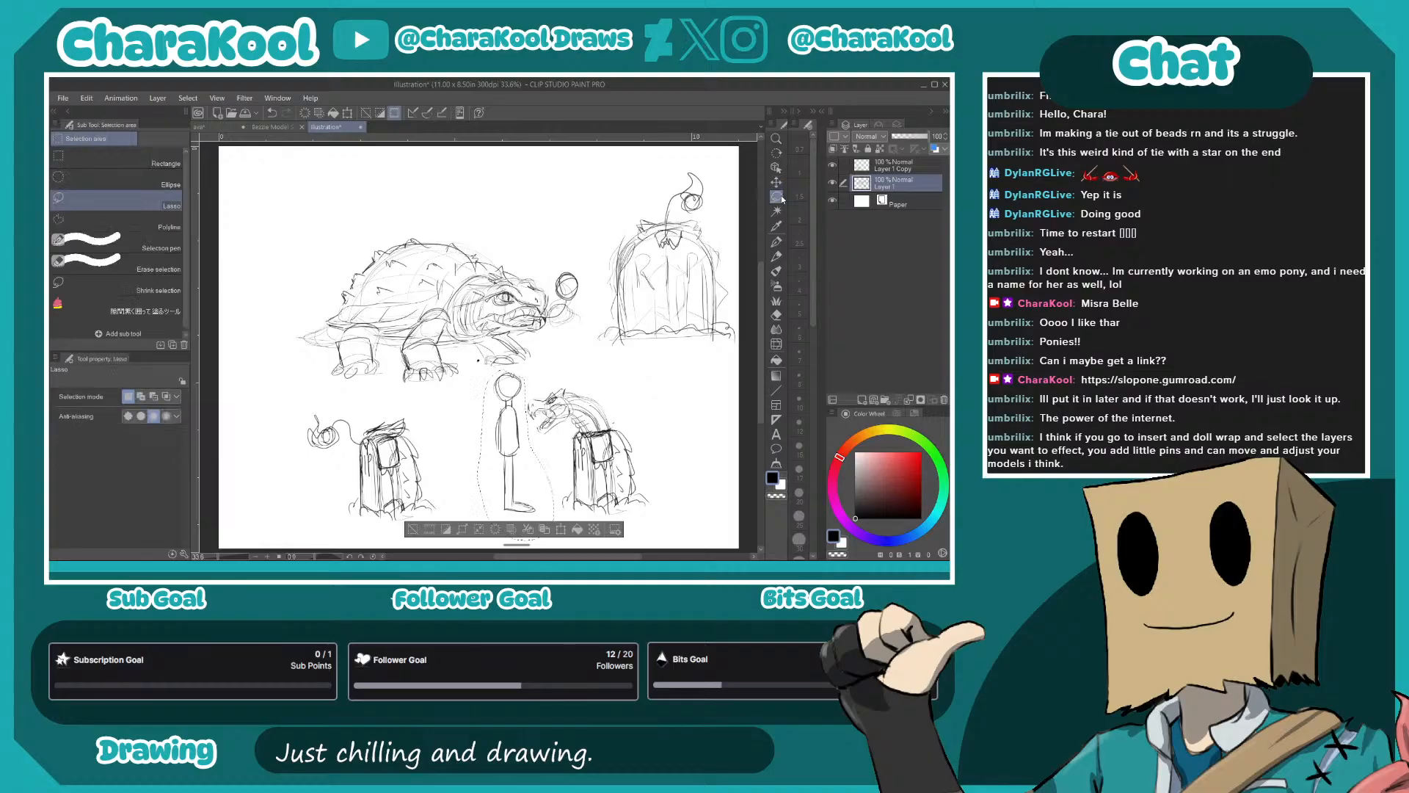
click(687, 367)
key(ctrl+d)
- Pencil in an arm and a crossed neck tie on the standing figure, with an exclamation mark beside its head
key(p)
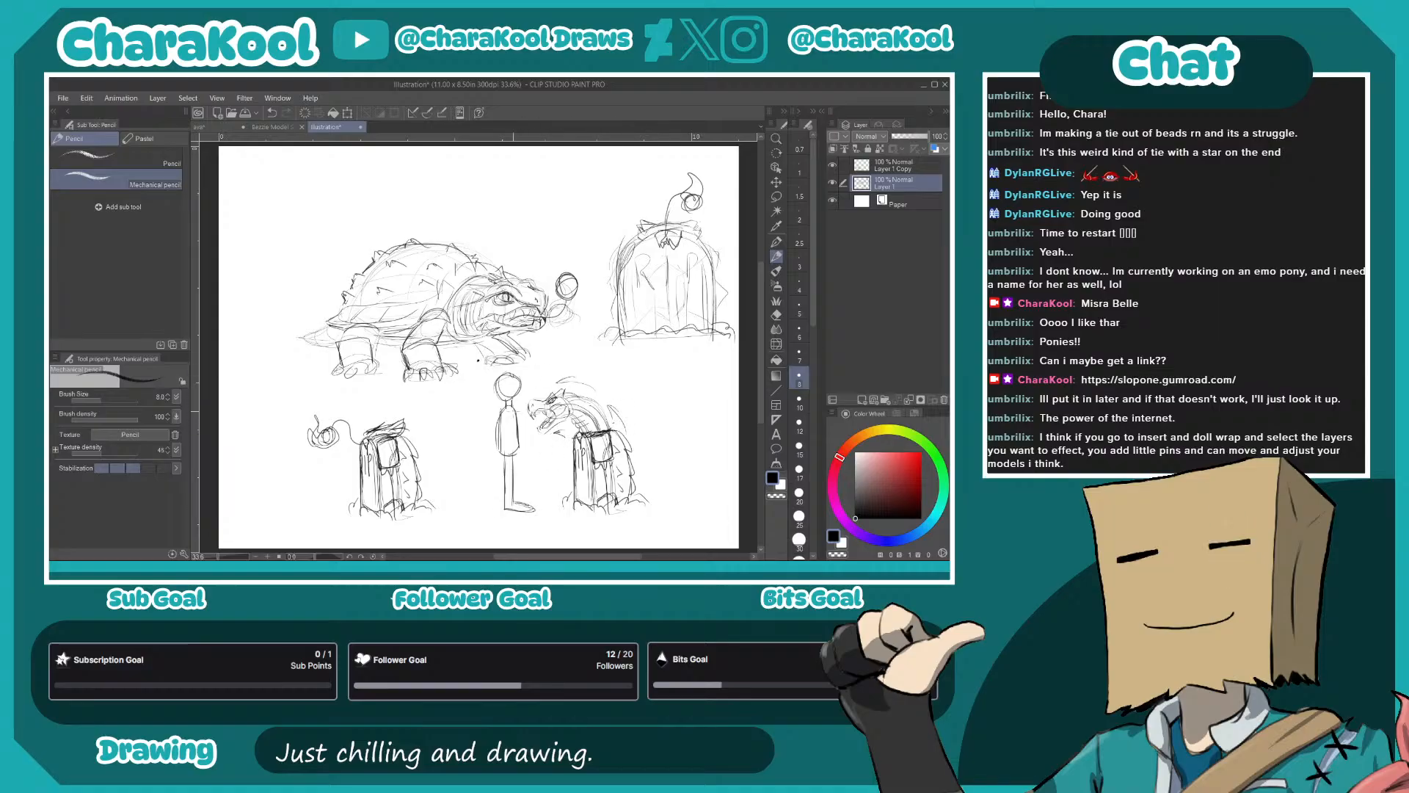
drag(519, 406, 506, 455)
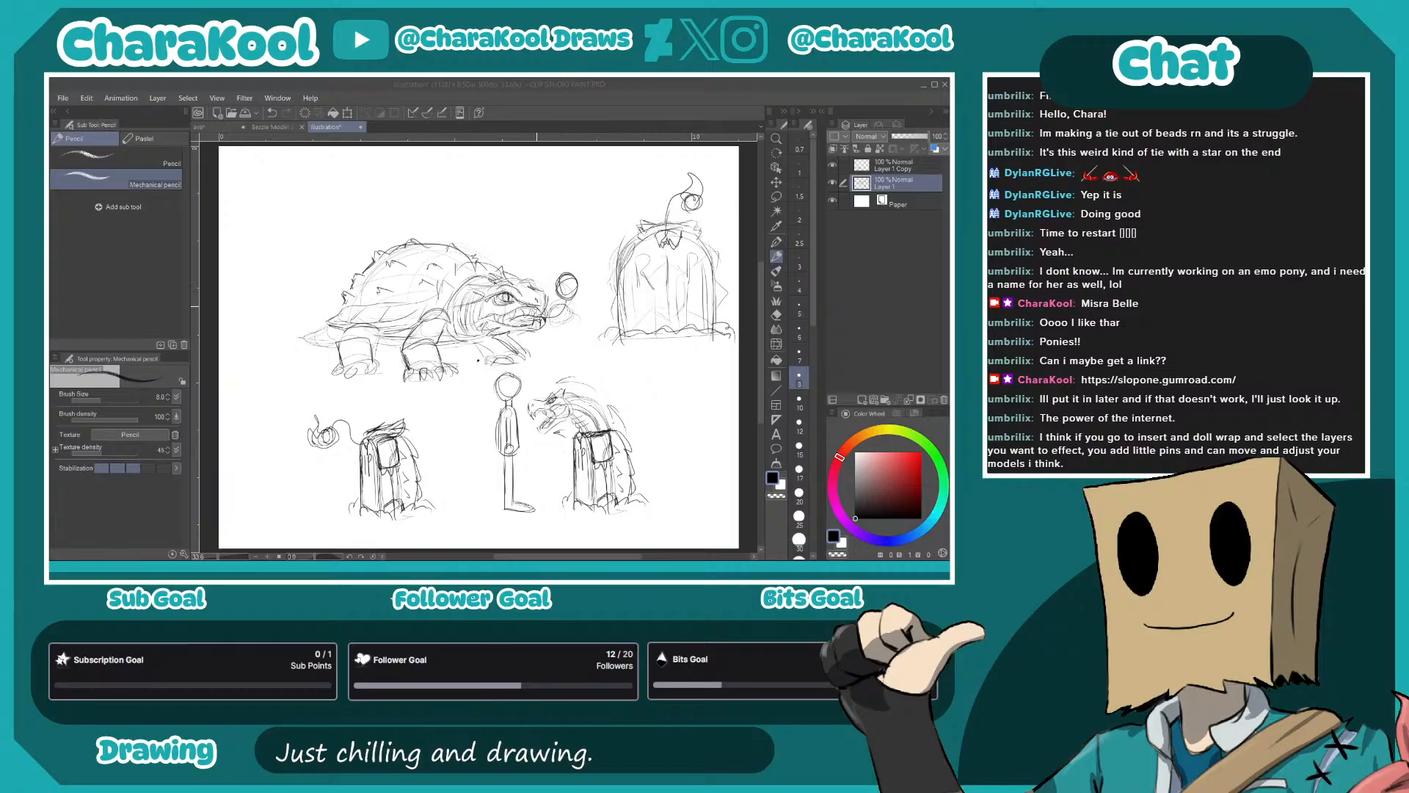
click(536, 314)
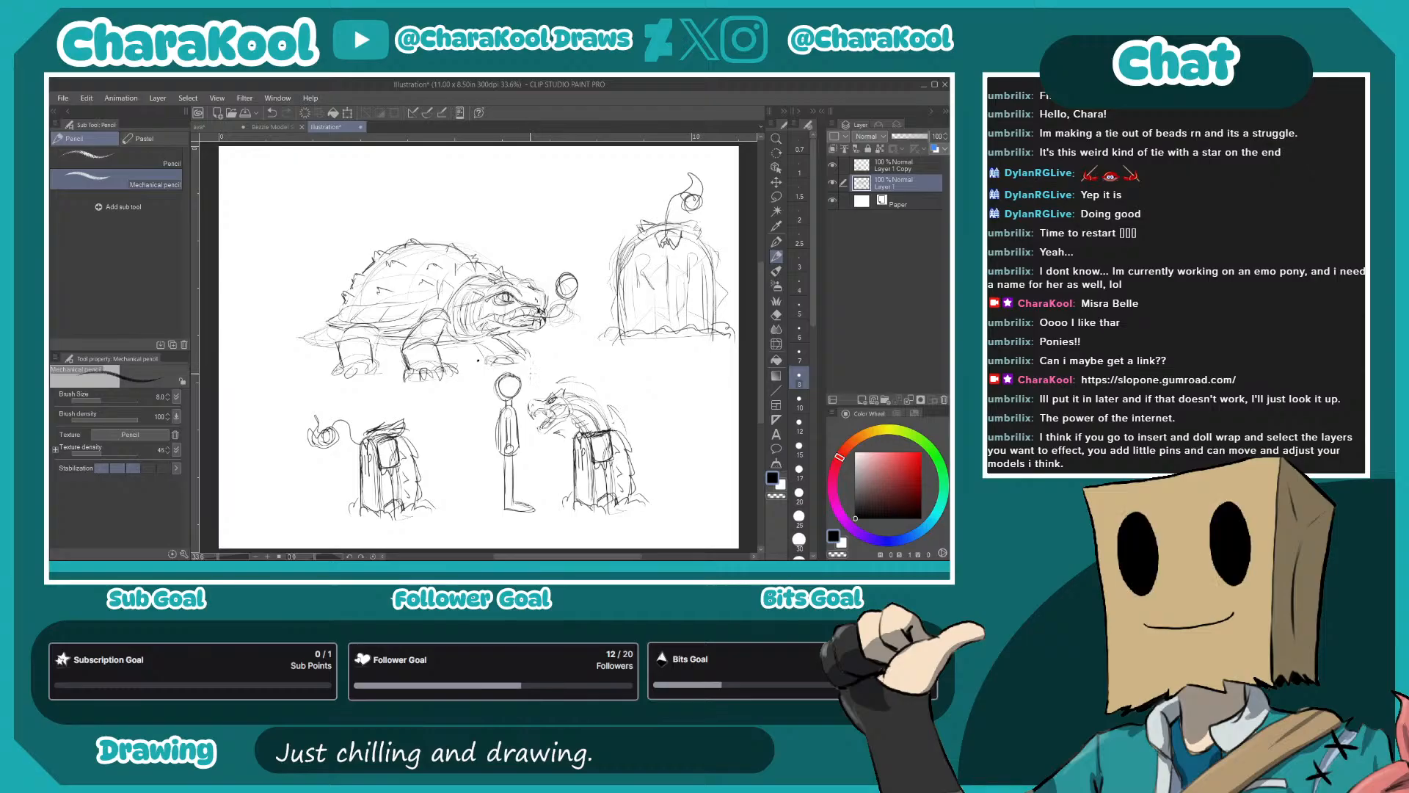
drag(533, 350, 532, 366)
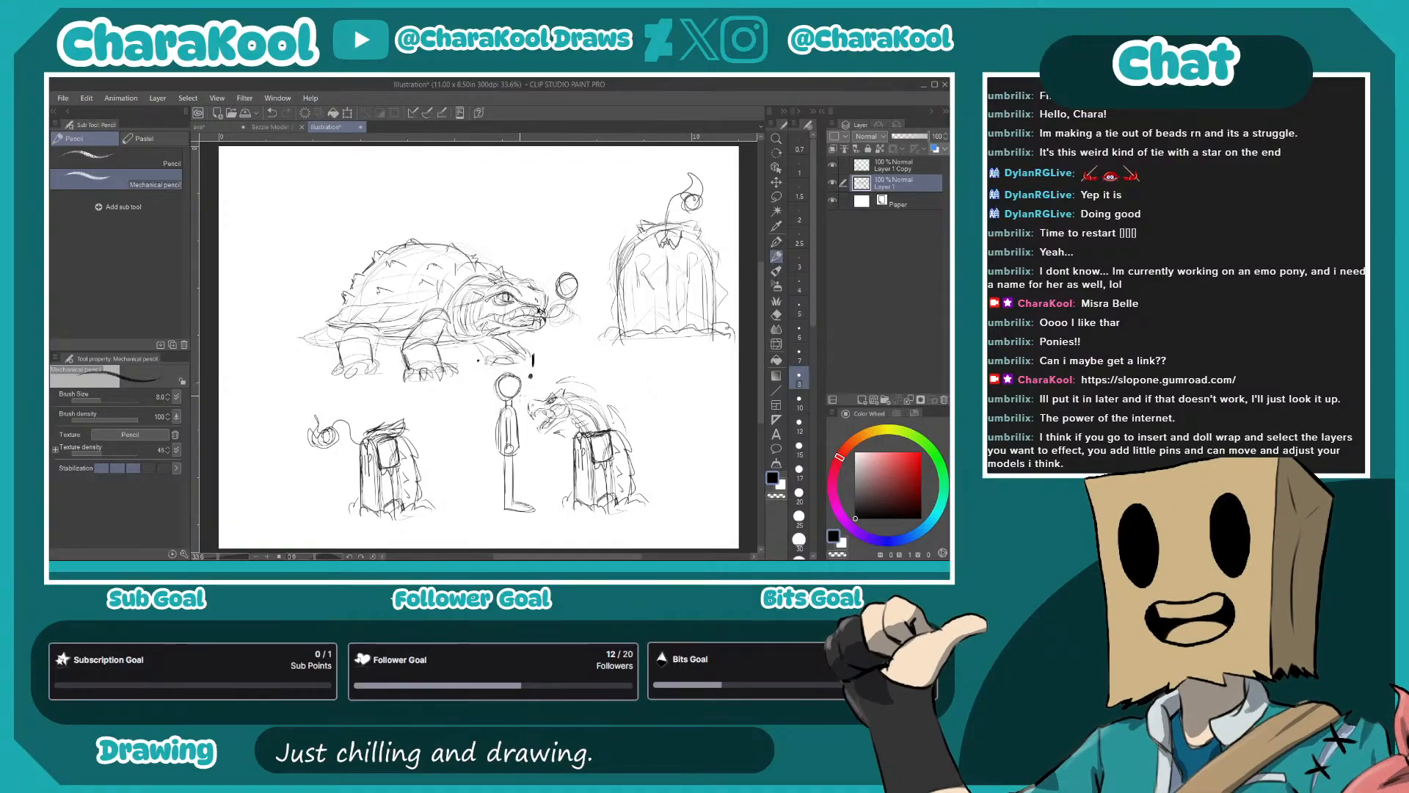
drag(514, 401, 499, 403)
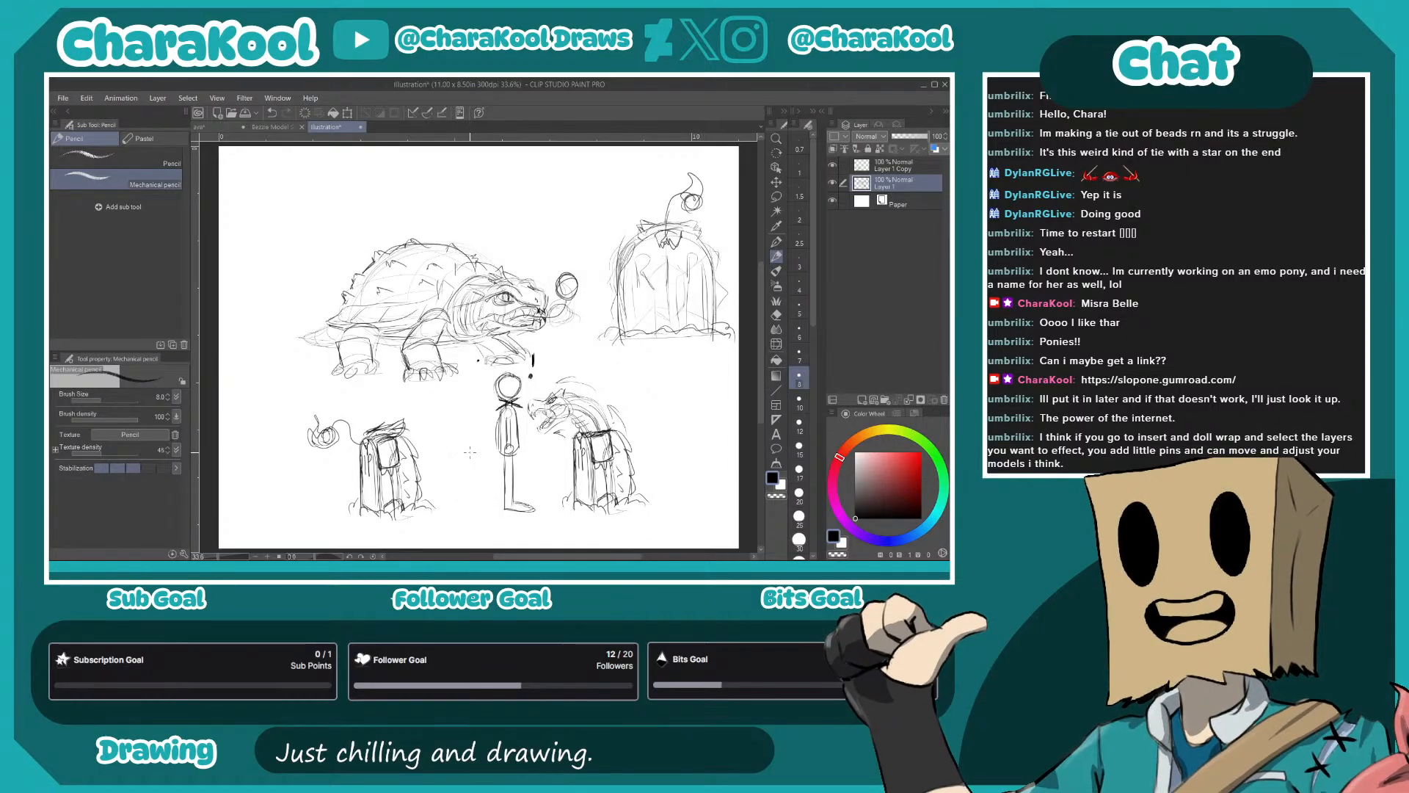
- Sketch a small cat with a raised tail between the headless gravestone and the figure, and merge Layer 1 Copy into Layer 1
mouse_move(475, 450)
mouse_down()
mouse_move(442, 465)
mouse_move(464, 479)
mouse_move(445, 463)
mouse_move(433, 472)
mouse_move(464, 468)
mouse_move(432, 472)
mouse_move(445, 504)
mouse_move(470, 497)
mouse_move(418, 437)
mouse_move(439, 463)
mouse_move(420, 438)
mouse_move(477, 472)
mouse_move(468, 439)
mouse_move(477, 450)
mouse_up()
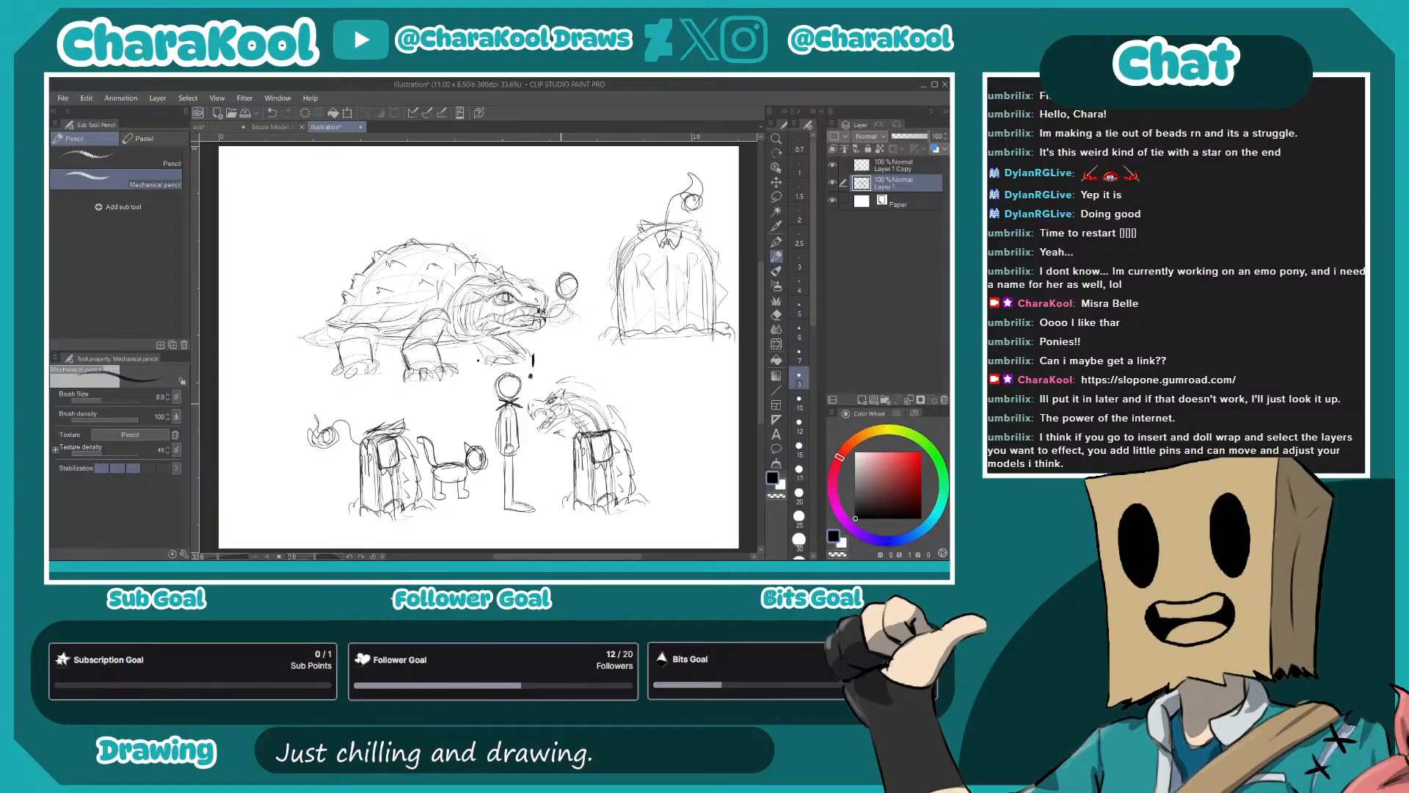
click(875, 168)
click(909, 400)
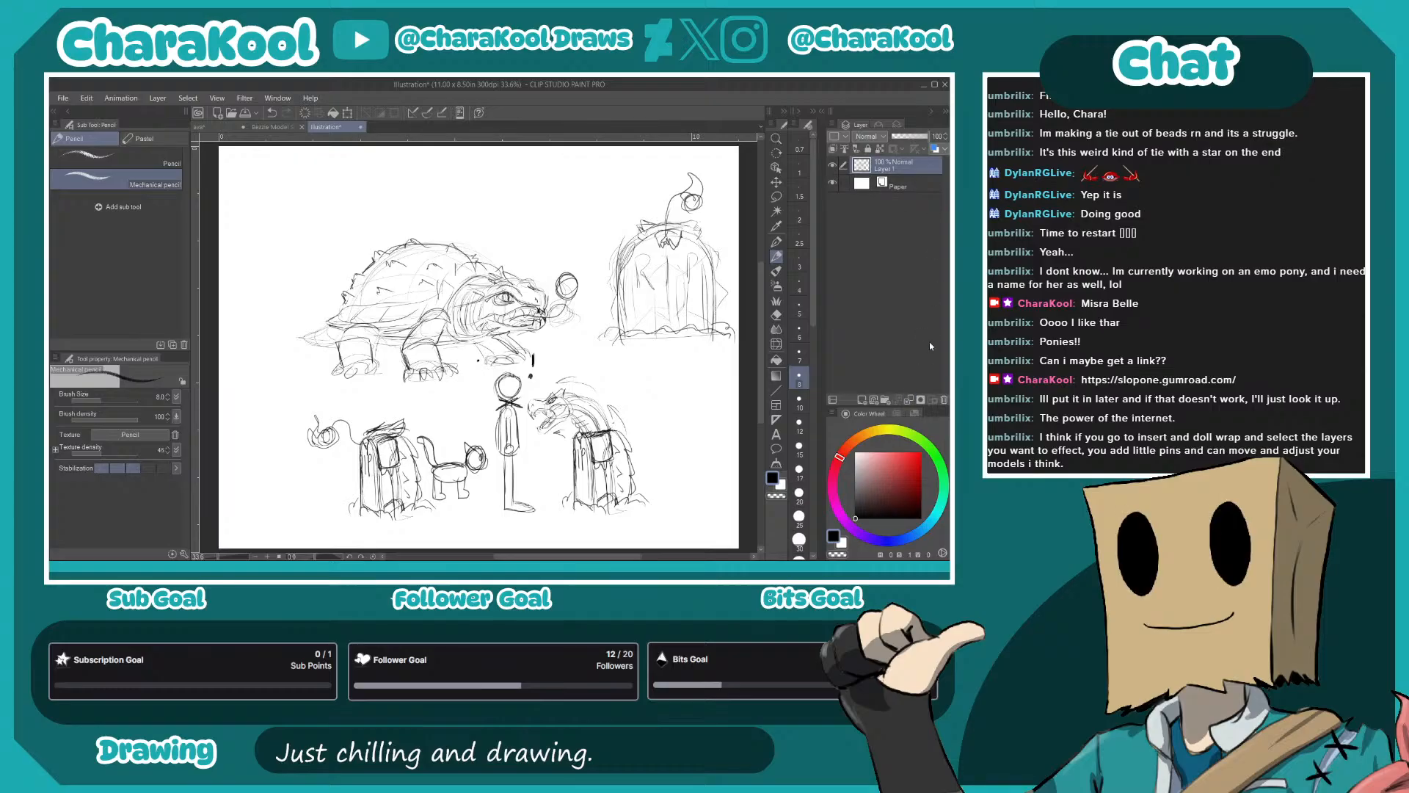
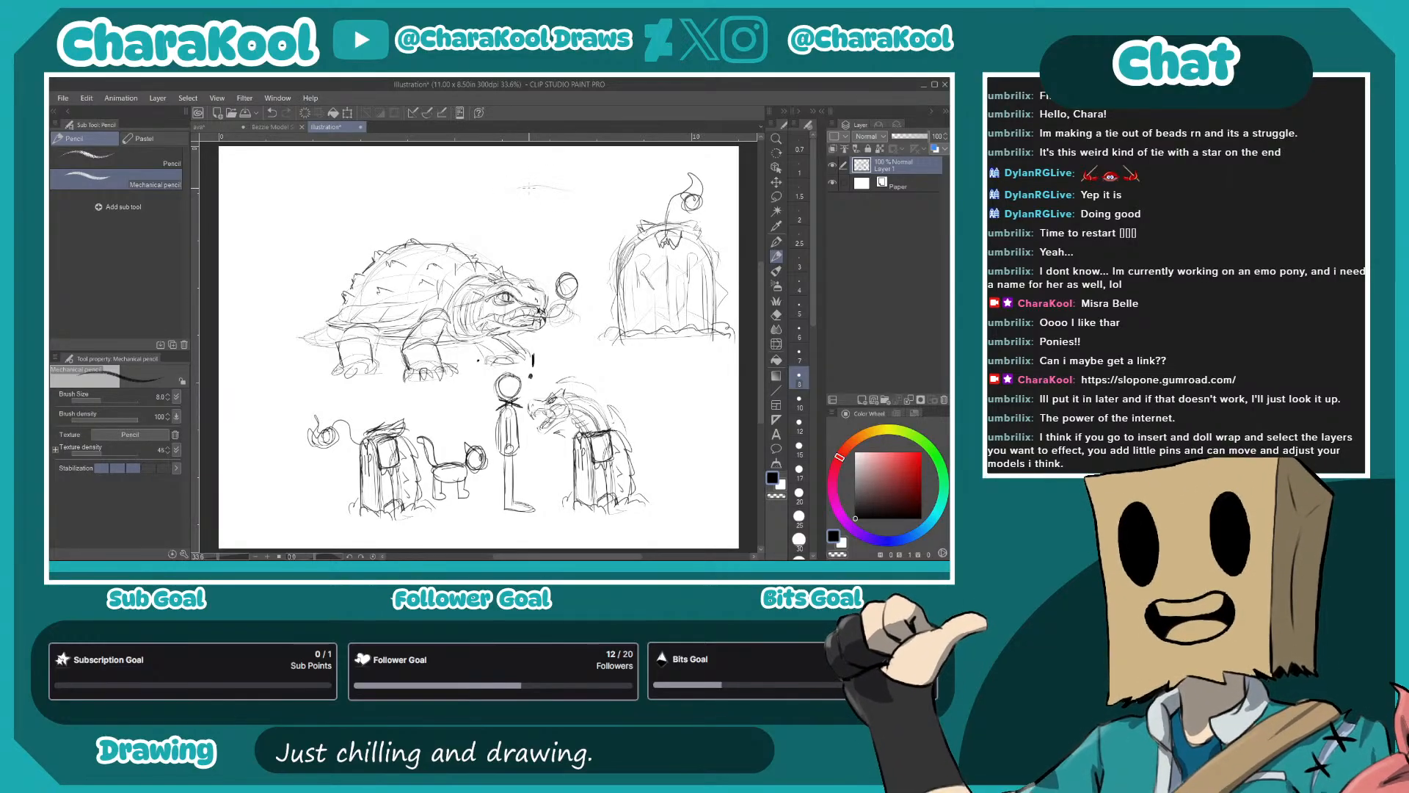
- Sketch two rough turtle body thumbnails above the turtle: a low flat body with a head, and a domed shell with round legs
mouse_move(509, 193)
mouse_down()
mouse_move(569, 191)
mouse_move(504, 204)
mouse_move(580, 208)
mouse_move(580, 188)
mouse_up()
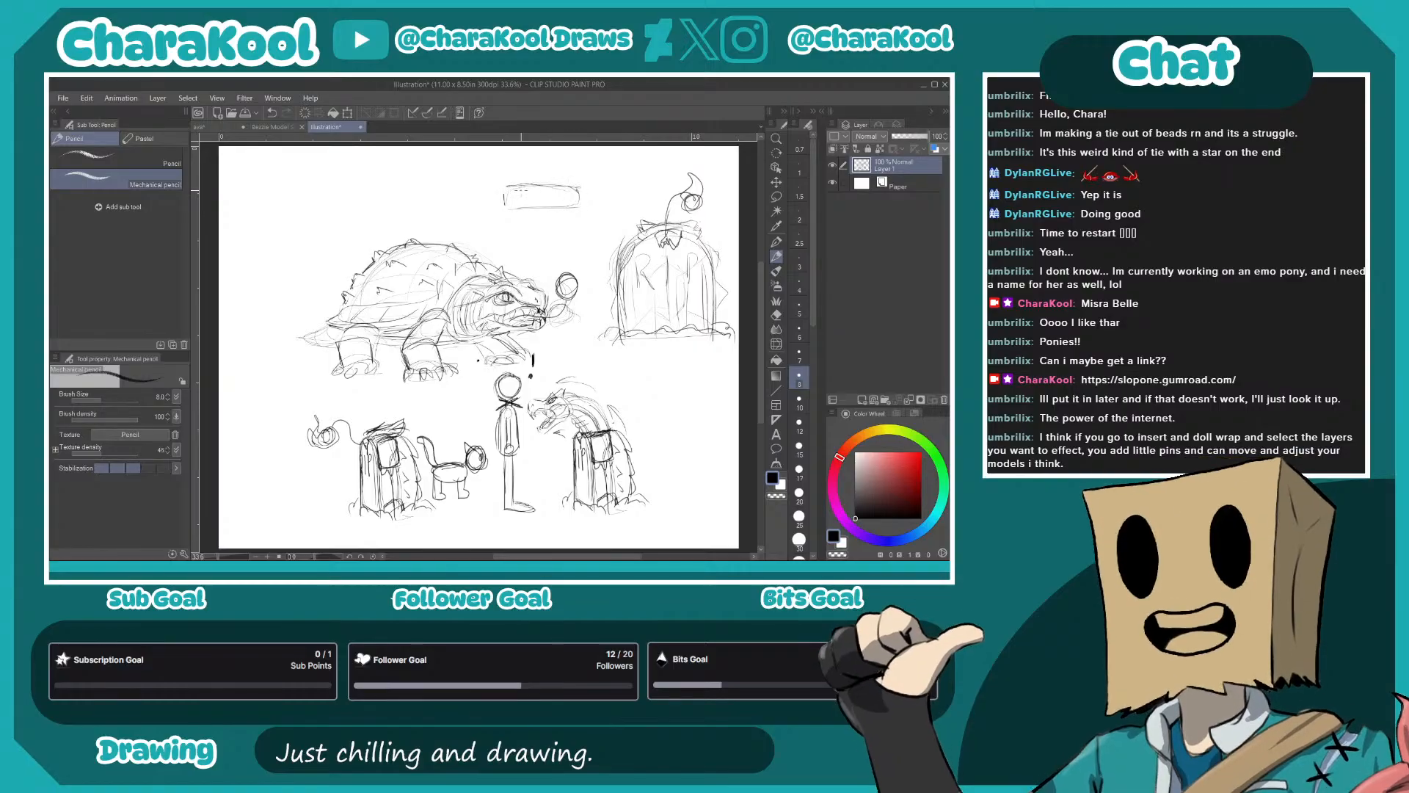
mouse_move(391, 177)
mouse_down()
mouse_move(470, 180)
mouse_move(381, 181)
mouse_move(471, 212)
mouse_move(478, 187)
mouse_move(380, 203)
mouse_move(436, 202)
mouse_up()
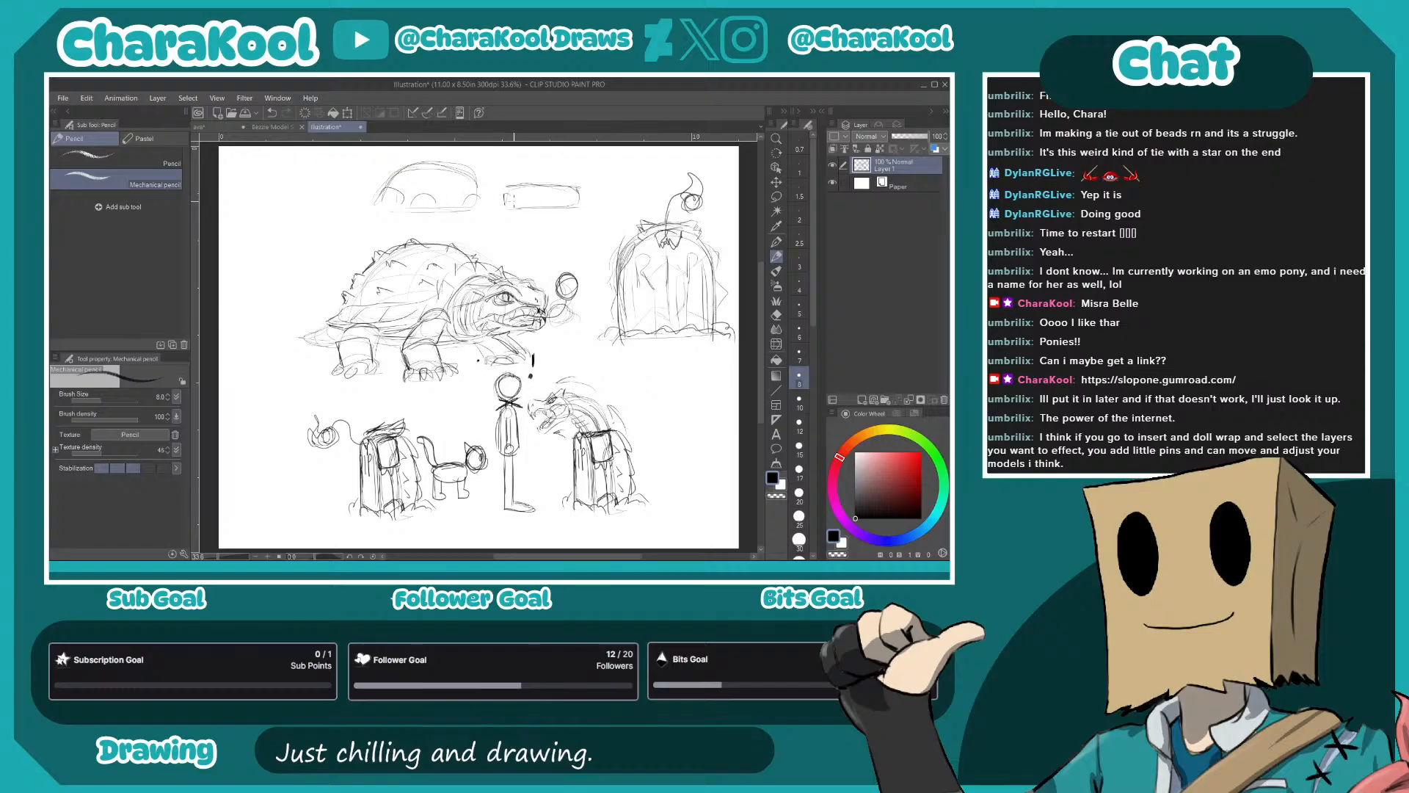
drag(526, 197, 530, 211)
mouse_move(502, 194)
mouse_down()
mouse_move(489, 205)
mouse_move(506, 219)
mouse_move(511, 205)
mouse_move(505, 220)
mouse_move(490, 200)
mouse_up()
- Rough out a front view of the turtle as an upright gravestone with a round, angry, horned face at its top
mouse_move(308, 167)
mouse_down()
mouse_move(269, 198)
mouse_move(263, 185)
mouse_move(256, 254)
mouse_up()
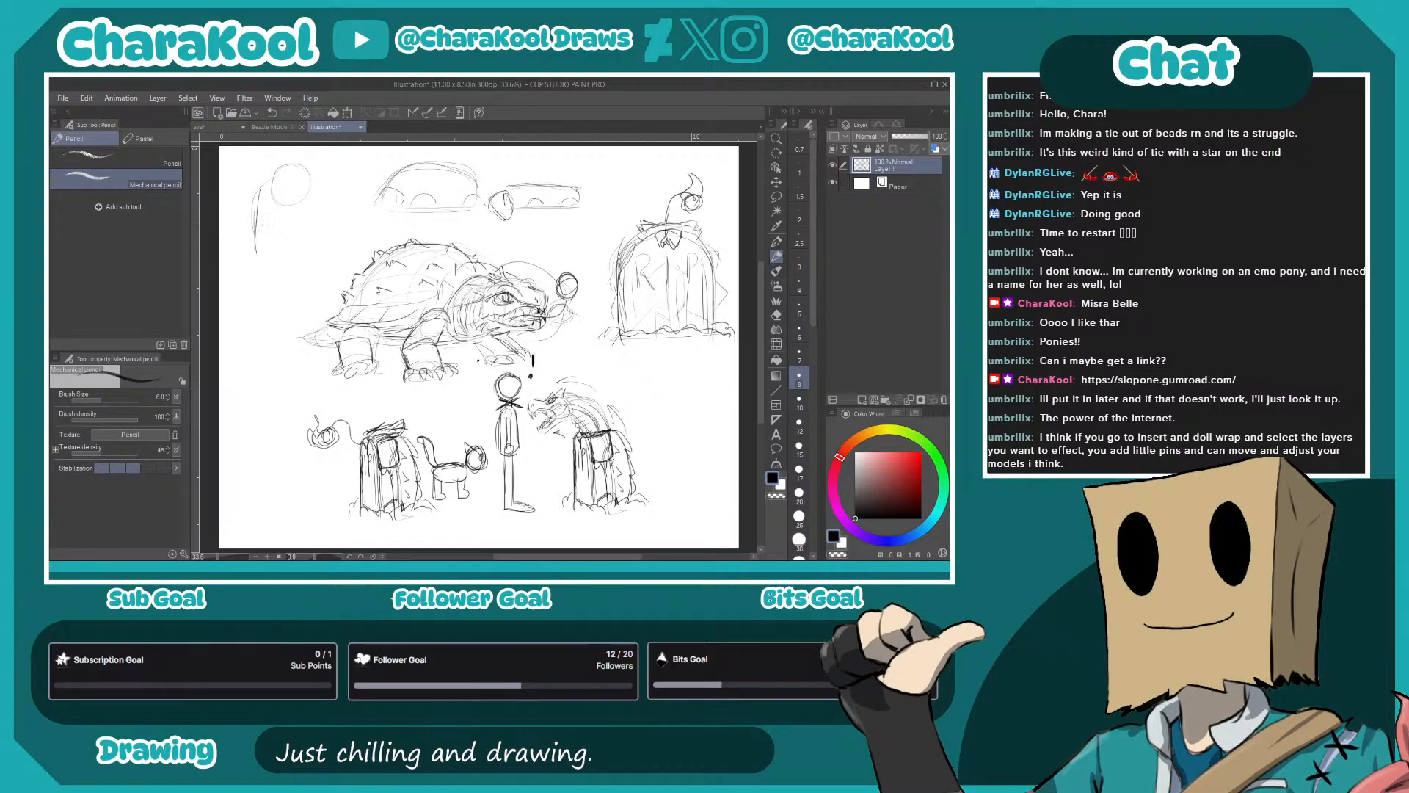
mouse_move(323, 212)
mouse_down()
mouse_move(326, 254)
mouse_move(257, 203)
mouse_move(260, 264)
mouse_move(337, 260)
mouse_up()
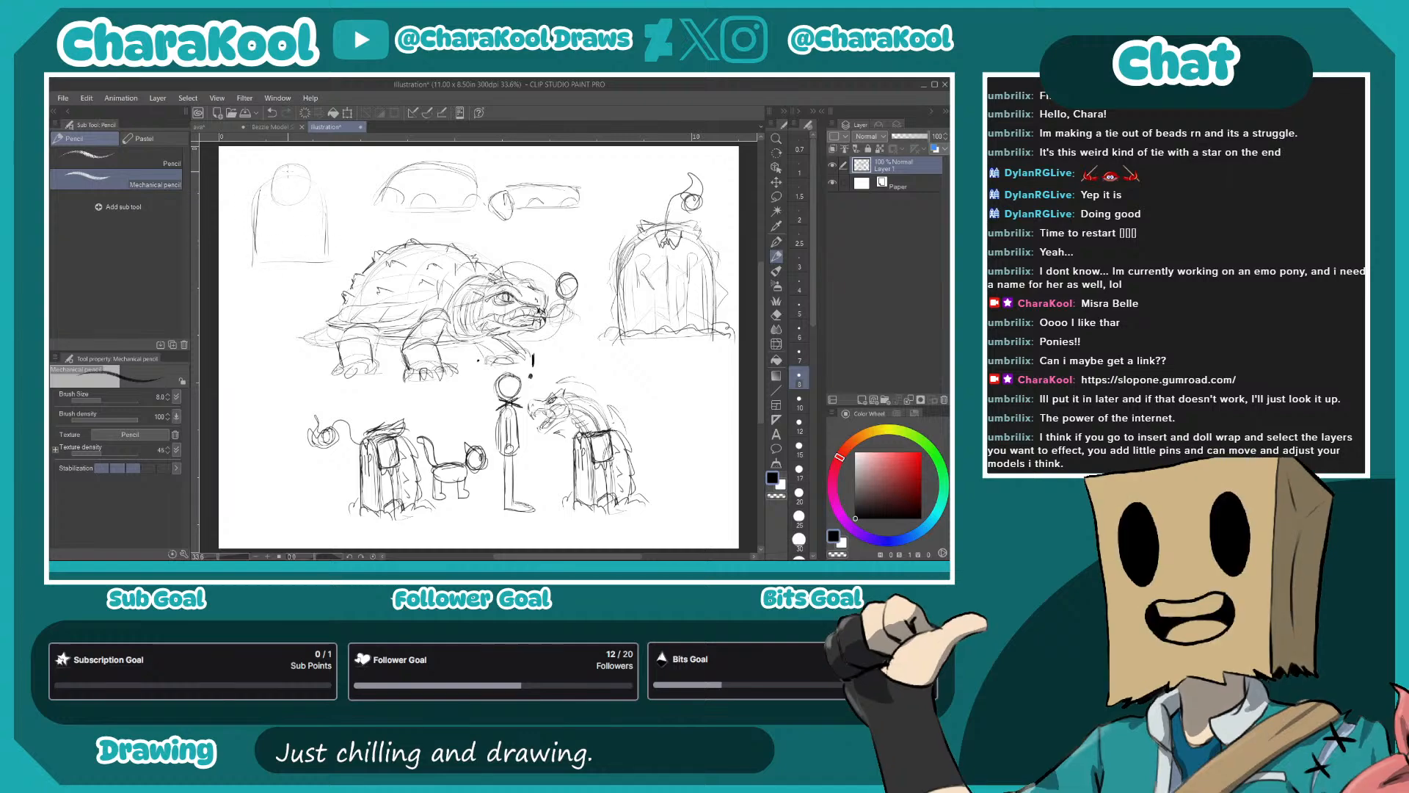
drag(271, 183, 283, 174)
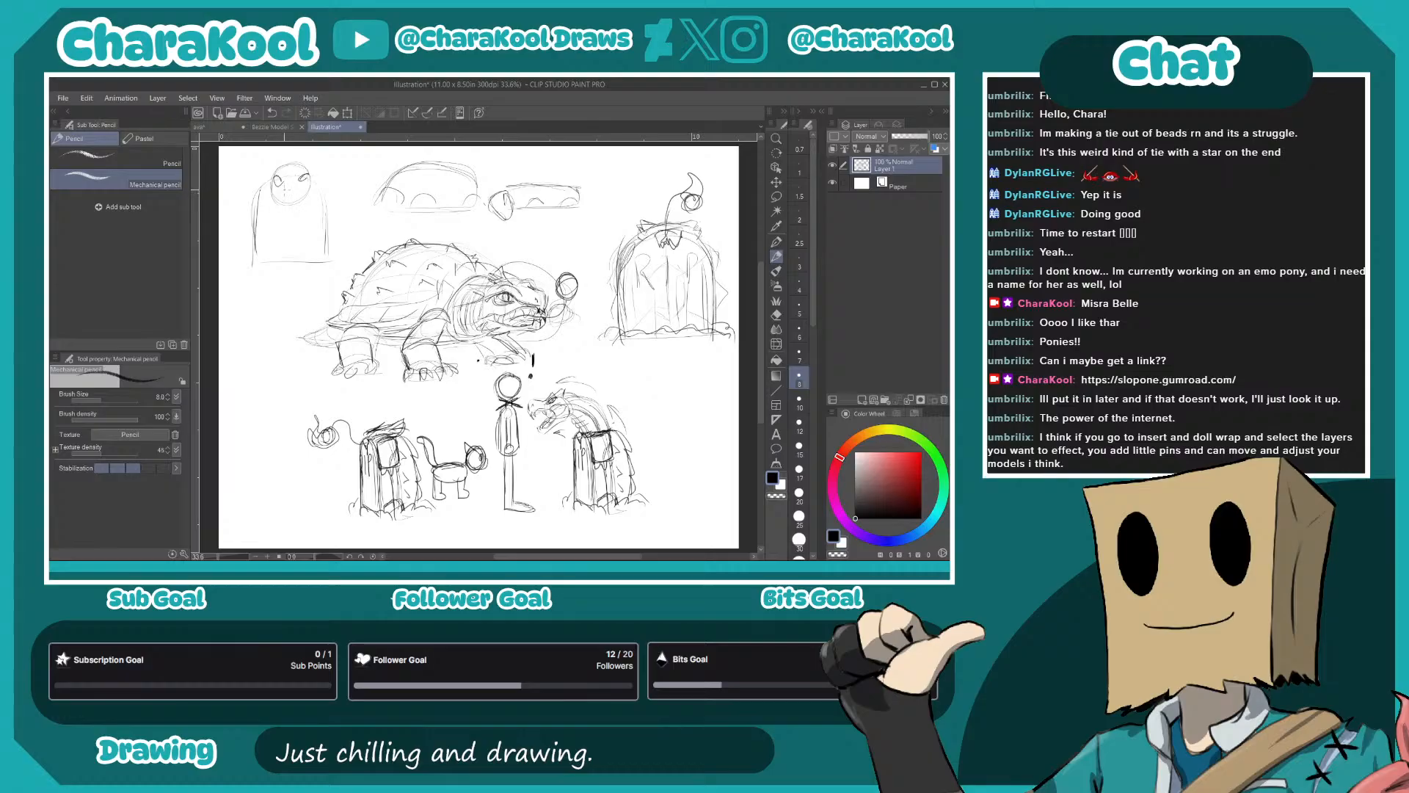
mouse_move(282, 199)
mouse_down()
mouse_move(302, 198)
mouse_move(278, 181)
mouse_up()
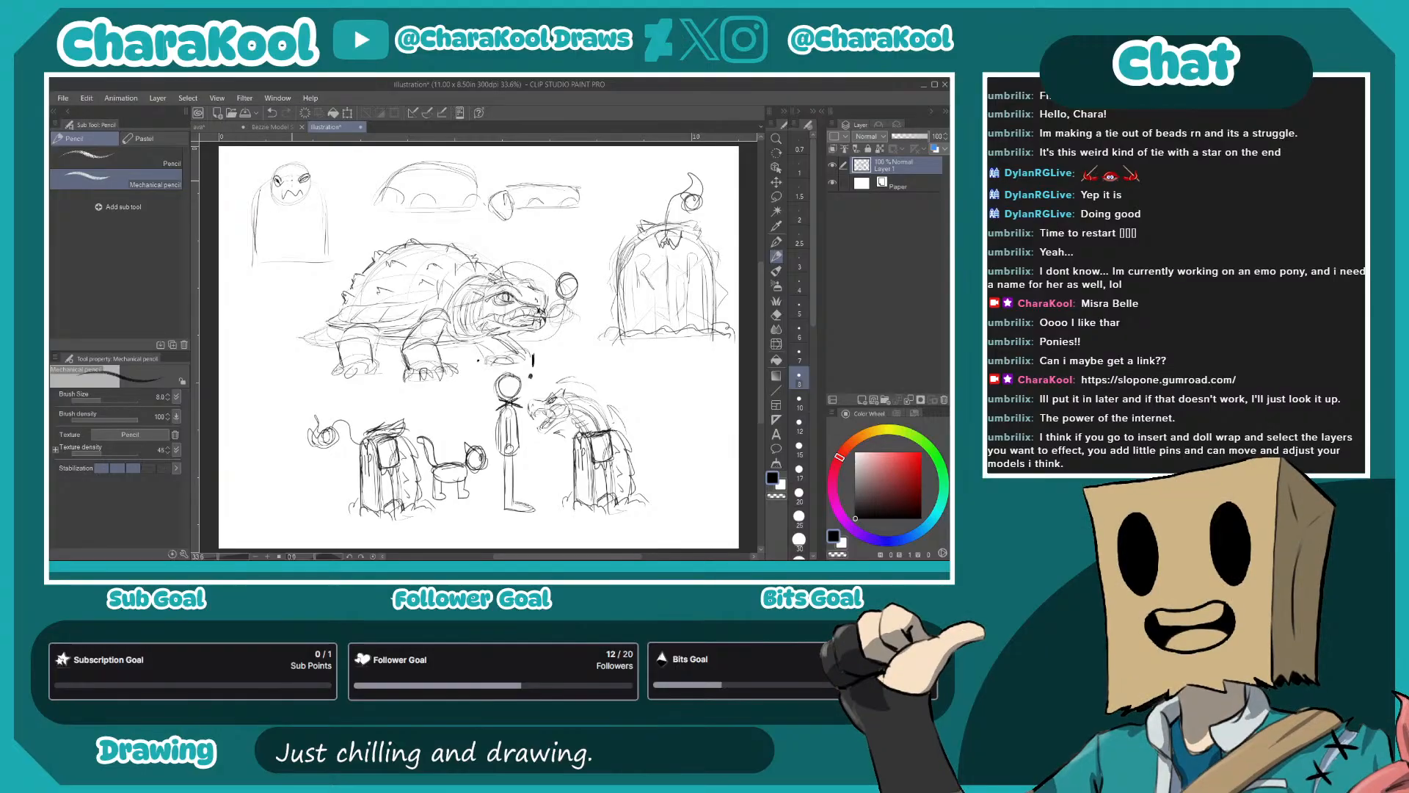
drag(270, 178, 273, 163)
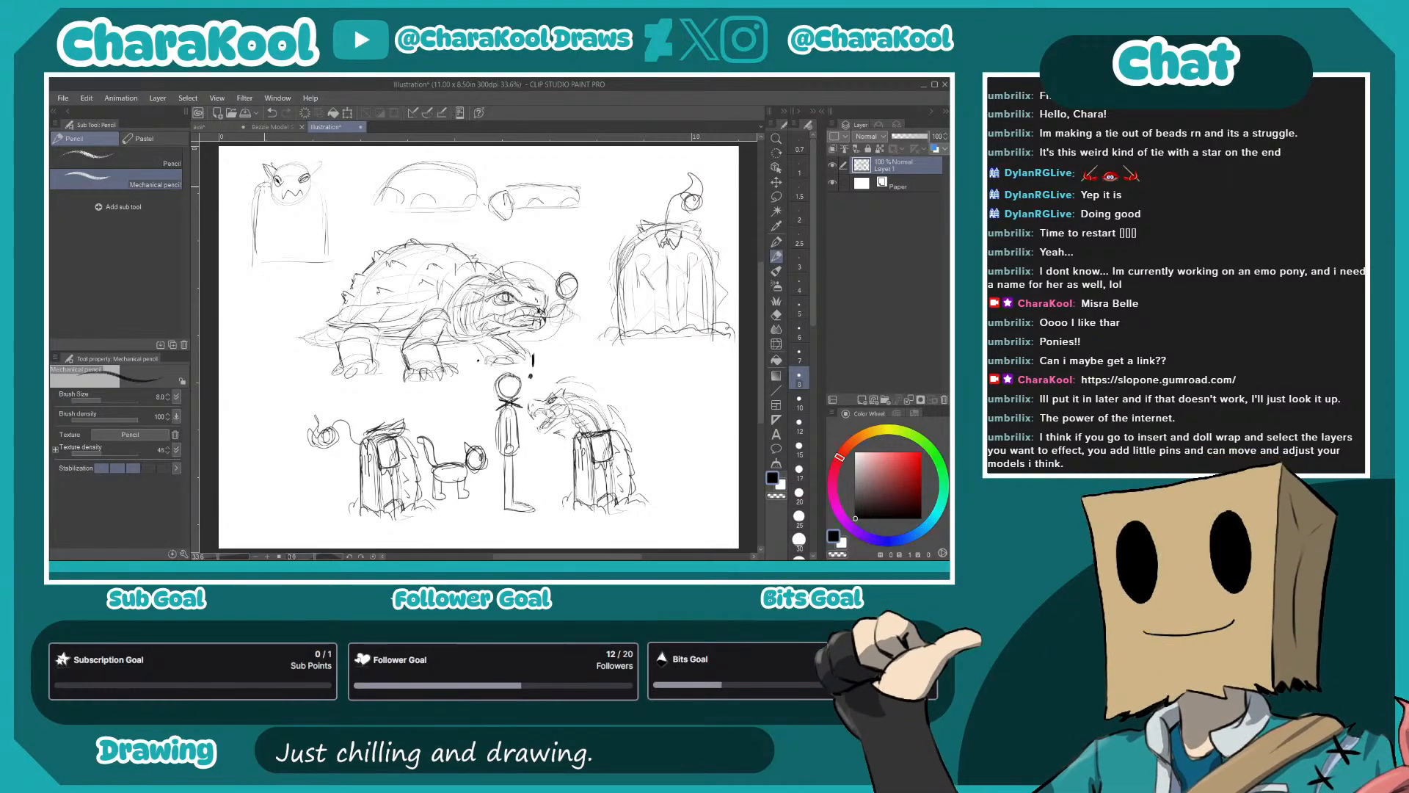
- Add rounded arms, feet, RIP lettering and spiked shell edges to the upright gravestone turtle
drag(261, 199, 248, 219)
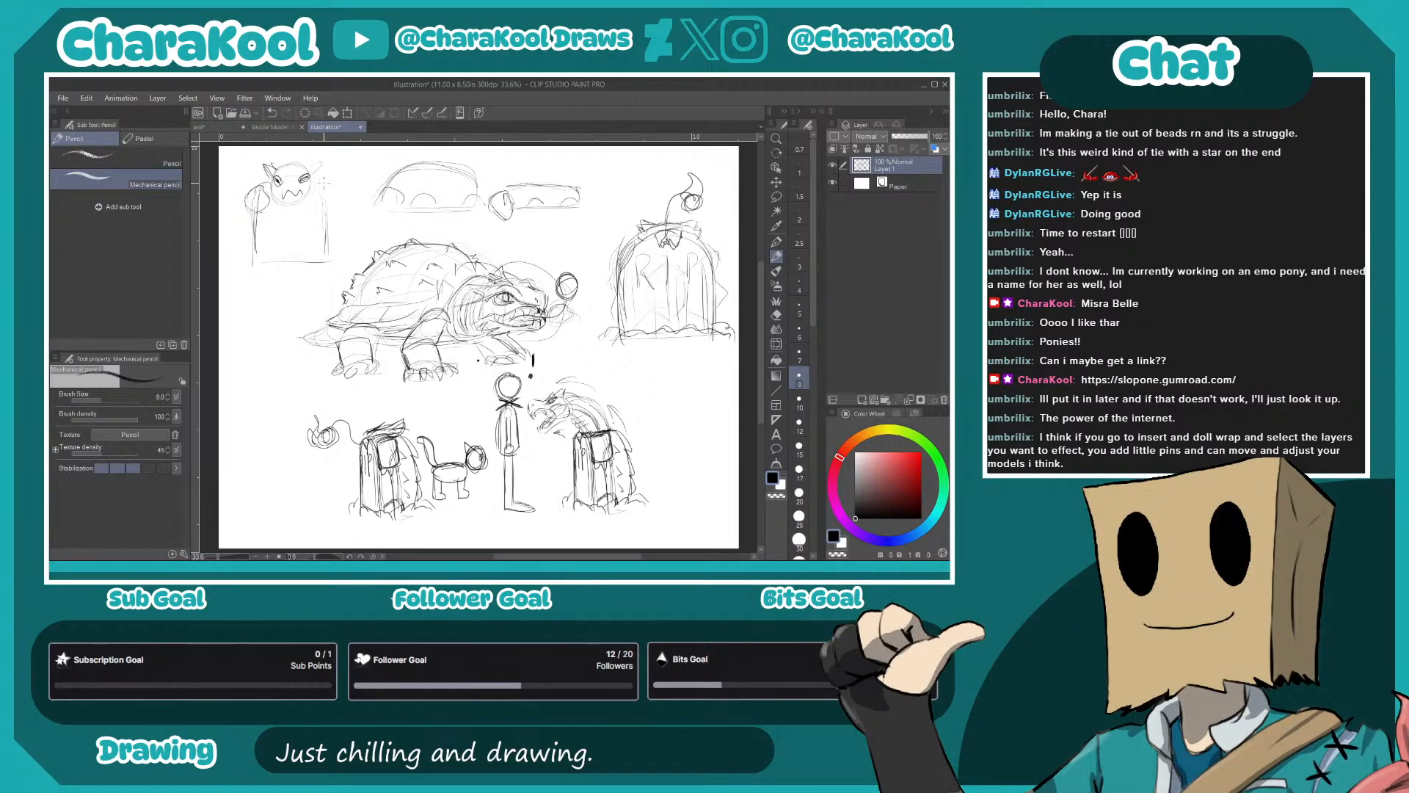
mouse_move(321, 182)
mouse_down()
mouse_move(309, 203)
mouse_move(322, 212)
mouse_move(333, 191)
mouse_move(321, 187)
mouse_move(269, 235)
mouse_move(276, 218)
mouse_move(304, 228)
mouse_move(256, 245)
mouse_move(277, 257)
mouse_up()
drag(247, 262, 335, 249)
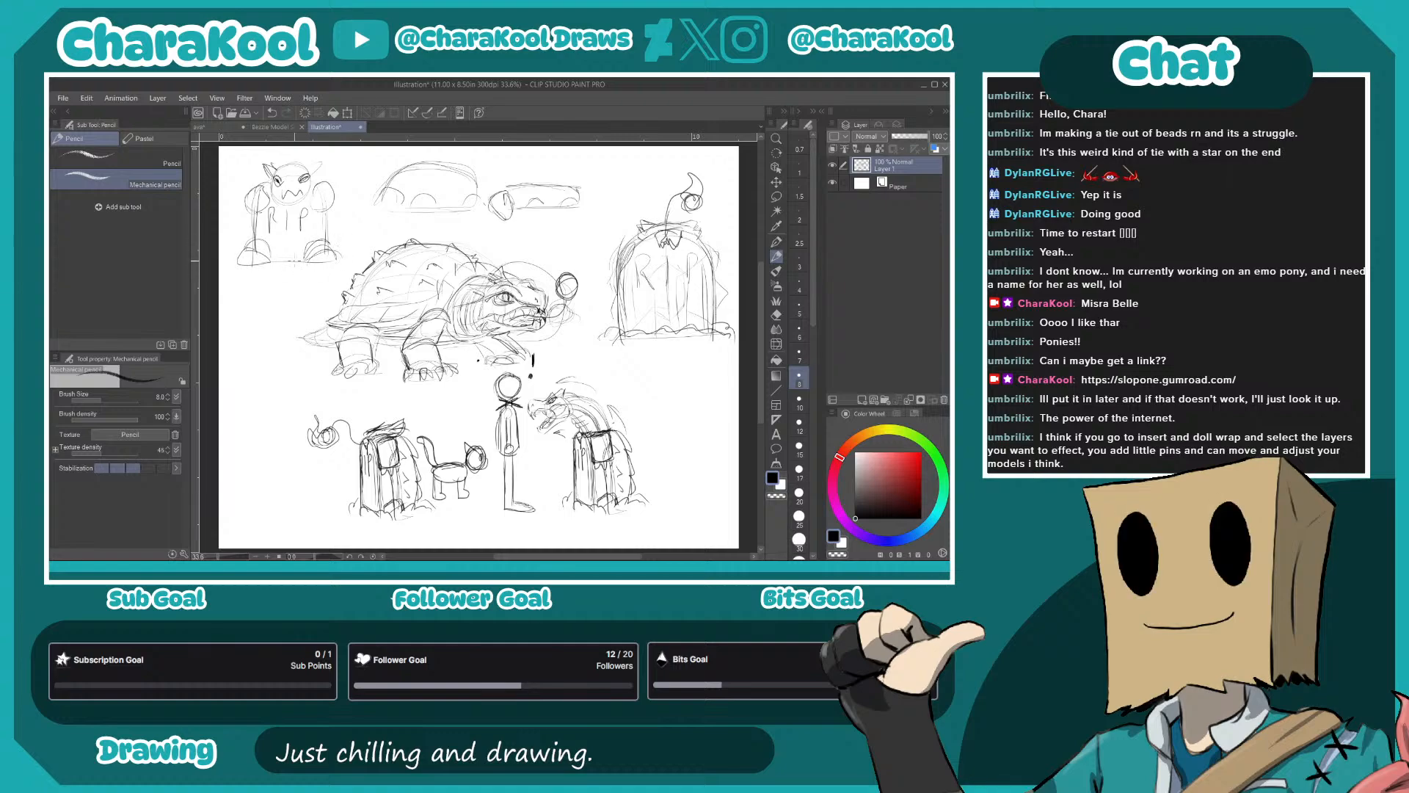
drag(263, 205, 262, 247)
drag(259, 260, 342, 258)
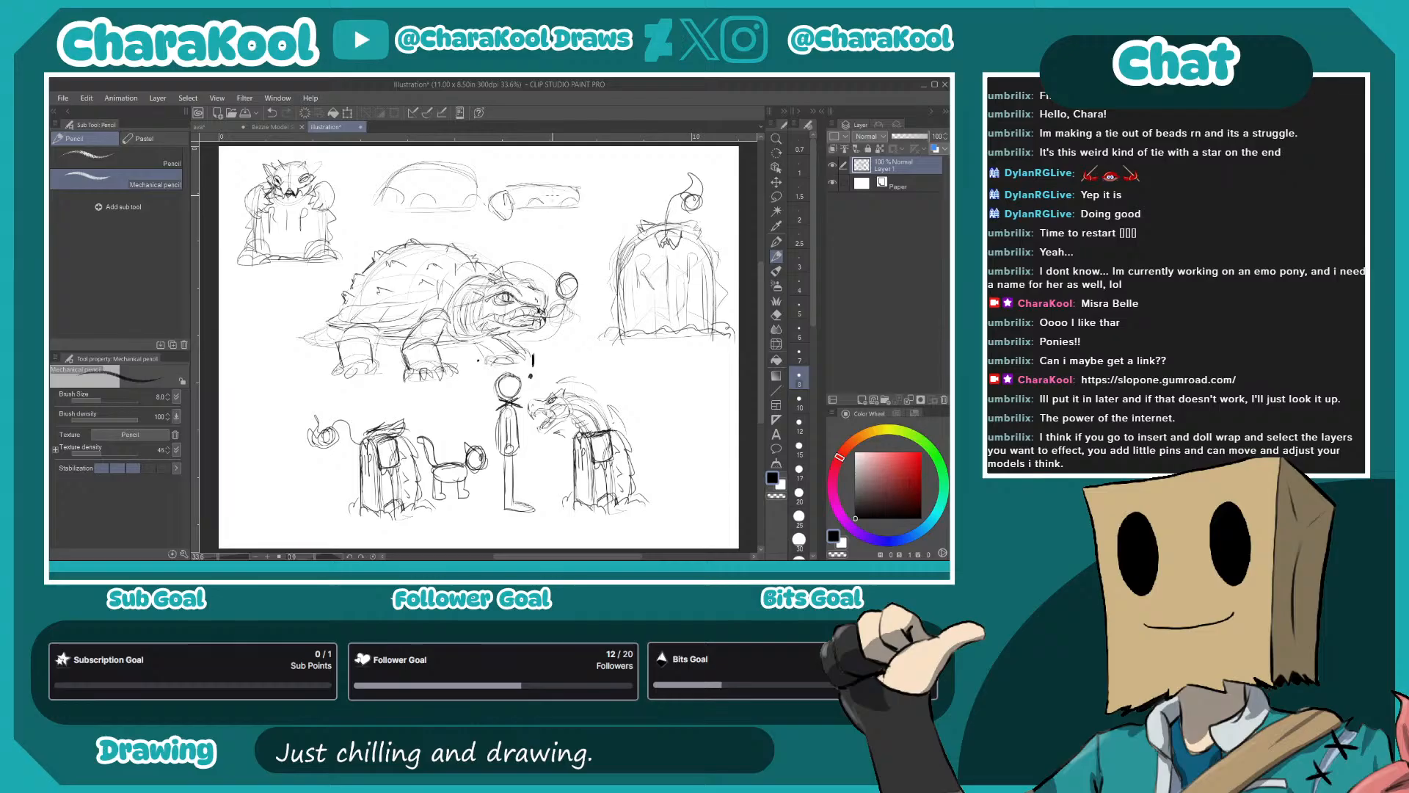
- Develop the flat-bodied thumbnail with a curved raised tail, a low shell, stubby legs and a pointed head
mouse_move(530, 197)
mouse_down()
mouse_move(583, 192)
mouse_move(538, 180)
mouse_move(560, 179)
mouse_move(504, 188)
mouse_move(578, 188)
mouse_move(501, 189)
mouse_move(537, 177)
mouse_move(573, 185)
mouse_move(509, 183)
mouse_move(591, 181)
mouse_up()
mouse_move(582, 171)
mouse_down()
mouse_move(594, 198)
mouse_move(582, 176)
mouse_move(579, 220)
mouse_move(514, 210)
mouse_up()
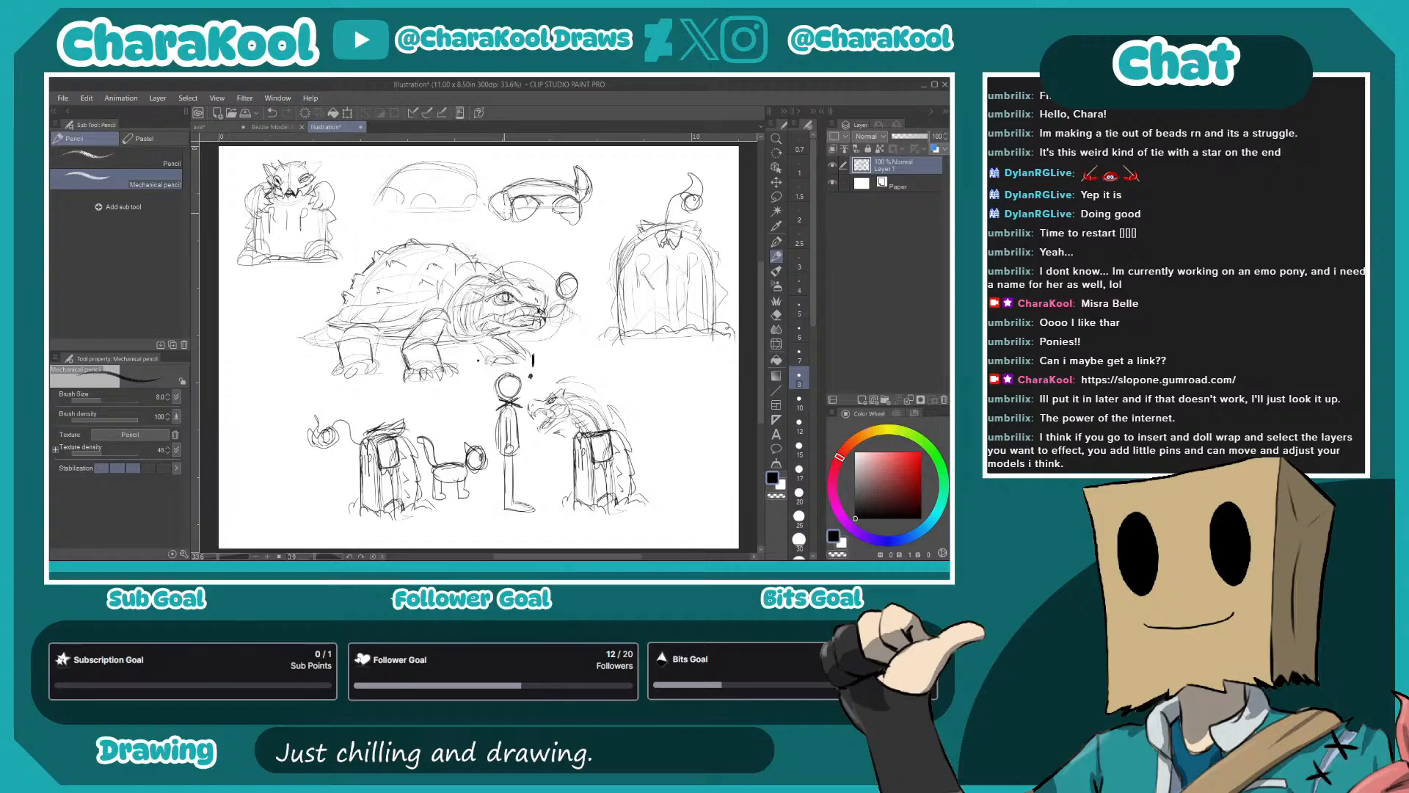
drag(491, 188, 481, 200)
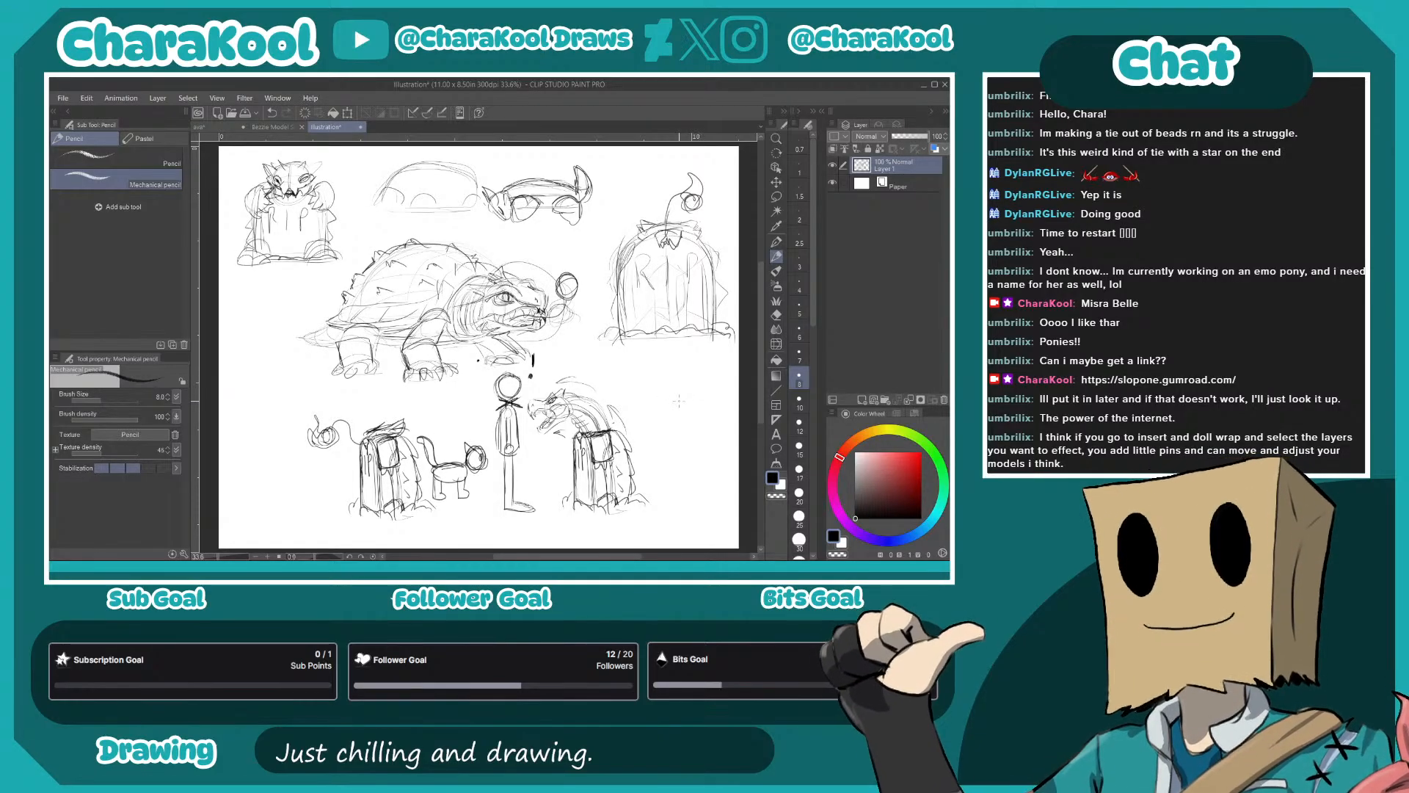
- Sketch a plain gravestone with ground lines beside the emerging-head gravestone, and write 2-3 above it
mouse_move(673, 439)
mouse_down()
mouse_move(670, 506)
mouse_move(669, 446)
mouse_move(692, 439)
mouse_move(666, 448)
mouse_move(711, 437)
mouse_move(711, 499)
mouse_move(674, 501)
mouse_move(696, 473)
mouse_move(685, 466)
mouse_move(722, 493)
mouse_up()
mouse_move(727, 468)
mouse_down()
mouse_move(722, 497)
mouse_move(668, 494)
mouse_up()
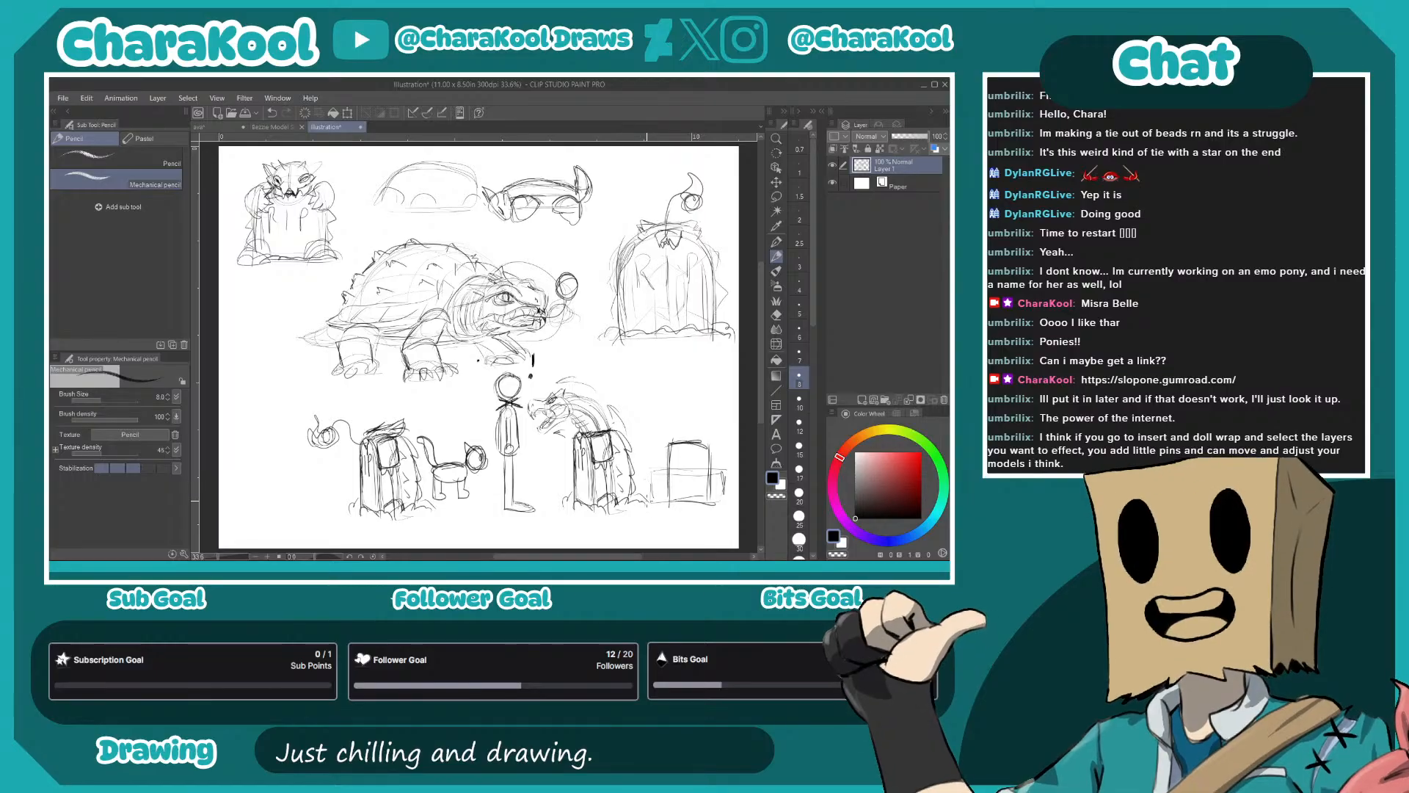
drag(670, 417, 708, 424)
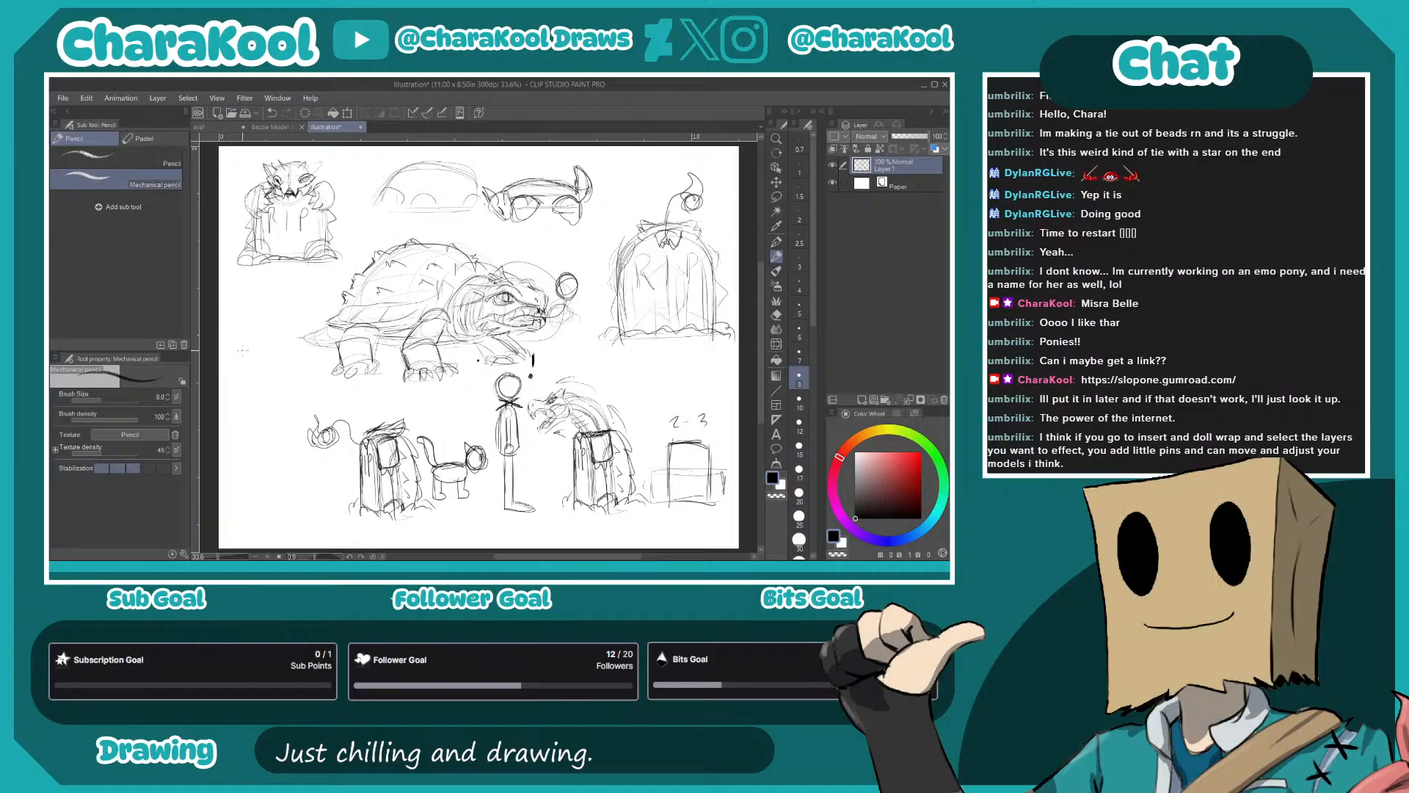
- Draw a standing stick figure at the page's edge below the oversized front view, with height guide lines and the label 6ft
drag(240, 338, 246, 395)
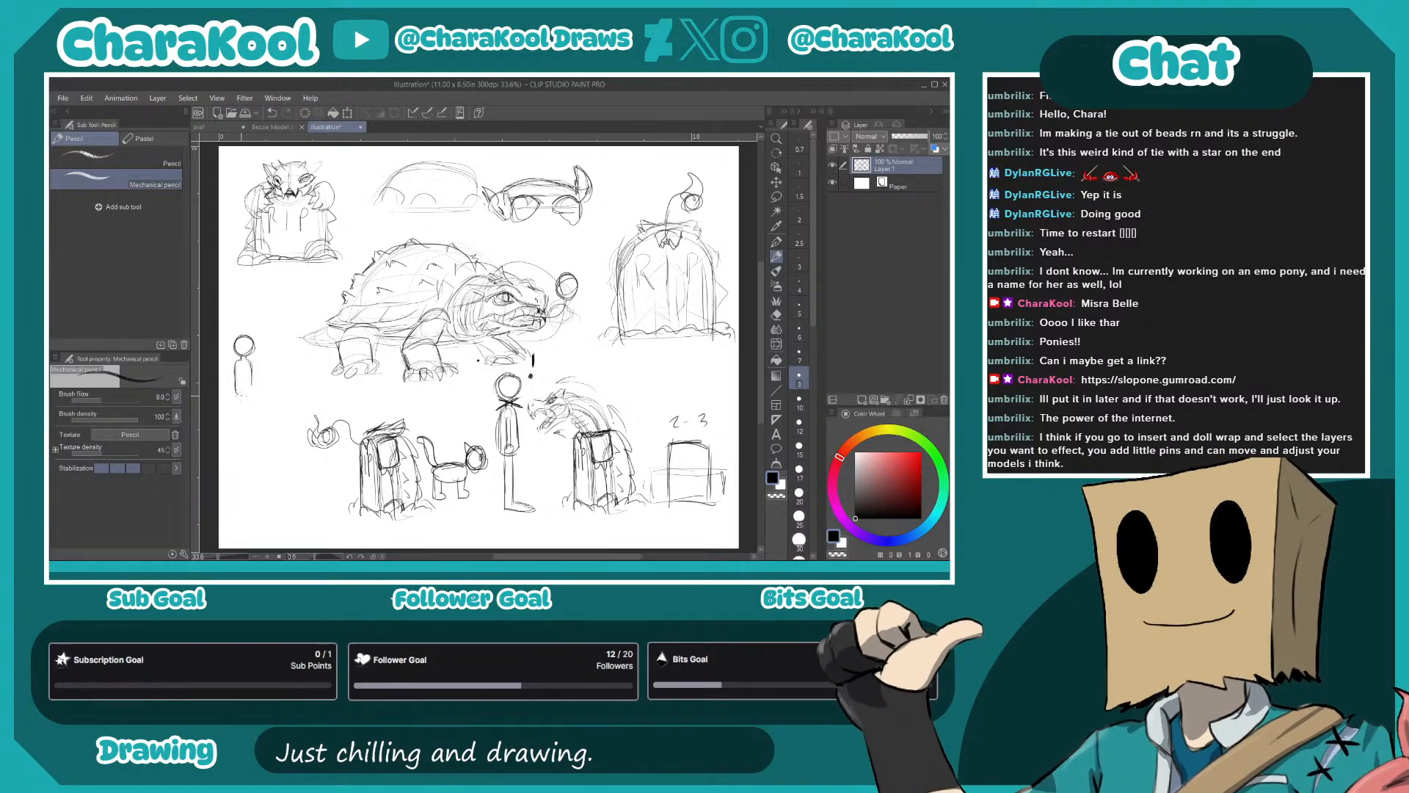
drag(236, 395, 235, 417)
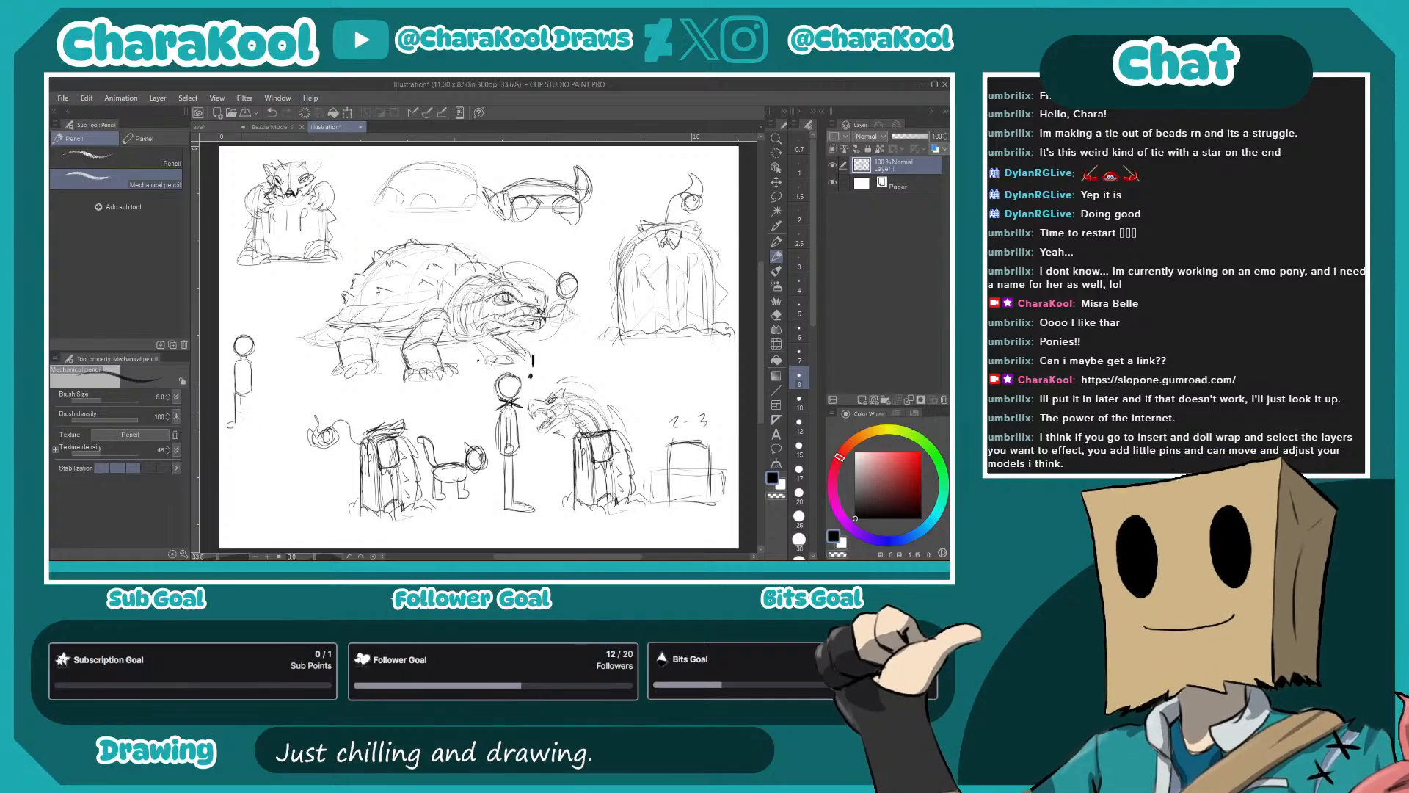
mouse_move(245, 406)
mouse_down()
mouse_move(242, 435)
mouse_move(255, 428)
mouse_up()
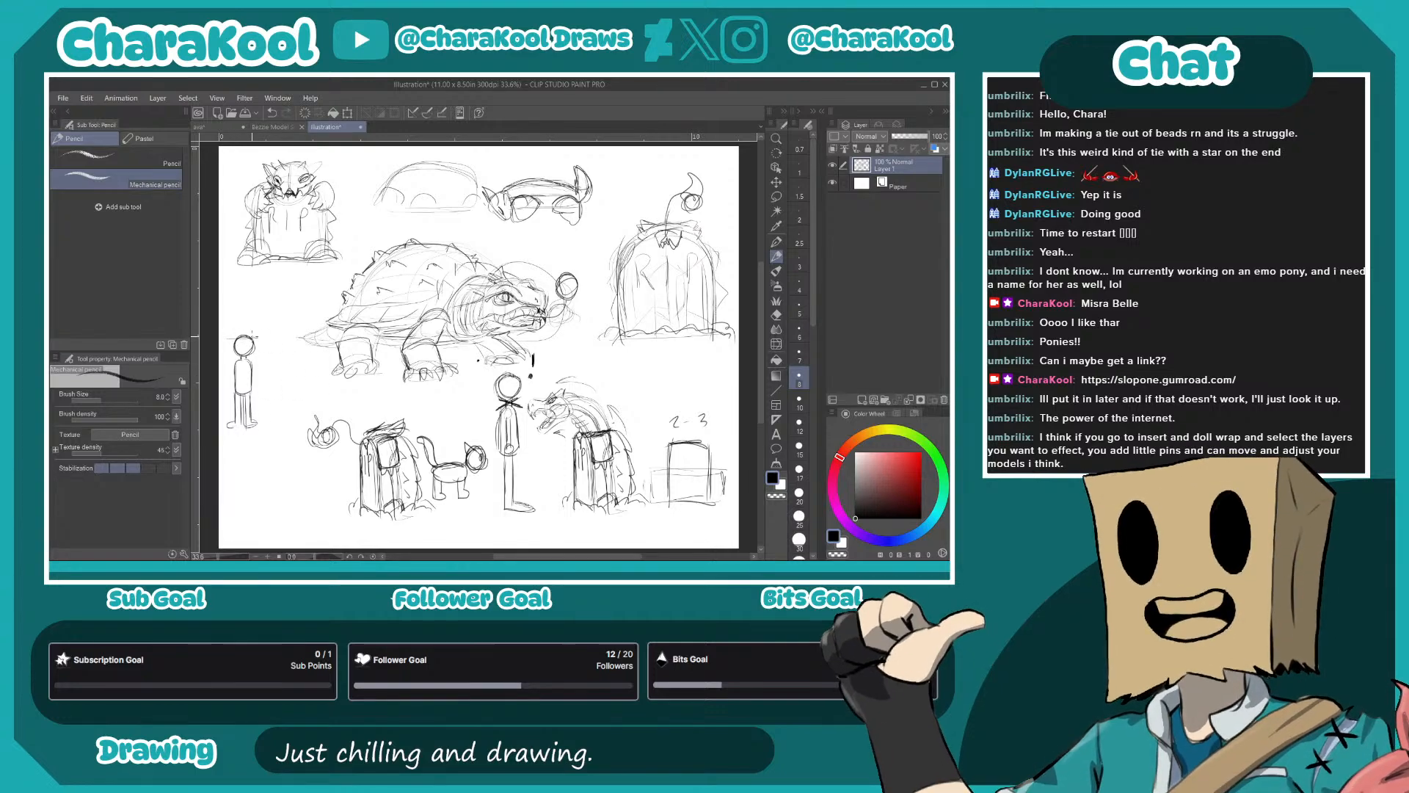
drag(228, 336, 268, 334)
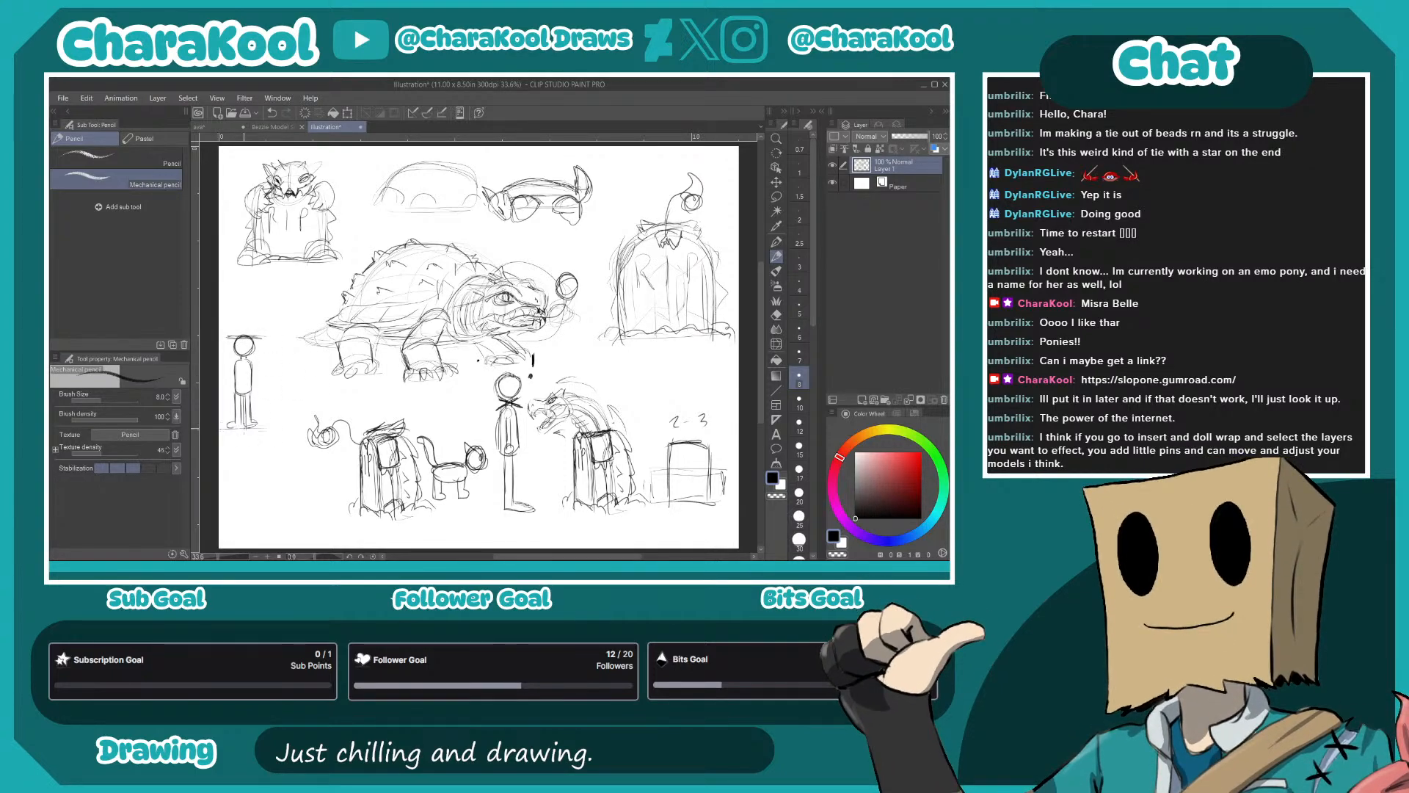
drag(246, 313, 256, 324)
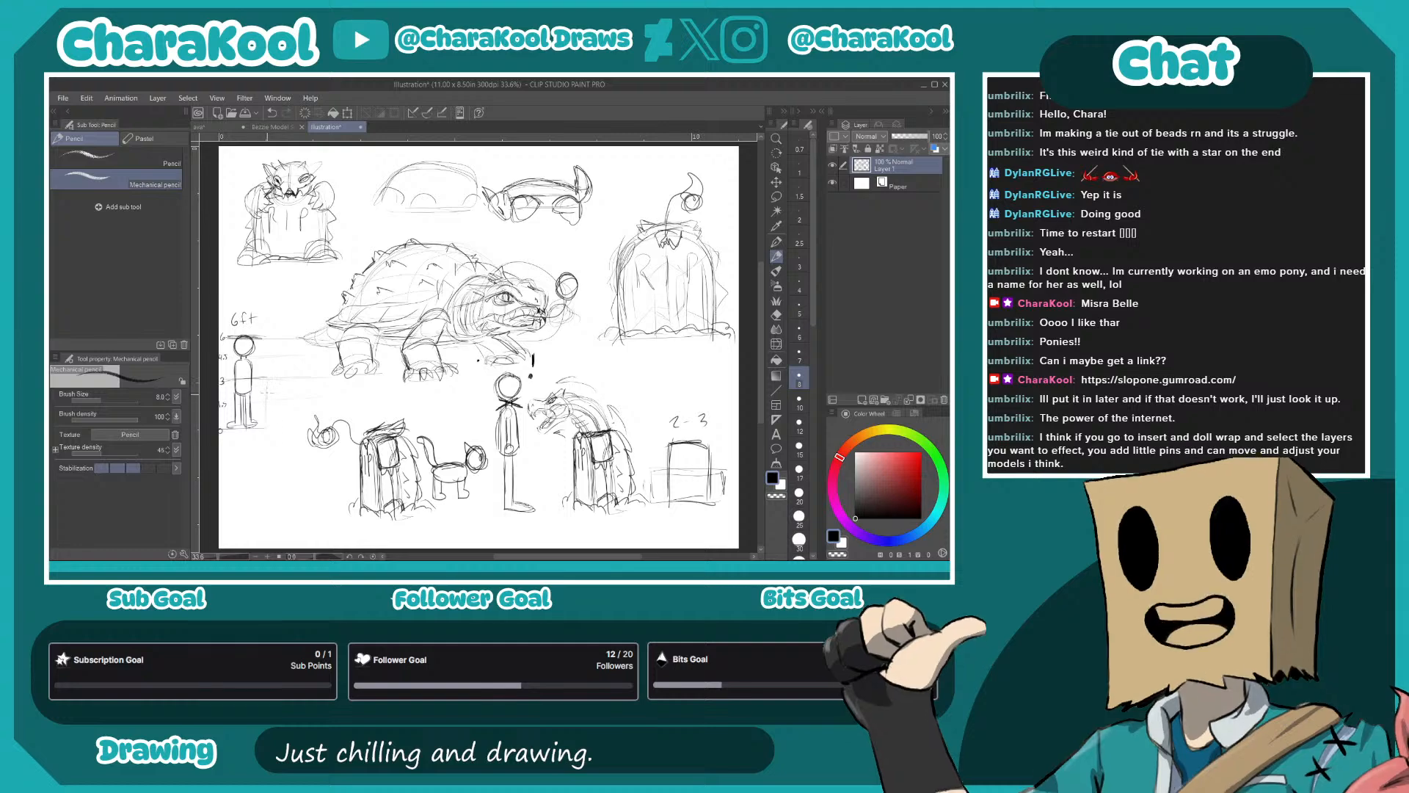
- Sketch two small gravestones beside the 6ft figure for scale, and turn the nearer one into a small upright turtle
mouse_move(292, 388)
mouse_down()
mouse_move(289, 423)
mouse_move(269, 384)
mouse_move(262, 428)
mouse_up()
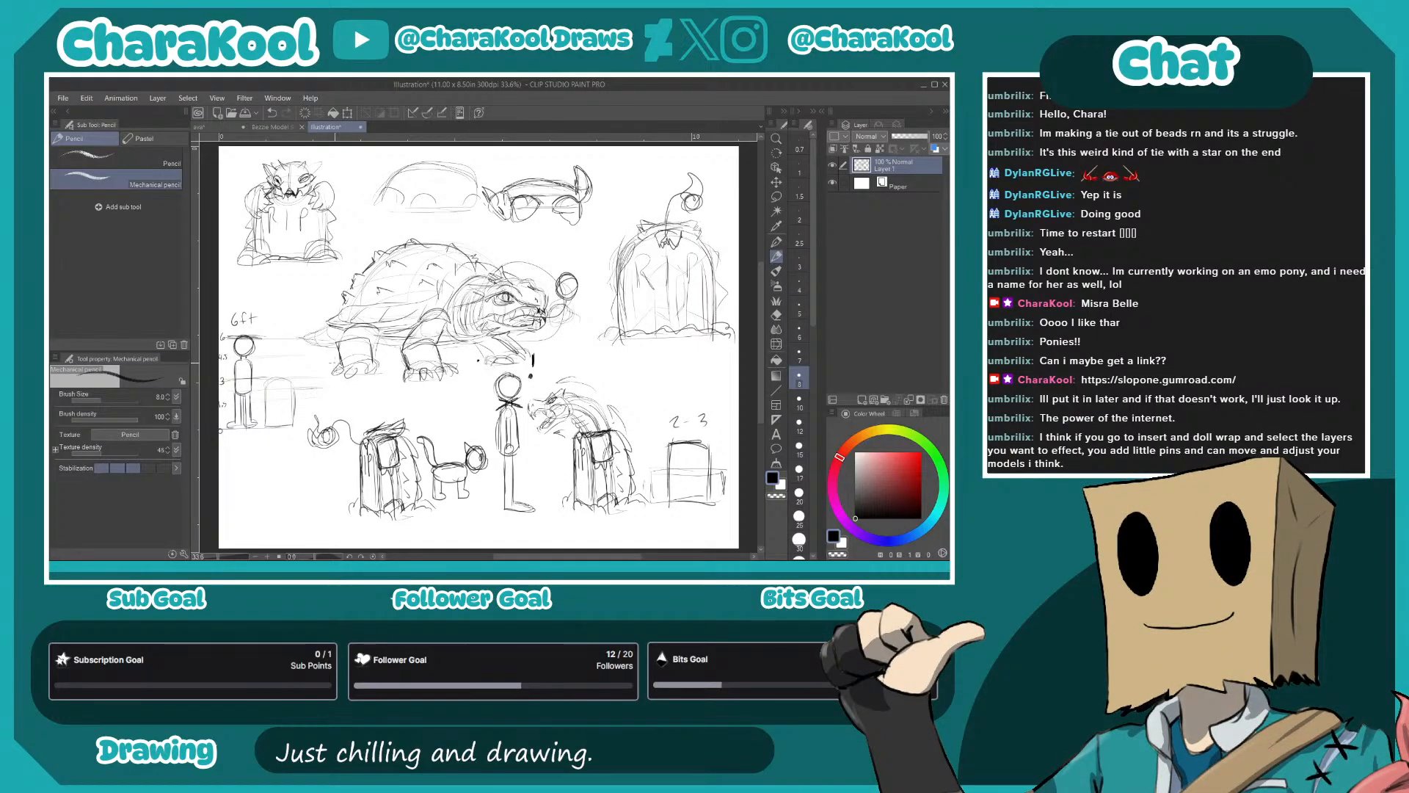
mouse_move(301, 392)
mouse_down()
mouse_move(300, 424)
mouse_move(307, 387)
mouse_move(326, 416)
mouse_move(332, 403)
mouse_move(298, 383)
mouse_move(300, 426)
mouse_up()
mouse_move(293, 377)
mouse_down()
mouse_move(293, 409)
mouse_move(264, 388)
mouse_up()
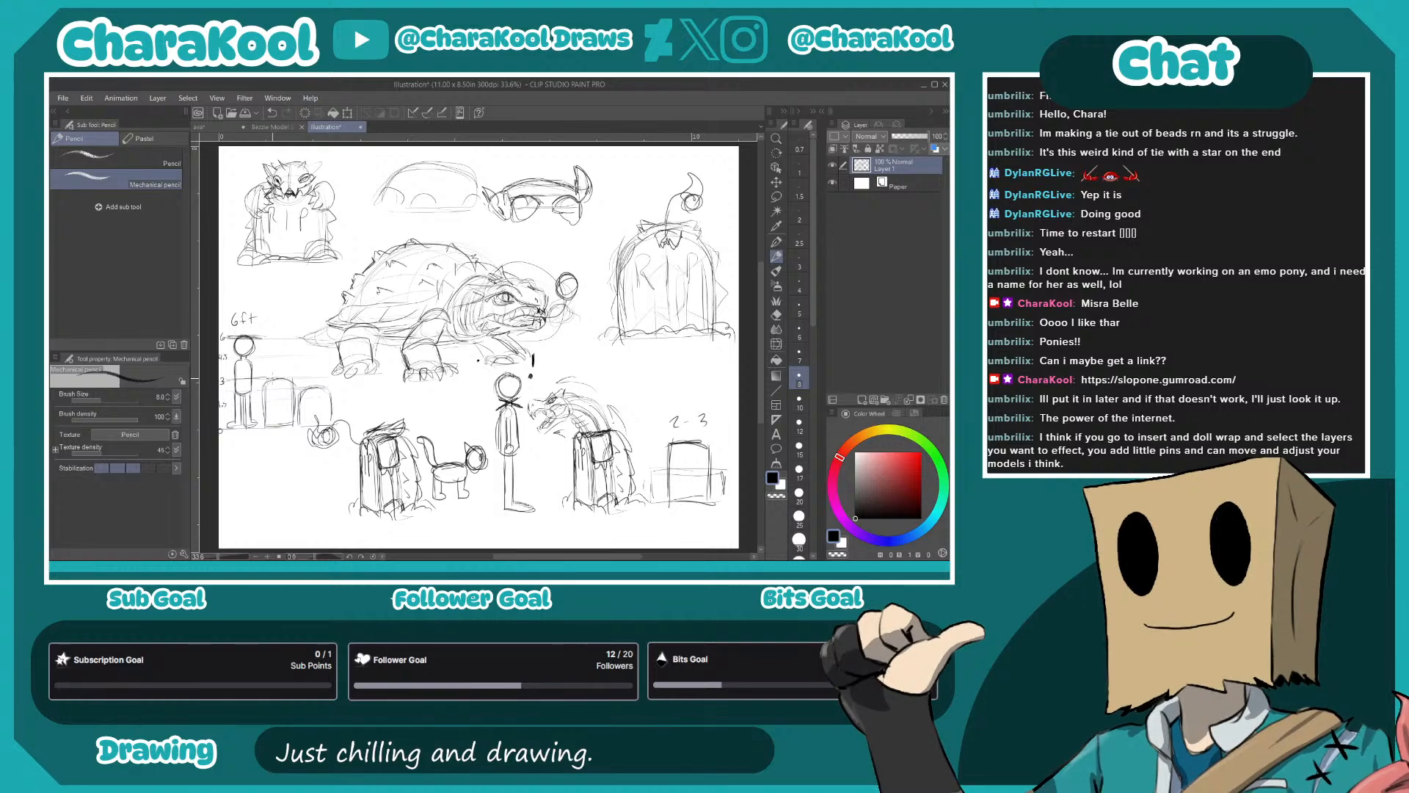
mouse_move(278, 373)
mouse_down()
mouse_move(287, 386)
mouse_move(277, 373)
mouse_move(264, 405)
mouse_move(298, 390)
mouse_move(264, 422)
mouse_move(300, 419)
mouse_up()
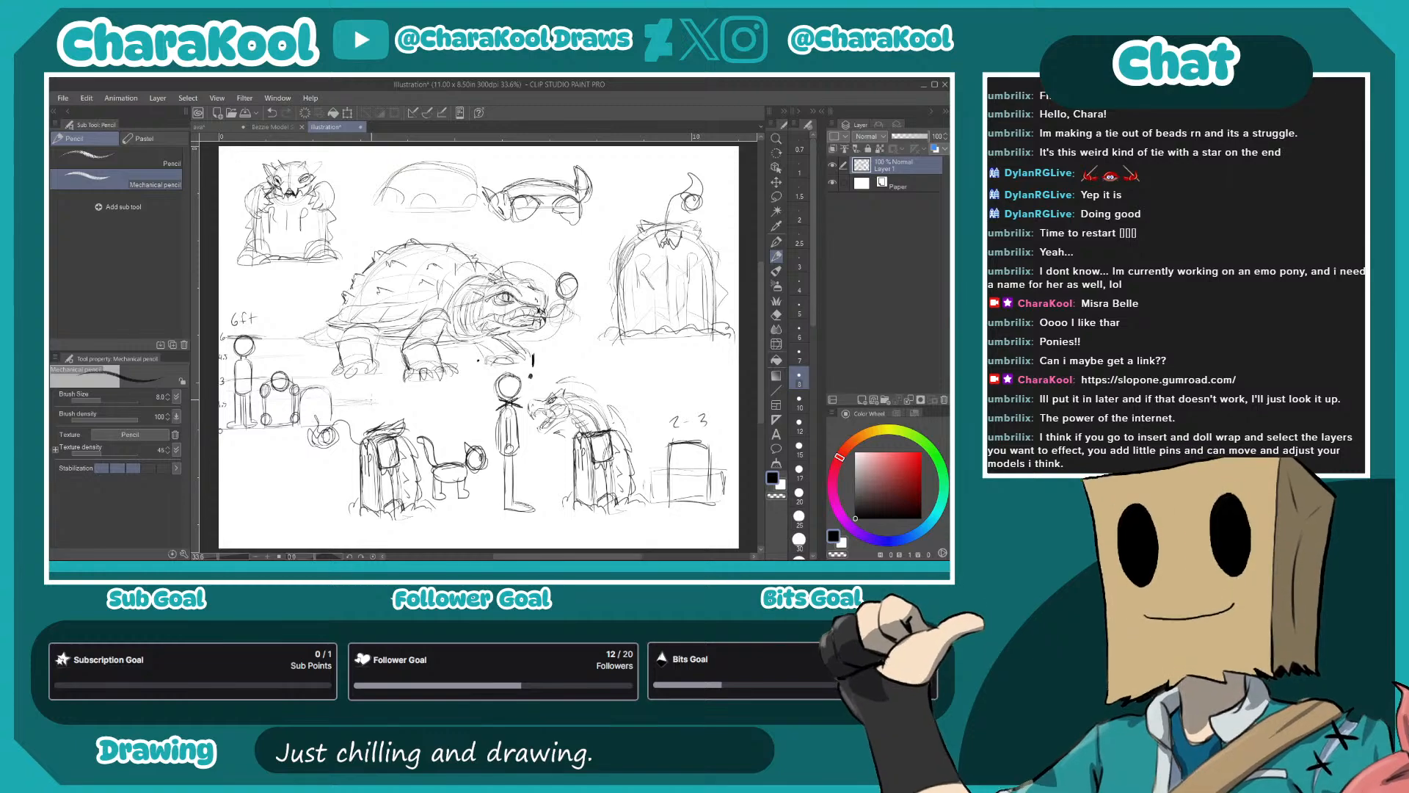
- Add a small turtle on all fours beside the scale gravestones, and give the 6ft figure an outstretched arm and firmer outlines
mouse_move(347, 424)
mouse_down()
mouse_move(367, 408)
mouse_move(369, 420)
mouse_move(352, 410)
mouse_move(346, 428)
mouse_move(386, 409)
mouse_up()
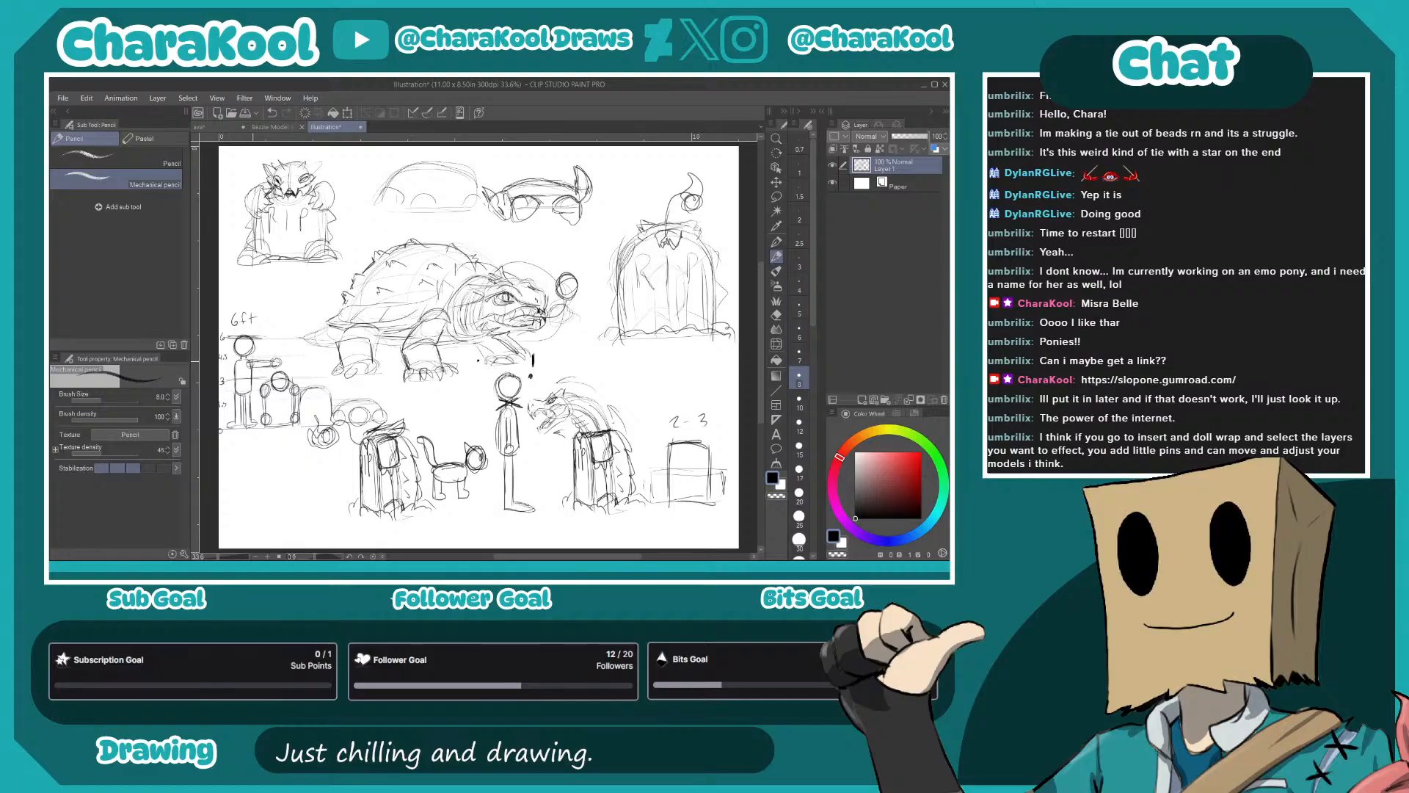
mouse_move(277, 362)
mouse_down()
mouse_move(254, 360)
mouse_move(248, 423)
mouse_up()
drag(245, 423, 251, 422)
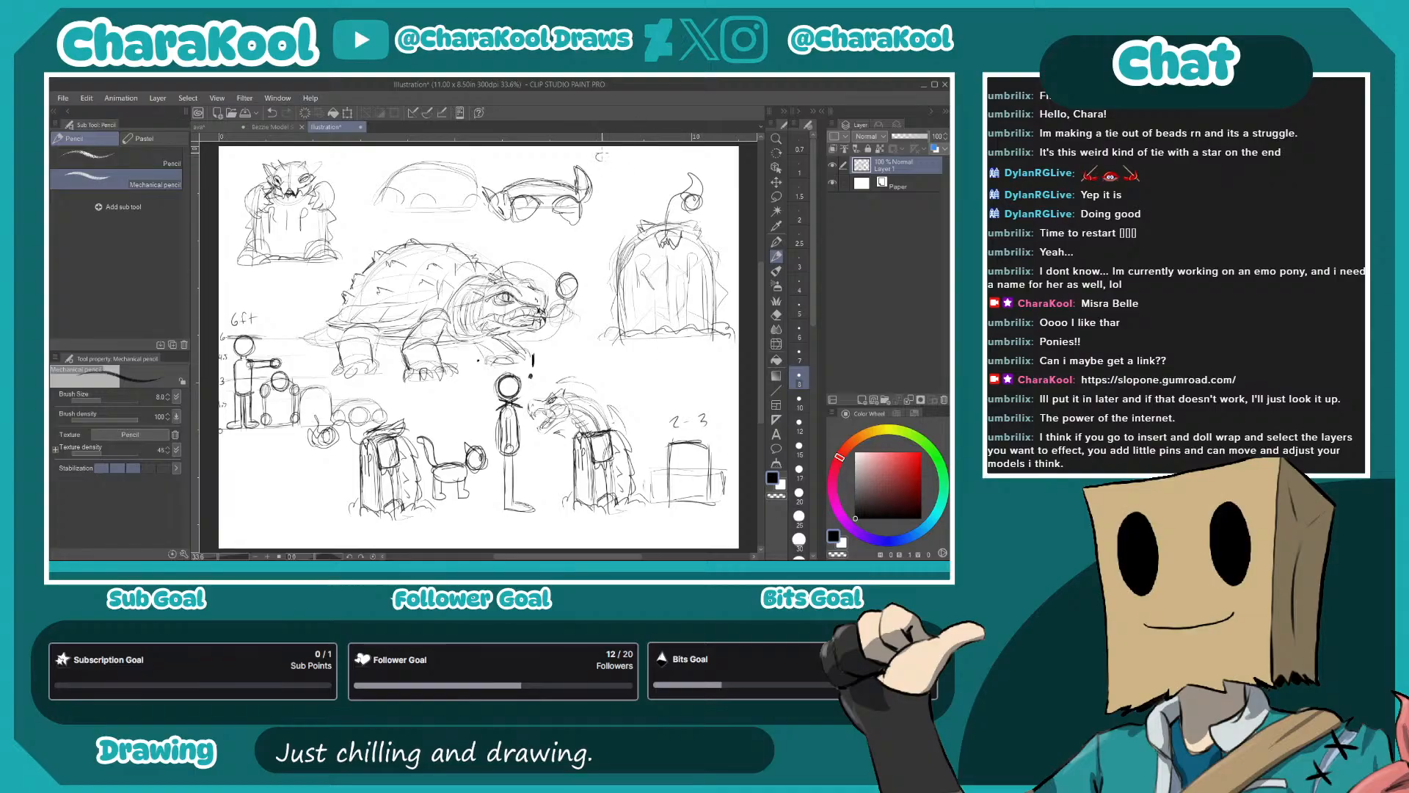
- Write the title Cemetery Crawler with Crypt beneath it above the large gravestone, and circle the upright horned turtle with an oval
drag(599, 157, 693, 155)
drag(694, 155, 730, 155)
drag(619, 167, 620, 176)
drag(624, 166, 640, 175)
mouse_move(309, 279)
mouse_down()
mouse_move(346, 194)
mouse_move(230, 200)
mouse_move(312, 295)
mouse_move(317, 151)
mouse_move(264, 301)
mouse_move(249, 150)
mouse_move(327, 150)
mouse_up()
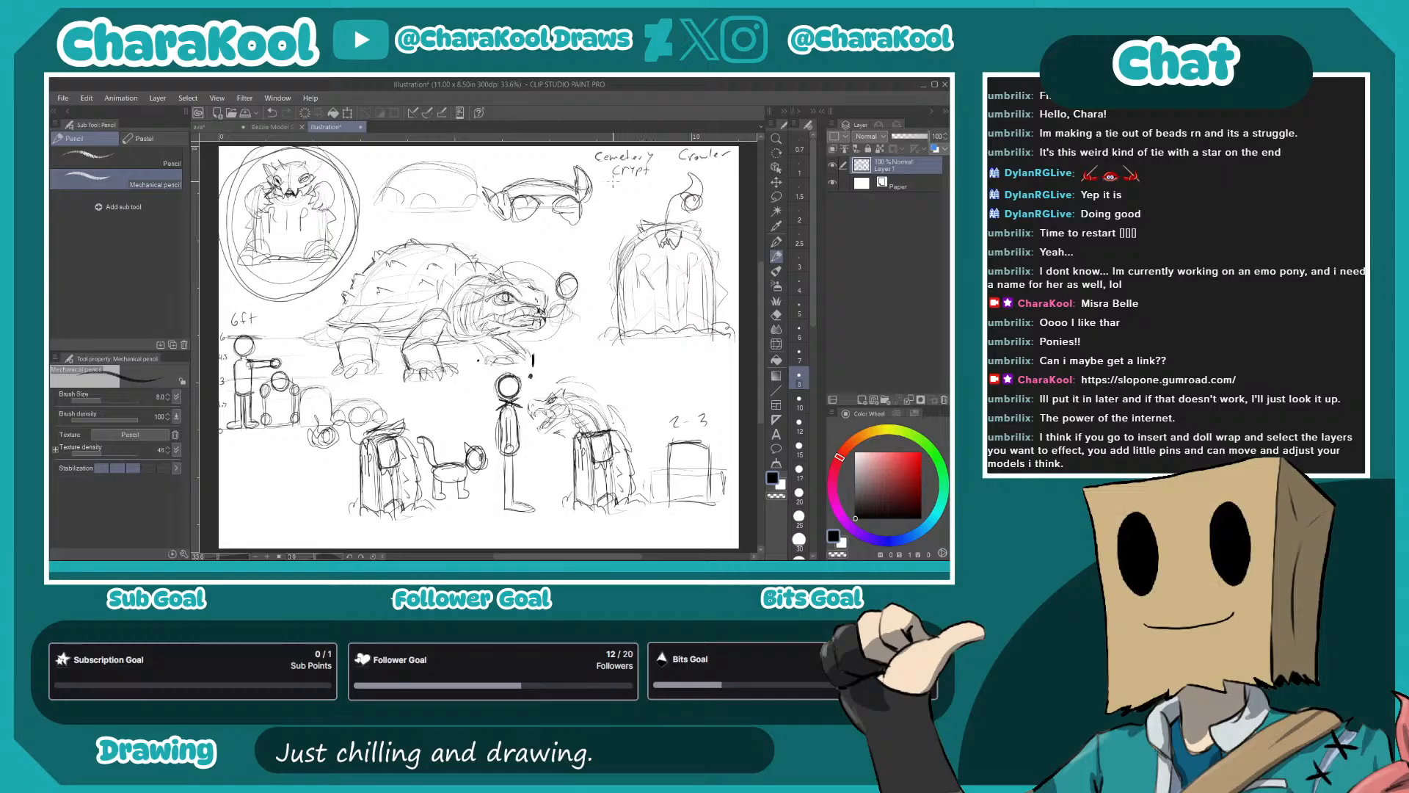
- List Gargoyle and Turtle as bullets under the title, underline the name words, and write Grave before Cemetery
mouse_move(621, 185)
mouse_down()
mouse_move(674, 180)
mouse_move(626, 205)
mouse_move(655, 205)
mouse_up()
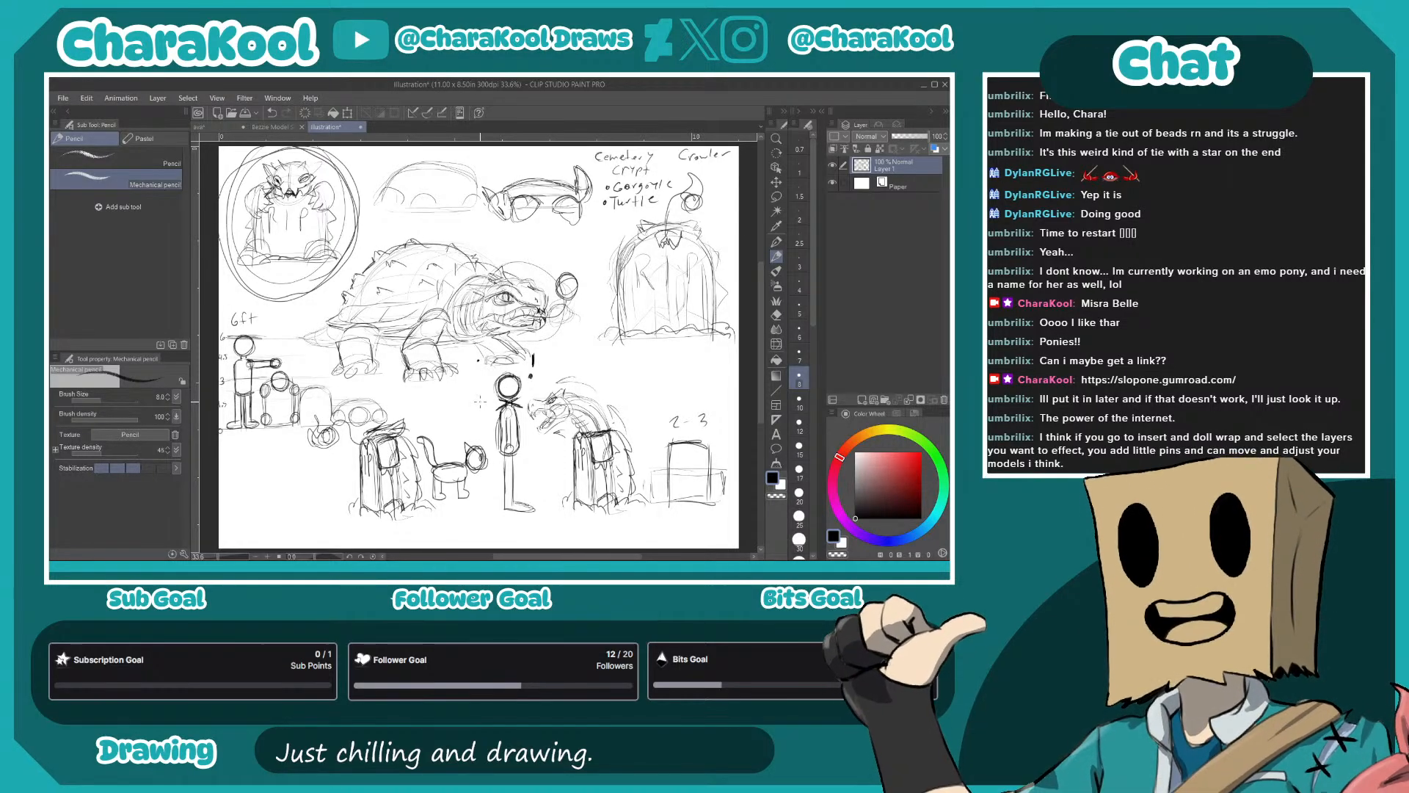
mouse_move(618, 179)
mouse_down()
mouse_move(707, 163)
mouse_move(650, 161)
mouse_up()
drag(553, 151, 560, 157)
drag(566, 153, 575, 154)
drag(577, 157, 581, 155)
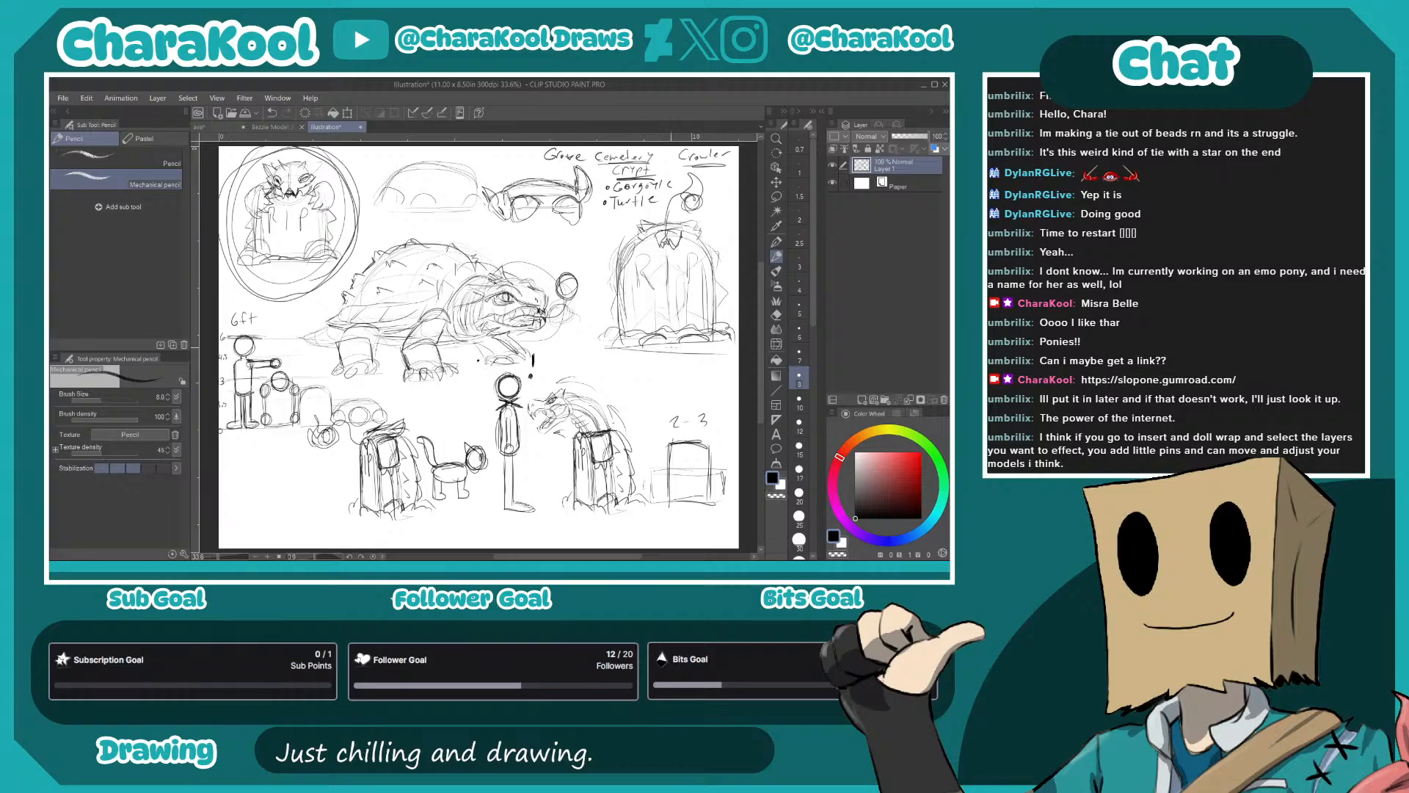
- Write the notes + Garlic Bomb and + Silver Weapons below the large gravestone, and add ft to the 2-3 label
drag(639, 365, 649, 376)
drag(650, 370, 700, 370)
drag(706, 374, 722, 372)
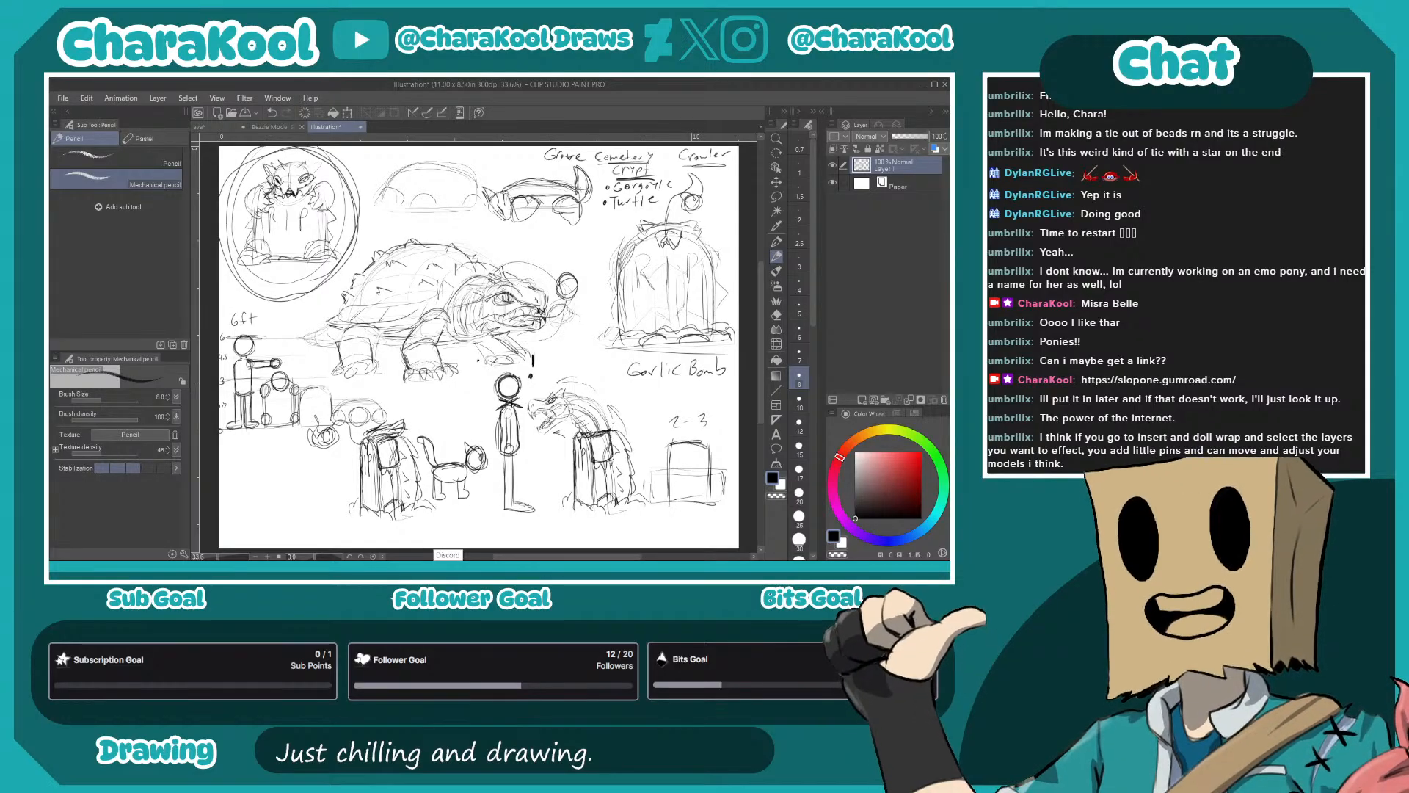
drag(610, 370, 641, 397)
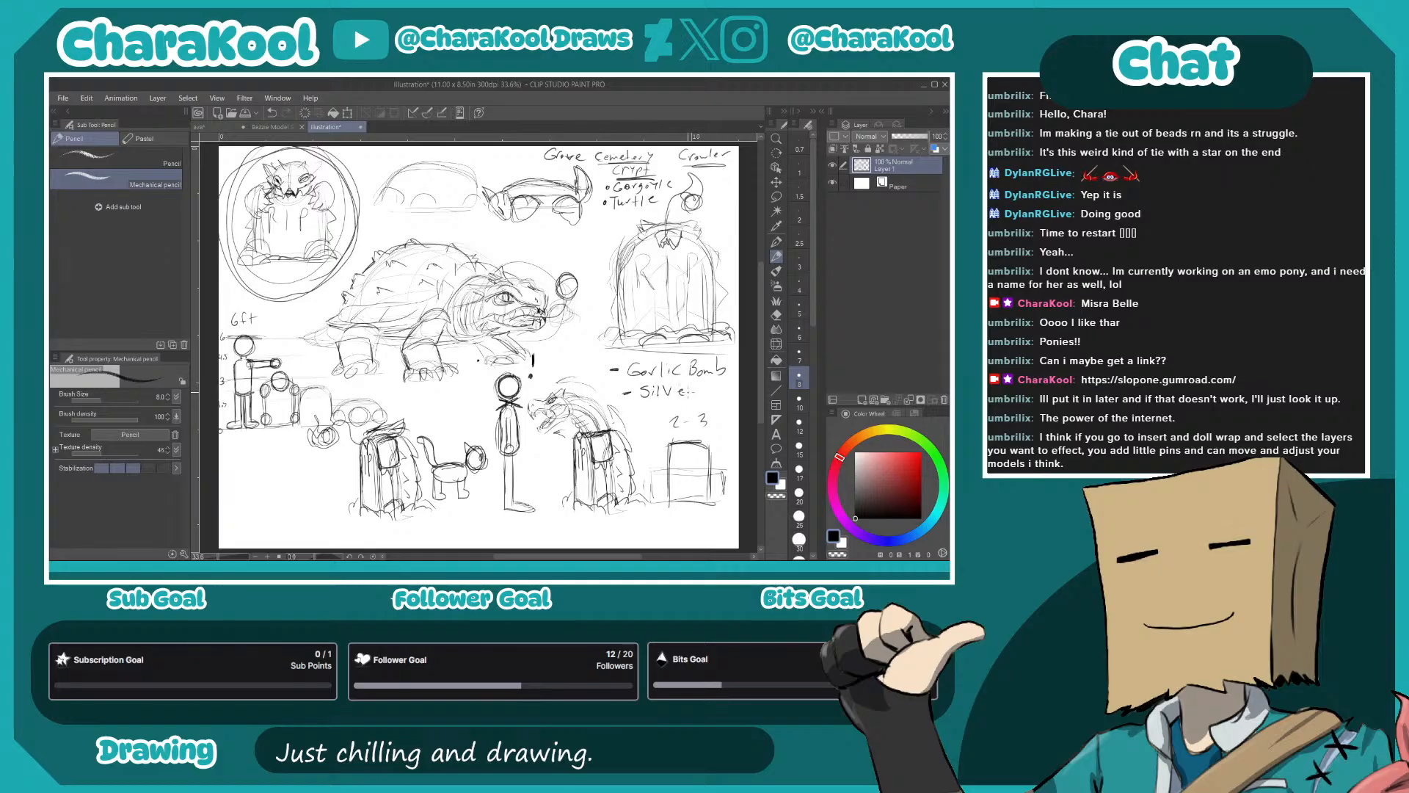
drag(678, 393, 703, 389)
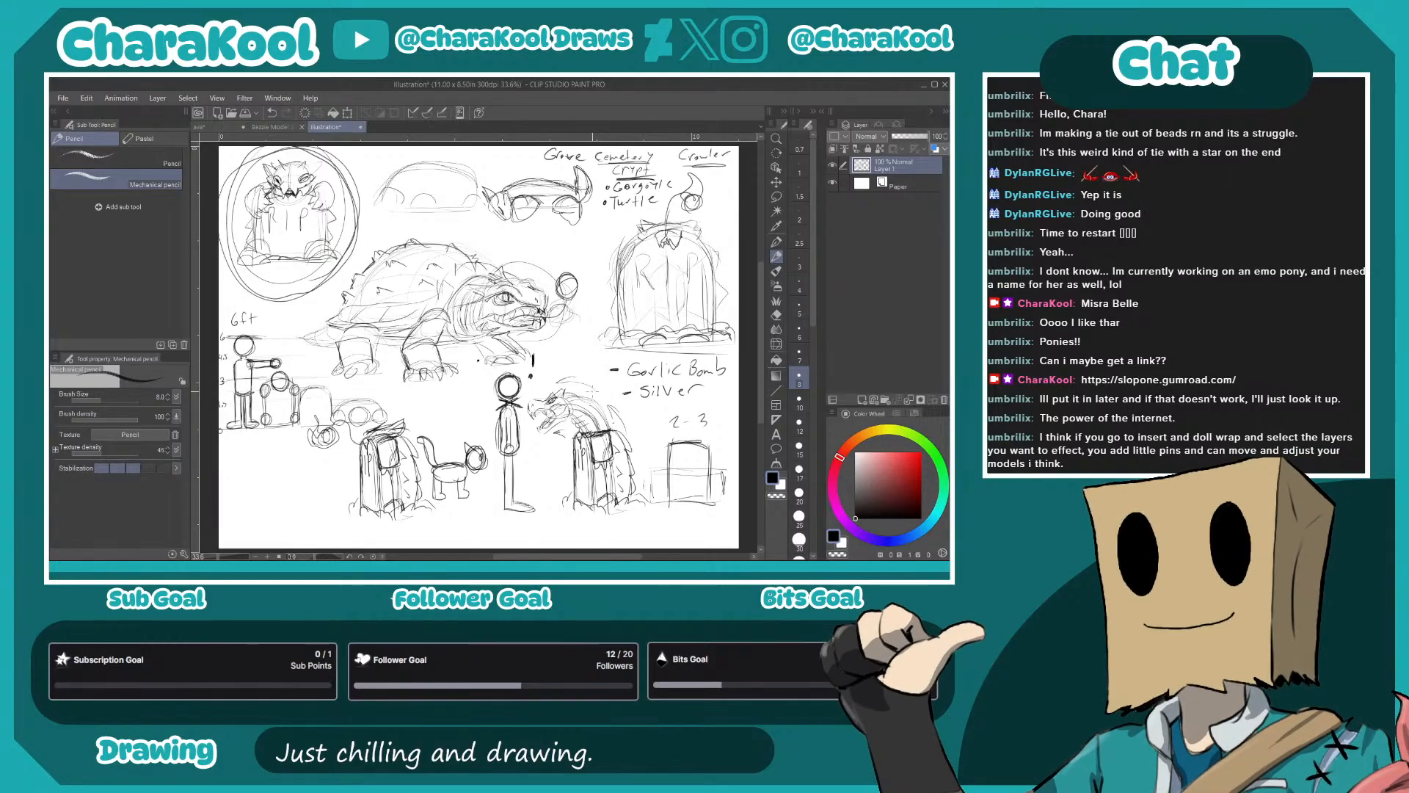
mouse_move(614, 362)
mouse_down()
mouse_move(625, 394)
mouse_move(703, 396)
mouse_move(719, 431)
mouse_up()
drag(708, 420, 714, 430)
- Scribble out Cemetery and Crypt in the title and underline Crawler
mouse_move(596, 157)
mouse_down()
mouse_move(652, 156)
mouse_move(611, 159)
mouse_move(650, 168)
mouse_move(615, 172)
mouse_move(631, 175)
mouse_up()
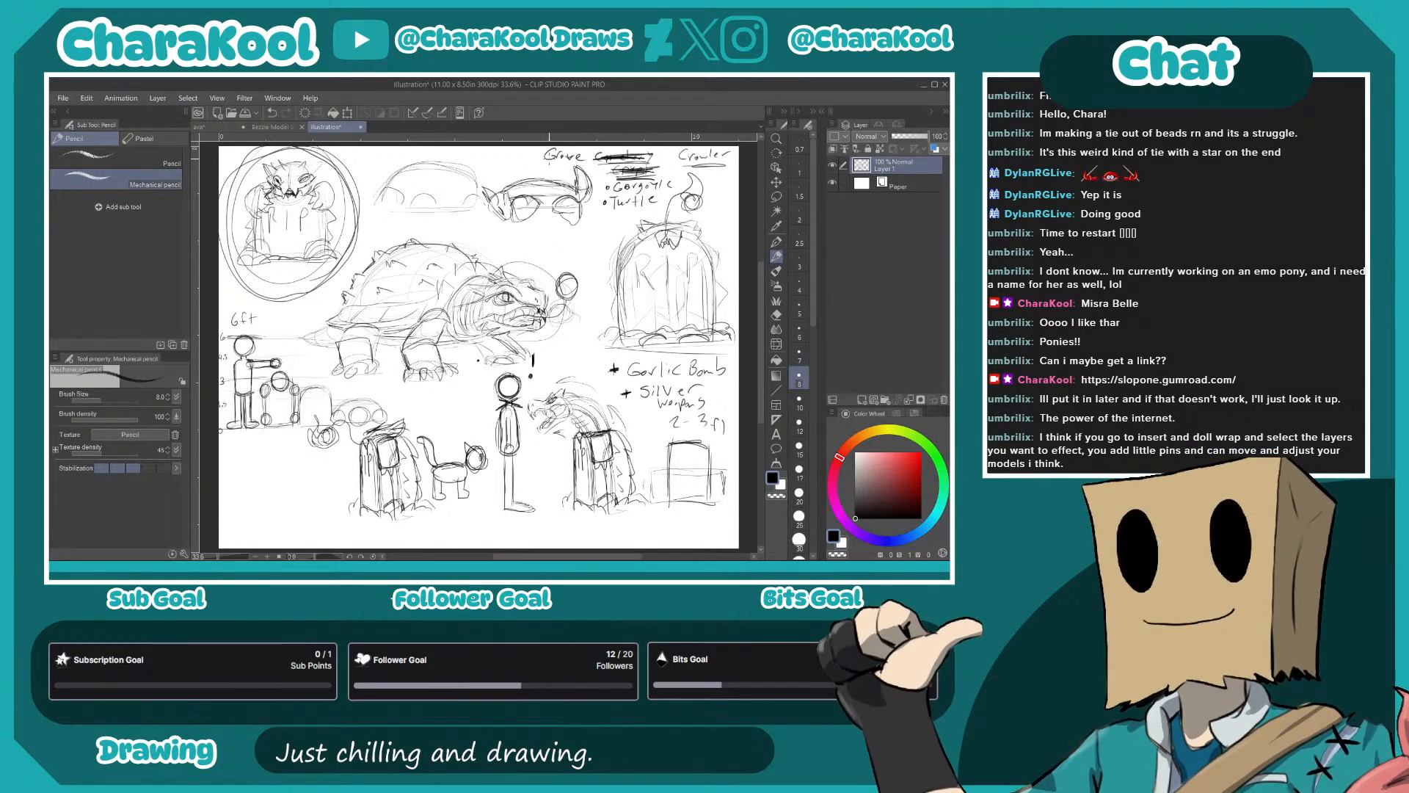
drag(679, 161, 730, 161)
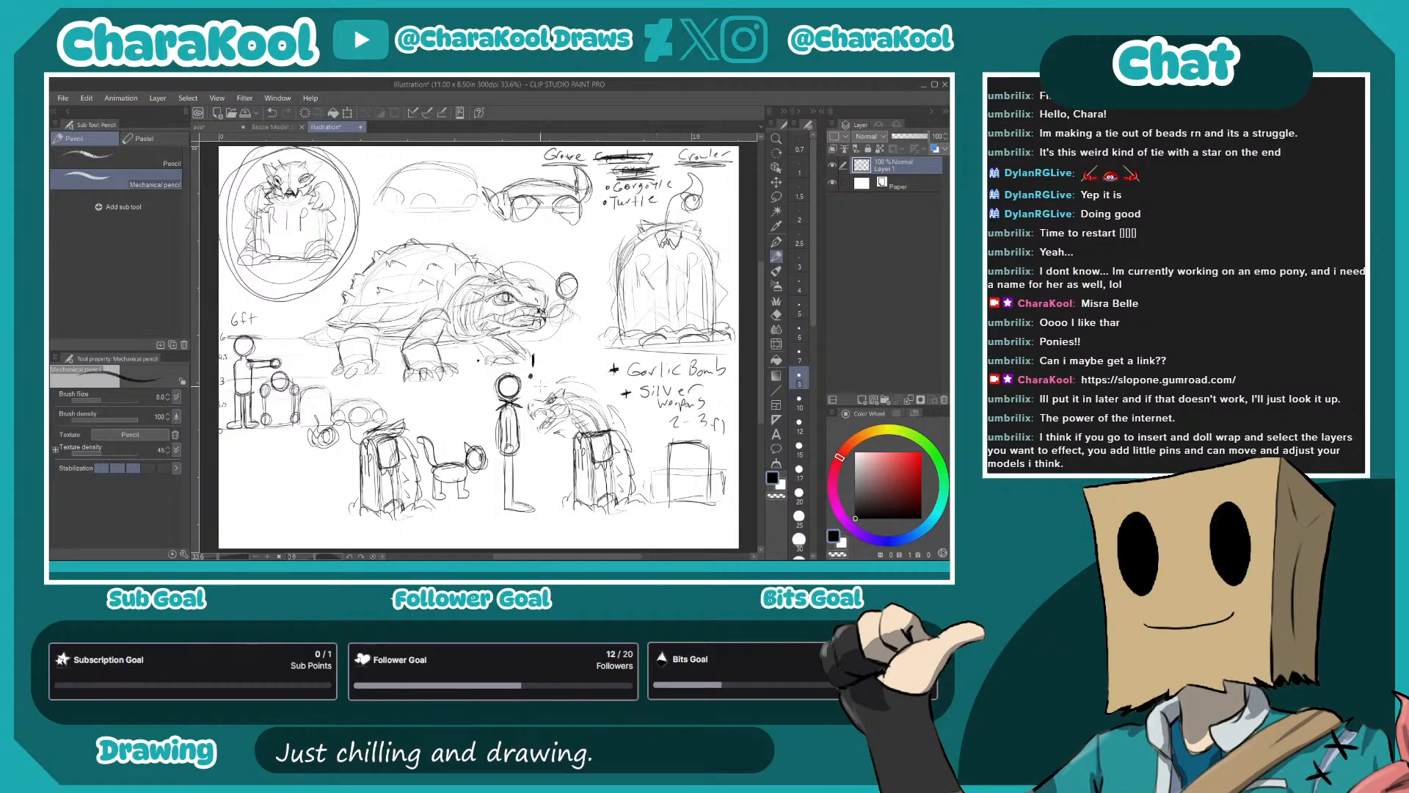
- Draw a small wisp on the ball in front of the turtle's head, and save the file as grave crawler
drag(558, 254, 577, 275)
drag(565, 274, 586, 290)
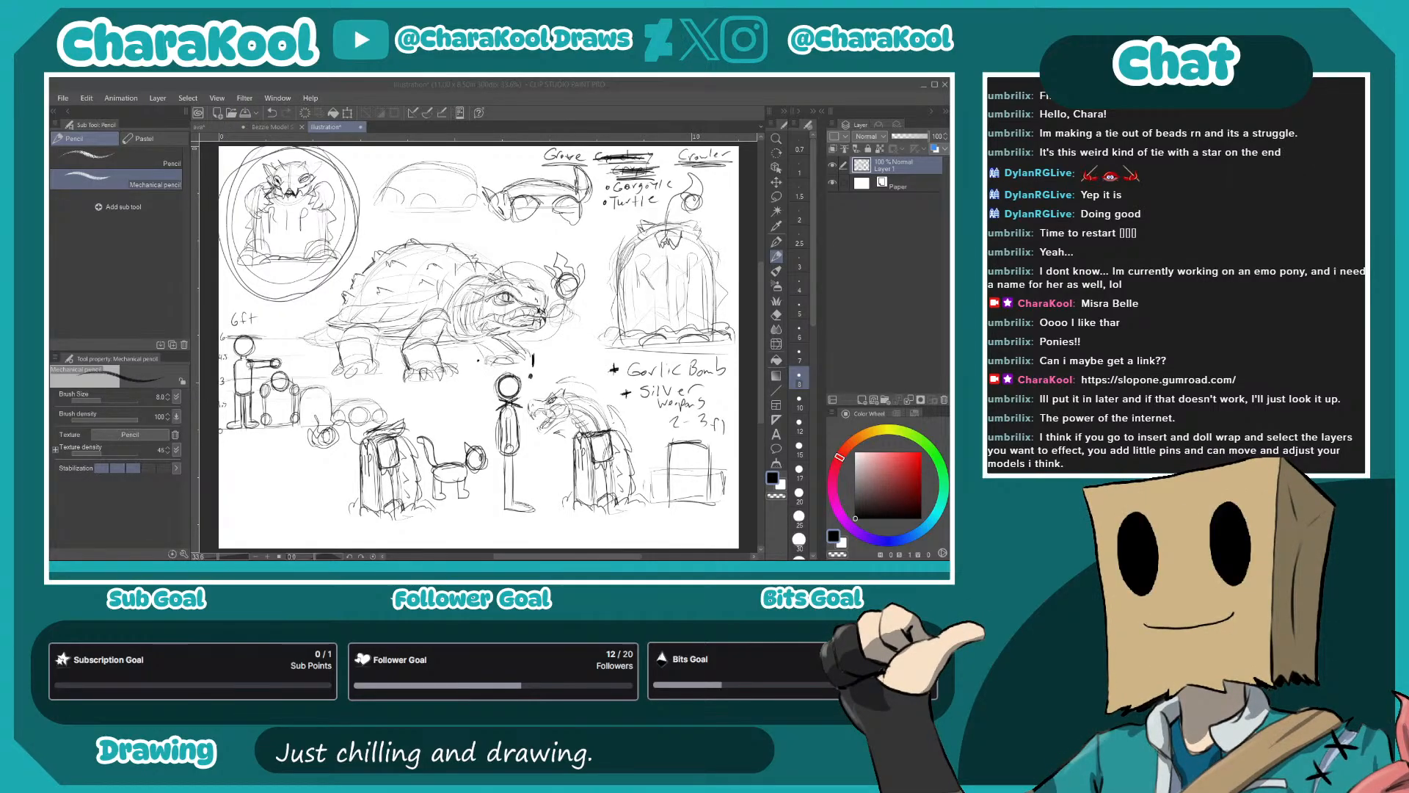
key(Return)
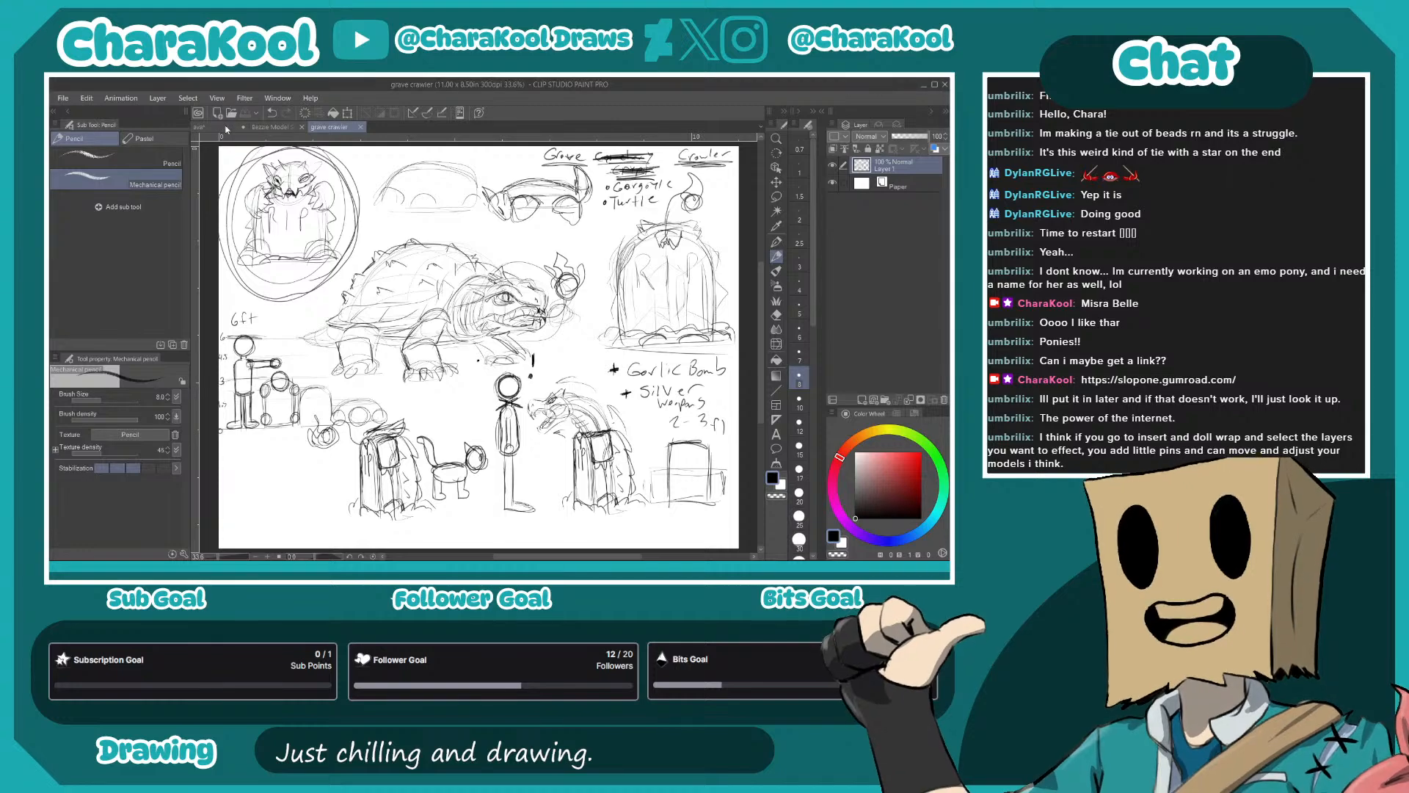